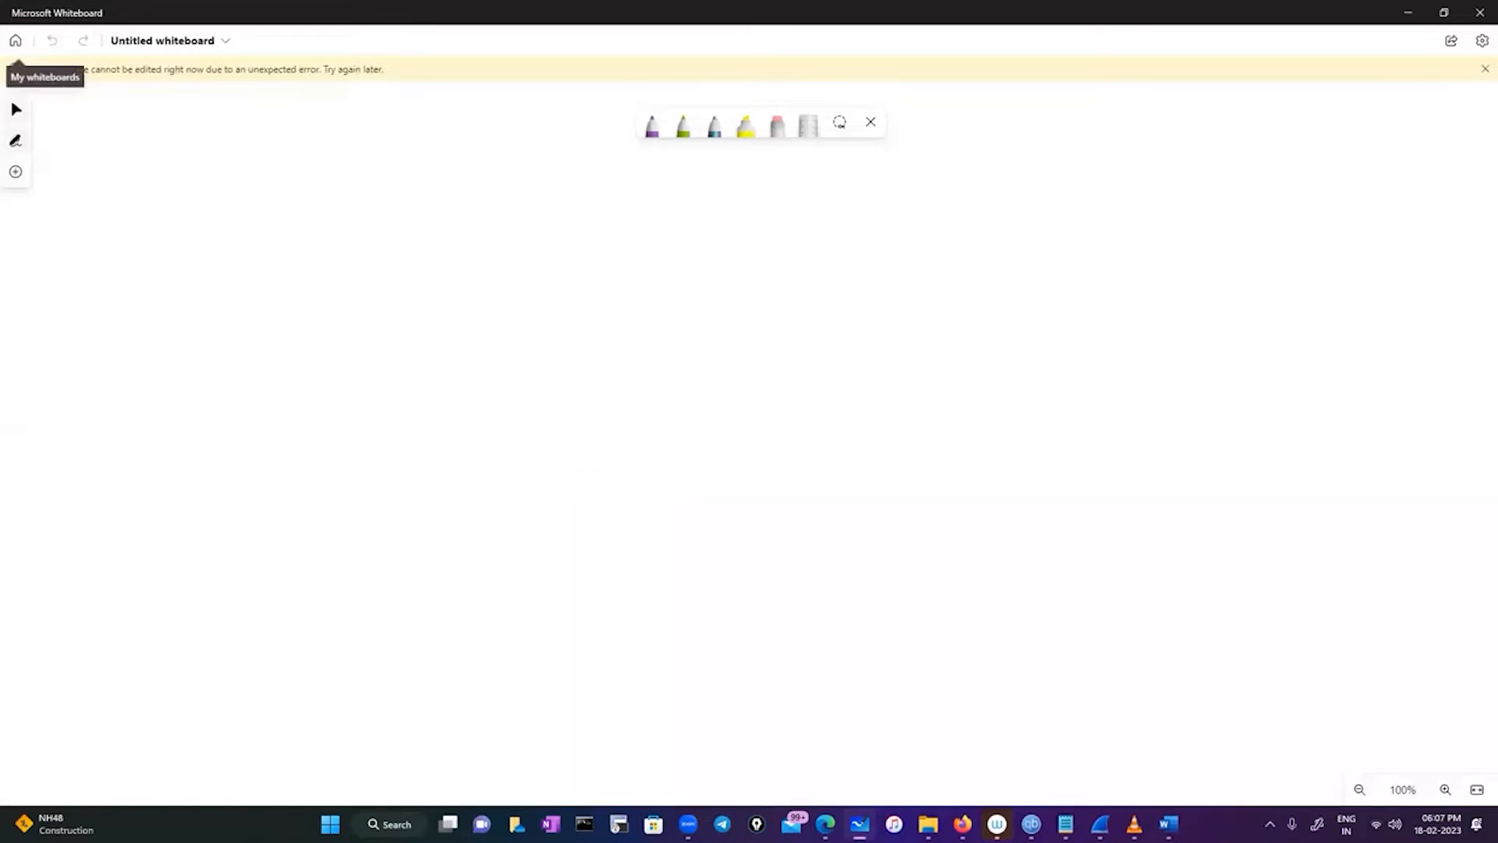
Step: Sketch a small computer in purple near the middle of the whiteboard, as a square screen on a two-legged stand
left_click(644, 204)
left_click(653, 126)
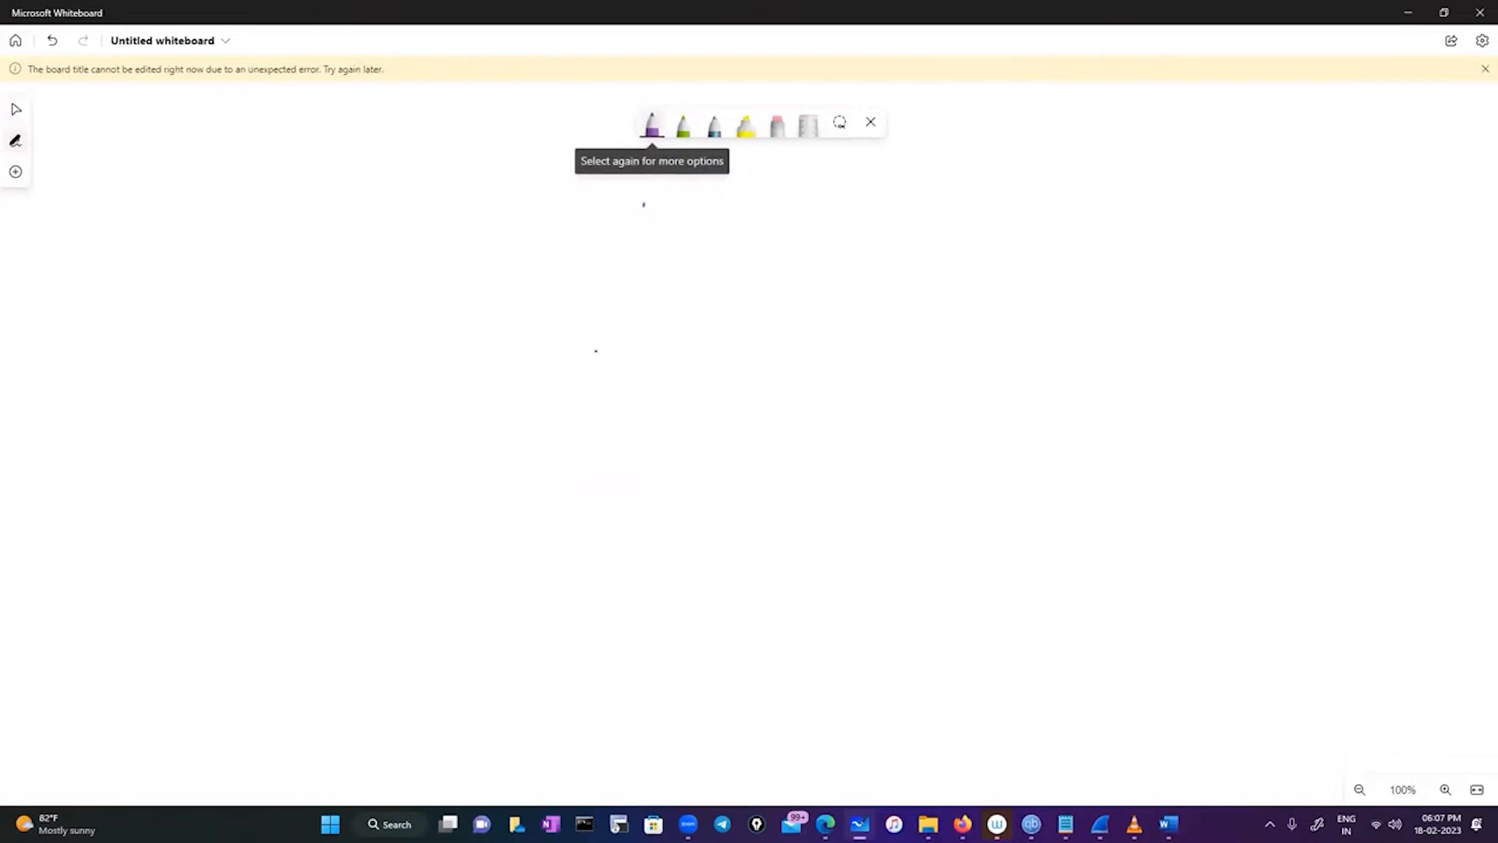
left_click_drag(487, 452, 489, 454)
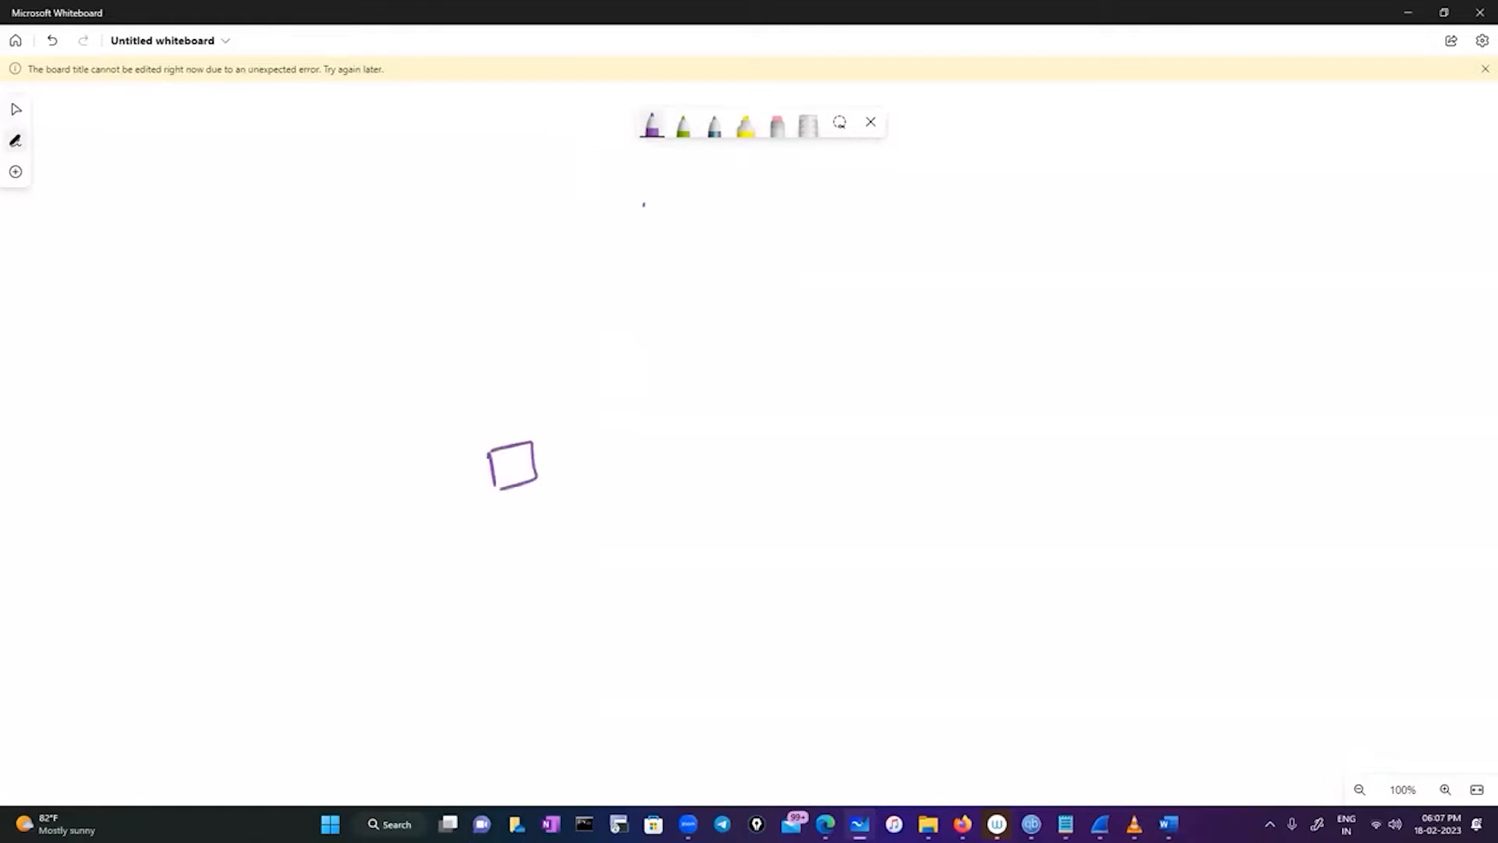
left_click_drag(490, 523, 536, 516)
Step: Draw a server box to the right of the computer, write "DHCP" inside it and "SERVER" beside it
mouse_move(802, 403)
left_mouse_down()
mouse_move(802, 475)
mouse_move(879, 396)
mouse_move(823, 478)
mouse_move(797, 476)
mouse_move(813, 457)
left_mouse_up()
mouse_move(835, 430)
left_mouse_down()
mouse_move(836, 450)
mouse_move(850, 440)
left_mouse_up()
left_click_drag(849, 426, 857, 450)
mouse_move(867, 431)
left_mouse_down()
mouse_move(867, 451)
mouse_move(922, 446)
mouse_move(933, 424)
left_mouse_up()
mouse_move(941, 425)
left_mouse_down()
mouse_move(942, 443)
mouse_move(968, 423)
mouse_move(984, 438)
left_mouse_up()
mouse_move(995, 415)
left_mouse_down()
mouse_move(996, 434)
mouse_move(1014, 425)
left_mouse_up()
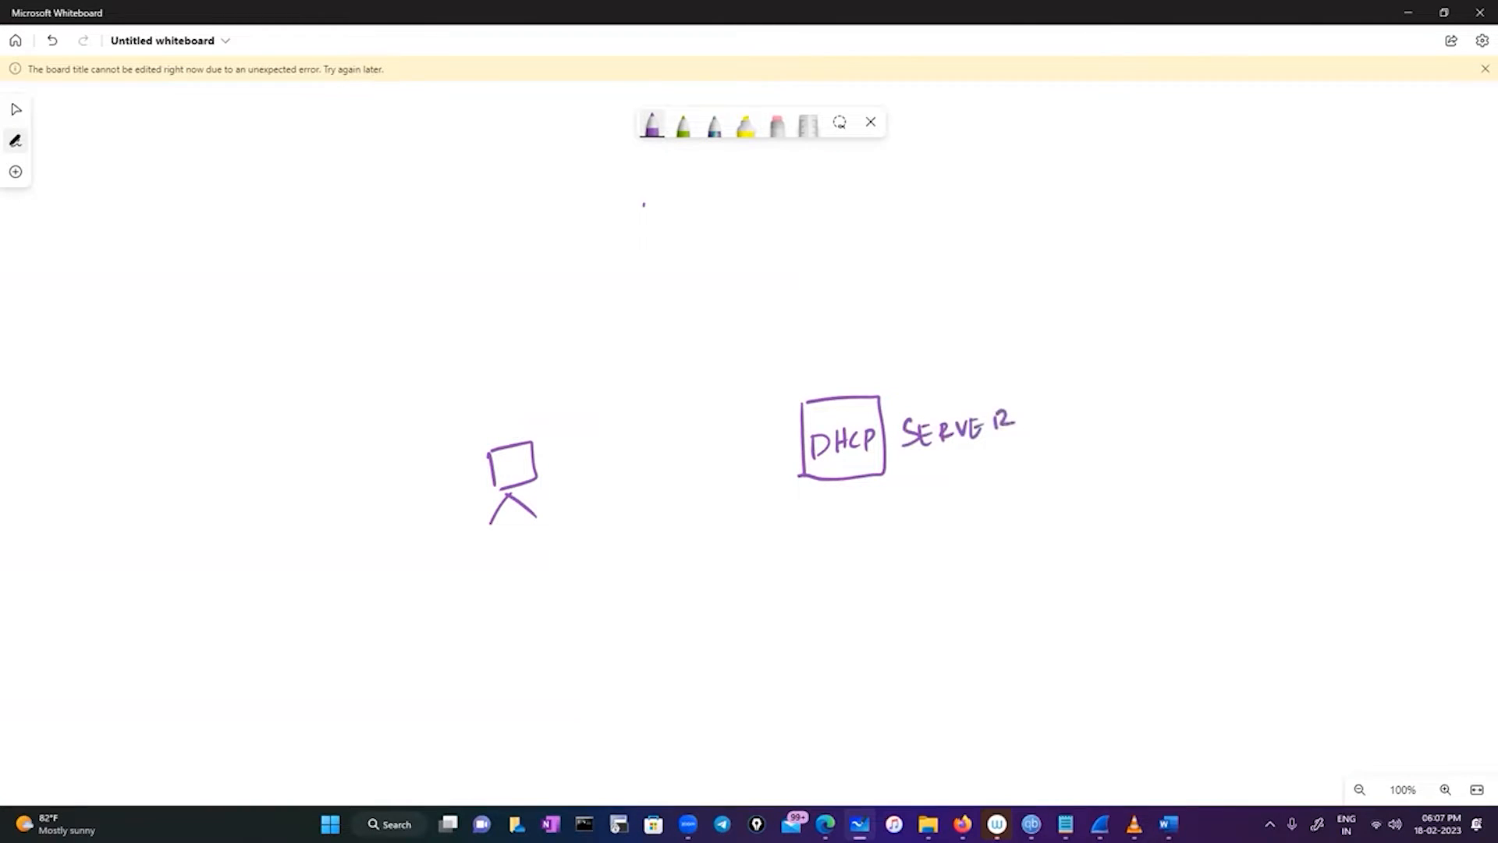
Step: Draw two switch boxes joined by a line, and enclose the one above the computer in a larger frame
mouse_move(589, 352)
left_mouse_down()
mouse_move(681, 338)
mouse_move(544, 396)
mouse_move(614, 349)
left_mouse_up()
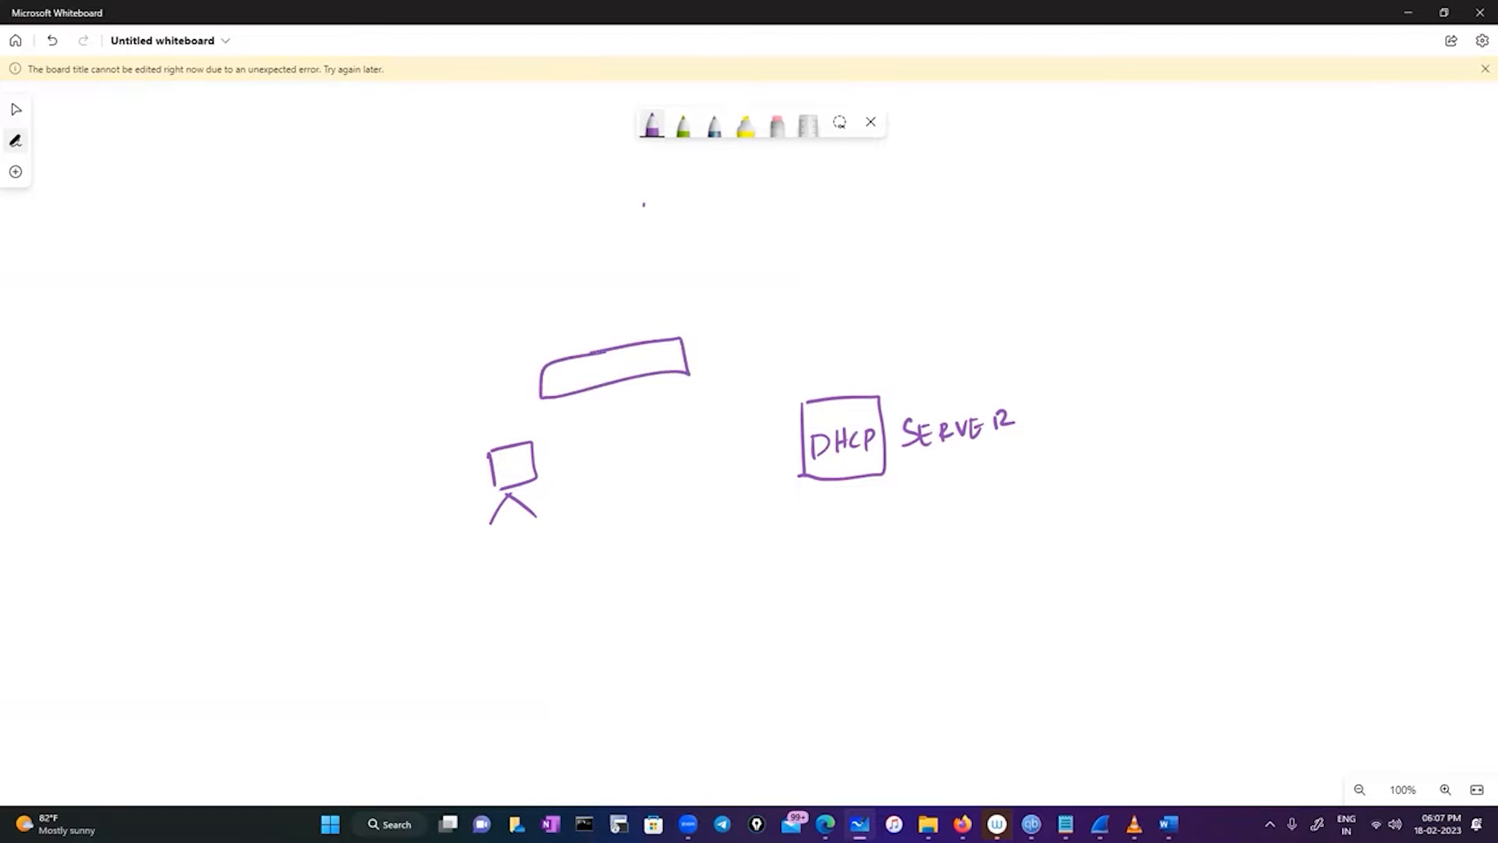
mouse_move(303, 413)
left_mouse_down()
mouse_move(382, 400)
mouse_move(408, 436)
mouse_move(316, 407)
left_mouse_up()
left_click_drag(412, 424, 558, 396)
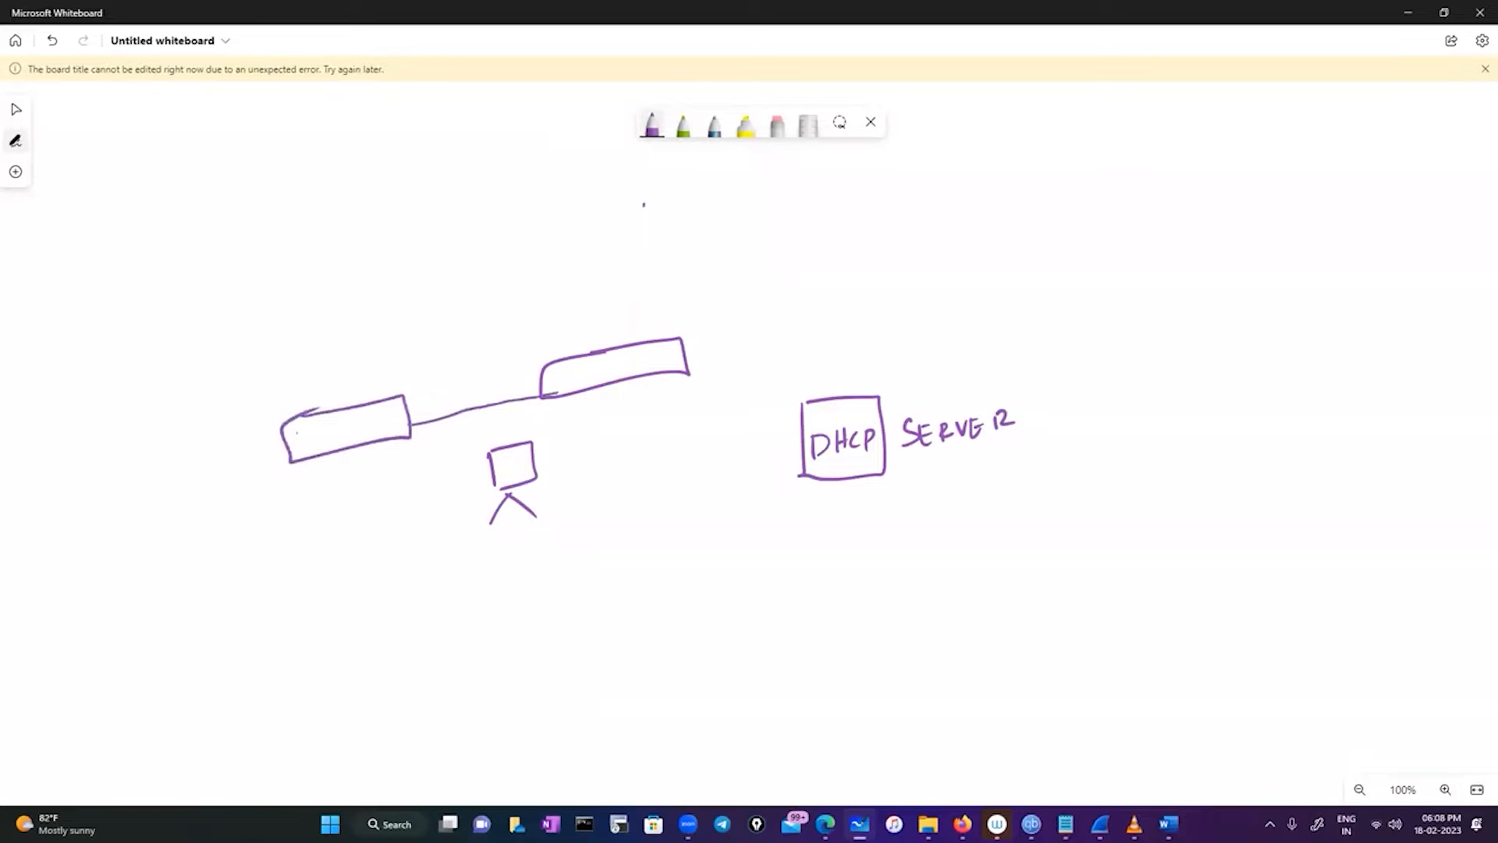
left_click_drag(518, 319, 546, 472)
mouse_move(519, 322)
left_mouse_down()
mouse_move(709, 278)
mouse_move(731, 413)
mouse_move(546, 469)
left_mouse_up()
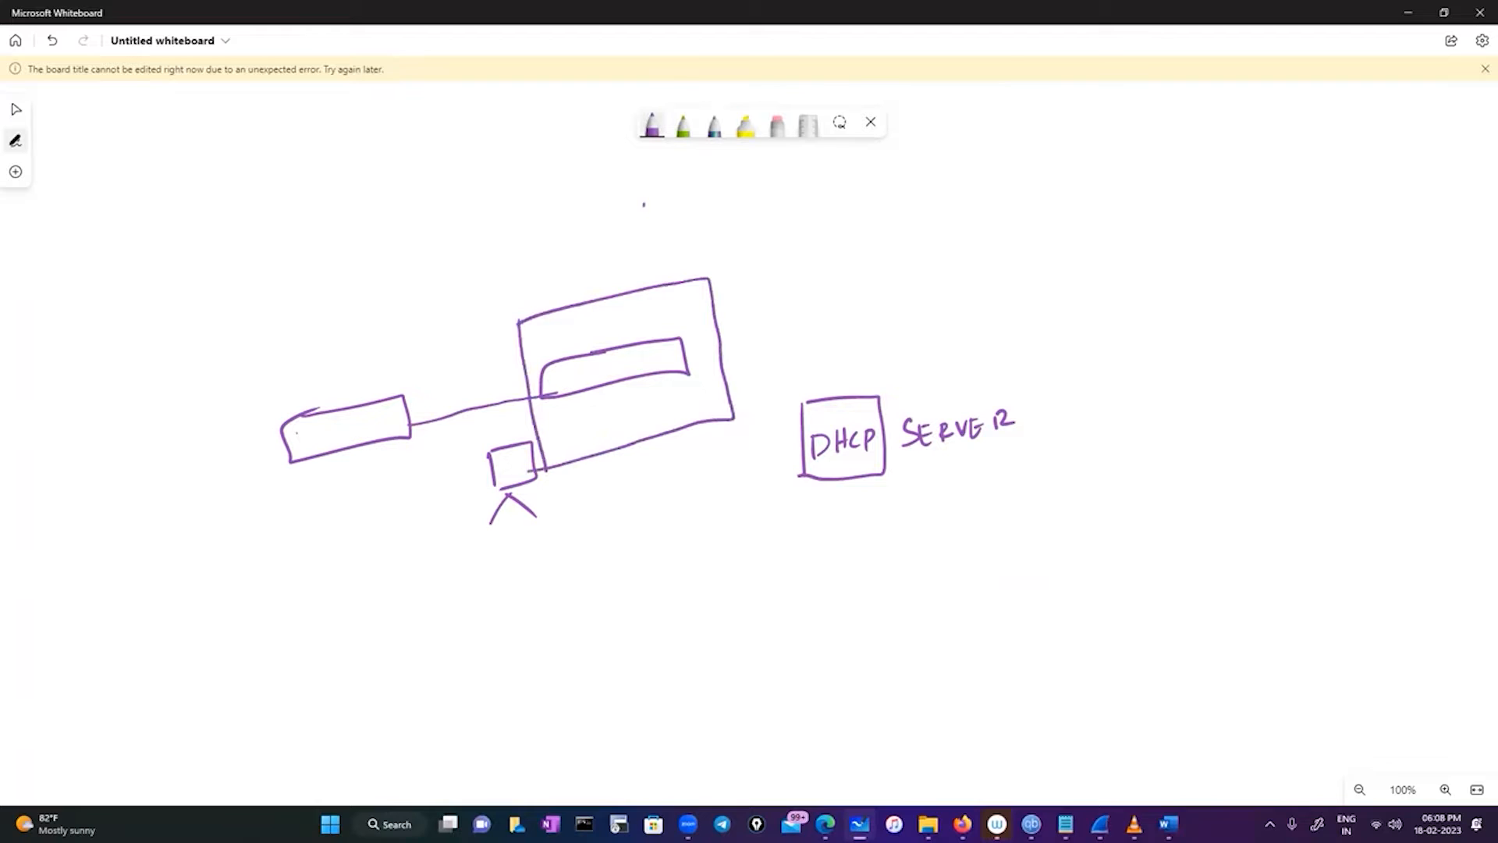
Step: Label the unframed box "Switch", connect its port to the computer, and draw an arrow from the framed switch to the DHCP server
mouse_move(353, 447)
left_mouse_down()
mouse_move(353, 464)
mouse_move(500, 490)
left_mouse_up()
mouse_move(341, 442)
left_mouse_down()
mouse_move(362, 440)
mouse_move(341, 449)
left_mouse_up()
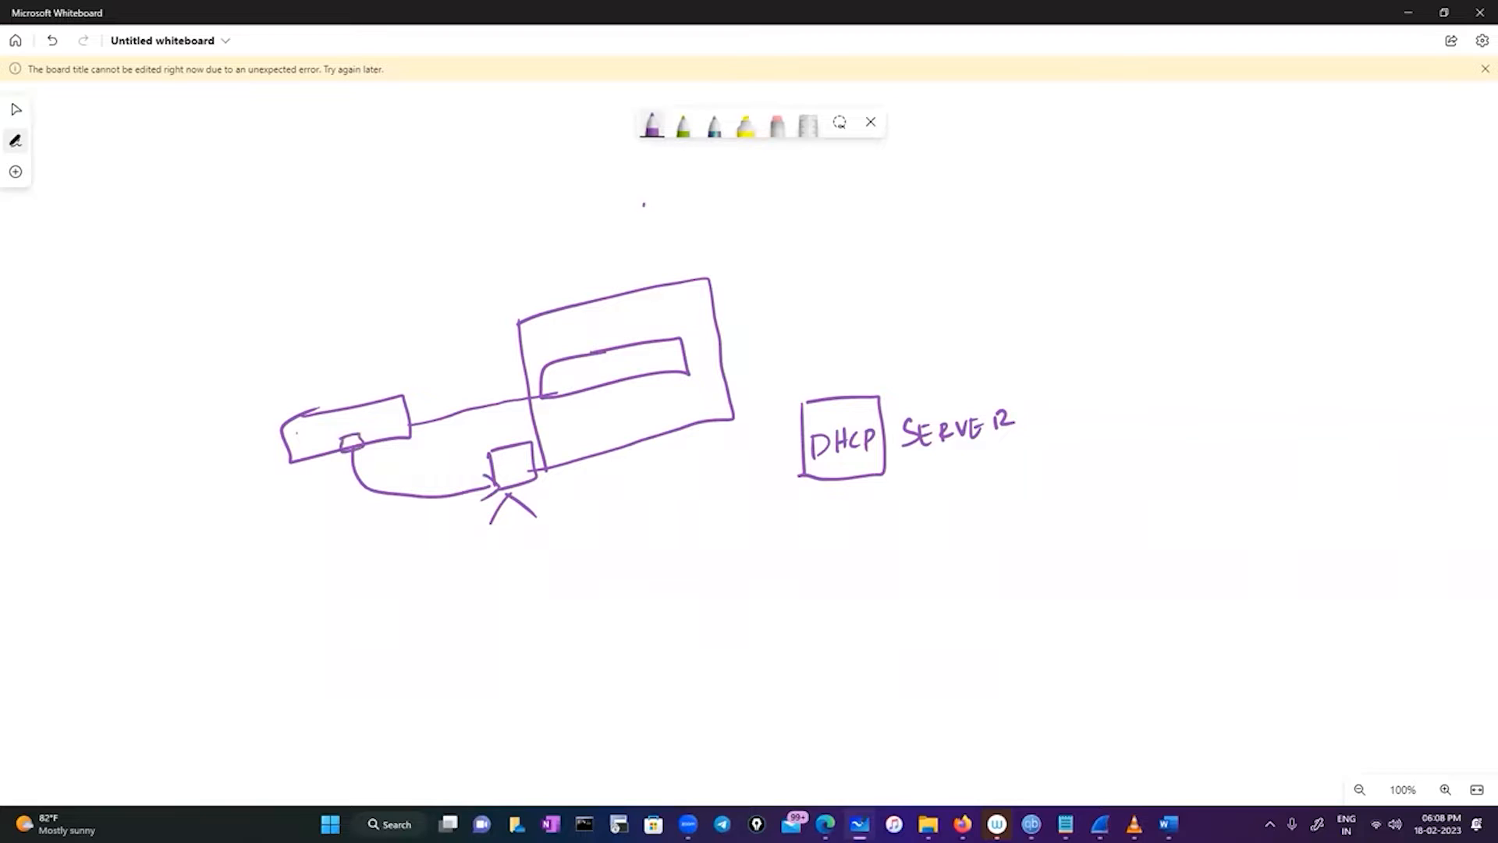
mouse_move(320, 381)
left_mouse_down()
mouse_move(306, 406)
mouse_move(387, 382)
left_mouse_up()
mouse_move(685, 361)
left_mouse_down()
mouse_move(801, 425)
mouse_move(780, 446)
left_mouse_up()
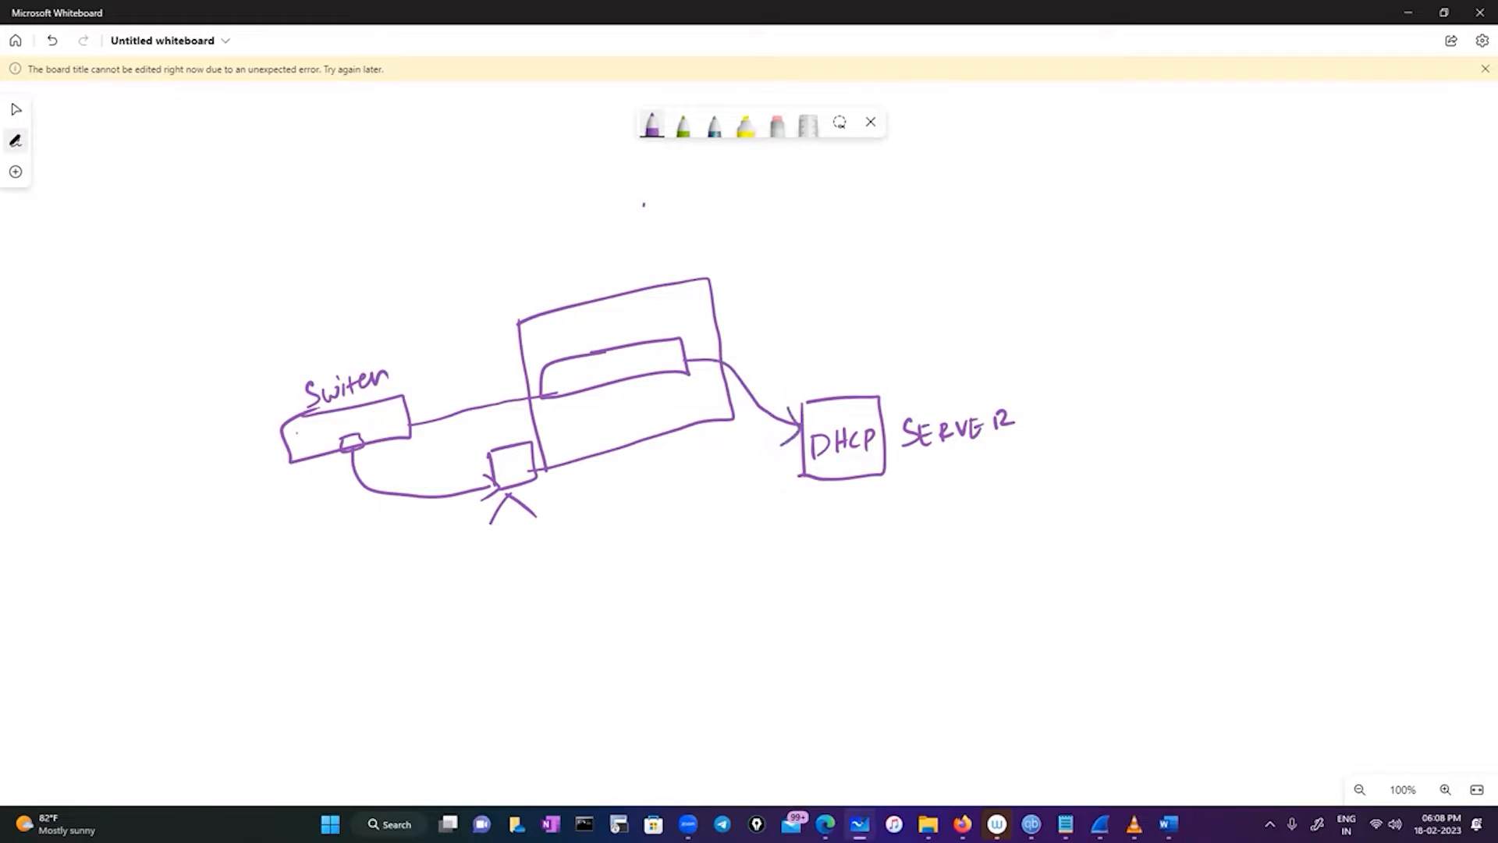
Step: Write the caption "Local DHCP server" above the DHCP server box
left_click_drag(810, 345, 831, 363)
left_click_drag(856, 351, 877, 356)
mouse_move(877, 357)
left_mouse_down()
mouse_move(887, 332)
mouse_move(886, 359)
mouse_move(921, 352)
left_mouse_up()
mouse_move(946, 332)
left_mouse_down()
mouse_move(948, 351)
mouse_move(964, 344)
left_mouse_up()
left_click_drag(984, 331, 984, 349)
mouse_move(988, 328)
left_mouse_down()
mouse_move(1030, 339)
mouse_move(1085, 319)
left_mouse_up()
mouse_move(1089, 318)
left_mouse_down()
mouse_move(1101, 327)
mouse_move(1108, 314)
left_mouse_up()
left_click_drag(1110, 322, 1147, 299)
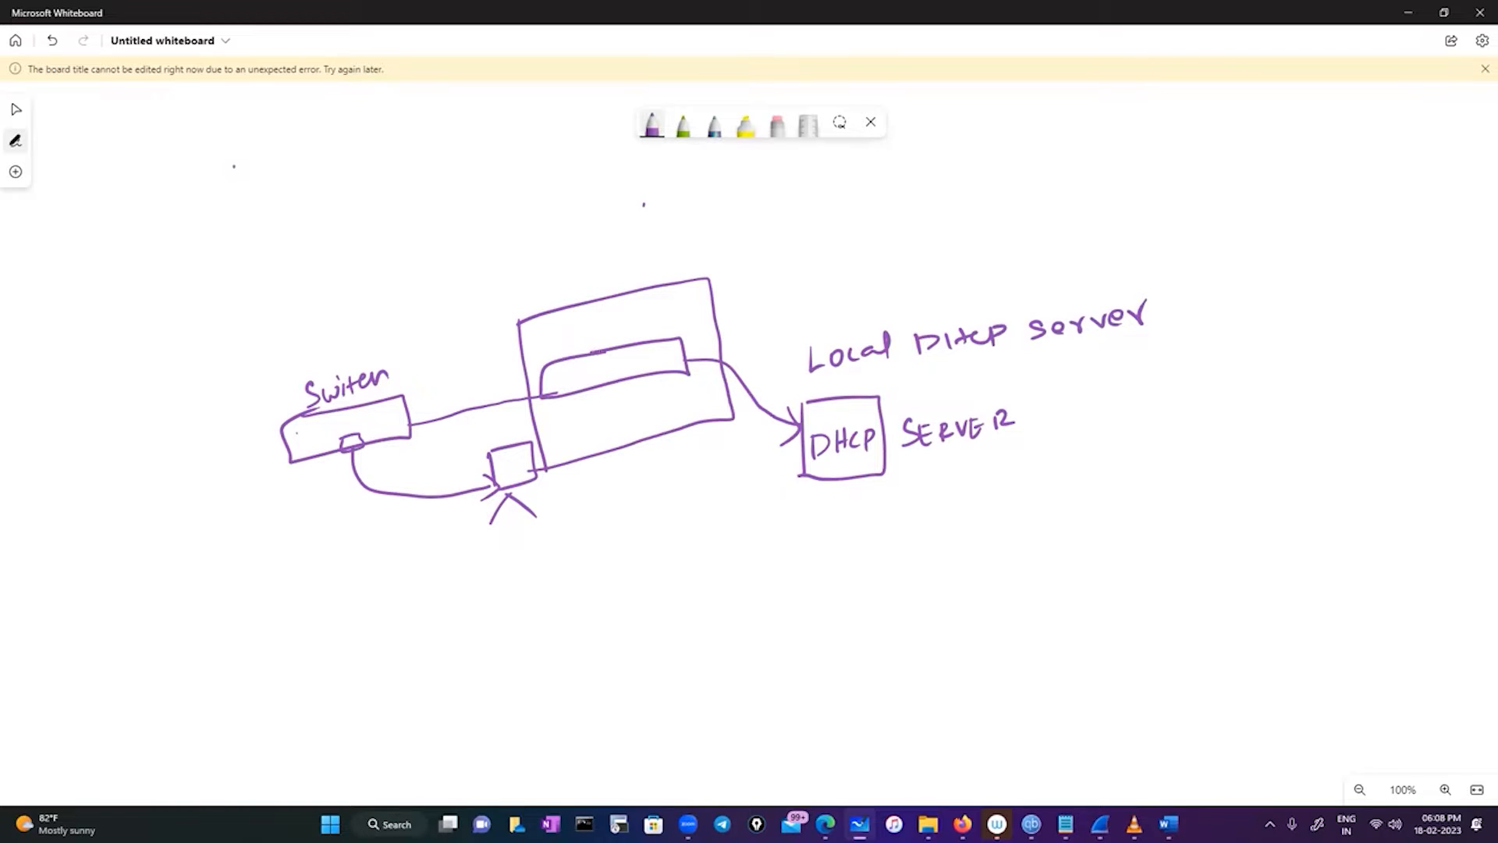
Step: Draw a router as a circle with an X in the upper-left area of the board and label it "HQ"
left_click_drag(234, 167, 255, 195)
left_click_drag(245, 198, 311, 165)
left_click_drag(298, 160, 316, 156)
mouse_move(329, 142)
left_mouse_down()
mouse_move(328, 159)
mouse_move(358, 153)
left_mouse_up()
Step: Draw a switch box labelled "SW" below the HQ router, linked to that router and to a server box labelled "DHCP"
mouse_move(130, 273)
left_mouse_down()
mouse_move(215, 248)
mouse_move(99, 331)
mouse_move(155, 266)
left_mouse_up()
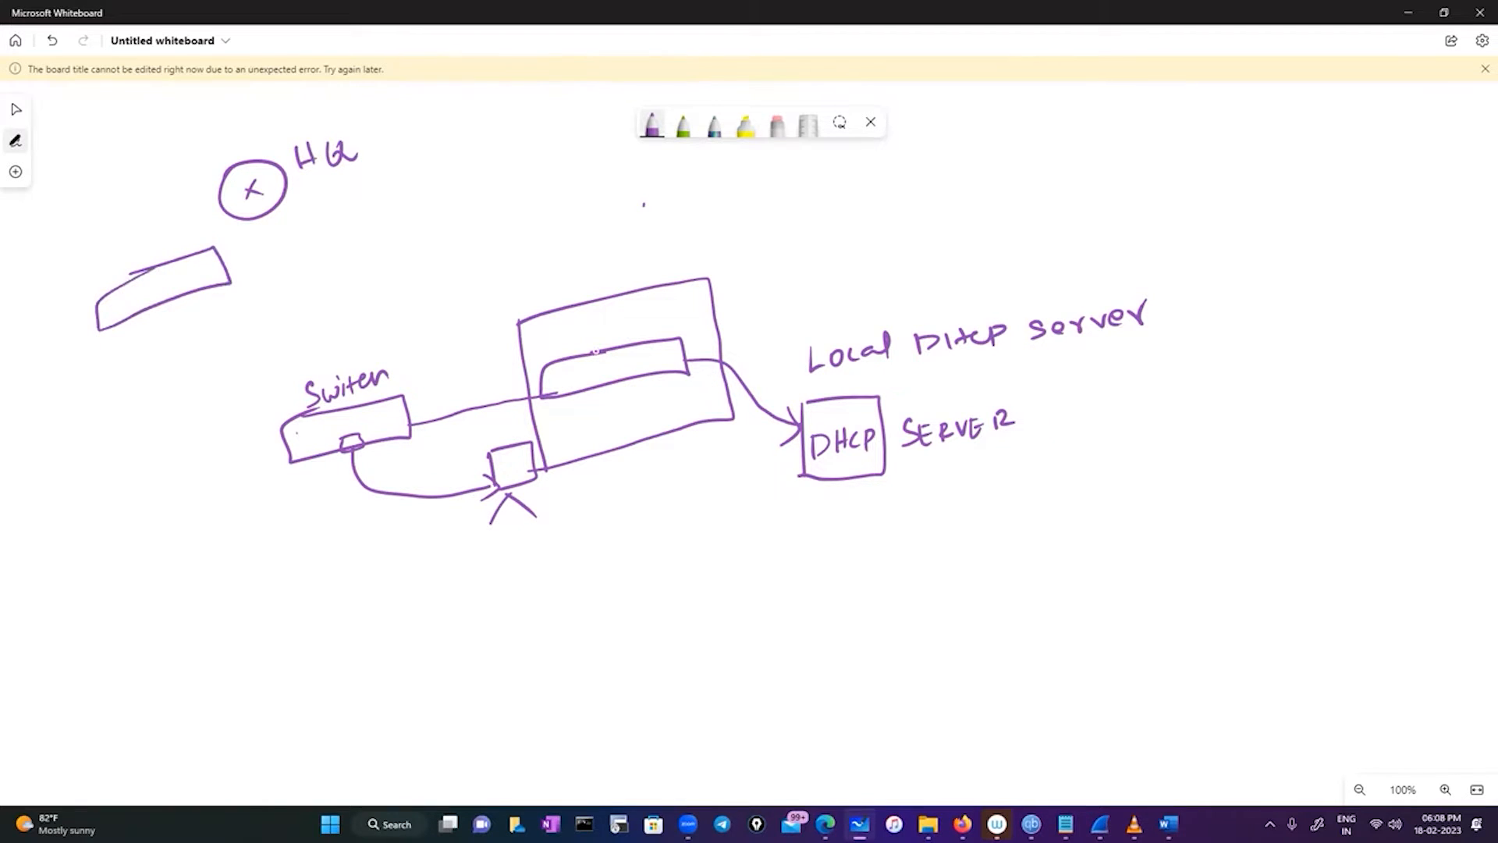
mouse_move(139, 294)
left_mouse_down()
mouse_move(130, 310)
mouse_move(161, 305)
mouse_move(167, 285)
mouse_move(119, 390)
left_mouse_up()
mouse_move(100, 406)
left_mouse_down()
mouse_move(109, 450)
mouse_move(178, 433)
mouse_move(103, 460)
left_mouse_up()
left_click_drag(37, 416, 48, 433)
mouse_move(56, 412)
left_mouse_down()
mouse_move(63, 428)
mouse_move(77, 412)
left_mouse_up()
left_click_drag(72, 406, 92, 409)
left_click_drag(102, 395, 110, 381)
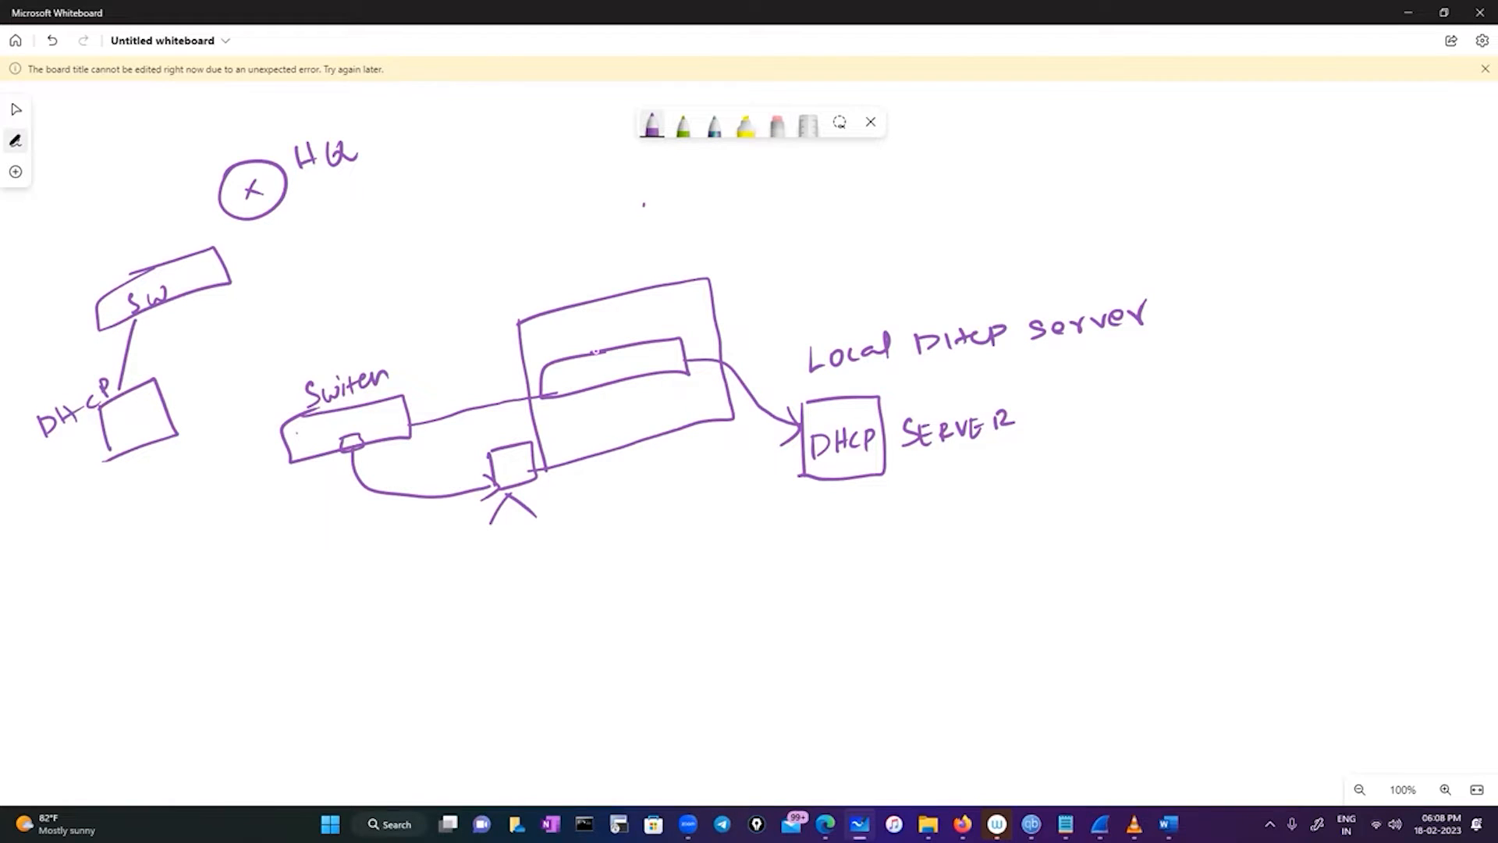
left_click_drag(184, 256, 244, 212)
Step: Draw a second router circle labelled "Head end BR" and connect it to the HQ router through a cloud
left_click_drag(425, 244, 440, 281)
left_click_drag(442, 263, 422, 283)
left_click_drag(491, 246, 492, 270)
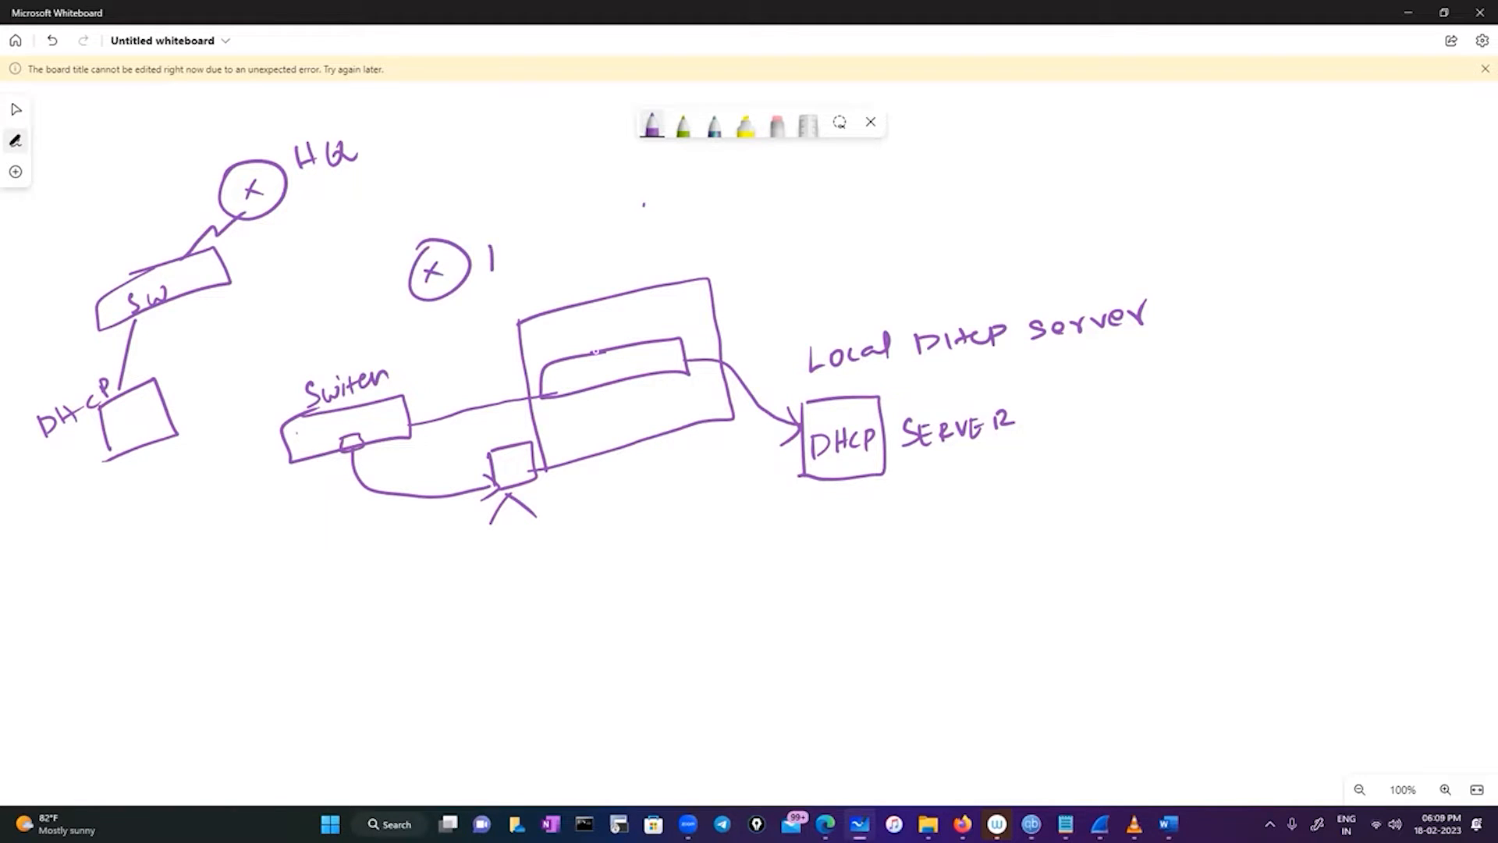
left_click_drag(490, 248, 510, 270)
left_click_drag(519, 267, 532, 263)
left_click_drag(430, 207, 431, 234)
mouse_move(442, 208)
left_mouse_down()
mouse_move(441, 229)
mouse_move(494, 207)
mouse_move(494, 231)
mouse_move(553, 228)
left_mouse_up()
mouse_move(290, 251)
left_mouse_down()
mouse_move(281, 238)
mouse_move(367, 204)
mouse_move(375, 259)
mouse_move(301, 269)
mouse_move(424, 268)
left_mouse_up()
left_click_drag(283, 209, 325, 220)
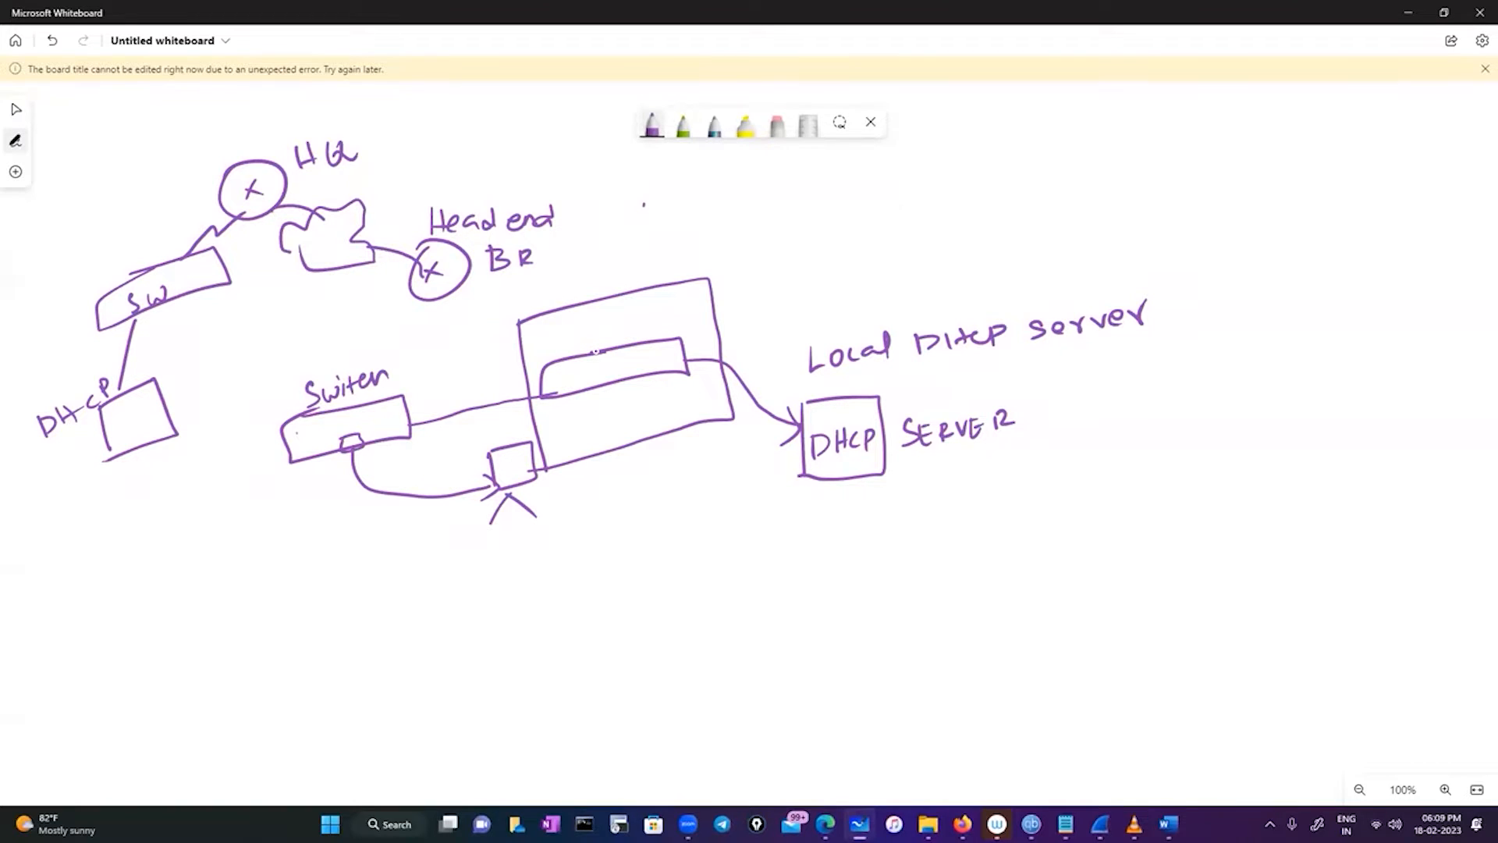
Step: Write "Centralized DHCP" below the left-hand devices and link the head end router to the switch below it
mouse_move(74, 539)
left_mouse_down()
mouse_move(77, 559)
mouse_move(98, 555)
mouse_move(203, 531)
mouse_move(222, 506)
mouse_move(261, 520)
mouse_move(318, 499)
left_mouse_up()
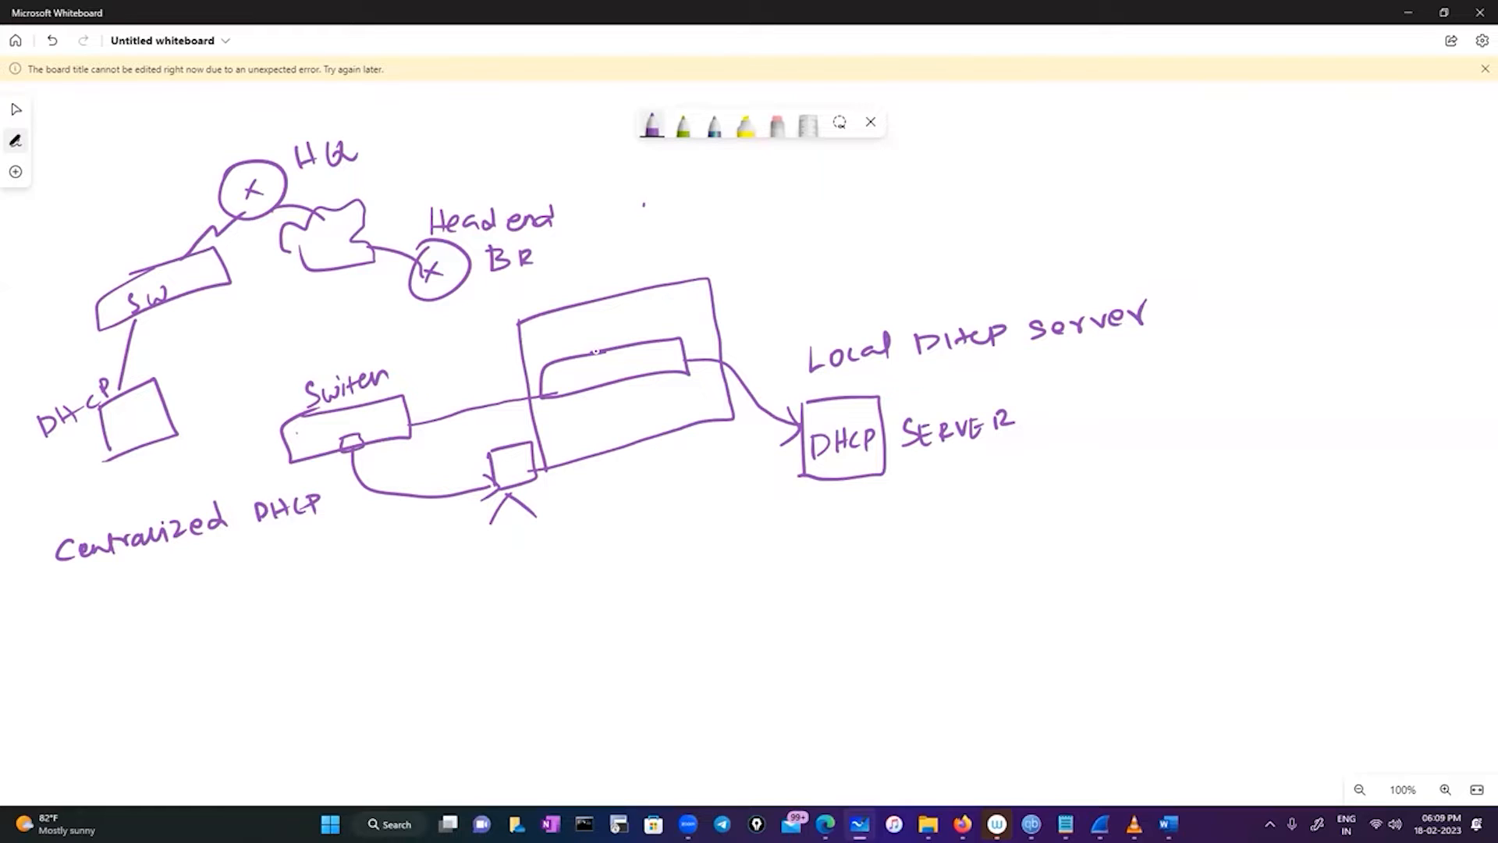
left_click_drag(428, 299, 367, 404)
Step: Draw an "RO" router linked to the head end router, with a line toward a box labelled "Switch" on its right
mouse_move(841, 195)
left_mouse_down()
mouse_move(824, 227)
mouse_move(842, 195)
left_mouse_up()
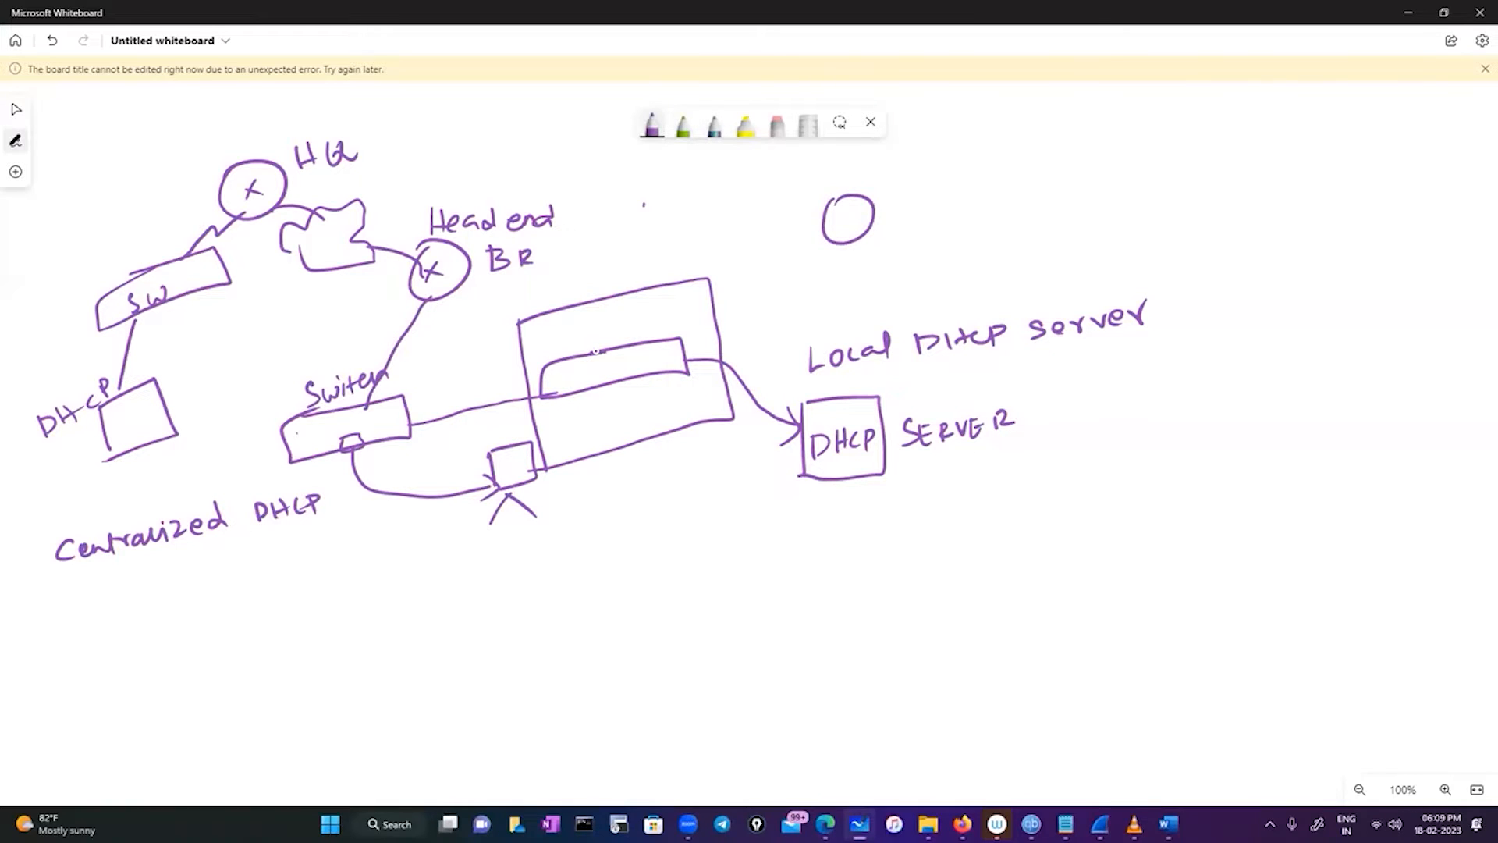
mouse_move(470, 281)
left_mouse_down()
mouse_move(599, 242)
mouse_move(785, 224)
mouse_move(899, 242)
mouse_move(928, 223)
mouse_move(844, 233)
mouse_move(1046, 153)
mouse_move(1182, 188)
left_mouse_up()
left_click_drag(1038, 182, 1182, 187)
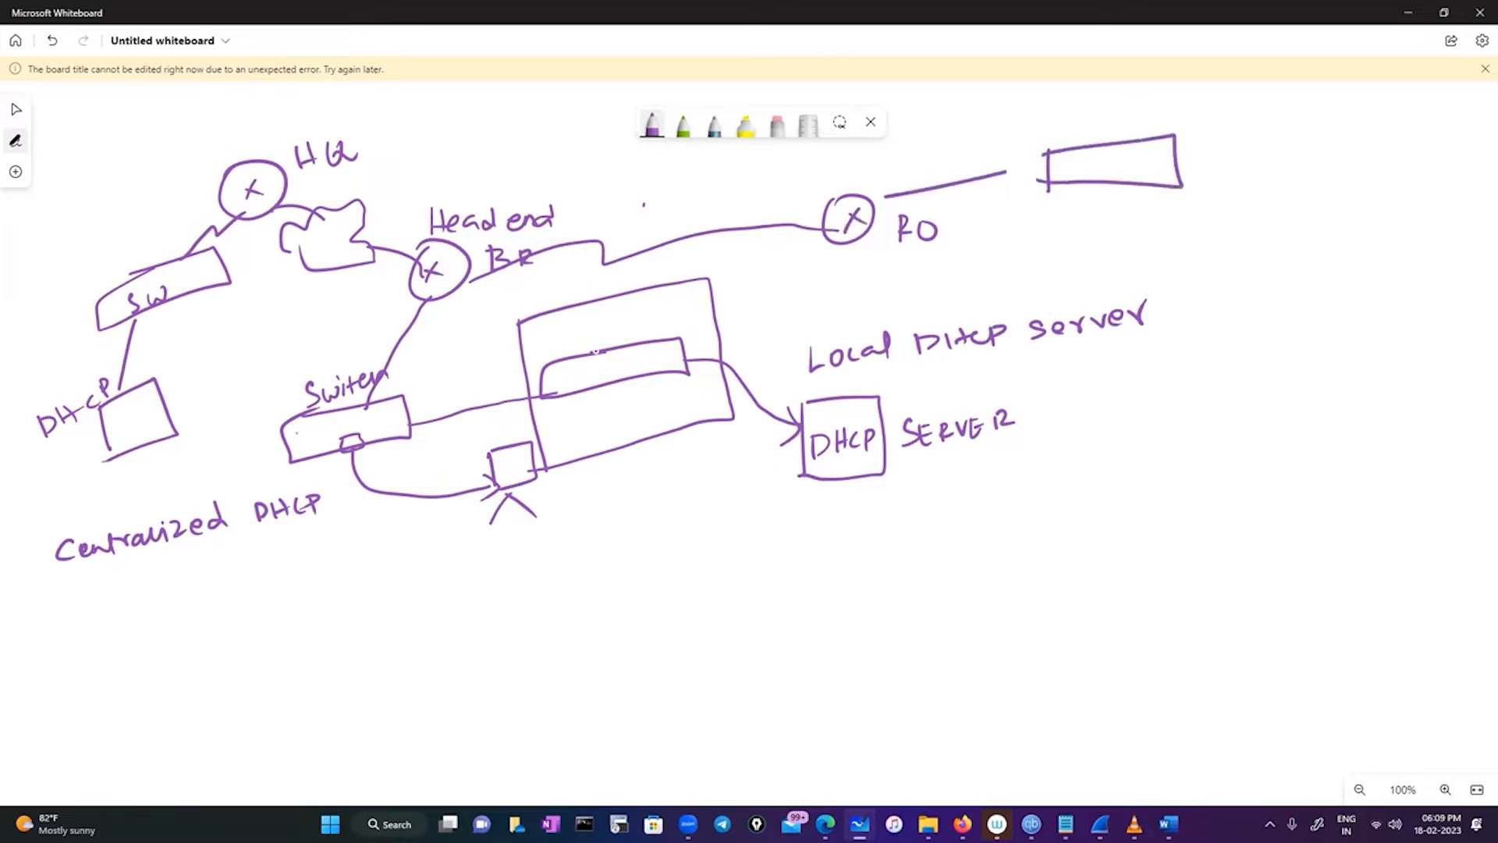
mouse_move(1082, 158)
left_mouse_down()
mouse_move(1067, 180)
mouse_move(1111, 165)
mouse_move(1114, 178)
left_mouse_up()
mouse_move(1133, 157)
left_mouse_down()
mouse_move(1124, 176)
mouse_move(1147, 175)
left_mouse_up()
Step: Connect the remote office switch to a new server box and write "DHCP SERVER" beneath it
left_click_drag(1150, 162, 1343, 250)
left_click_drag(1270, 282, 1272, 305)
mouse_move(1297, 283)
left_mouse_down()
mouse_move(1297, 303)
mouse_move(1313, 302)
left_mouse_up()
mouse_move(1298, 293)
left_mouse_down()
mouse_move(1327, 289)
mouse_move(1325, 303)
left_mouse_up()
mouse_move(1338, 304)
left_mouse_down()
mouse_move(1352, 286)
mouse_move(1403, 293)
left_mouse_up()
mouse_move(1404, 279)
left_mouse_down()
mouse_move(1415, 292)
mouse_move(1430, 277)
left_mouse_up()
left_click_drag(1436, 275, 1472, 286)
left_click_drag(1256, 270, 1333, 267)
Step: Write "Local server" above the remote office DHCP server box
mouse_move(1281, 131)
left_mouse_down()
mouse_move(1306, 166)
mouse_move(1329, 166)
left_mouse_up()
mouse_move(1344, 161)
left_mouse_down()
mouse_move(1350, 142)
mouse_move(1350, 167)
left_mouse_up()
mouse_move(1376, 145)
left_mouse_down()
mouse_move(1367, 163)
mouse_move(1393, 161)
left_mouse_up()
left_click_drag(1396, 162, 1446, 143)
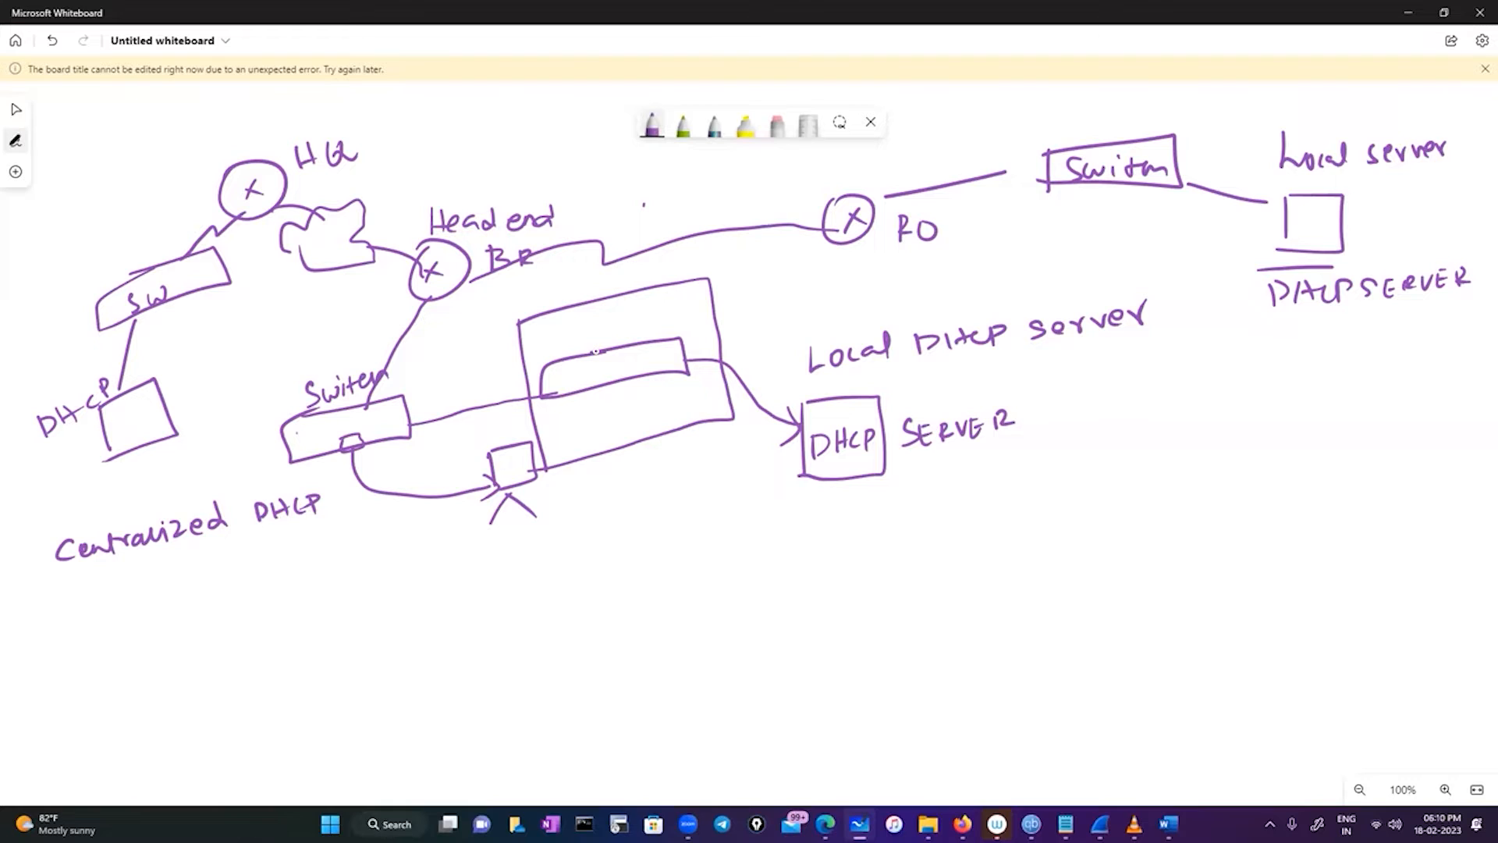
Step: Label the framed switch "Switch" and the computer "PC", adding a small port box and a boxed "NIC" label beside the computer
mouse_move(591, 370)
left_mouse_down()
mouse_move(575, 387)
mouse_move(627, 379)
left_mouse_up()
left_click_drag(619, 369, 636, 368)
mouse_move(650, 364)
left_mouse_down()
mouse_move(641, 375)
mouse_move(665, 372)
left_mouse_up()
mouse_move(502, 462)
left_mouse_down()
mouse_move(523, 471)
mouse_move(463, 476)
mouse_move(464, 505)
mouse_move(496, 491)
left_mouse_up()
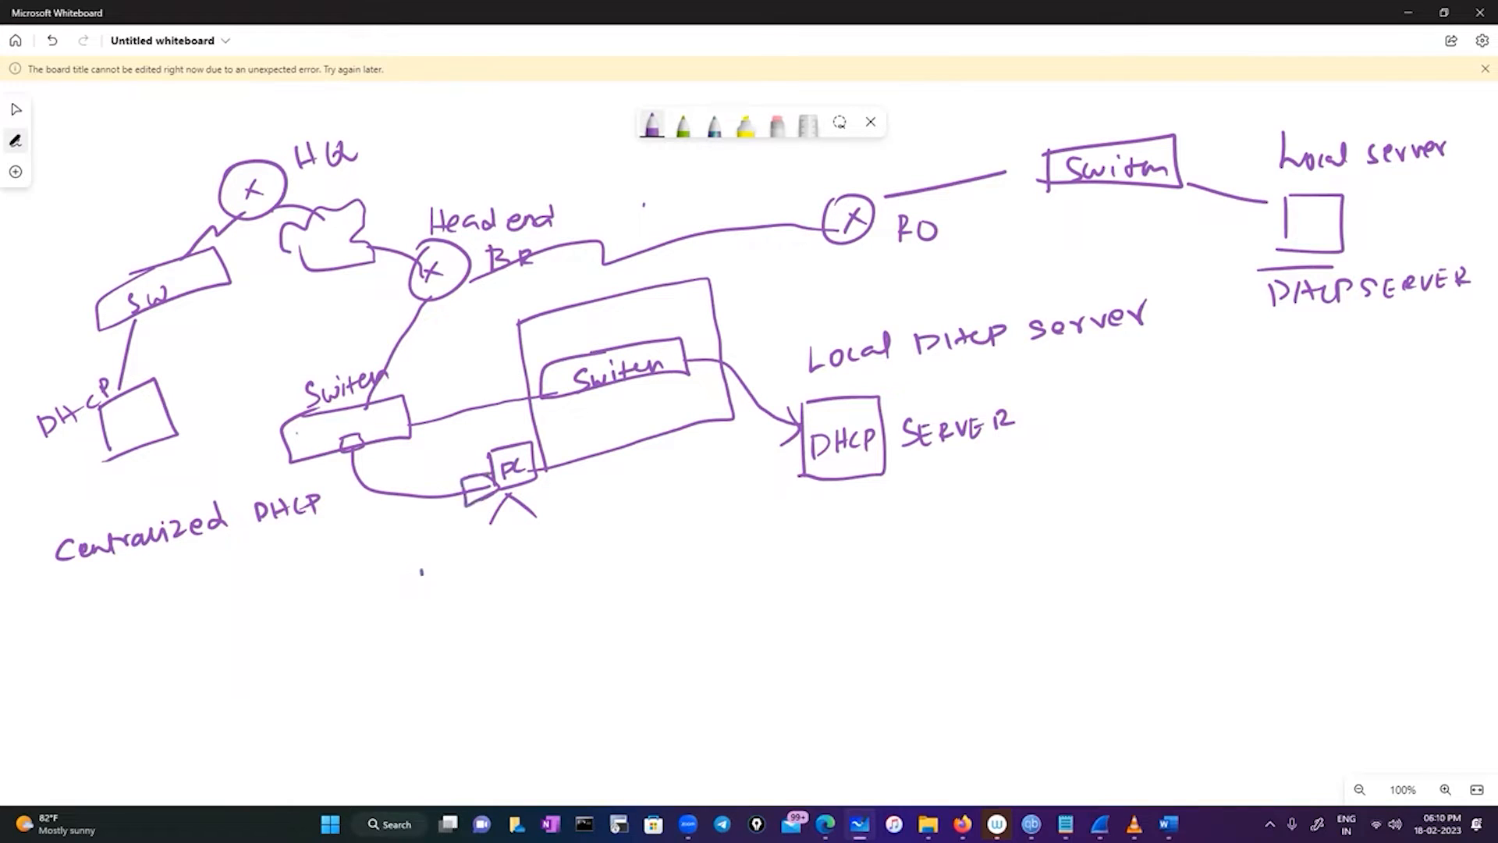
mouse_move(422, 585)
left_mouse_down()
mouse_move(439, 559)
mouse_move(498, 555)
mouse_move(406, 550)
left_mouse_up()
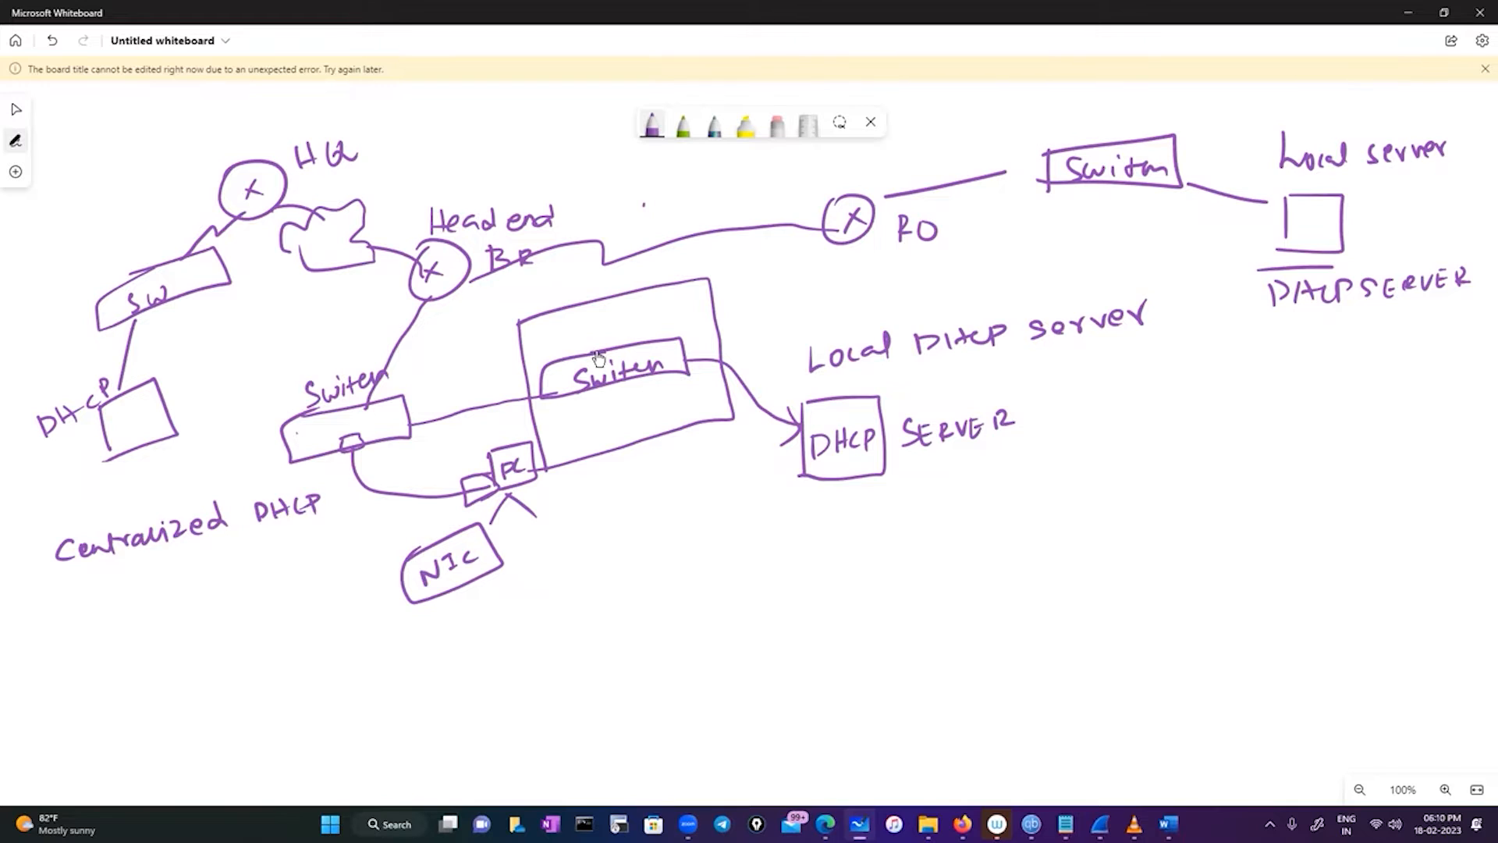
Step: Draw a green arrow from the NIC to the DHCP server and label it "DHCP Broadcast" inside a box
left_click(682, 125)
mouse_move(505, 595)
left_mouse_down()
mouse_move(751, 546)
mouse_move(839, 484)
mouse_move(824, 515)
left_mouse_up()
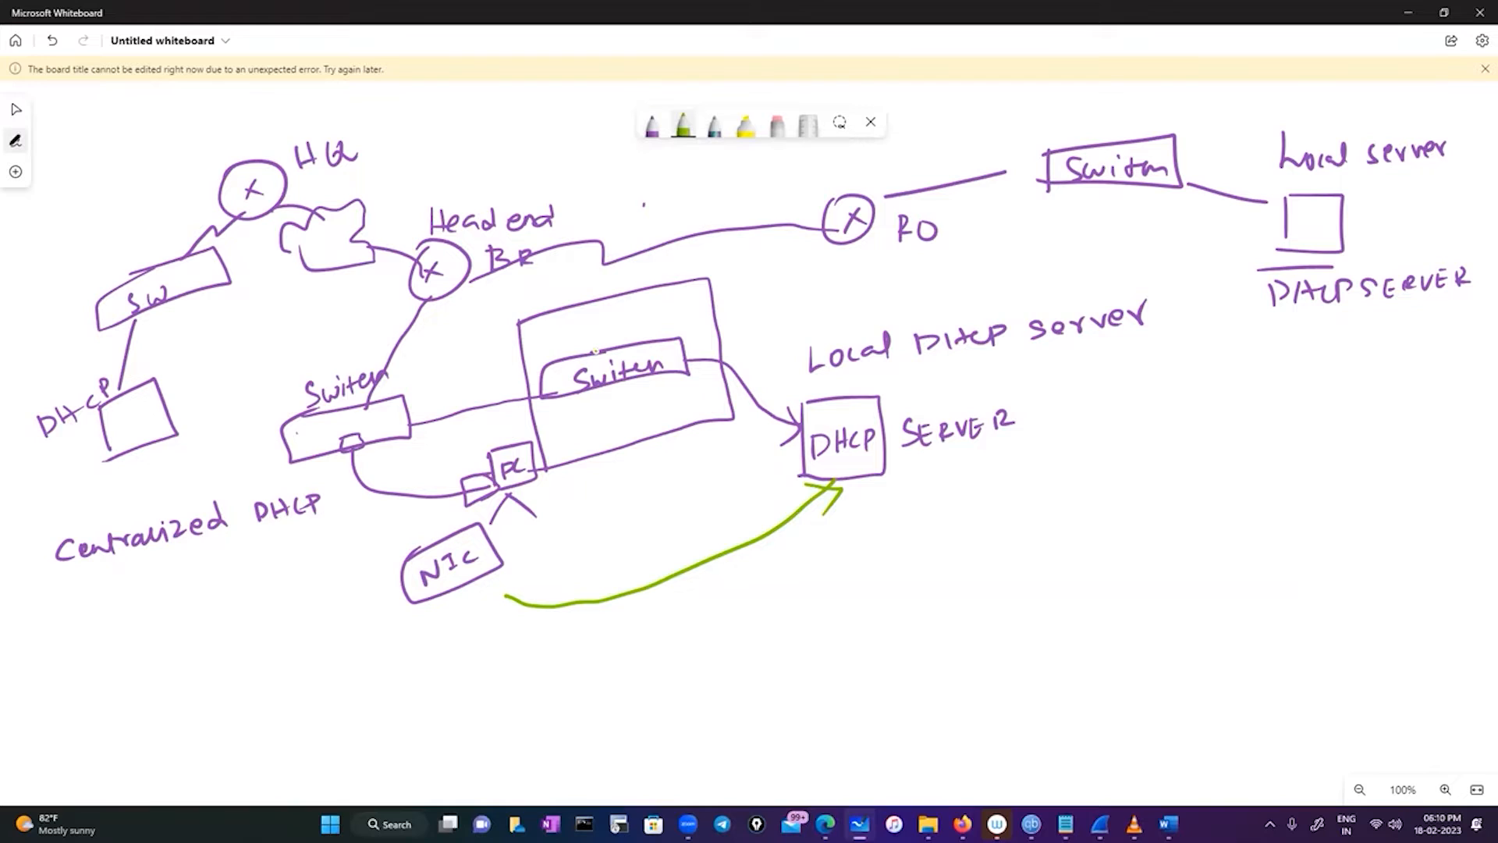
left_click_drag(743, 574, 745, 596)
mouse_move(745, 574)
left_mouse_down()
mouse_move(747, 594)
mouse_move(785, 590)
left_mouse_up()
left_click_drag(771, 582, 784, 581)
mouse_move(808, 575)
left_mouse_down()
mouse_move(811, 593)
mouse_move(823, 577)
left_mouse_up()
mouse_move(852, 563)
left_mouse_down()
mouse_move(853, 579)
mouse_move(888, 568)
left_mouse_up()
left_click_drag(902, 567, 905, 569)
left_click_drag(924, 565, 951, 549)
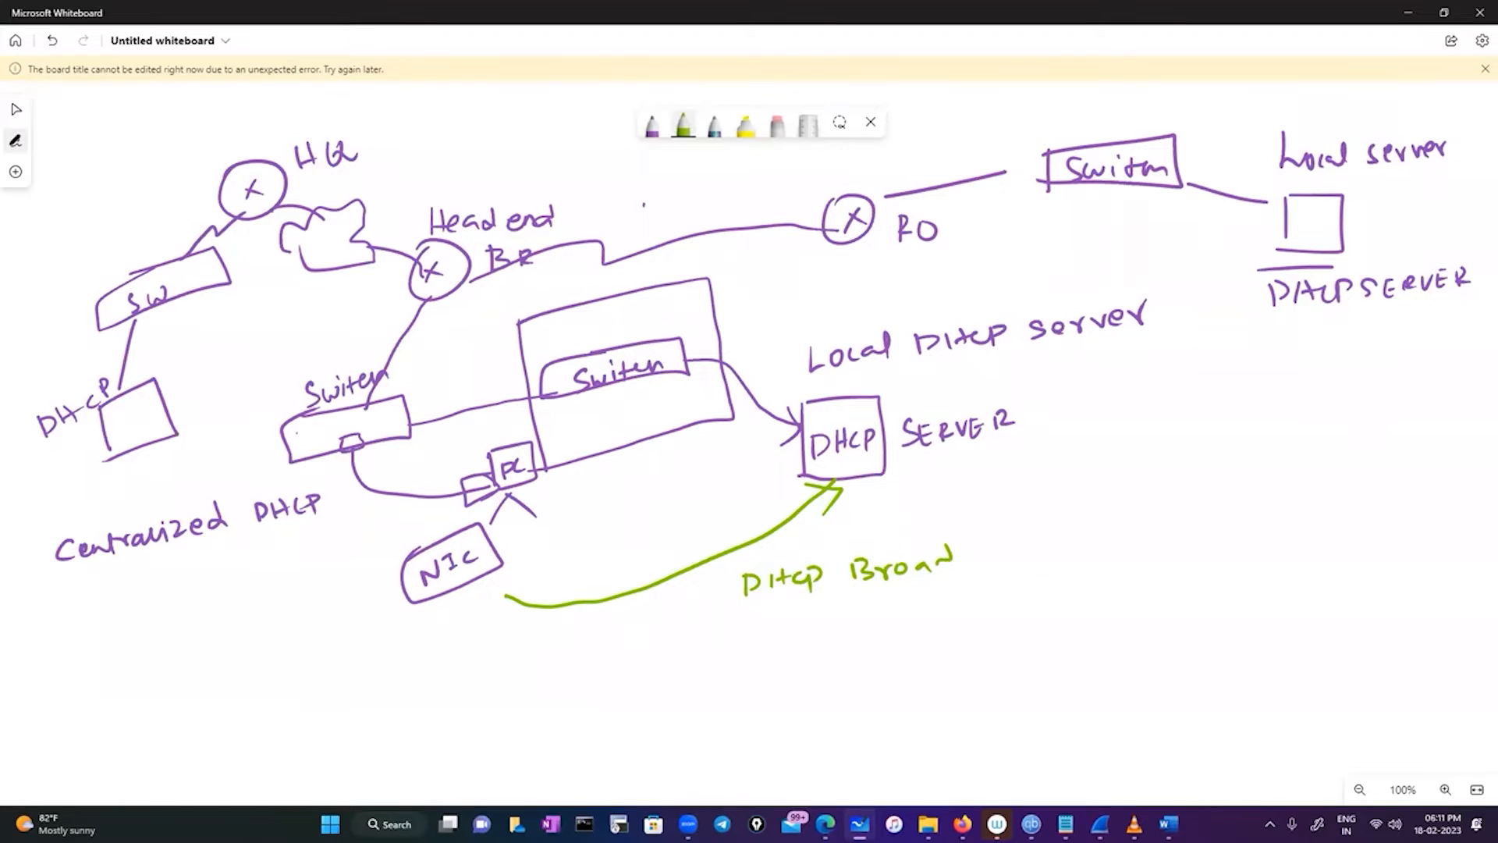
left_click_drag(965, 552, 958, 562)
left_click_drag(980, 552, 984, 558)
left_click_drag(999, 547, 990, 560)
left_click_drag(1005, 543, 1008, 560)
left_click_drag(999, 550, 1013, 550)
mouse_move(767, 544)
left_mouse_down()
mouse_move(697, 614)
mouse_move(771, 544)
left_mouse_up()
Step: Add a small green arrow beside the broadcast box, followed by the text "DHCP Discover"
left_click_drag(1092, 549, 1117, 554)
mouse_move(1156, 535)
left_mouse_down()
mouse_move(1158, 551)
mouse_move(1184, 541)
left_mouse_up()
left_click_drag(1192, 523, 1197, 538)
mouse_move(1209, 527)
left_mouse_down()
mouse_move(1228, 544)
mouse_move(1235, 528)
left_mouse_up()
left_click_drag(1280, 503, 1284, 524)
left_click_drag(1312, 505, 1330, 514)
left_click_drag(1348, 493, 1347, 507)
left_click_drag(1364, 493, 1414, 479)
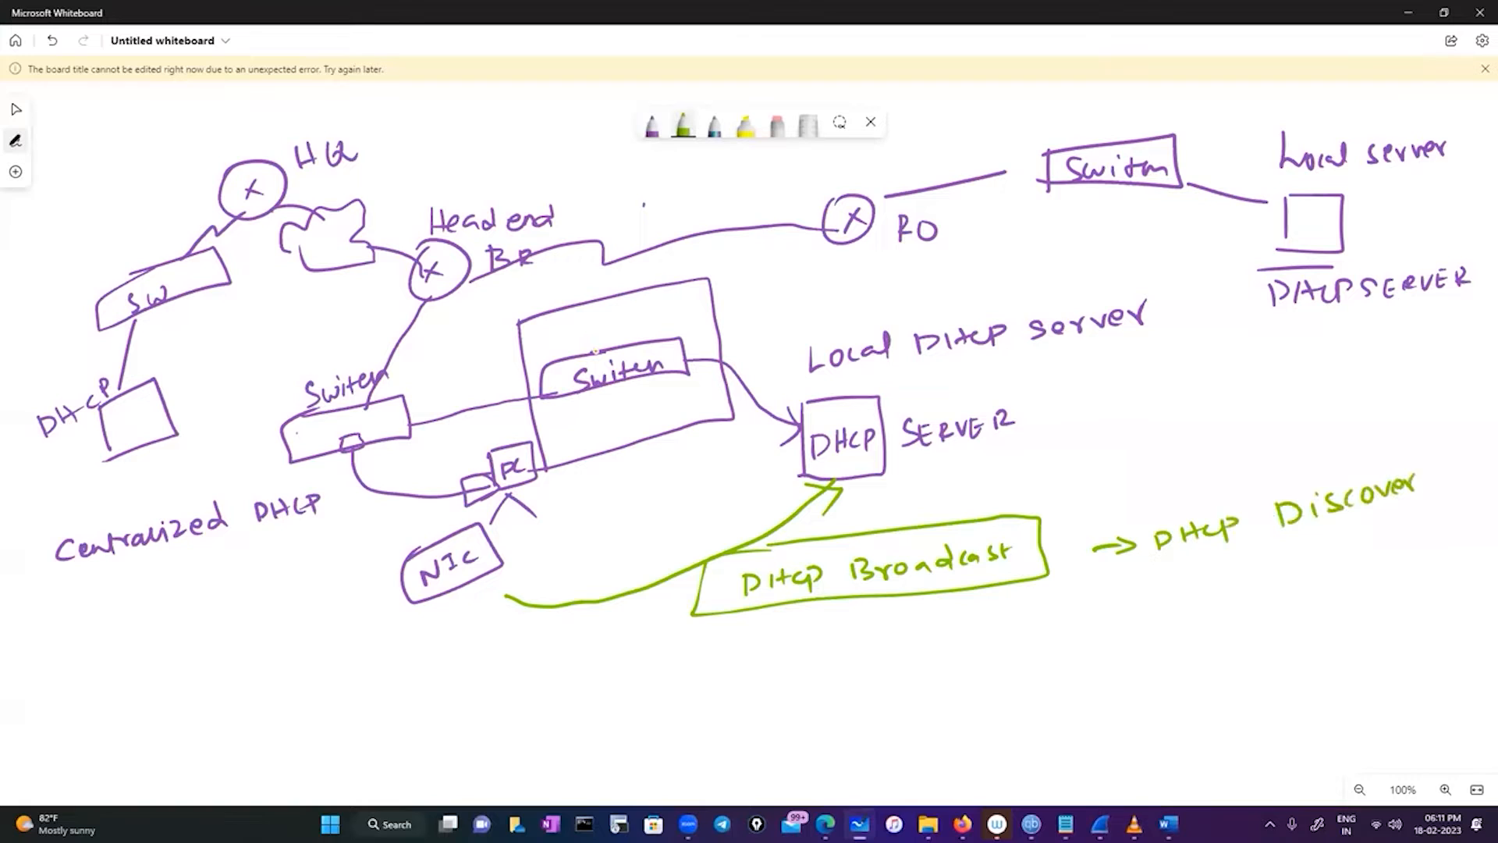
Step: Write the address 0.0.0.0 in a box below the broadcast label and note "everything" after a dash beside it
mouse_move(891, 621)
left_mouse_down()
mouse_move(885, 638)
mouse_move(893, 622)
mouse_move(907, 635)
left_mouse_up()
left_click_drag(923, 624, 945, 632)
left_click_drag(966, 622, 990, 633)
left_click_drag(1006, 621, 1006, 621)
mouse_move(875, 617)
left_mouse_down()
mouse_move(949, 611)
mouse_move(875, 618)
left_mouse_up()
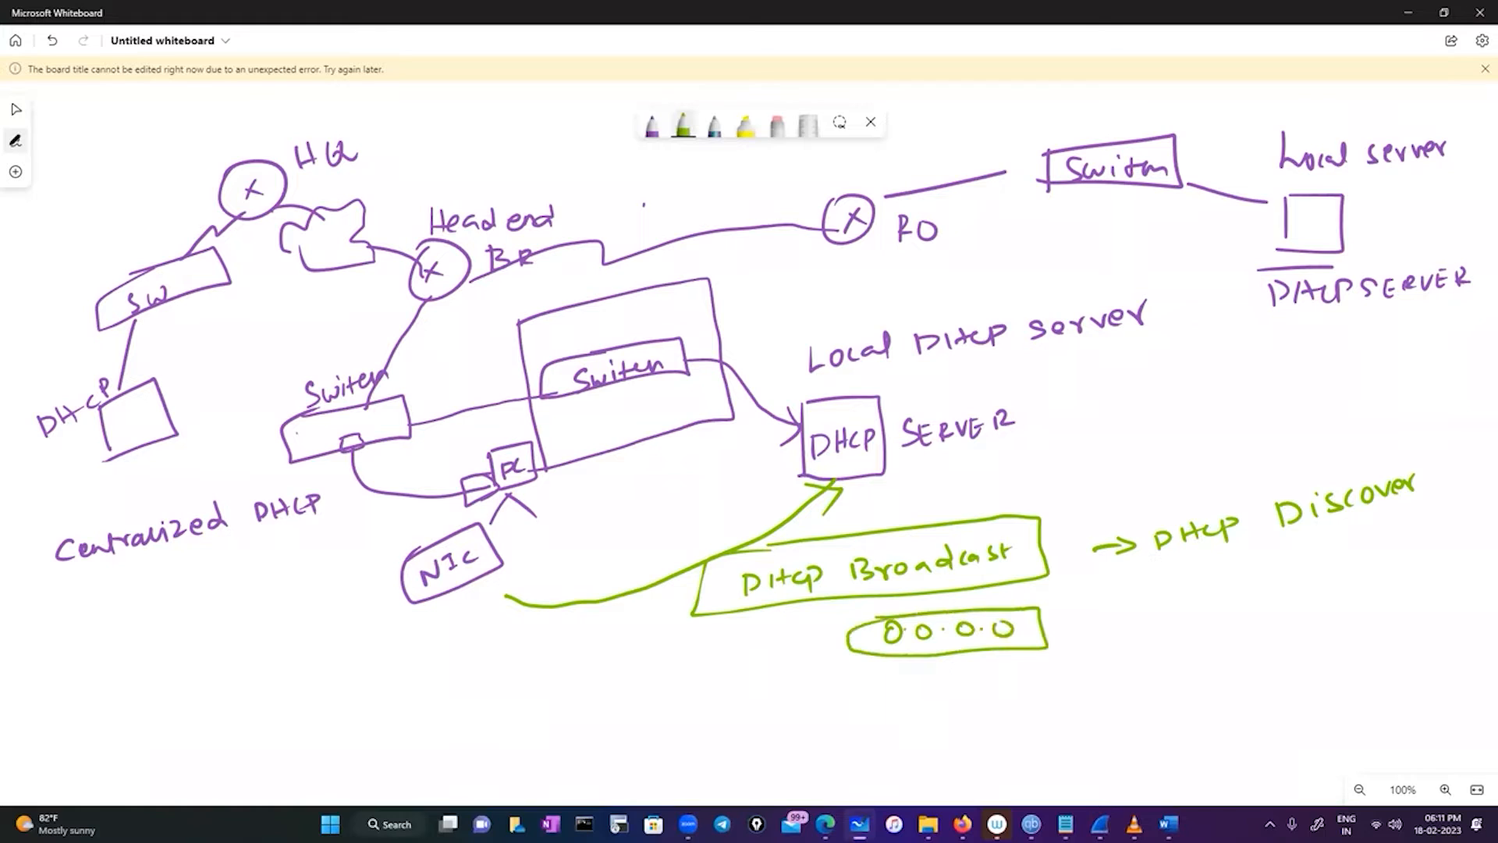
left_click_drag(1067, 627, 1168, 607)
left_click_drag(1174, 604, 1233, 624)
left_click_drag(1236, 600, 1286, 599)
left_click_drag(1289, 600, 1303, 618)
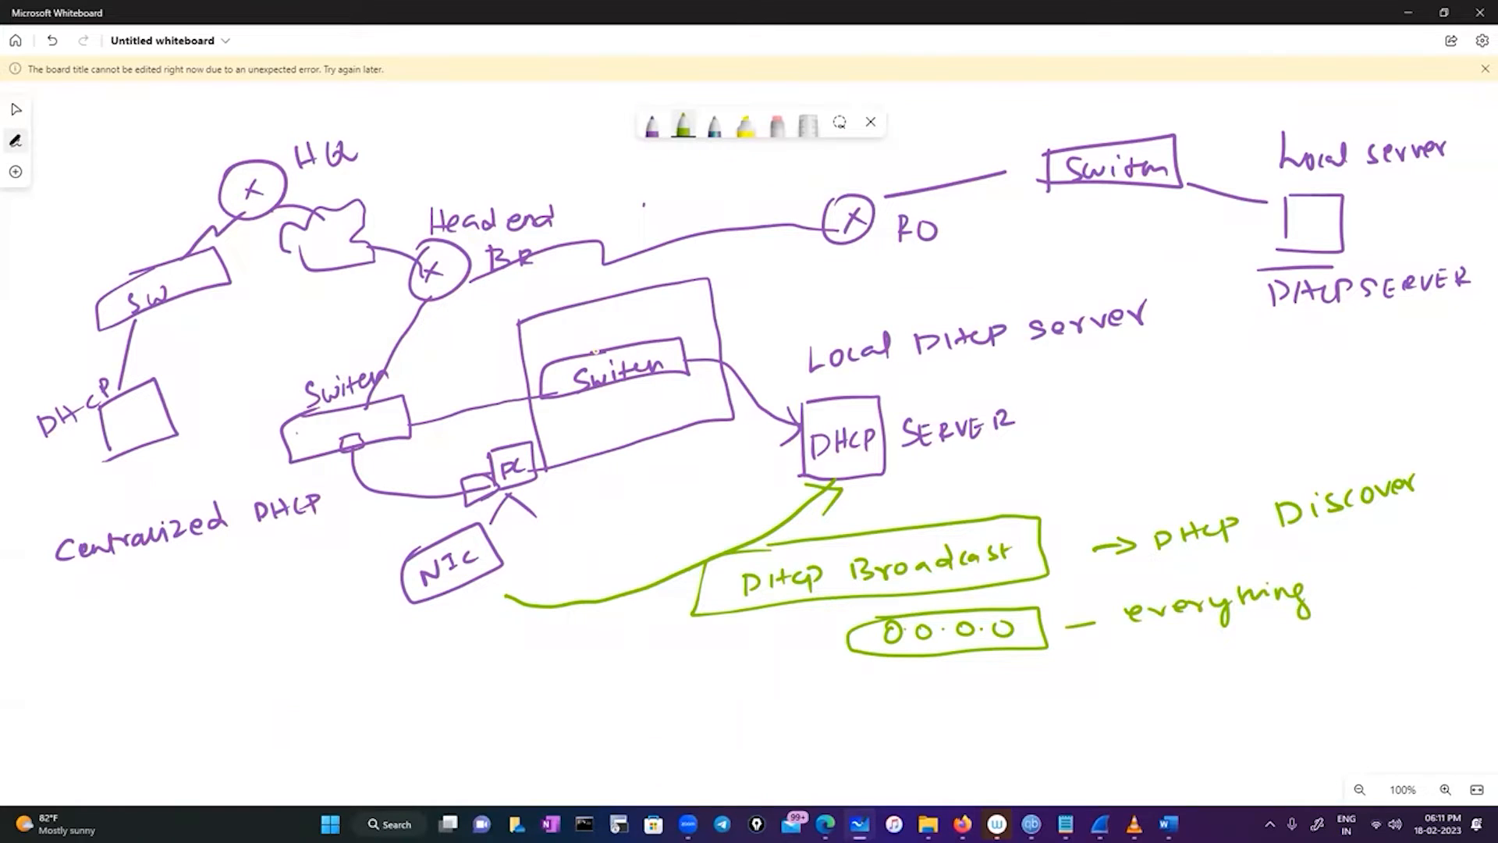
Step: Write the address 255.255.255.255 below 0.0.0.0 and draw a box around it
left_click_drag(897, 685, 913, 698)
left_click_drag(923, 687, 990, 693)
left_click(965, 692)
mouse_move(994, 681)
left_mouse_down()
mouse_move(1027, 693)
mouse_move(1081, 681)
mouse_move(1079, 669)
left_mouse_up()
left_click(1033, 689)
mouse_move(1092, 669)
left_mouse_down()
mouse_move(1083, 677)
mouse_move(1100, 683)
left_mouse_up()
left_click(1114, 676)
left_click_drag(1125, 665, 1137, 672)
left_click_drag(1143, 661, 1158, 671)
left_click_drag(1163, 660, 1177, 669)
mouse_move(917, 669)
left_mouse_down()
mouse_move(1199, 663)
mouse_move(861, 713)
mouse_move(940, 676)
left_mouse_up()
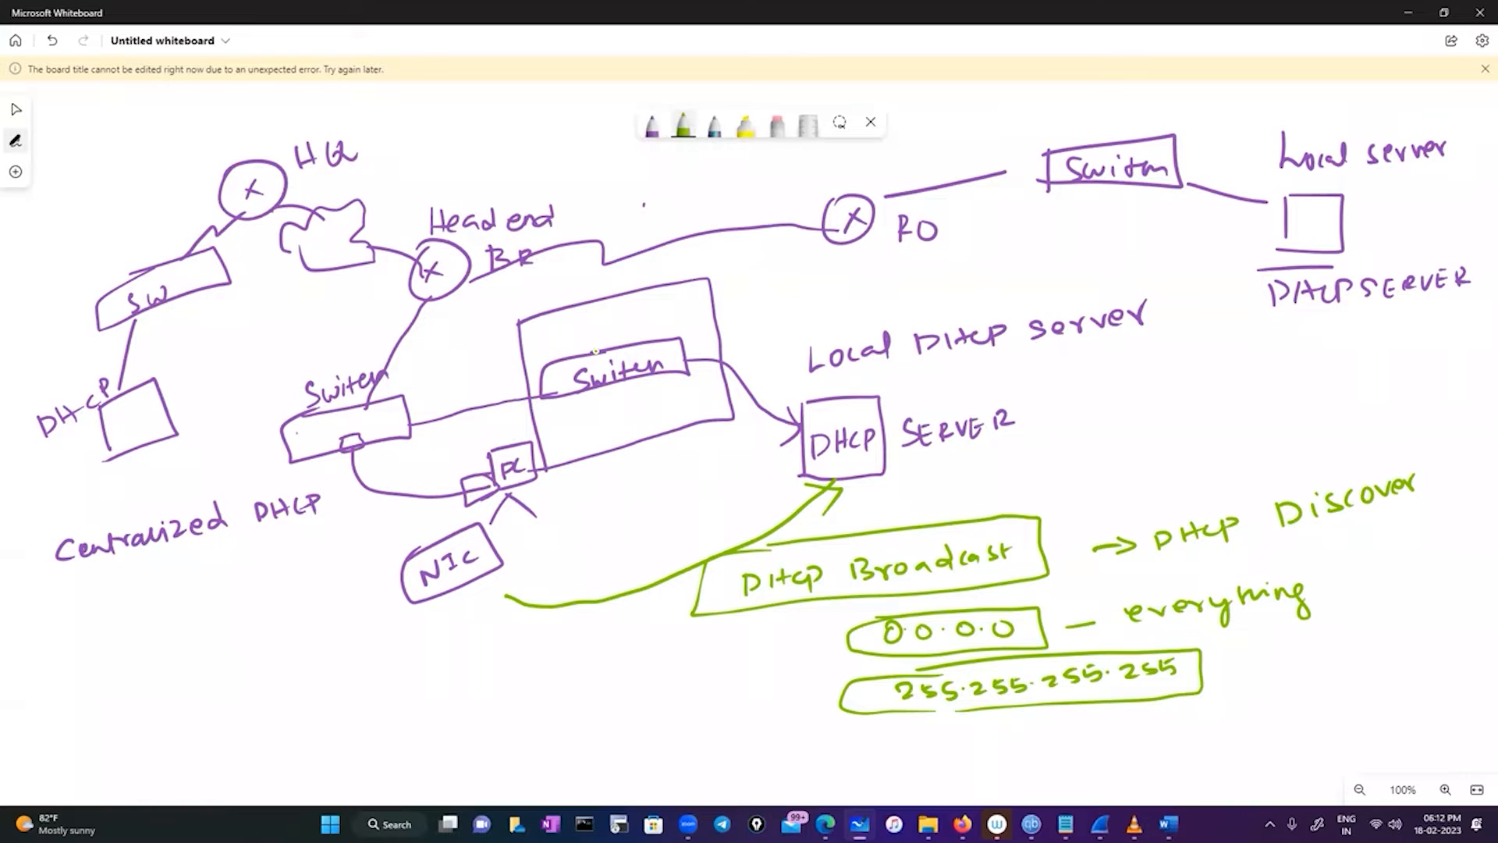
Step: Draw a green arrow from the DHCP server back toward the PC, and write "DHCP Release" with a check mark beside the NIC
left_click_drag(769, 465, 652, 485)
left_click_drag(653, 468, 633, 521)
mouse_move(281, 597)
left_mouse_down()
mouse_move(288, 618)
mouse_move(448, 519)
left_mouse_up()
left_click_drag(243, 615, 289, 577)
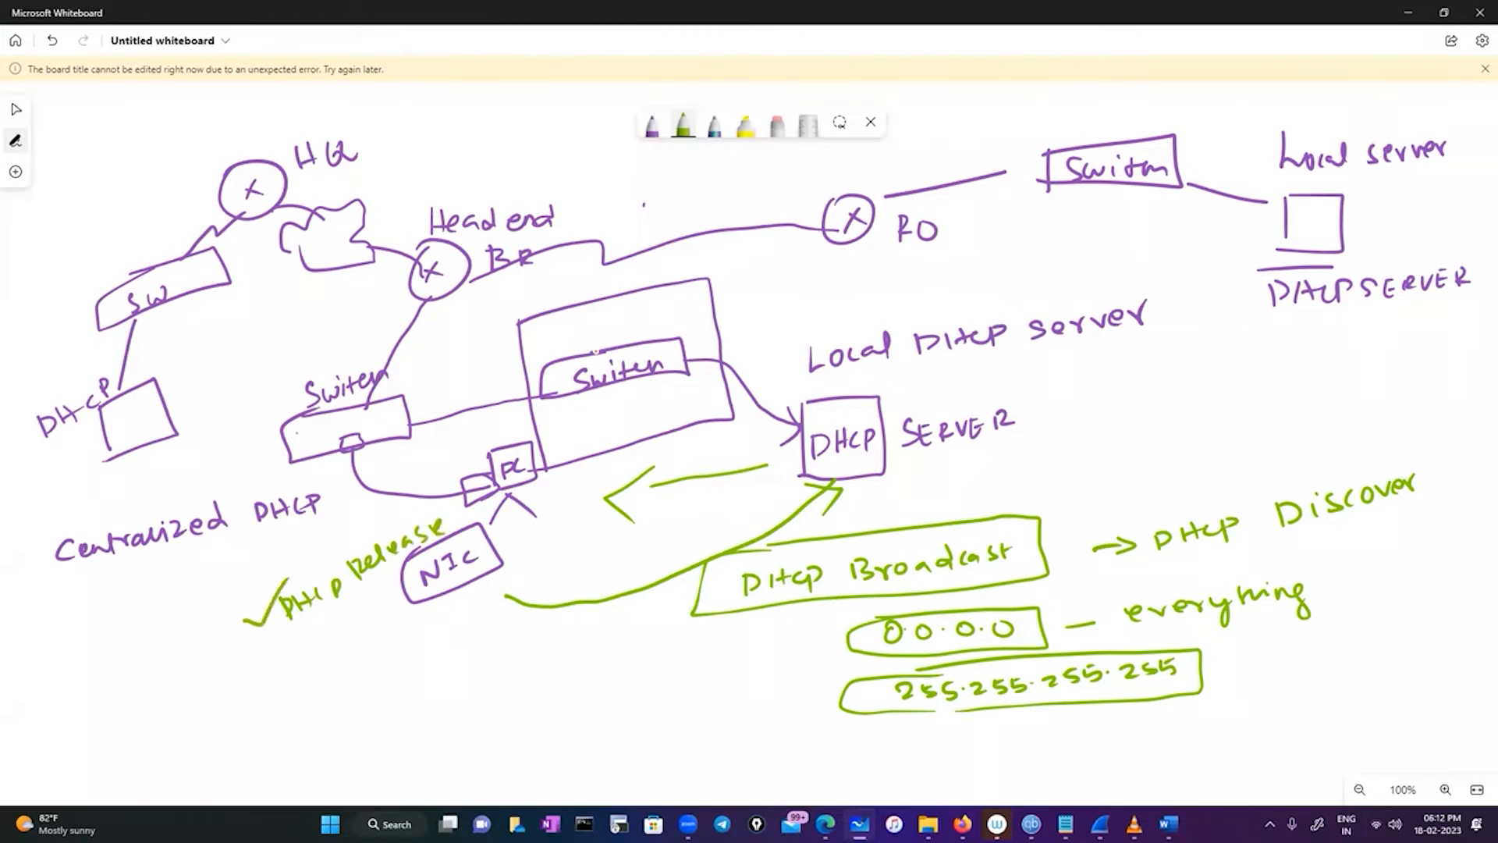
Step: Write "DHCP Renew" with a check mark below the NIC, and outline both the release and renew notes
mouse_move(258, 677)
left_mouse_down()
mouse_move(280, 690)
mouse_move(290, 658)
left_mouse_up()
mouse_move(306, 681)
left_mouse_down()
mouse_move(340, 650)
mouse_move(492, 591)
left_mouse_up()
mouse_move(265, 581)
left_mouse_down()
mouse_move(414, 525)
mouse_move(390, 576)
mouse_move(234, 625)
mouse_move(296, 555)
left_mouse_up()
mouse_move(343, 624)
left_mouse_down()
mouse_move(277, 661)
mouse_move(382, 700)
mouse_move(363, 624)
mouse_move(551, 622)
mouse_move(312, 737)
left_mouse_up()
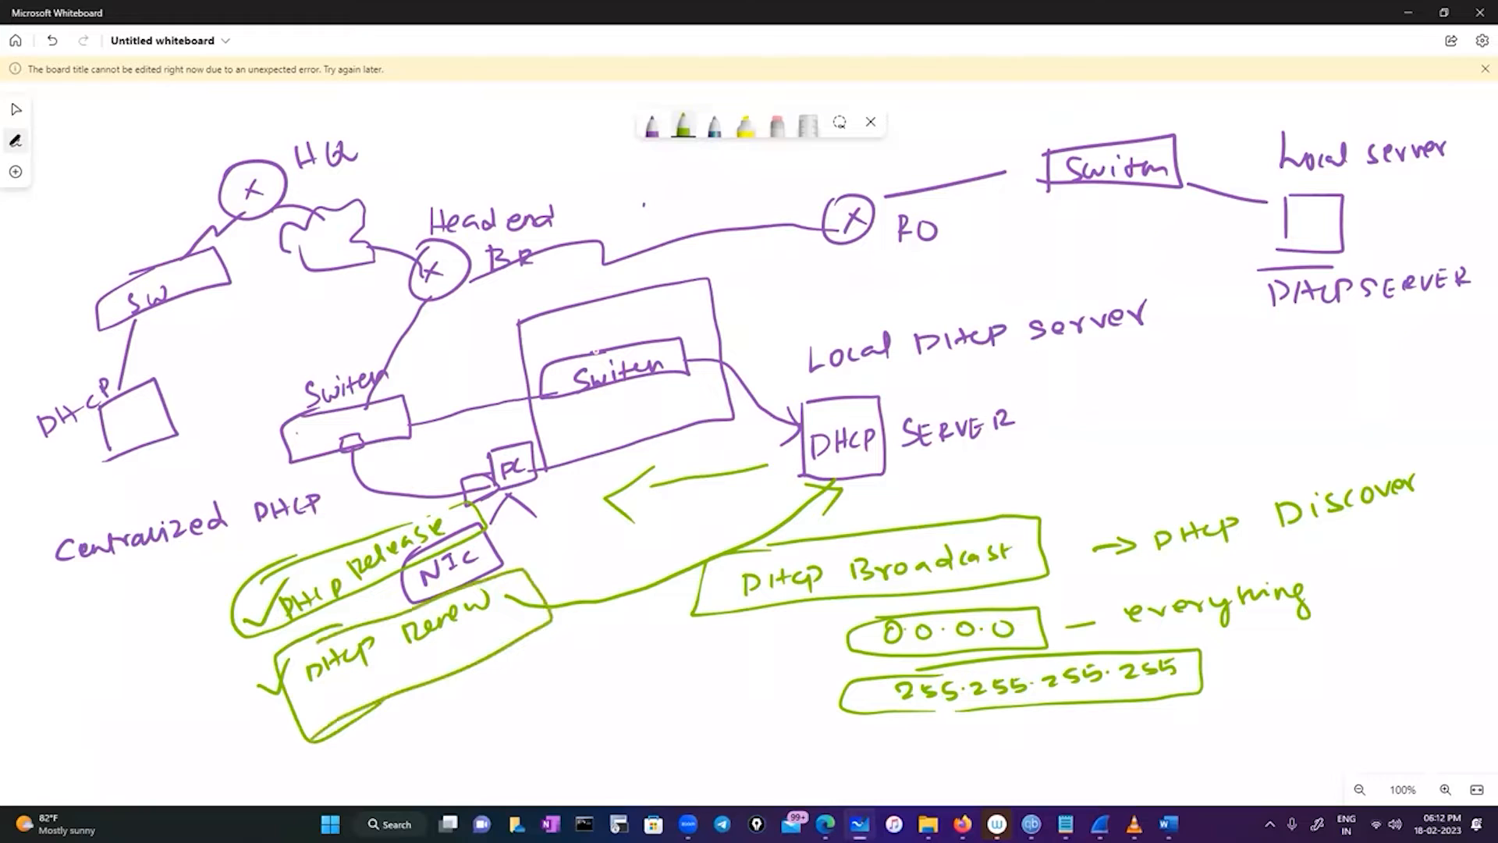
Step: Draw a green arrow from the broadcast box back to the renew note, and a purple double-headed curved arrow below it
mouse_move(733, 600)
left_mouse_down()
mouse_move(557, 636)
mouse_move(578, 676)
left_mouse_up()
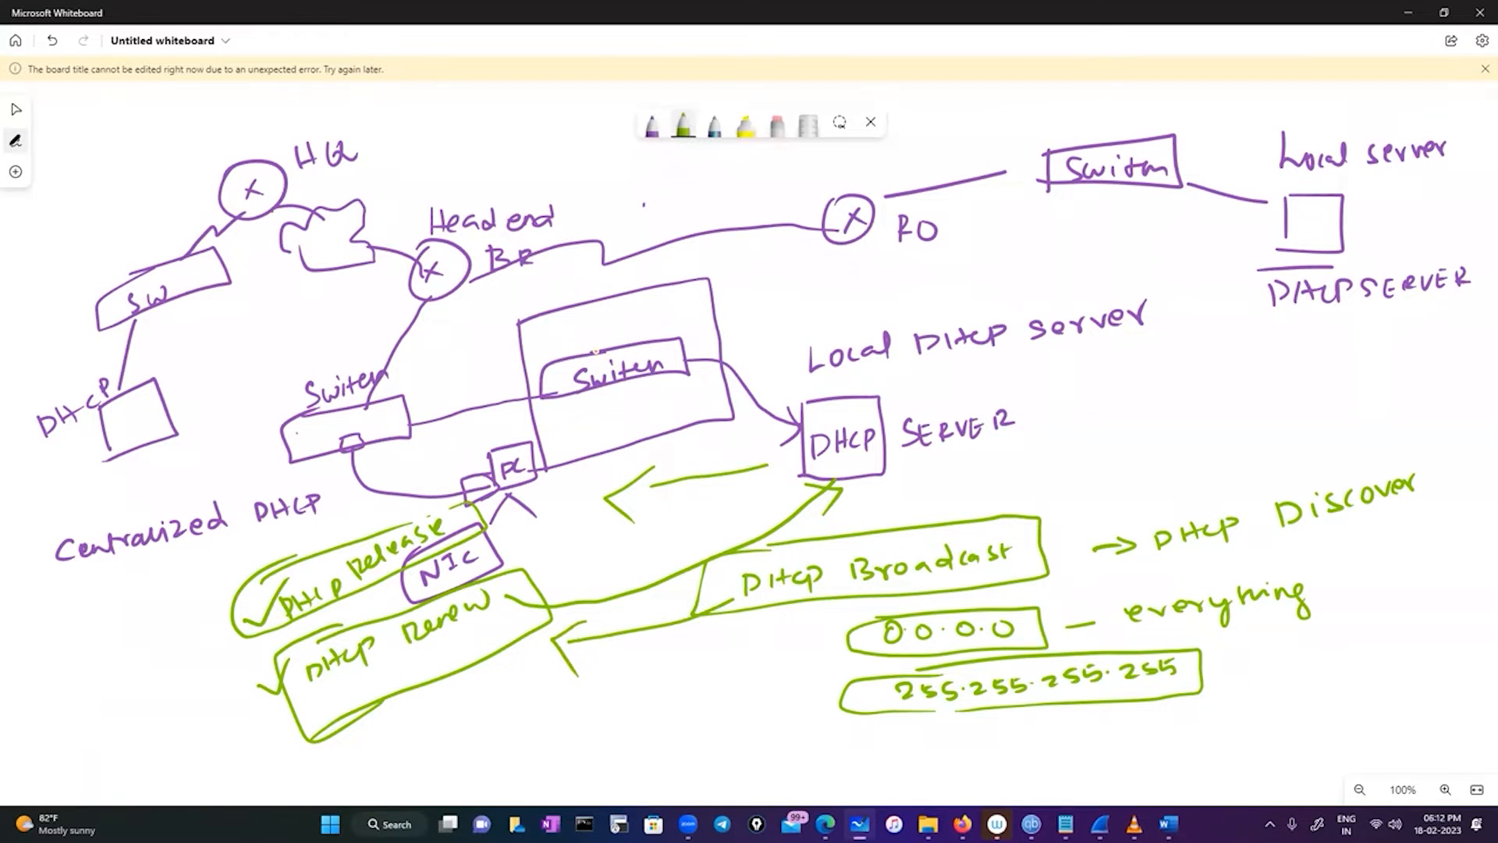
left_click(652, 125)
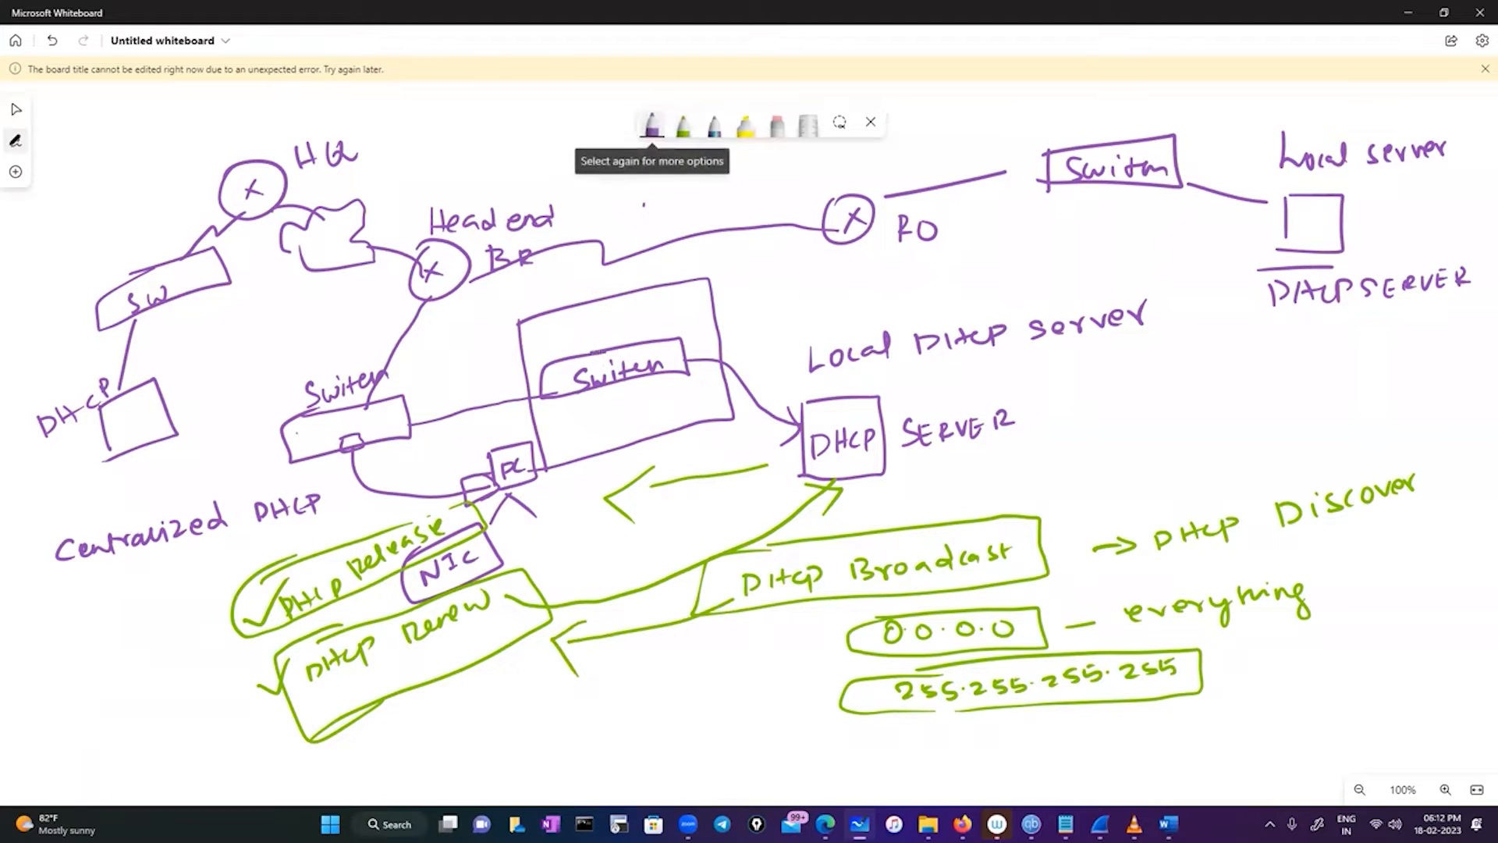
mouse_move(469, 671)
left_mouse_down()
mouse_move(717, 674)
mouse_move(772, 620)
mouse_move(782, 629)
mouse_move(488, 701)
left_mouse_up()
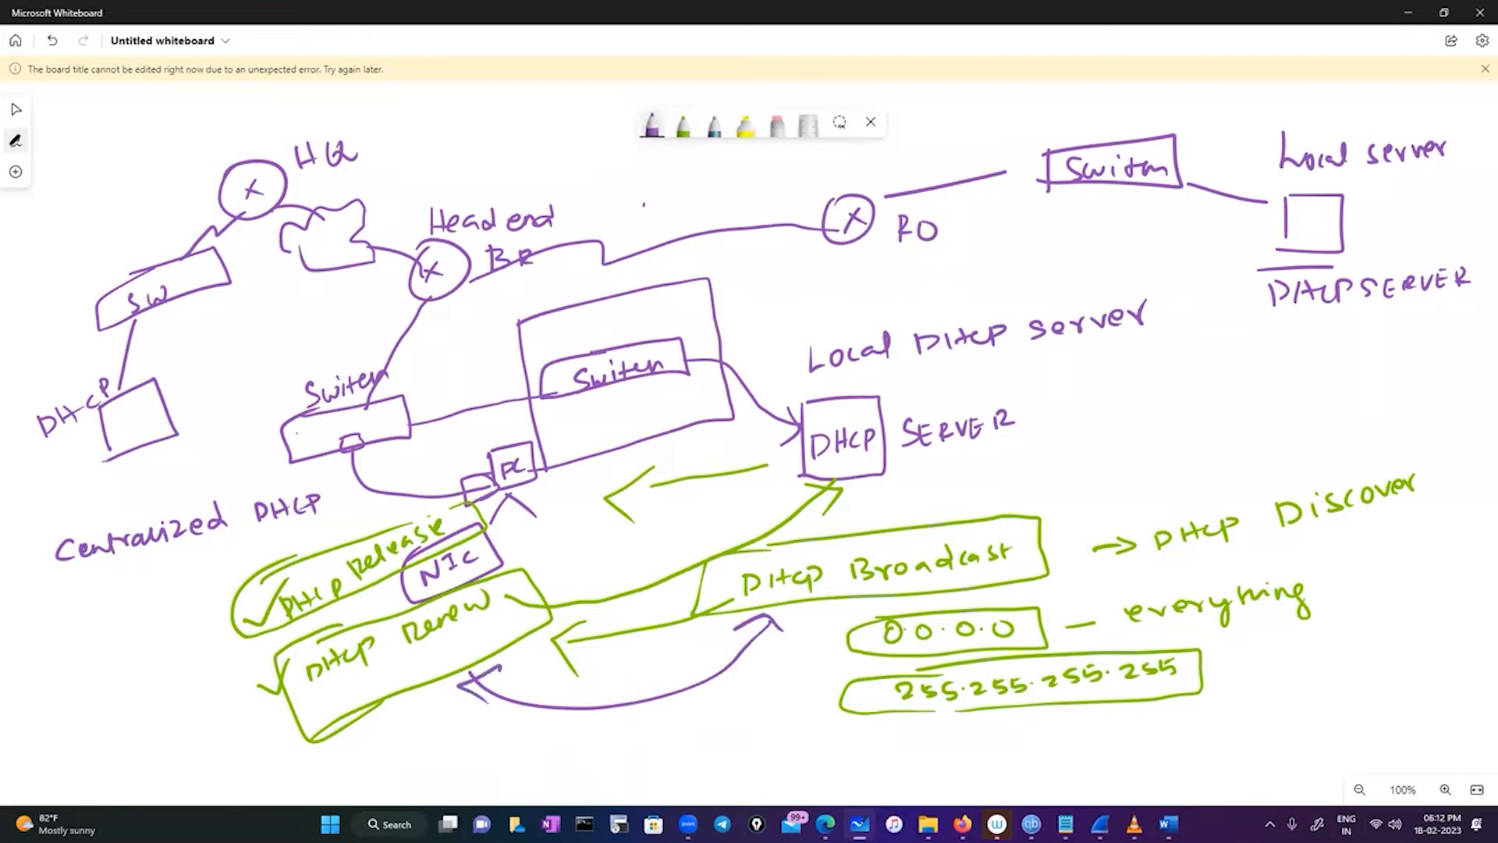
Step: Write a boxed "local/DHCP" note with "ipconfig" below it and "DHCP renew" beside it, in purple at the lower left
mouse_move(90, 667)
left_mouse_down()
mouse_move(205, 687)
mouse_move(74, 733)
mouse_move(86, 659)
mouse_move(117, 690)
mouse_move(178, 662)
mouse_move(128, 711)
mouse_move(71, 715)
mouse_move(102, 695)
mouse_move(91, 755)
mouse_move(136, 733)
left_mouse_up()
left_click_drag(145, 739, 161, 732)
left_click_drag(173, 721, 204, 737)
mouse_move(205, 685)
left_mouse_down()
mouse_move(211, 724)
mouse_move(227, 702)
left_mouse_up()
left_click_drag(238, 681, 244, 689)
left_click_drag(257, 674, 275, 691)
left_click_drag(288, 661, 362, 631)
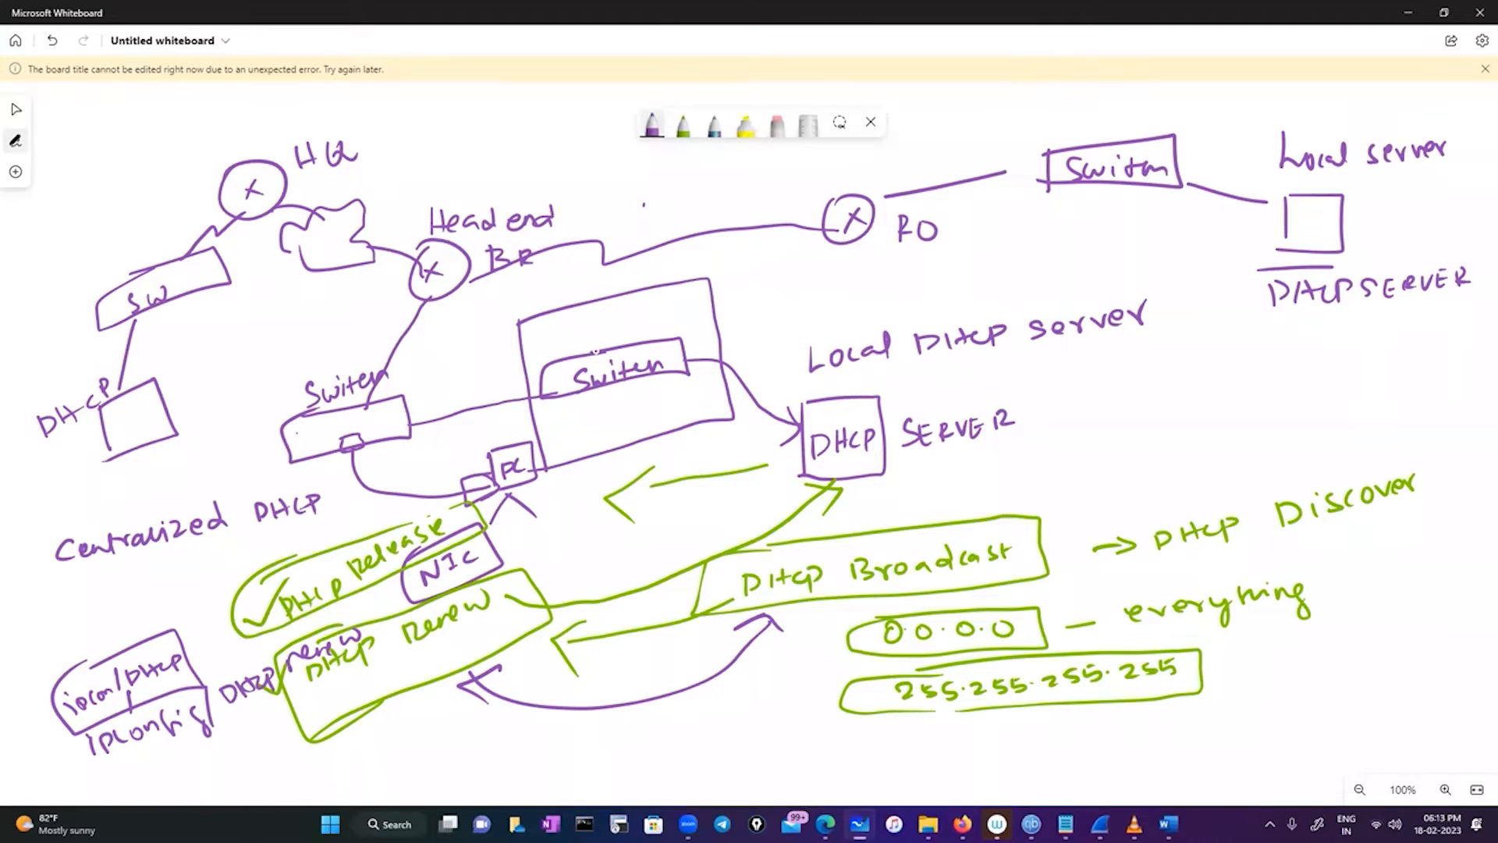
Step: Write "Client" with the third pen below the PC and draw a box around it
left_click(714, 125)
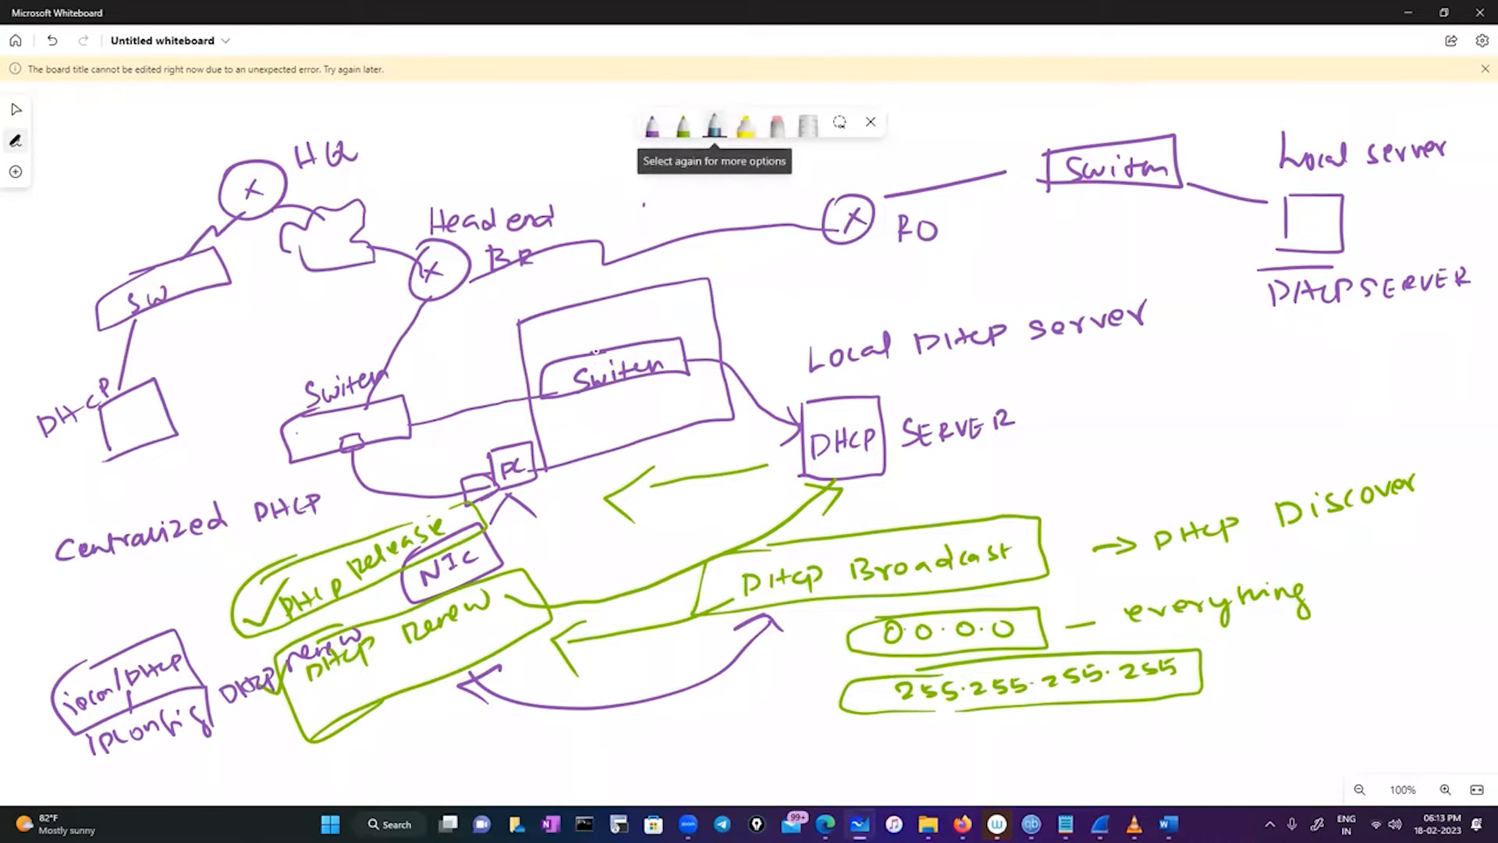
mouse_move(559, 531)
left_mouse_down()
mouse_move(555, 554)
mouse_move(575, 546)
left_mouse_up()
mouse_move(584, 531)
left_mouse_down()
mouse_move(586, 547)
mouse_move(609, 545)
mouse_move(636, 524)
mouse_move(630, 538)
left_mouse_up()
left_click_drag(622, 527, 638, 526)
mouse_move(546, 515)
left_mouse_down()
mouse_move(651, 493)
mouse_move(524, 568)
mouse_move(526, 509)
left_mouse_up()
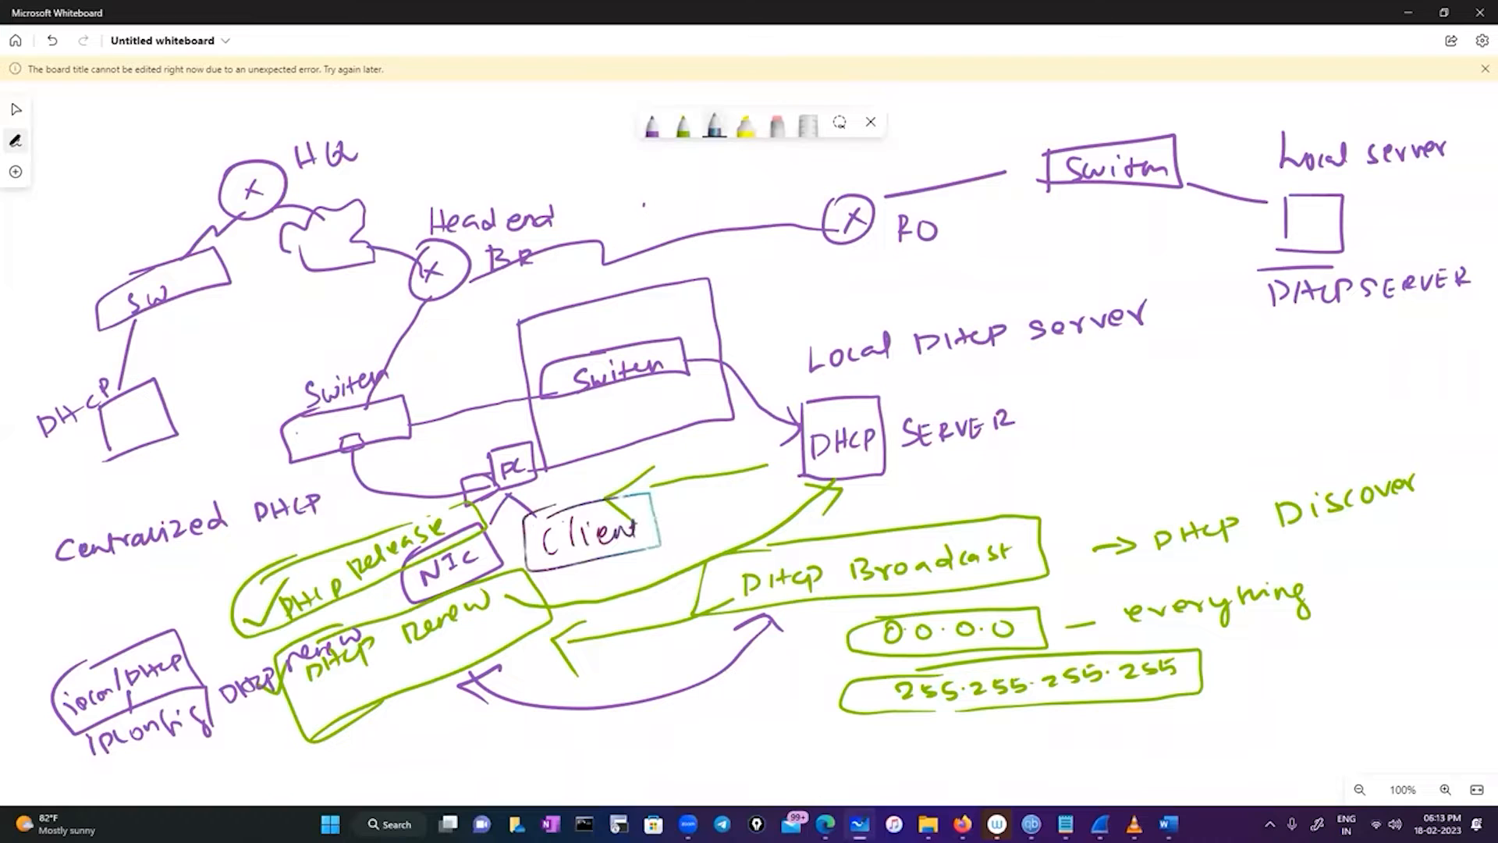
Step: Write "Server" in a box near the DHCP server, and add check marks above the client and server labels
mouse_move(724, 490)
left_mouse_down()
mouse_move(707, 518)
mouse_move(803, 470)
left_mouse_up()
left_click_drag(816, 474, 706, 541)
left_click_drag(730, 488, 701, 542)
left_click_drag(581, 493, 680, 435)
mouse_move(711, 463)
left_mouse_down()
mouse_move(724, 478)
mouse_move(792, 431)
left_mouse_up()
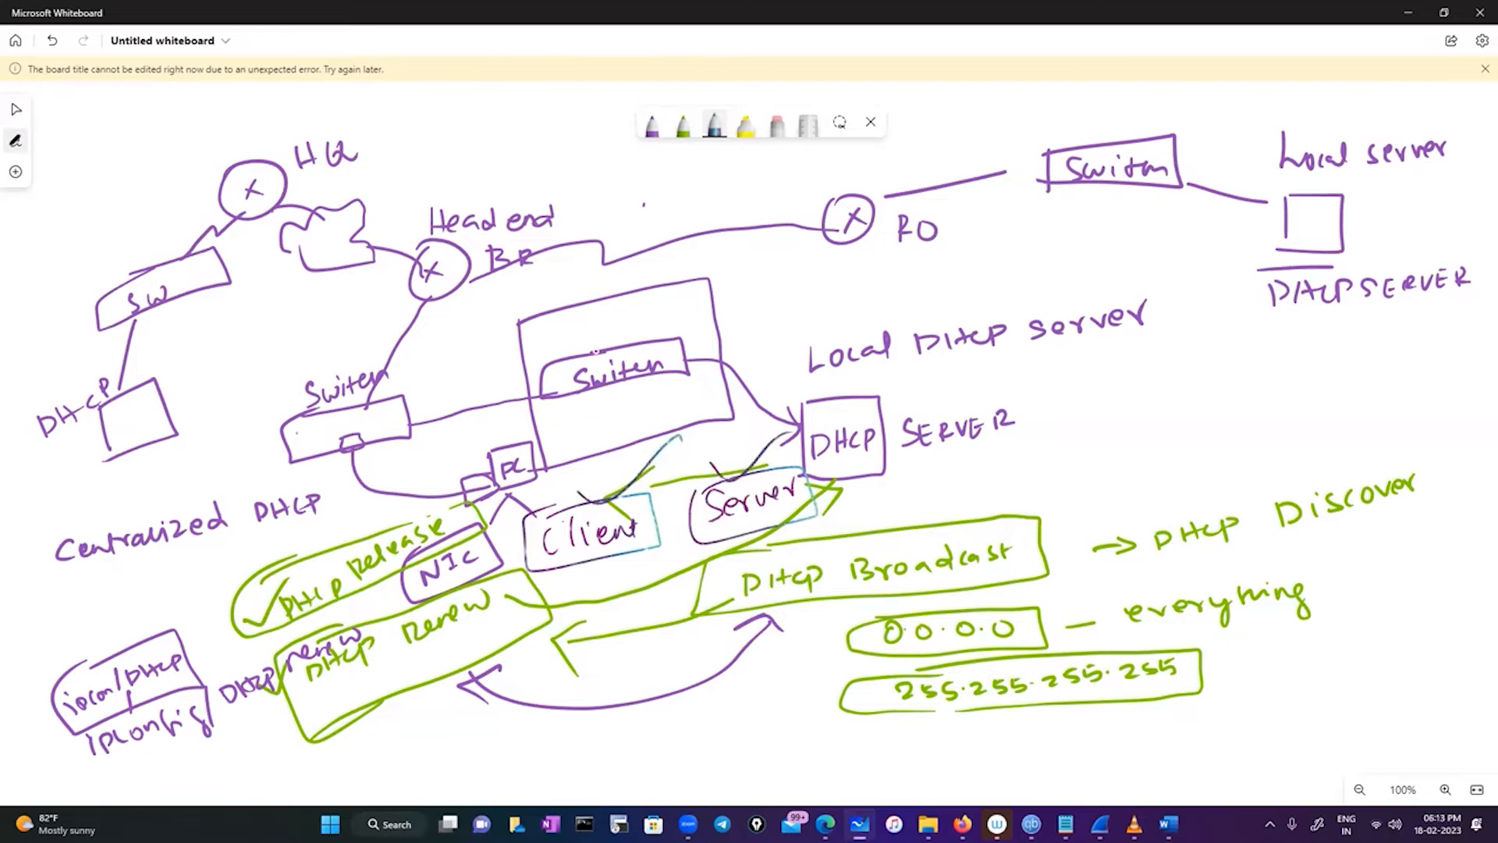
Step: Erase the network drawing strokes, delete everything remaining on the whiteboard, and switch to the lasso select tool
left_click(777, 125)
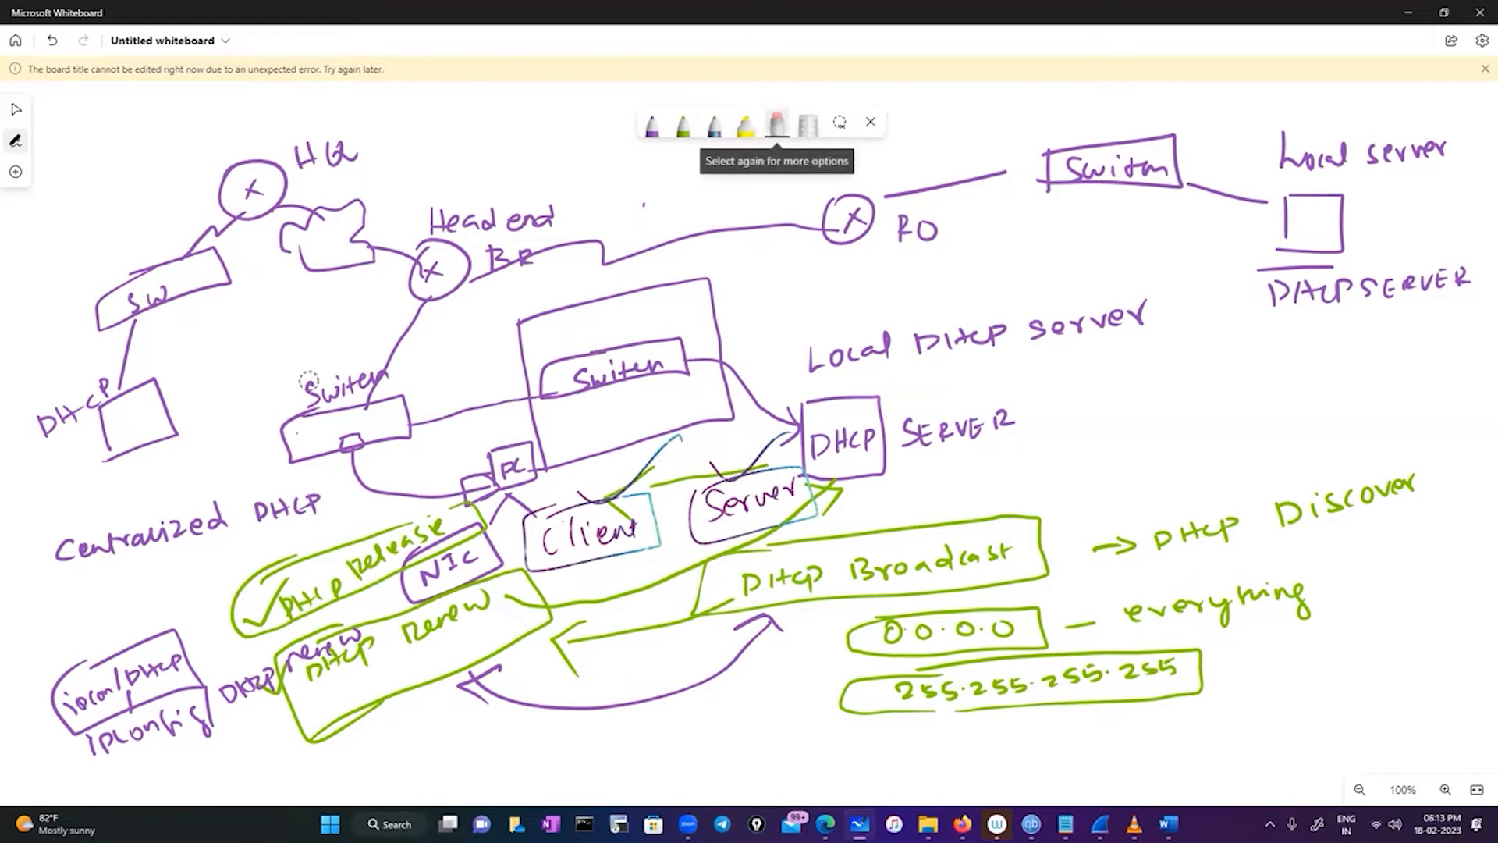
mouse_move(133, 170)
left_mouse_down()
mouse_move(427, 312)
mouse_move(260, 316)
mouse_move(96, 480)
mouse_move(508, 562)
mouse_move(437, 625)
mouse_move(546, 536)
mouse_move(351, 627)
mouse_move(214, 258)
mouse_move(679, 247)
mouse_move(331, 465)
mouse_move(176, 435)
mouse_move(146, 457)
left_mouse_up()
key("ctrl+a")
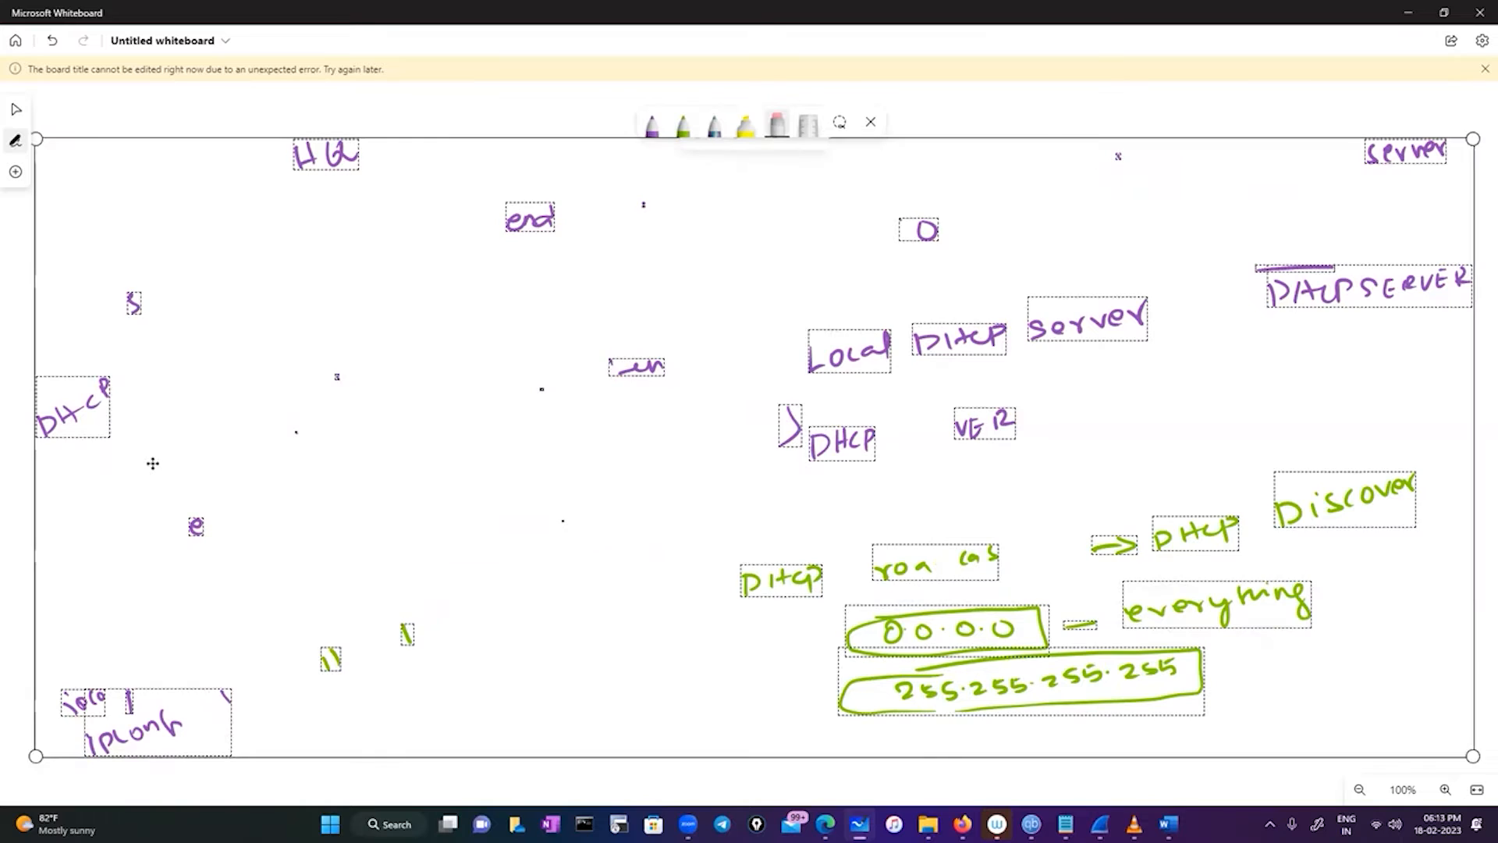
key("Delete")
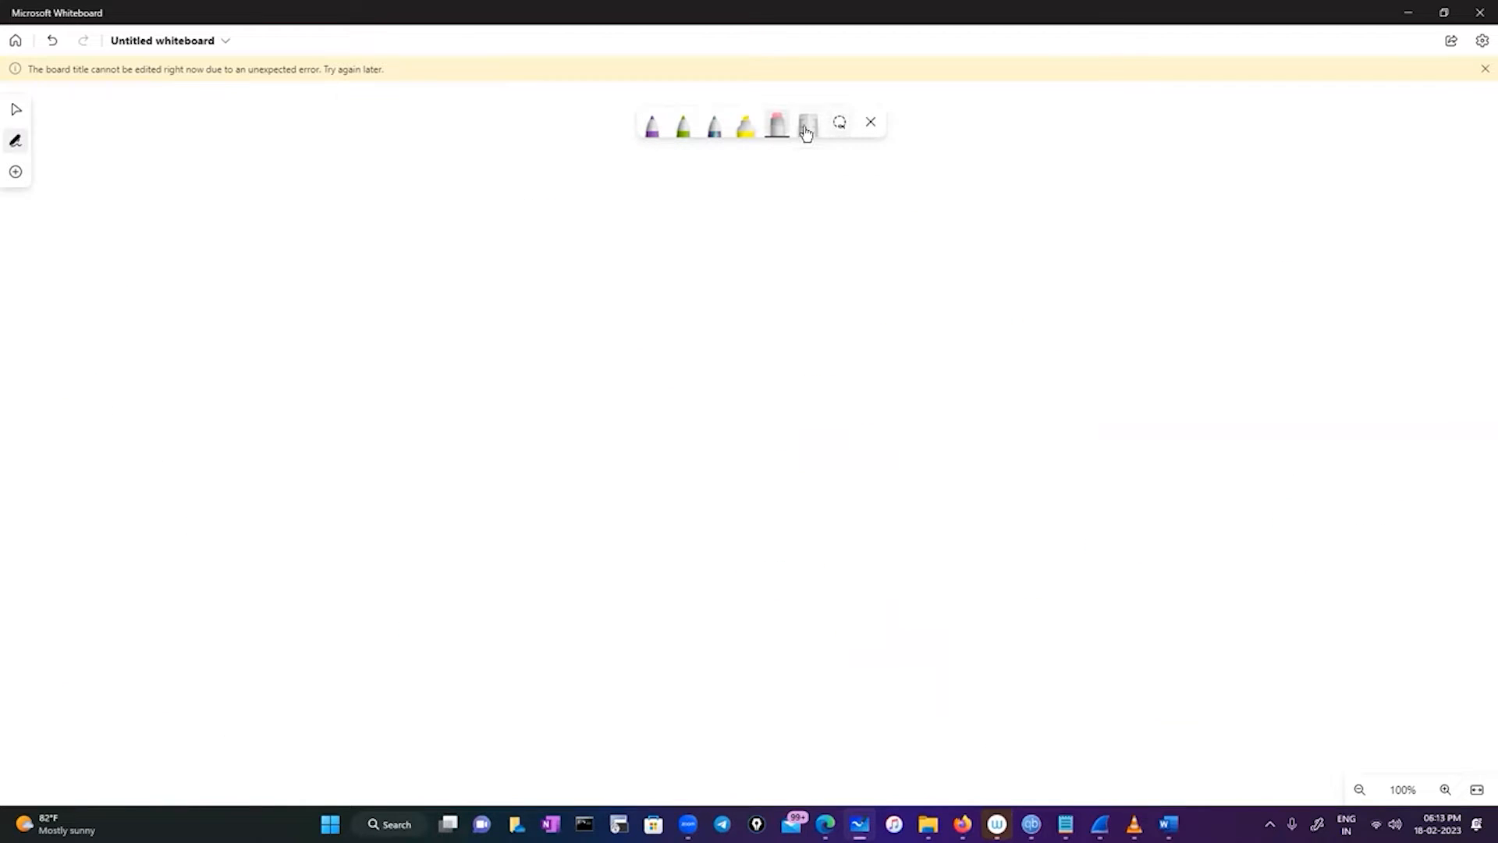
left_click(839, 123)
Step: Open the 3.1dhcp capture file from the desktop in Wireshark and select the DHCP Discover packet
mouse_move(859, 824)
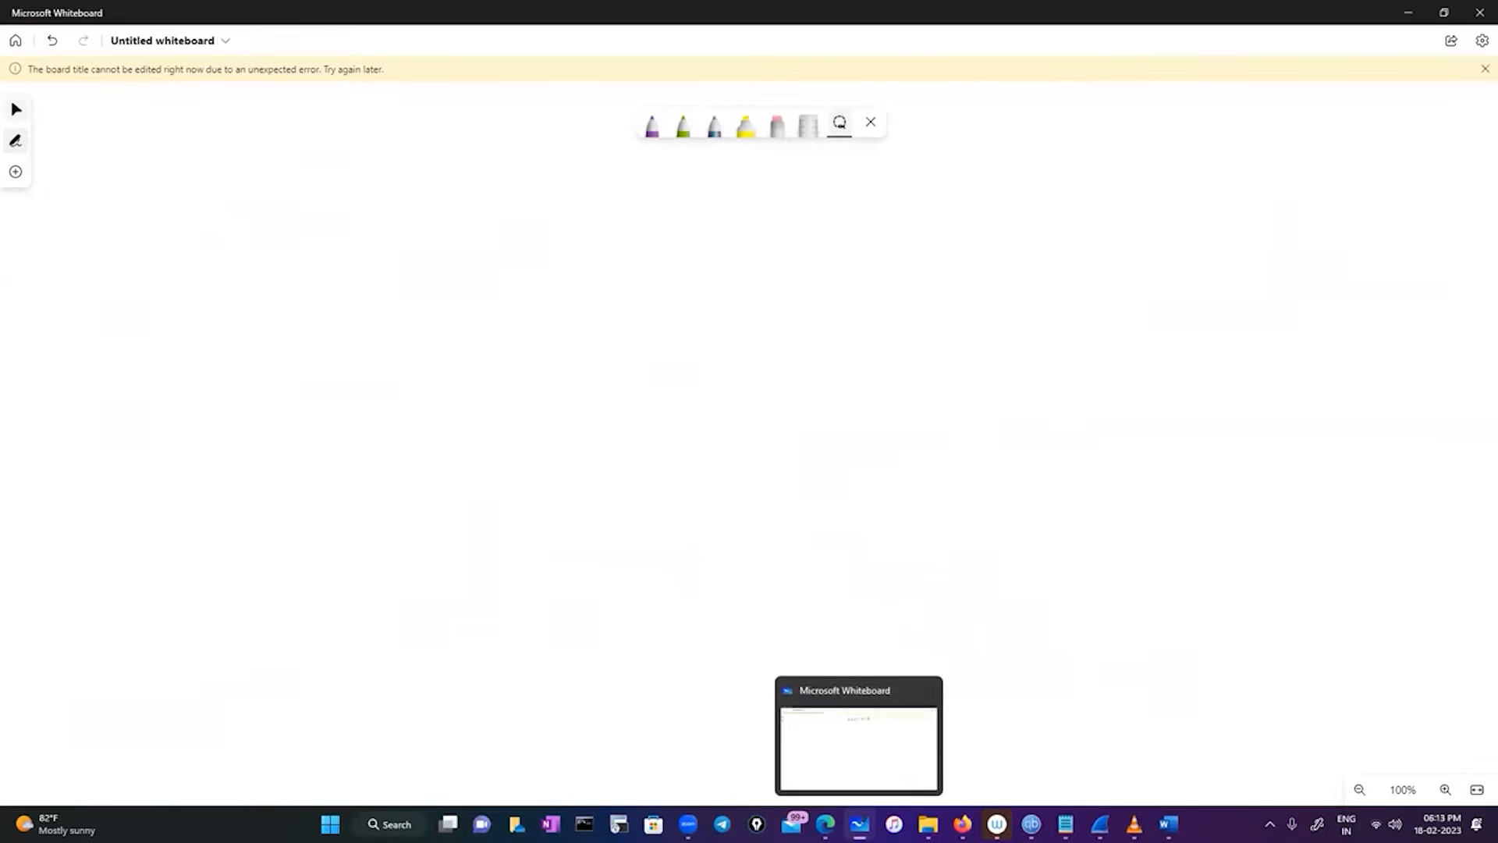
mouse_move(1100, 824)
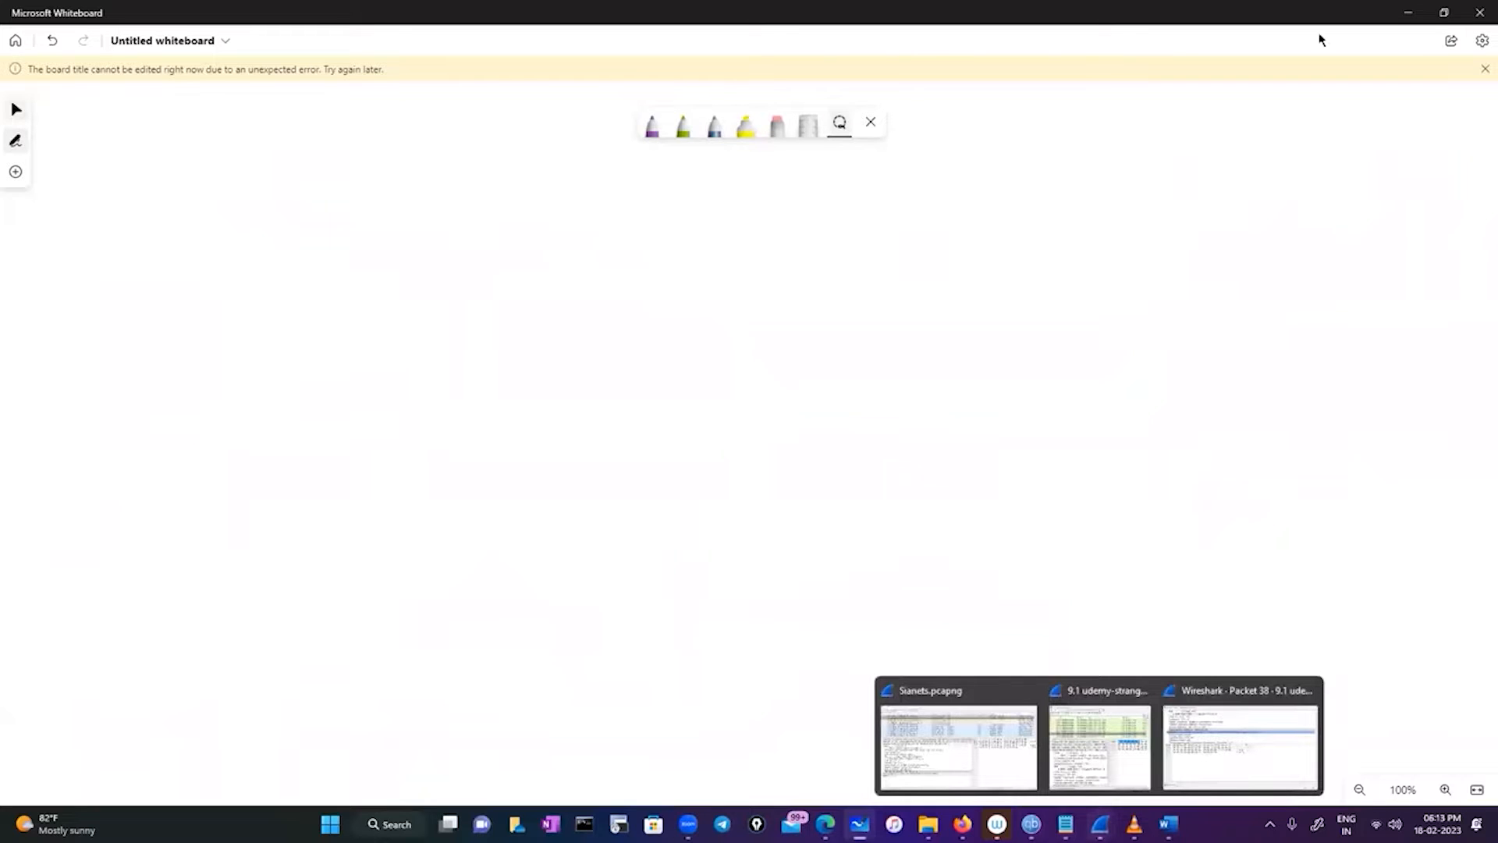
key("alt+Tab")
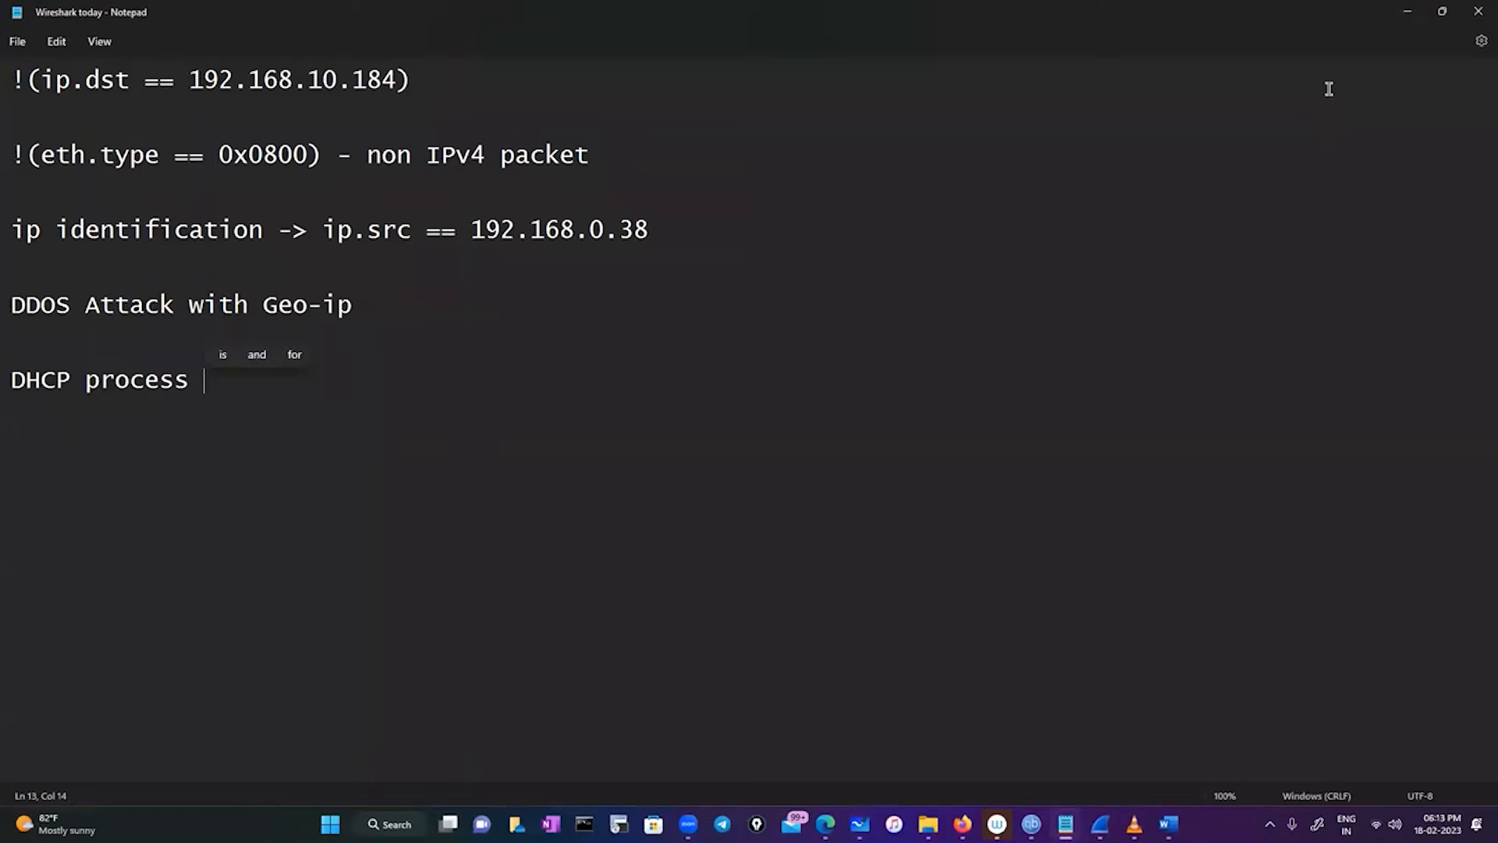
key("super+d")
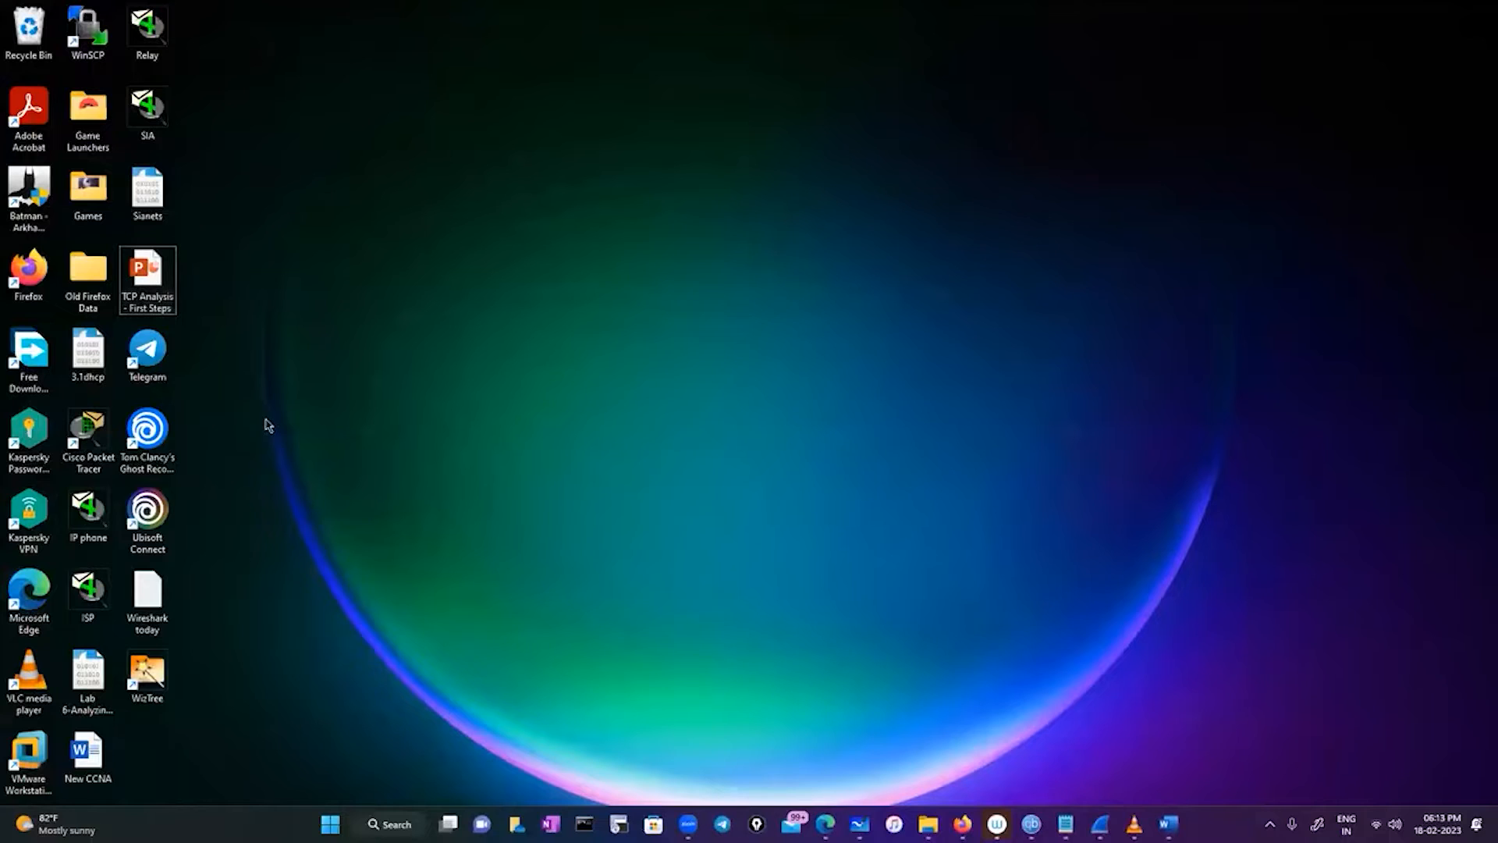
double_click(87, 355)
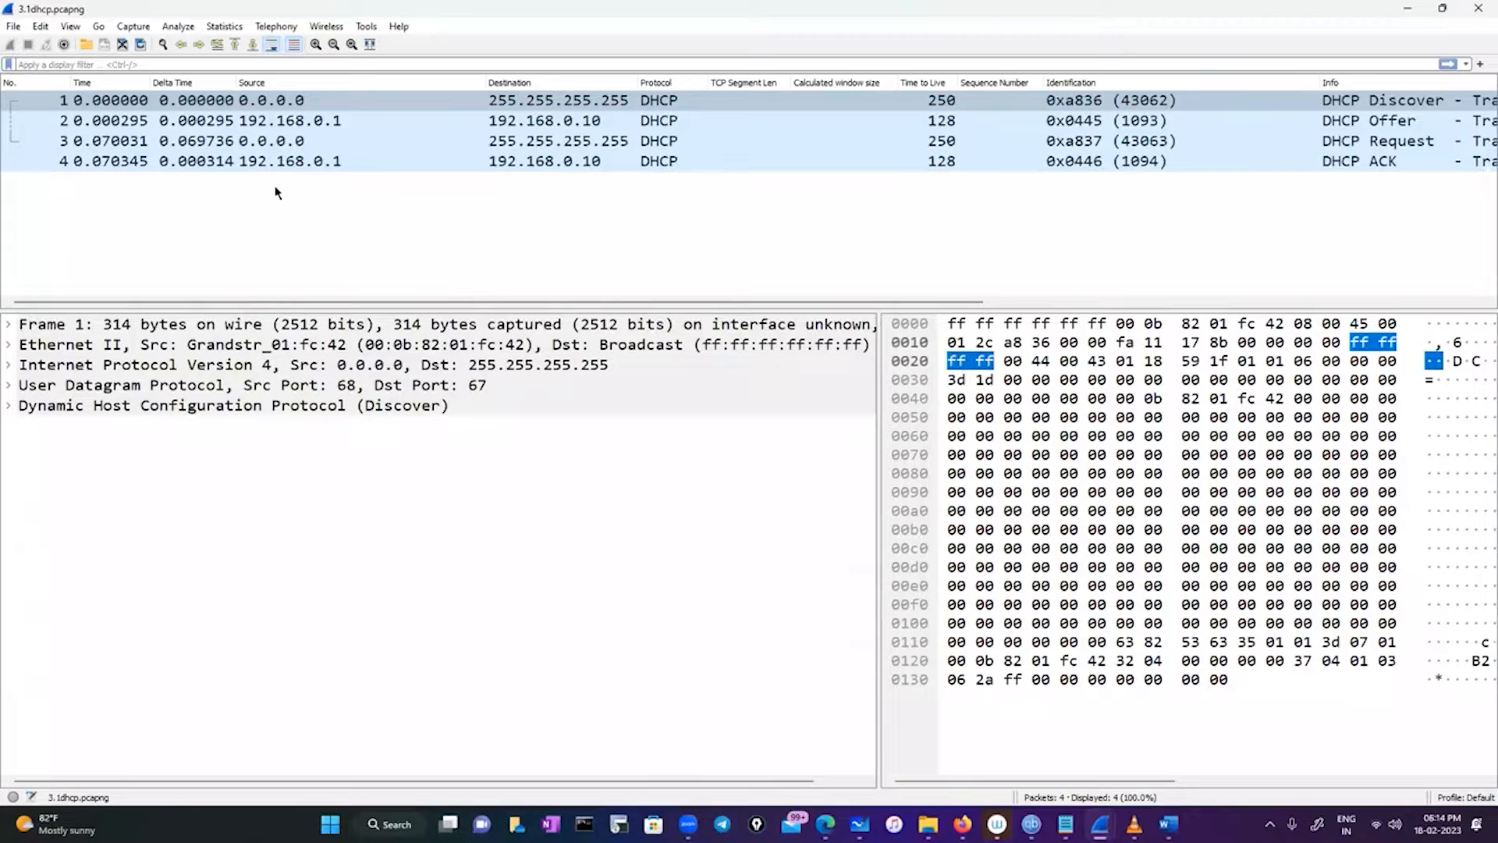
left_click(271, 102)
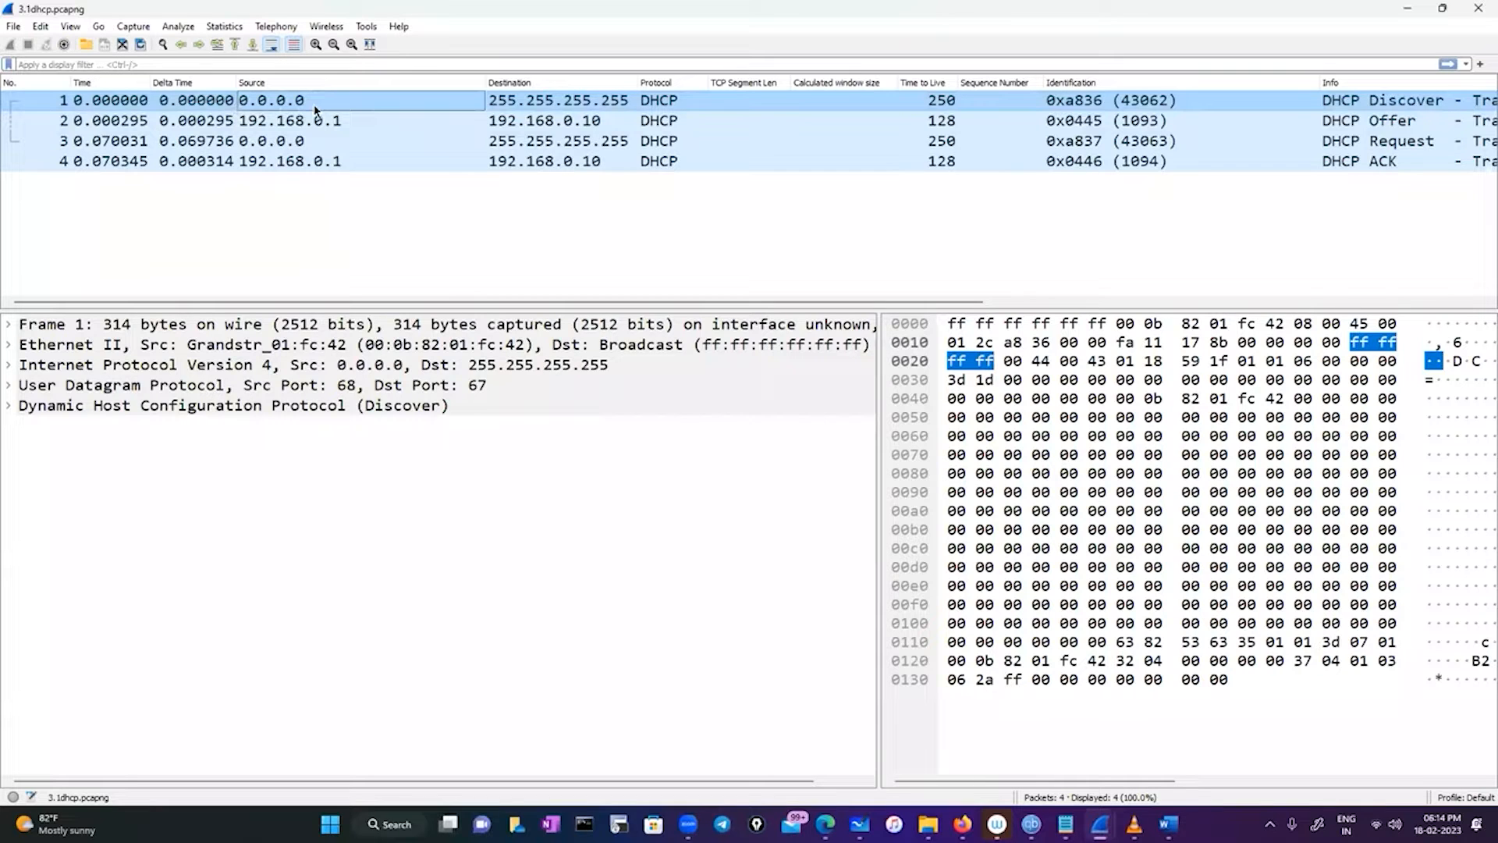
Step: Circle the Discover packet's source 0.0.0.0 and destination 255.255.255.255 with the screen annotation pen
left_click(757, 824)
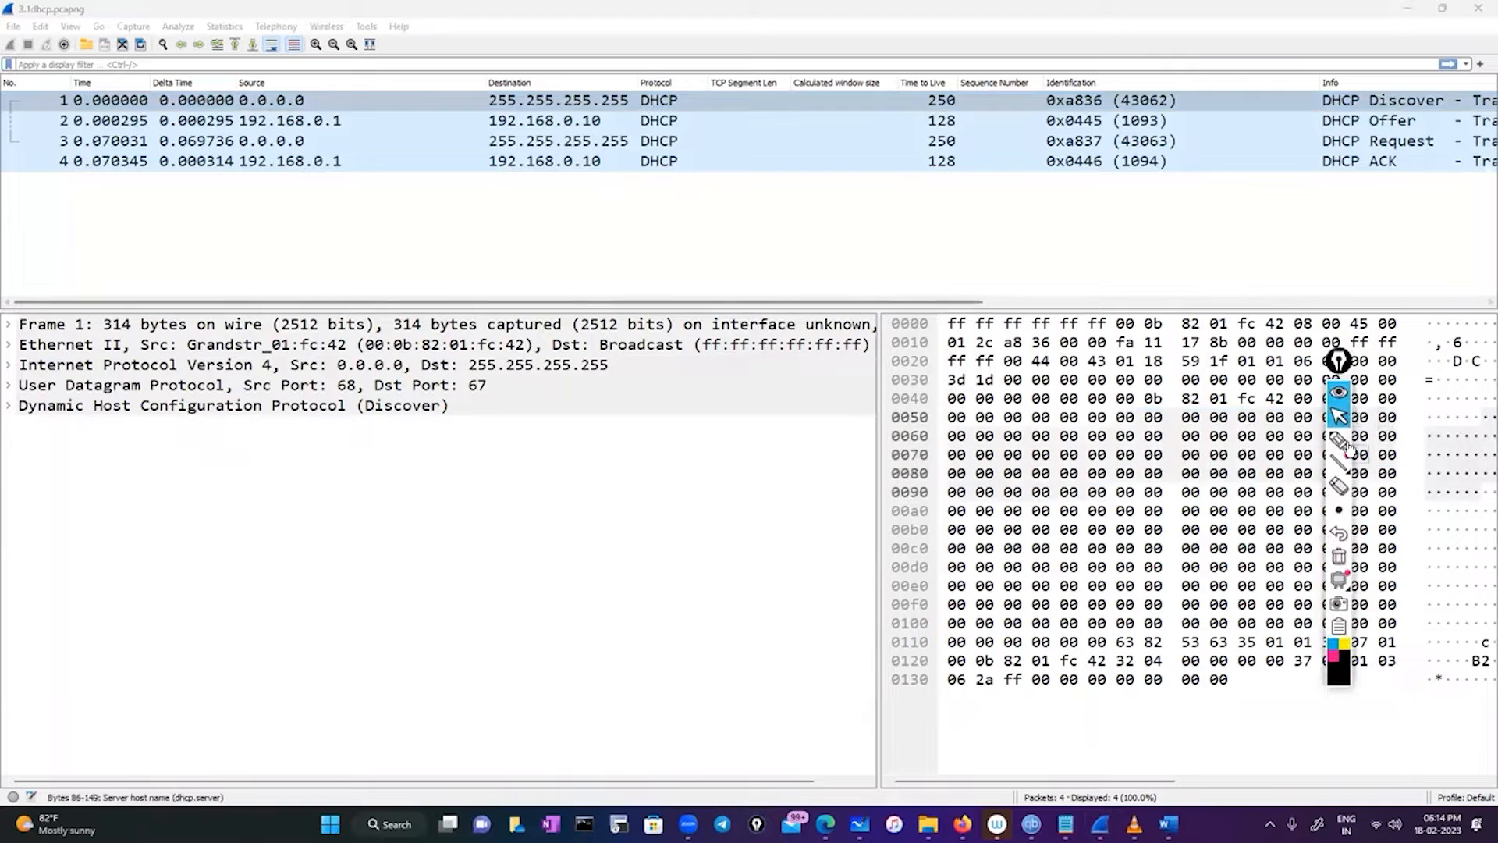
mouse_move(1339, 442)
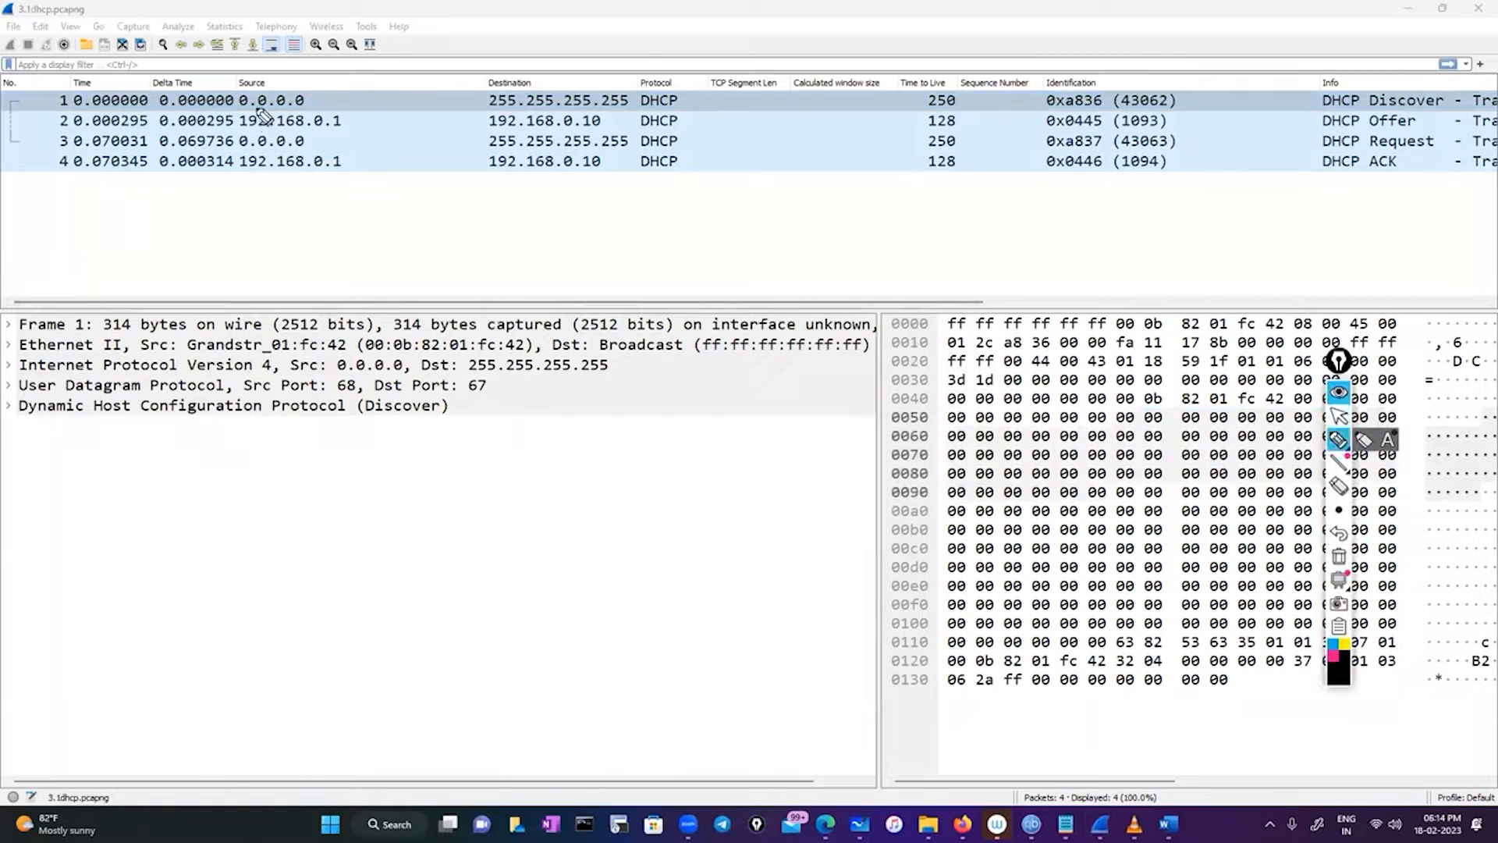
mouse_move(270, 83)
left_mouse_down()
mouse_move(219, 102)
mouse_move(337, 92)
mouse_move(258, 82)
left_mouse_up()
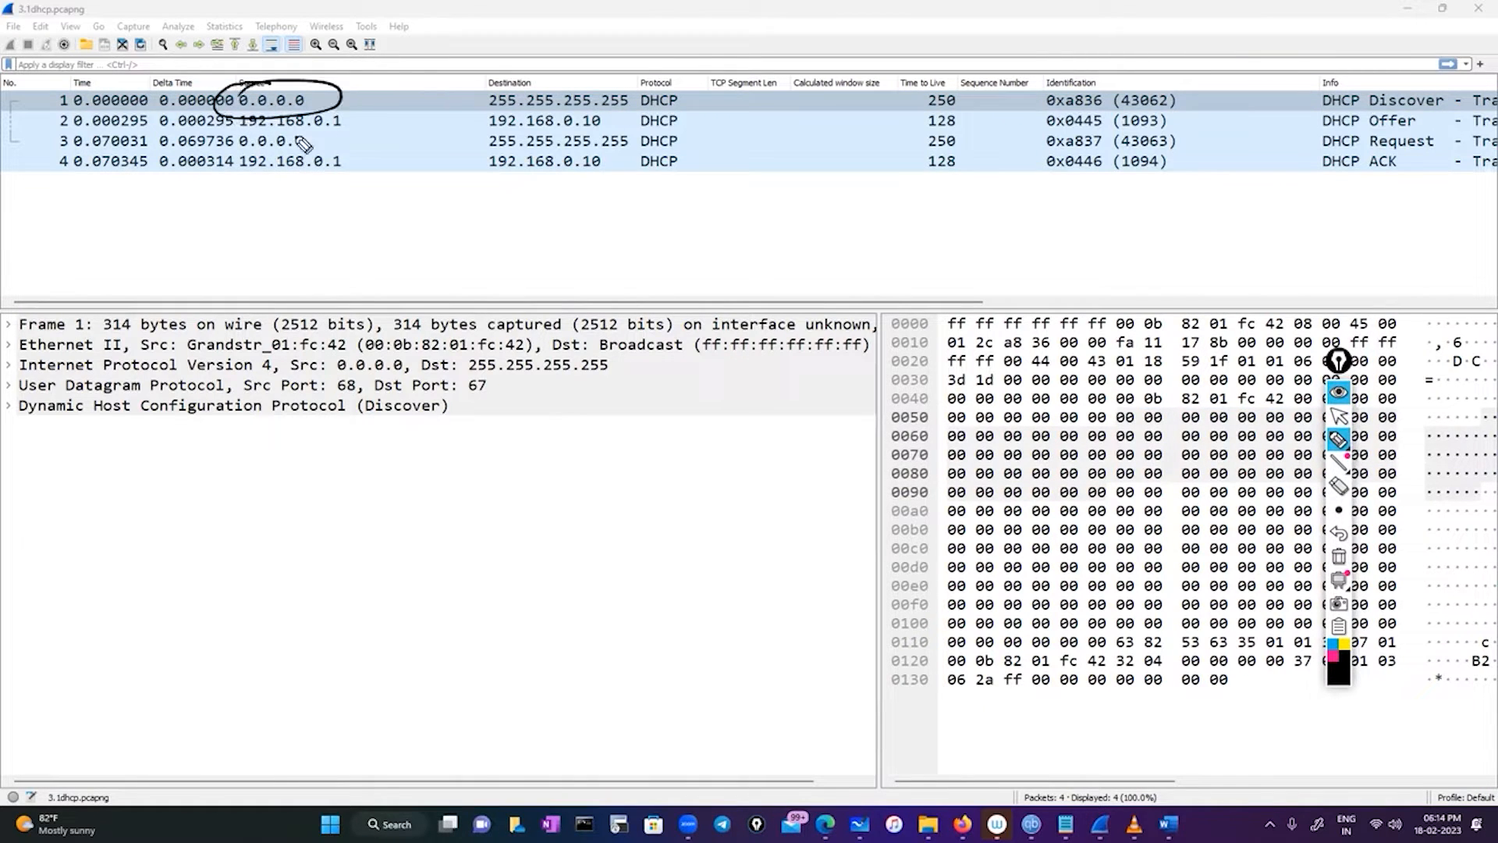
mouse_move(551, 94)
left_mouse_down()
mouse_move(517, 80)
mouse_move(562, 129)
mouse_move(584, 70)
mouse_move(531, 76)
left_mouse_up()
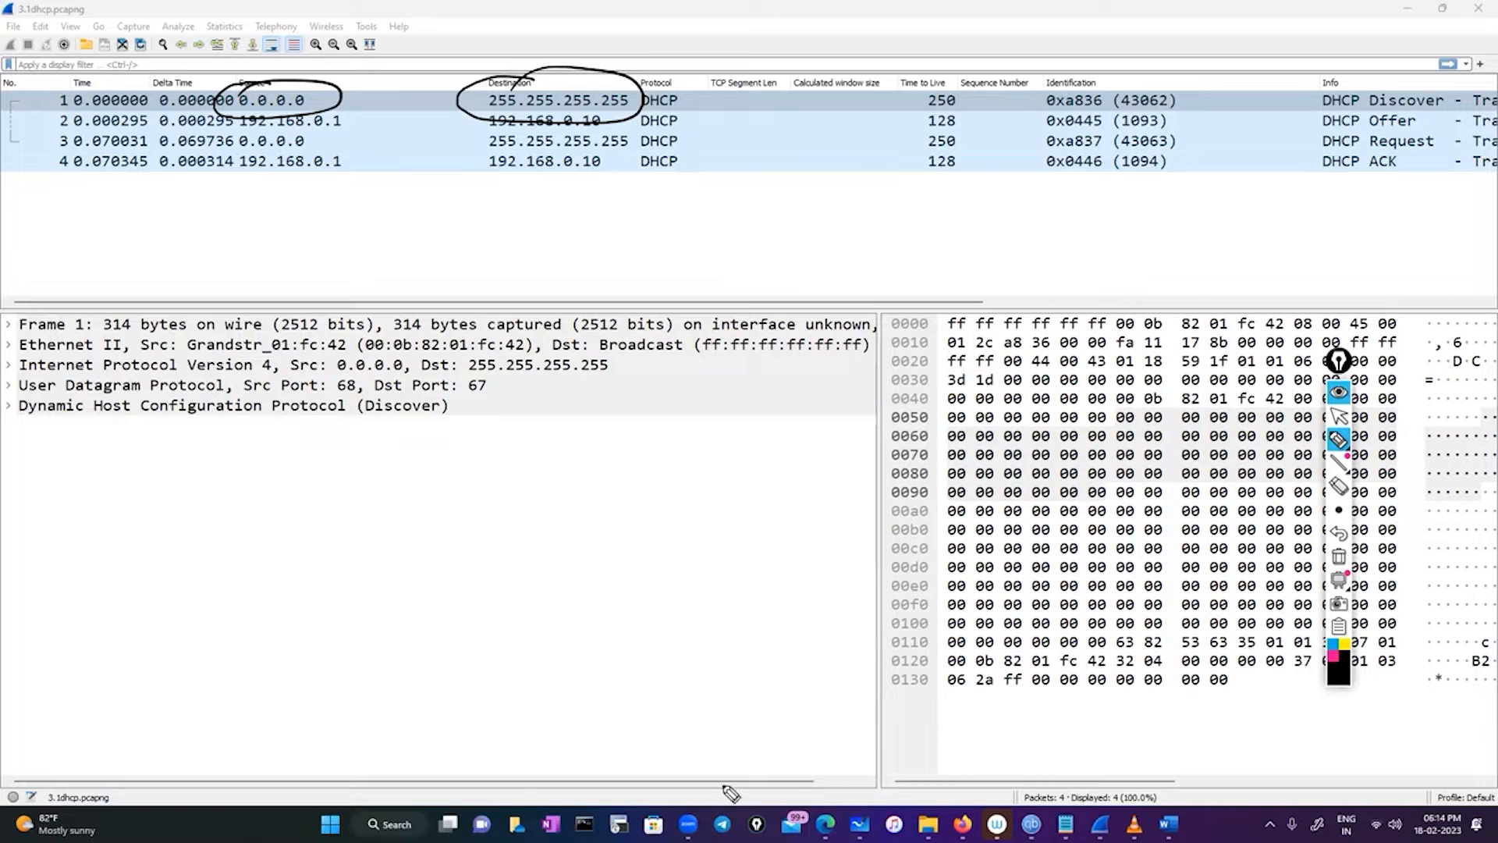
left_click(1348, 421)
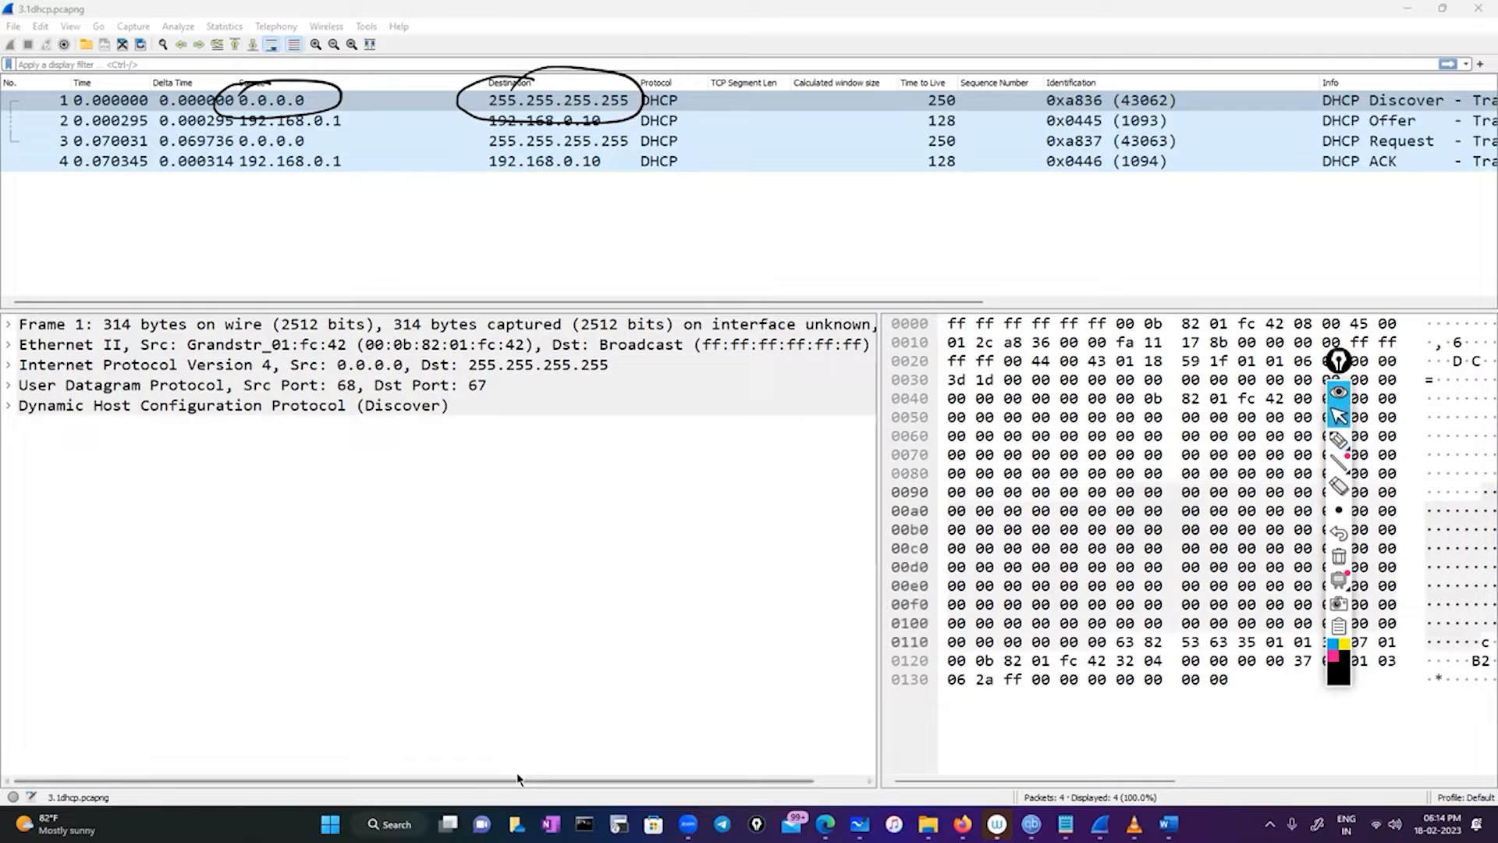
Step: Reveal the packets' Info column and sketch a small computer with a stand in the empty area of the packet details
left_click_drag(513, 782, 686, 807)
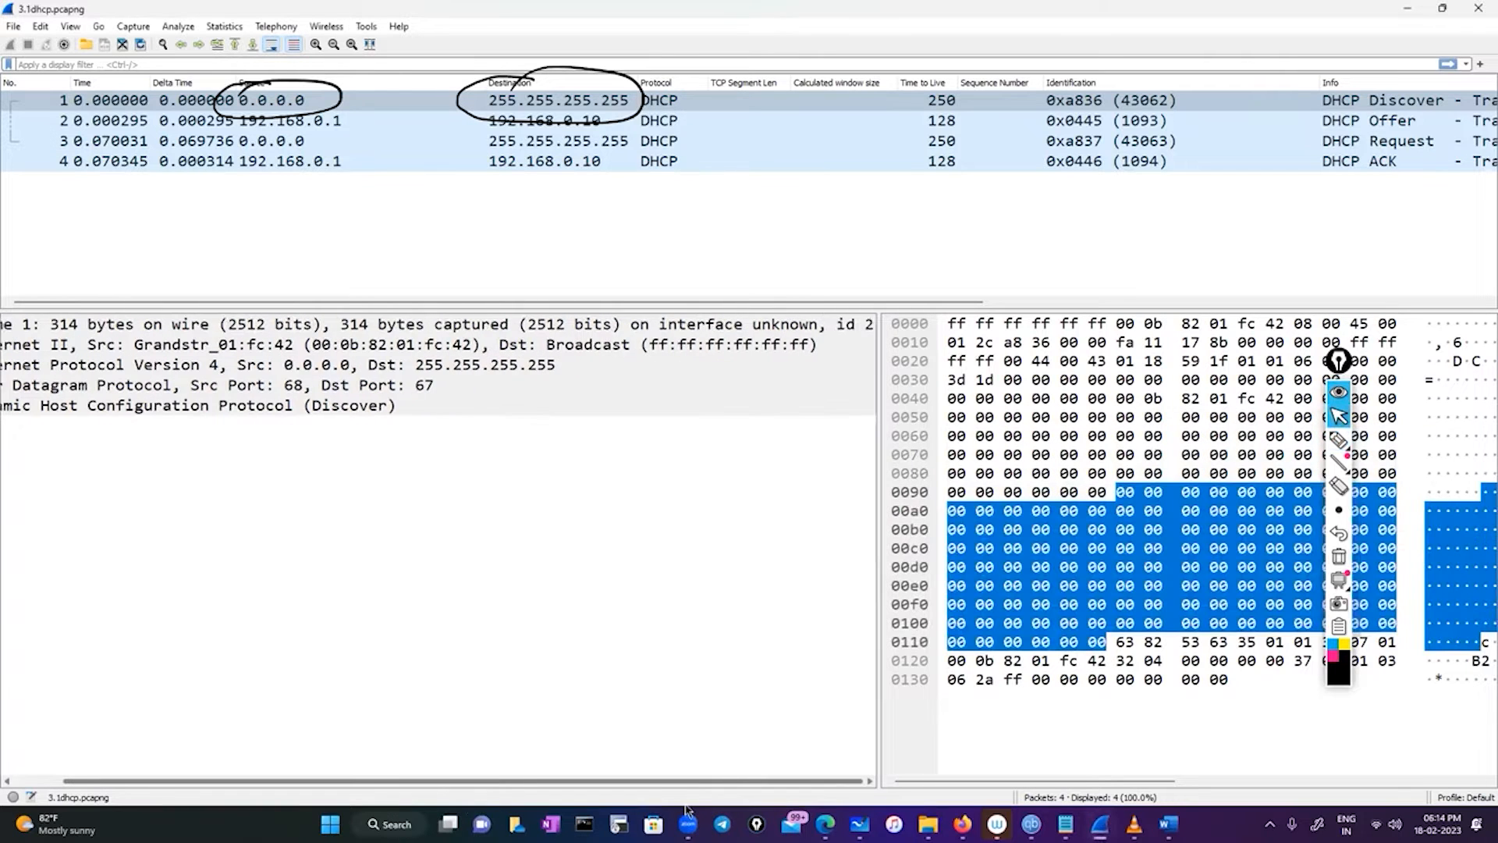
left_click_drag(879, 309, 1095, 305)
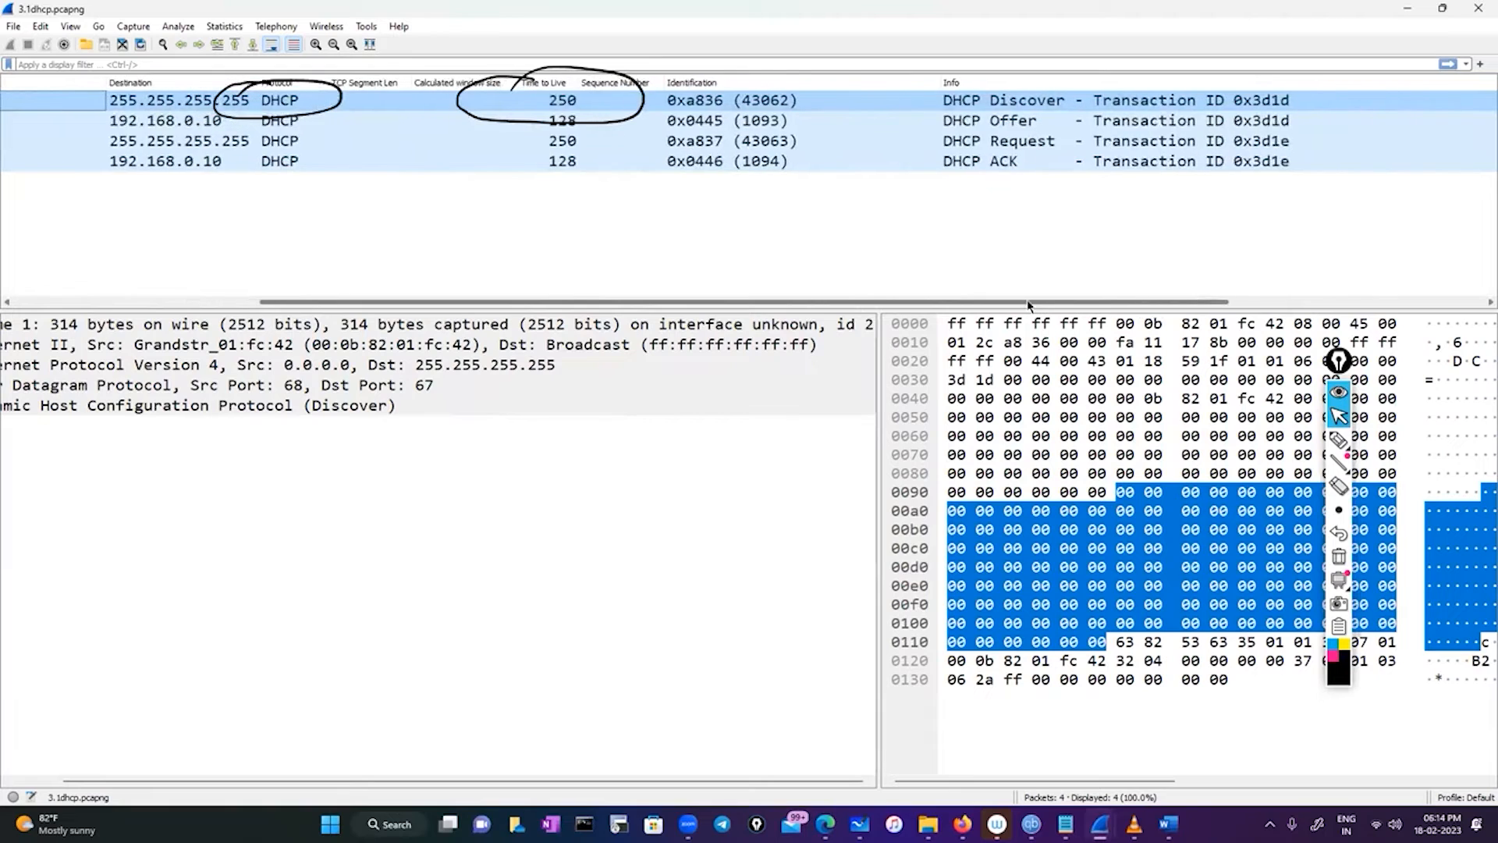
scroll(1028, 306, "left", 2)
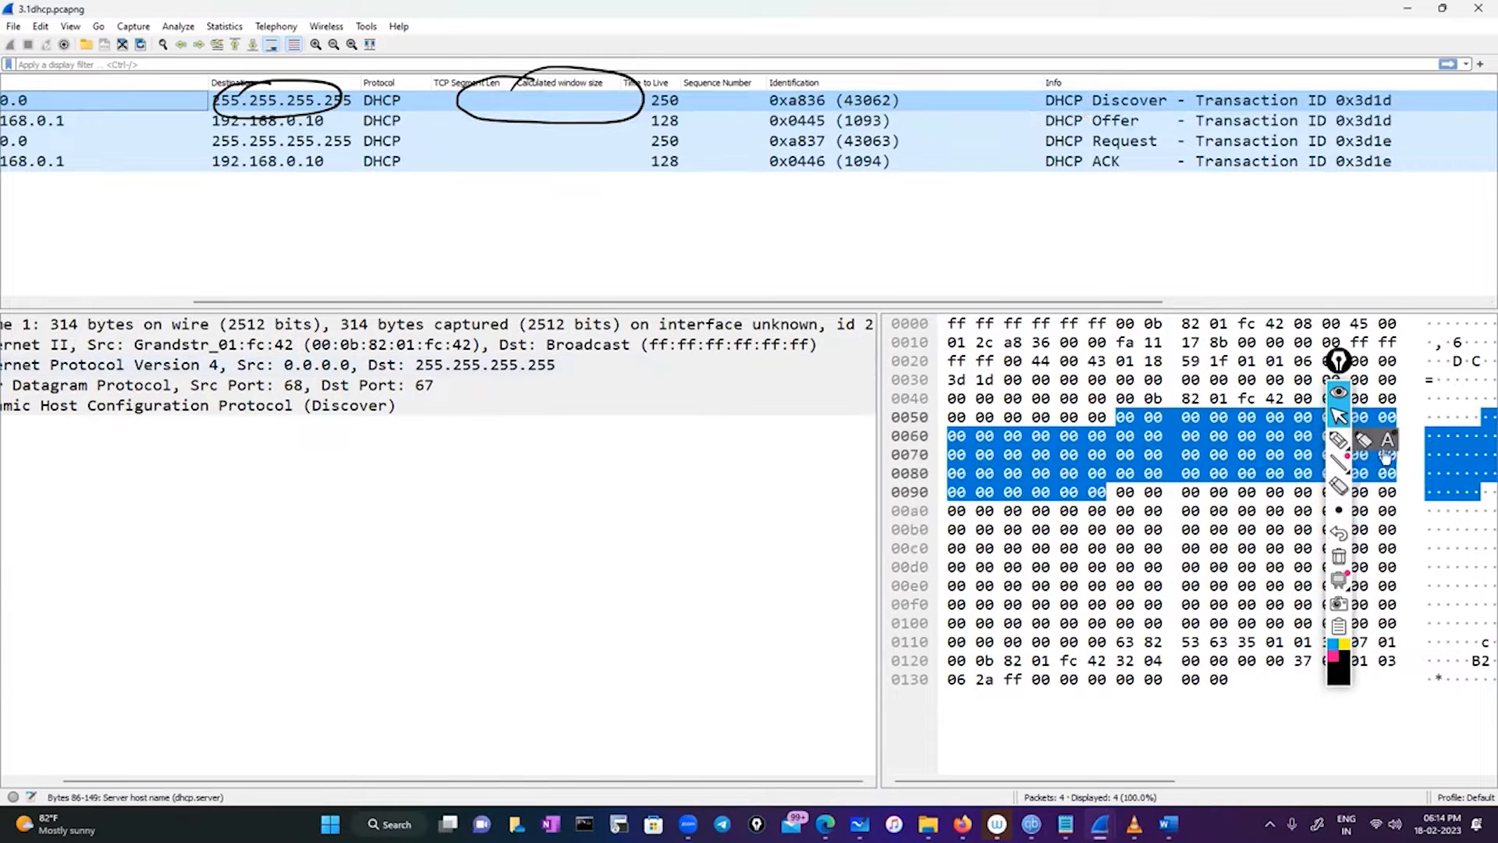
left_click(1341, 443)
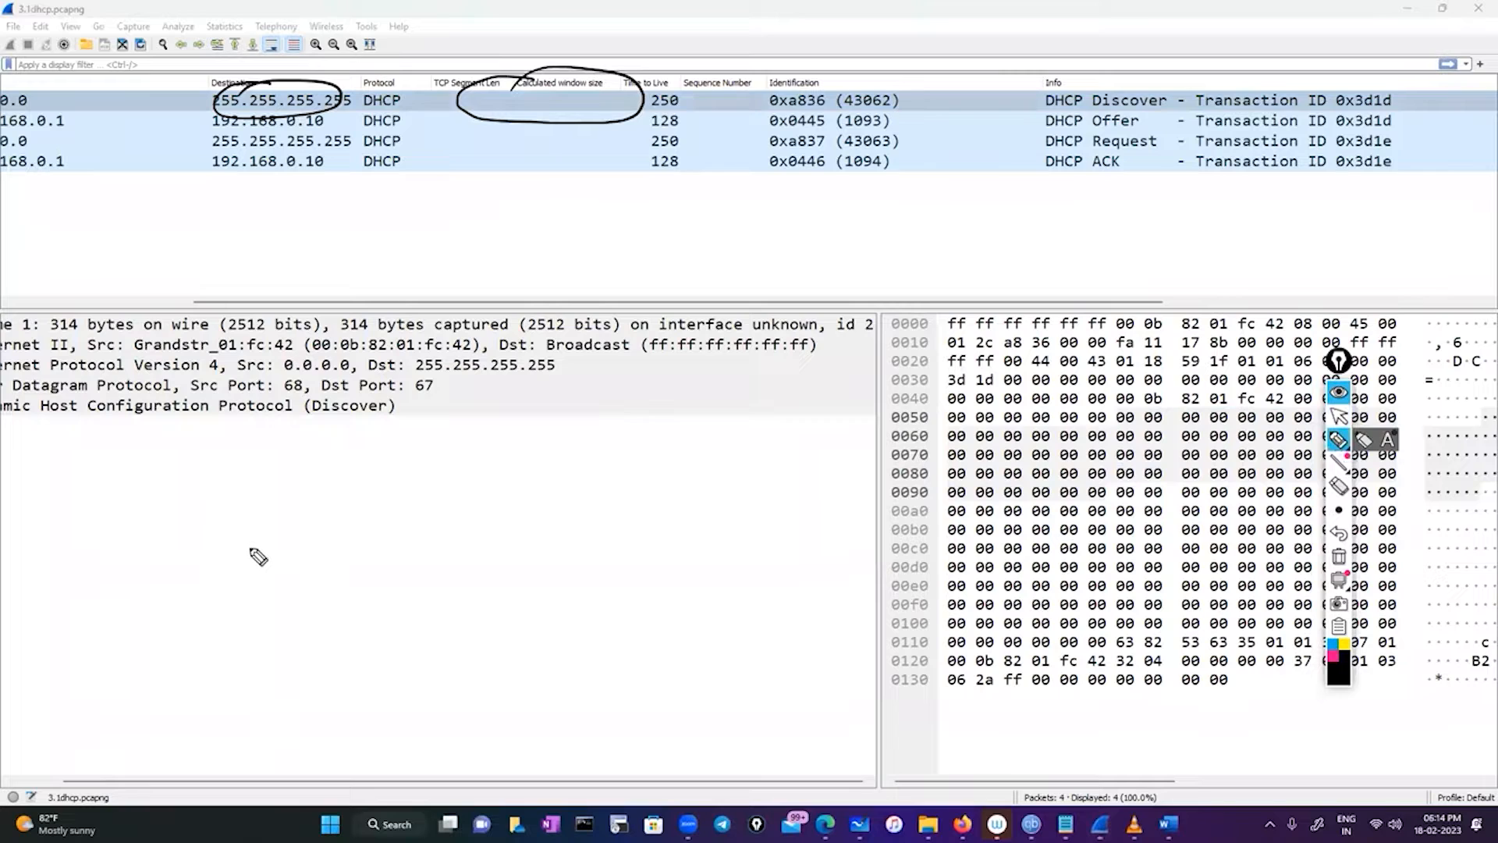
left_click_drag(249, 548, 245, 587)
left_click_drag(245, 550, 228, 589)
left_click_drag(254, 597, 285, 612)
left_click_drag(267, 599, 249, 619)
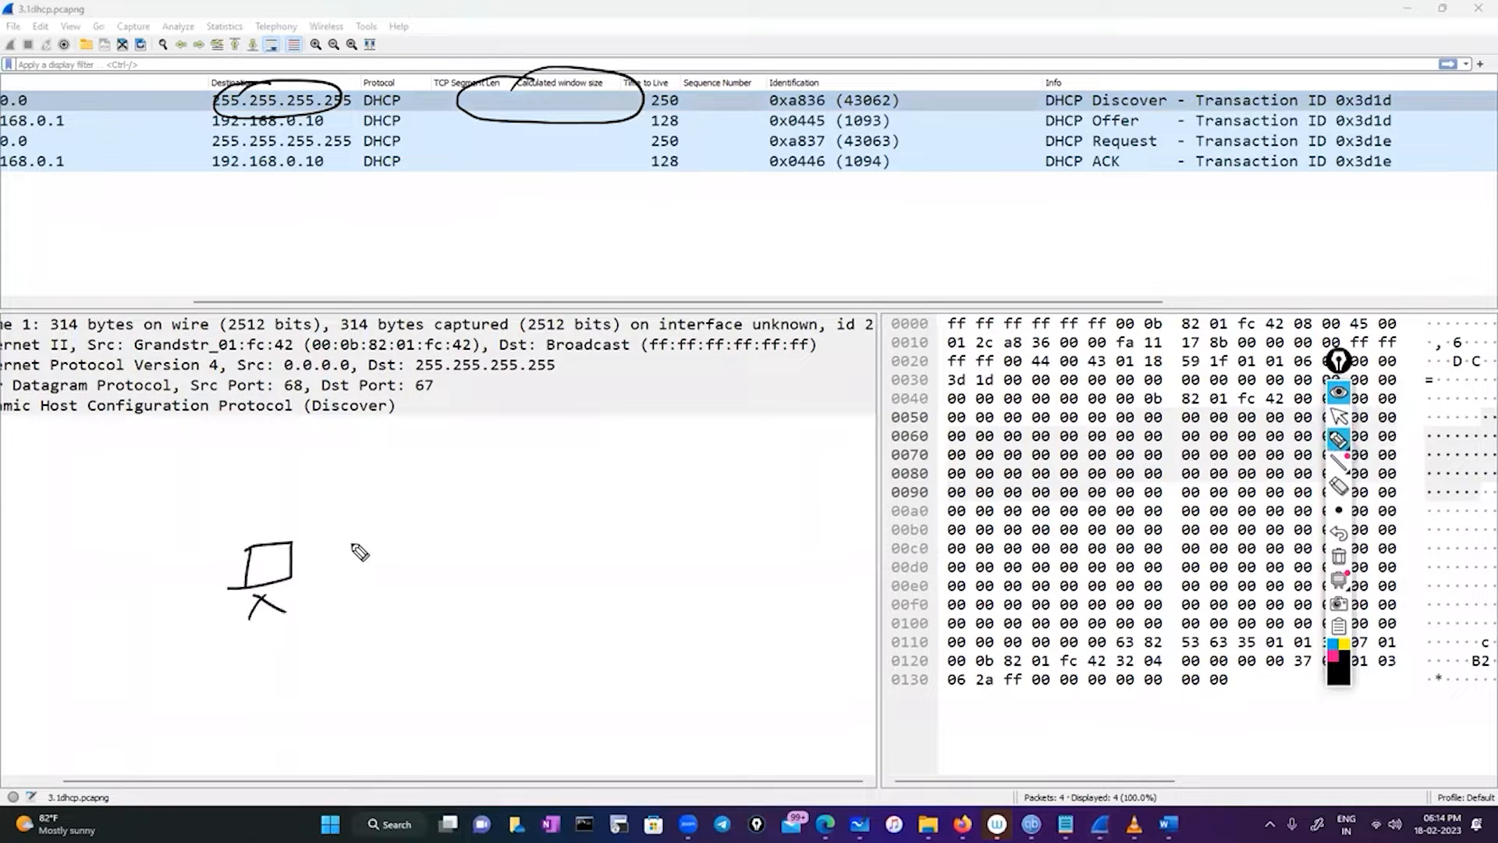
Step: Write "DHCP Discover From Client" on two lines beside the computer sketch
left_click_drag(351, 541, 351, 555)
mouse_move(346, 540)
left_mouse_down()
mouse_move(349, 555)
mouse_move(369, 551)
left_mouse_up()
mouse_move(379, 533)
left_mouse_down()
mouse_move(383, 549)
mouse_move(569, 504)
left_mouse_up()
mouse_move(363, 584)
left_mouse_down()
mouse_move(362, 610)
mouse_move(546, 572)
mouse_move(528, 582)
left_mouse_up()
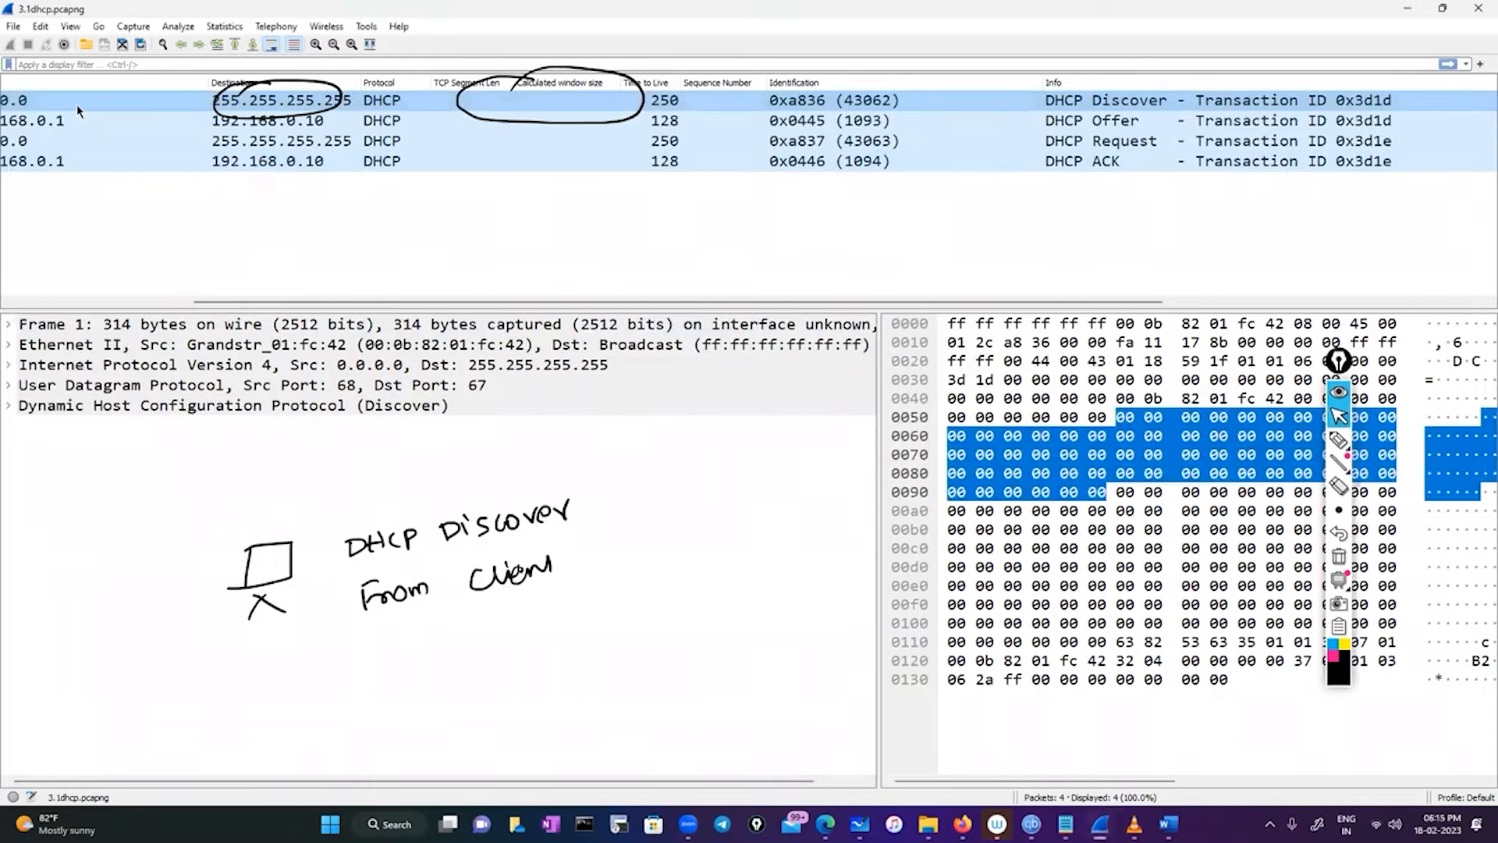
Step: Open the Discover packet in its own window and examine its expanded DHCP section for client, server and relay addresses, plus its IPv4 line
left_click(77, 106)
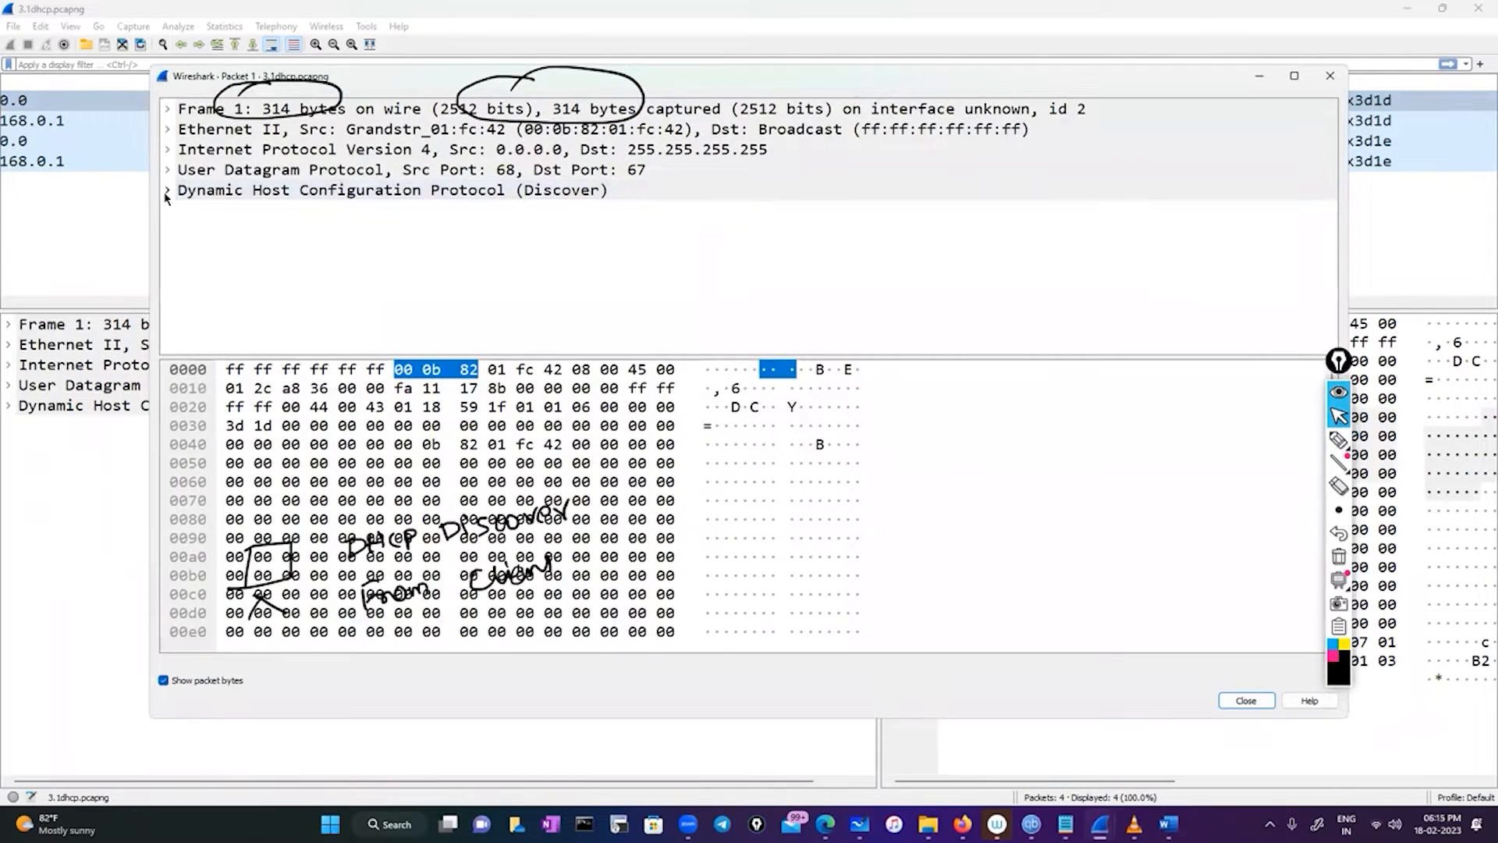
left_click(168, 191)
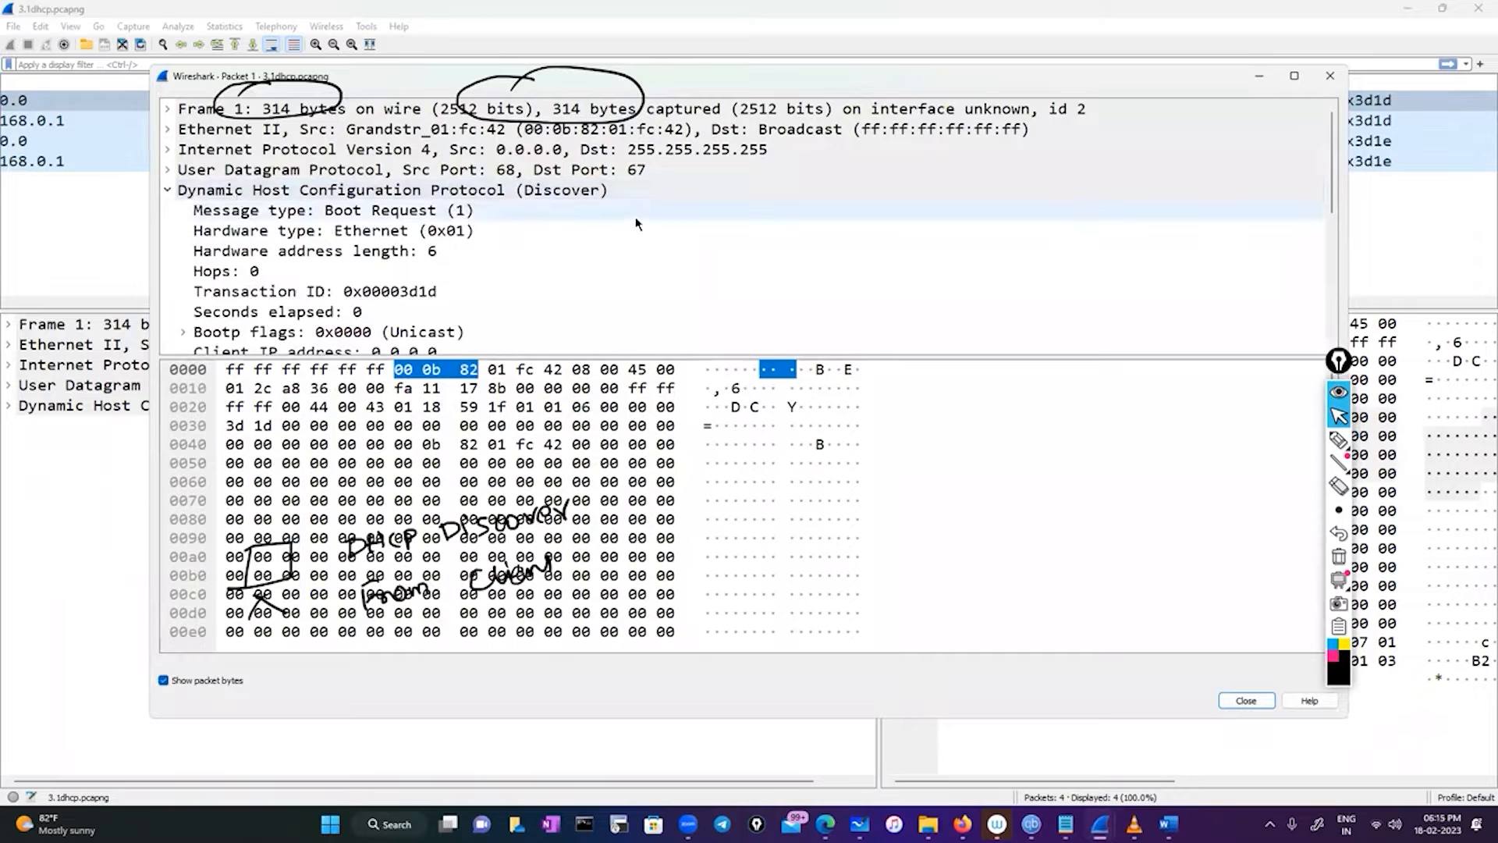
scroll(363, 248, "down", 3)
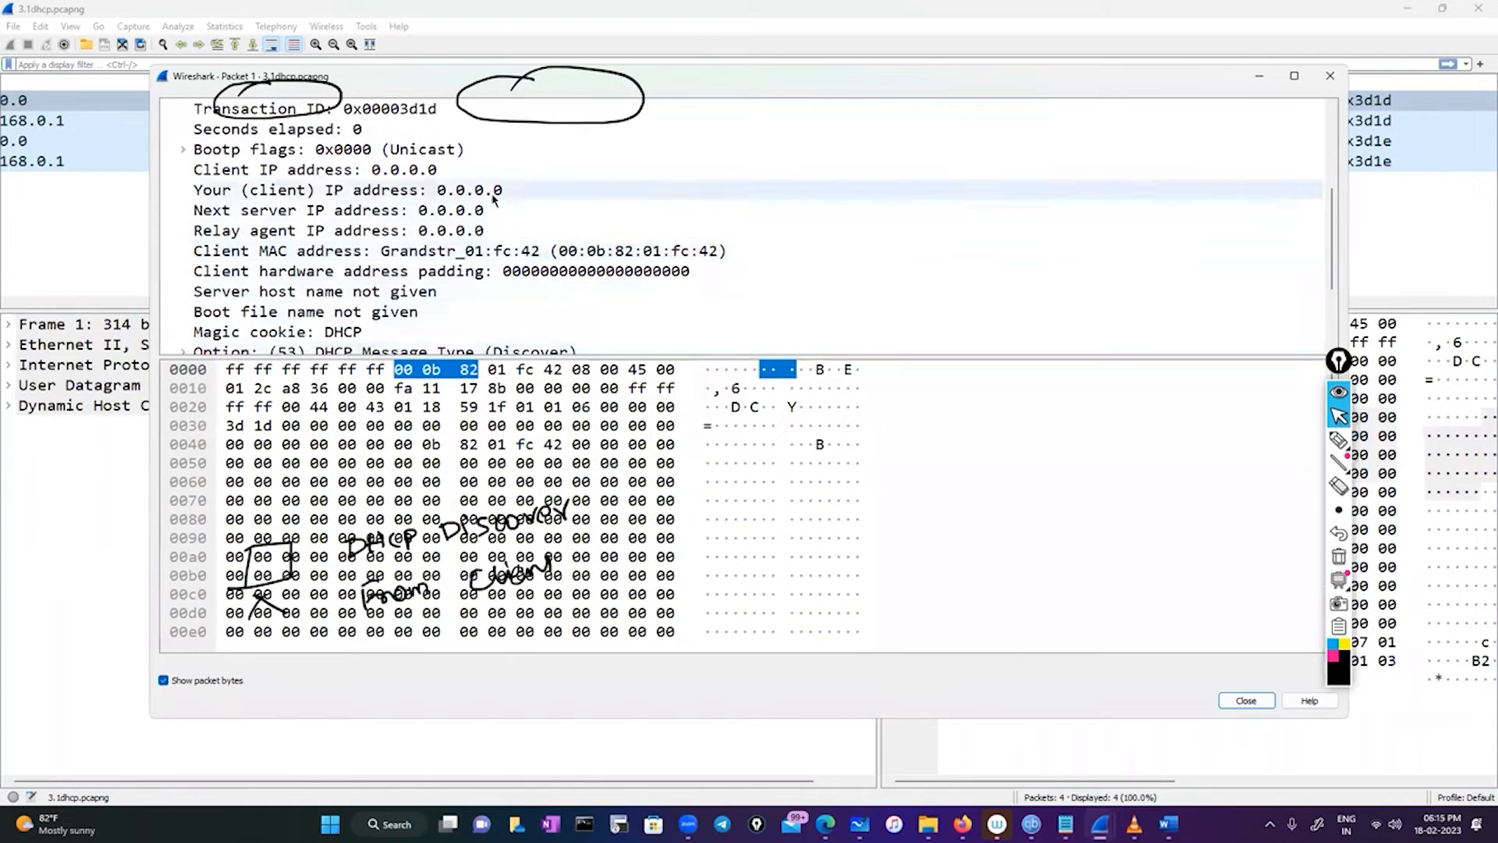
scroll(447, 233, "up", 1)
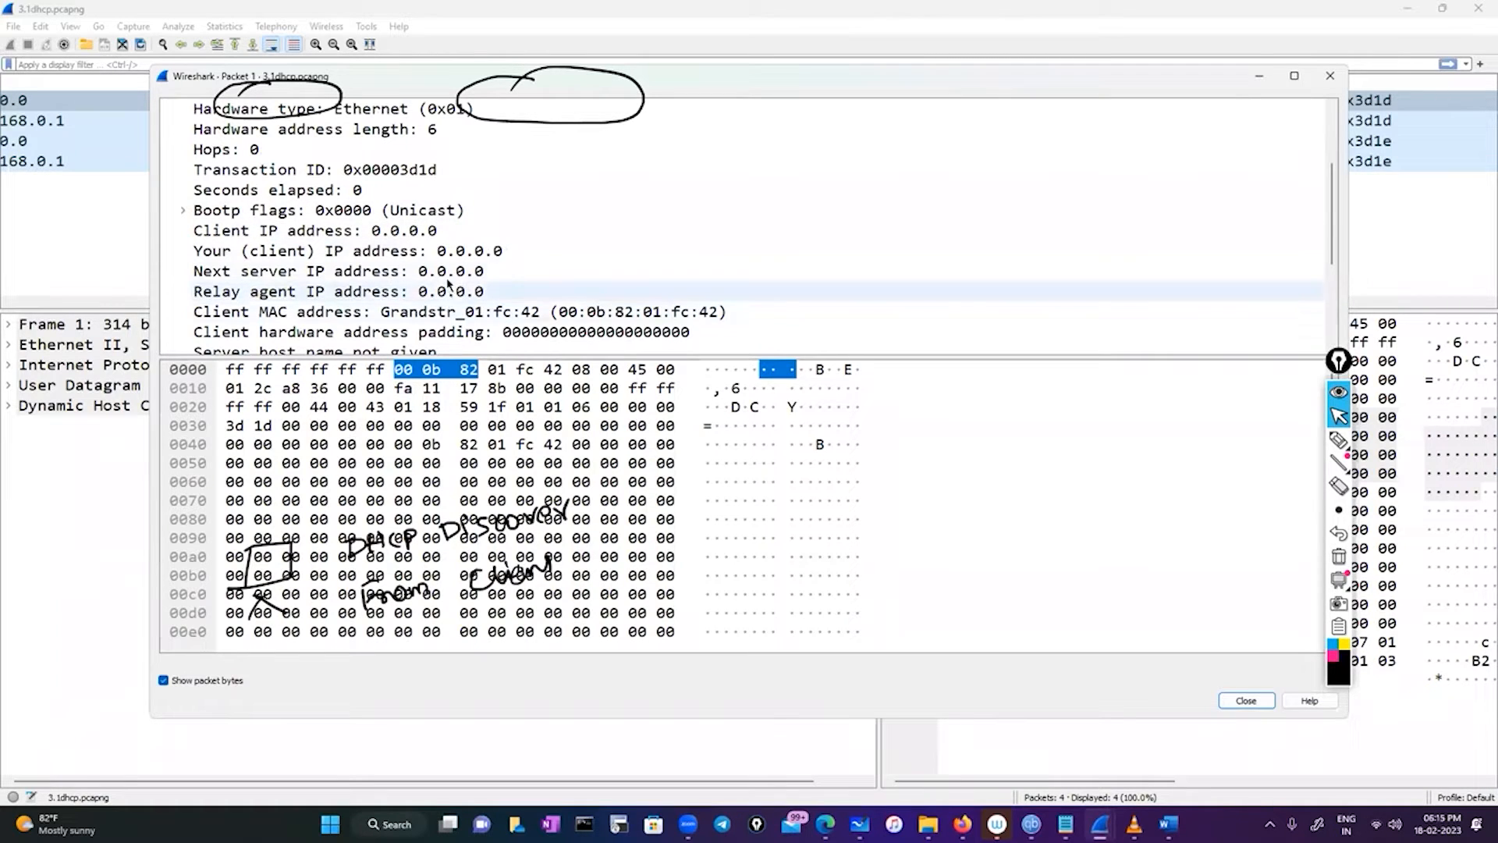
scroll(449, 283, "down", 1)
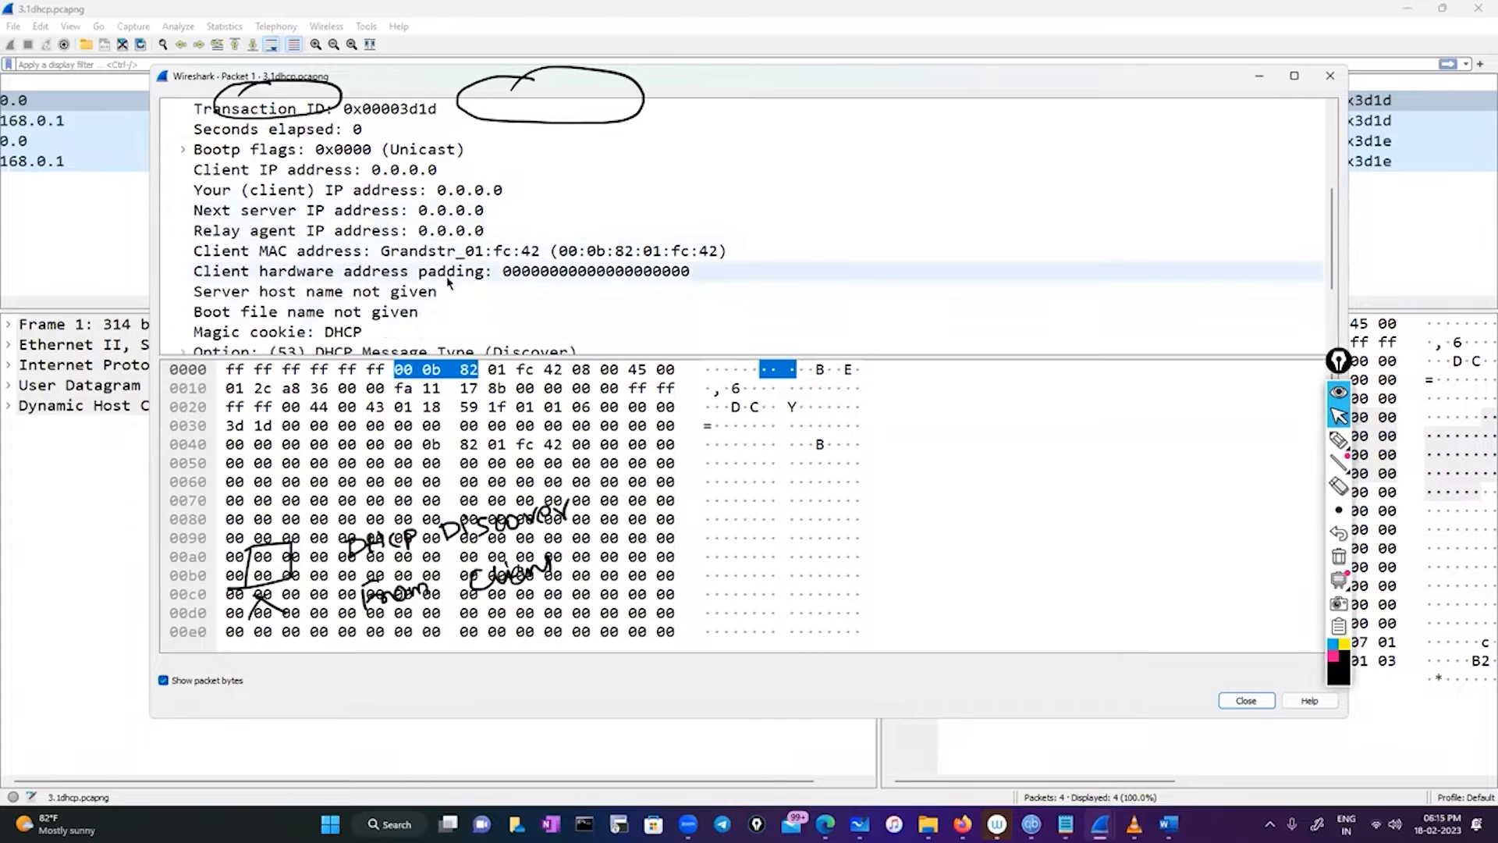
scroll(449, 283, "down", 2)
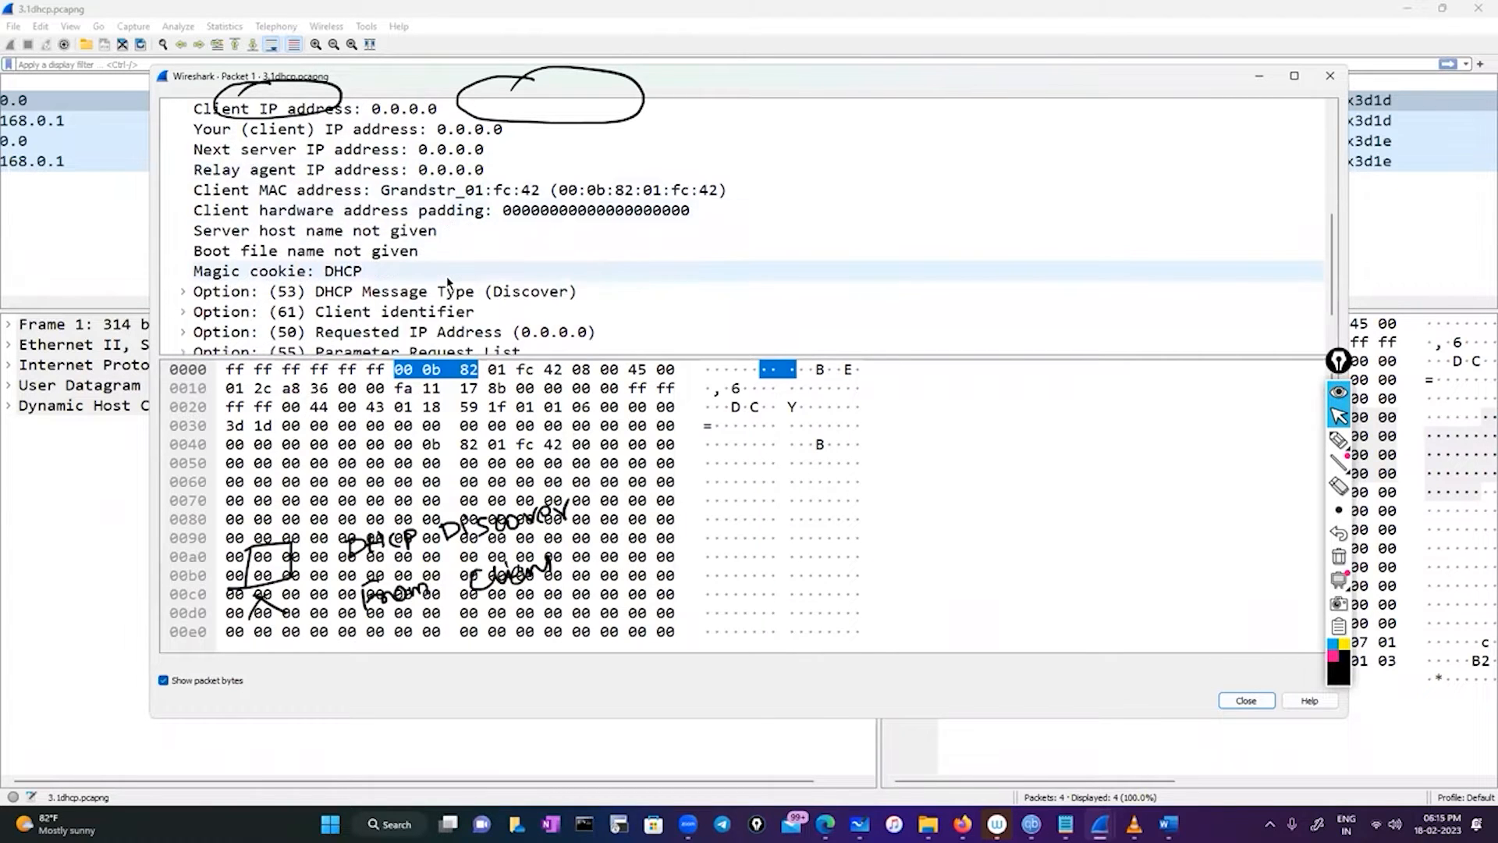
scroll(451, 293, "up", 3)
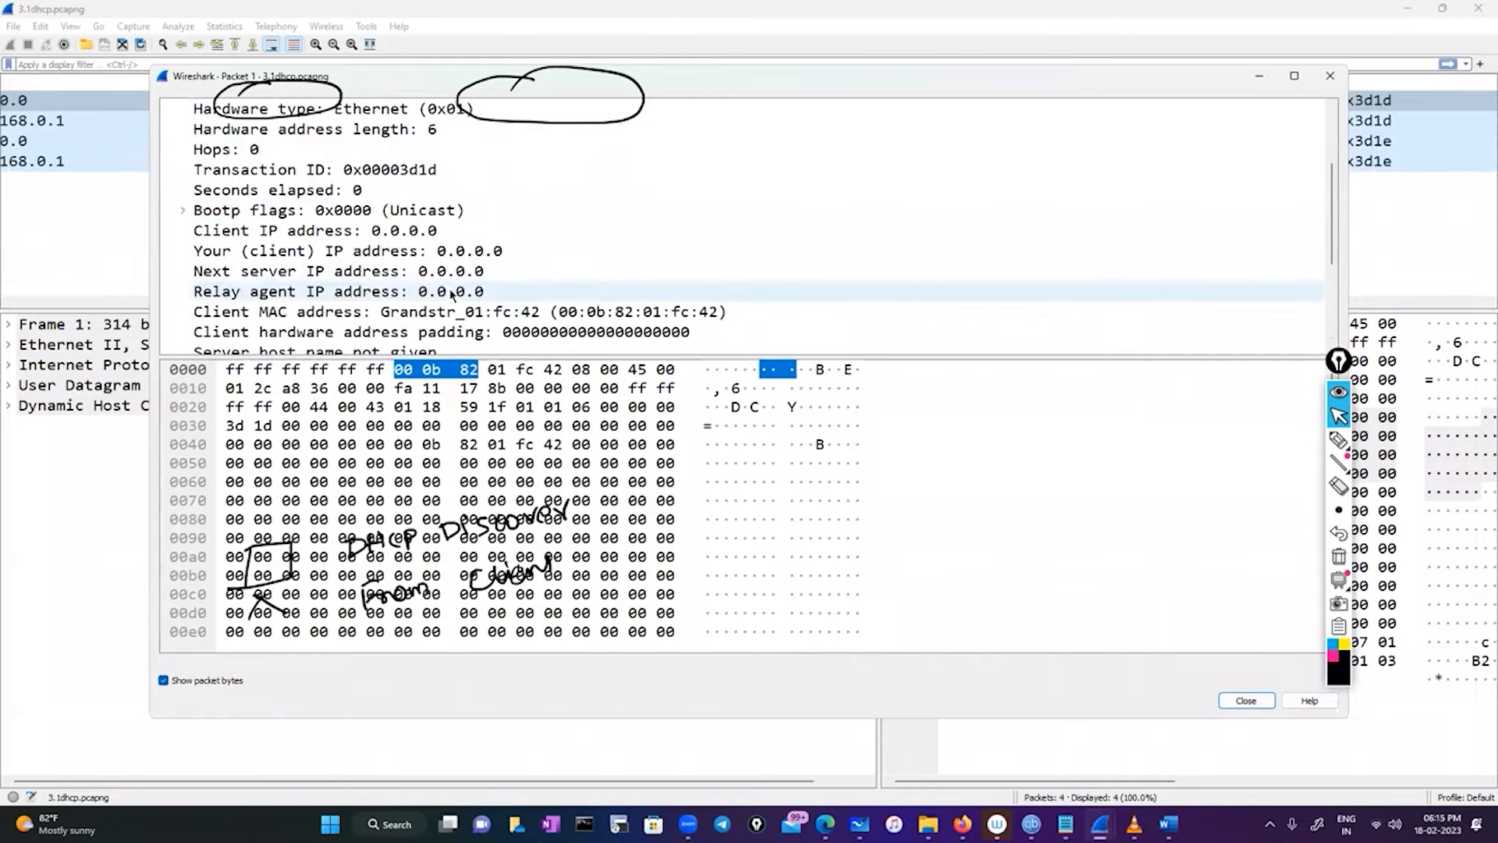
scroll(360, 285, "up", 1)
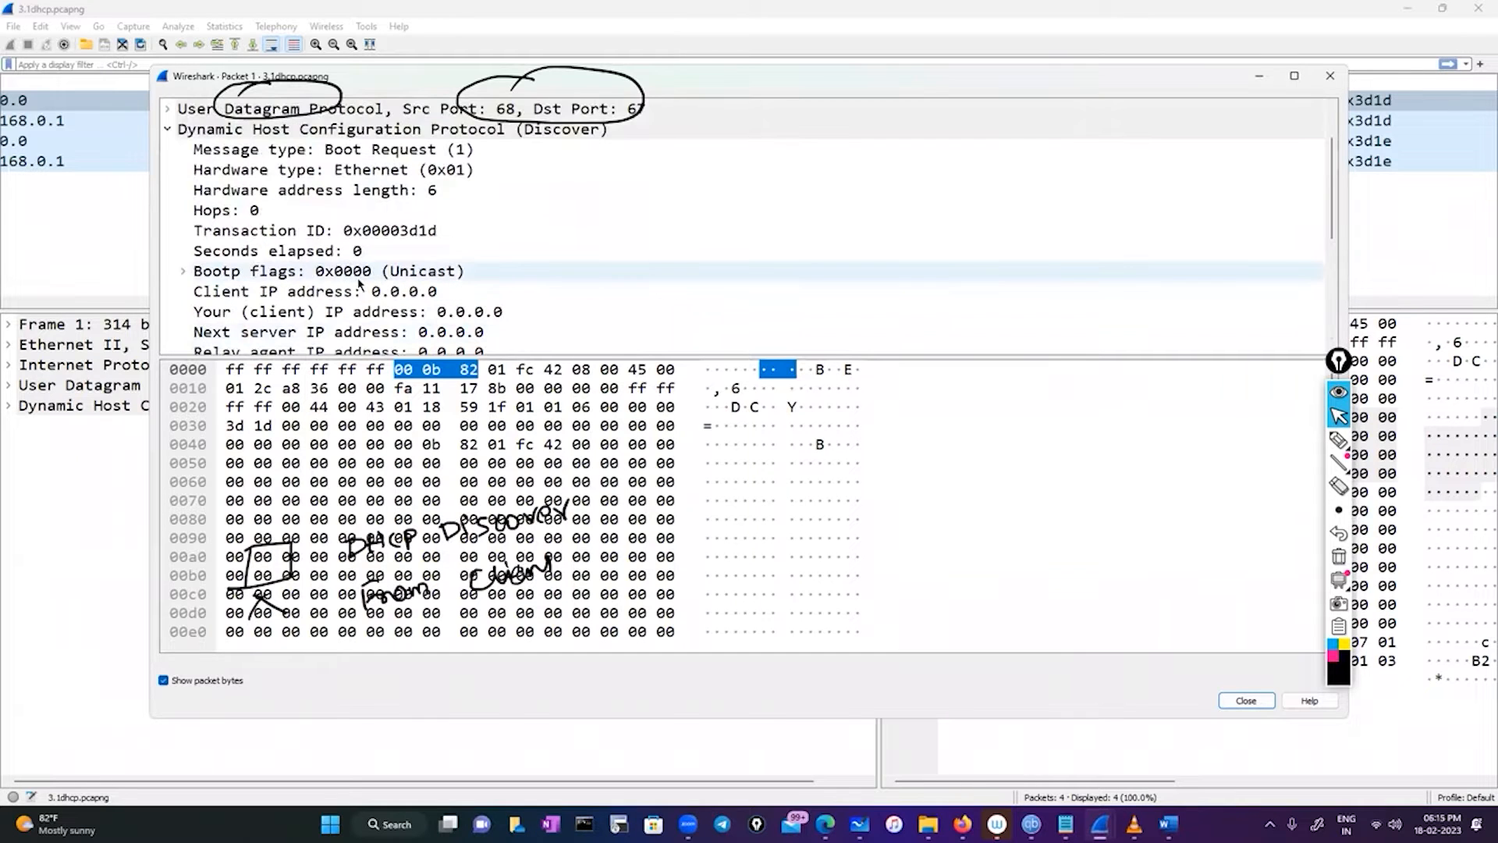
scroll(360, 285, "down", 2)
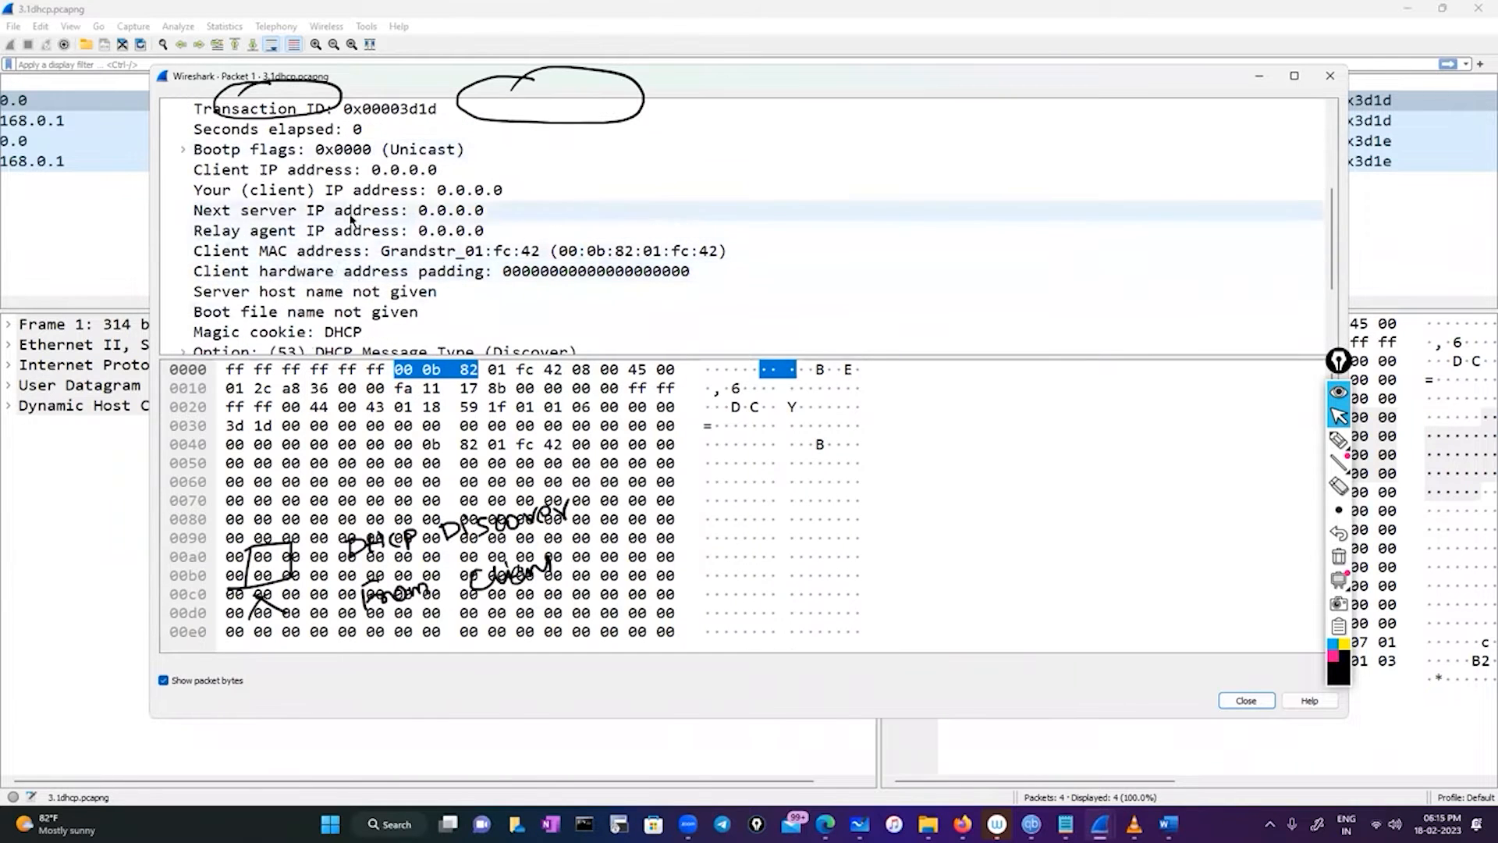
left_click(392, 174)
scroll(400, 249, "up", 3)
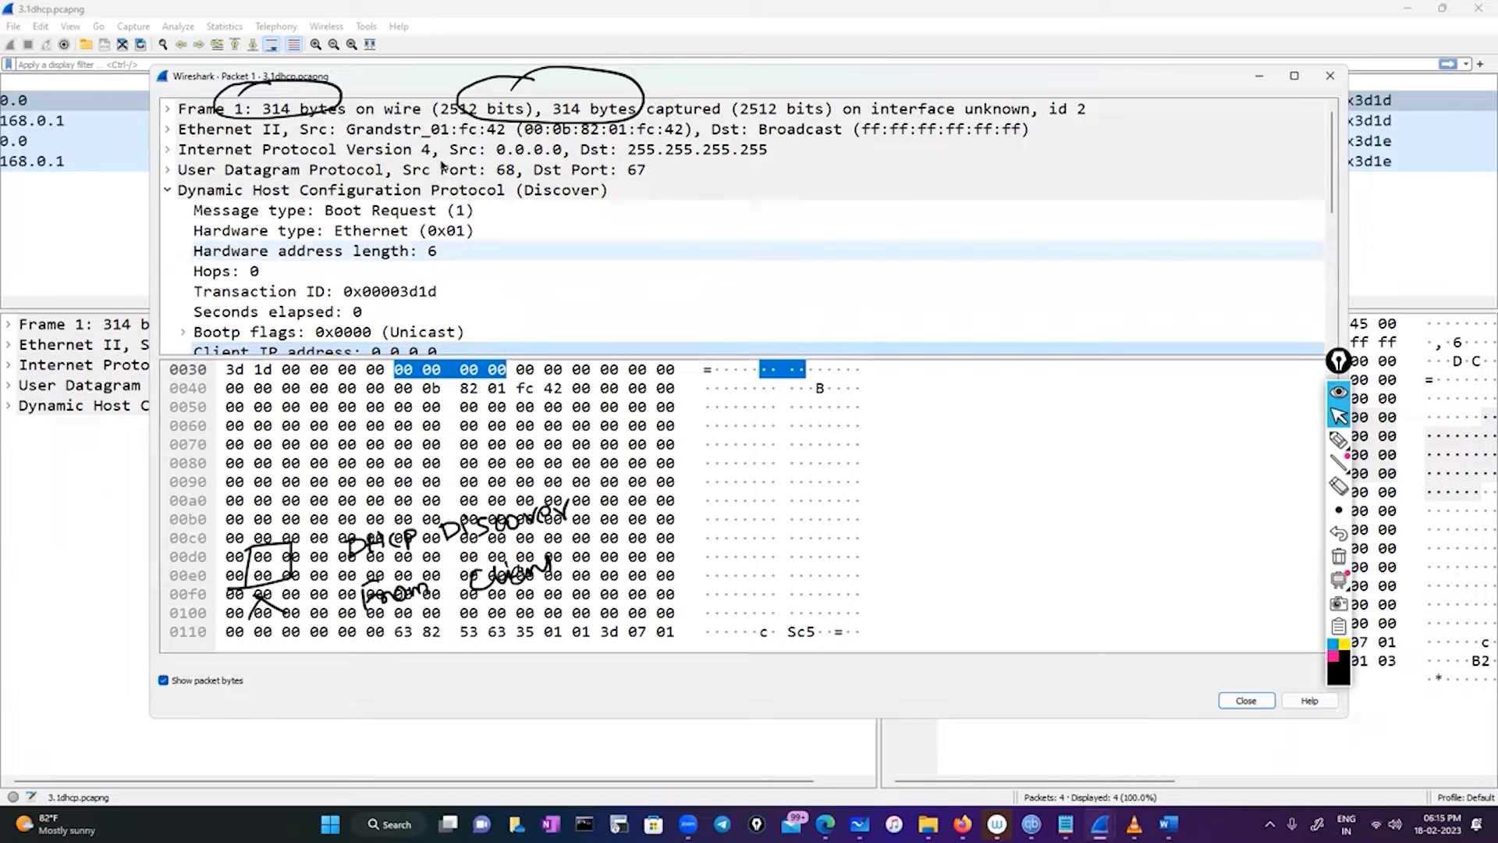
left_click(473, 155)
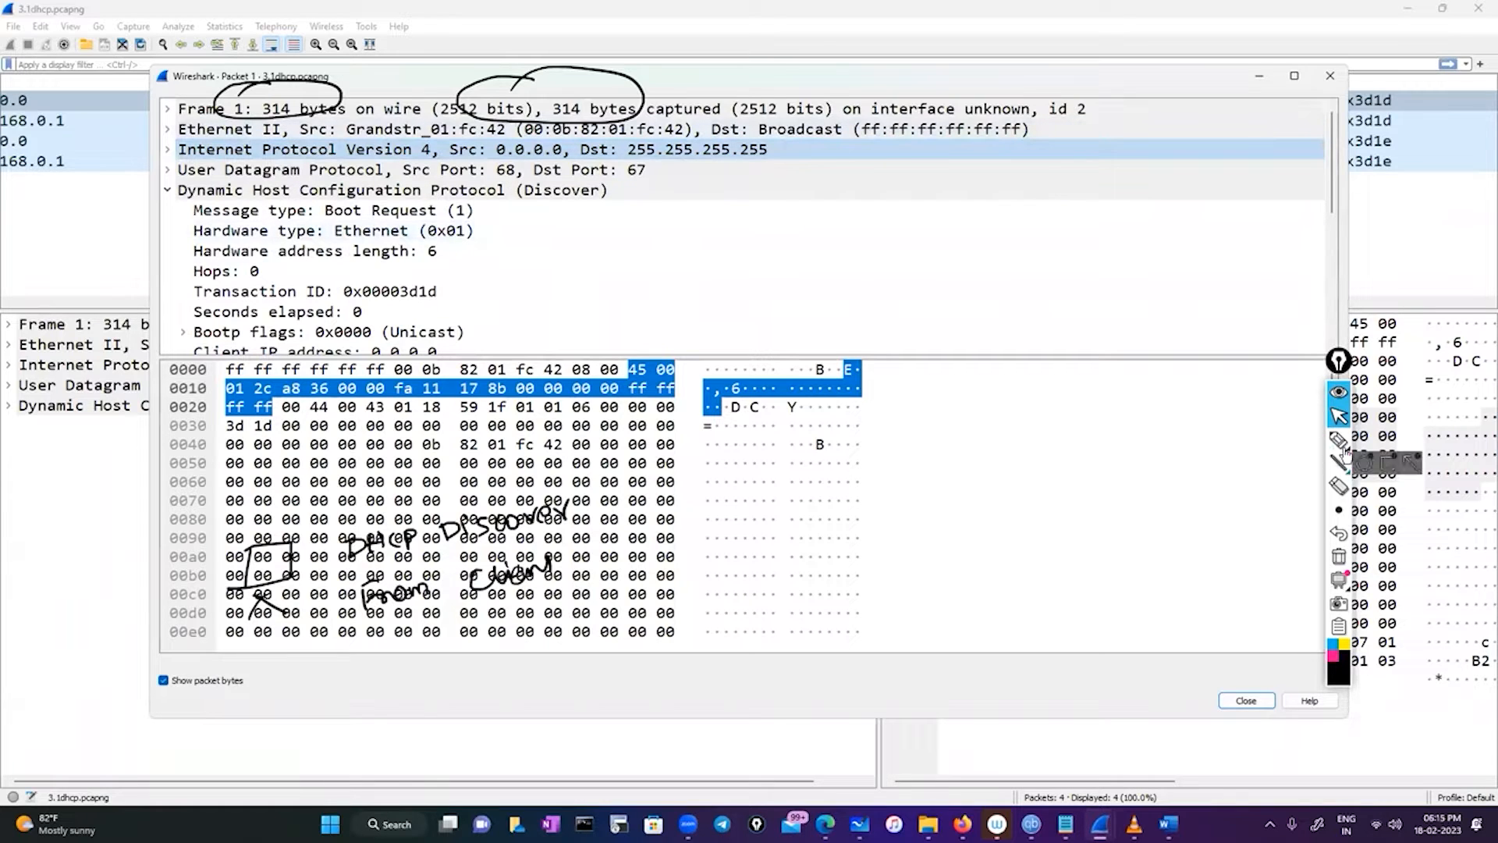
Step: Draw an arrow from the Ethernet II destination ff:ff:ff:ff:ff:ff and write "L2 Broadcast" beside it with the annotation pen
left_click(1339, 439)
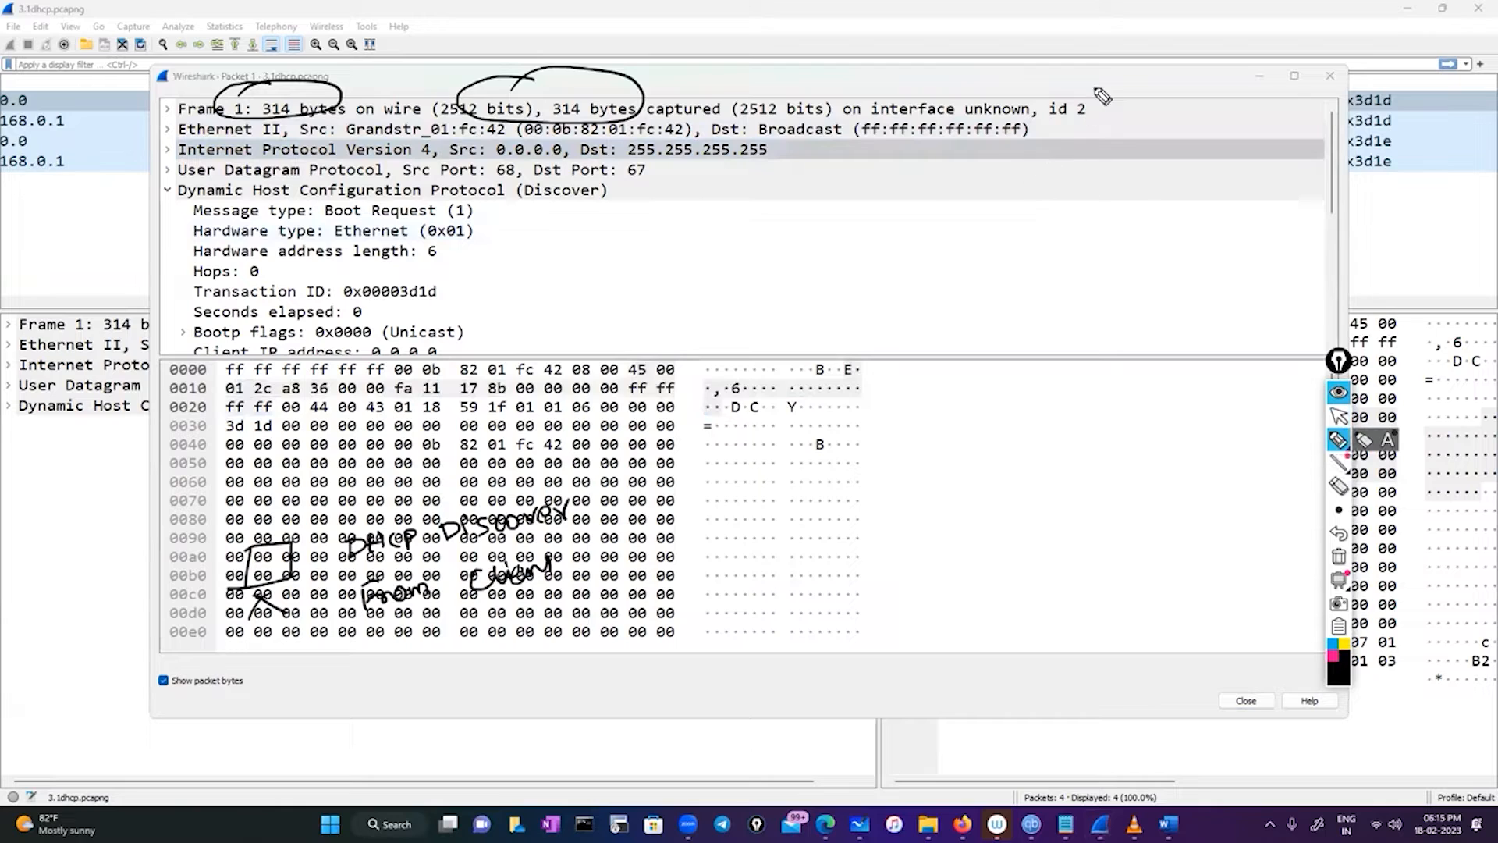
mouse_move(1036, 134)
left_mouse_down()
mouse_move(1068, 132)
mouse_move(1058, 140)
left_mouse_up()
mouse_move(1087, 126)
left_mouse_down()
mouse_move(1085, 142)
mouse_move(1190, 137)
mouse_move(1279, 117)
left_mouse_up()
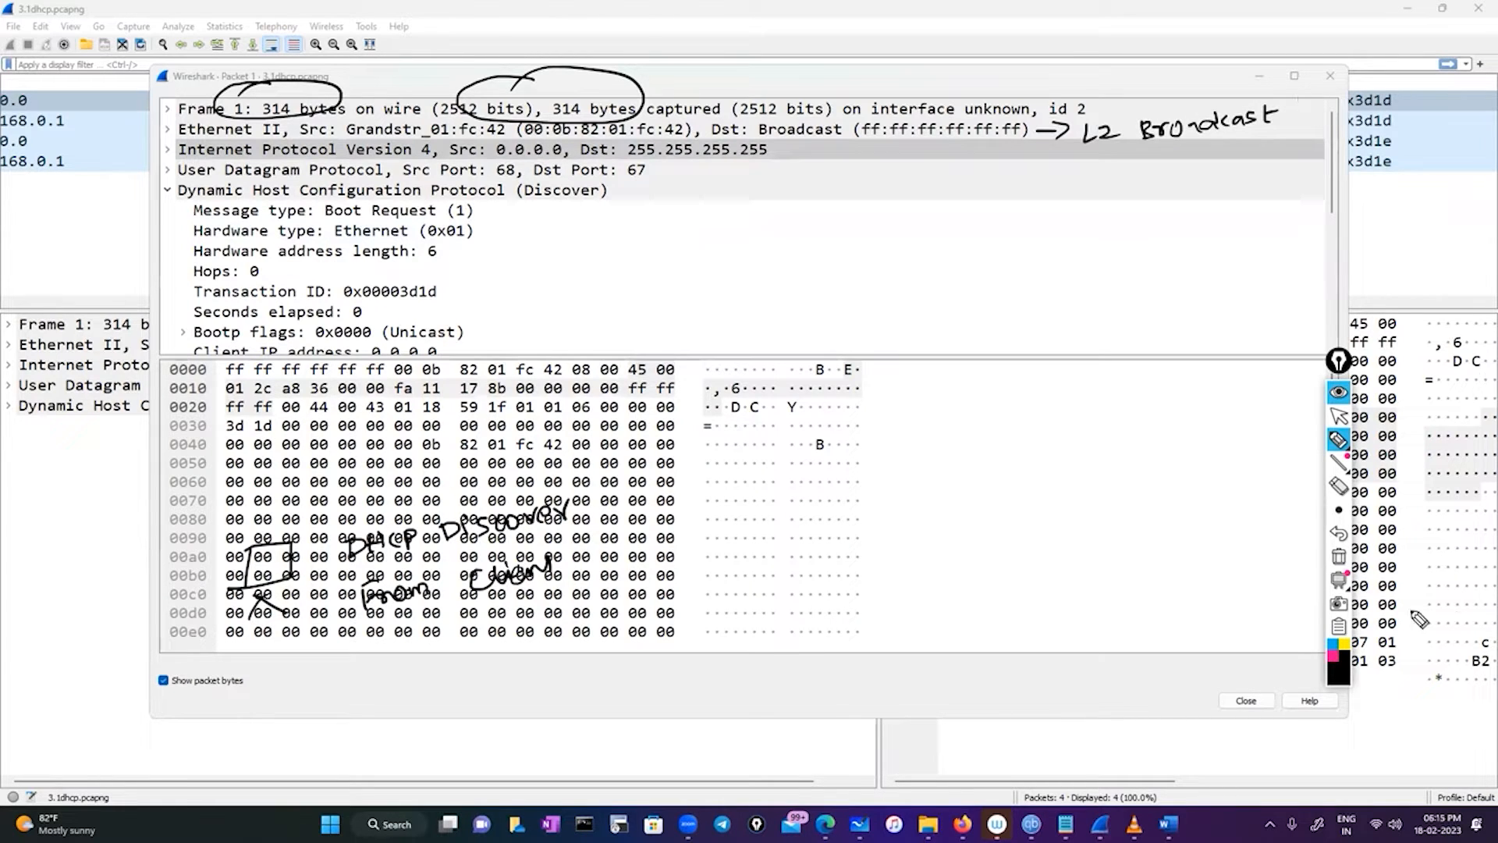
Step: Clear all screen annotations, return to the normal pointer, and close the packet window
left_click(1339, 556)
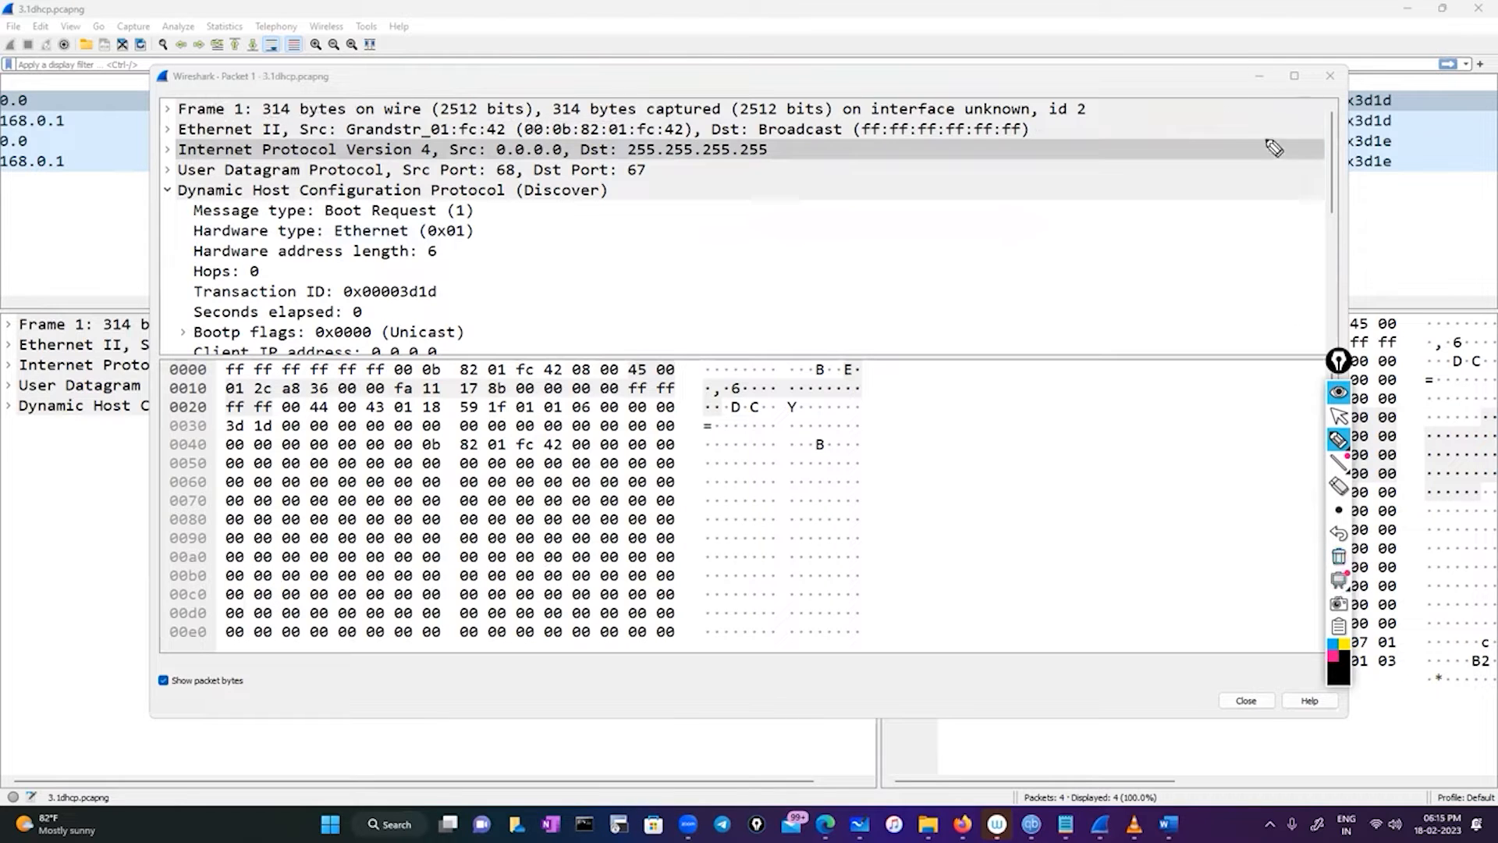
left_click(1339, 419)
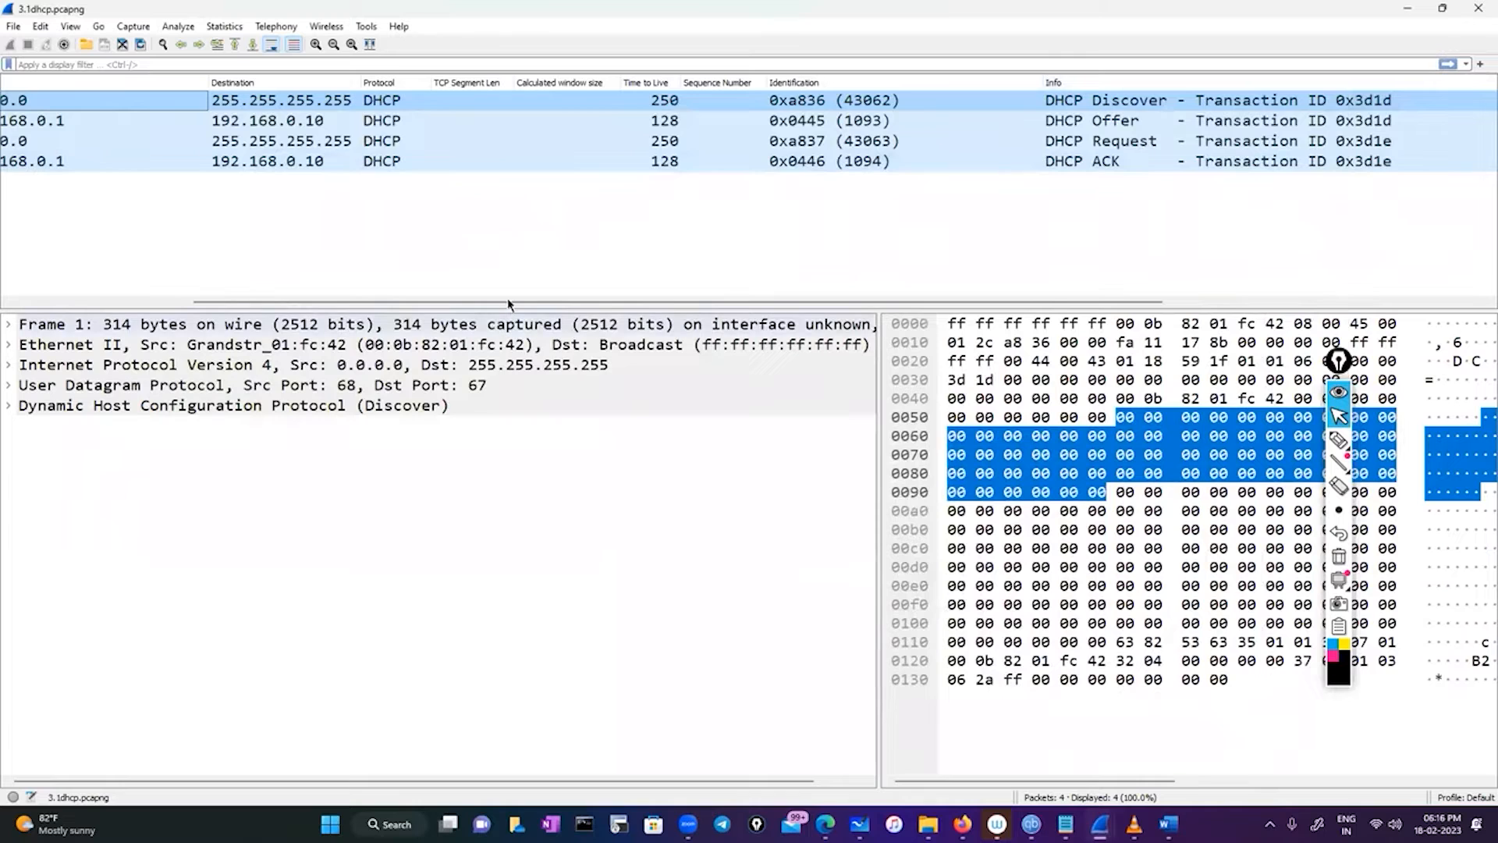
Step: Sketch a switch box labelled "SW" with three link lines below it in the blank area under the packet details
left_click_drag(364, 303, 321, 302)
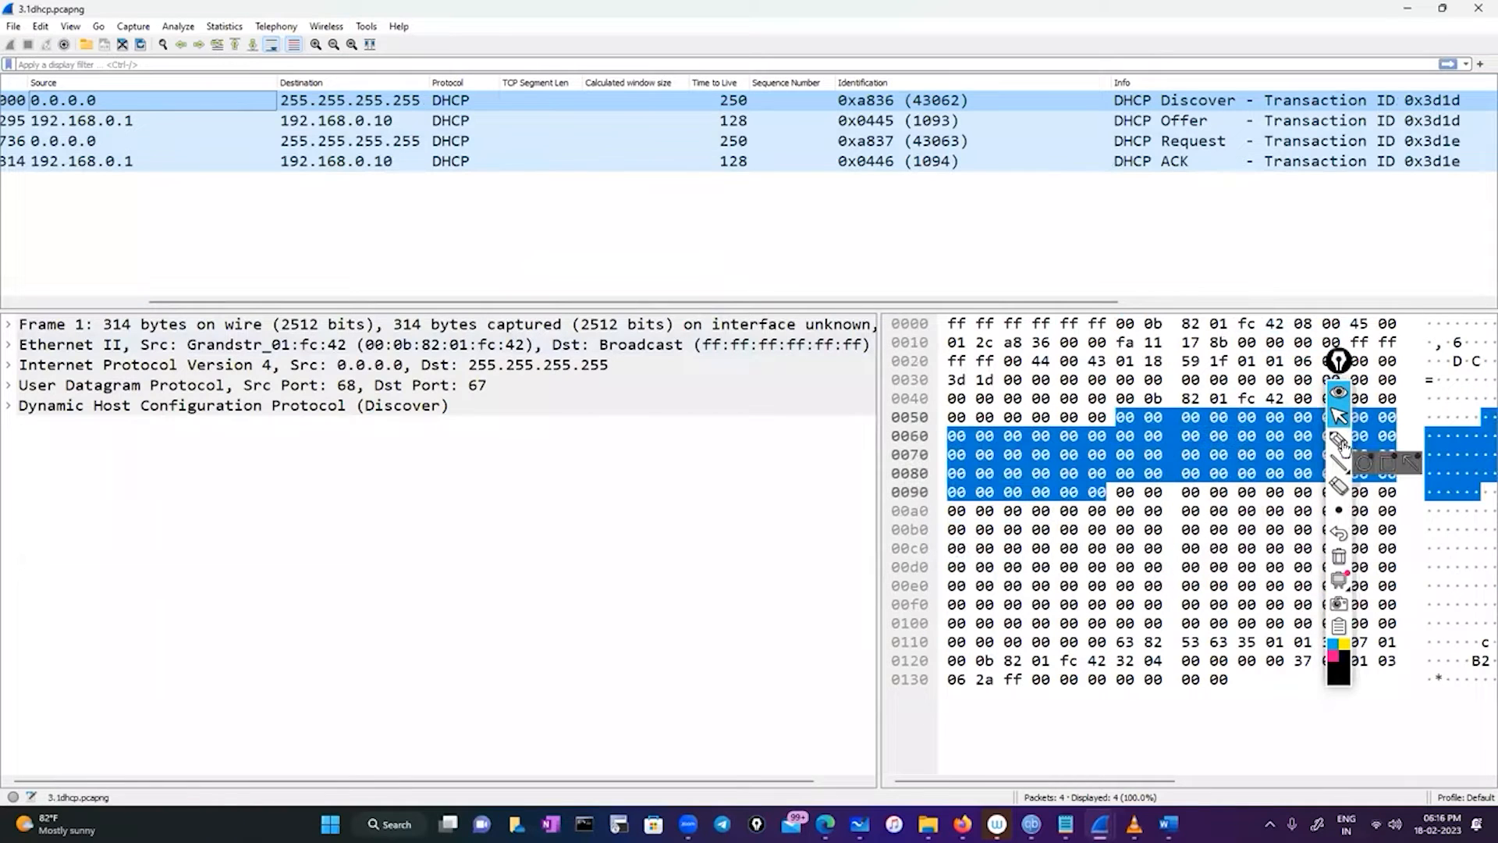
left_click(1339, 439)
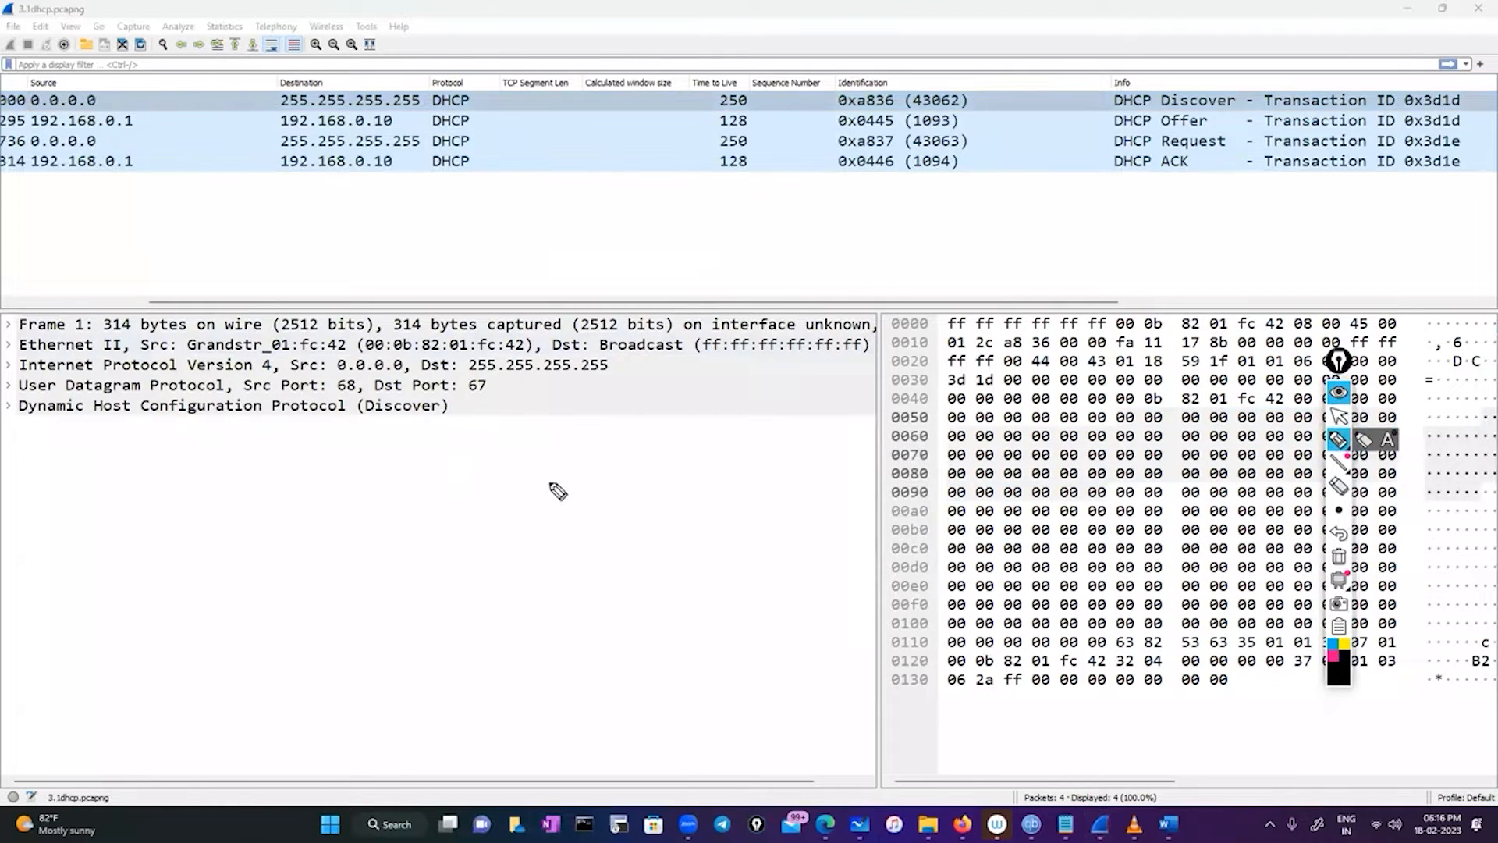
mouse_move(547, 482)
left_mouse_down()
mouse_move(668, 474)
mouse_move(527, 500)
mouse_move(557, 483)
left_mouse_up()
mouse_move(582, 492)
left_mouse_down()
mouse_move(570, 510)
mouse_move(599, 490)
mouse_move(511, 568)
left_mouse_up()
mouse_move(597, 519)
left_mouse_down()
mouse_move(626, 568)
mouse_move(686, 556)
left_mouse_up()
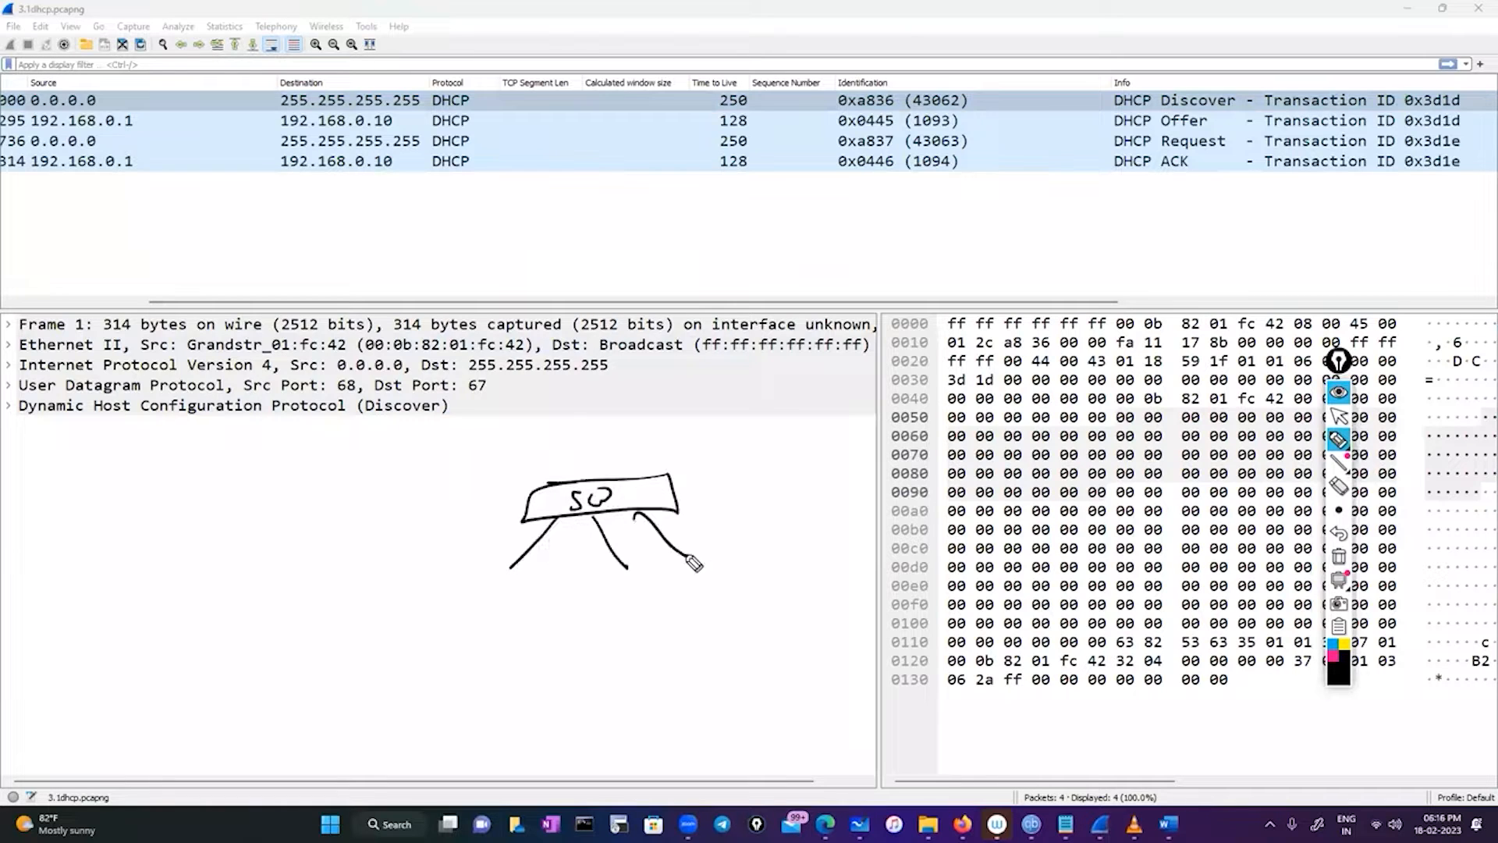
Step: Draw two links above the switch and a server box marked "S" on one of them, with "DHCP" written beside it
left_click_drag(611, 476, 646, 425)
mouse_move(552, 482)
left_mouse_down()
mouse_move(552, 428)
mouse_move(628, 383)
mouse_move(678, 394)
mouse_move(634, 423)
left_mouse_up()
left_click_drag(698, 399, 699, 417)
left_click_drag(697, 400, 699, 410)
mouse_move(720, 394)
left_mouse_down()
mouse_move(721, 409)
mouse_move(735, 401)
left_mouse_up()
mouse_move(734, 391)
left_mouse_down()
mouse_move(732, 410)
mouse_move(757, 401)
left_mouse_up()
left_click_drag(765, 390, 768, 411)
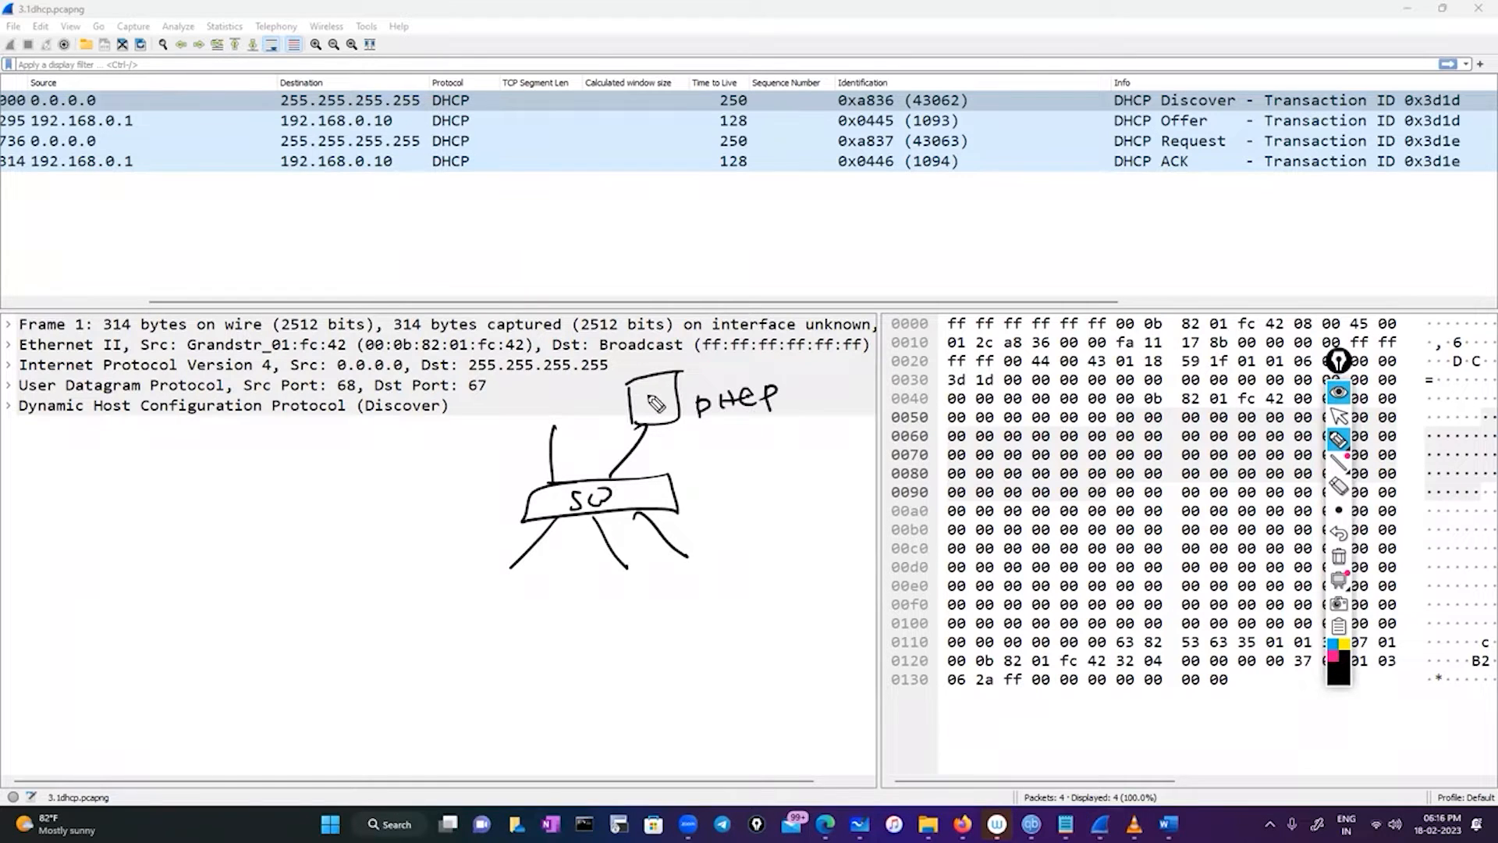
left_click_drag(654, 395, 644, 412)
Step: Draw three client boxes marked "C", one on the other upper switch link and two on lower links
mouse_move(504, 422)
left_mouse_down()
mouse_move(553, 404)
mouse_move(498, 422)
mouse_move(507, 412)
left_mouse_up()
left_click_drag(527, 421, 532, 433)
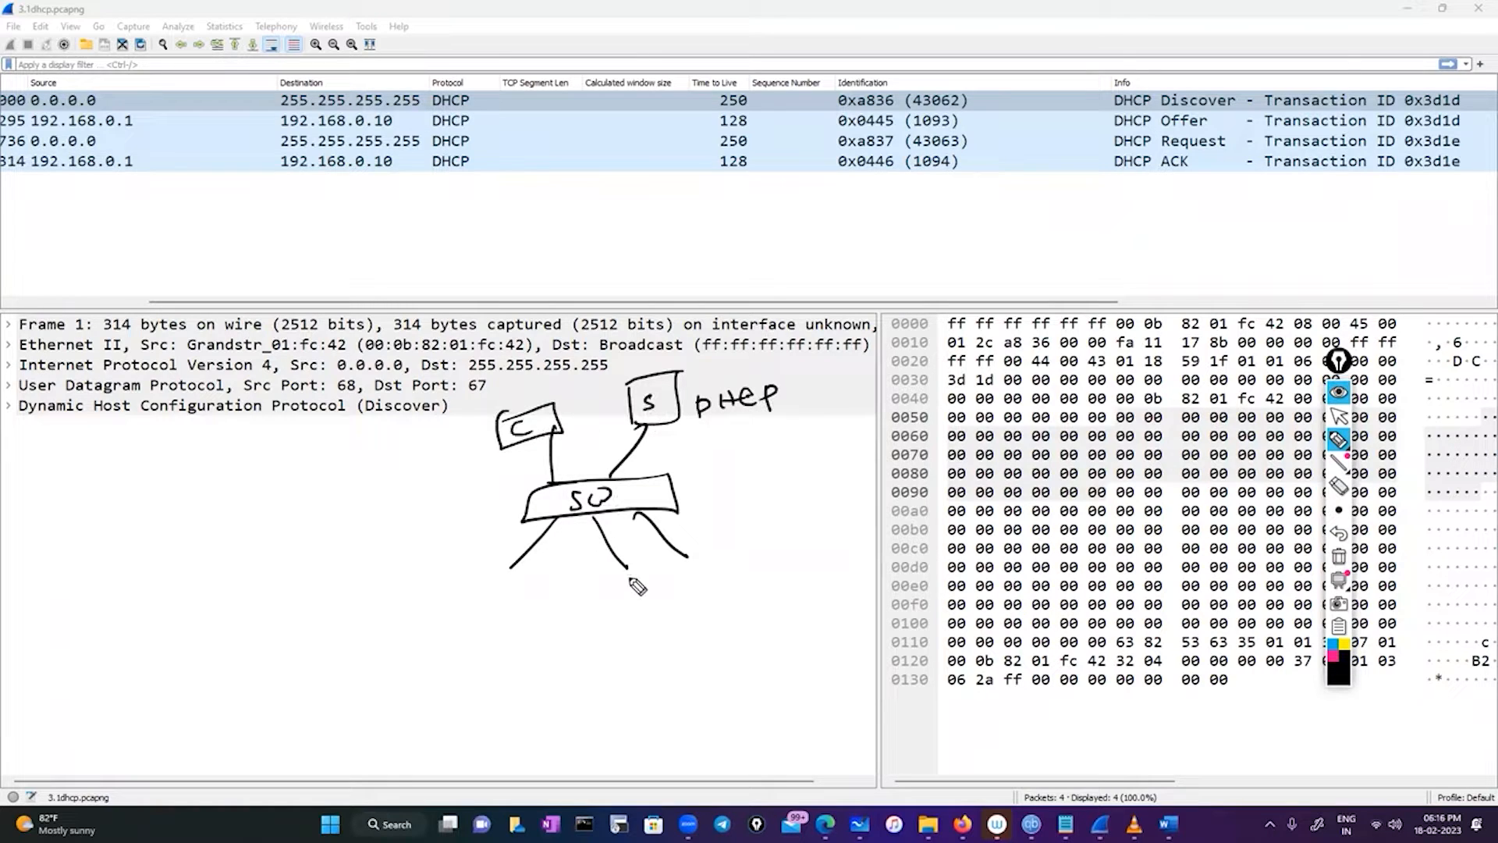
left_click_drag(619, 591, 634, 598)
mouse_move(622, 582)
left_mouse_down()
mouse_move(661, 605)
mouse_move(599, 573)
left_mouse_up()
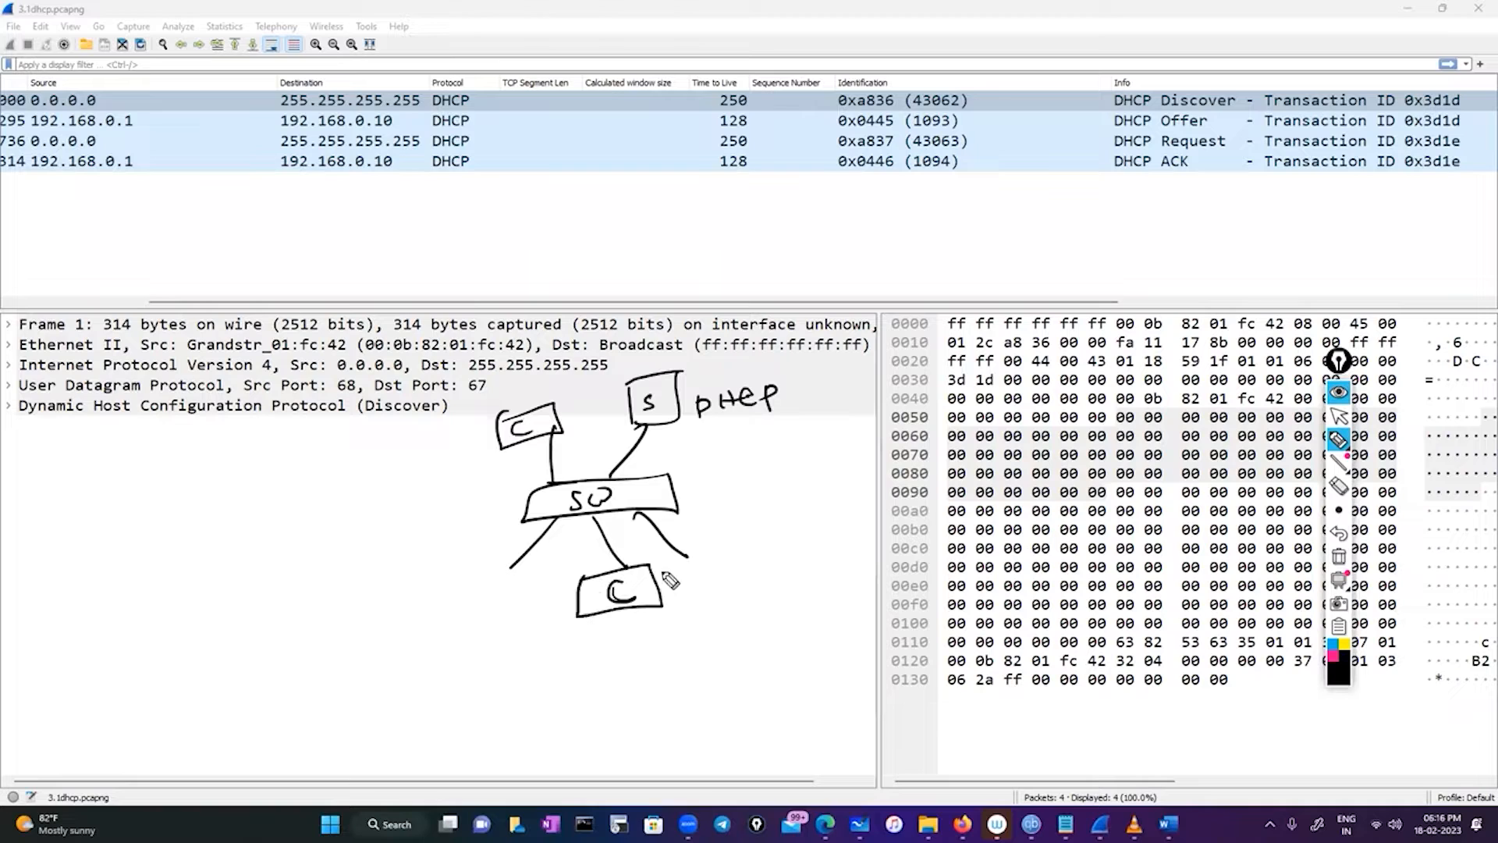
mouse_move(710, 564)
left_mouse_down()
mouse_move(717, 584)
mouse_move(757, 585)
mouse_move(691, 599)
left_mouse_up()
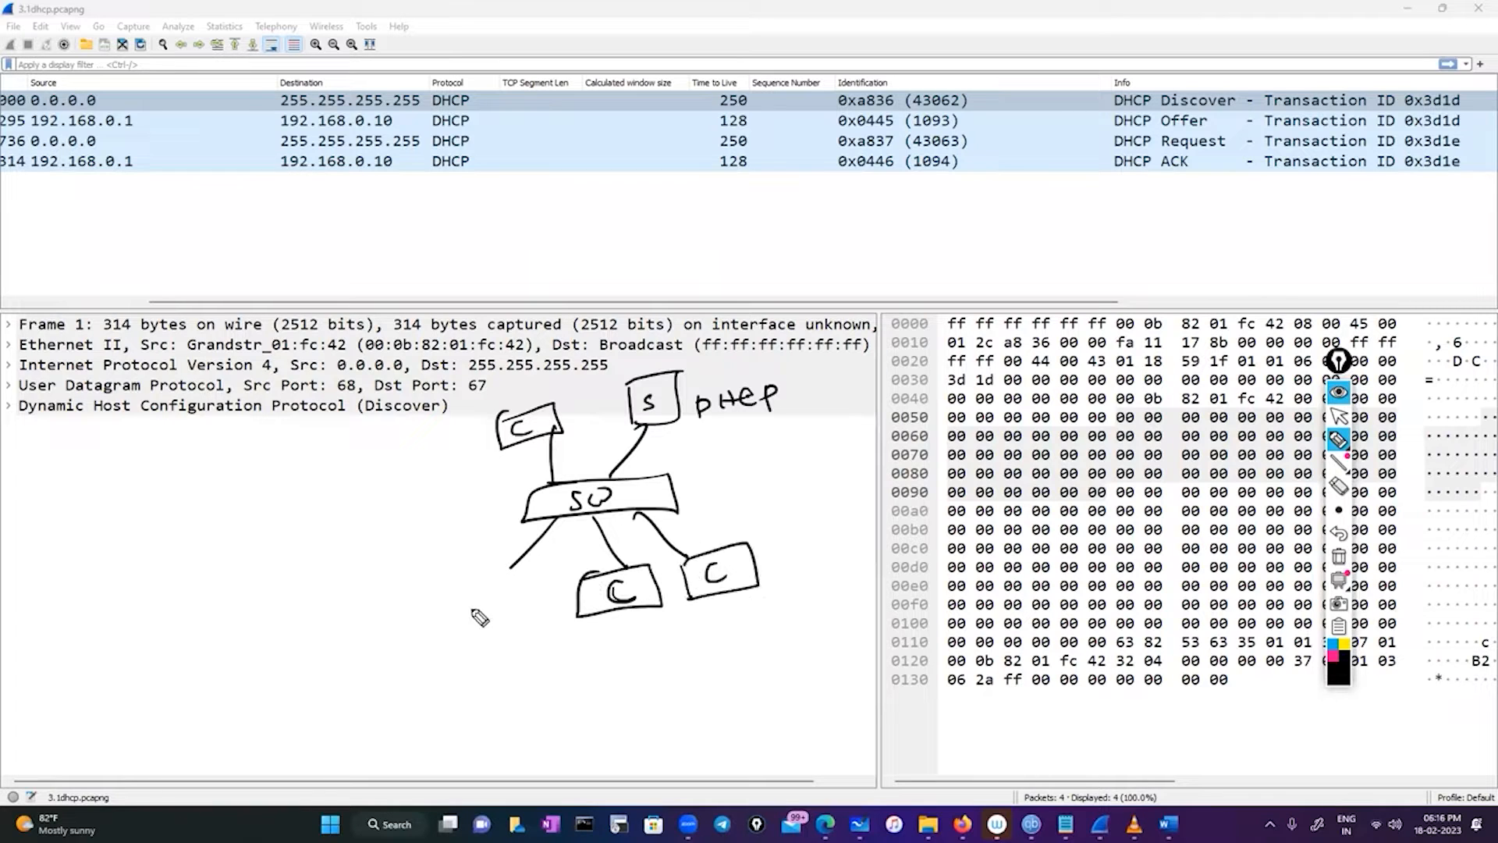
Step: Draw a larger client box "C" on the remaining link and a curved arrow from it to the text "DHCP -> Broadcast"
mouse_move(485, 604)
left_mouse_down()
mouse_move(487, 622)
mouse_move(537, 585)
mouse_move(422, 646)
mouse_move(373, 585)
mouse_move(390, 545)
left_mouse_up()
mouse_move(393, 530)
left_mouse_down()
mouse_move(416, 540)
mouse_move(400, 553)
left_mouse_up()
mouse_move(257, 603)
left_mouse_down()
mouse_move(312, 587)
mouse_move(311, 568)
mouse_move(521, 451)
left_mouse_up()
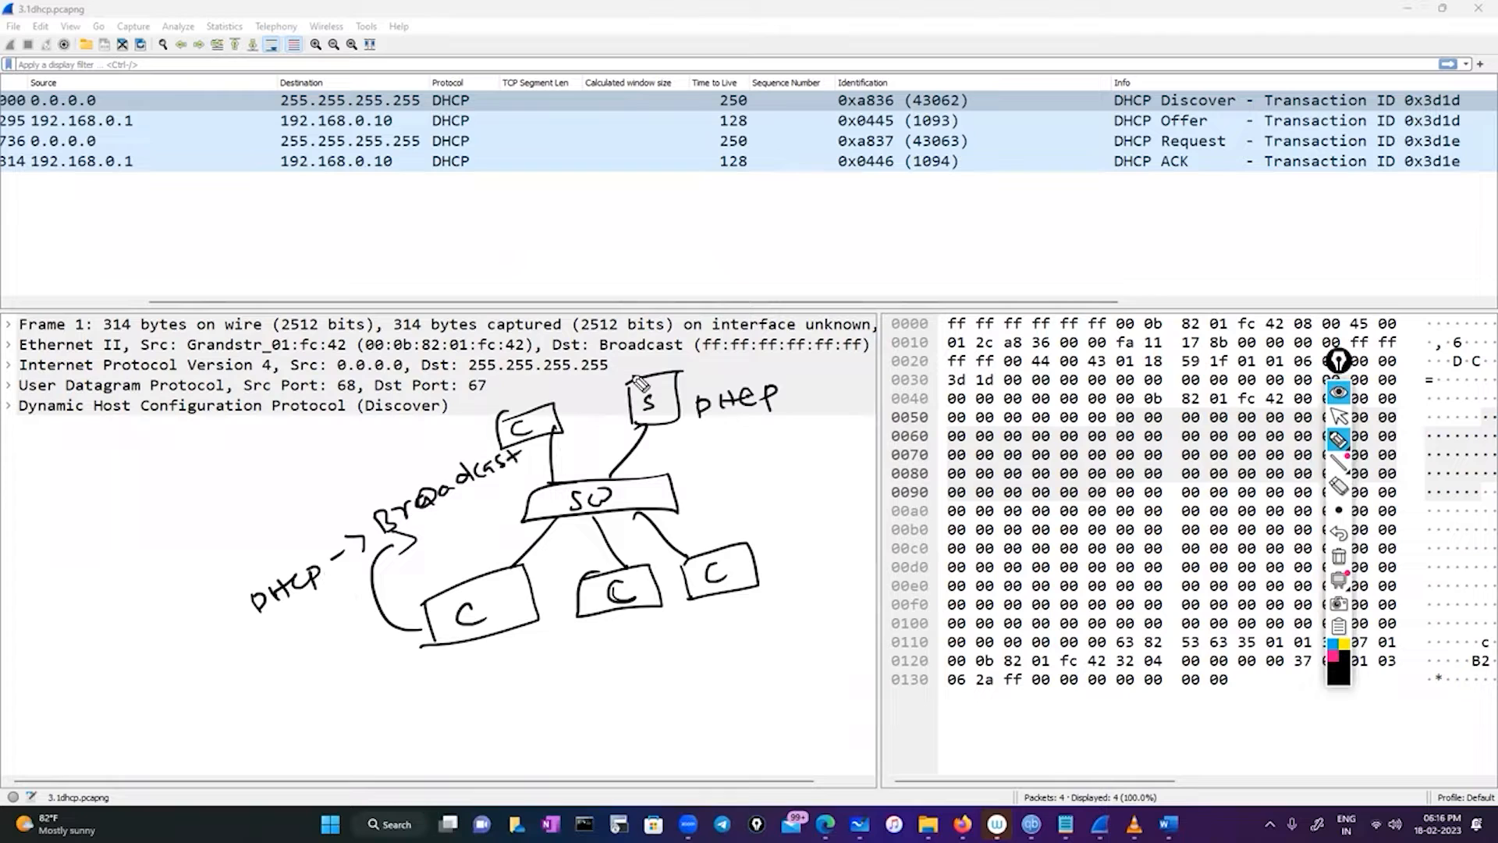
Step: Trace the broadcast in pink from the larger client to the switch, the other clients and the server, and outline the DHCP server
left_click(1334, 662)
left_click_drag(441, 597, 567, 507)
left_click_drag(516, 613, 636, 587)
left_click_drag(457, 591, 538, 426)
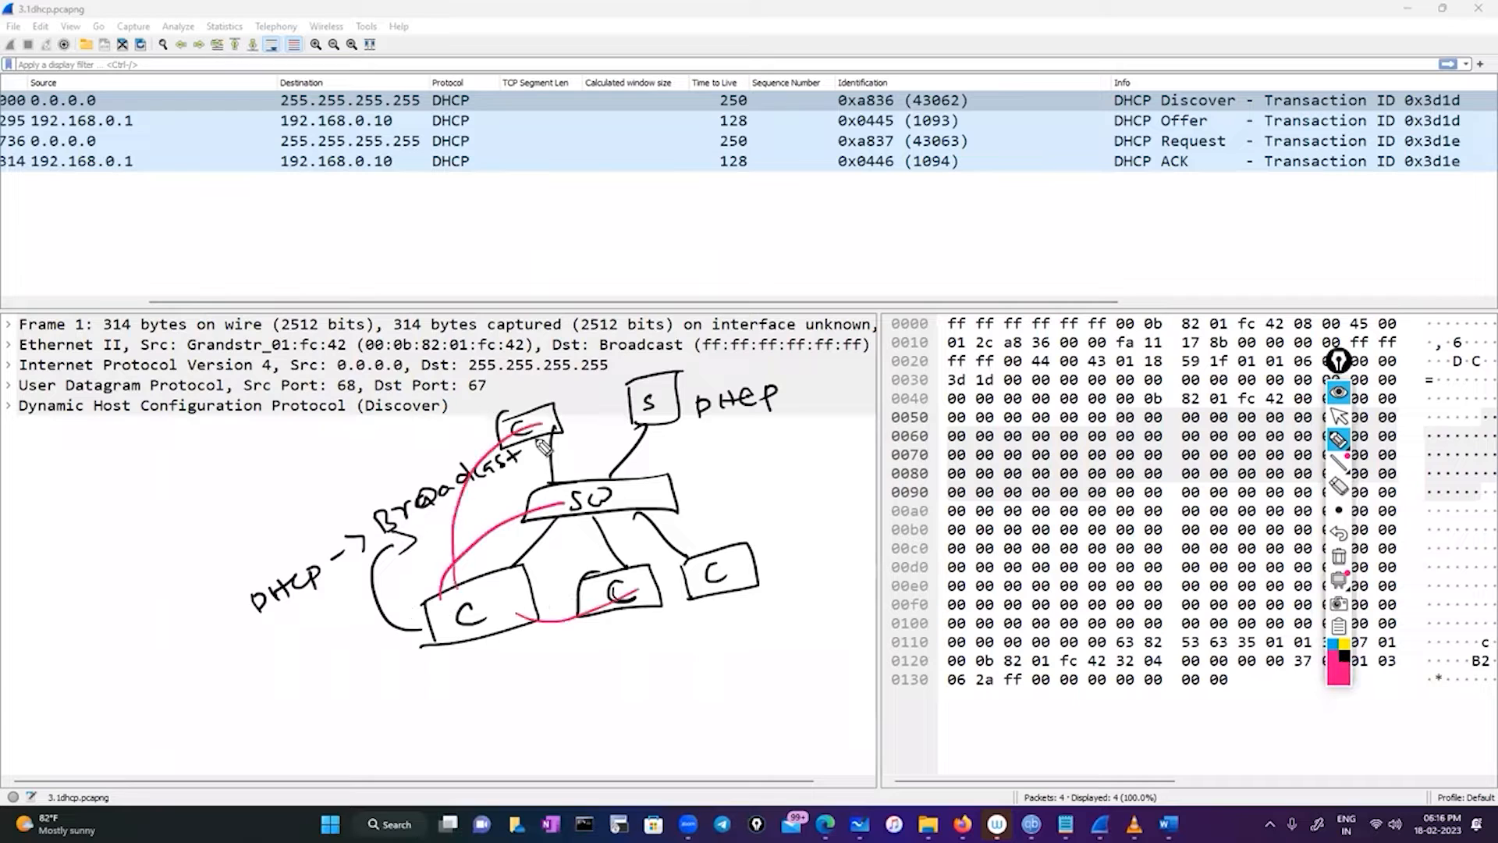
mouse_move(484, 608)
left_mouse_down()
mouse_move(576, 464)
mouse_move(799, 339)
mouse_move(738, 450)
mouse_move(614, 363)
left_mouse_up()
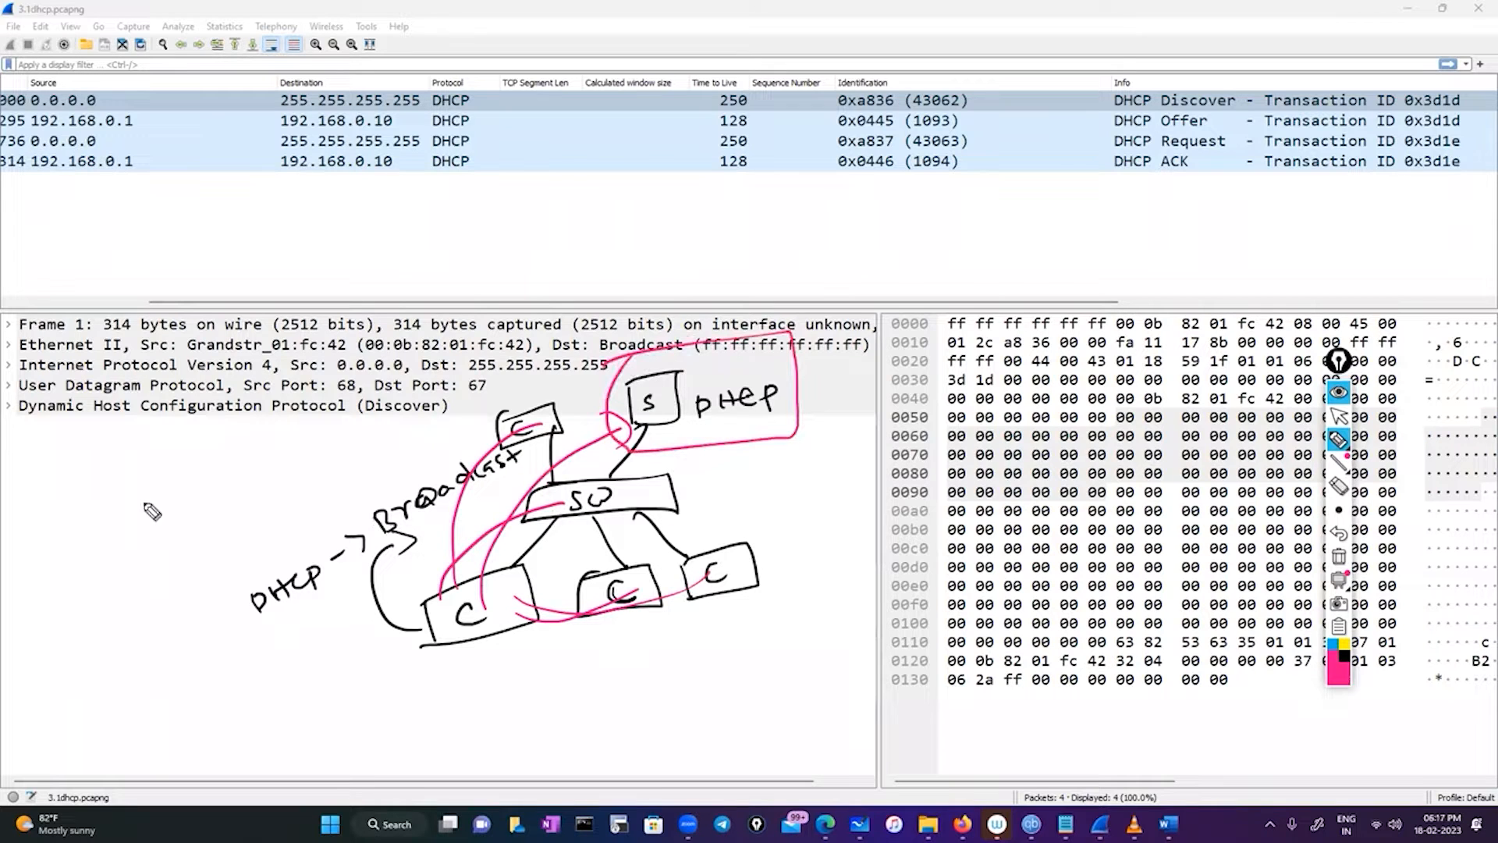
Step: Write a boxed "DHCP" in pink with an arrow to a boxed "10.0.0.0/24" beside the network sketch
mouse_move(85, 493)
left_mouse_down()
mouse_move(86, 520)
mouse_move(172, 467)
mouse_move(64, 507)
mouse_move(77, 531)
left_mouse_up()
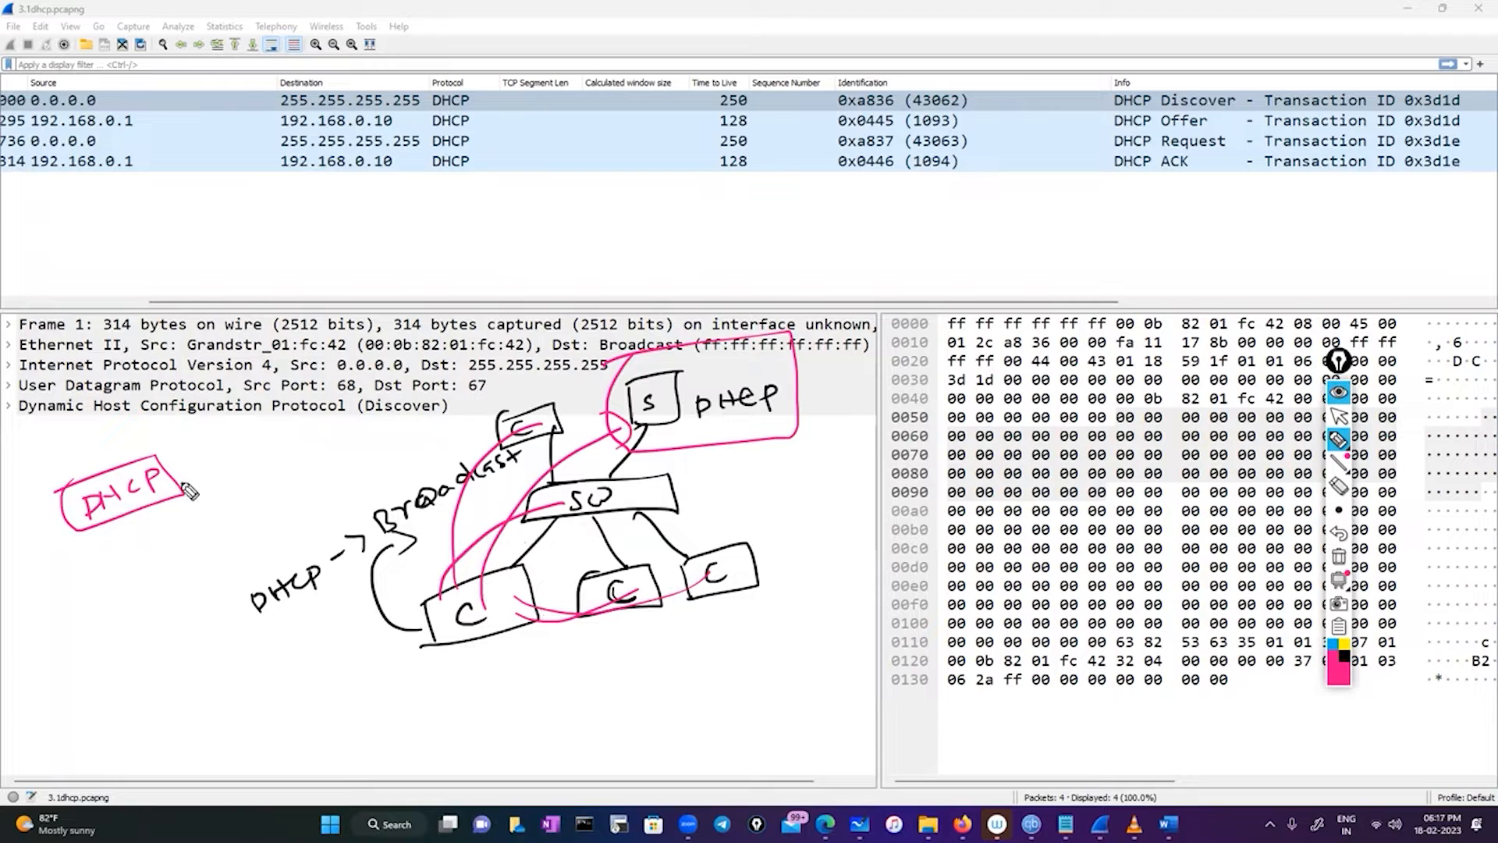
left_click_drag(190, 482, 264, 477)
left_click_drag(278, 459, 279, 460)
left_click(295, 462)
left_click_drag(310, 452, 398, 430)
left_click(327, 454)
left_click_drag(403, 433, 436, 447)
left_click(241, 427)
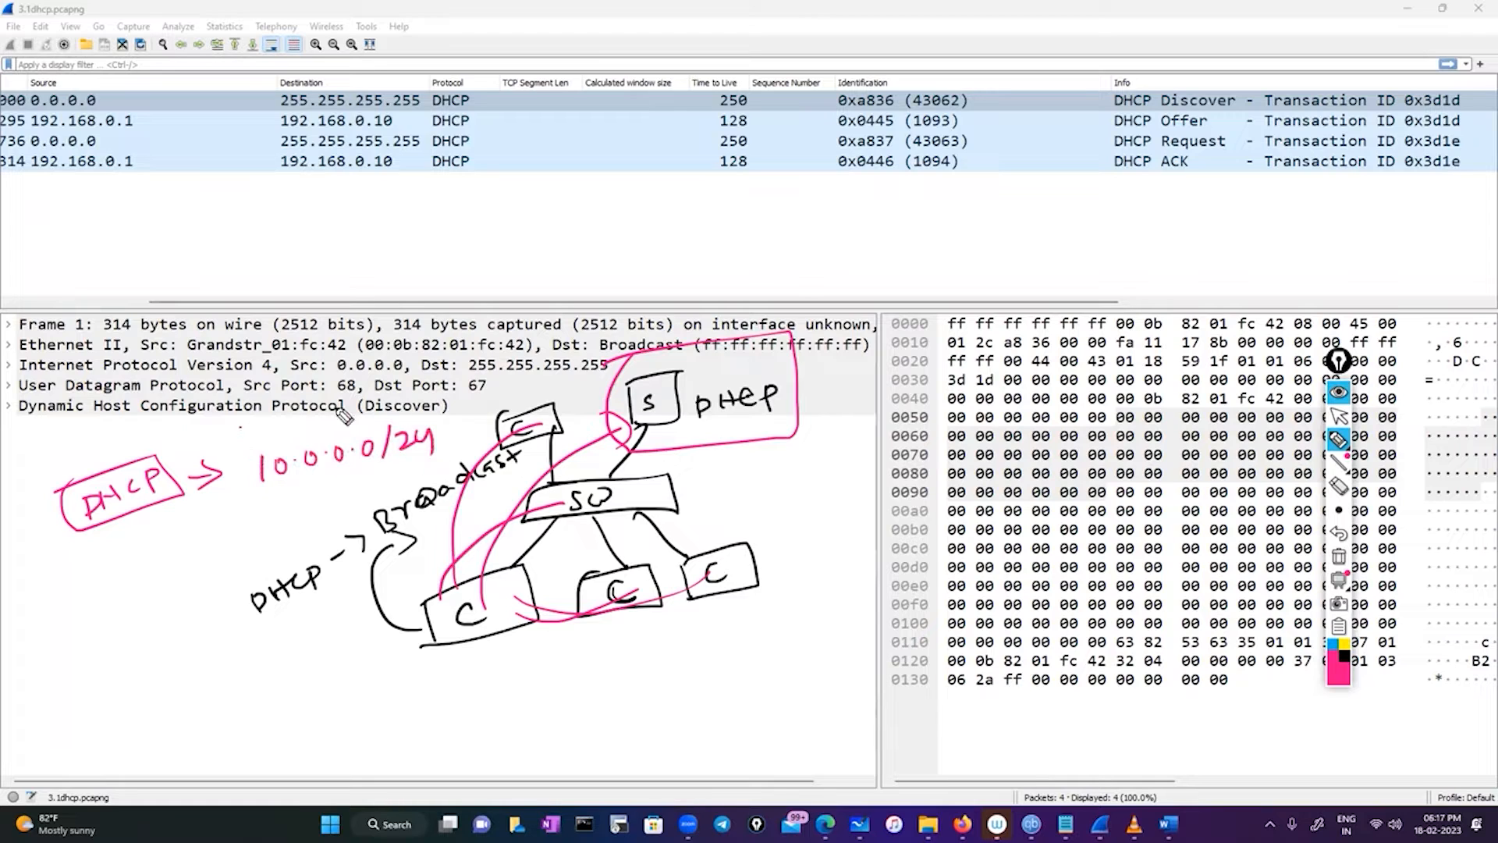
mouse_move(242, 427)
left_mouse_down()
mouse_move(442, 467)
mouse_move(250, 460)
mouse_move(244, 425)
left_mouse_up()
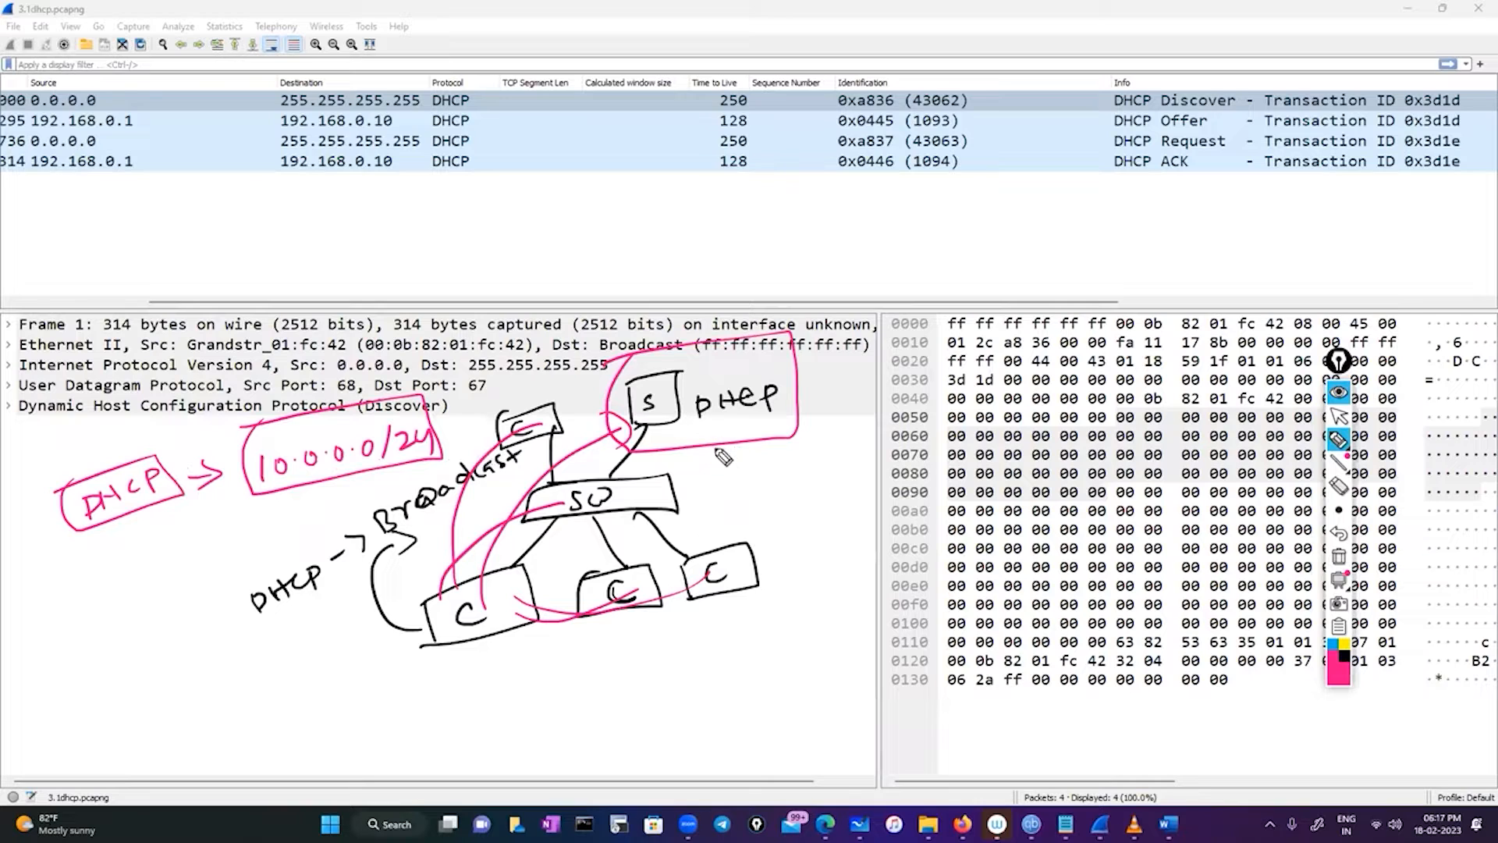
Step: Draw a pink arrow out of the DHCP server outline and write "10.0.0.0/24" in blue at its end
left_click_drag(687, 426, 688, 477)
left_click_drag(712, 470, 706, 494)
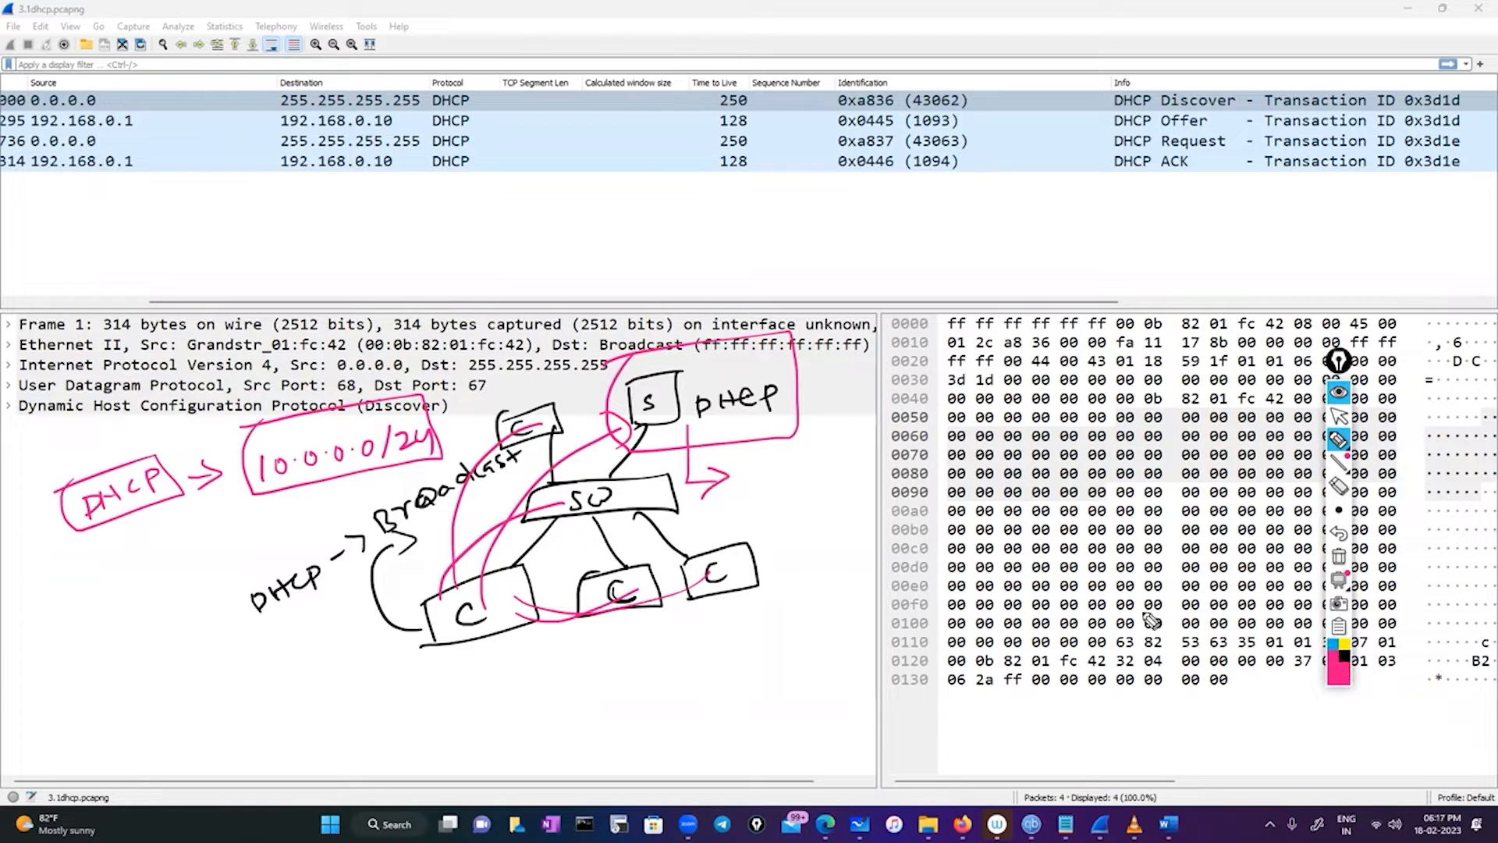
left_click(1333, 646)
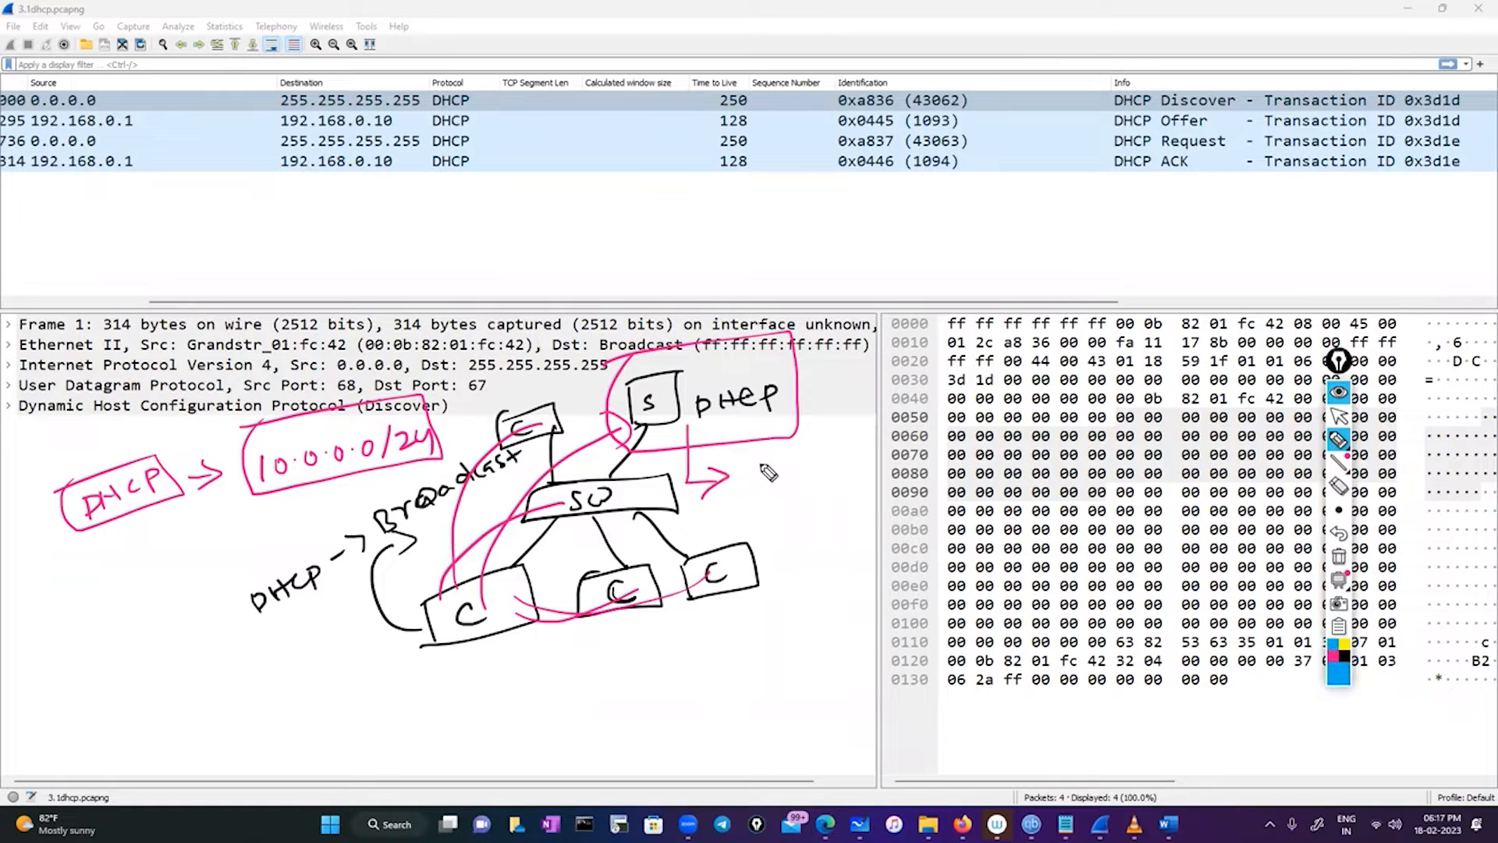
left_click_drag(770, 460, 766, 484)
left_click_drag(779, 466, 795, 469)
left_click_drag(816, 460, 829, 469)
mouse_move(847, 460)
left_mouse_down()
mouse_move(874, 483)
mouse_move(915, 481)
left_mouse_up()
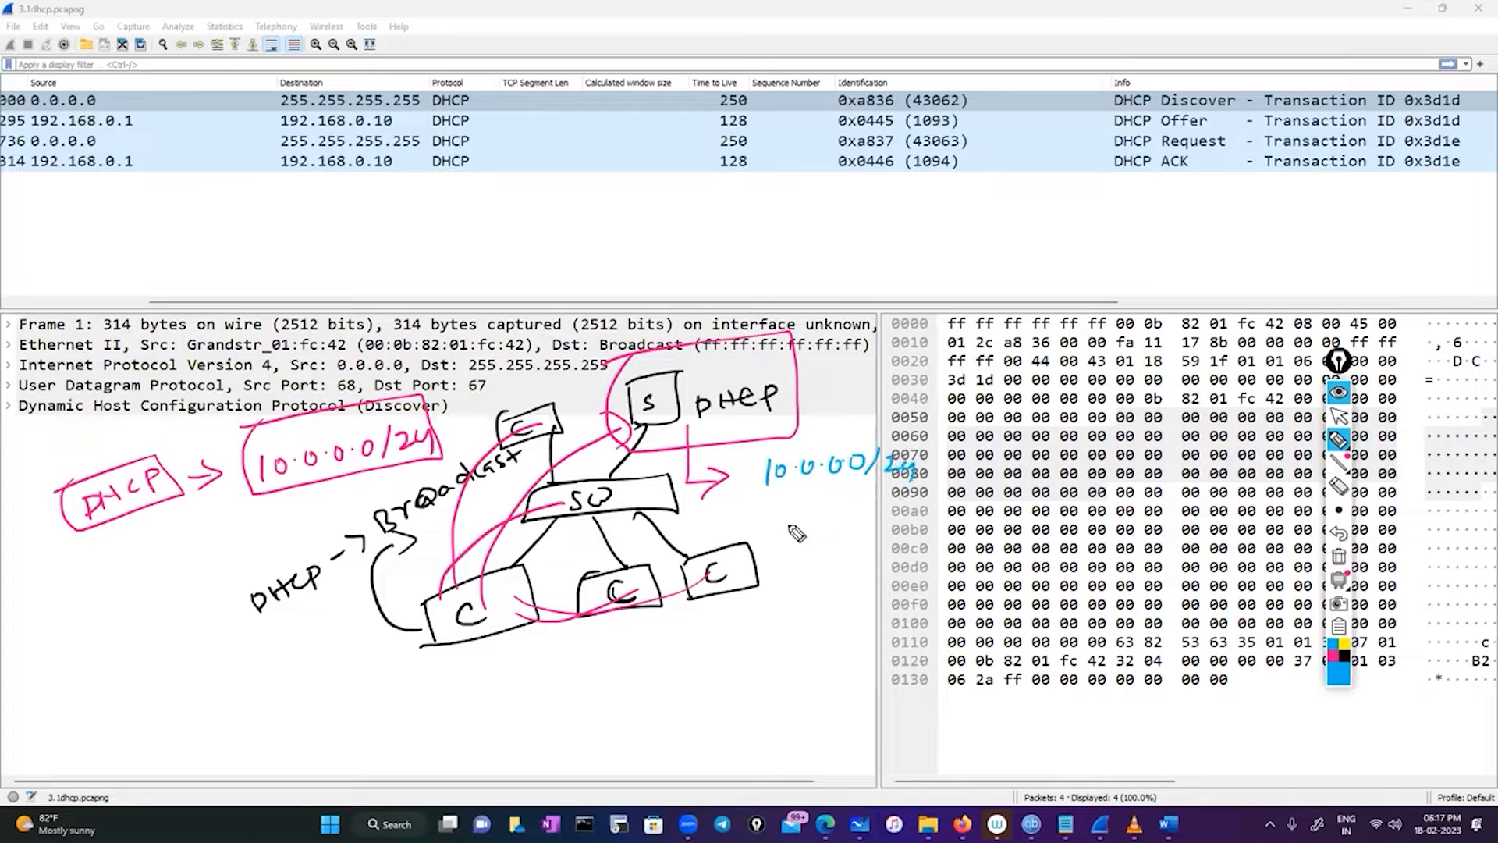
Step: Write 10.0.0.1, 254 and 10.0.0.255 in blue beneath the 10.0.0.0/24 network address
mouse_move(770, 502)
left_mouse_down()
mouse_move(768, 518)
mouse_move(792, 507)
left_mouse_up()
left_click_drag(803, 510, 866, 506)
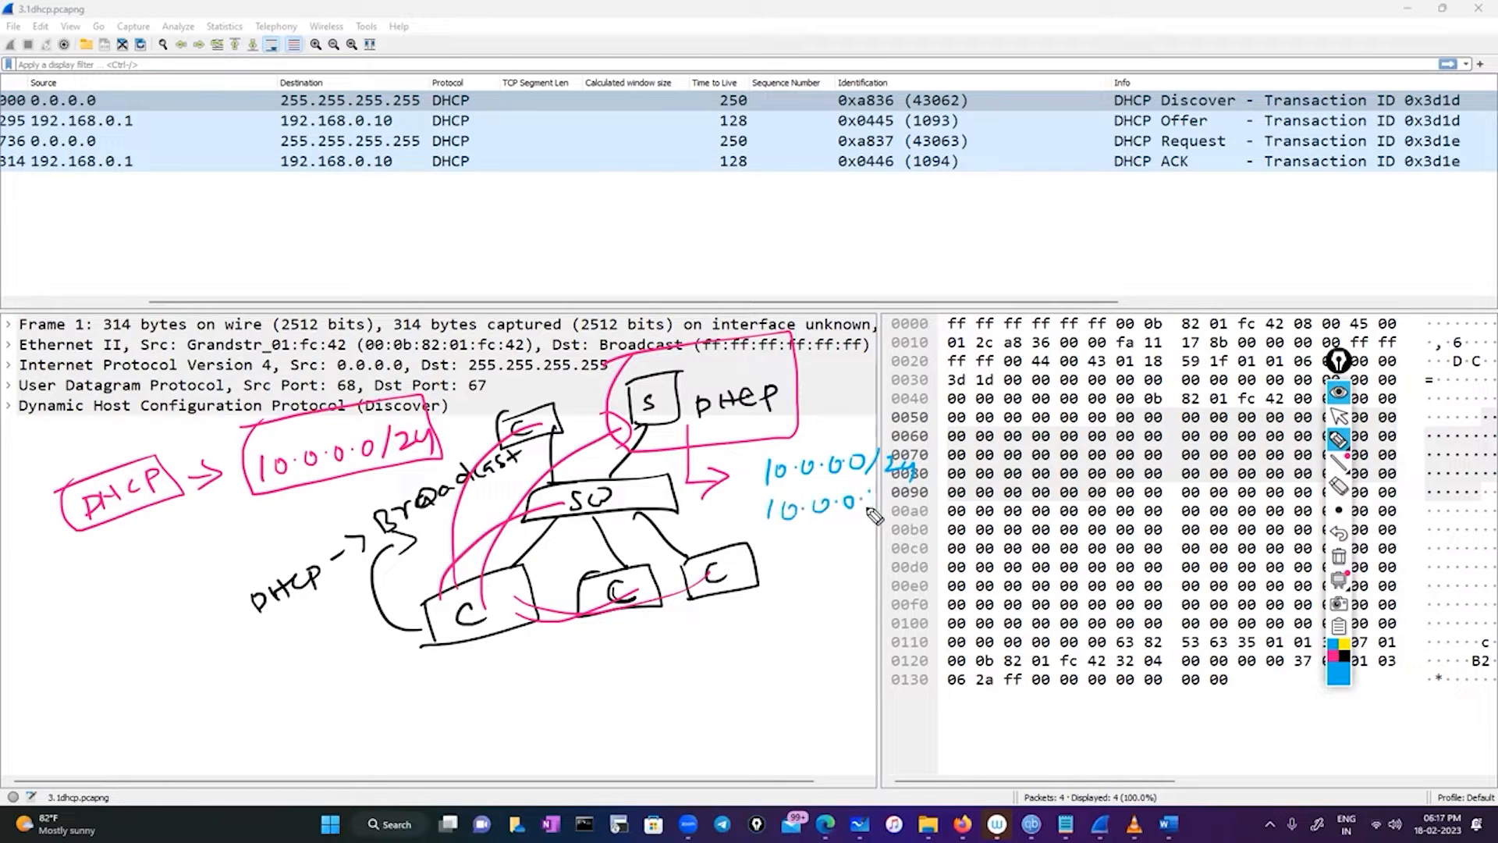
mouse_move(841, 559)
left_mouse_down()
mouse_move(880, 576)
mouse_move(842, 605)
mouse_move(894, 607)
left_mouse_up()
mouse_move(762, 609)
left_mouse_down()
mouse_move(763, 624)
mouse_move(832, 608)
left_mouse_up()
left_click(798, 614)
left_click(823, 613)
left_click(837, 612)
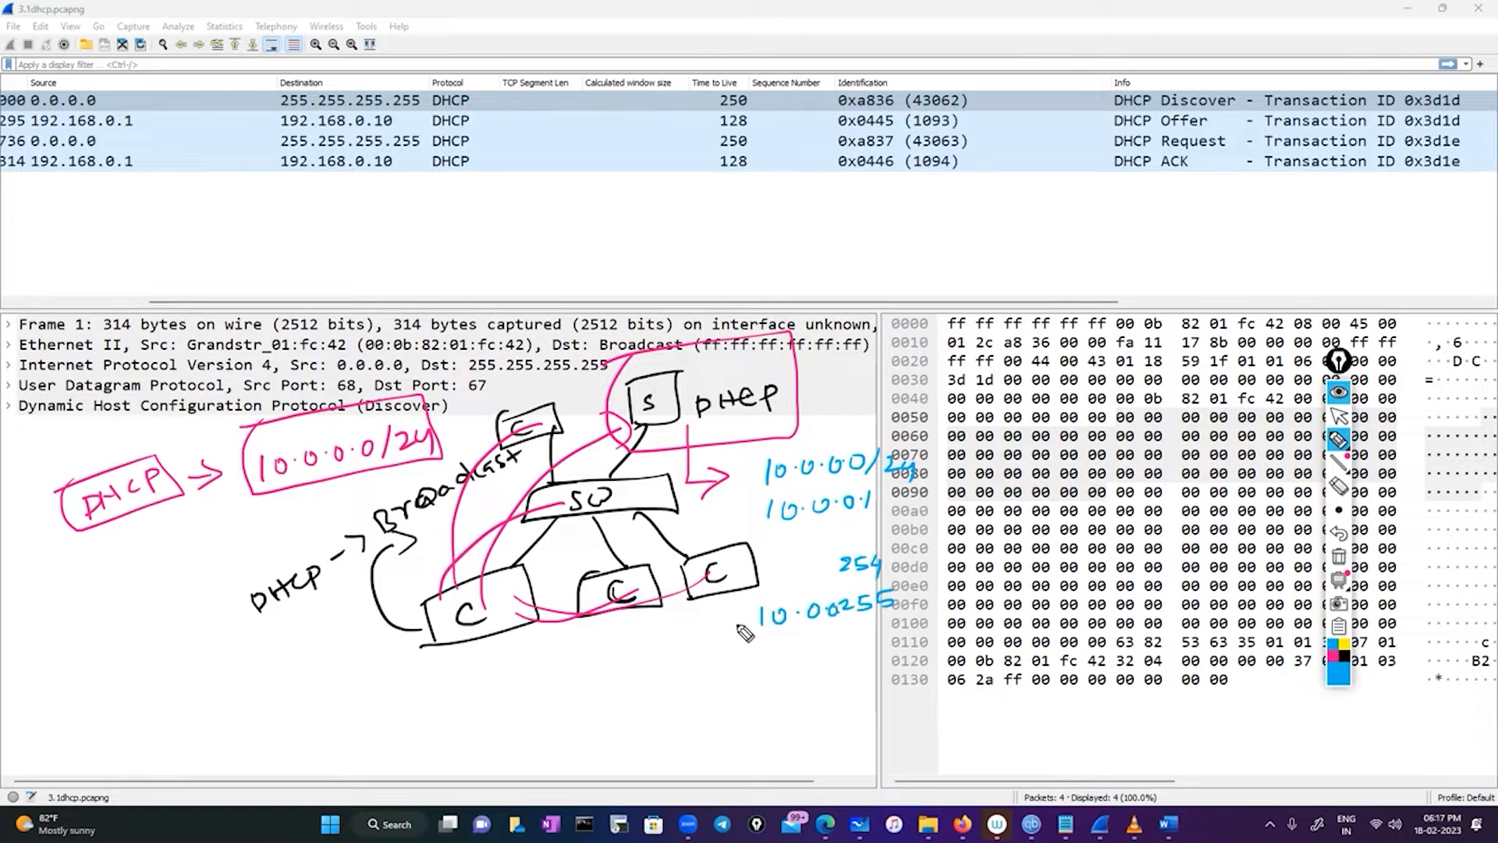
Step: Draw an arrow from the 10.0.0.255 address and label it "B.a" in blue
left_click_drag(730, 632, 710, 644)
left_click_drag(607, 665, 669, 662)
left_click(633, 661)
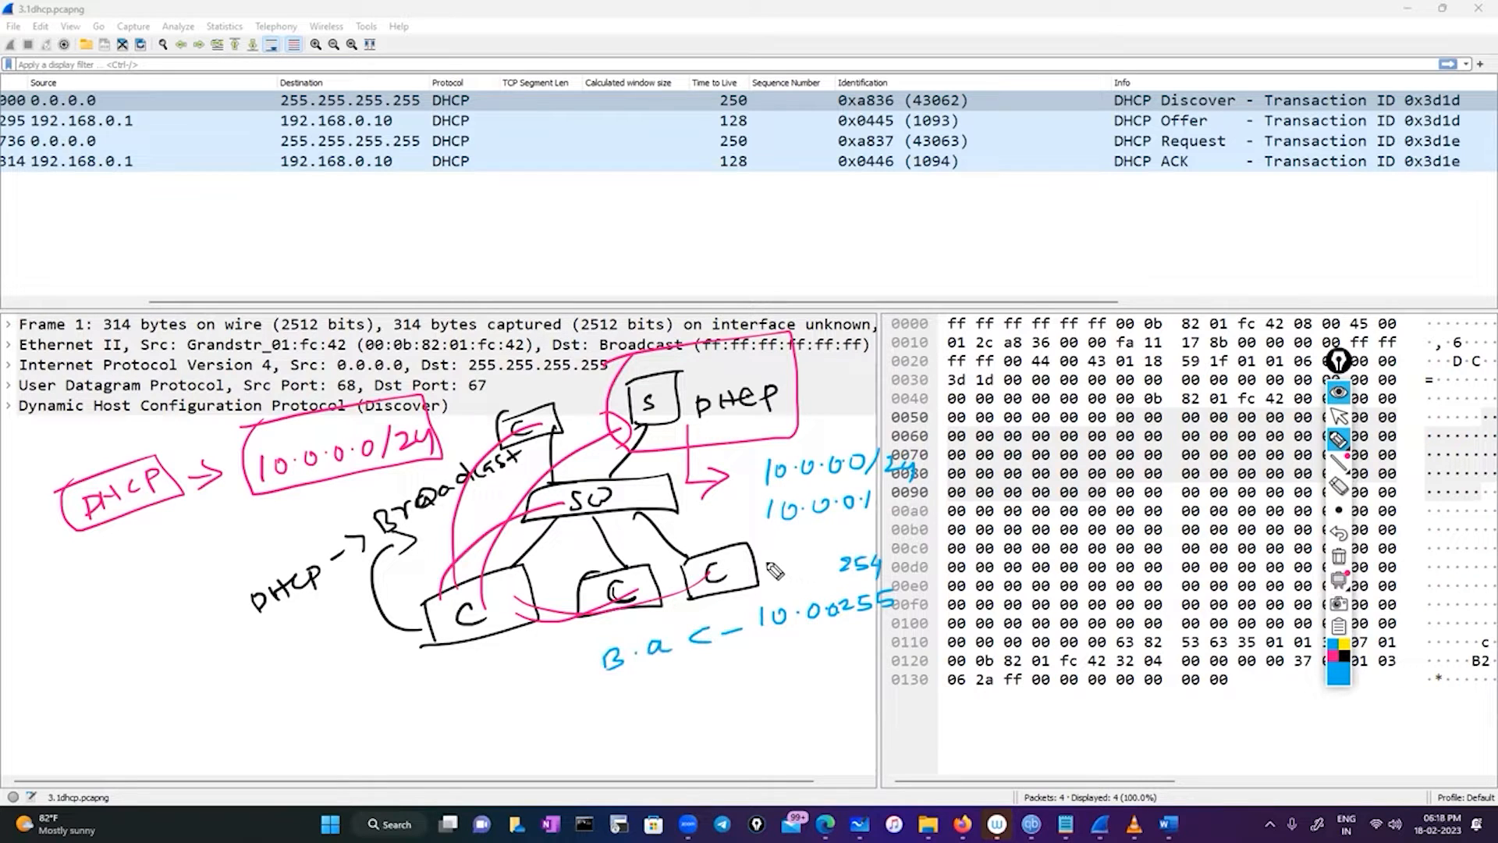
Step: Complete the 254 entry as 10.0.0.254 and draw a blue box around the whole address list
mouse_move(772, 562)
left_mouse_down()
mouse_move(767, 580)
mouse_move(832, 561)
left_mouse_up()
left_click(795, 574)
left_click(821, 562)
mouse_move(790, 453)
left_mouse_down()
mouse_move(756, 490)
mouse_move(743, 636)
mouse_move(785, 637)
mouse_move(852, 454)
mouse_move(929, 565)
mouse_move(780, 641)
left_mouse_up()
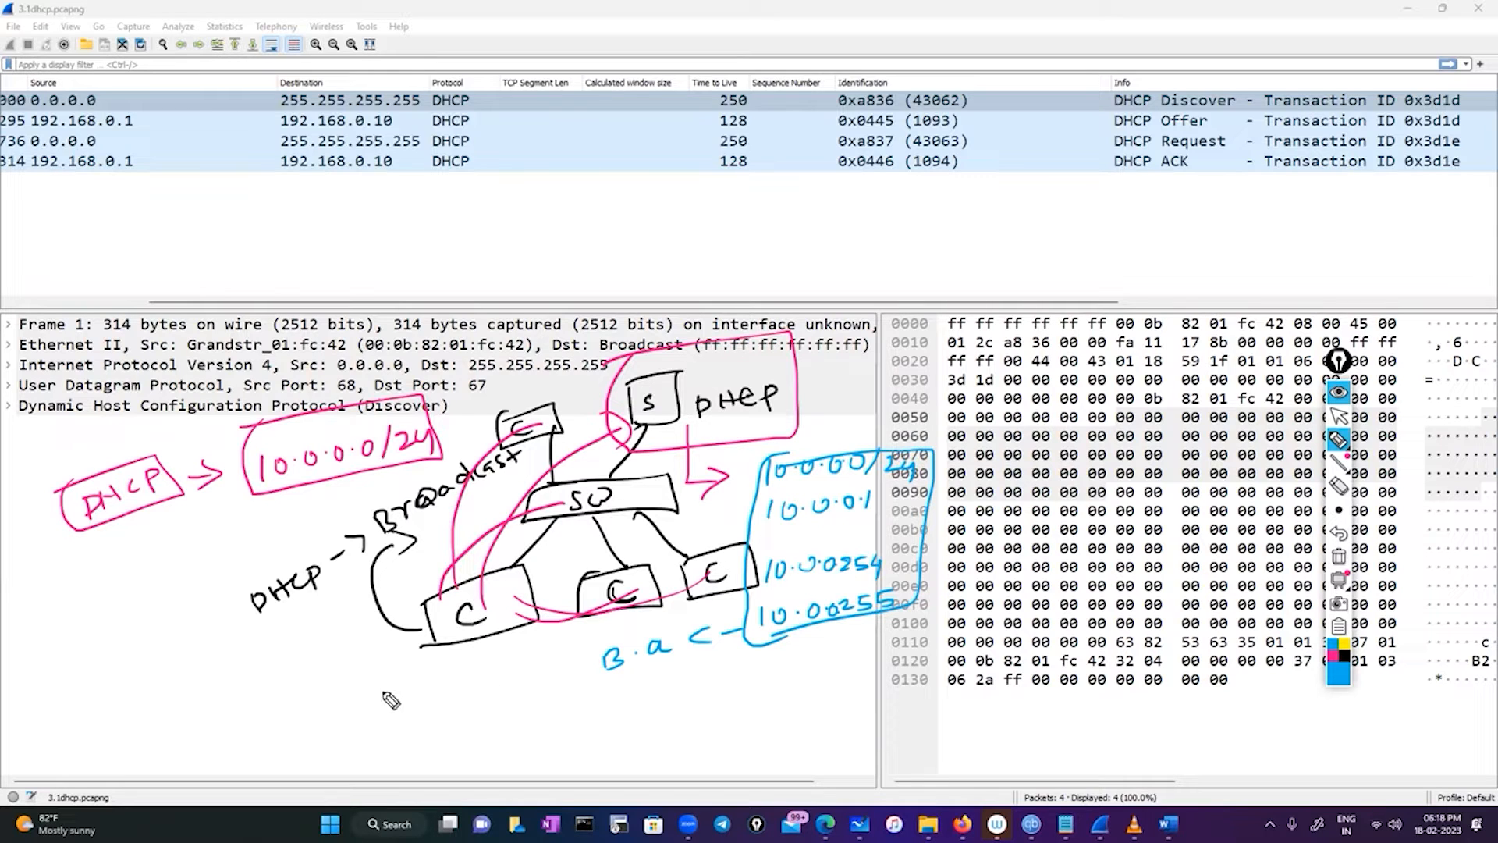
Step: Write a boxed "Gateway address" in blue below the diagram with an arrow to a boxed "10.0.0.1"
left_click_drag(390, 699, 605, 682)
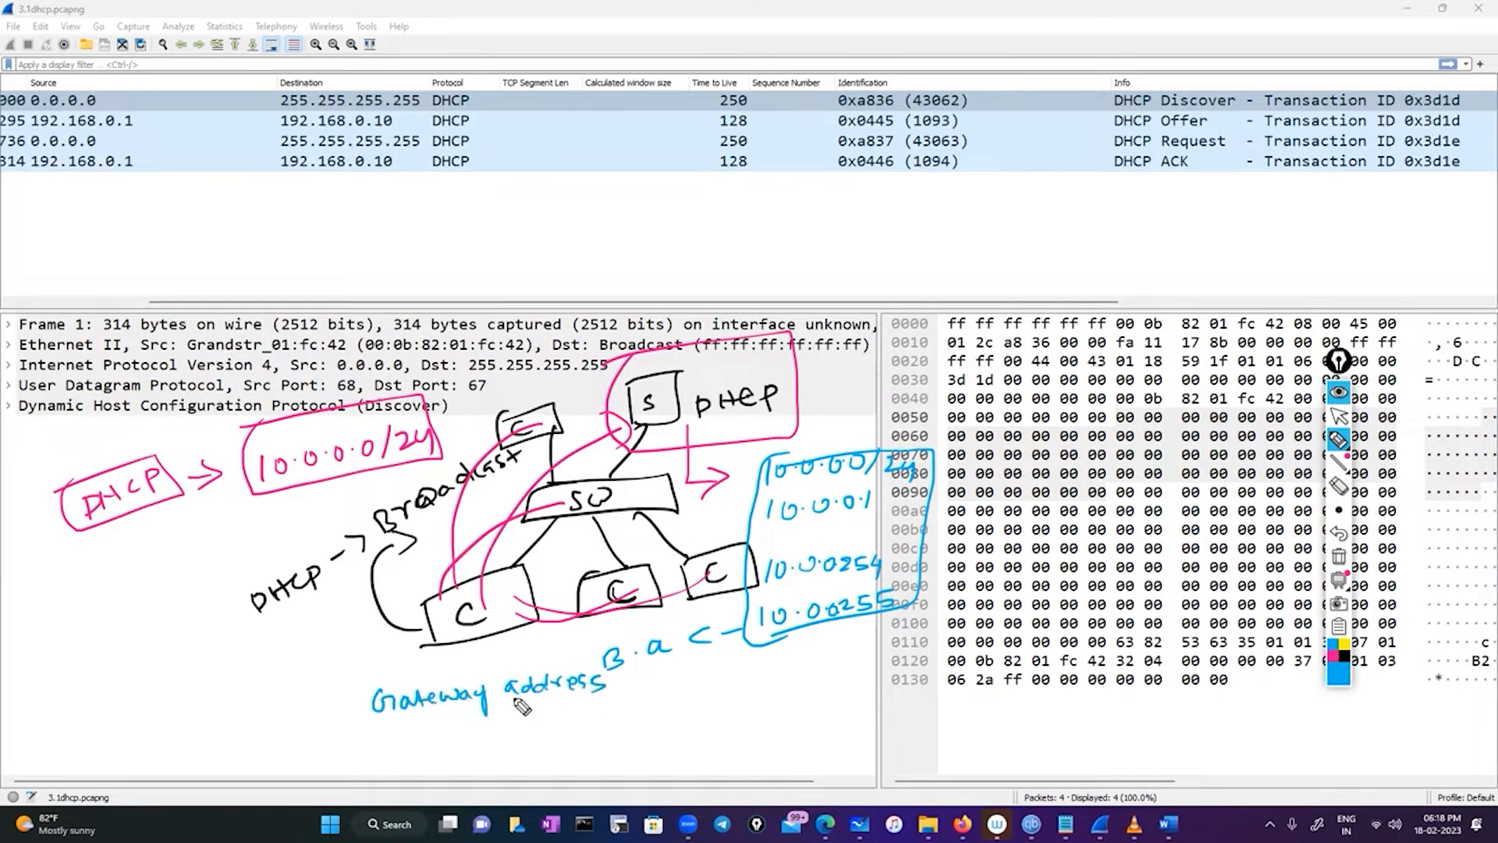
mouse_move(359, 678)
left_mouse_down()
mouse_move(611, 649)
mouse_move(368, 691)
left_mouse_up()
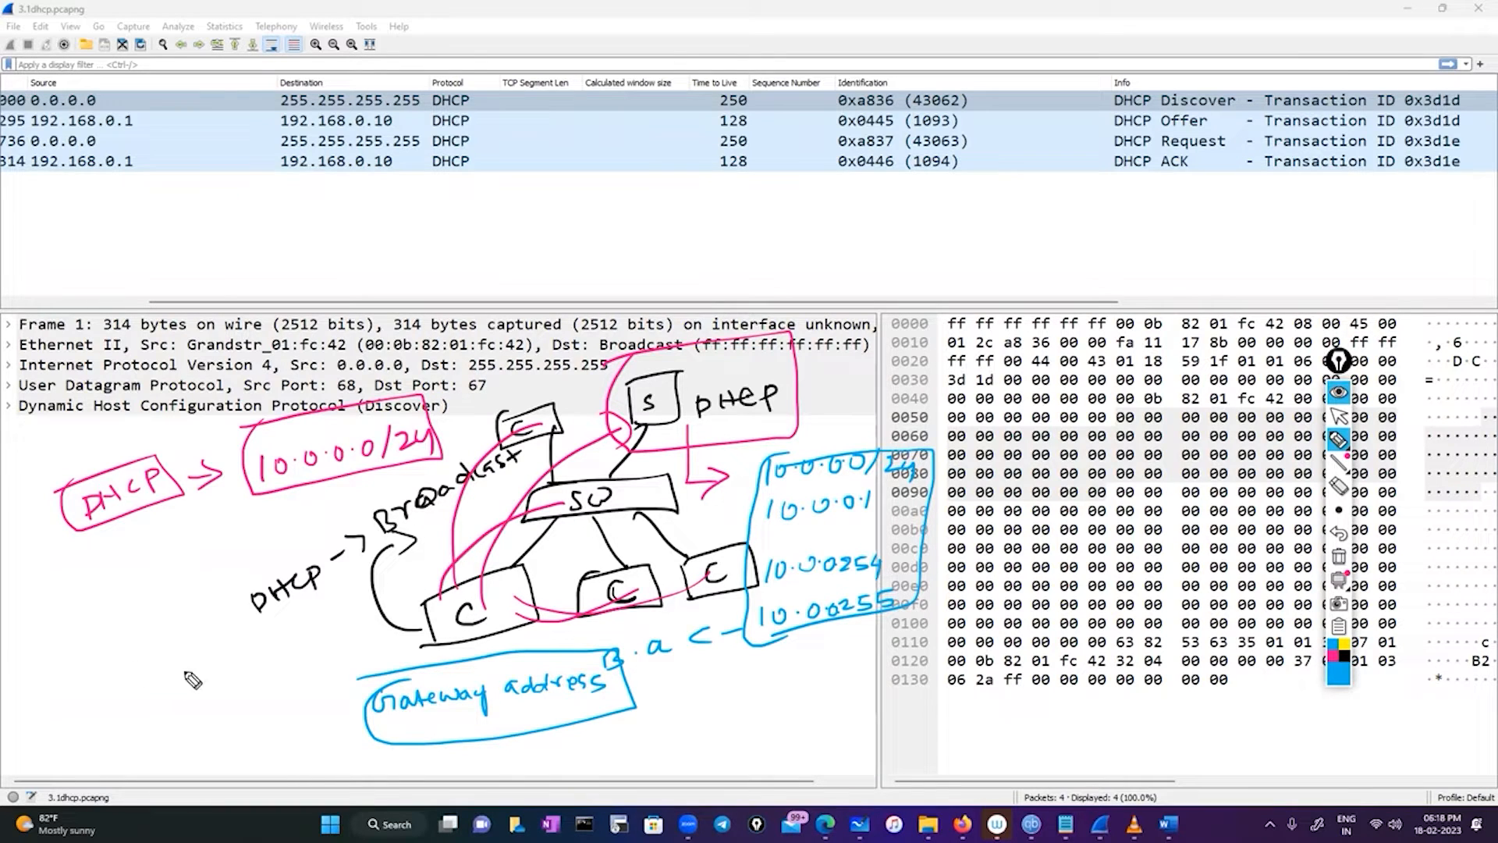
left_click_drag(648, 688, 677, 694)
mouse_move(704, 677)
left_mouse_down()
mouse_move(702, 697)
mouse_move(718, 677)
mouse_move(819, 681)
mouse_move(820, 638)
mouse_move(671, 719)
mouse_move(685, 671)
left_mouse_up()
left_click(734, 680)
left_click(768, 680)
left_click(804, 675)
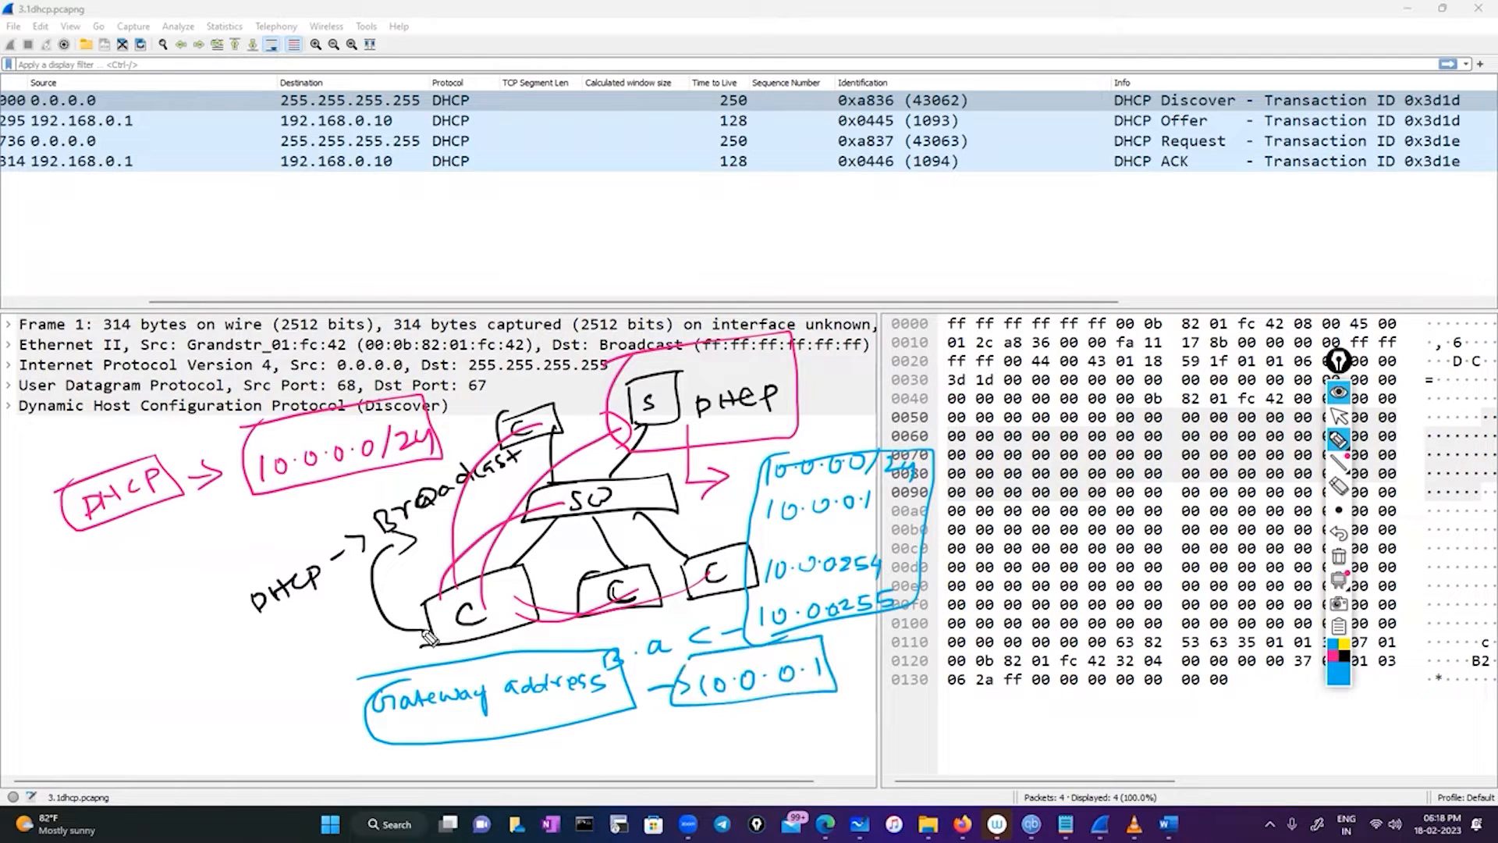
Step: Trace the client's request through the switch to the DHCP server in blue, and the address range back to the client in blue and yellow
mouse_move(425, 641)
left_mouse_down()
mouse_move(382, 550)
mouse_move(495, 456)
mouse_move(539, 451)
mouse_move(581, 519)
mouse_move(551, 511)
mouse_move(577, 500)
left_mouse_up()
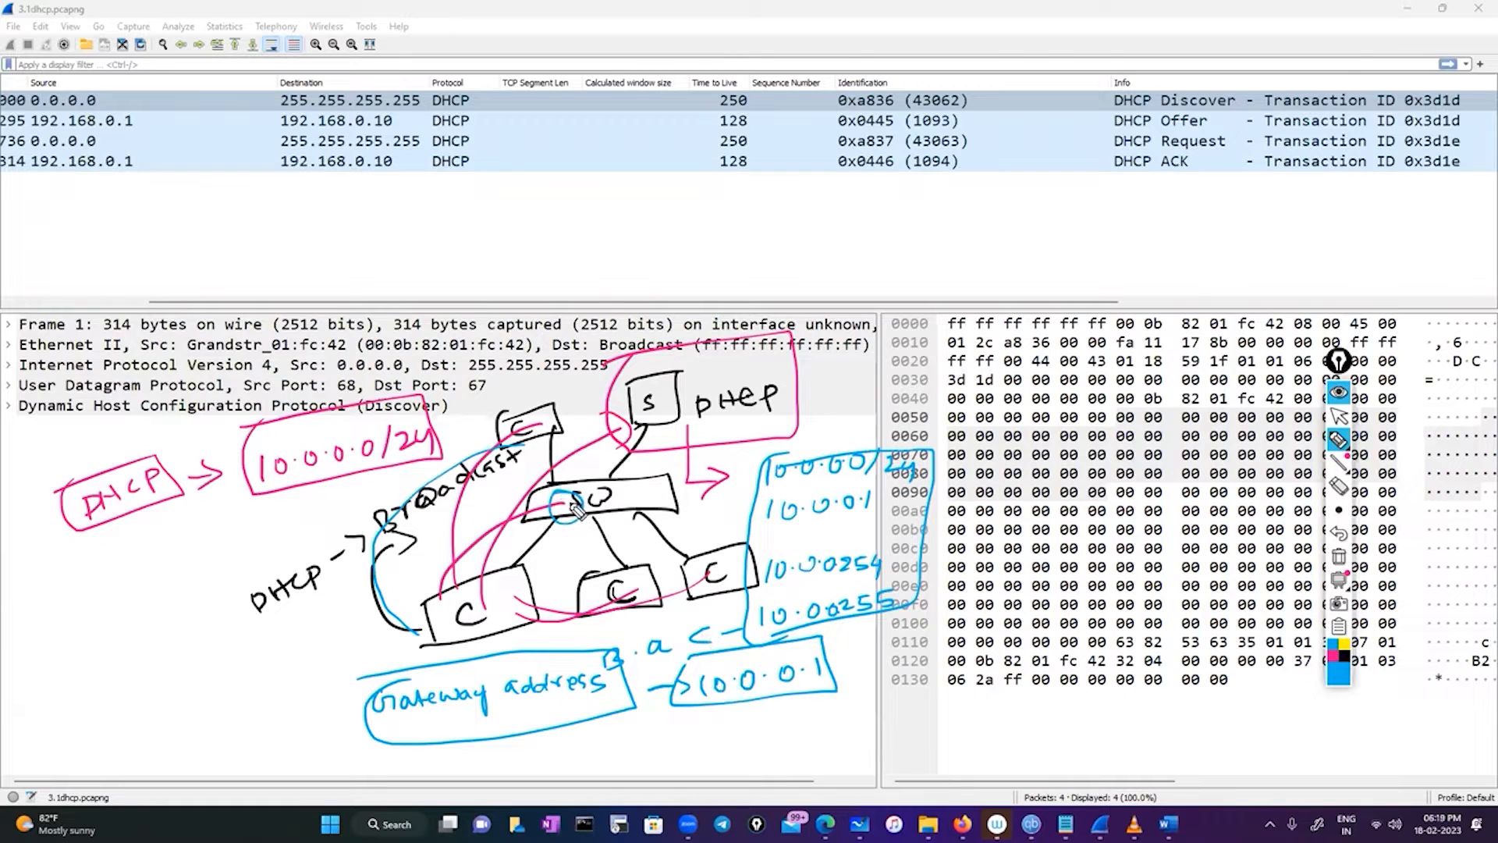
left_click_drag(575, 511, 737, 410)
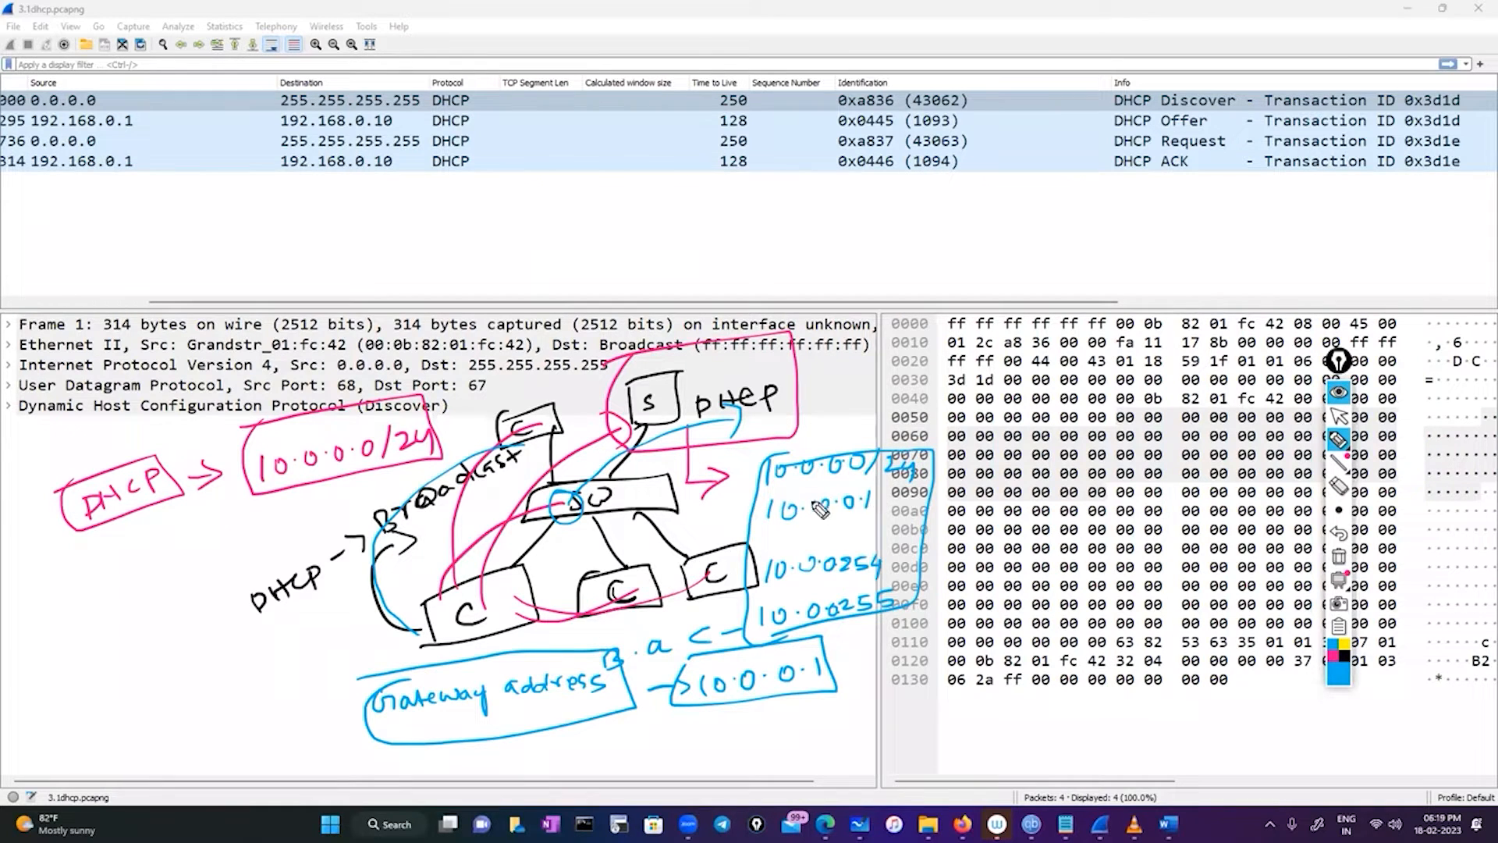
mouse_move(800, 526)
left_mouse_down()
mouse_move(849, 540)
mouse_move(819, 529)
mouse_move(846, 520)
left_mouse_up()
left_click(1336, 677)
mouse_move(813, 504)
left_mouse_down()
mouse_move(861, 477)
mouse_move(671, 408)
mouse_move(462, 499)
mouse_move(451, 621)
left_mouse_up()
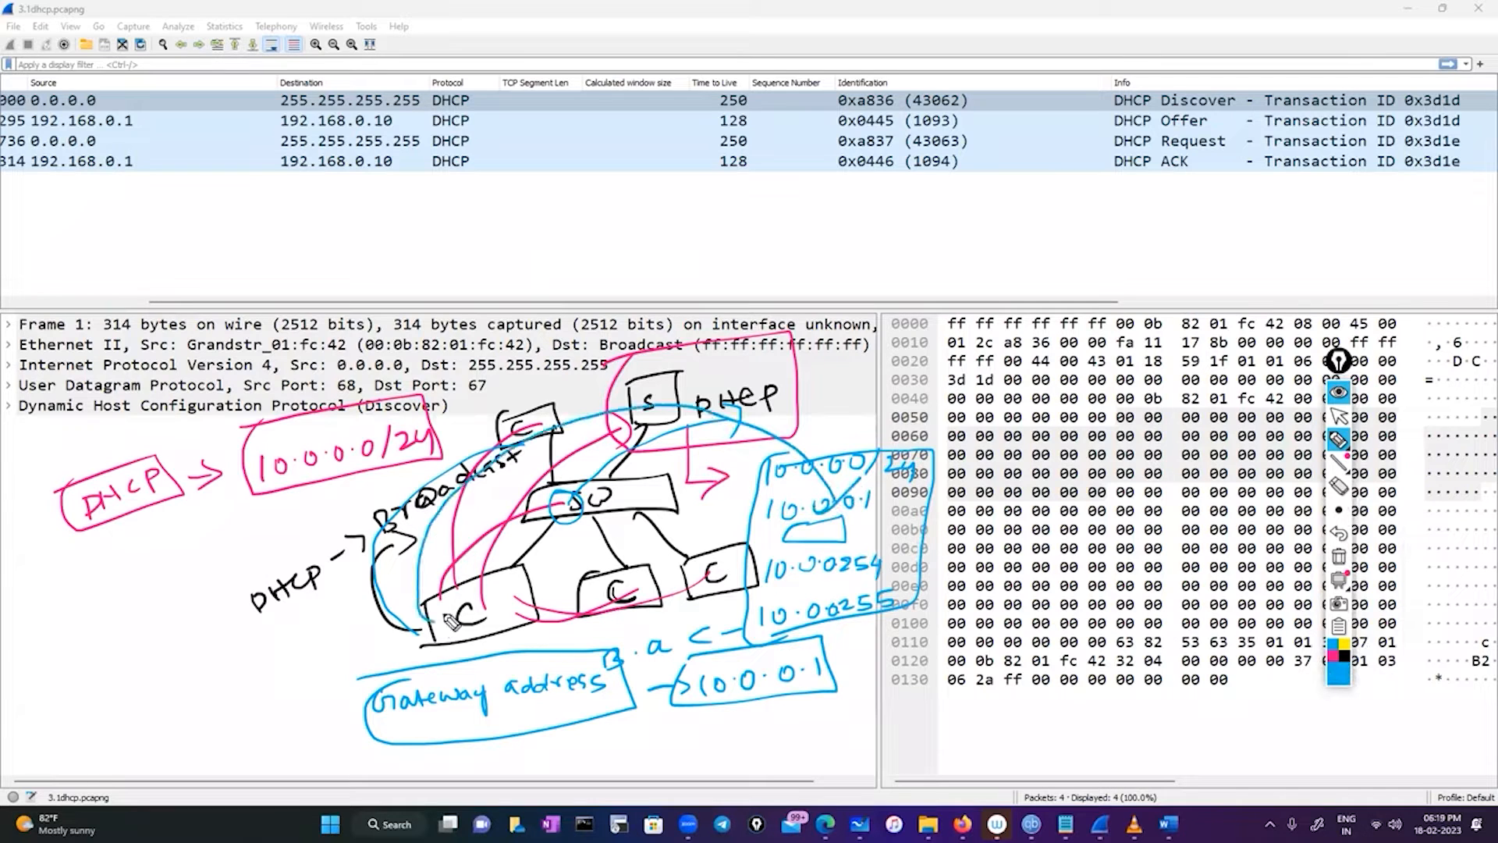
left_click(1343, 648)
mouse_move(829, 496)
left_mouse_down()
mouse_move(671, 451)
mouse_move(474, 579)
mouse_move(478, 602)
left_mouse_up()
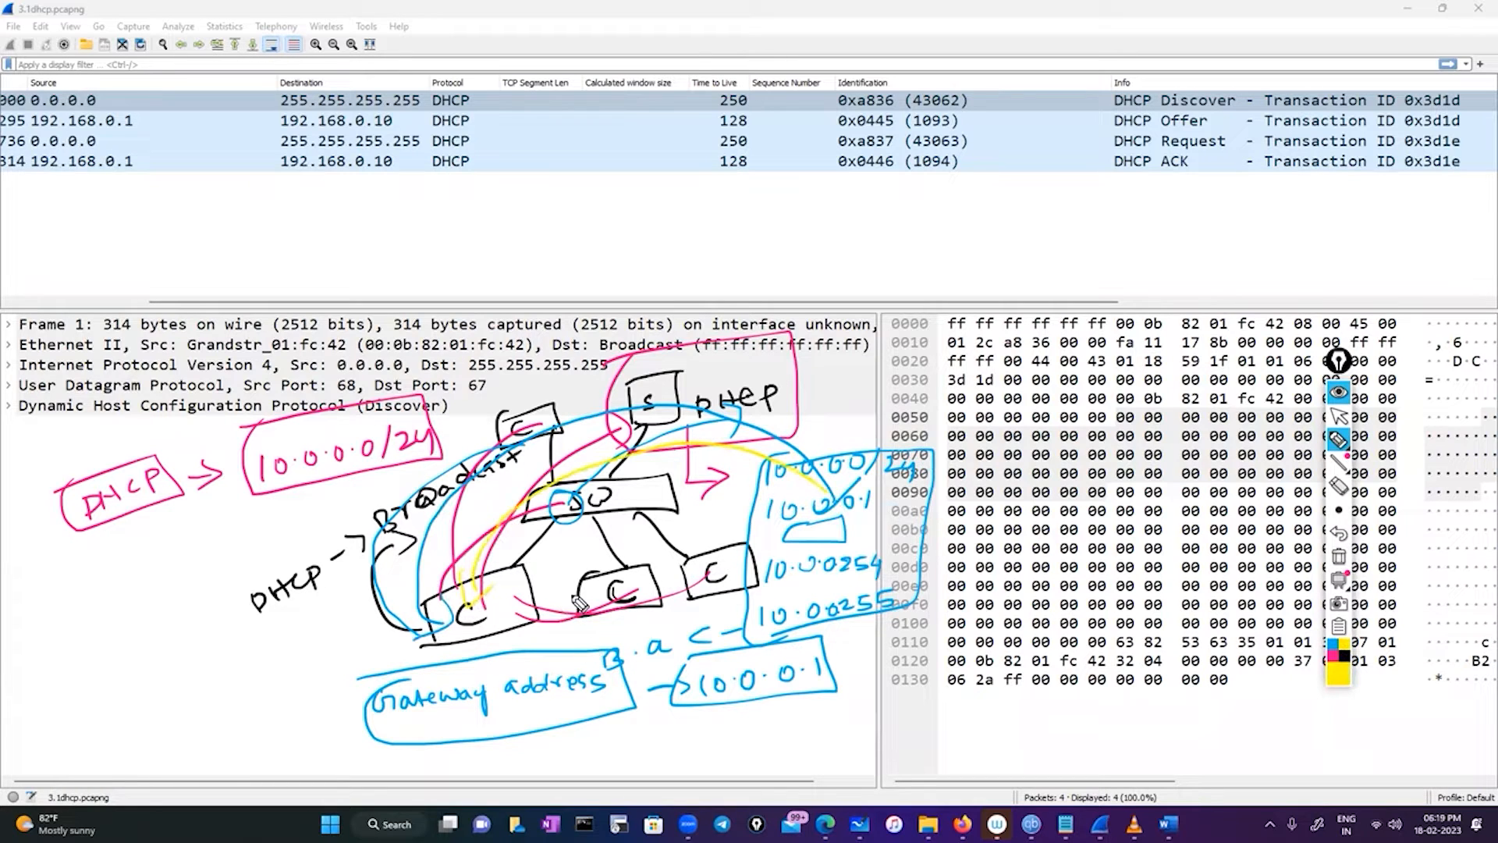
Step: Return to the normal pointer, open the DHCP Offer packet in its own window, and clear the screen annotations
left_click(1338, 416)
left_click(350, 123)
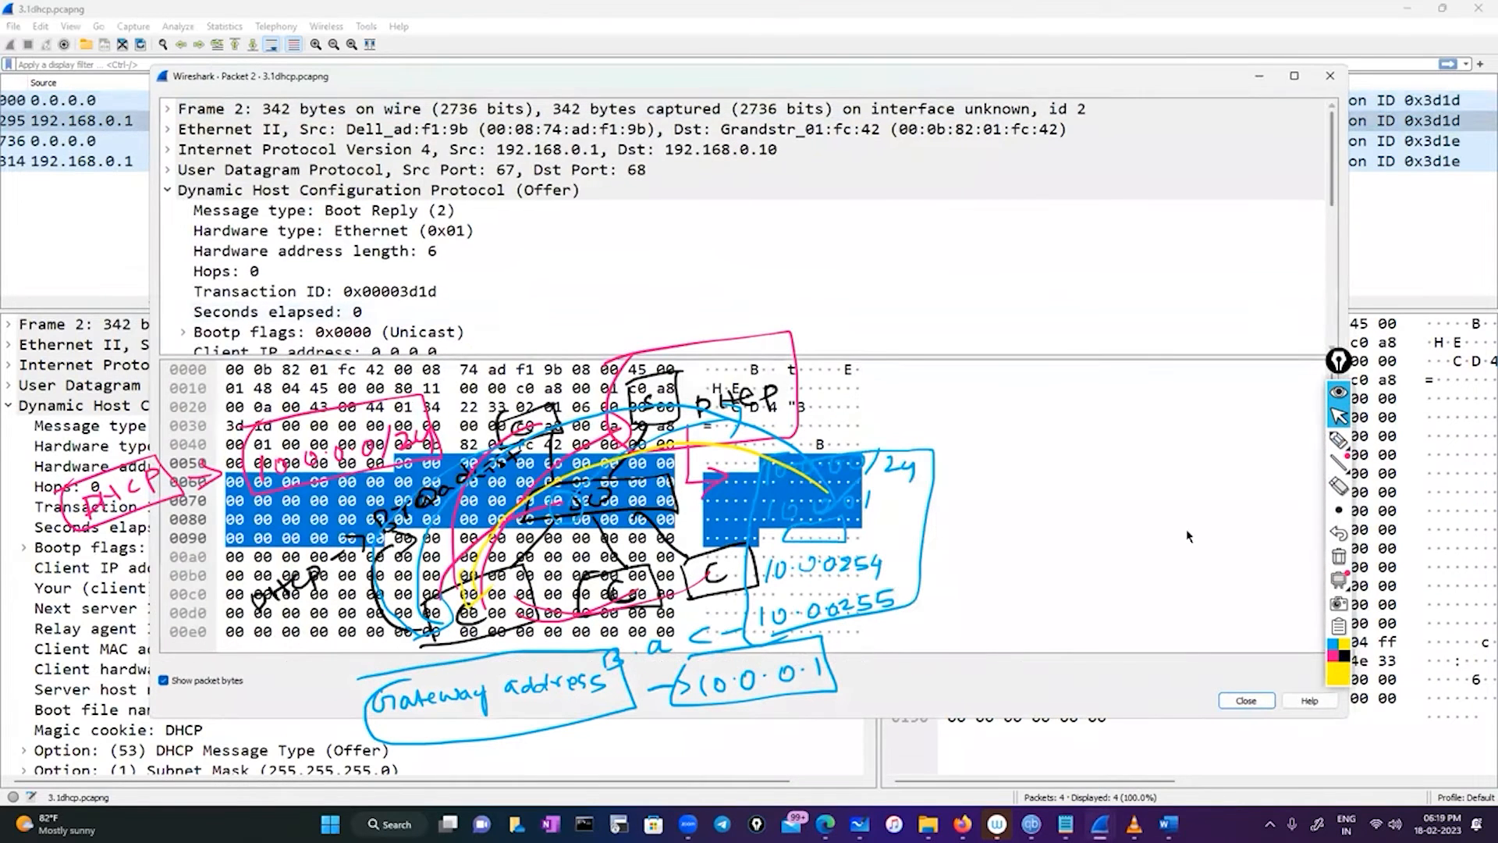
scroll(393, 224, "down", 2)
scroll(393, 223, "up", 2)
Step: Examine the Offer packet's message type, client IP address and "Your (client) IP address" fields
left_click(393, 219)
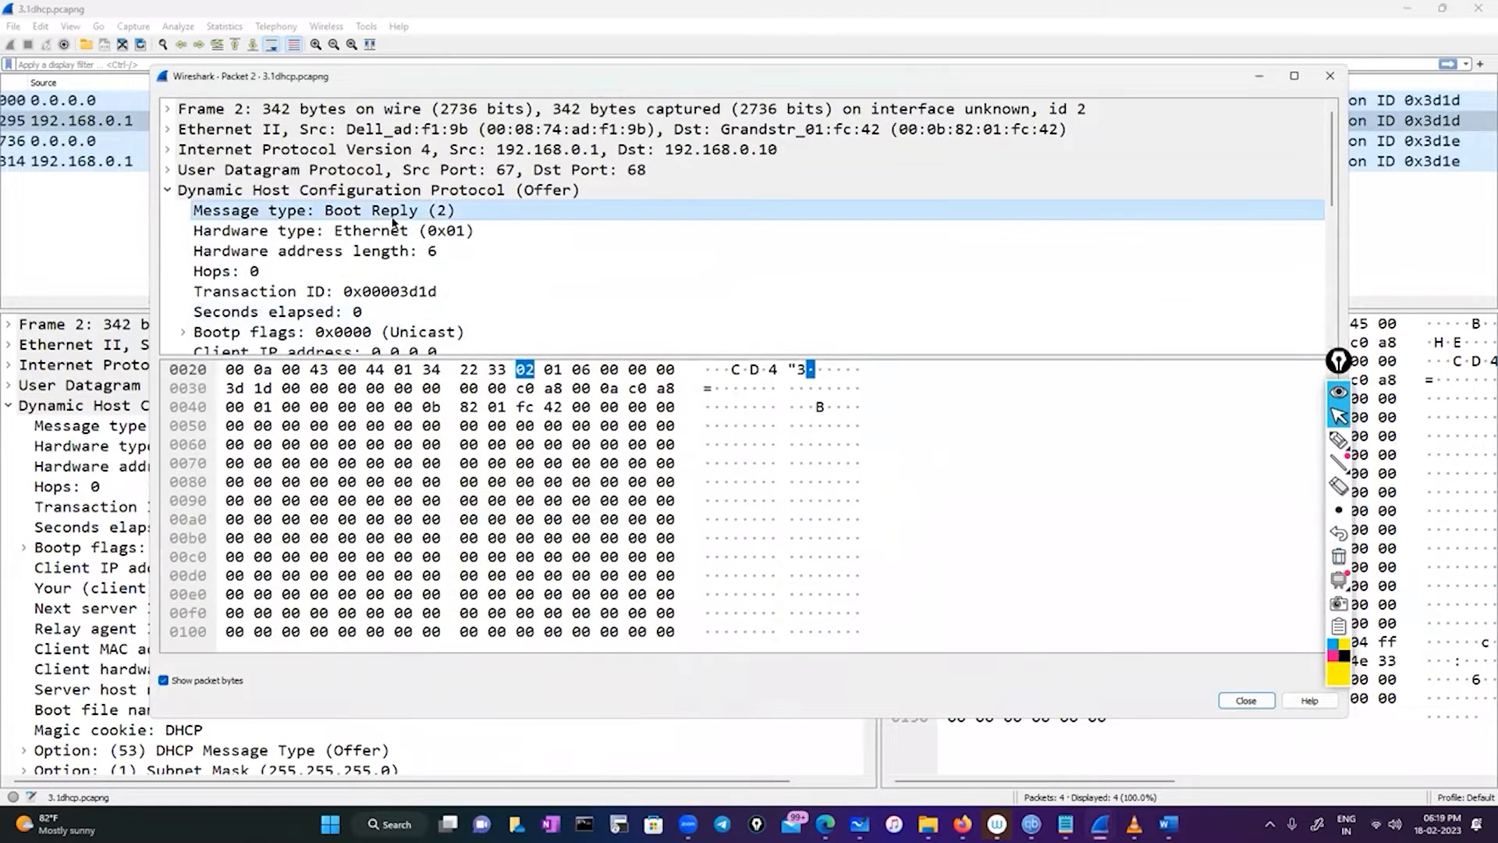
scroll(393, 224, "down", 2)
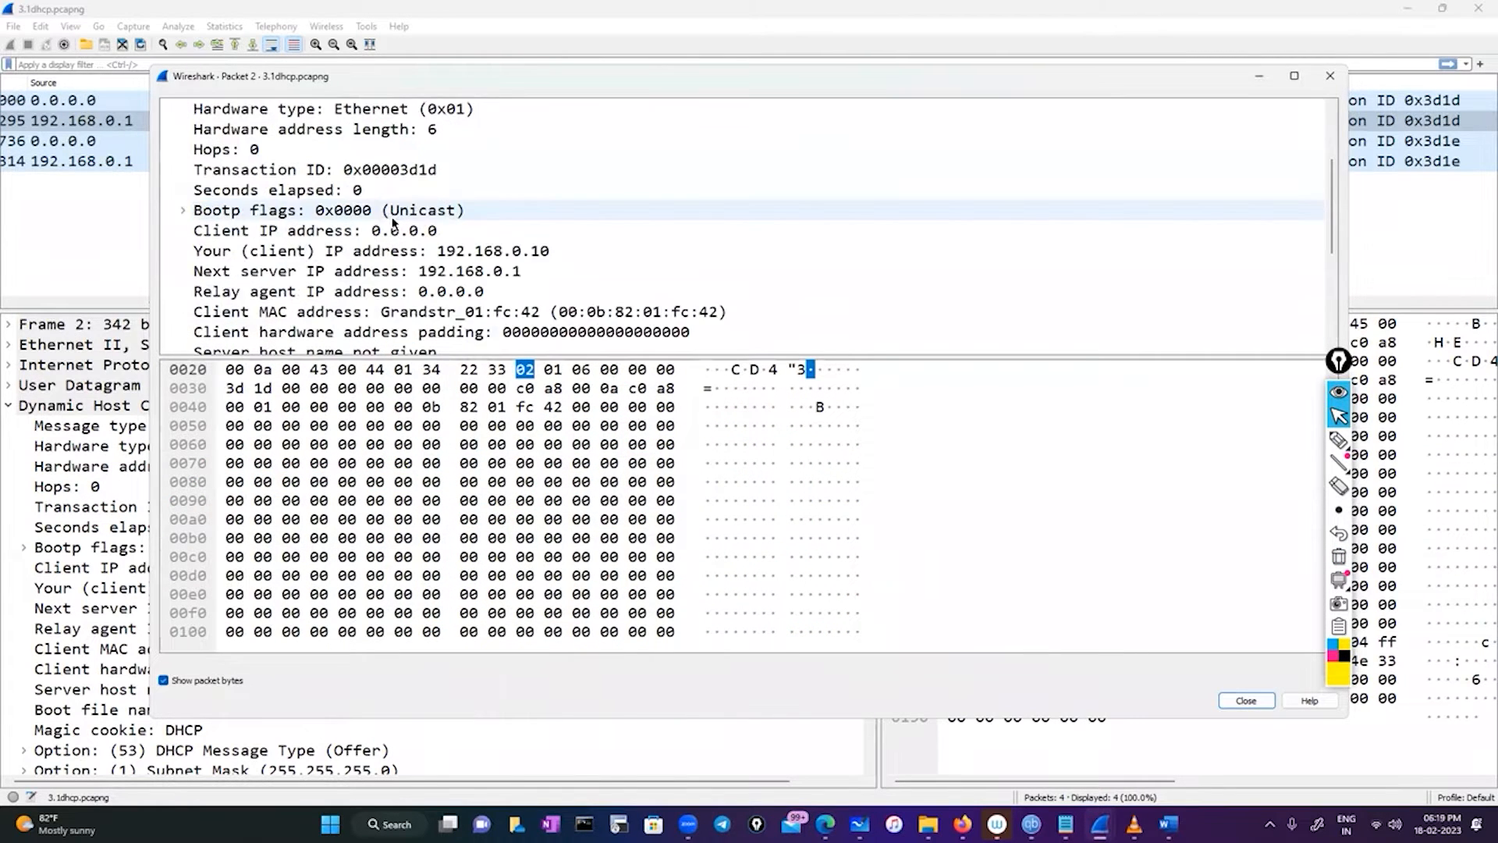
left_click(378, 232)
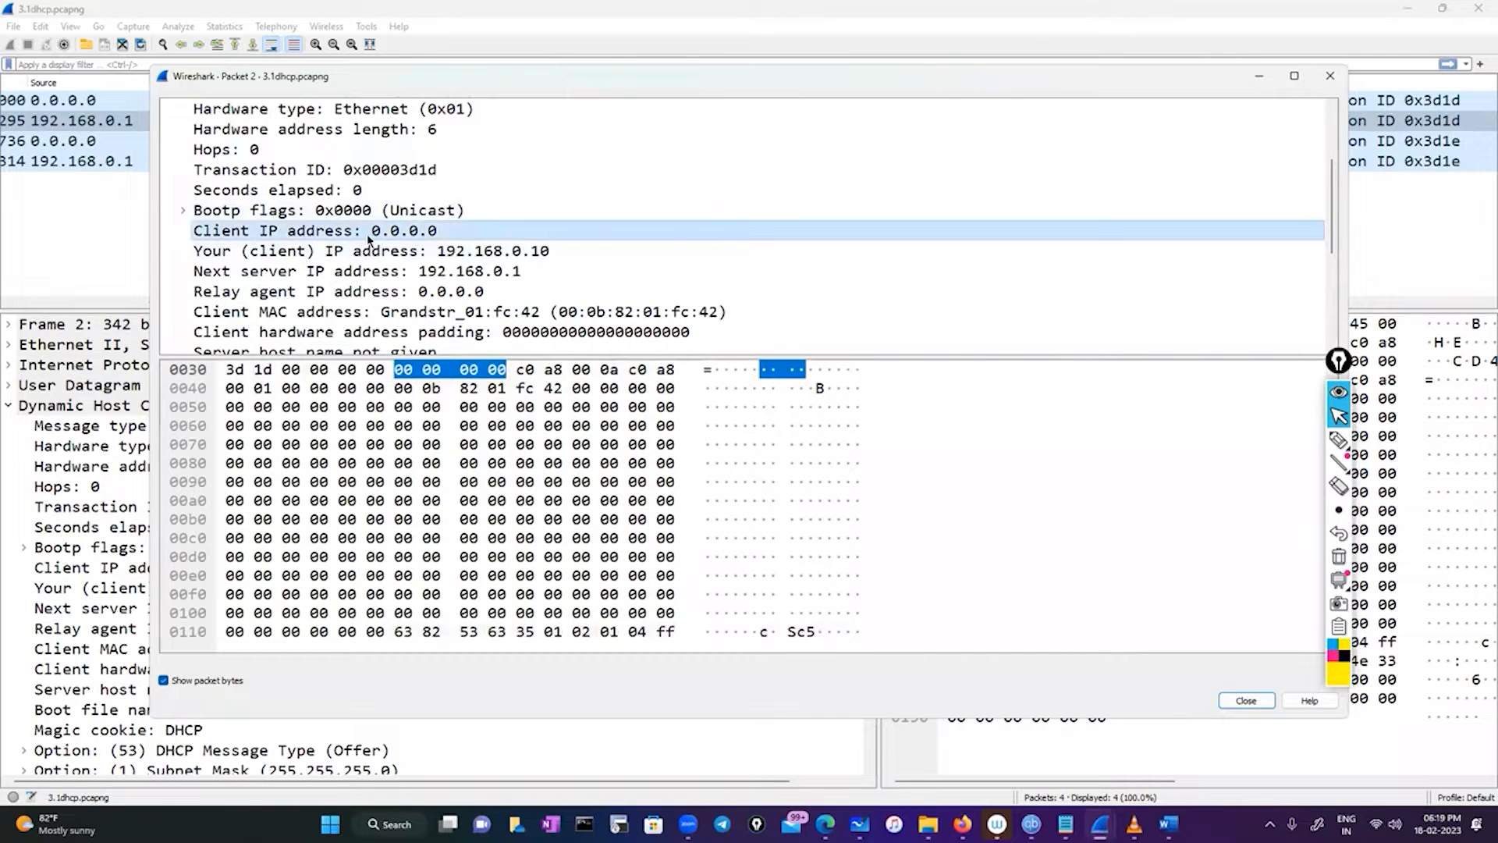
left_click(407, 253)
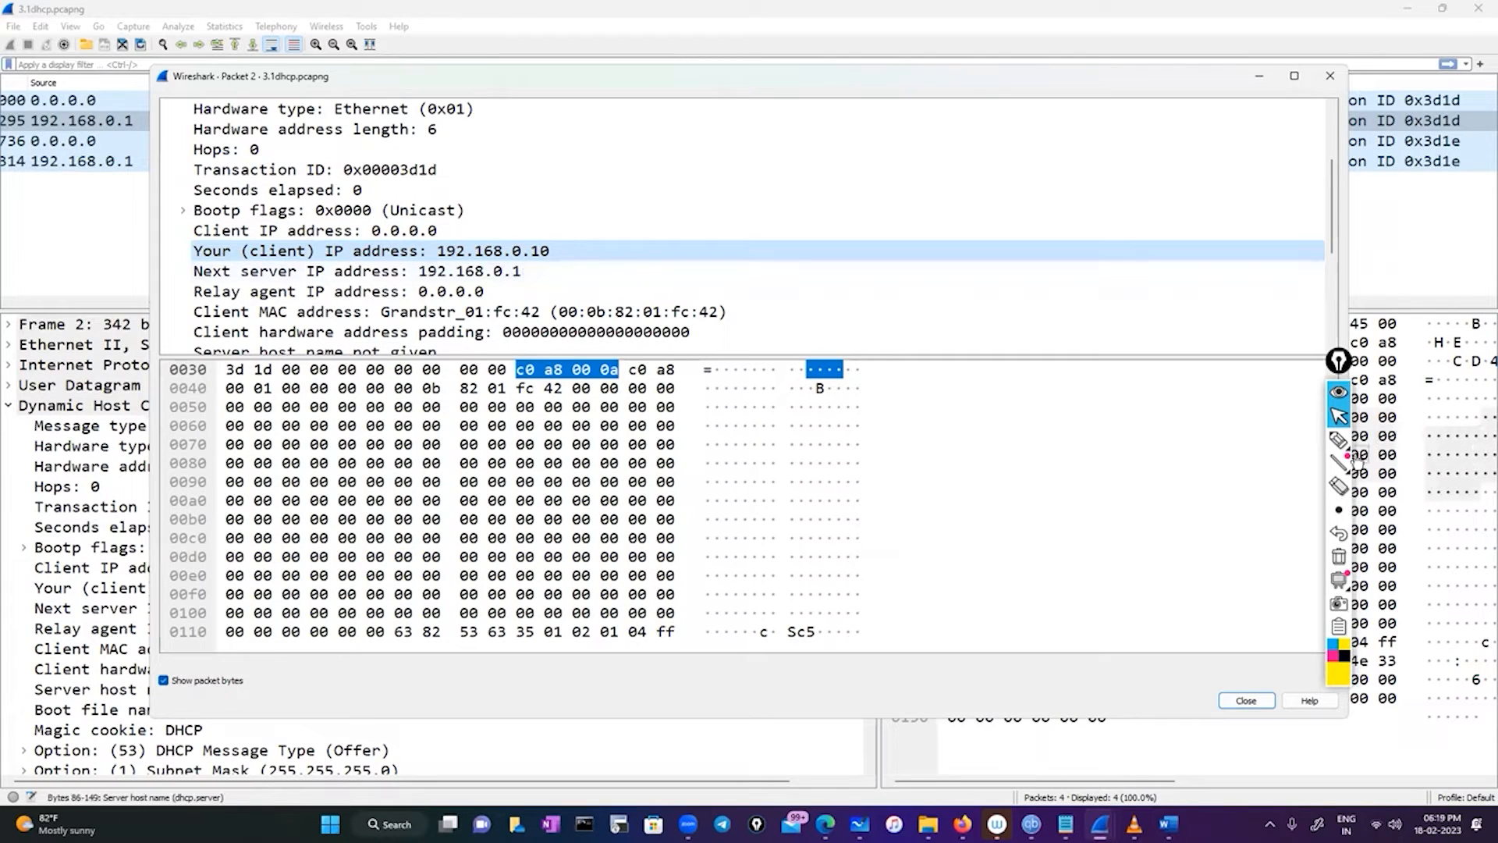
Step: Draw a yellow arrow beside "Your (client) IP address: 192.168.0.10" and circle the next server IP address 192.168.0.1
left_click(1332, 442)
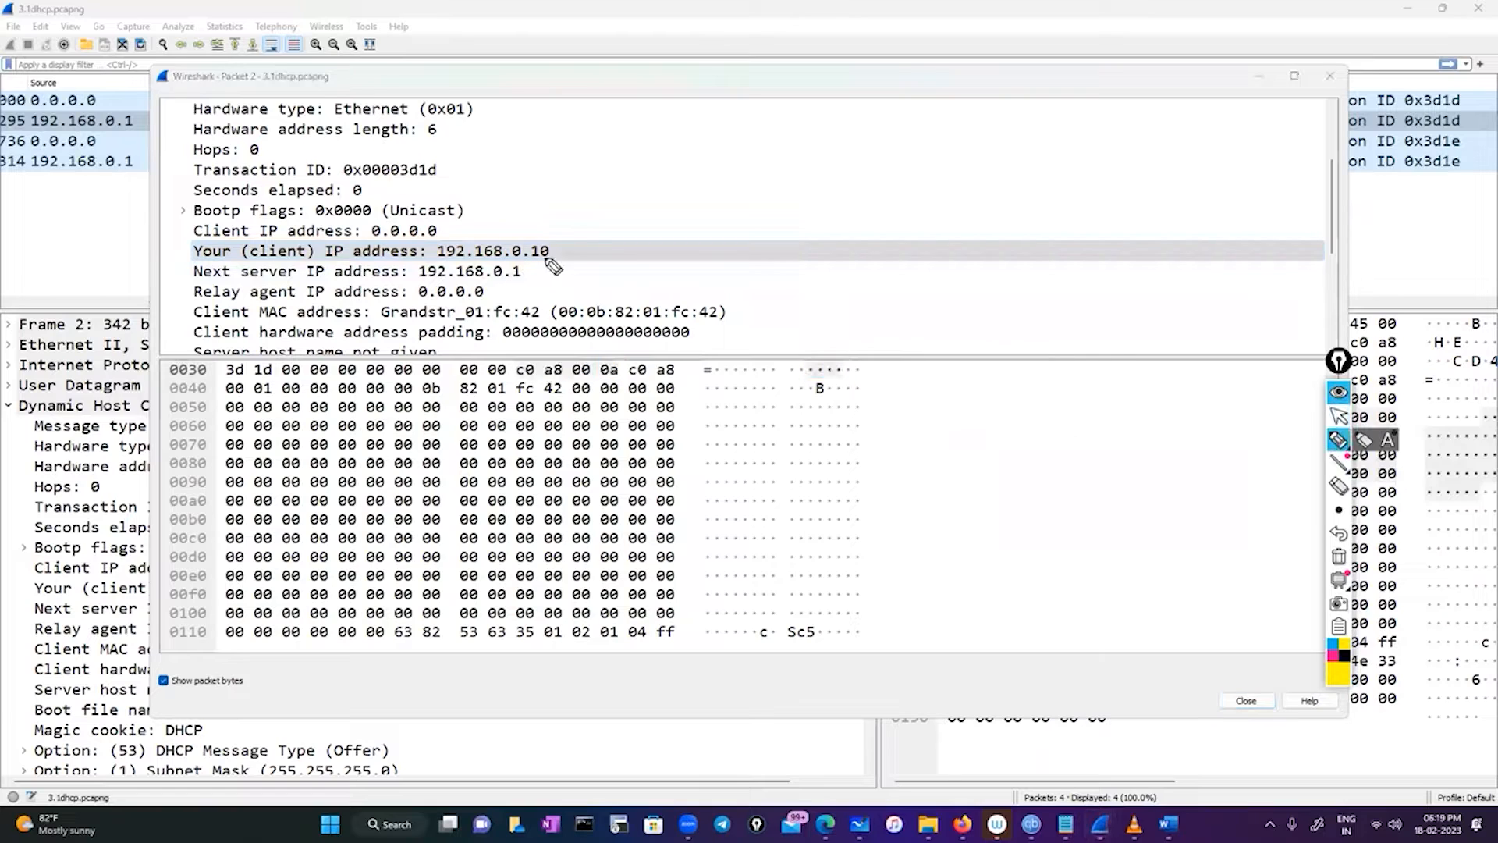
left_click_drag(572, 256, 611, 252)
left_click_drag(592, 232, 593, 268)
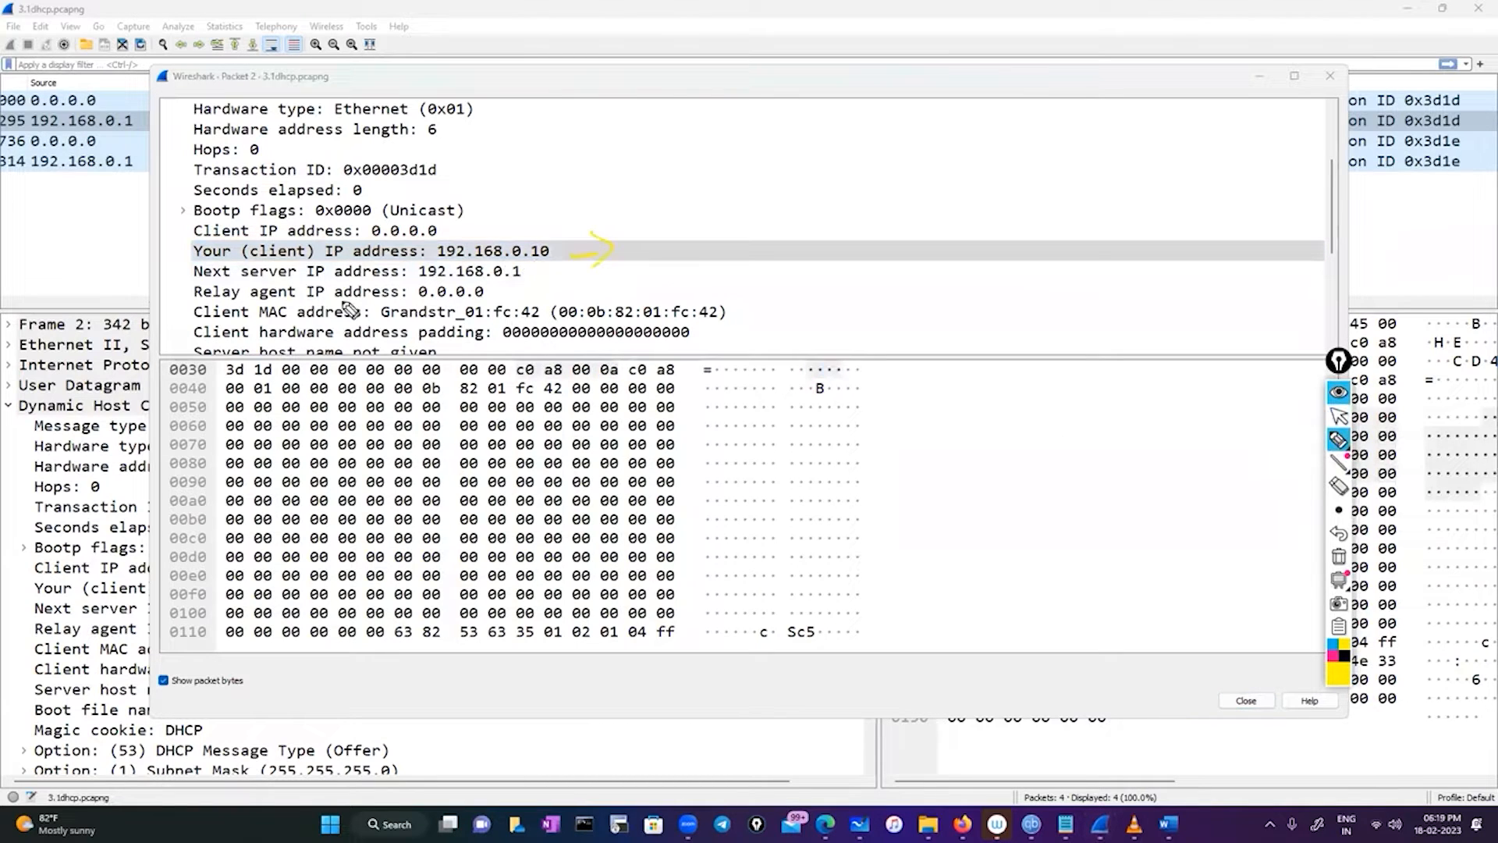
mouse_move(421, 289)
left_mouse_down()
mouse_move(531, 283)
mouse_move(421, 273)
left_mouse_up()
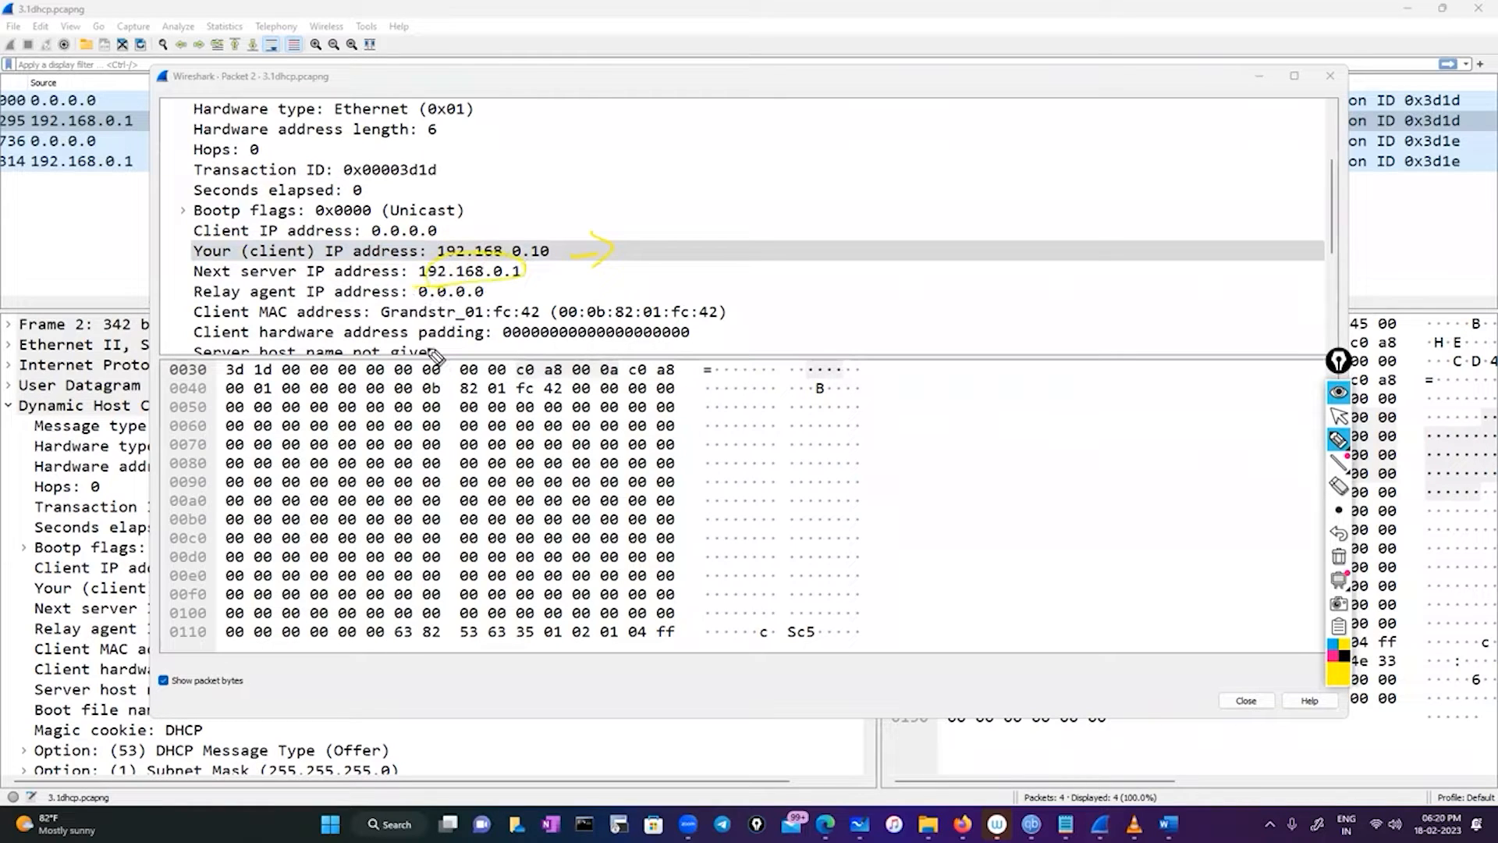
Step: Return to the normal pointer and examine the Offer packet's DHCP options, including subnet mask, renewal and rebinding times, lease time and server identifier
left_click(1339, 416)
scroll(550, 316, "down", 2)
scroll(544, 315, "down", 1)
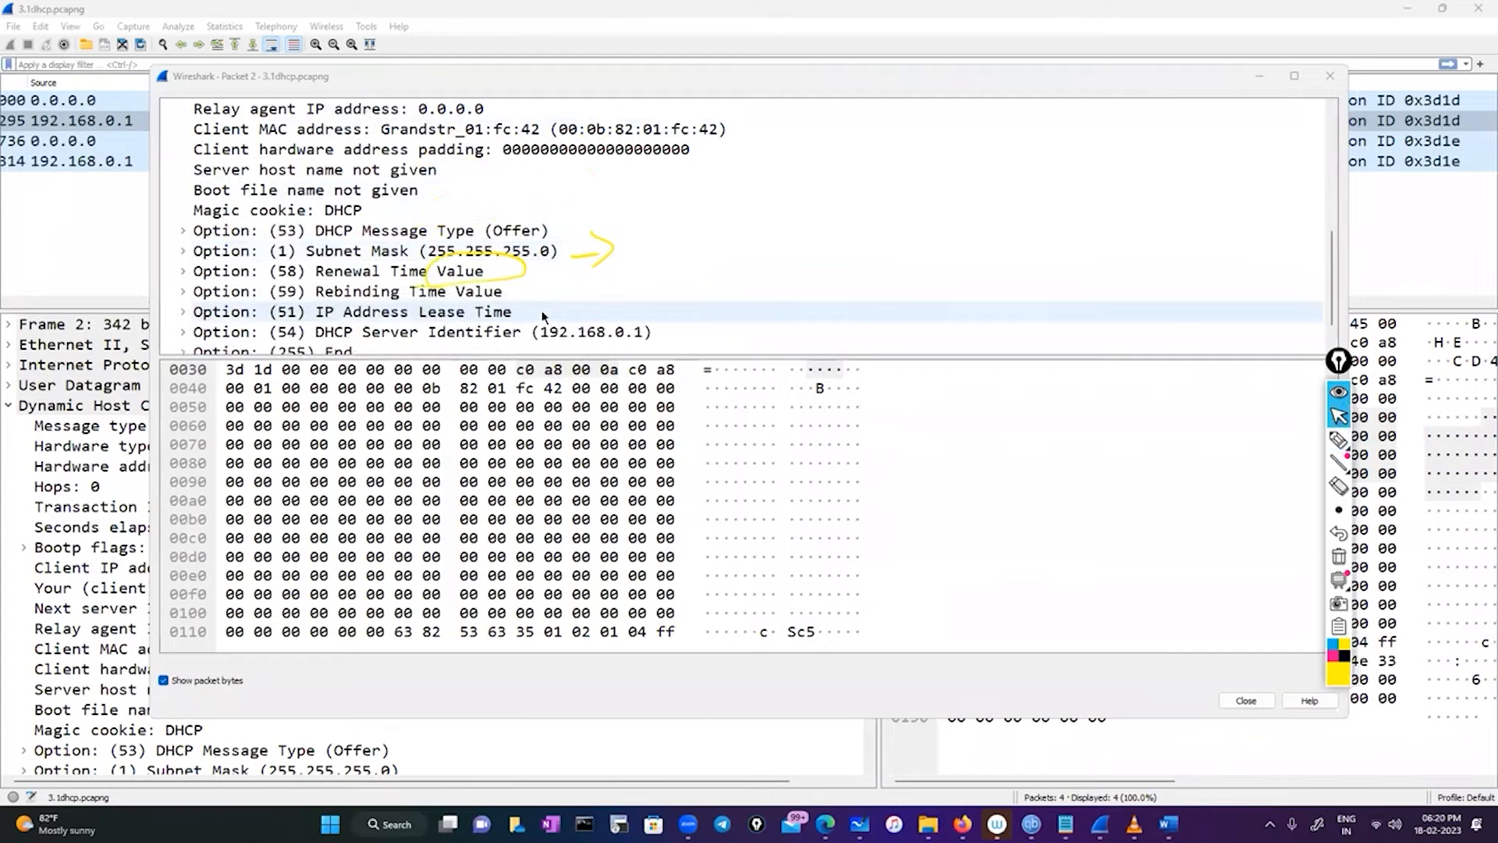
scroll(544, 315, "down", 1)
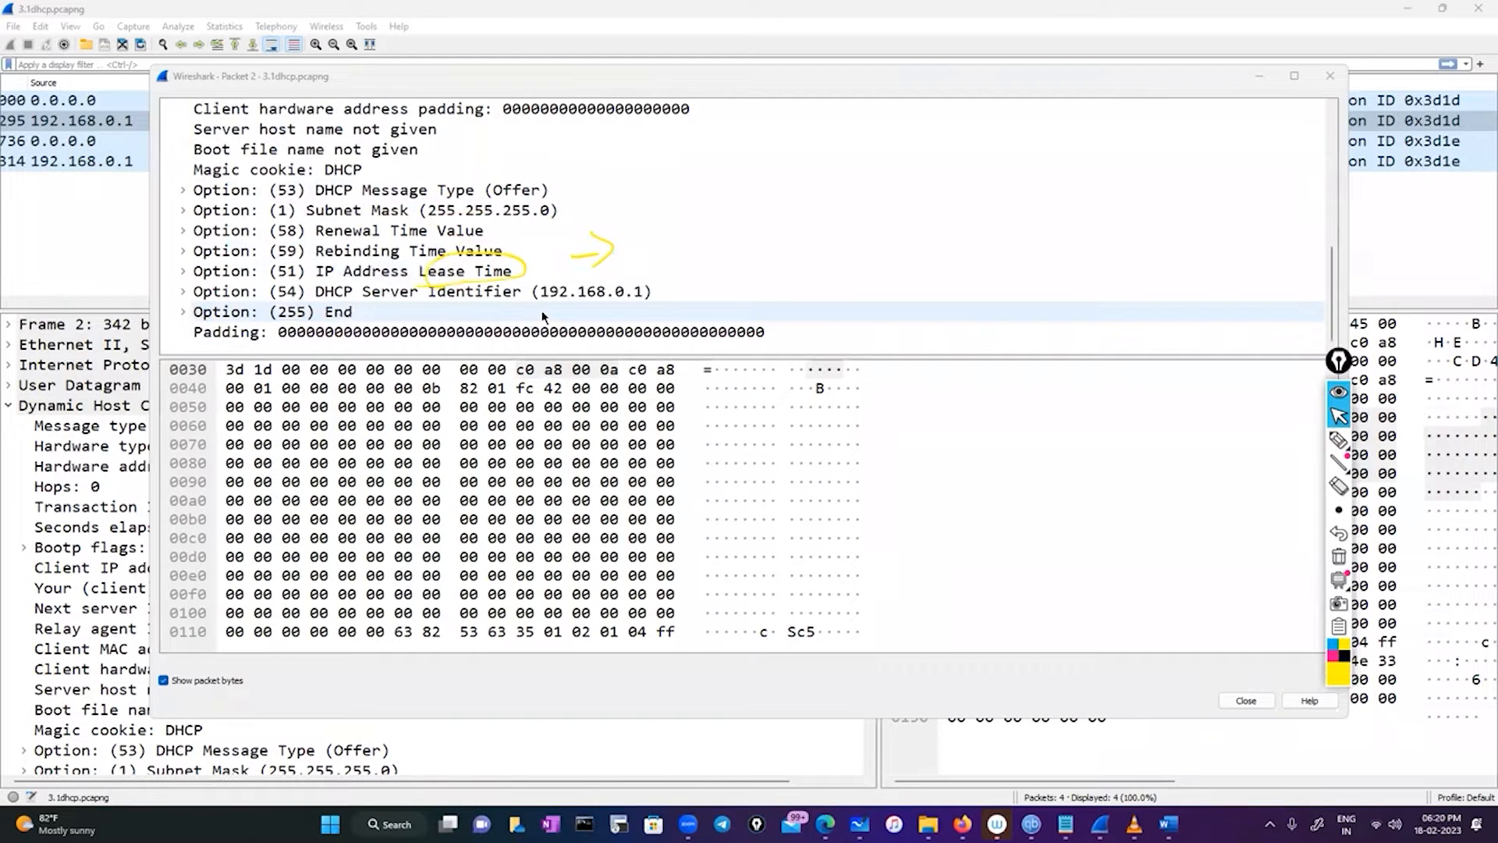
scroll(542, 311, "up", 1)
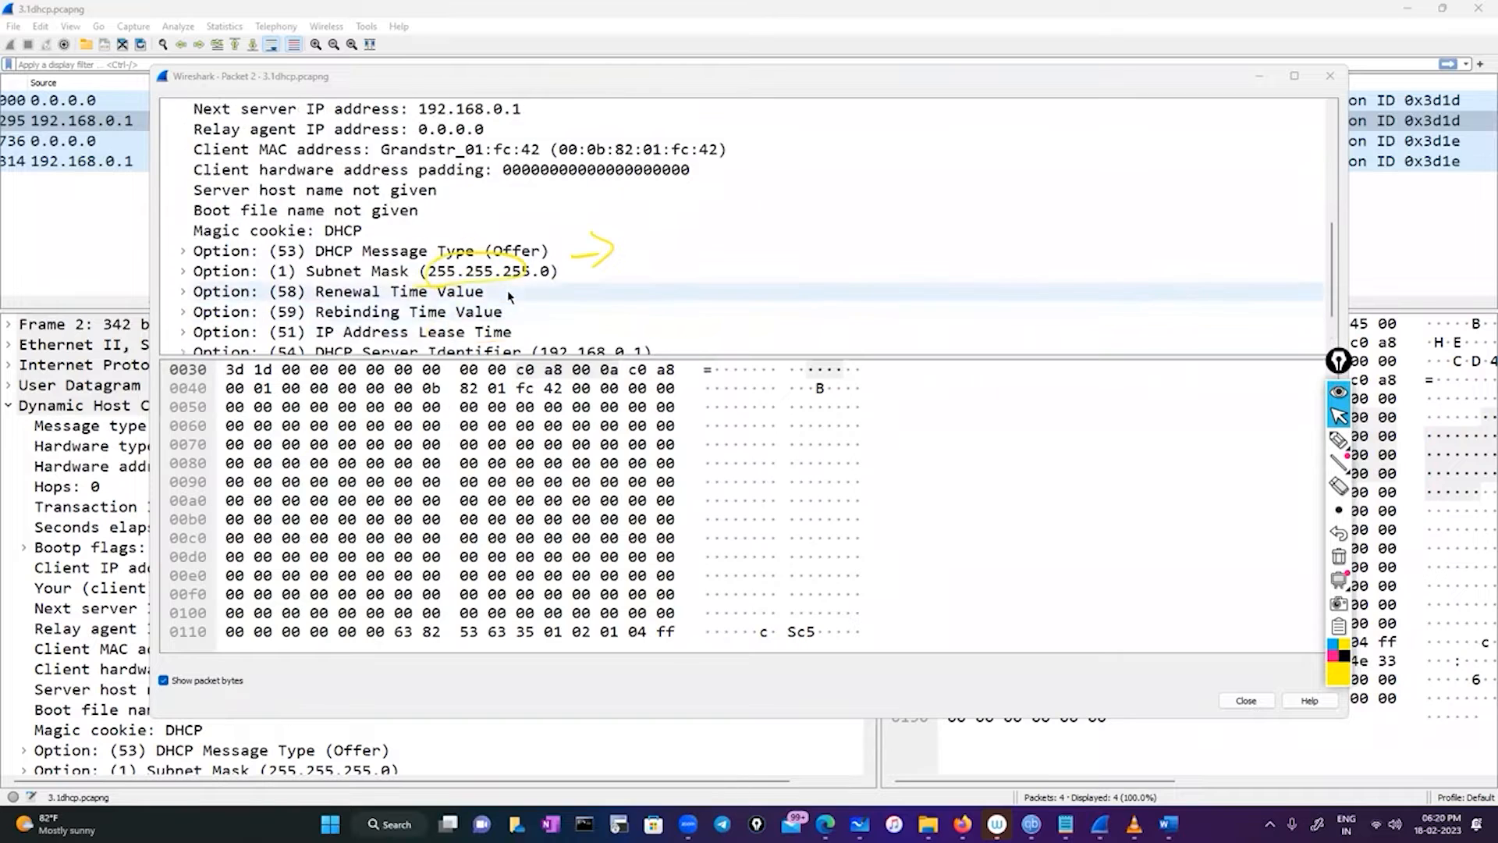
scroll(507, 290, "up", 2)
scroll(509, 295, "down", 2)
scroll(508, 295, "down", 1)
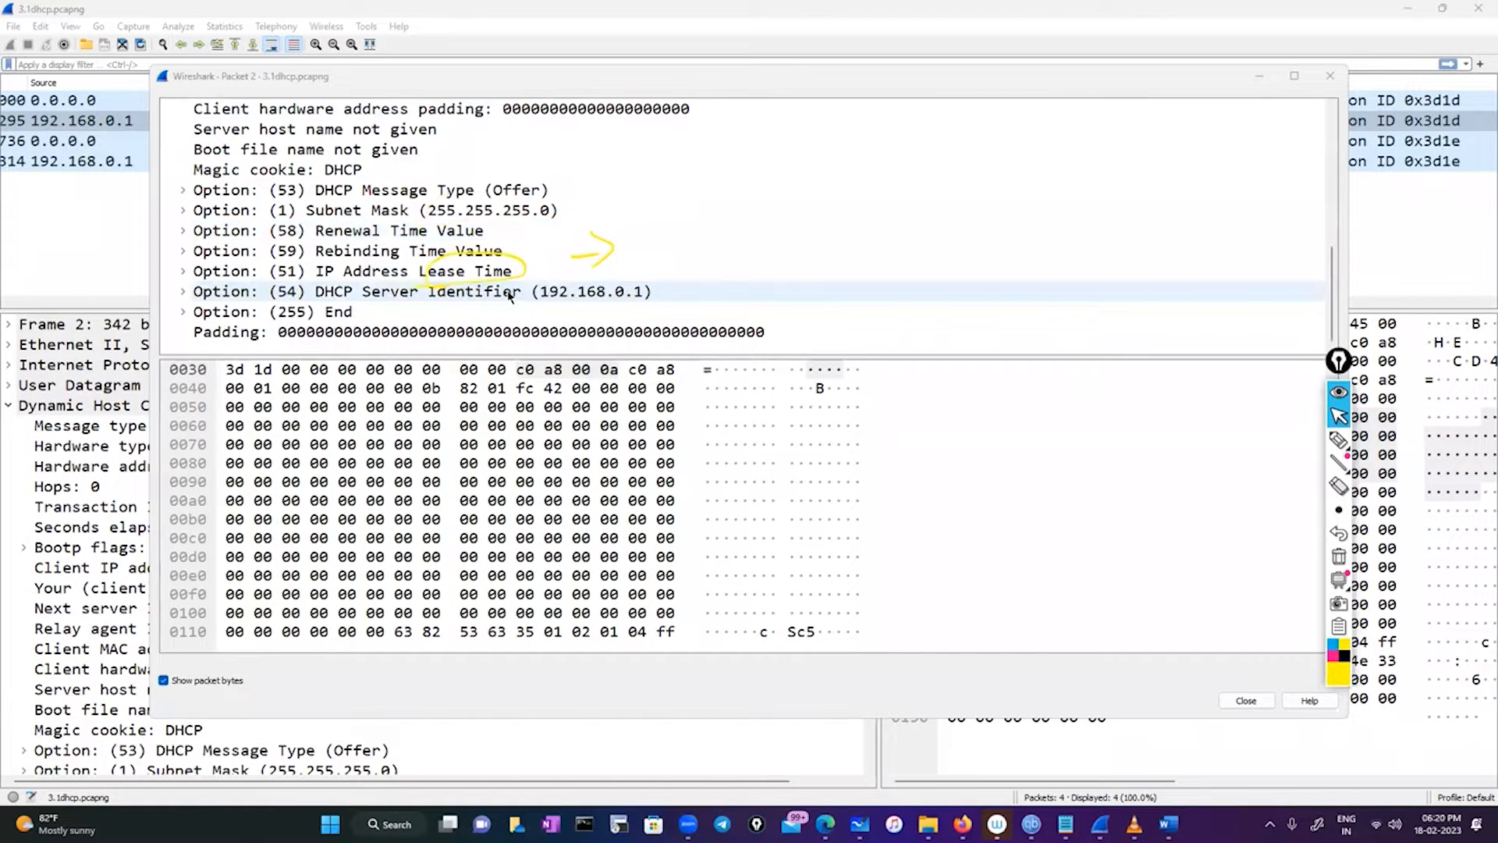
scroll(509, 295, "up", 1)
scroll(503, 294, "down", 1)
scroll(499, 277, "up", 1)
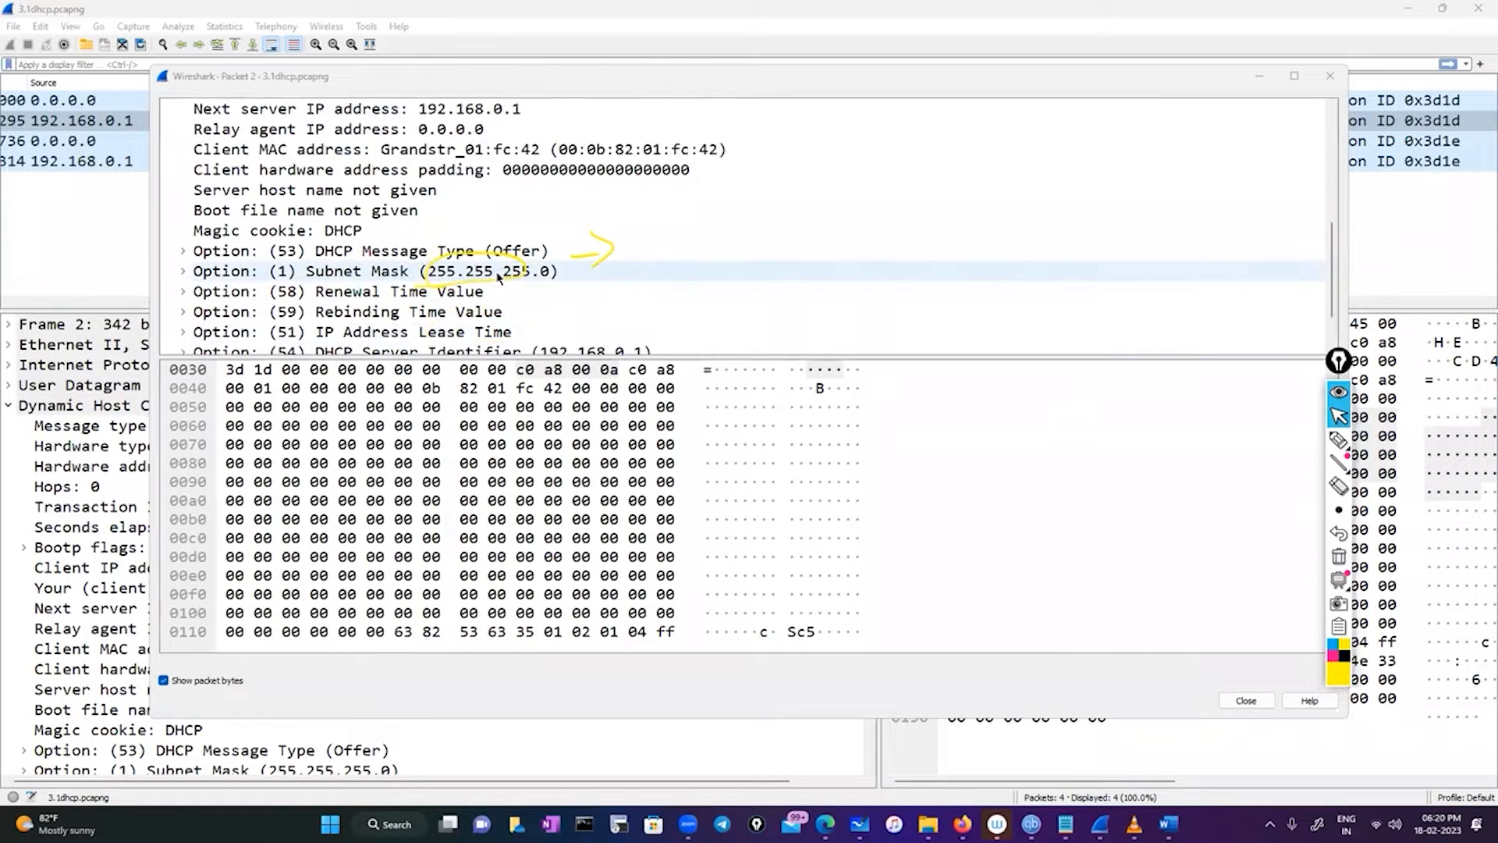
scroll(430, 278, "down", 1)
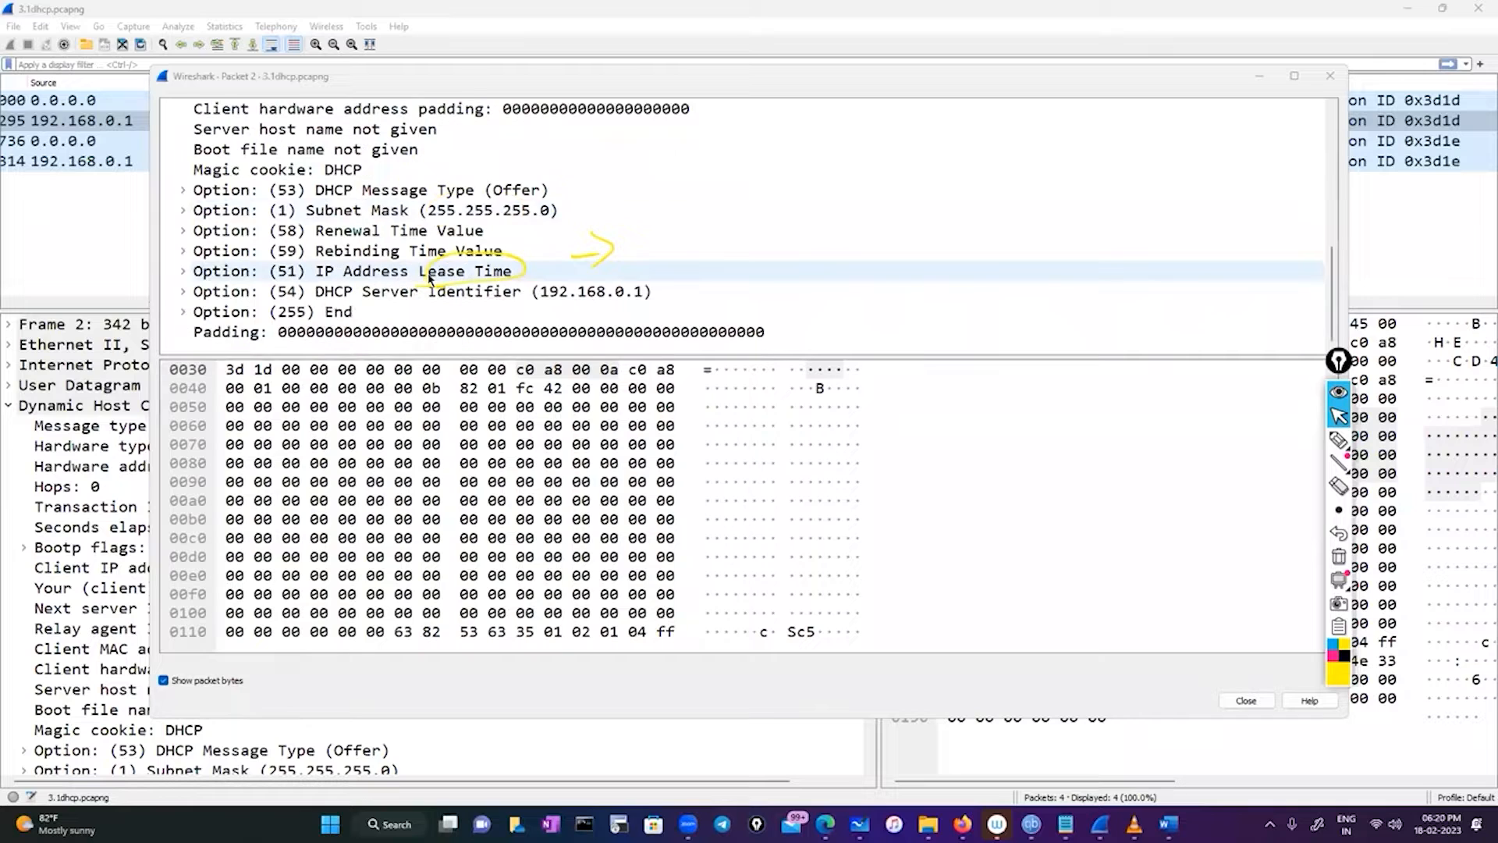
Step: Expand the Offer packet's User Datagram Protocol section, examine its source and destination ports, and close the packet window
scroll(430, 278, "up", 3)
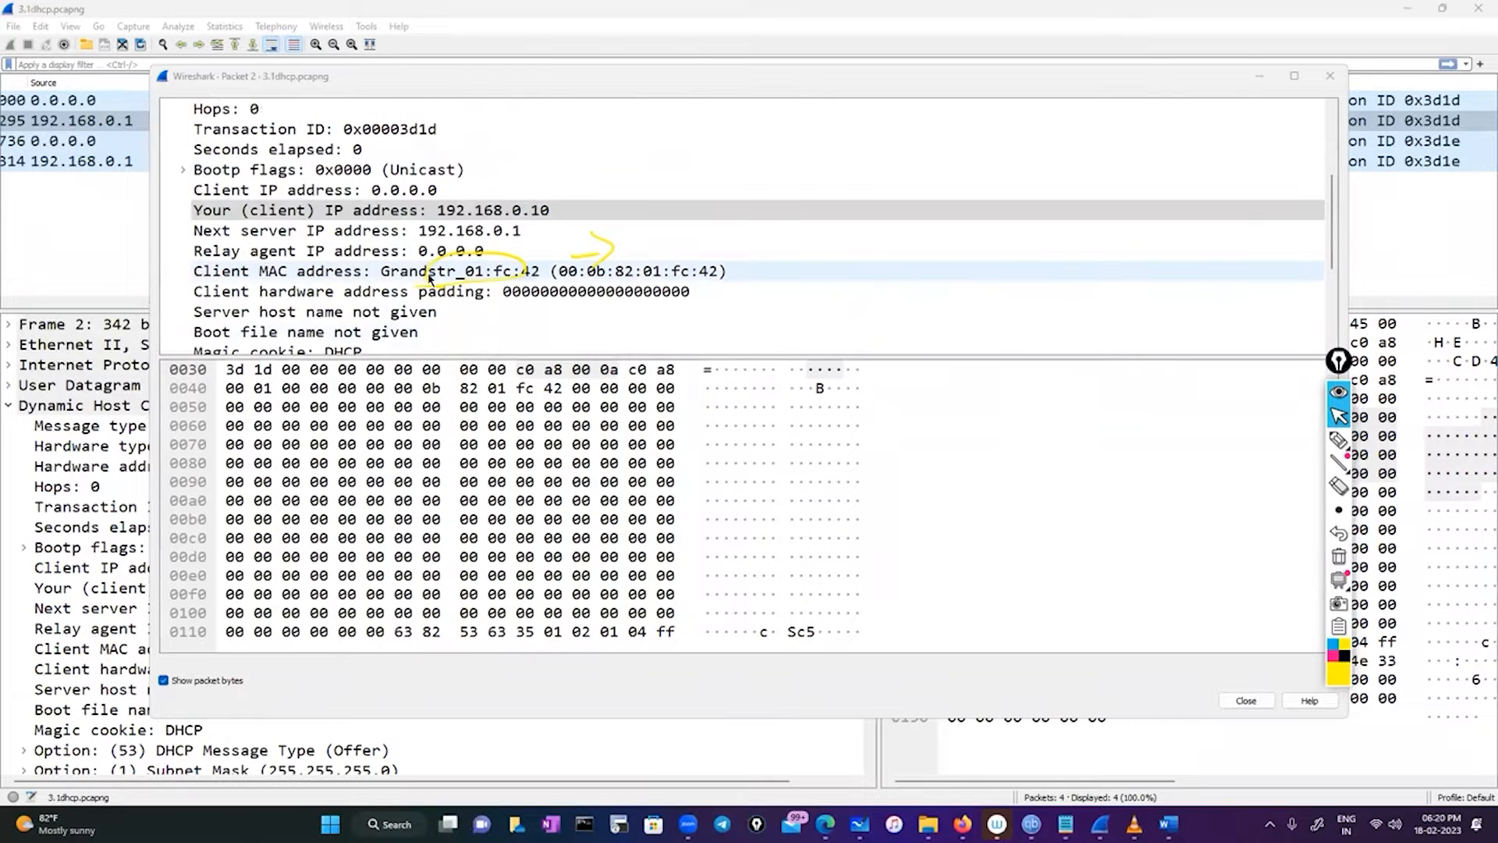
scroll(430, 278, "up", 3)
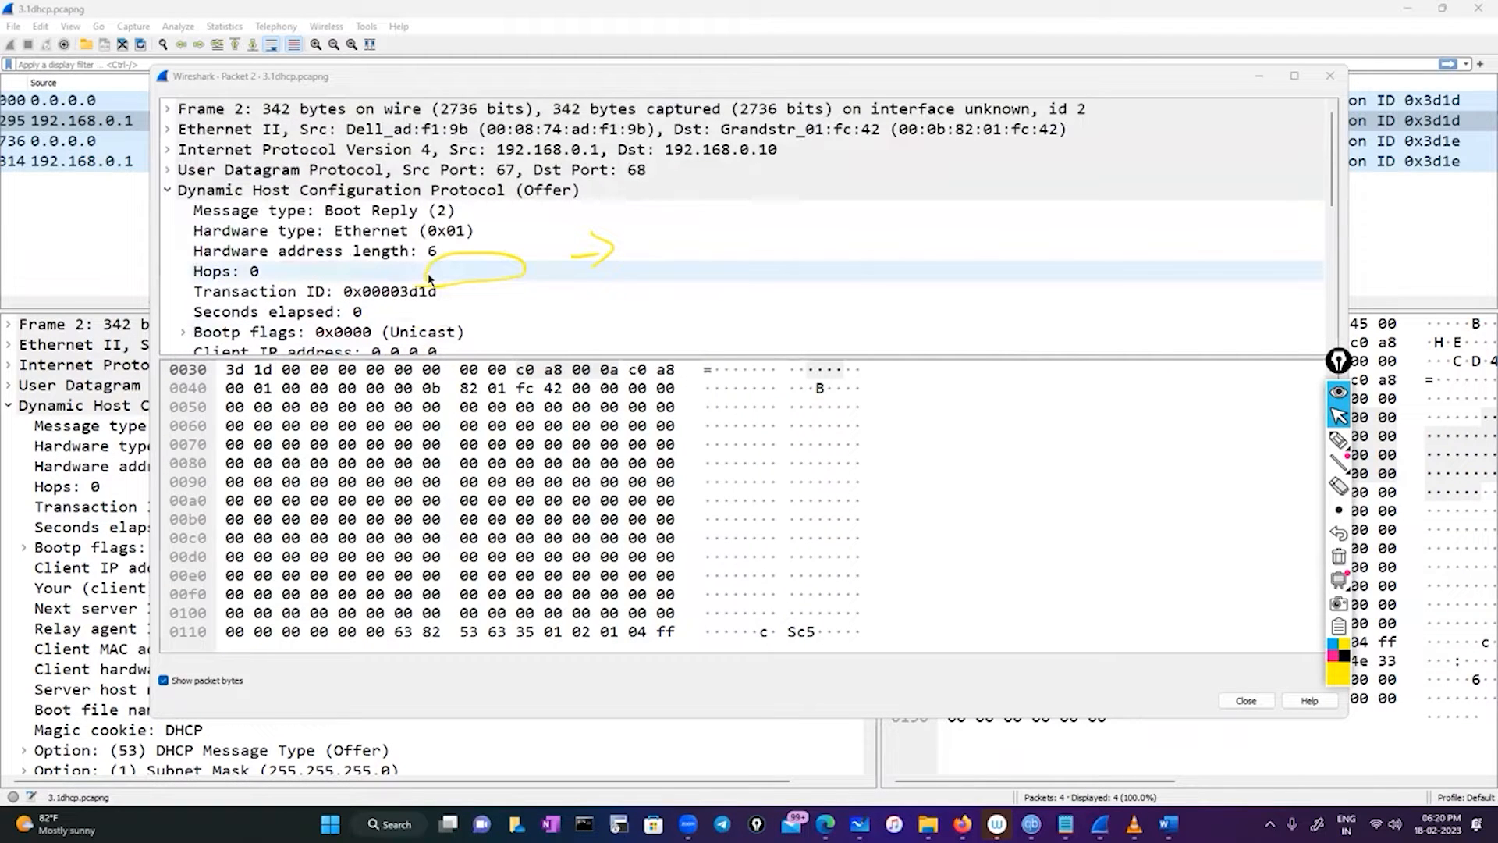
left_click(166, 172)
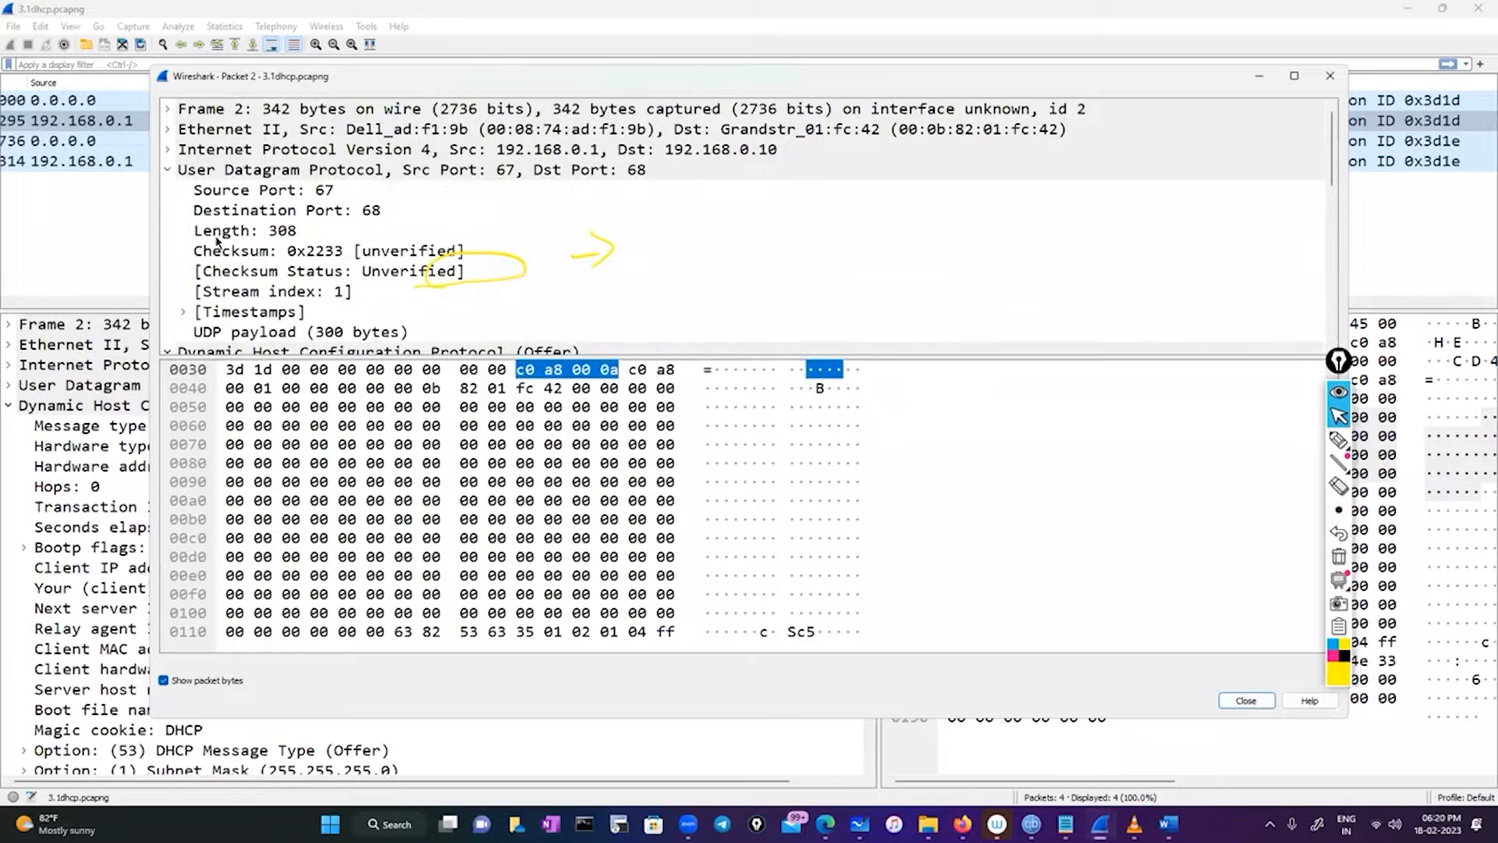
scroll(221, 252, "down", 1)
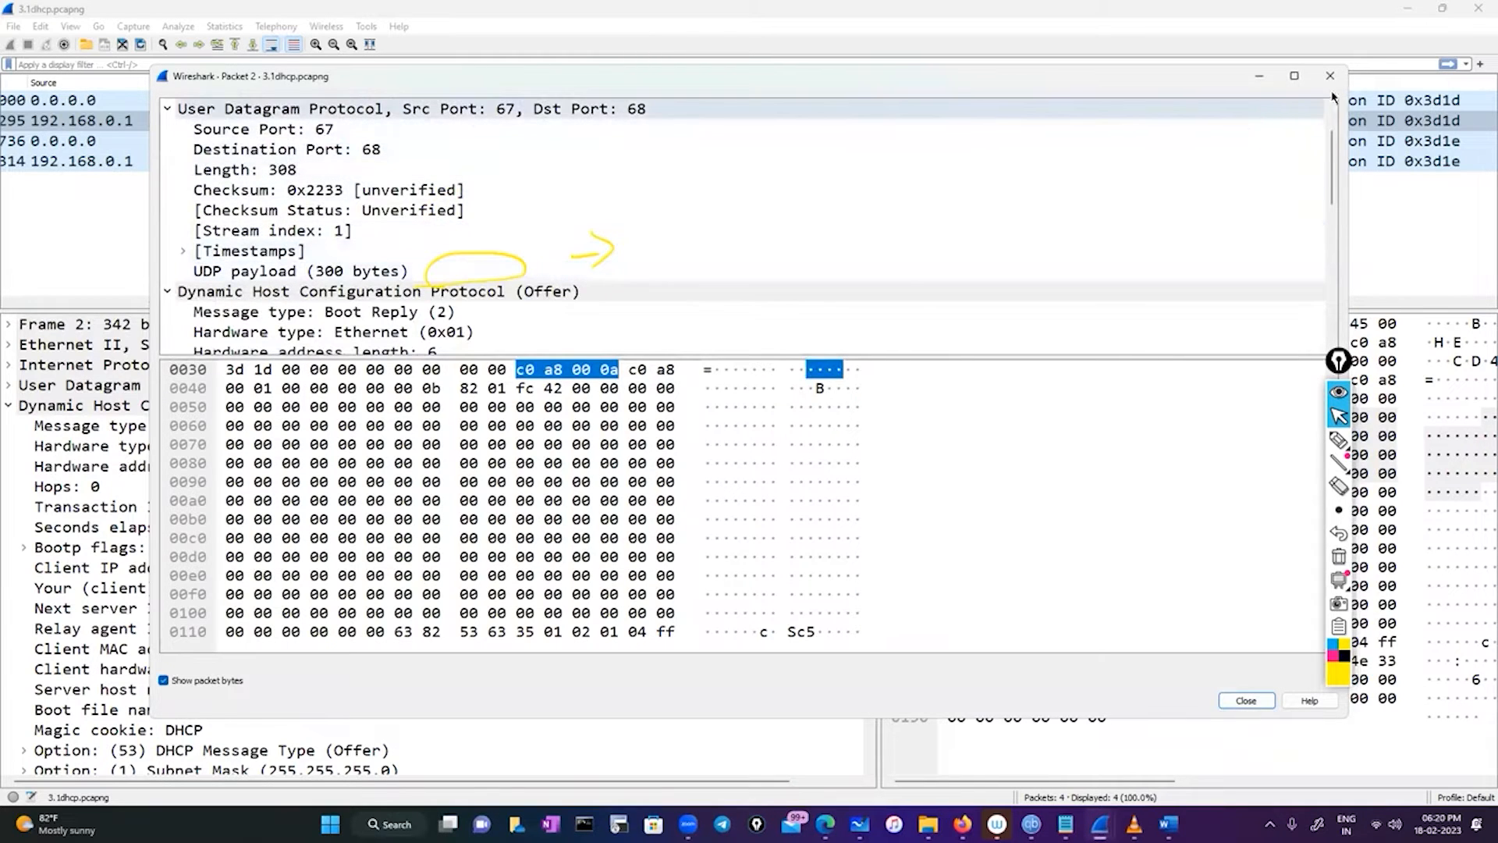
key("Escape")
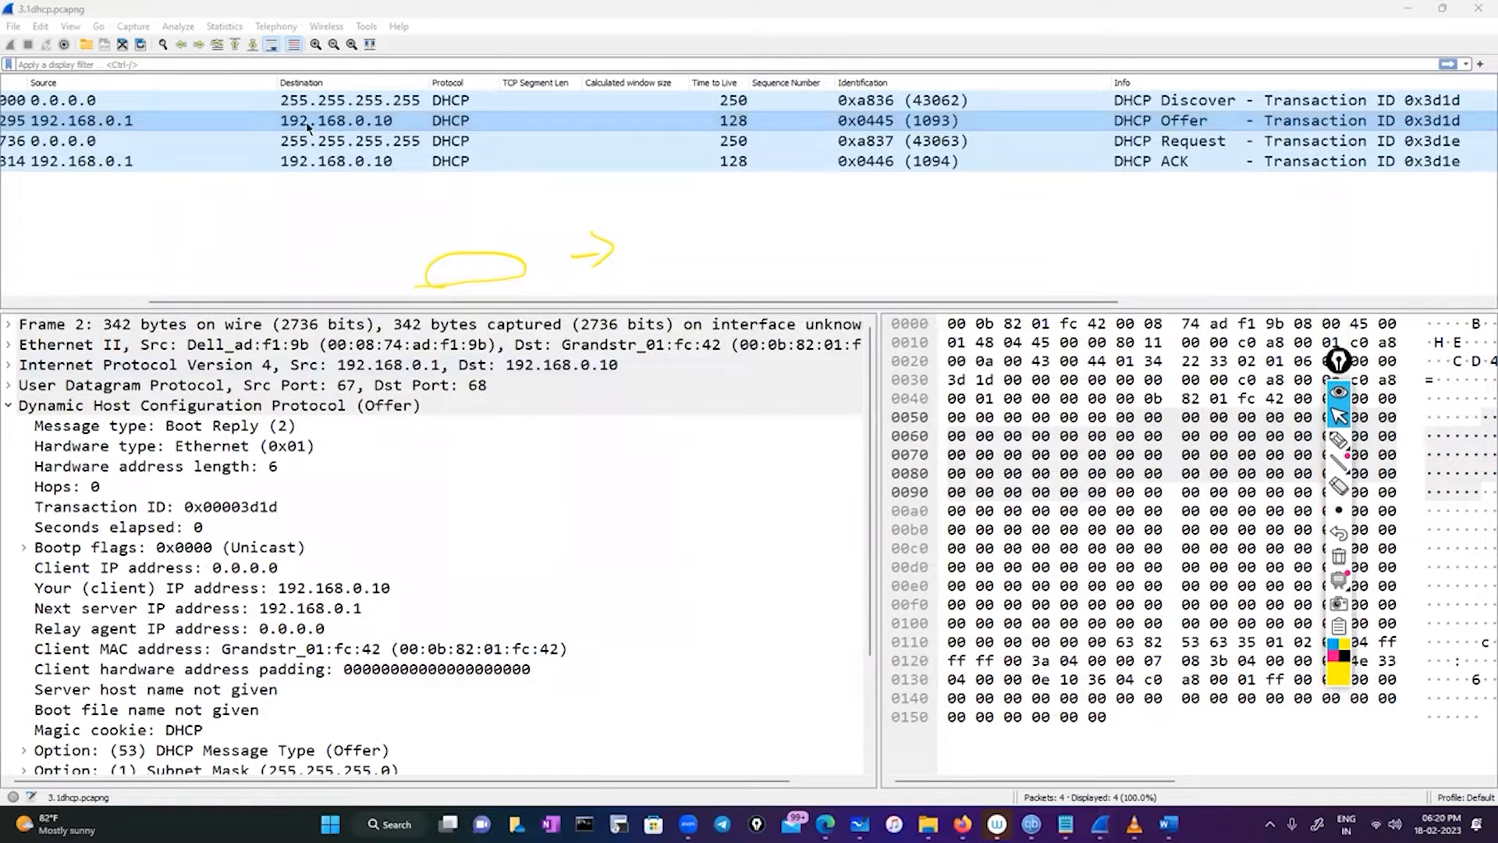
Step: Open the DHCP Request packet in its own window, examine its client address fields and DHCP options, and close it
left_click_drag(292, 302, 185, 302)
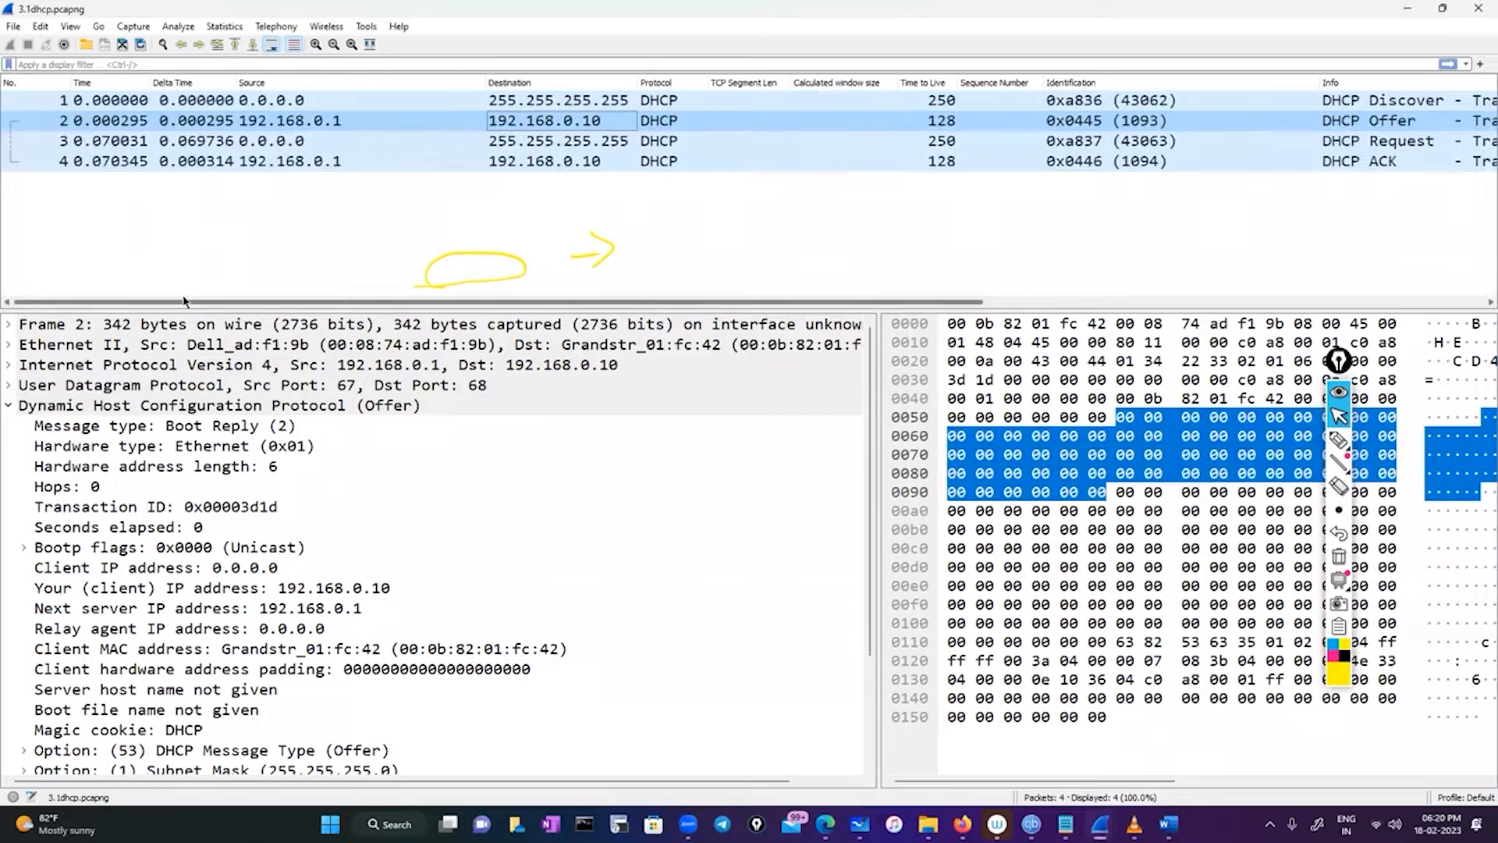
double_click(298, 148)
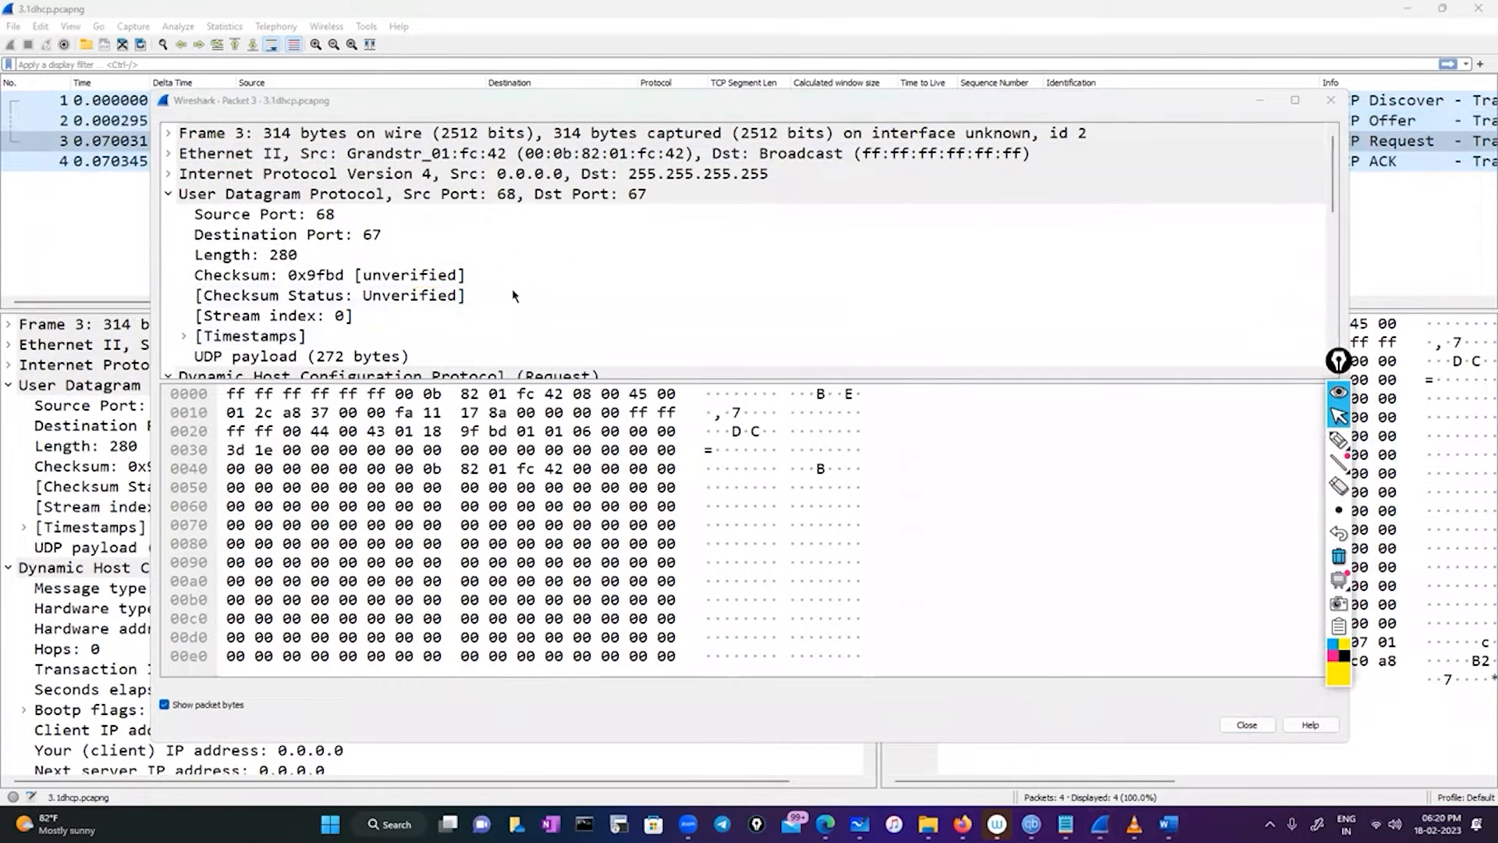
scroll(398, 275, "down", 2)
left_click(398, 274)
scroll(396, 277, "down", 3)
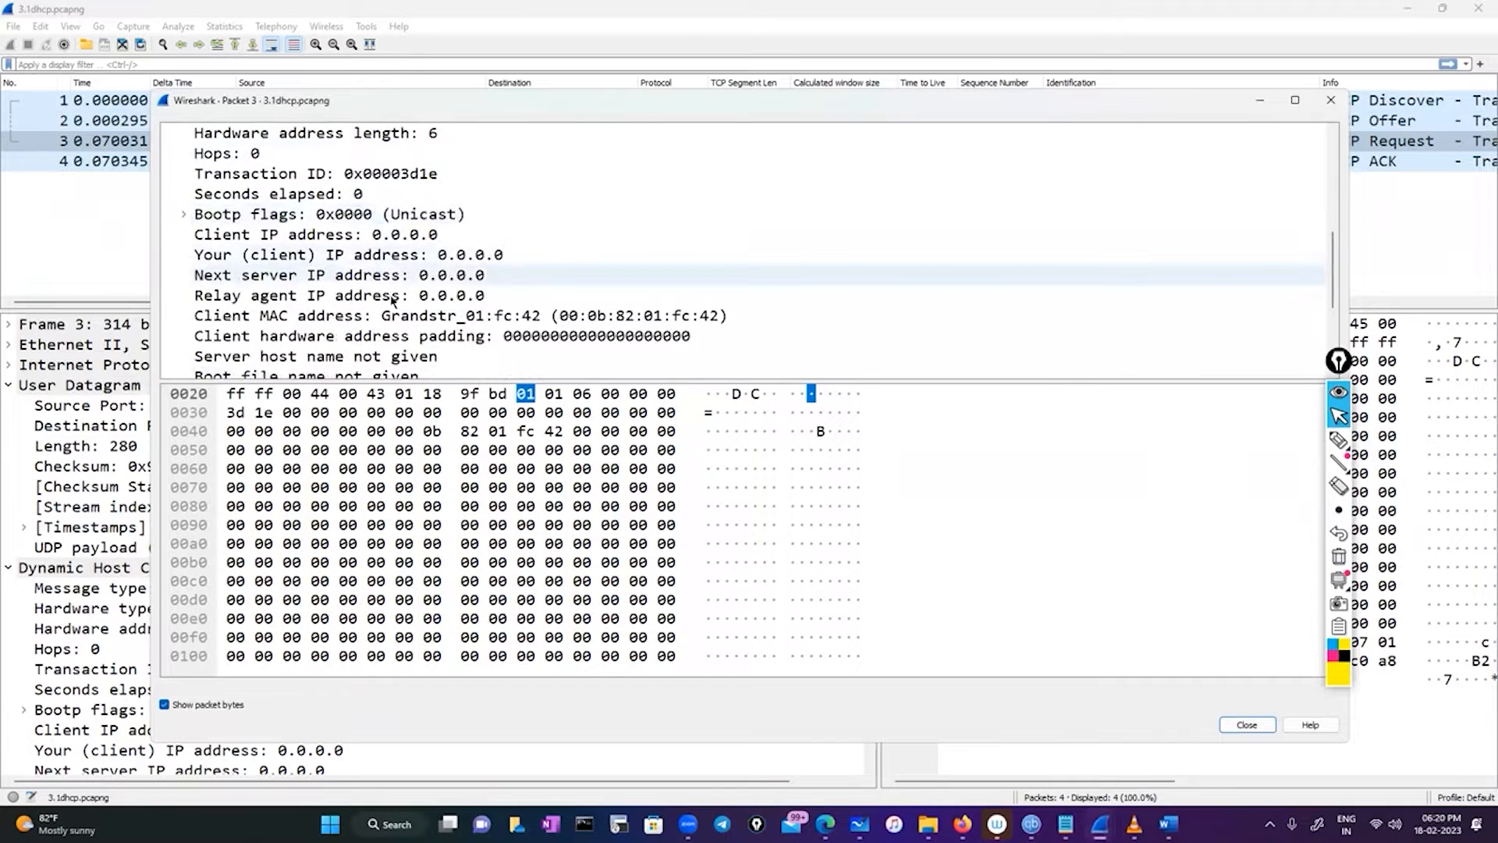
scroll(392, 296, "down", 2)
scroll(392, 301, "down", 1)
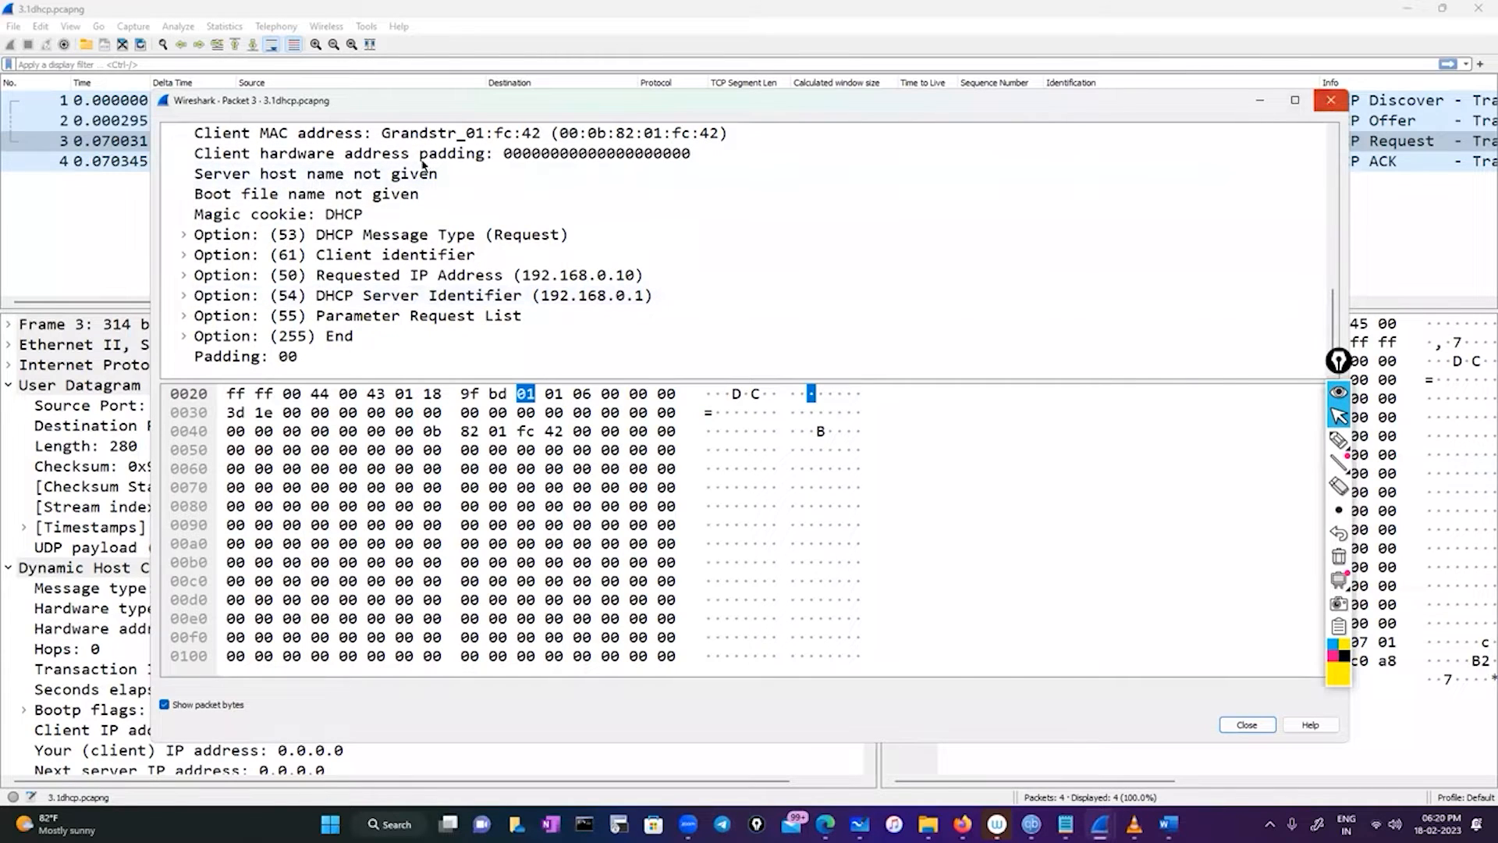
key("Escape")
Step: Open the DHCP ACK packet in its own window, examine "Your (client) IP address" and the DHCP options, and close it
double_click(244, 161)
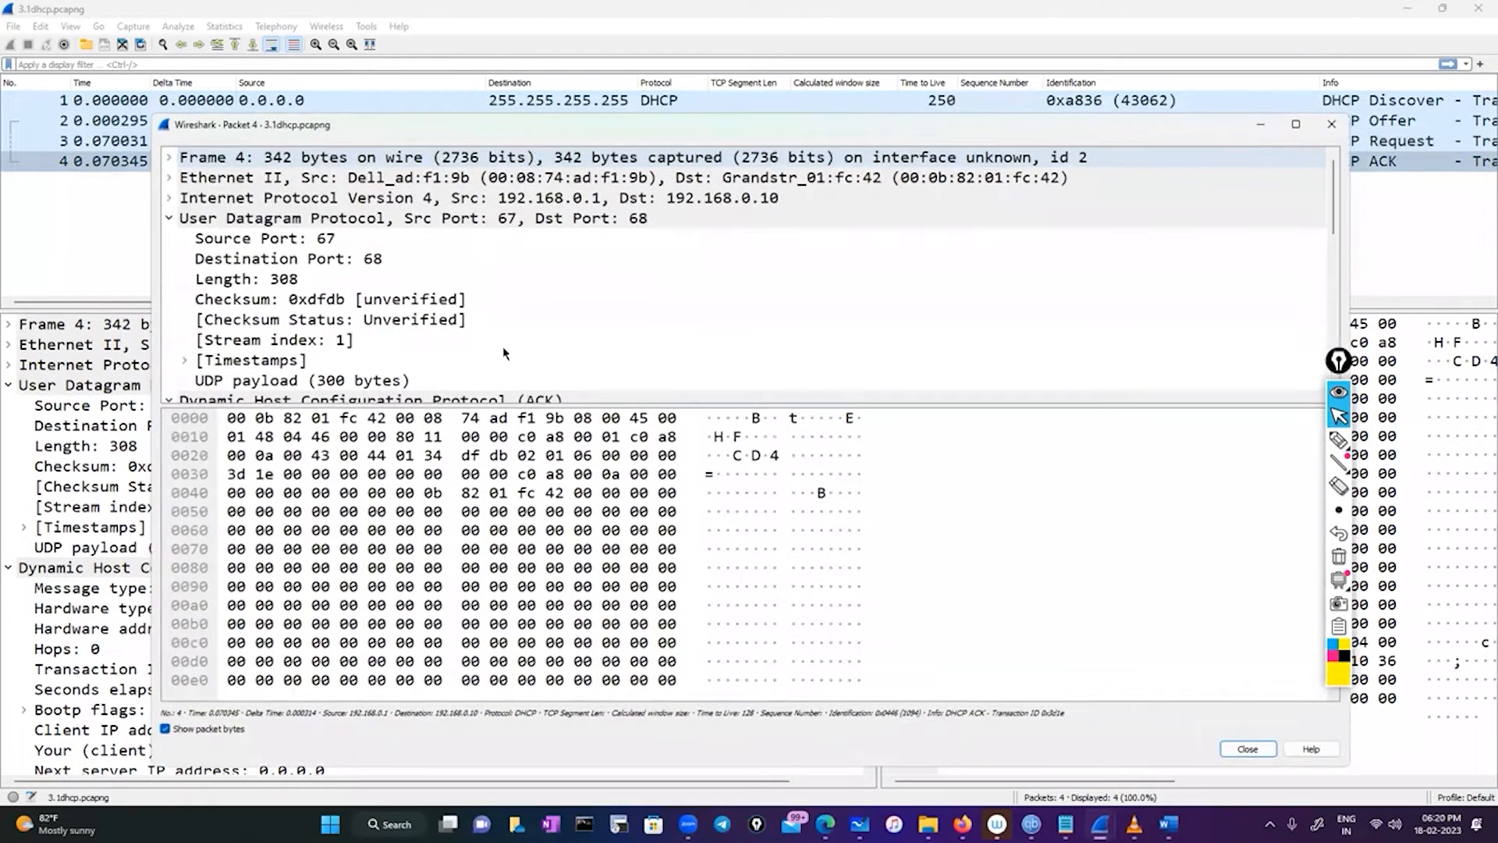
scroll(455, 290, "down", 5)
left_click(455, 289)
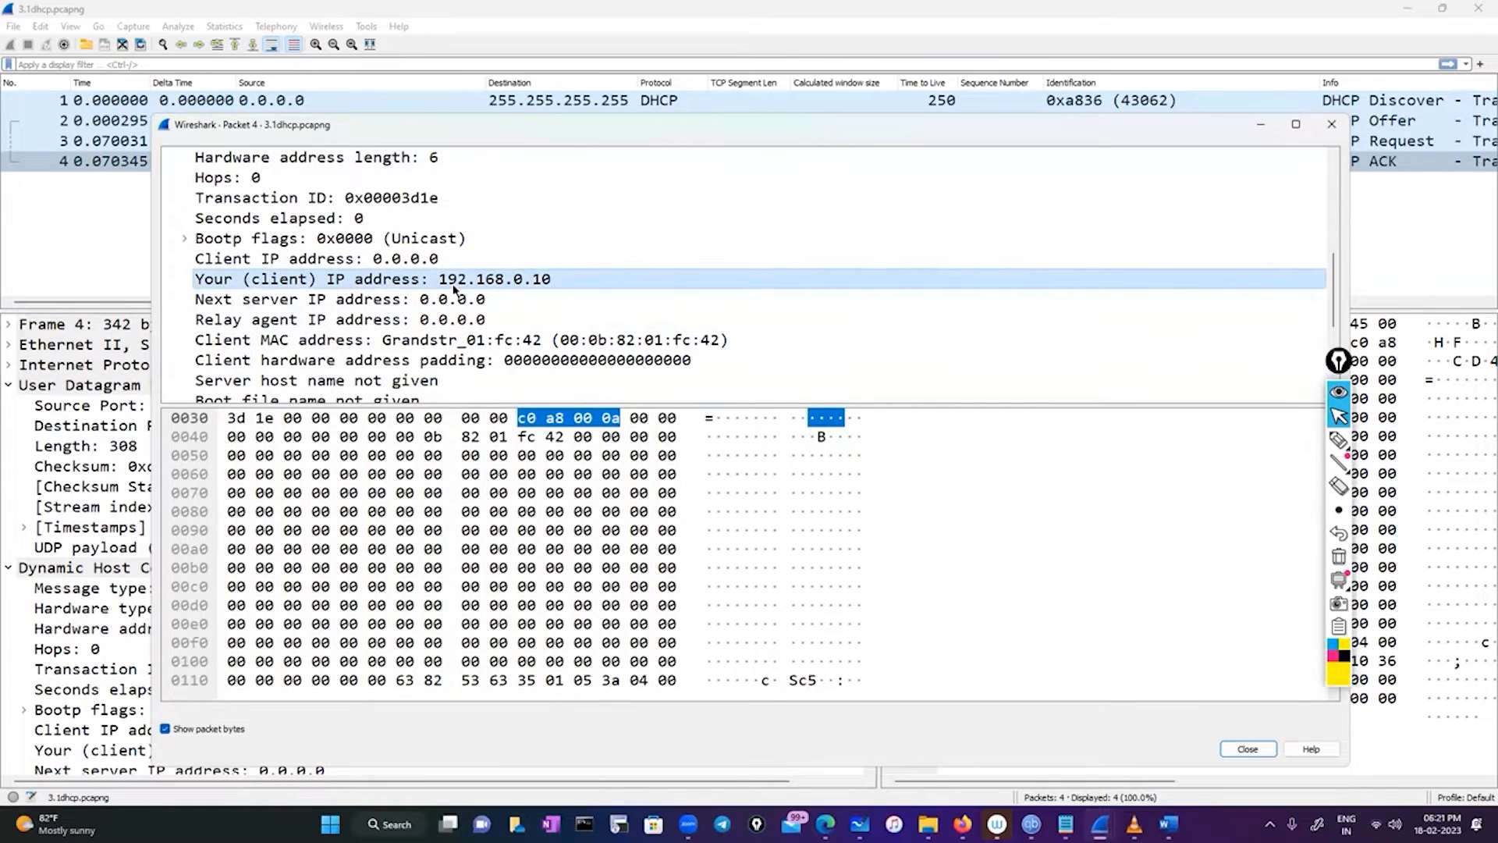
scroll(455, 289, "down", 4)
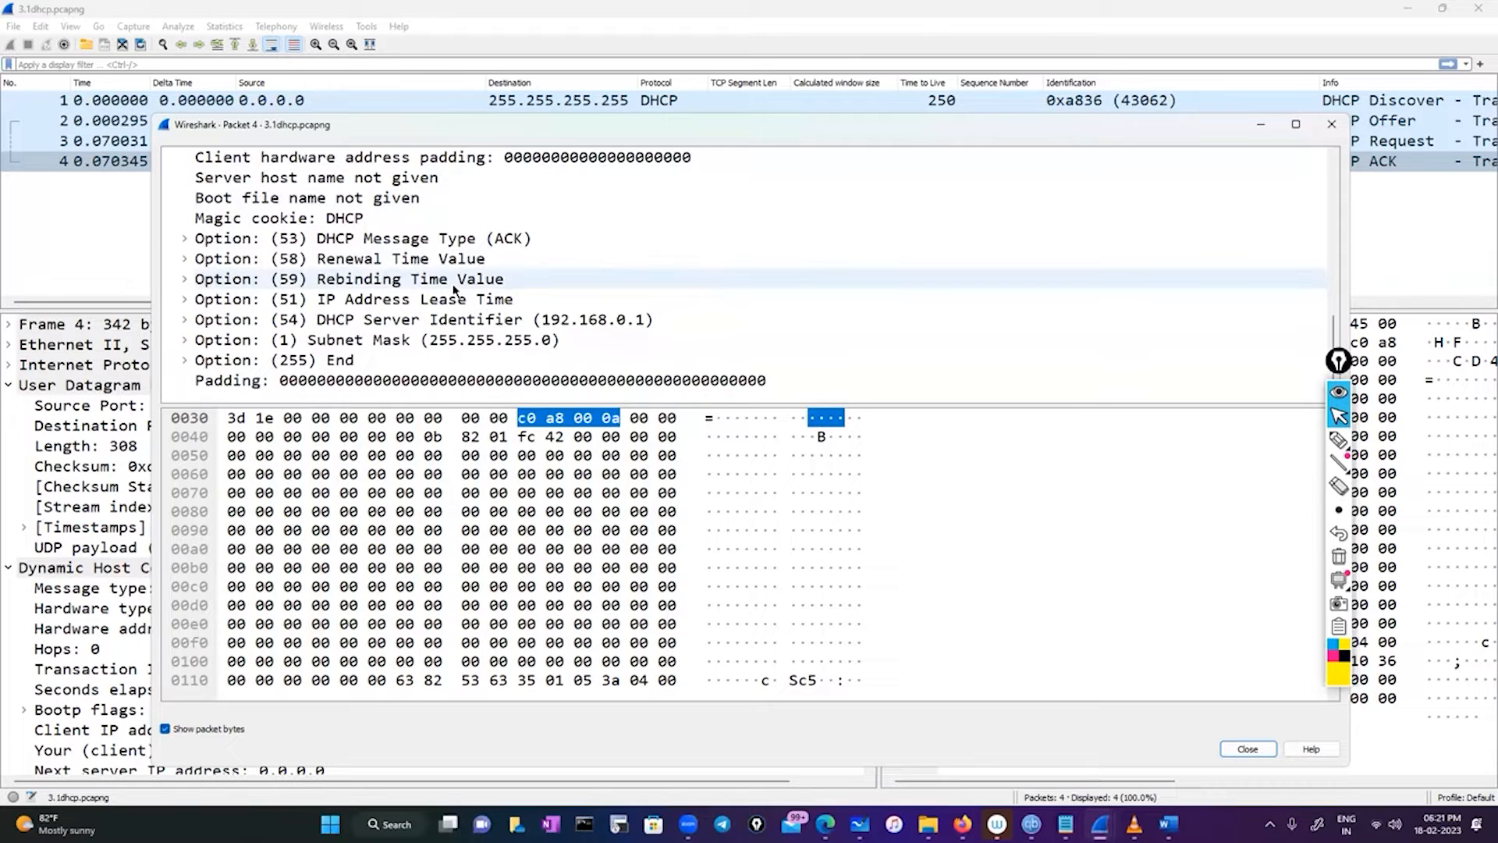
left_click(1331, 124)
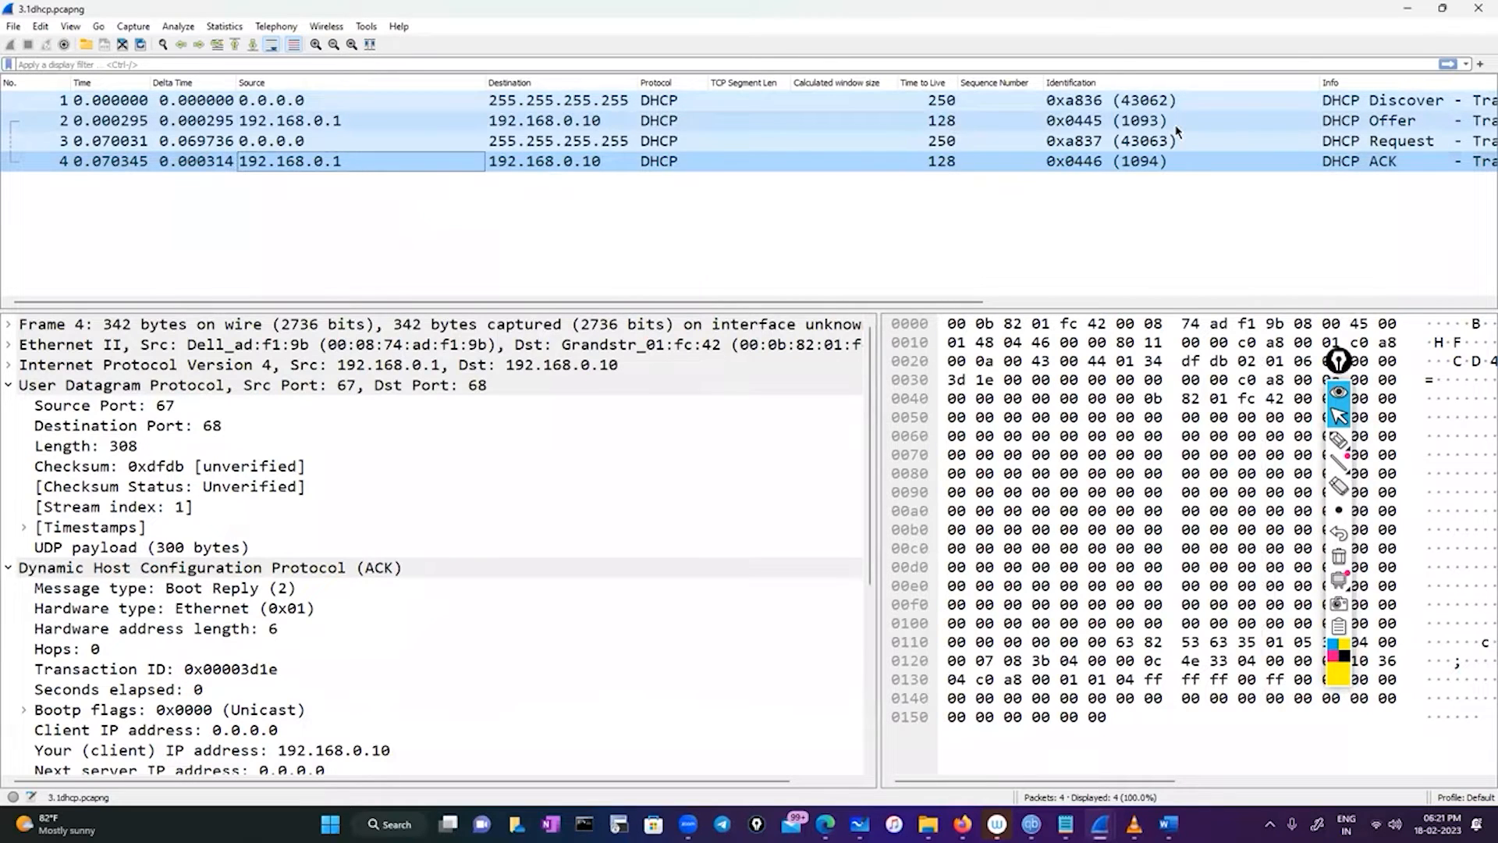
Step: Select the DHCP Offer packet in the list and examine its UDP and DHCP fields in the packet details
left_click(718, 120)
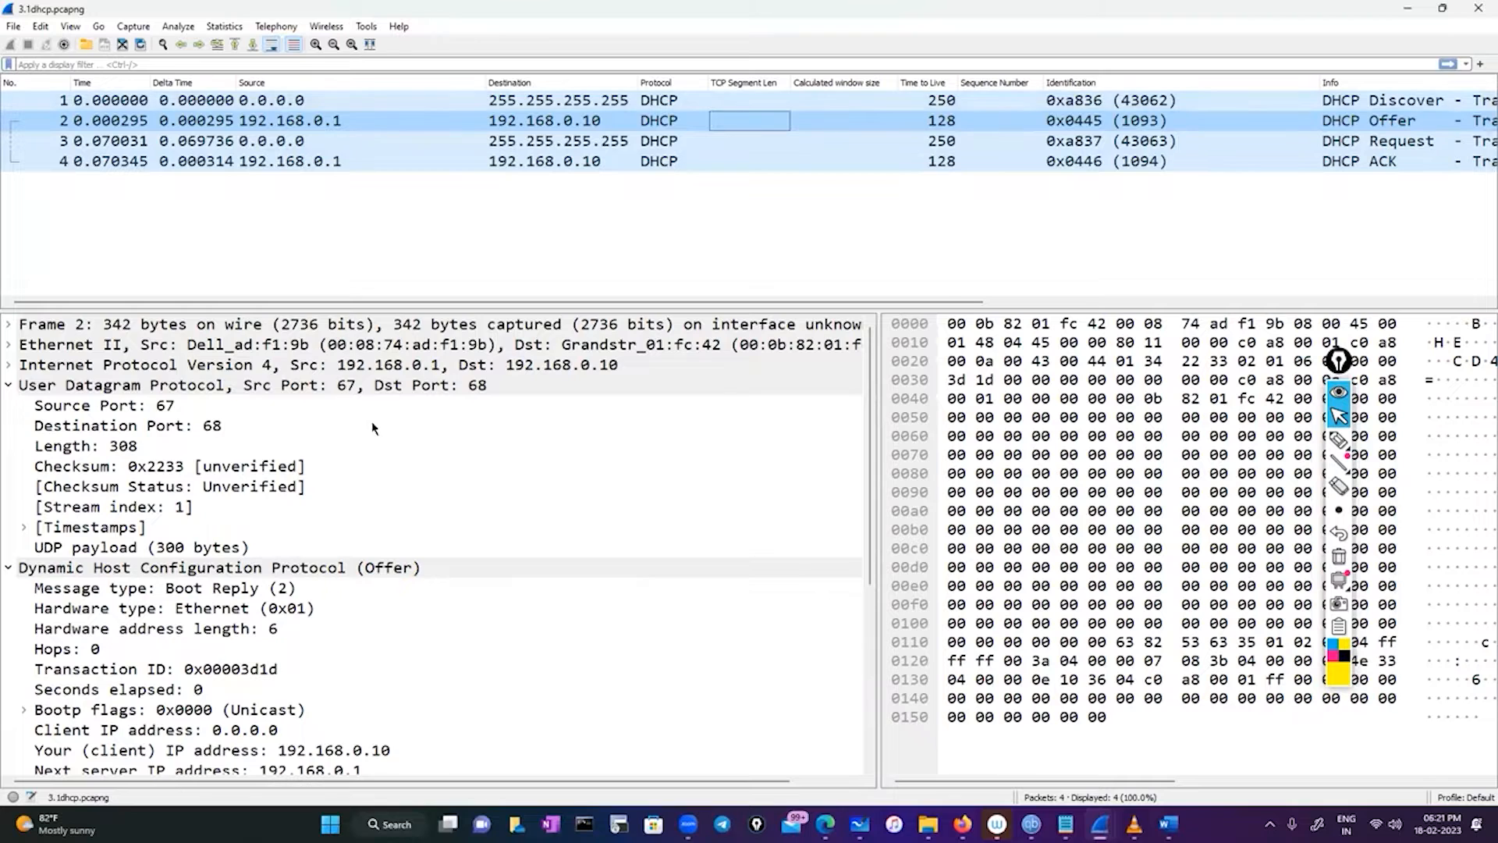
scroll(372, 428, "down", 2)
scroll(373, 428, "down", 2)
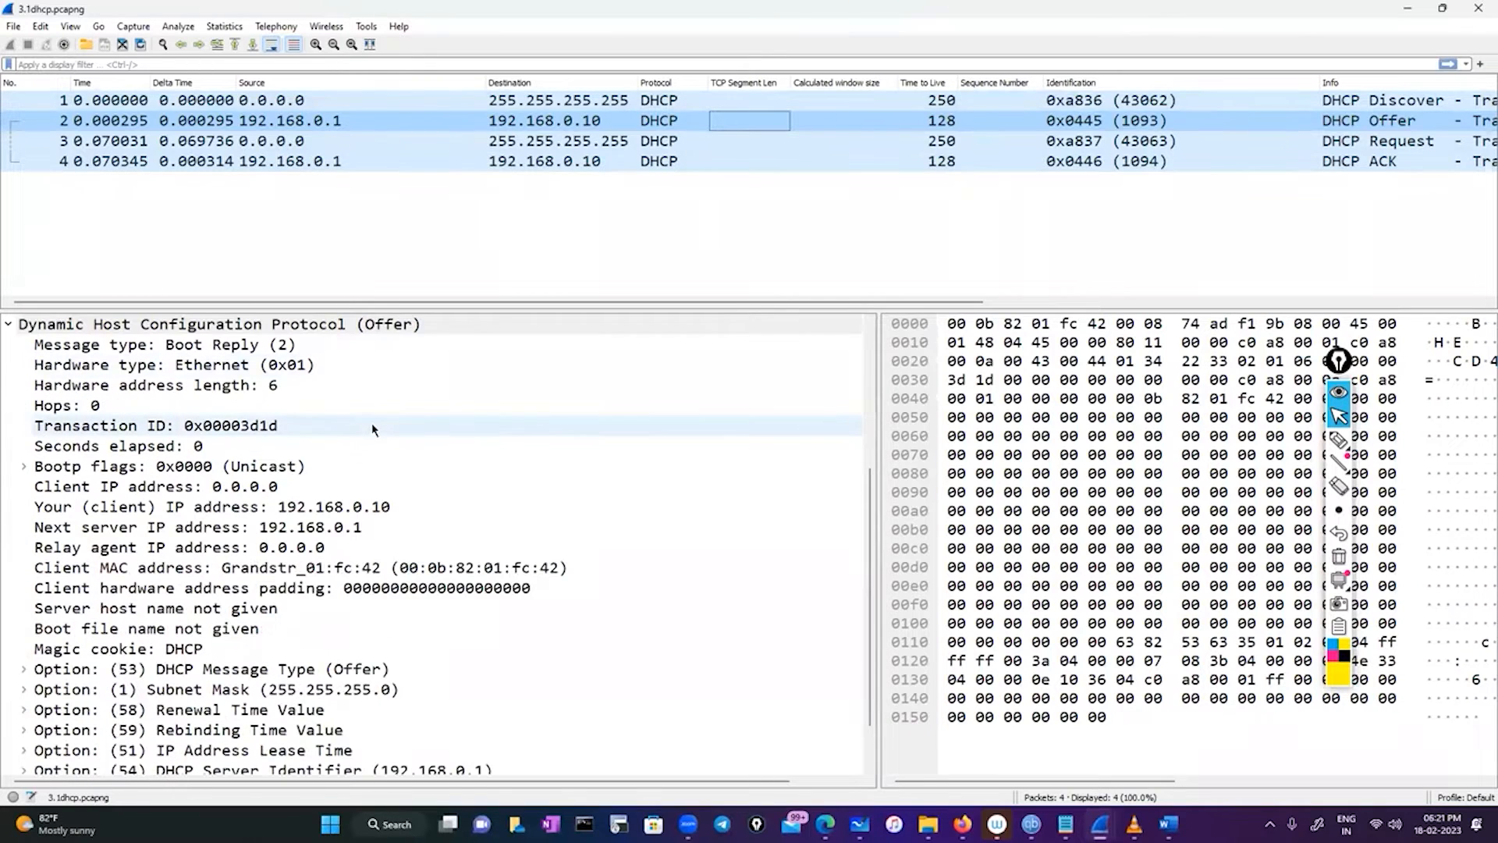
scroll(372, 429, "down", 1)
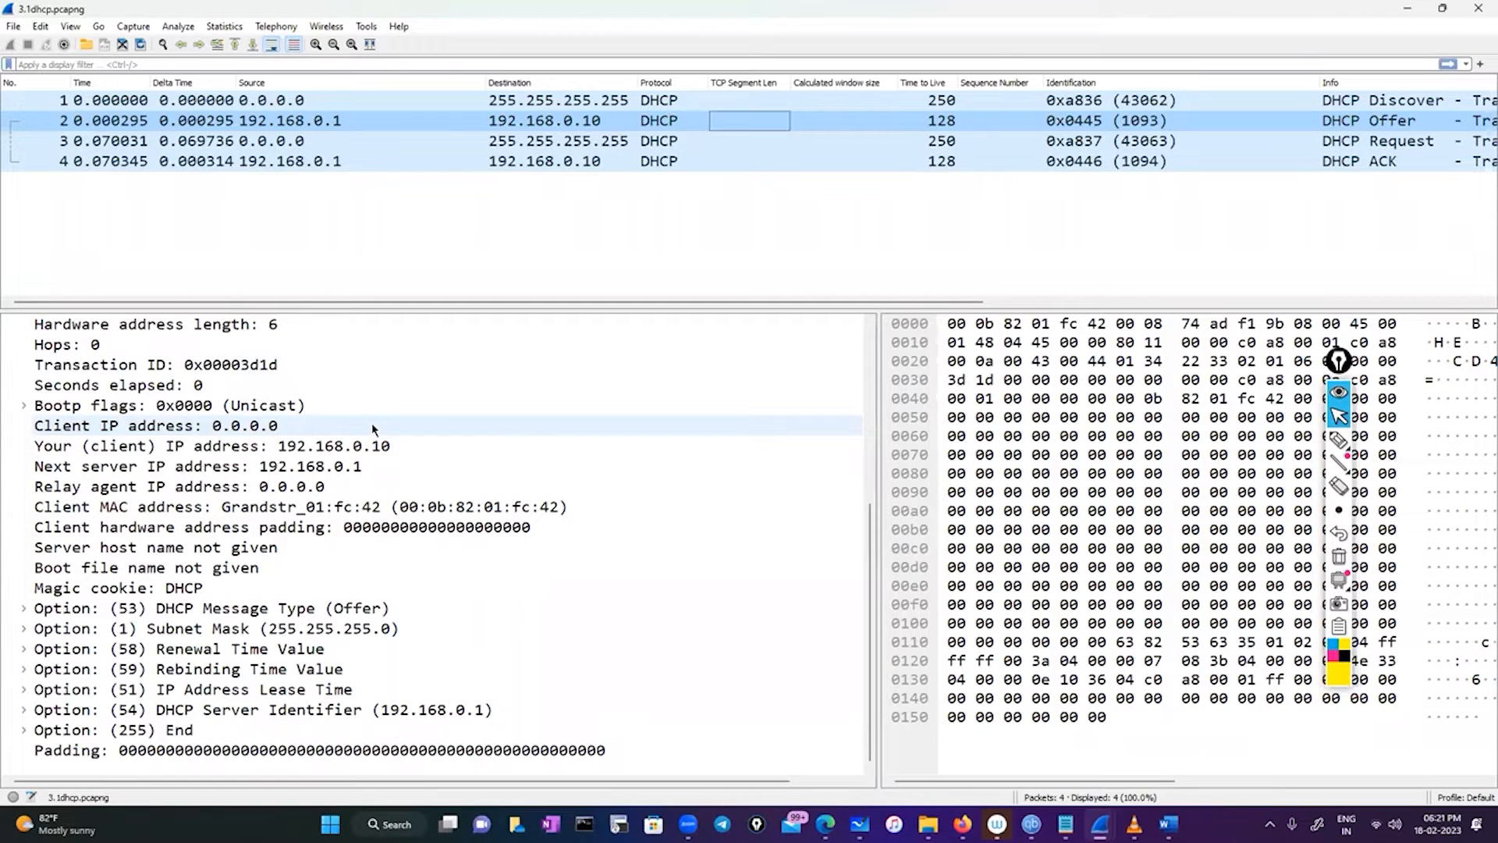
scroll(379, 522, "up", 4)
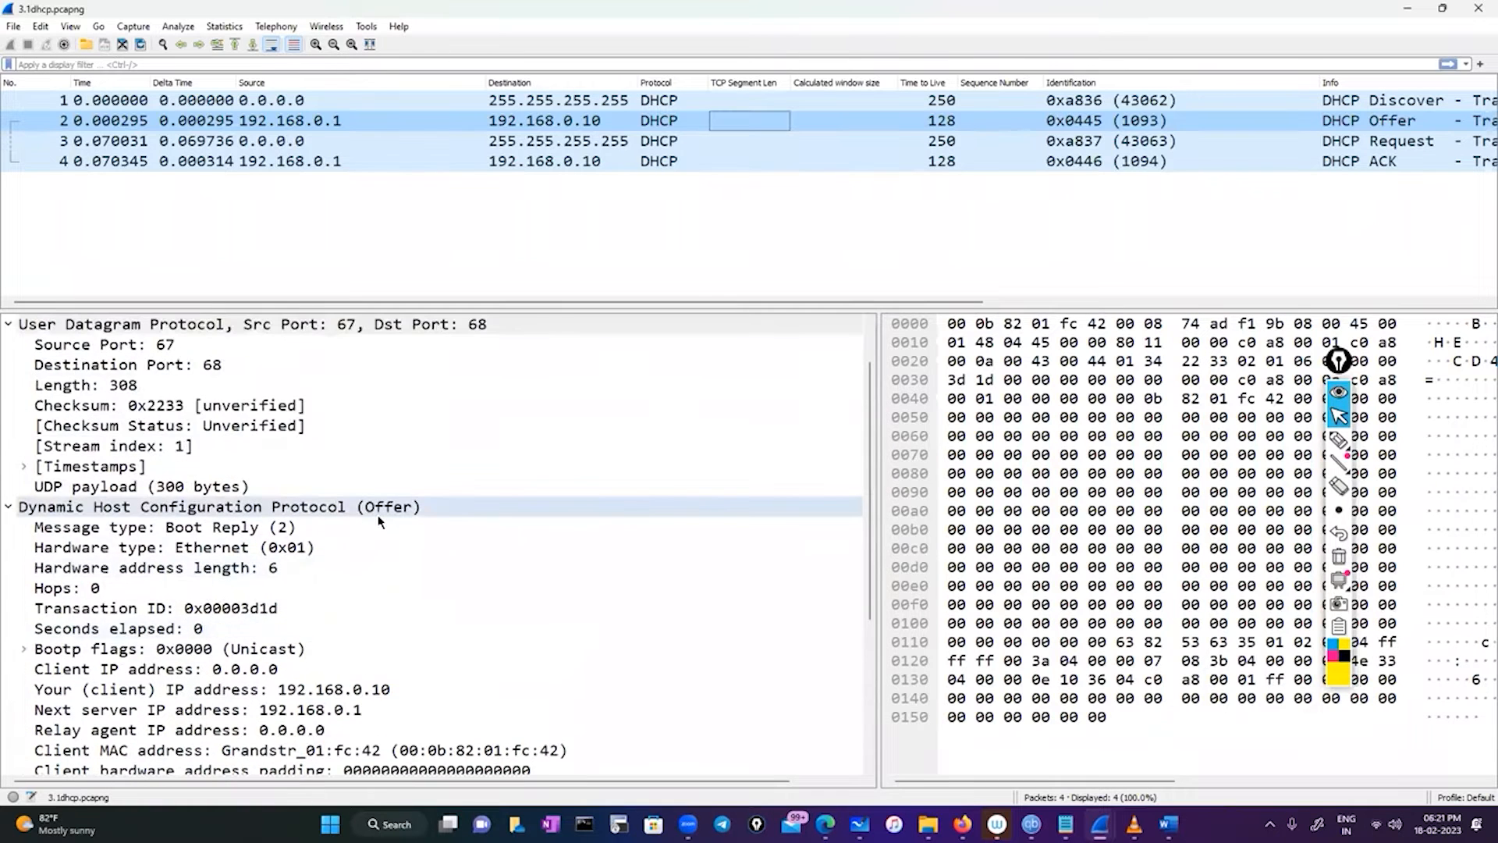
scroll(379, 521, "up", 1)
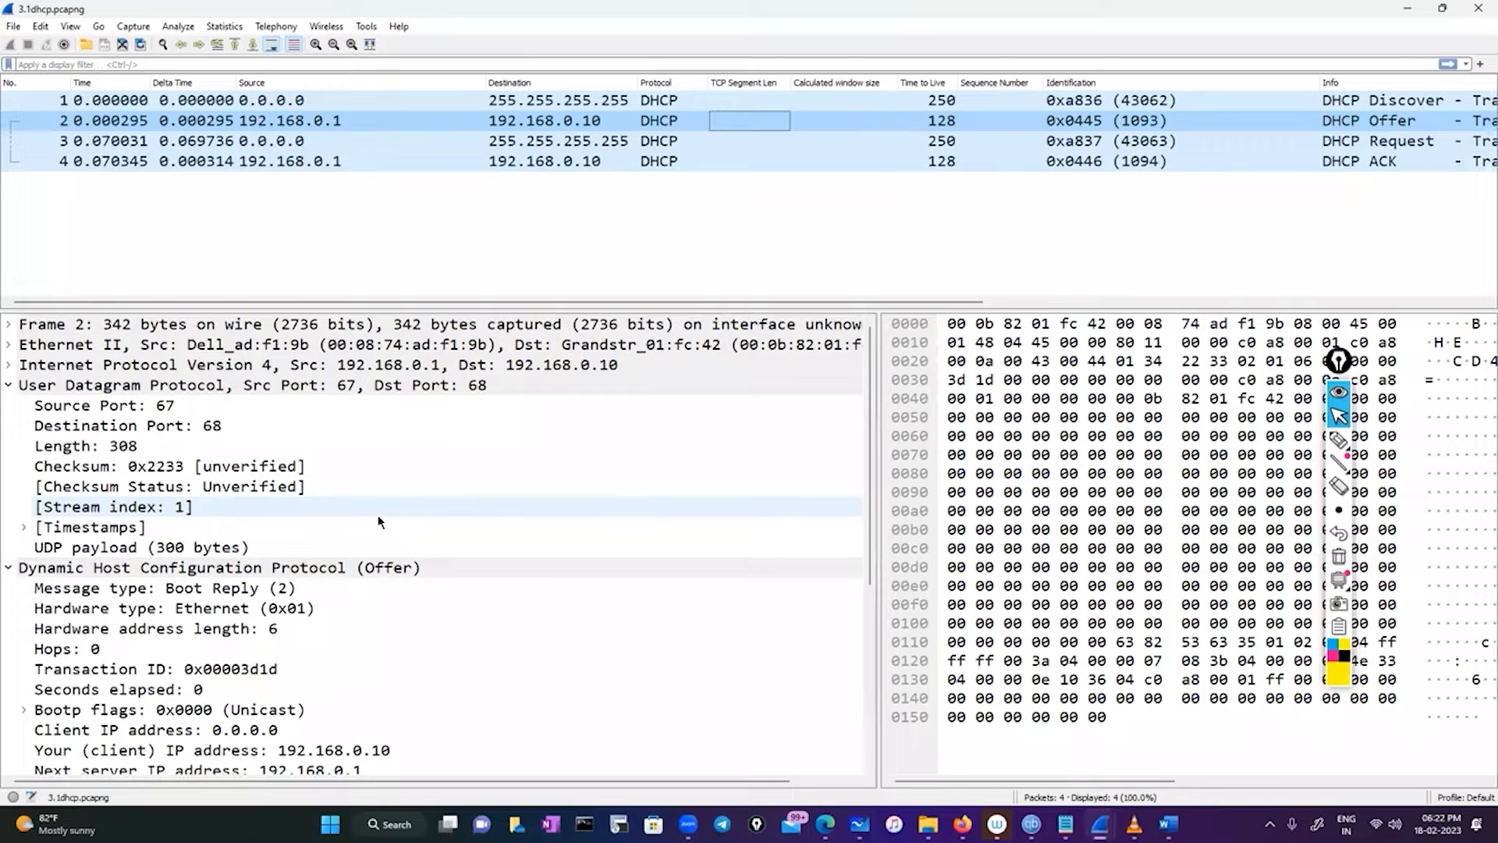
left_click(537, 239)
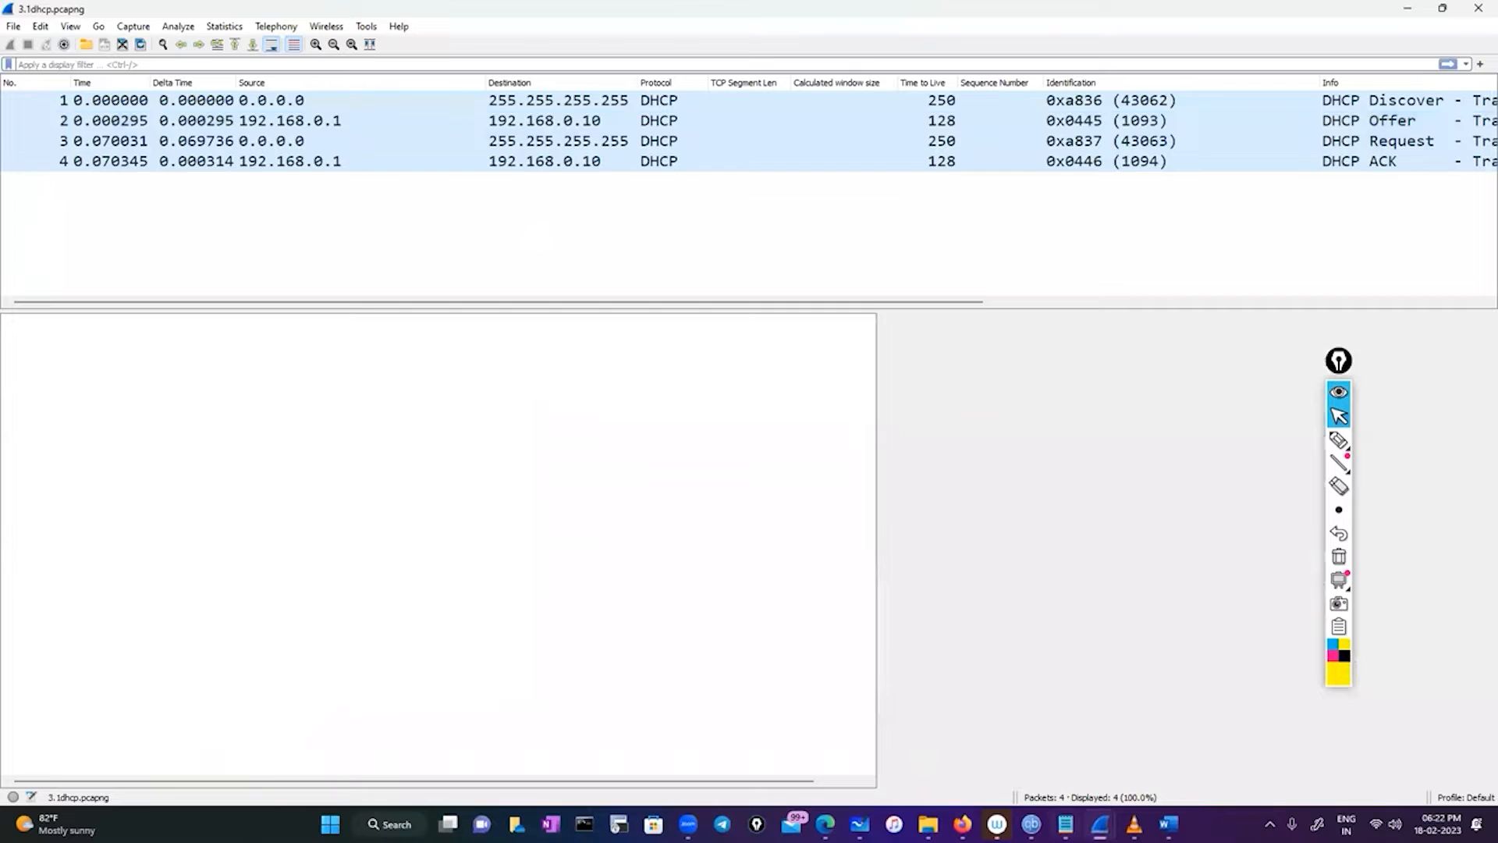
Step: Switch to the "Wireshark today" notes in Notepad and copy the filter !(ip.dst == 192.168.10.184)
left_click(1065, 824)
key("Up")
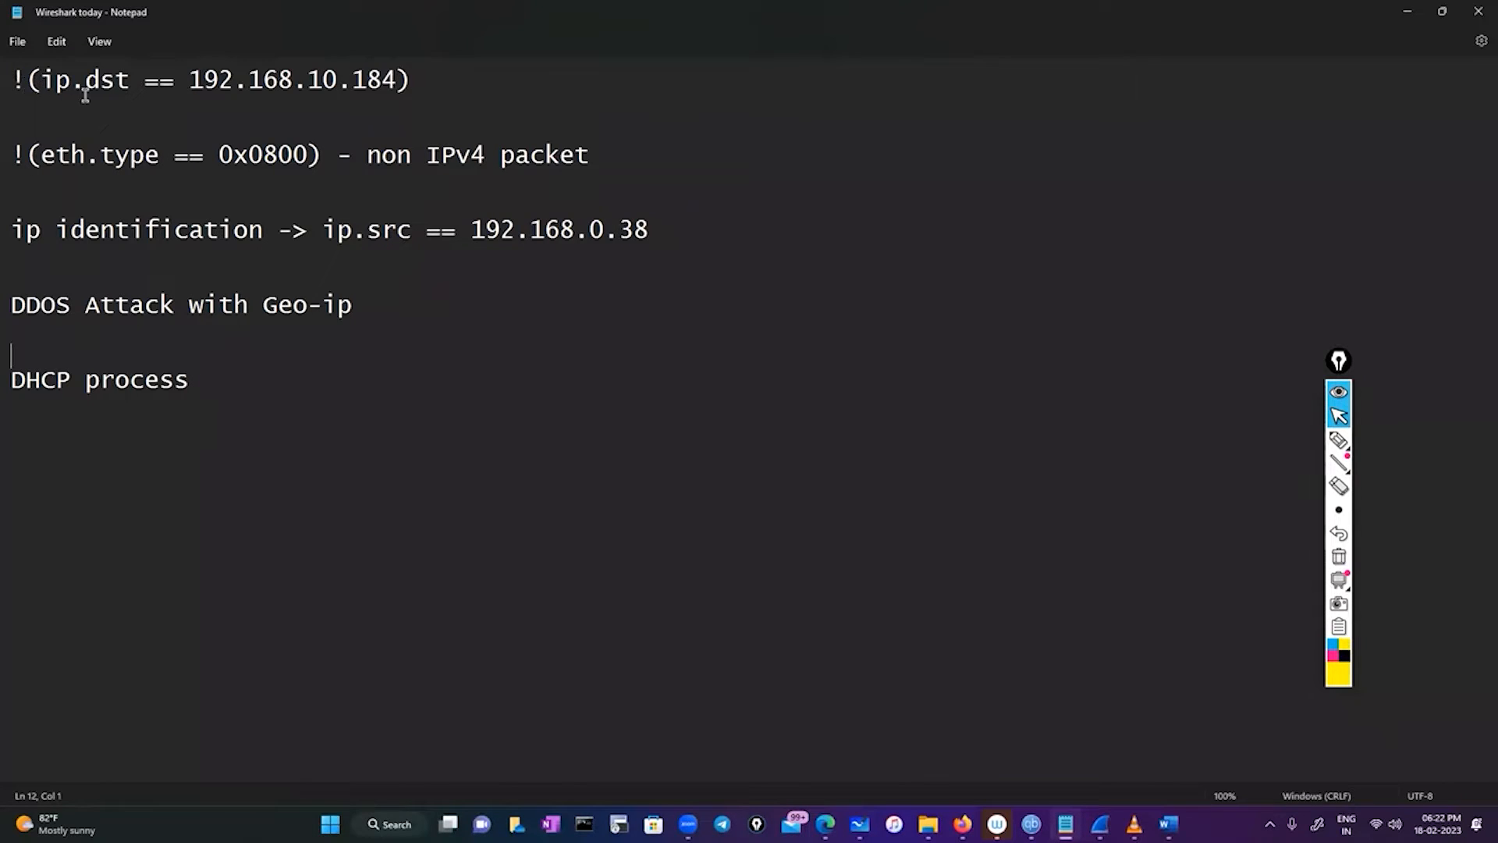
left_click_drag(434, 79, 12, 58)
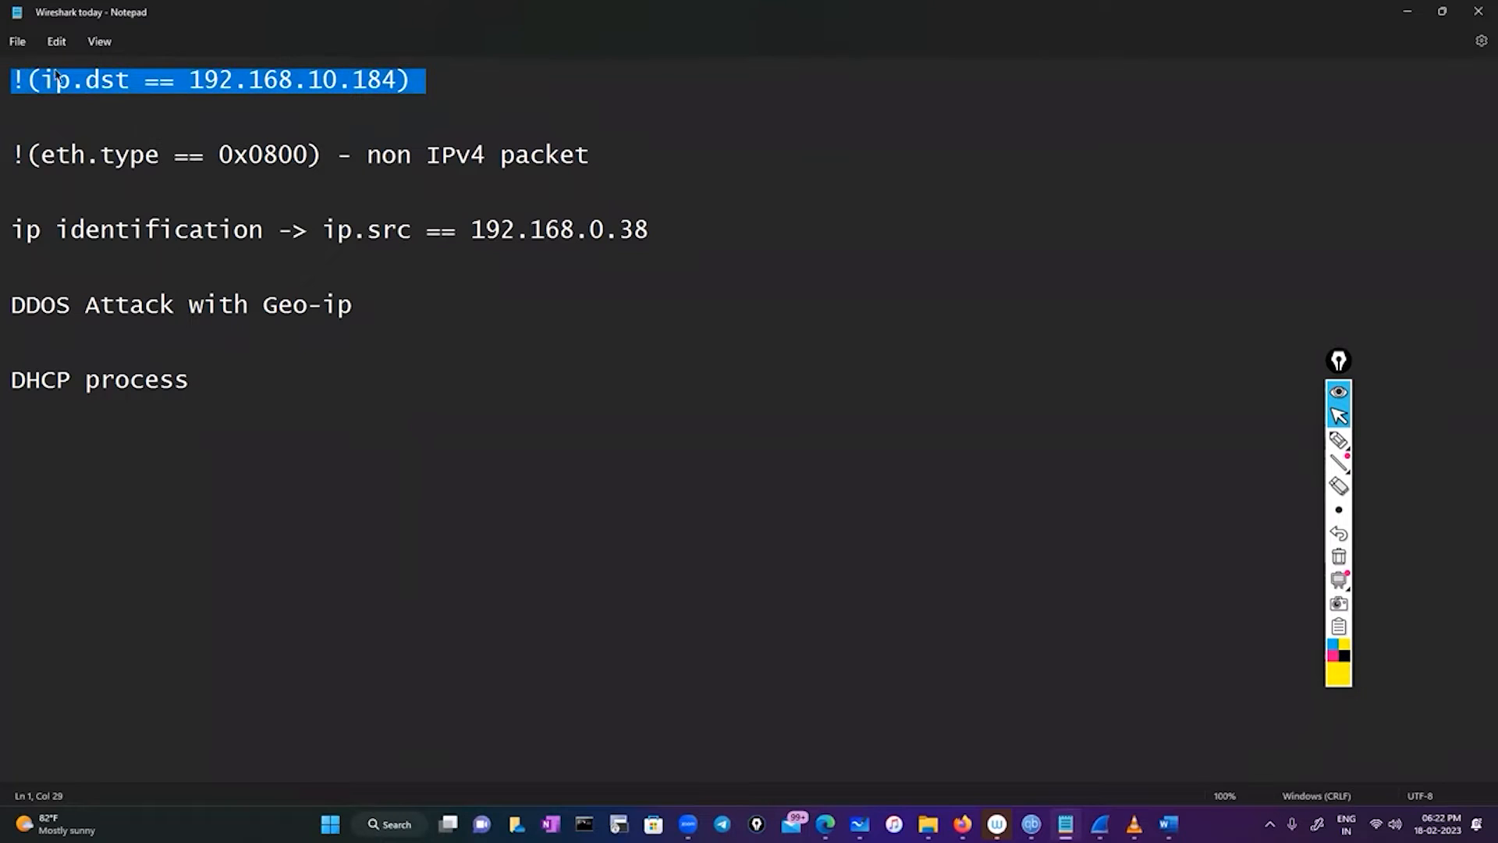
left_click(107, 102)
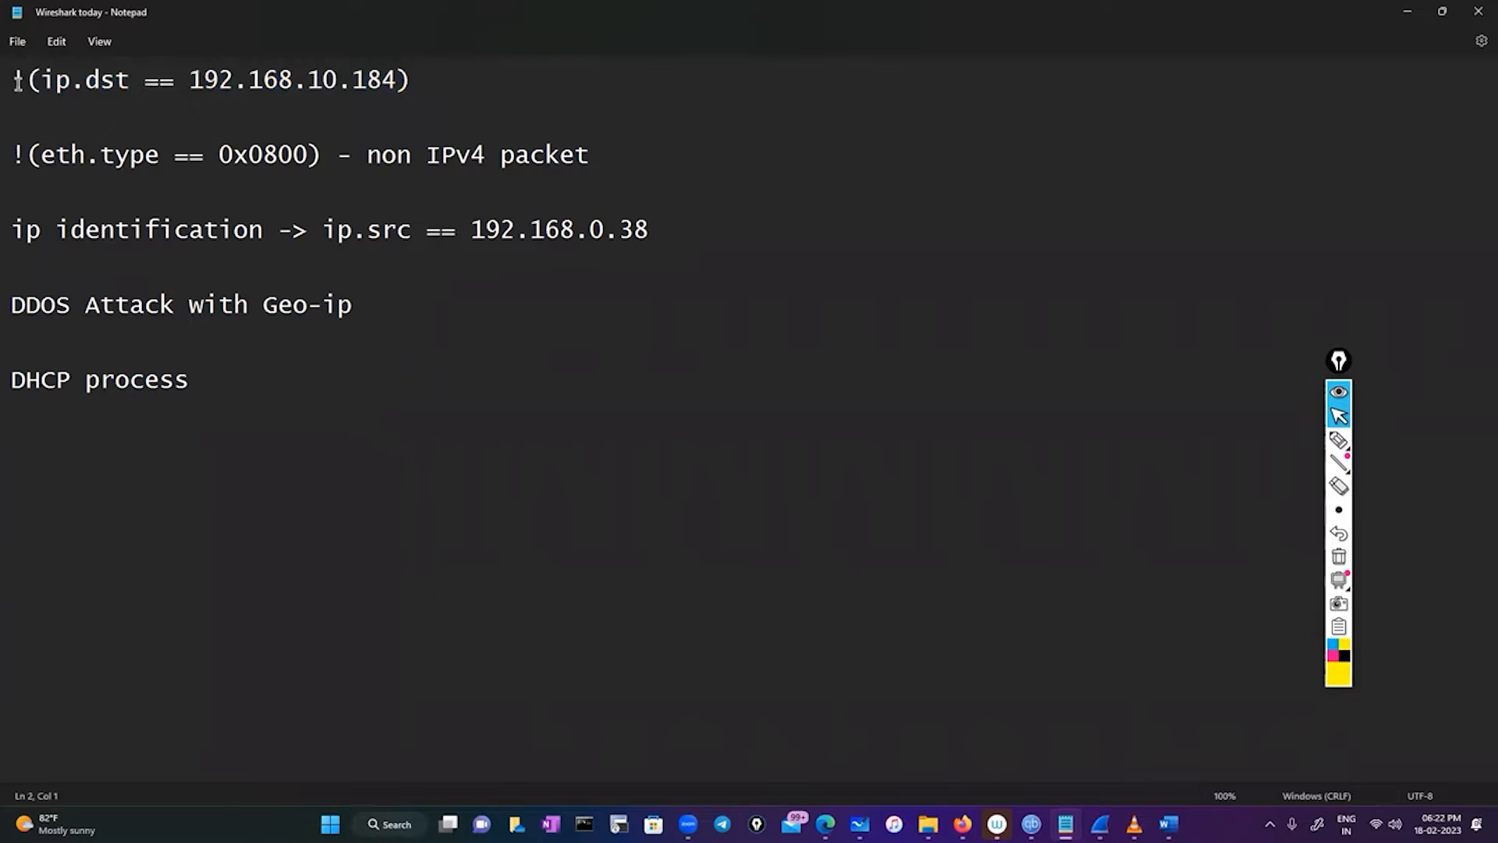
left_click_drag(13, 78, 291, 100)
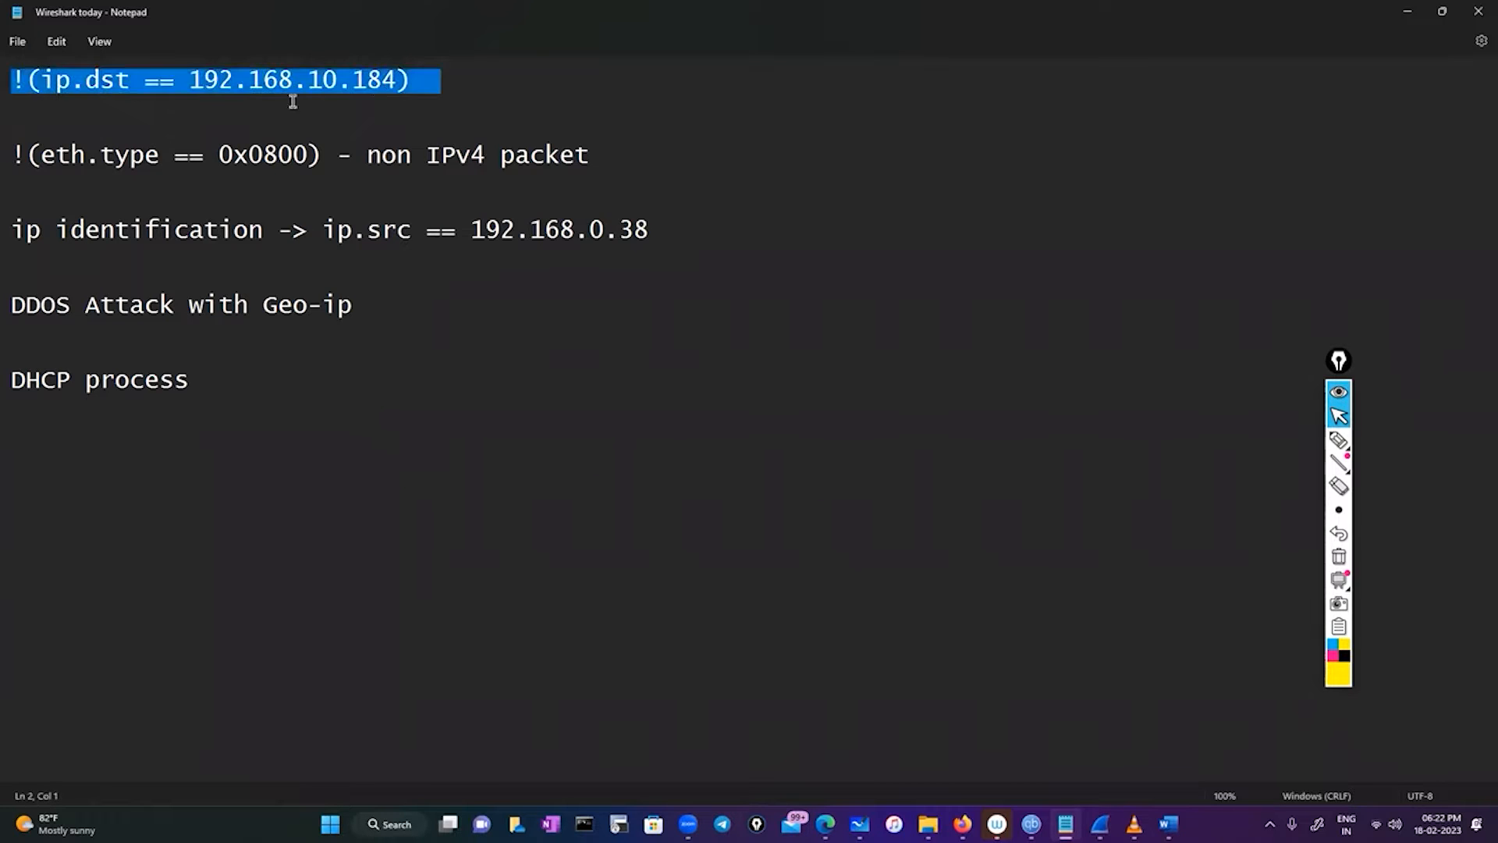
left_click(89, 107)
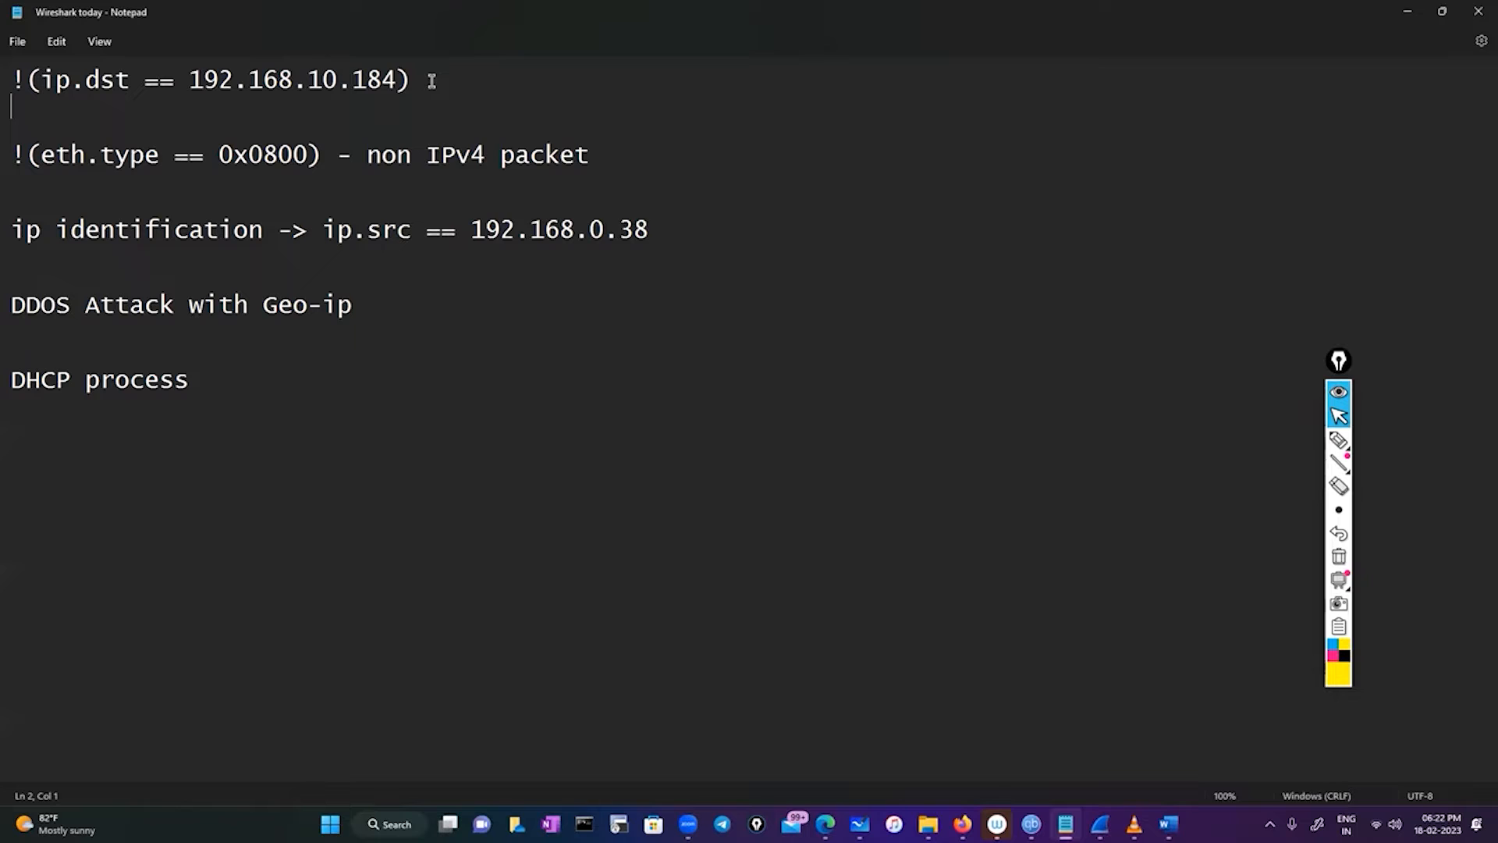
left_click_drag(431, 80, 10, 81)
right_click(68, 88)
left_click(109, 165)
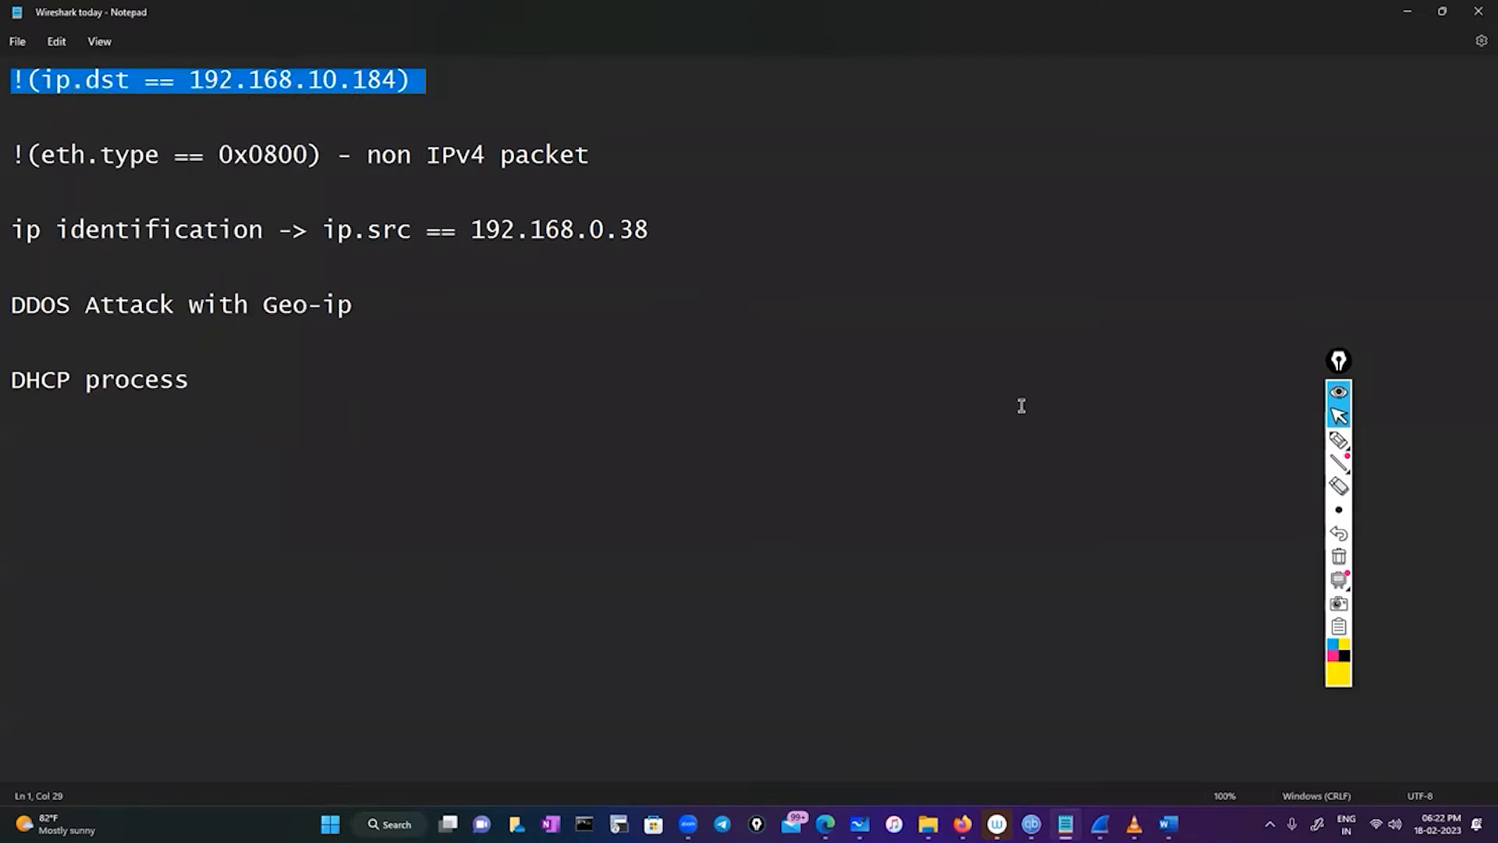
Step: Switch to the Sianets.pcapng capture in Wireshark, paste !(ip.dst == 192.168.10.184) as the display filter, and look through the packet list
left_click(1100, 823)
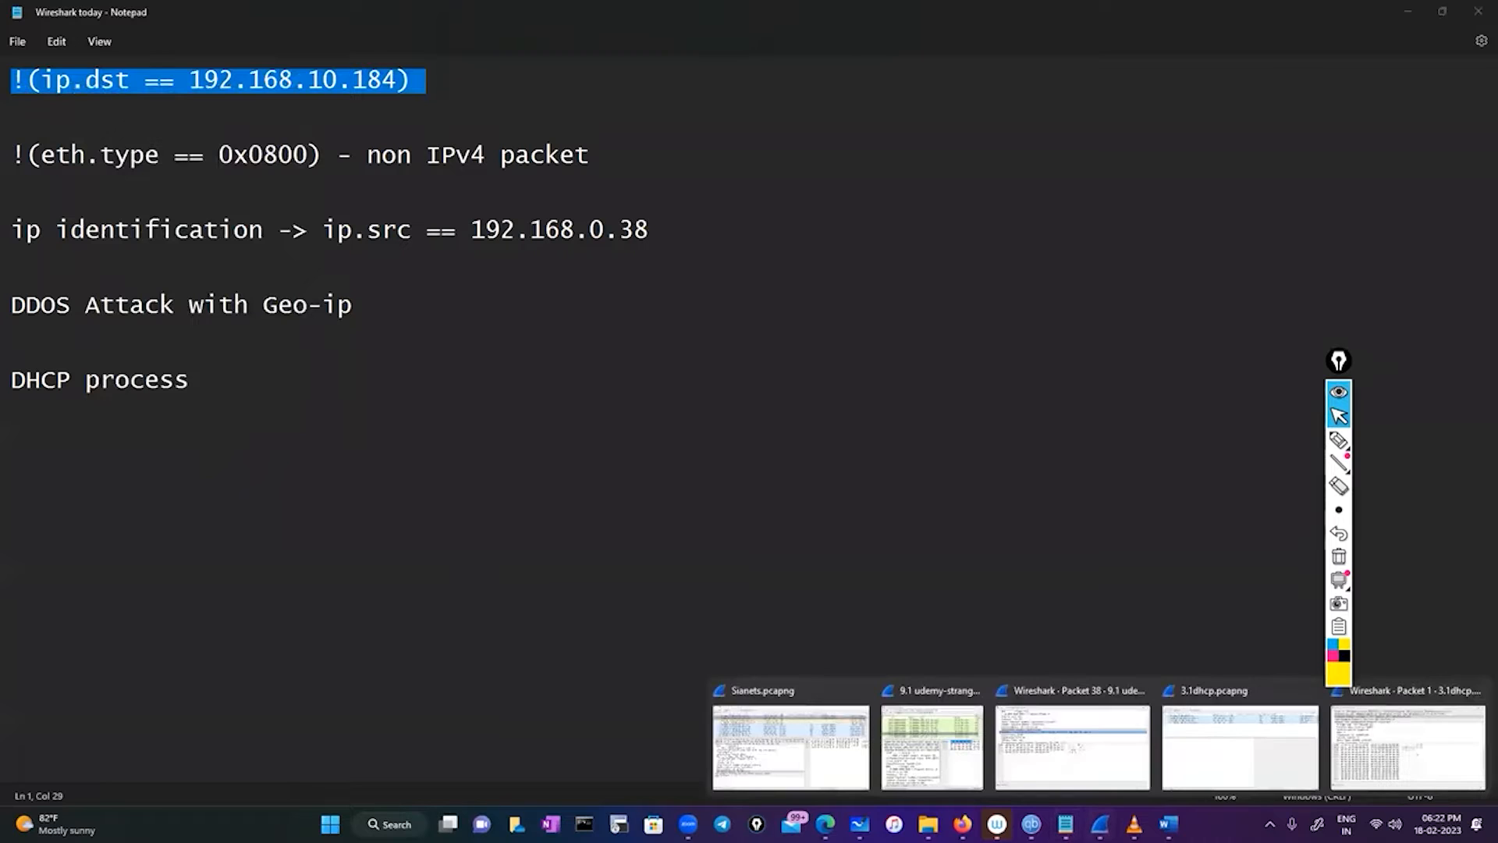
left_click(822, 741)
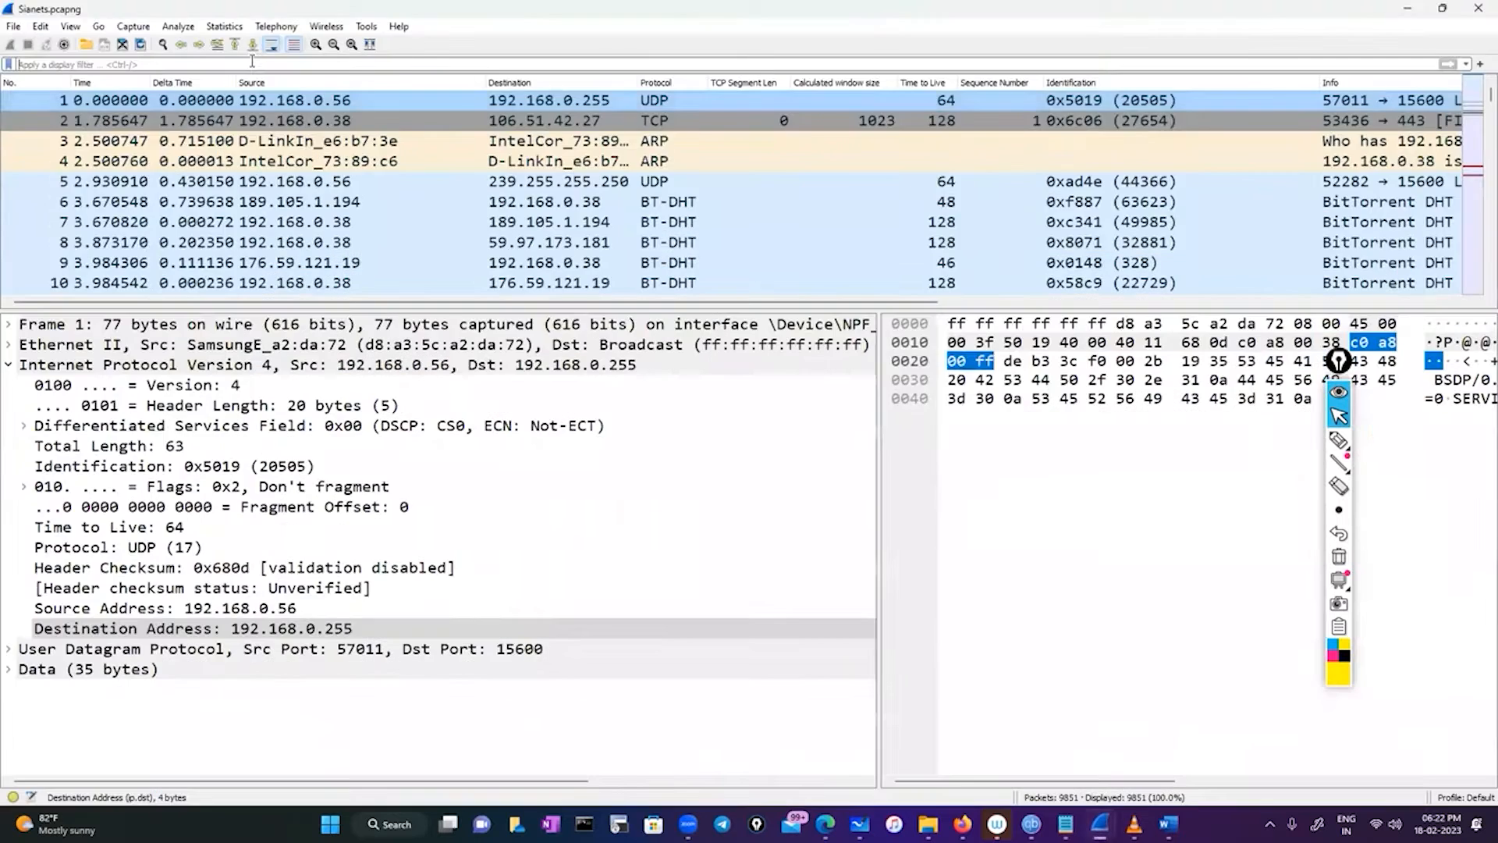
key("ctrl+v")
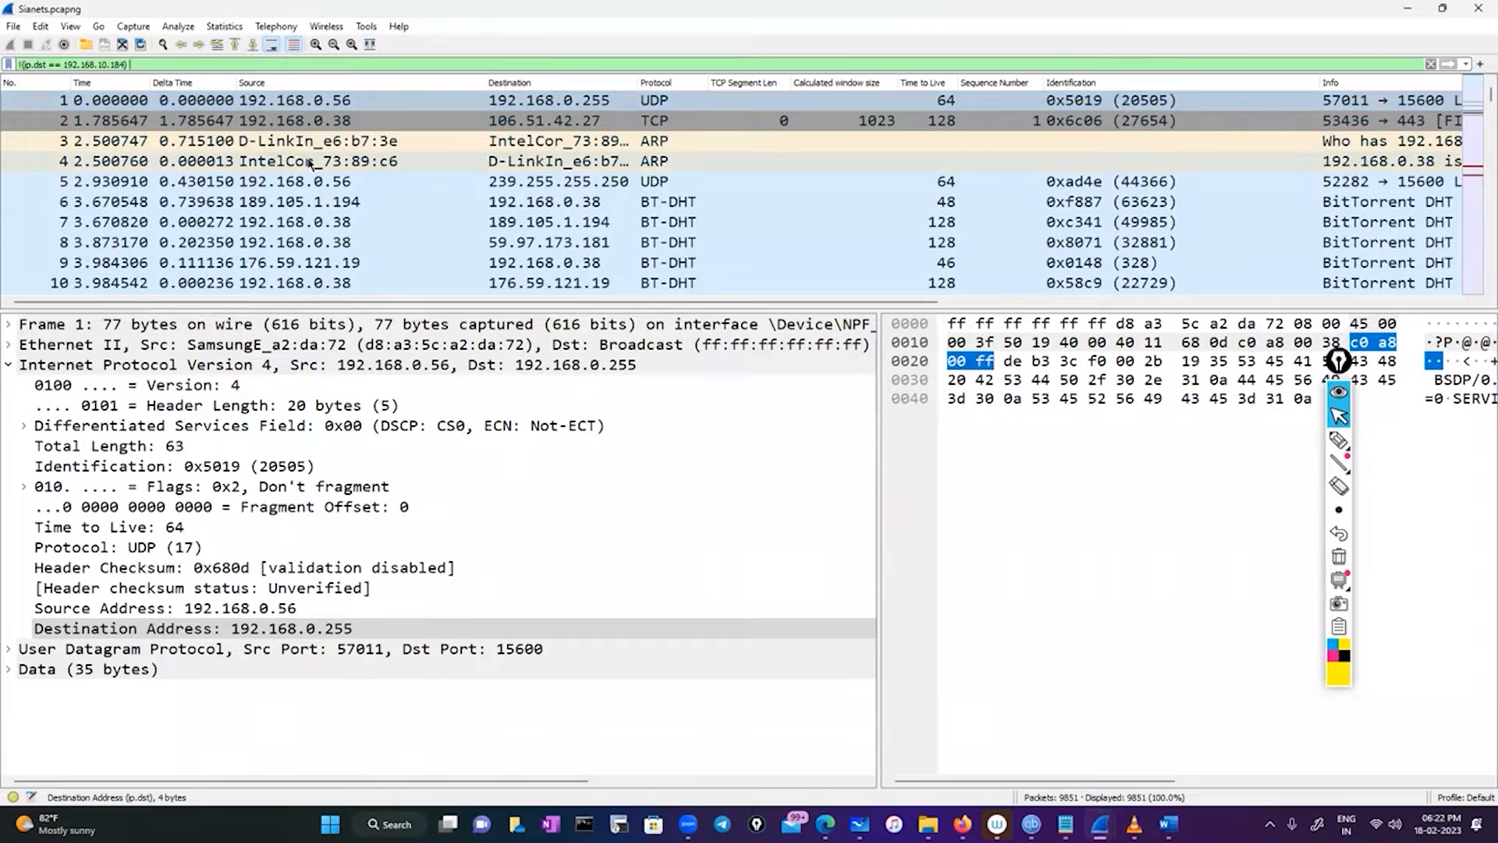
scroll(385, 186, "down", 2)
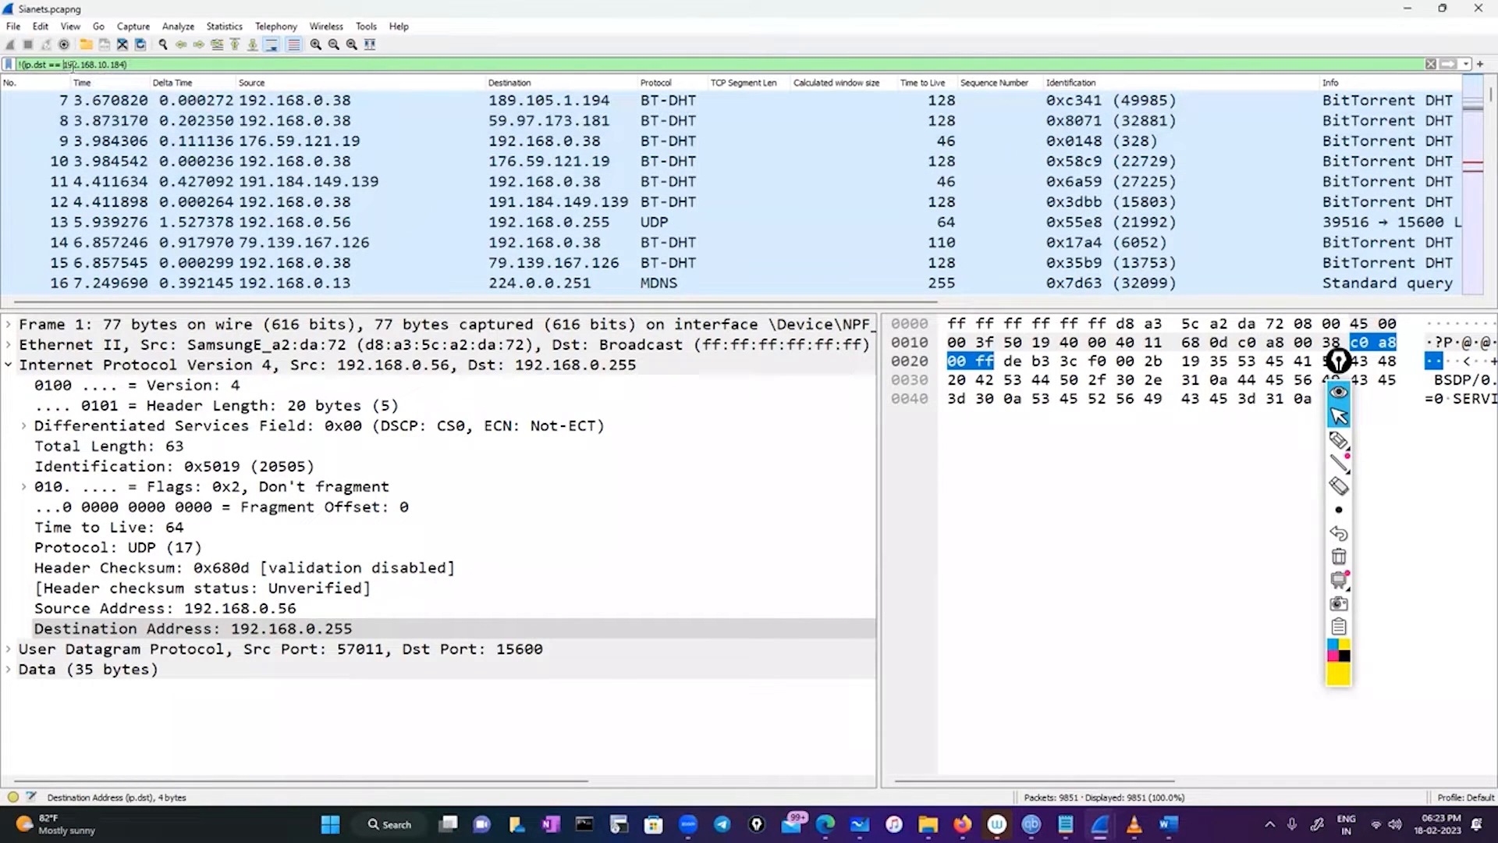
Step: Examine the !(ip.dst == 192.168.10.184) display filter and look through the source and destination addresses in the packet list
left_click_drag(64, 66, 123, 67)
left_click_drag(133, 65, 11, 64)
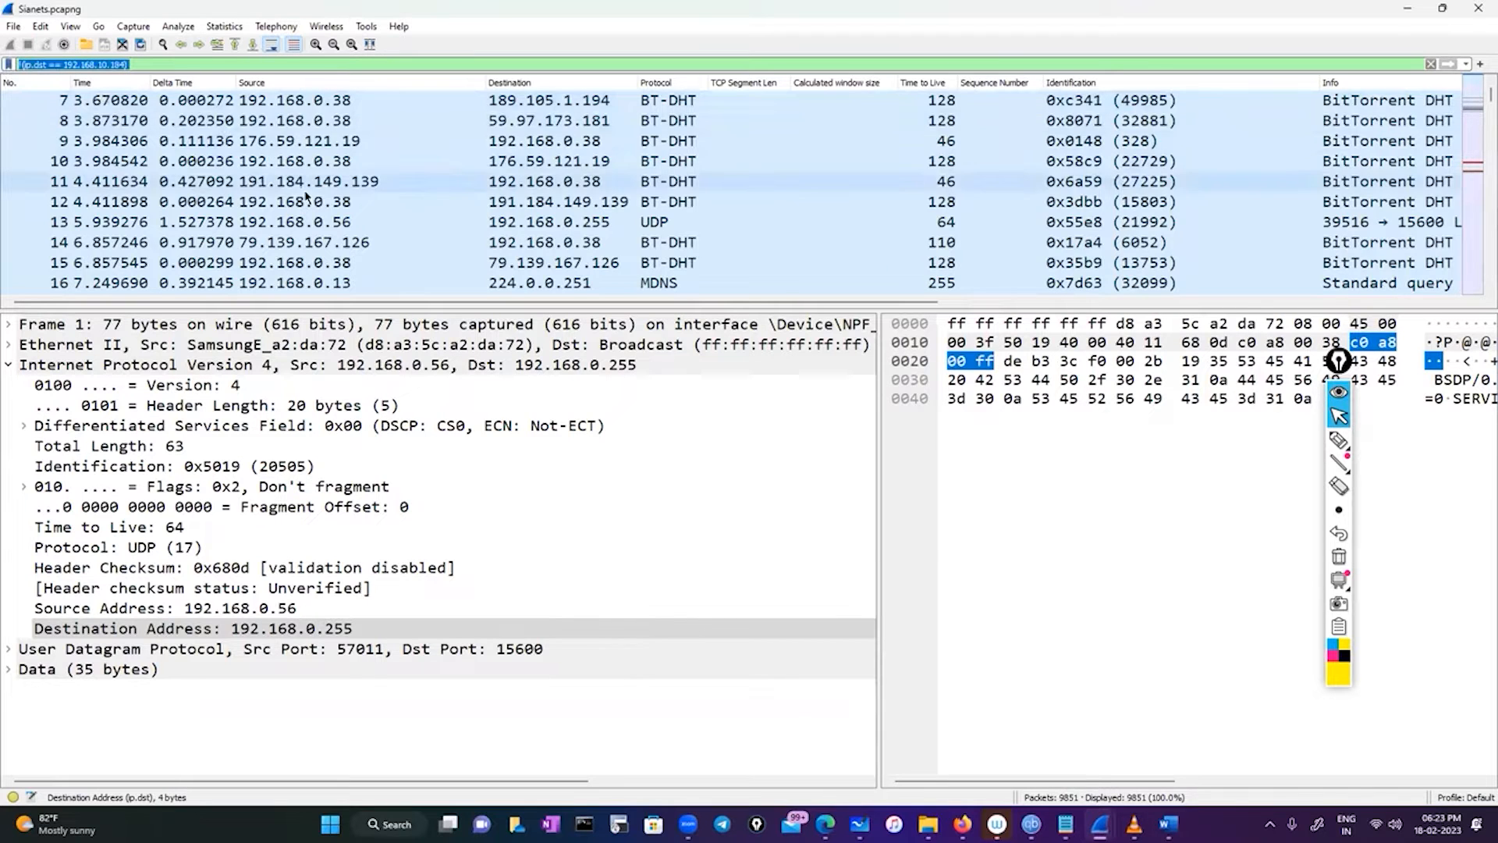
scroll(321, 265, "down", 4)
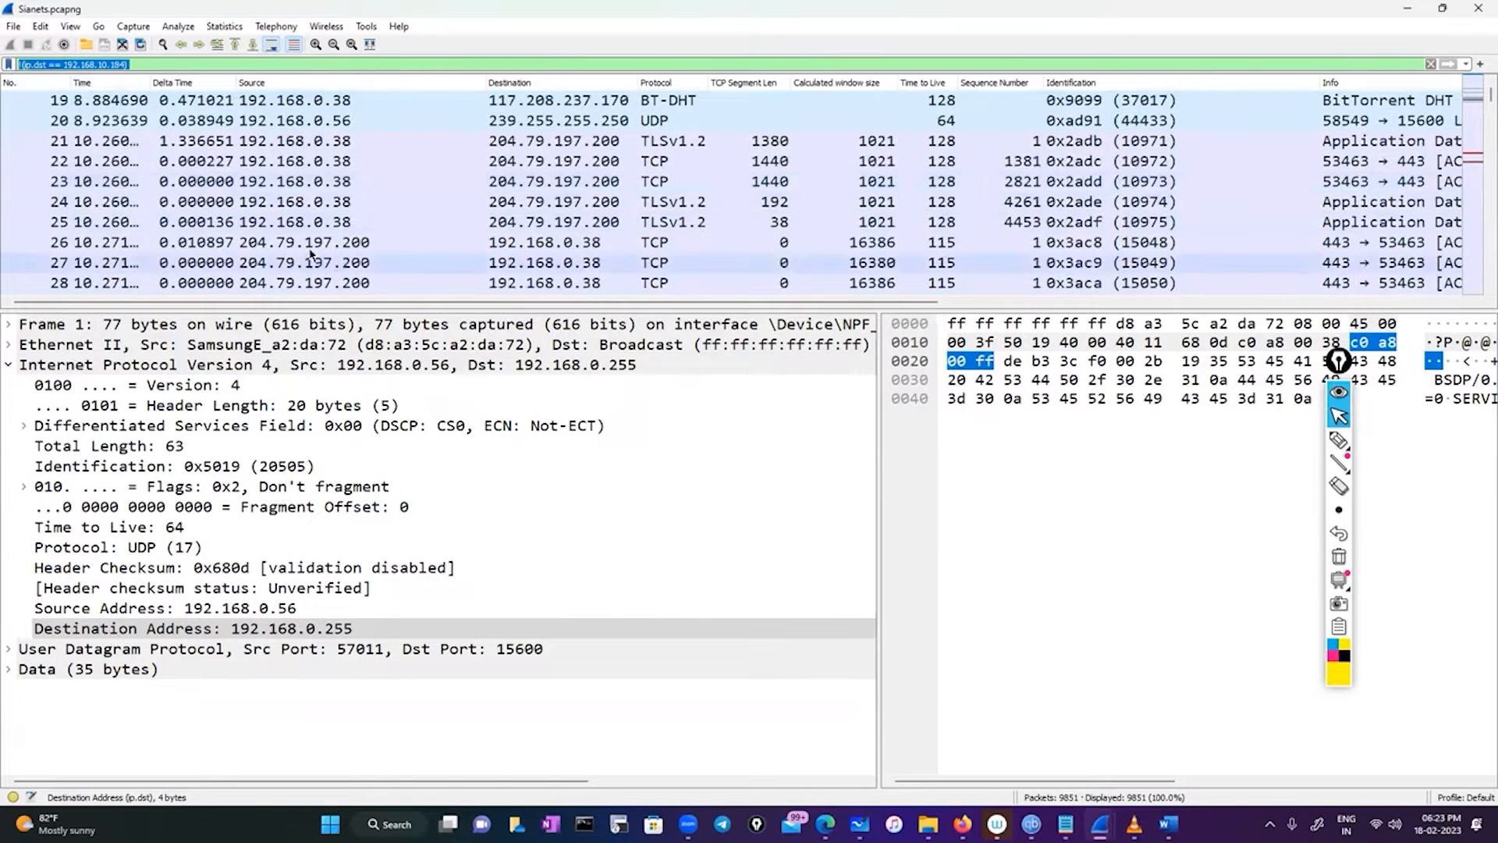
scroll(310, 264, "down", 3)
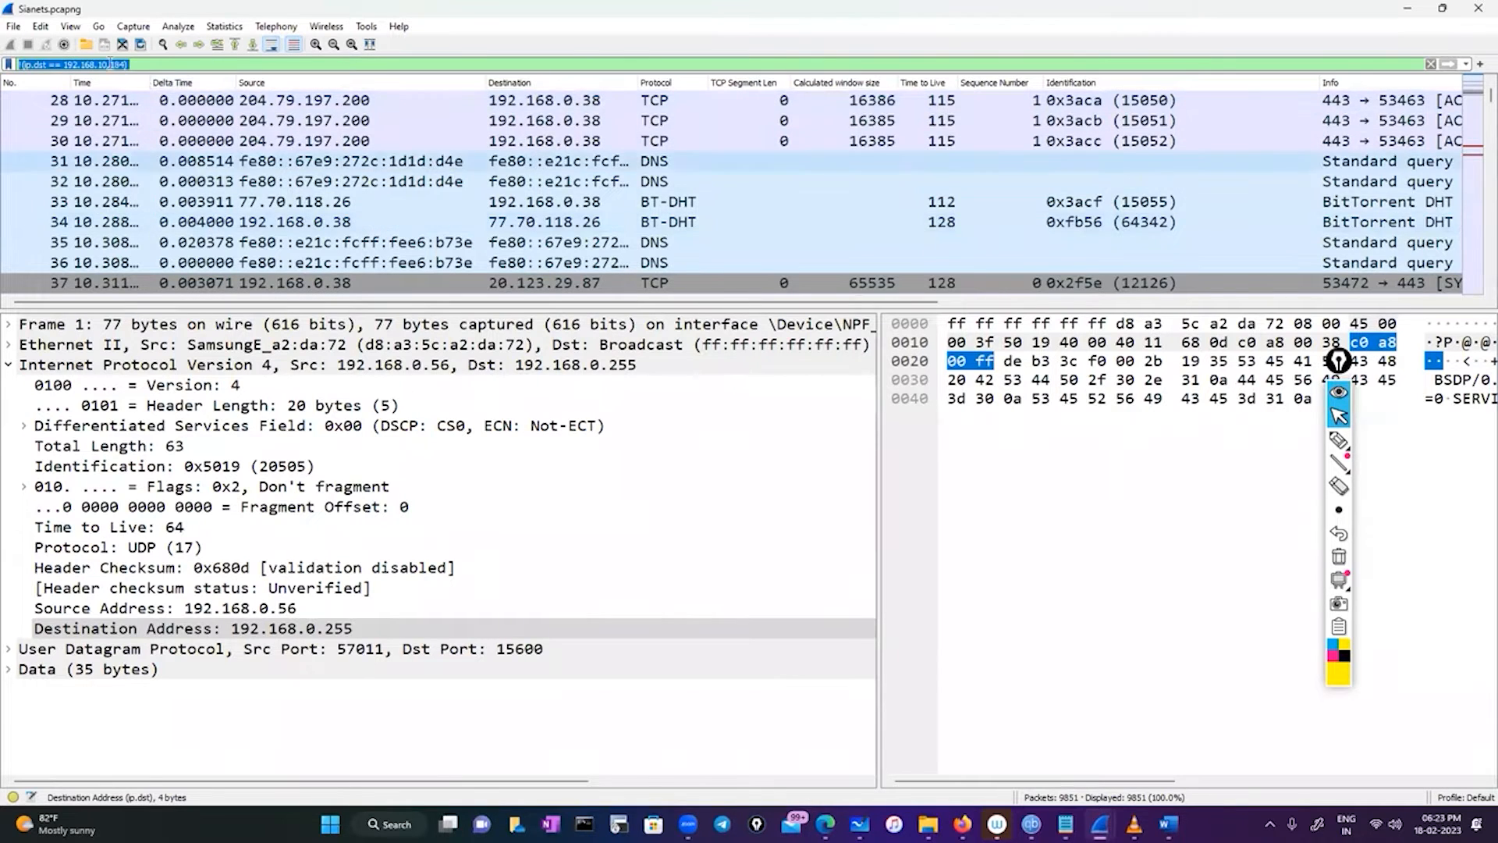
left_click(152, 65)
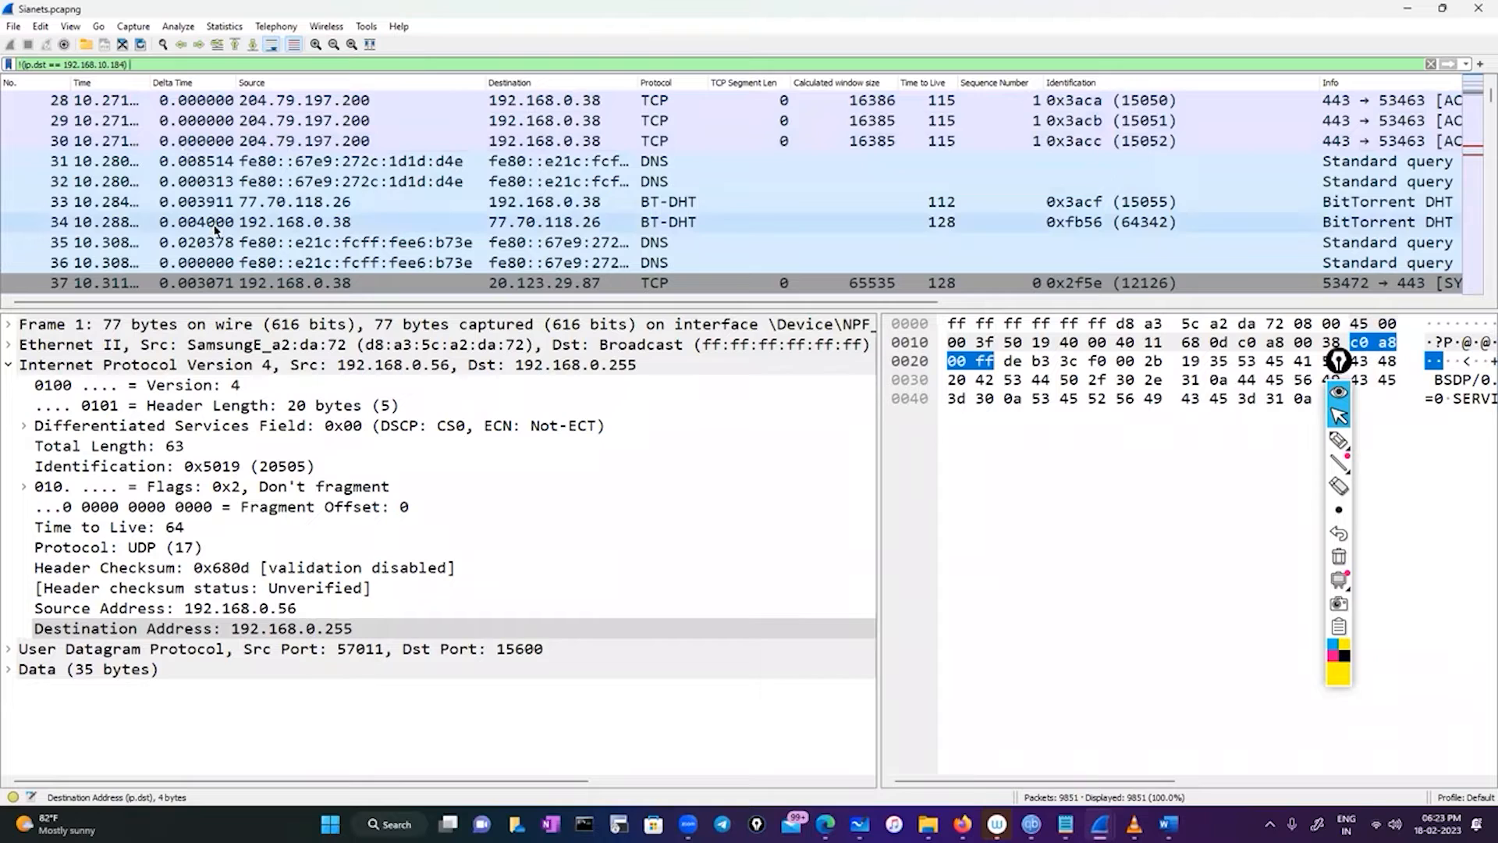
left_click_drag(159, 65, 22, 65)
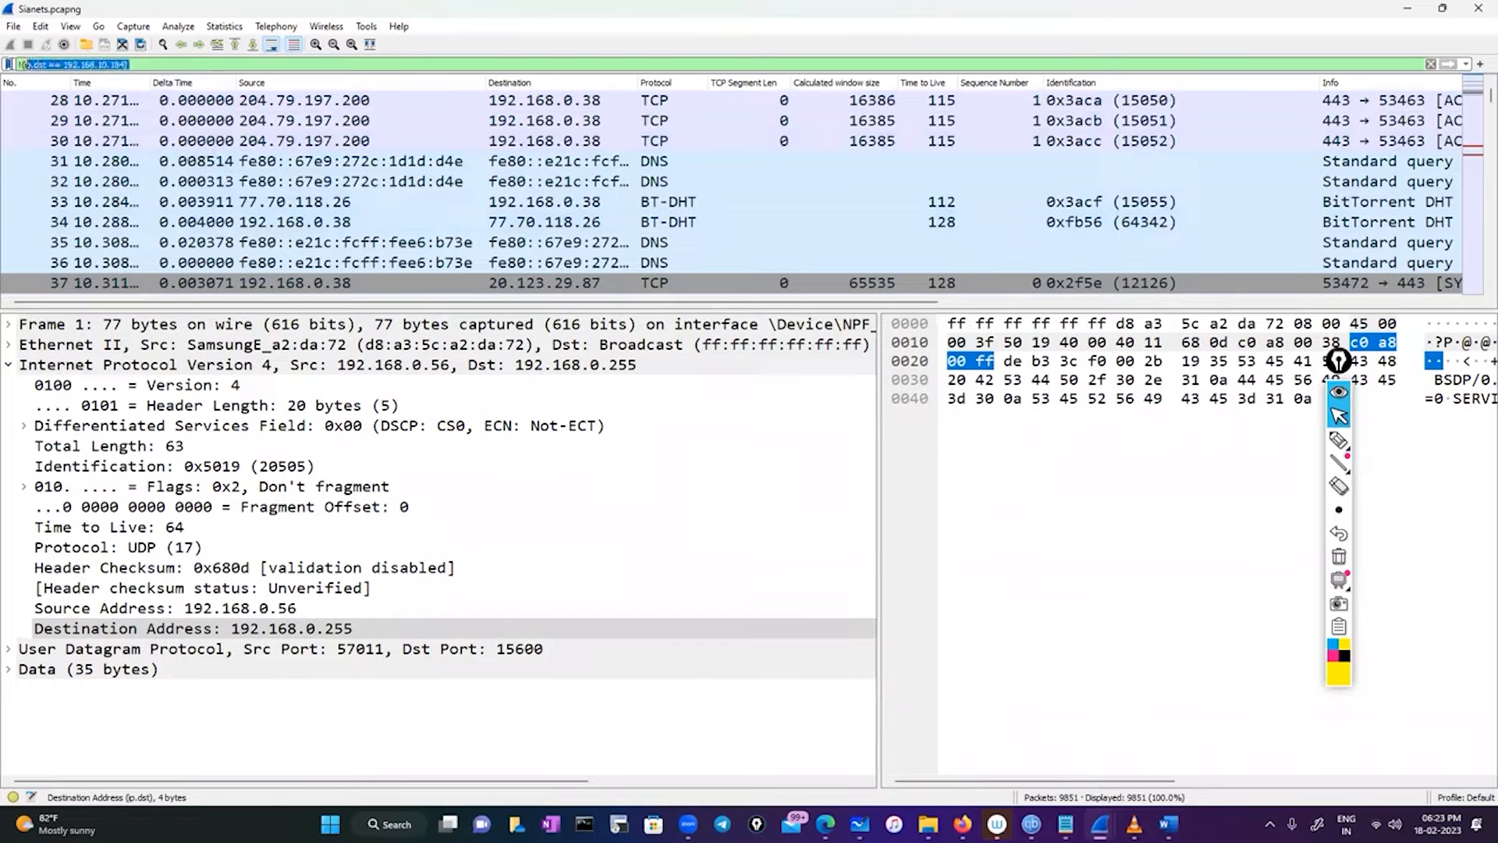
left_click(152, 65)
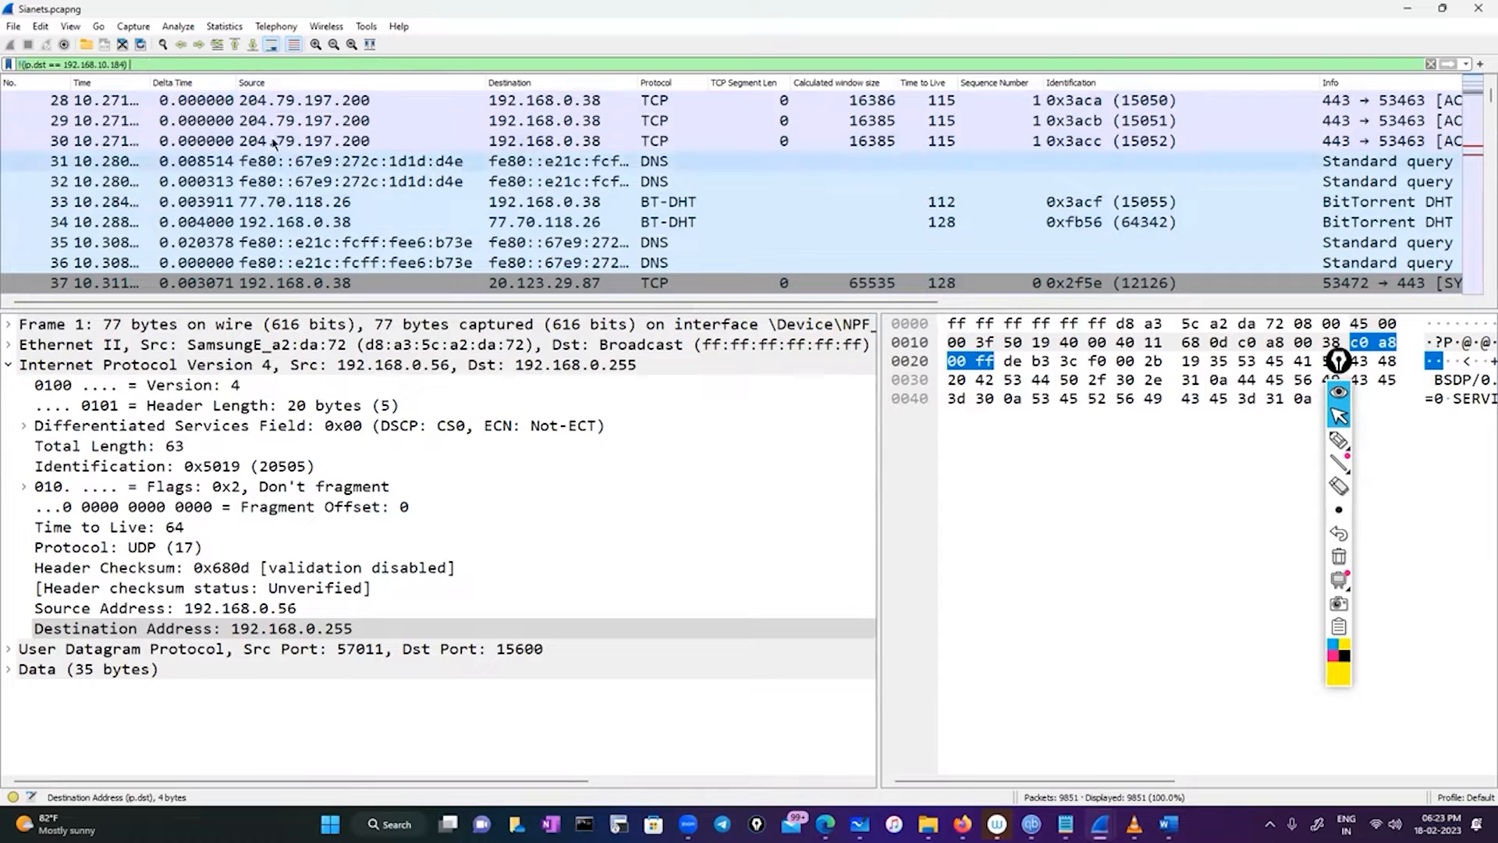
scroll(242, 224, "down", 2)
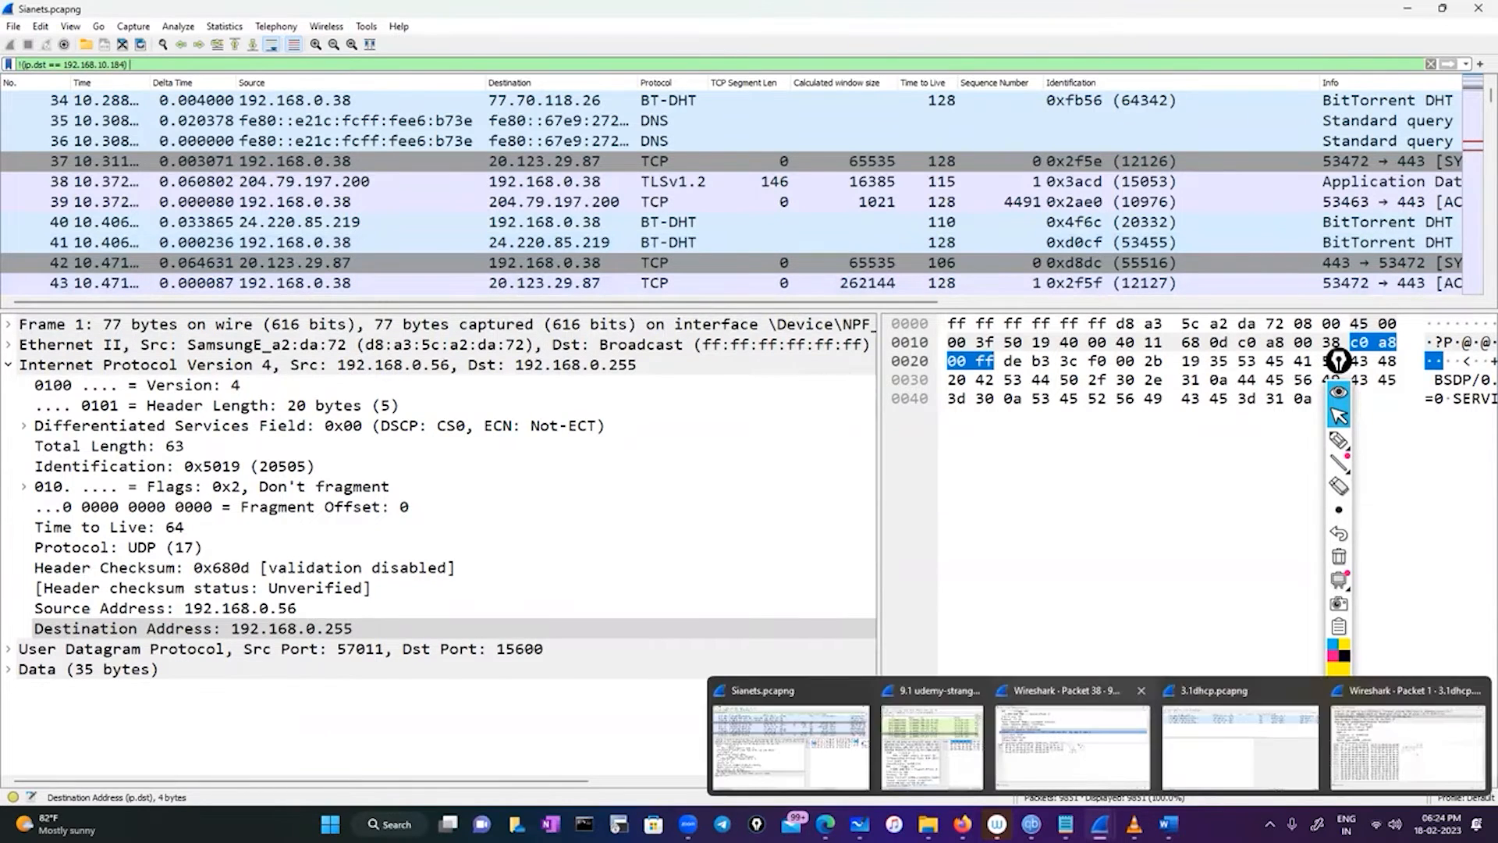
Step: Switch to the "Wireshark today" notes in Notepad and draw three stacked layer boxes, labelled Phys, L2 and Network, with the annotation pen
left_click(1066, 824)
left_click(534, 404)
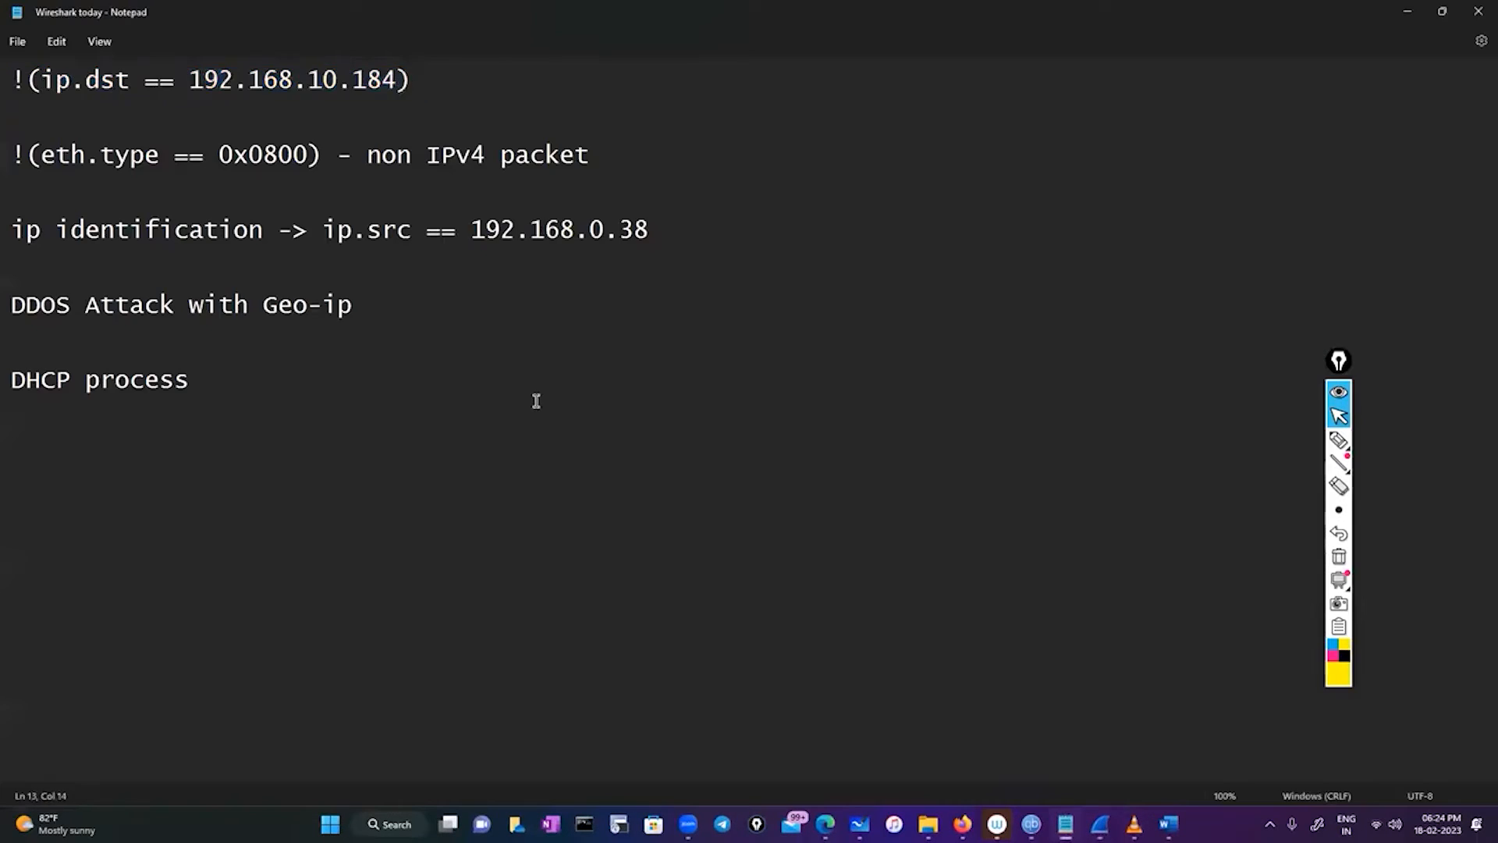
left_click(569, 204)
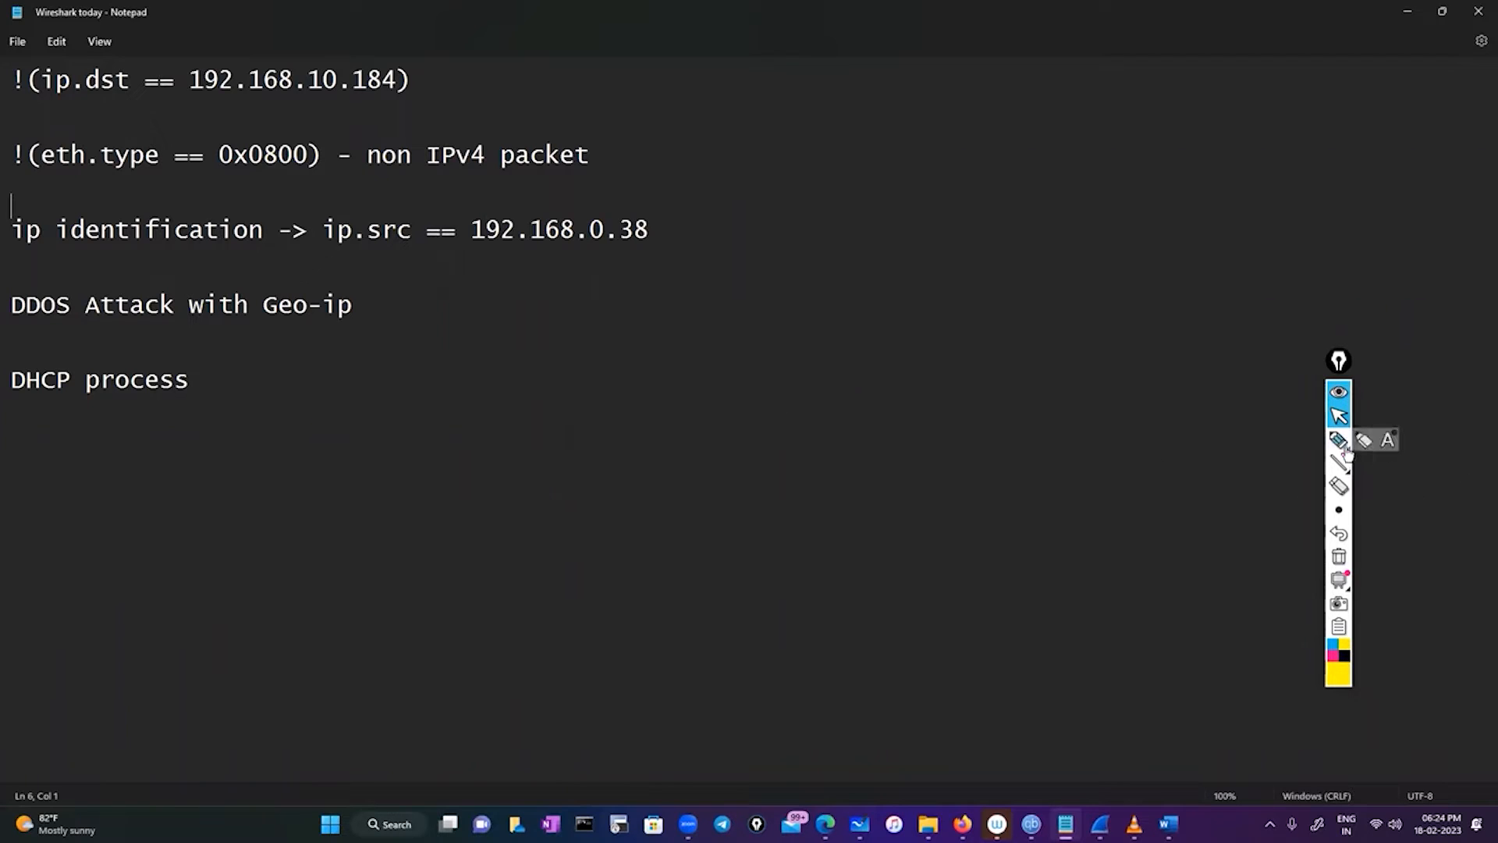
left_click(1338, 439)
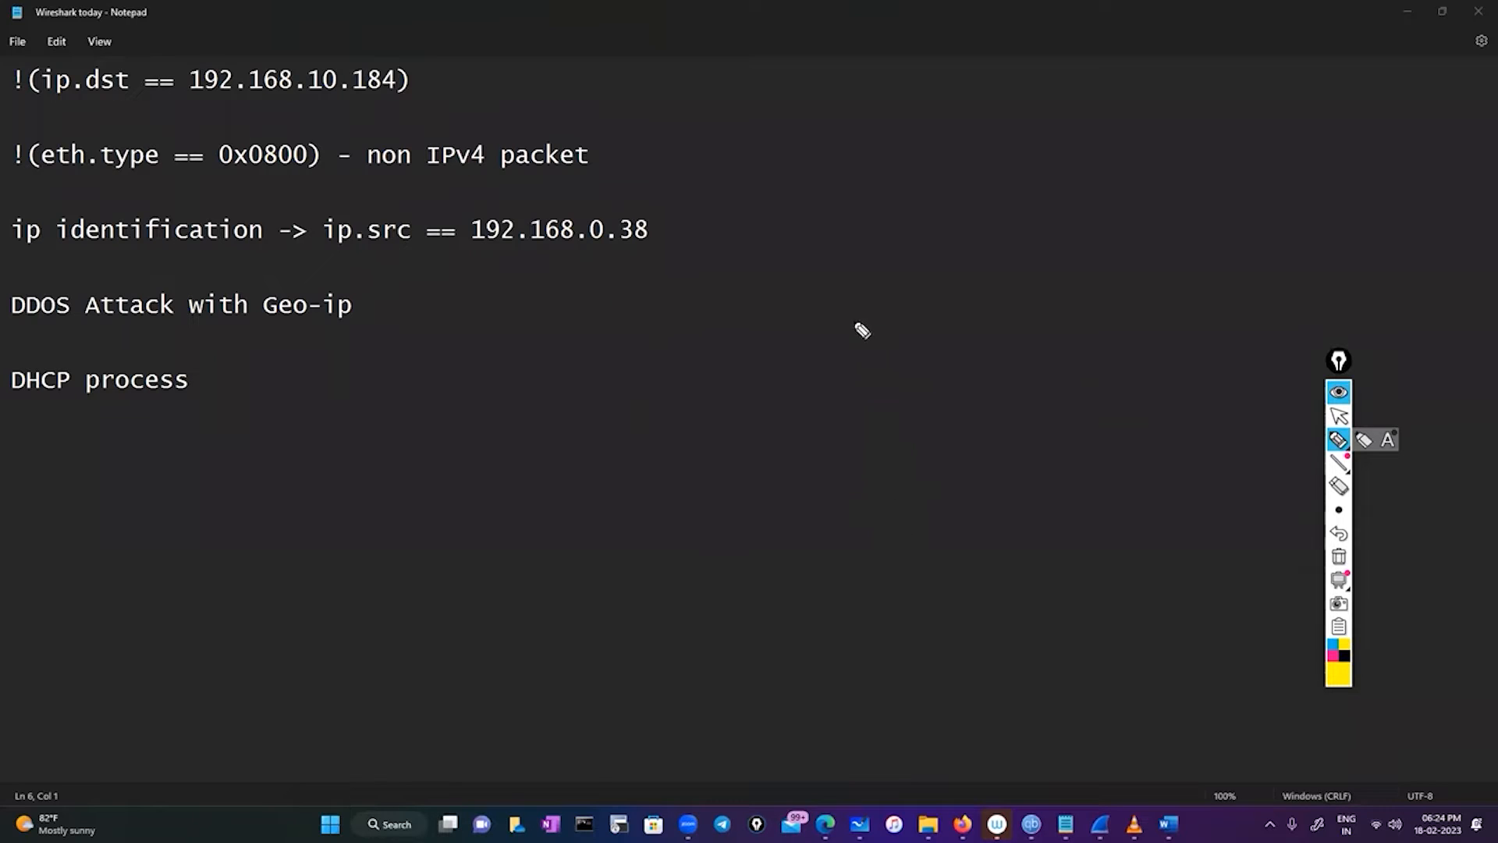
mouse_move(854, 547)
left_mouse_down()
mouse_move(973, 542)
mouse_move(836, 568)
mouse_move(917, 542)
mouse_move(1071, 556)
left_mouse_up()
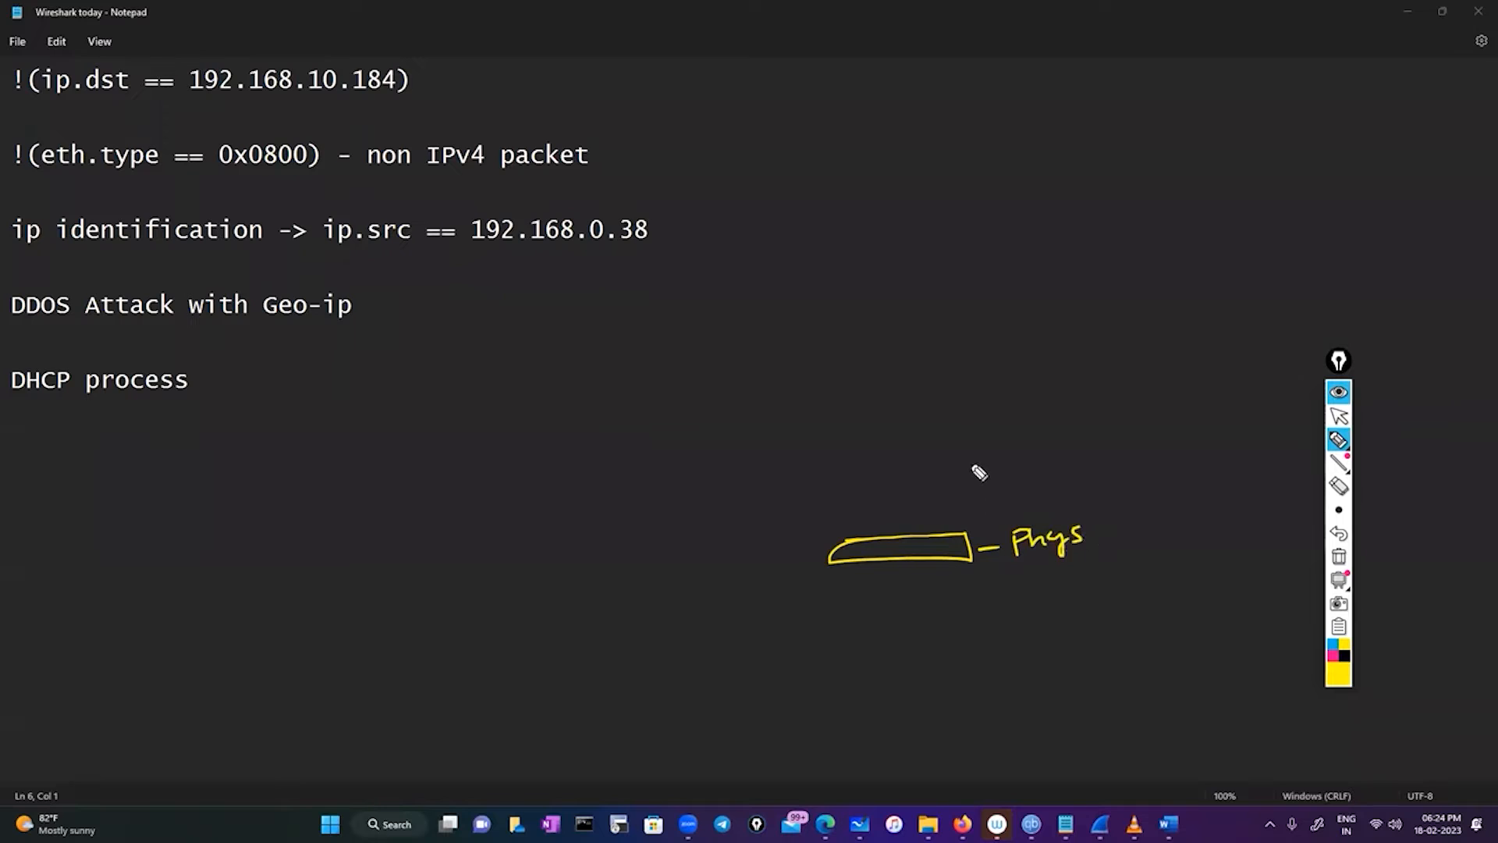
mouse_move(858, 492)
left_mouse_down()
mouse_move(966, 519)
mouse_move(898, 493)
mouse_move(845, 498)
left_mouse_up()
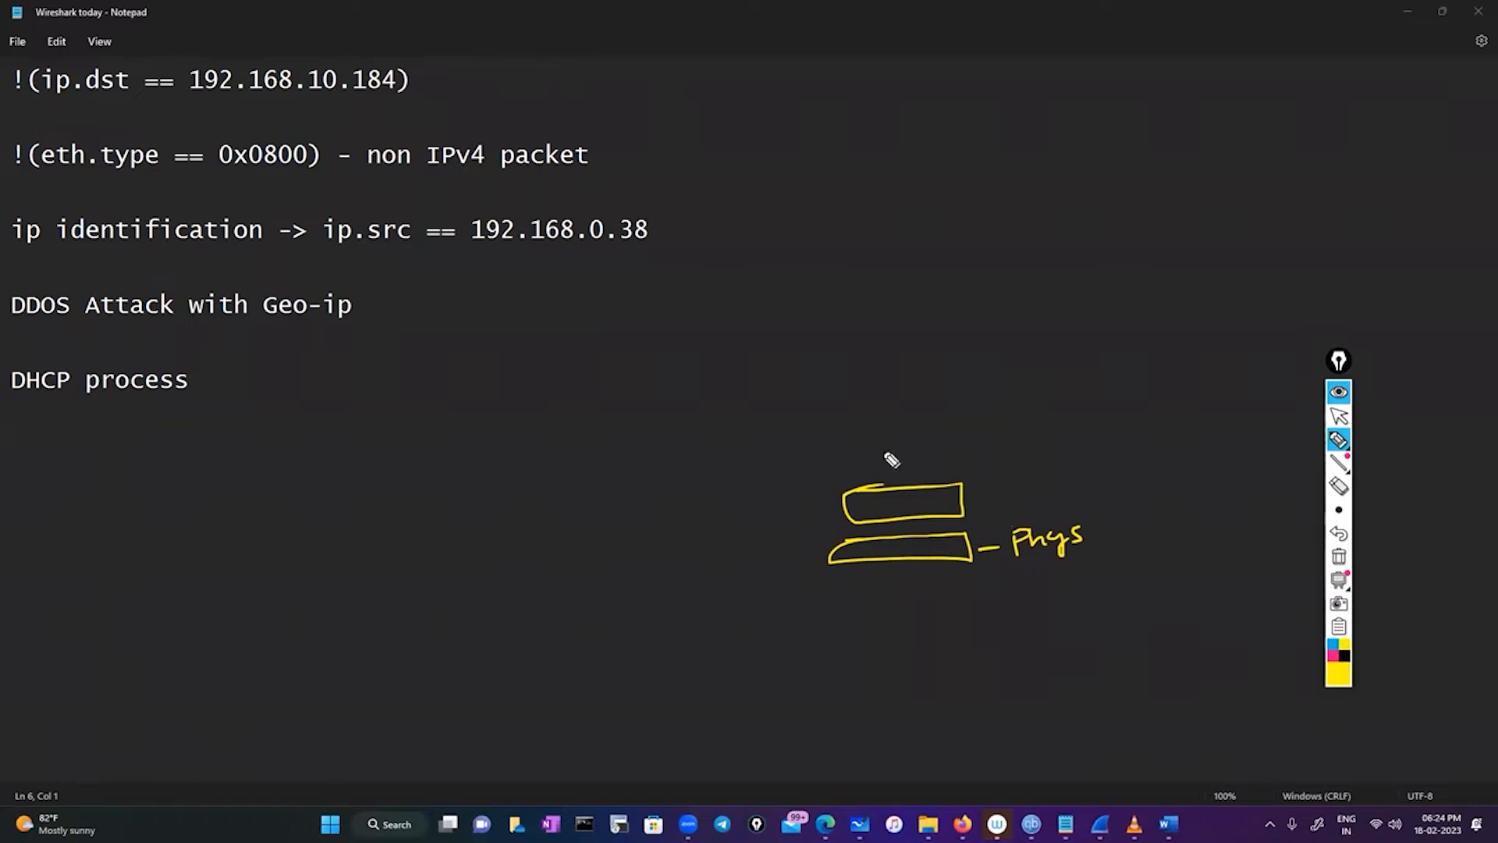
mouse_move(843, 426)
left_mouse_down()
mouse_move(966, 422)
mouse_move(840, 471)
mouse_move(843, 426)
left_mouse_up()
left_click_drag(986, 431, 1145, 386)
left_click_drag(976, 497, 1122, 468)
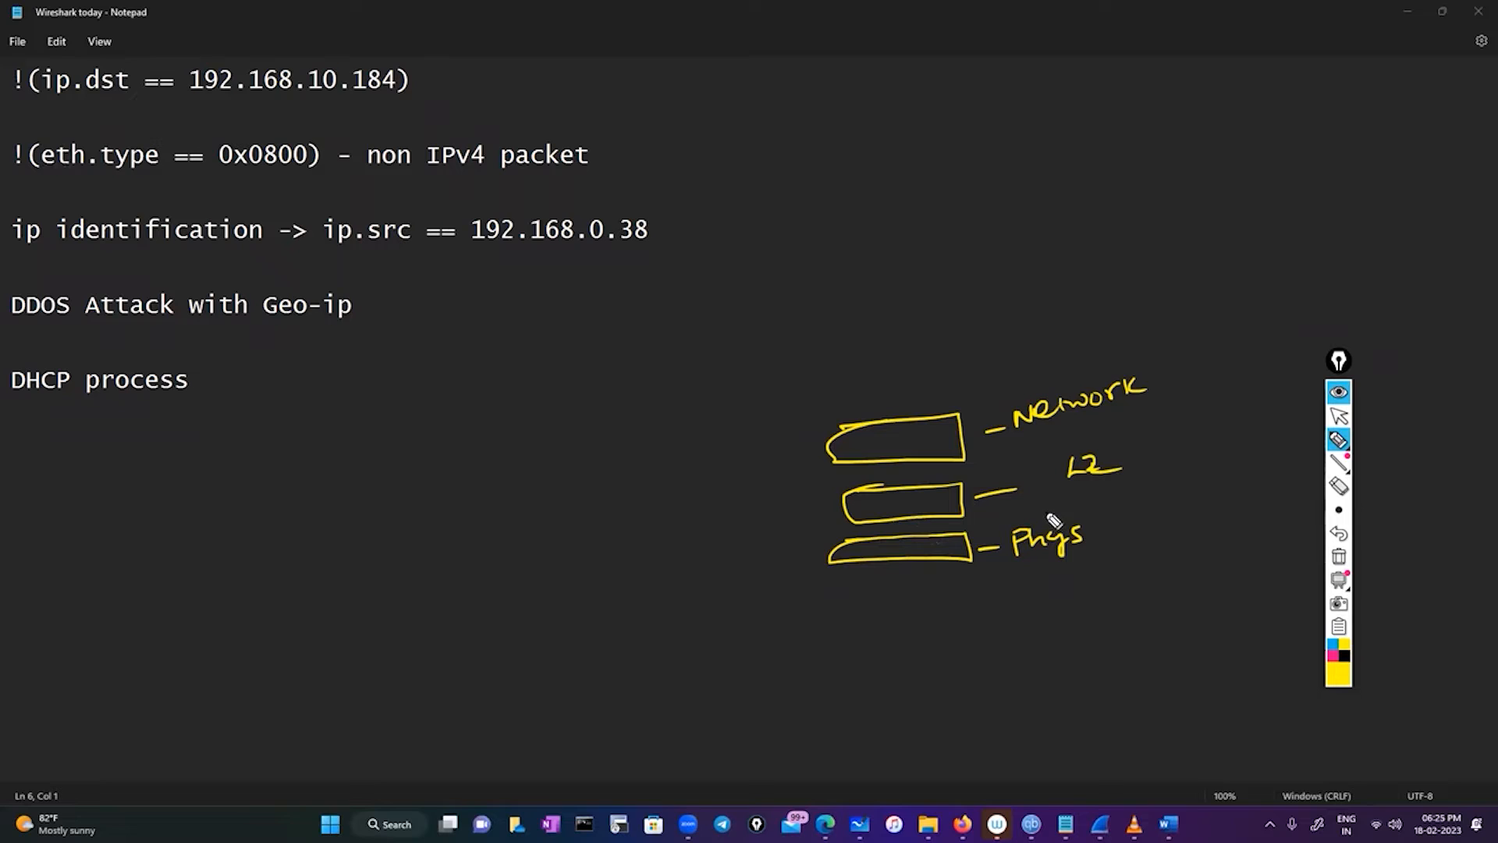
Step: Add the handwritten labels Data Link, L3 and L1 beside the matching layer boxes
mouse_move(1043, 488)
left_mouse_down()
mouse_move(1079, 500)
mouse_move(1188, 477)
left_mouse_up()
mouse_move(1160, 385)
left_mouse_down()
mouse_move(1222, 373)
mouse_move(1211, 396)
left_mouse_up()
left_click_drag(1116, 536, 1180, 537)
left_click_drag(1196, 515, 1189, 541)
Step: Draw two circled-X routers joined by a zigzag link at the level of the physical layer box
left_click_drag(637, 576, 817, 561)
left_click_drag(648, 550, 653, 555)
mouse_move(819, 547)
left_mouse_down()
mouse_move(812, 559)
mouse_move(823, 546)
left_mouse_up()
mouse_move(620, 564)
left_mouse_down()
mouse_move(649, 582)
mouse_move(624, 584)
left_mouse_up()
left_click_drag(810, 564, 825, 581)
left_click_drag(824, 563, 812, 582)
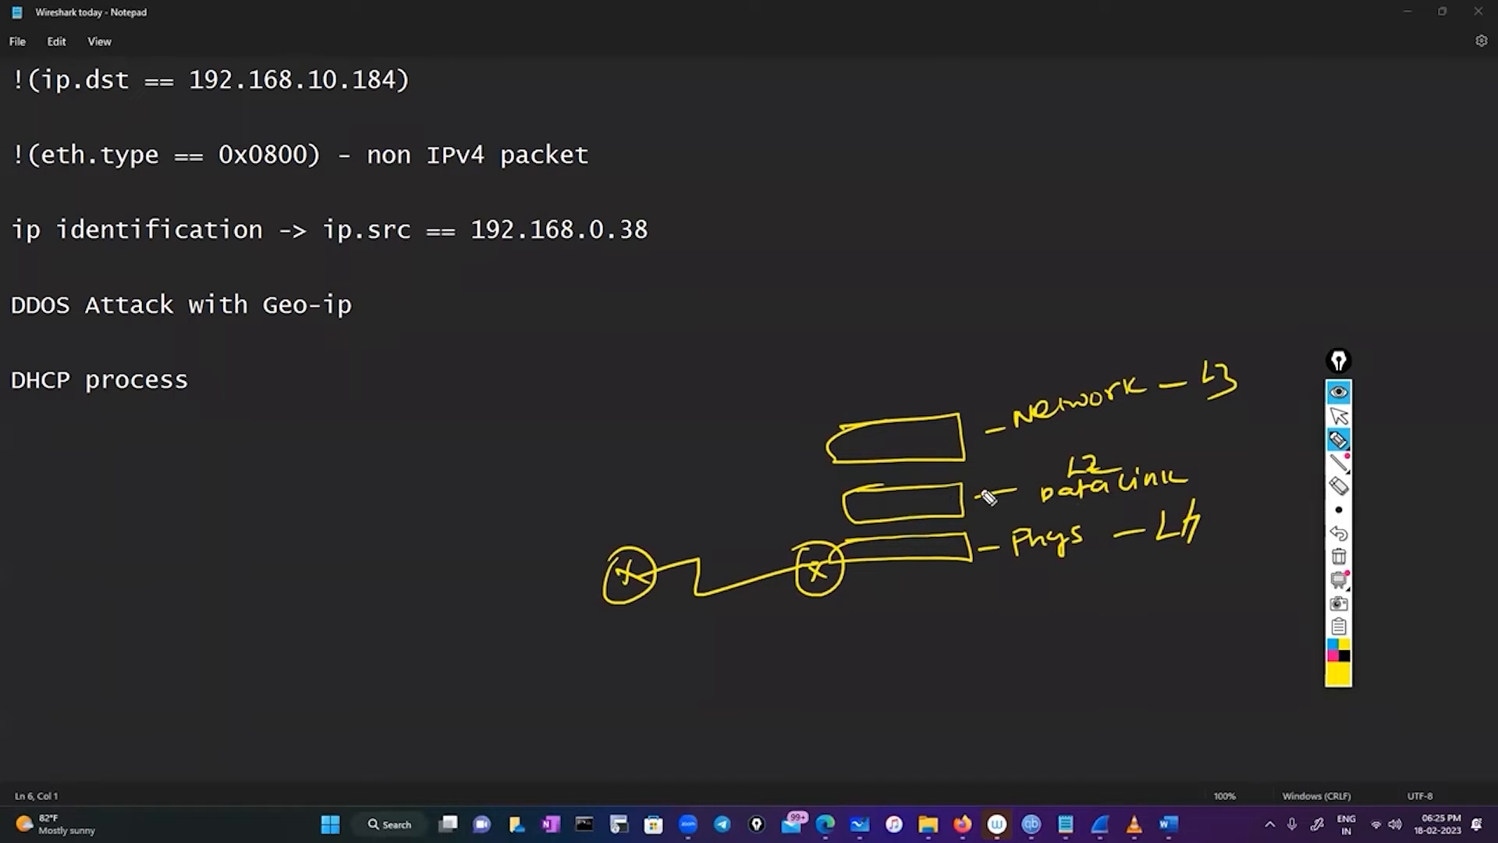
Step: Write Dm with a boxed address, followed by boxed Sm and BCDE, beside the data link layer box
mouse_move(535, 523)
left_mouse_down()
mouse_move(539, 540)
mouse_move(582, 516)
mouse_move(587, 528)
left_mouse_up()
left_click(611, 504)
mouse_move(630, 511)
left_mouse_down()
mouse_move(692, 518)
mouse_move(702, 485)
mouse_move(611, 524)
mouse_move(608, 486)
left_mouse_up()
mouse_move(727, 482)
left_mouse_down()
mouse_move(713, 496)
mouse_move(849, 483)
mouse_move(776, 504)
left_mouse_up()
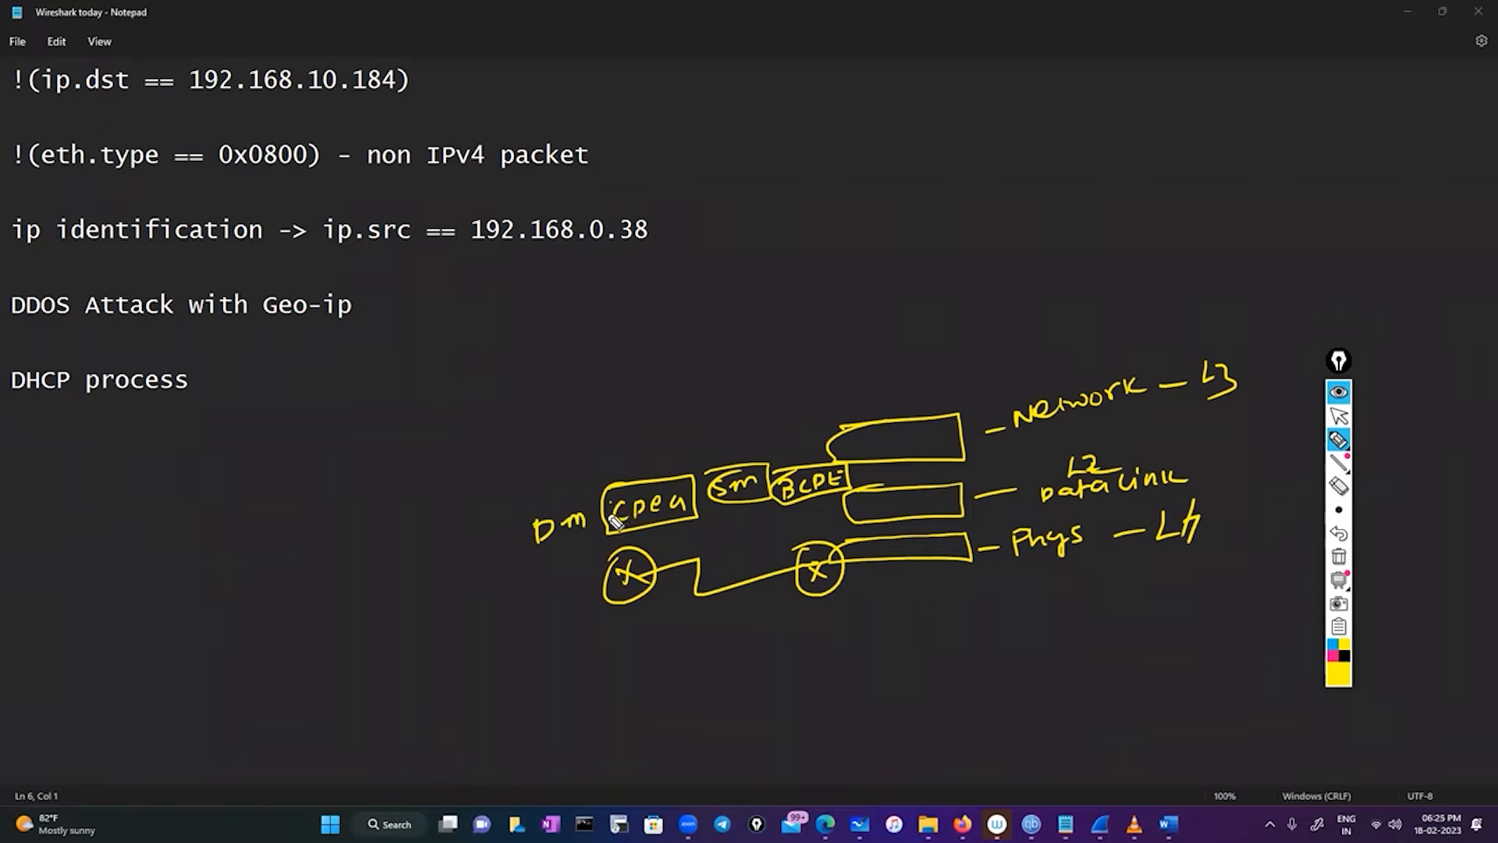
Step: Draw a curved arrow from Dm to a chain of boxes labelled IP, ARP and DNS, and put the pen away
mouse_move(602, 524)
left_mouse_down()
mouse_move(585, 442)
mouse_move(578, 467)
left_mouse_up()
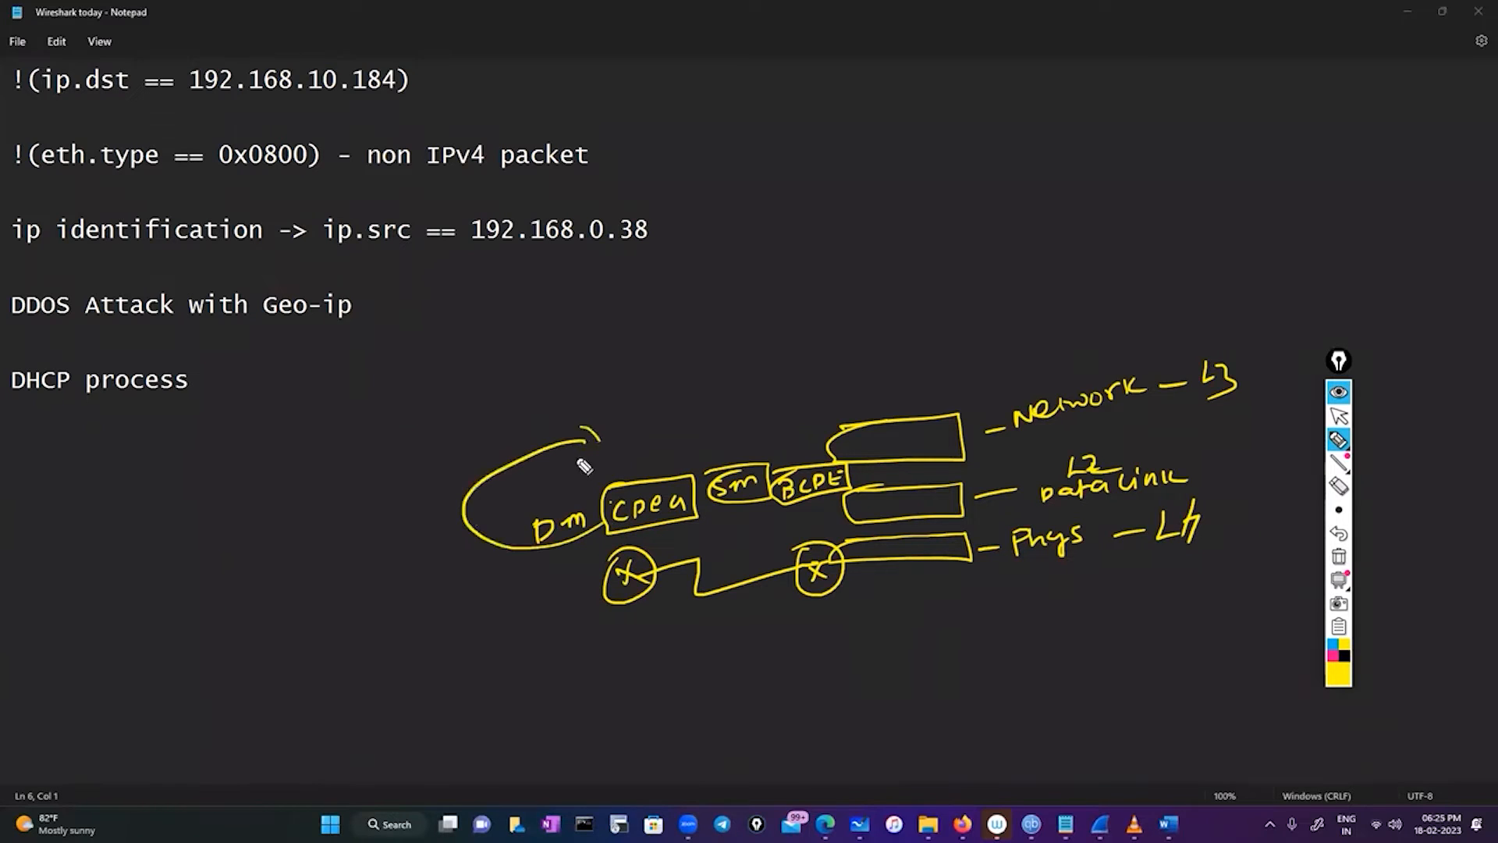
mouse_move(641, 418)
left_mouse_down()
mouse_move(655, 414)
mouse_move(605, 408)
mouse_move(671, 430)
mouse_move(600, 427)
mouse_move(782, 376)
mouse_move(709, 377)
mouse_move(753, 401)
mouse_move(845, 367)
mouse_move(937, 291)
mouse_move(870, 364)
mouse_move(865, 304)
left_mouse_up()
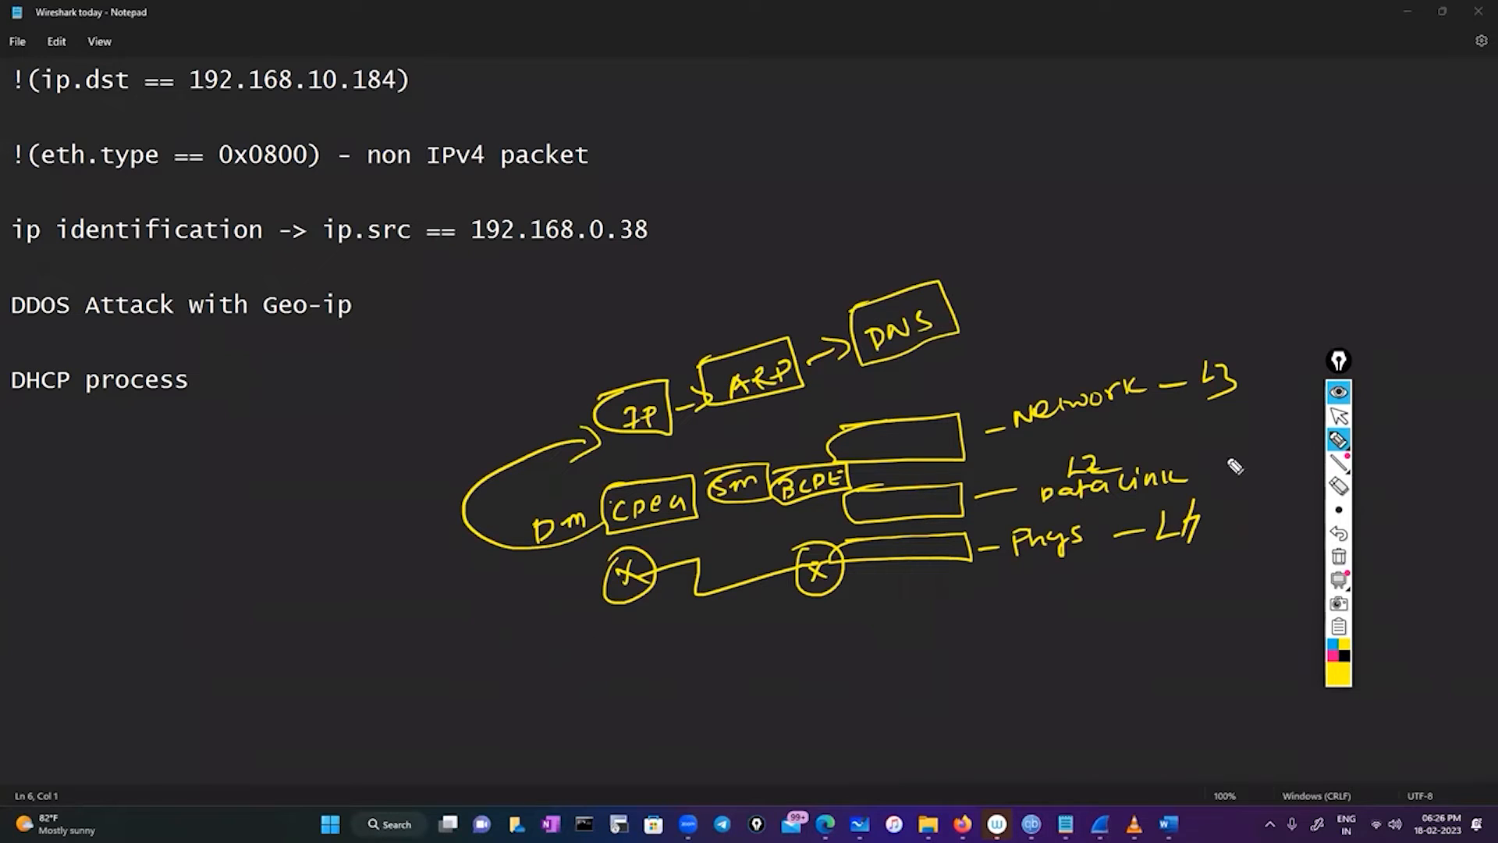
left_click(1333, 419)
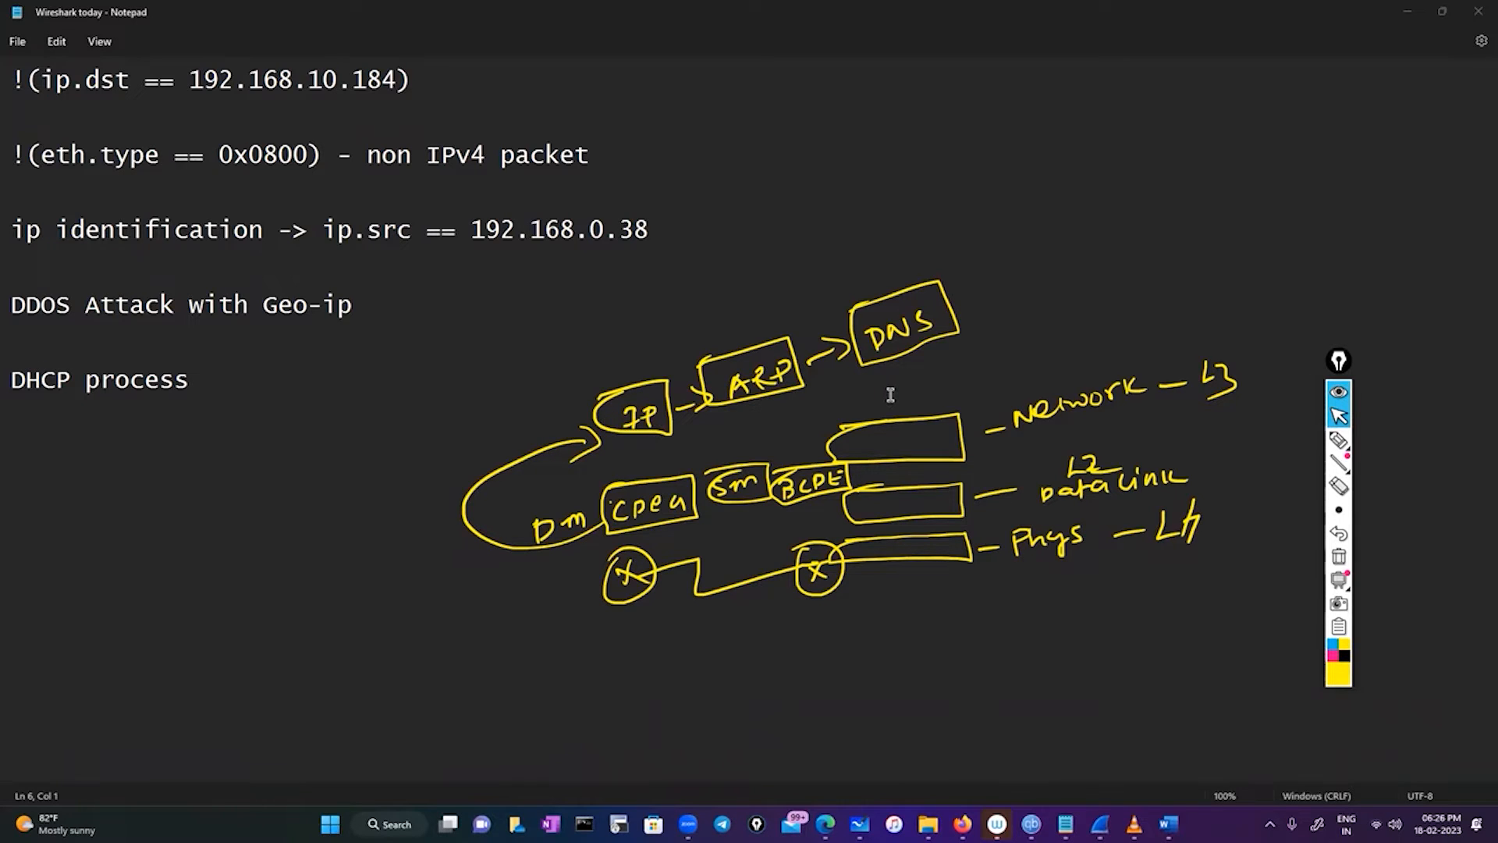
Step: Switch to the Sianets.pcapng capture in Wireshark and examine the IPv4 header, TCP fields and flags of packet 37
mouse_move(1100, 824)
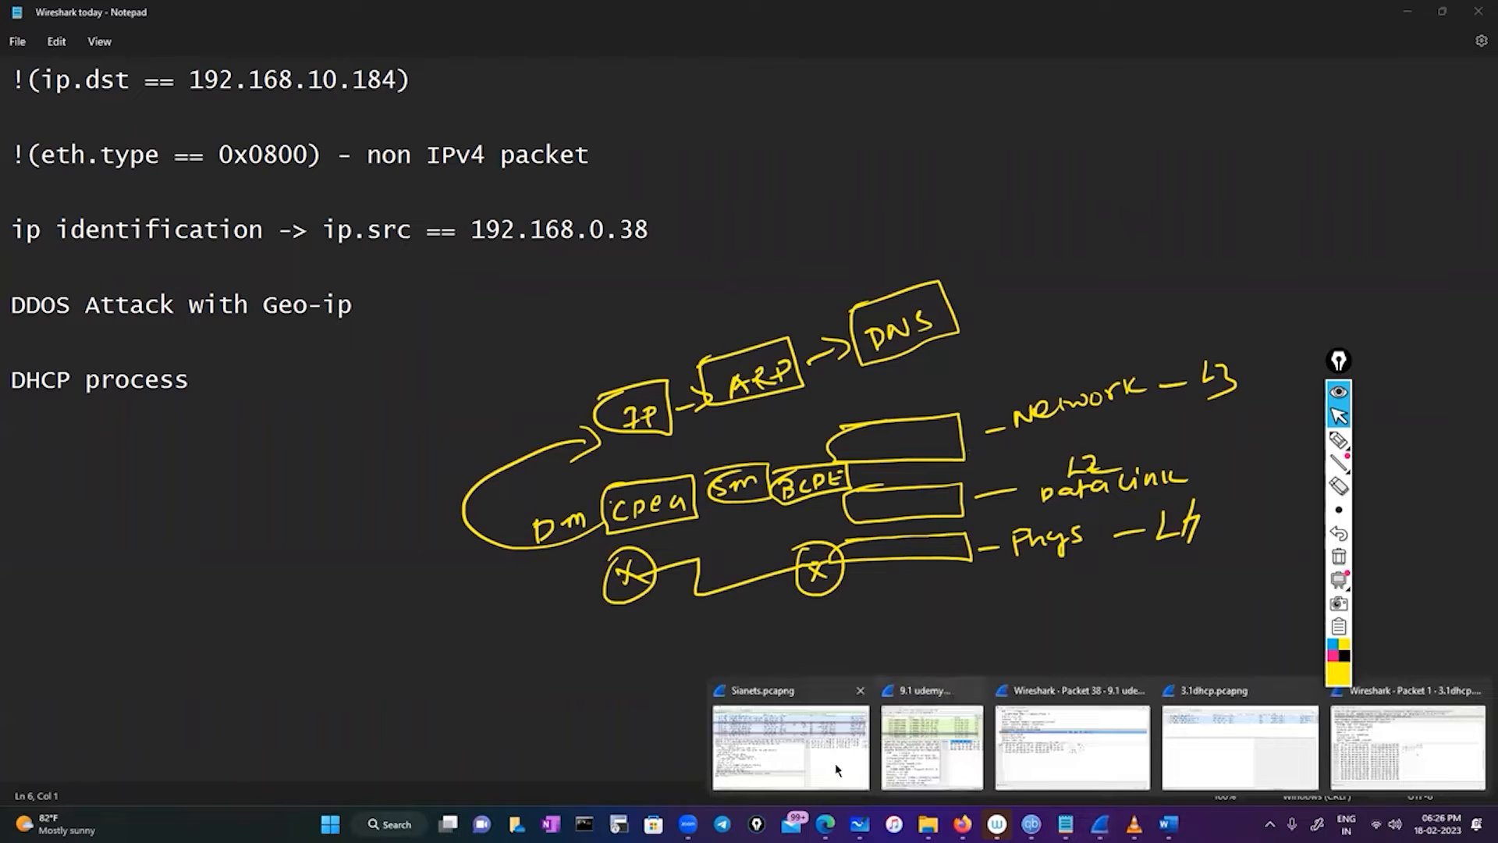
left_click(790, 748)
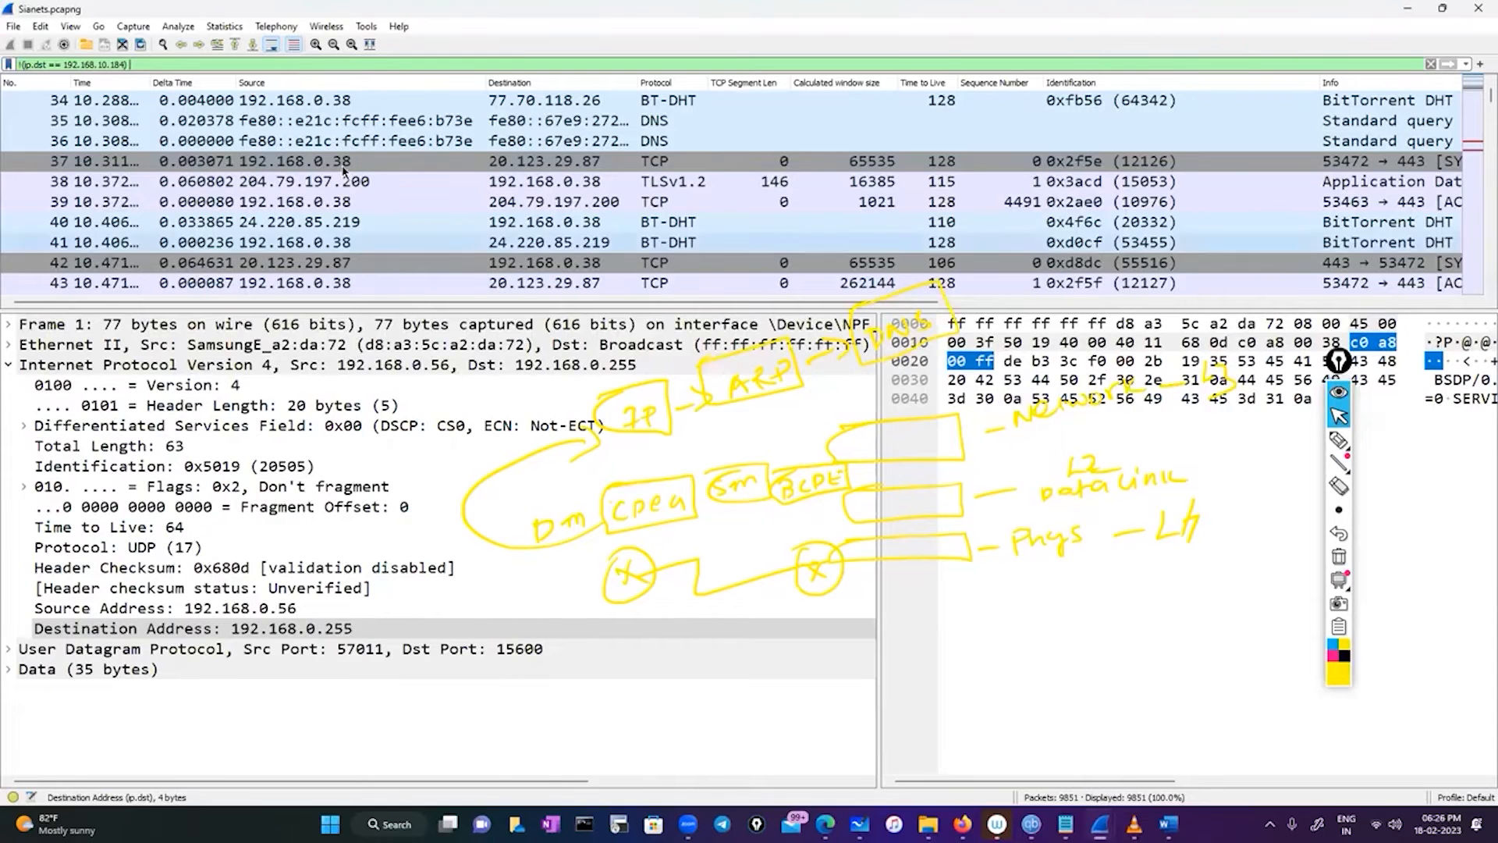
left_click(340, 164)
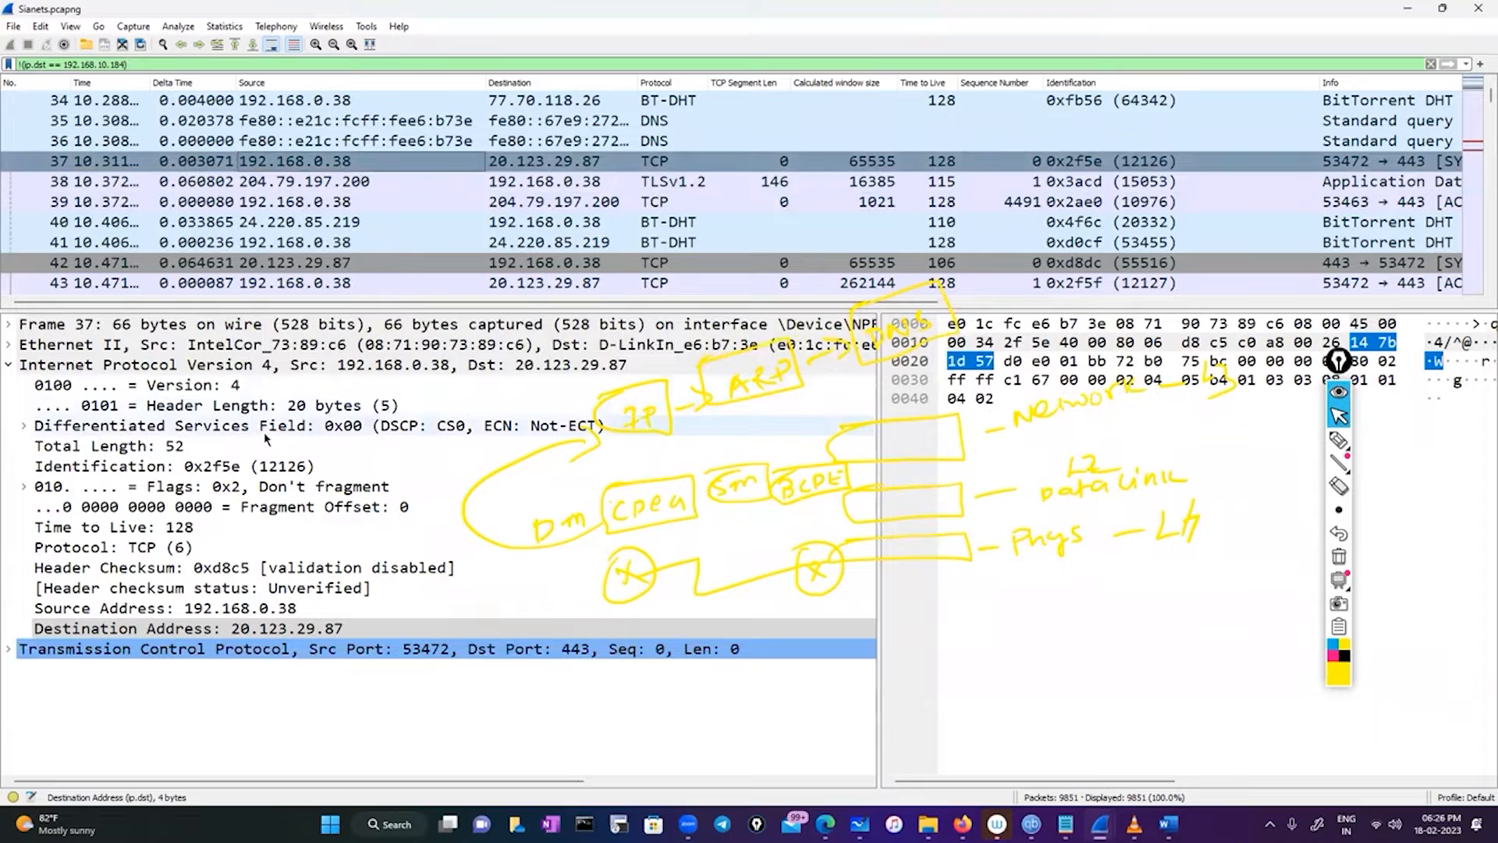
left_click(7, 366)
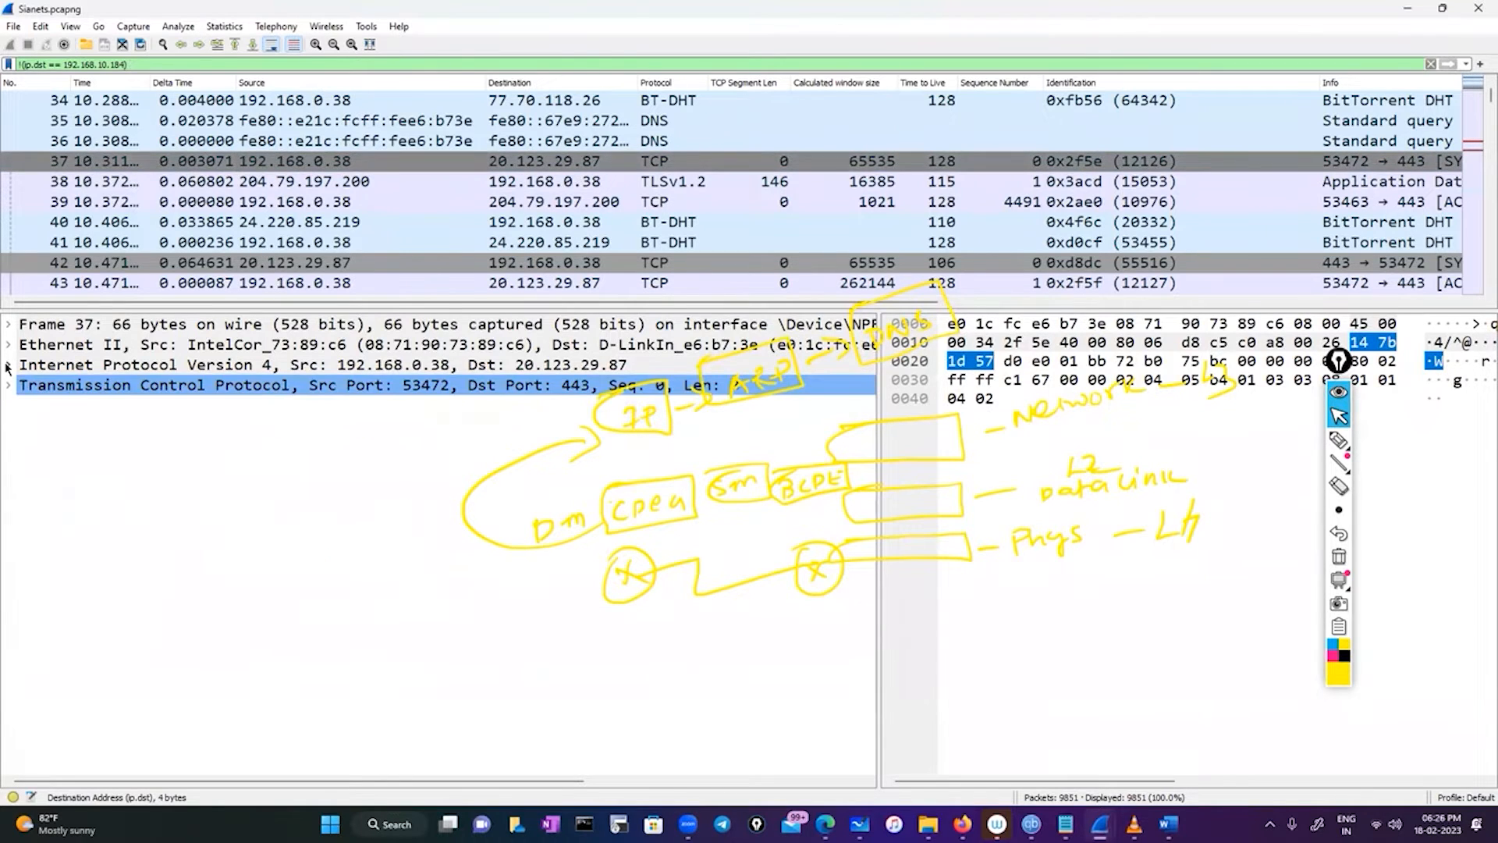
left_click(8, 366)
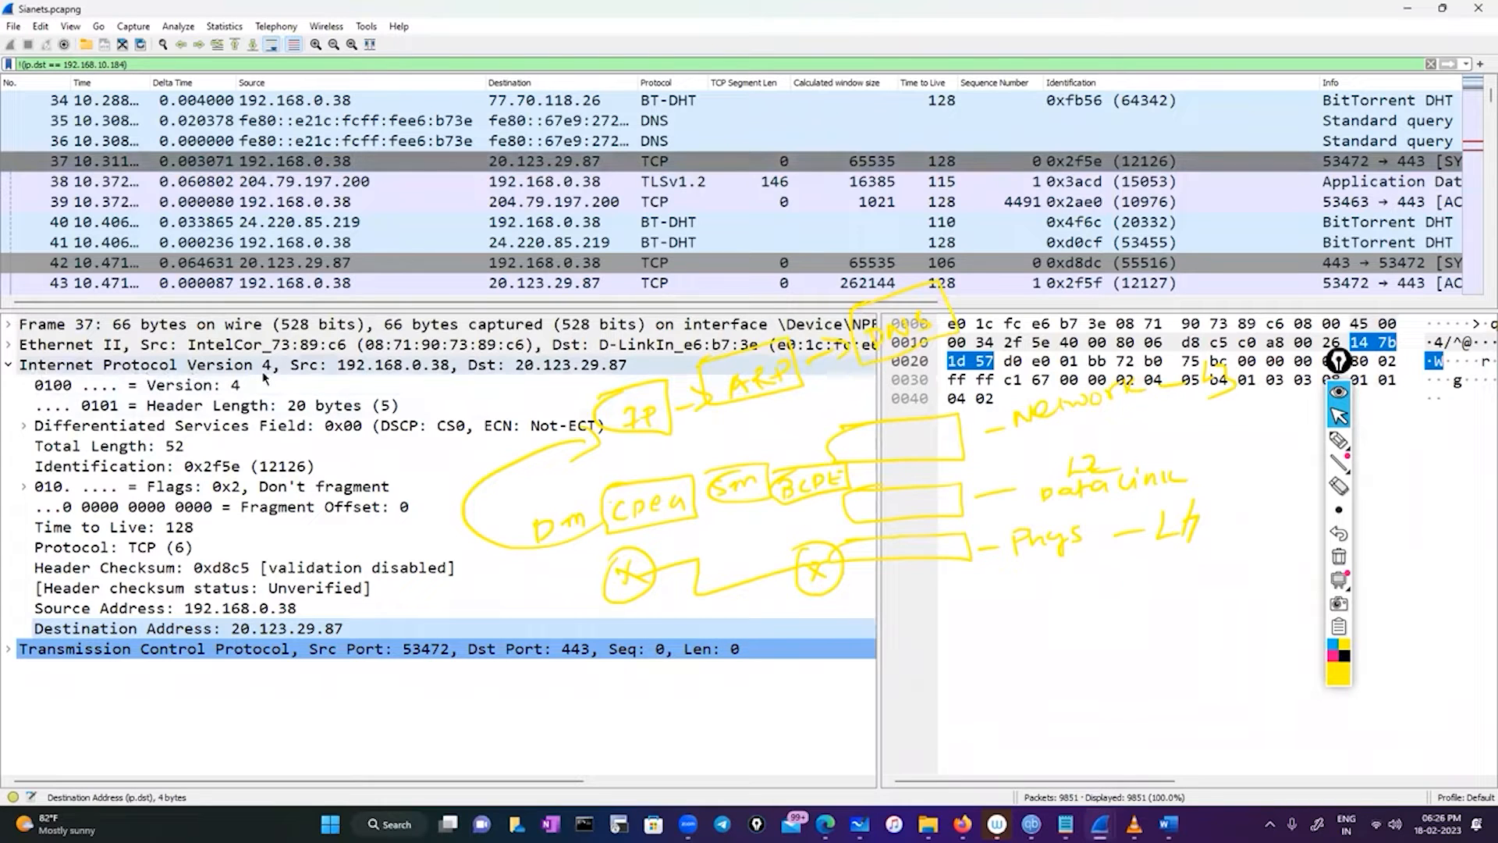
left_click(5, 650)
scroll(202, 568, "down", 3)
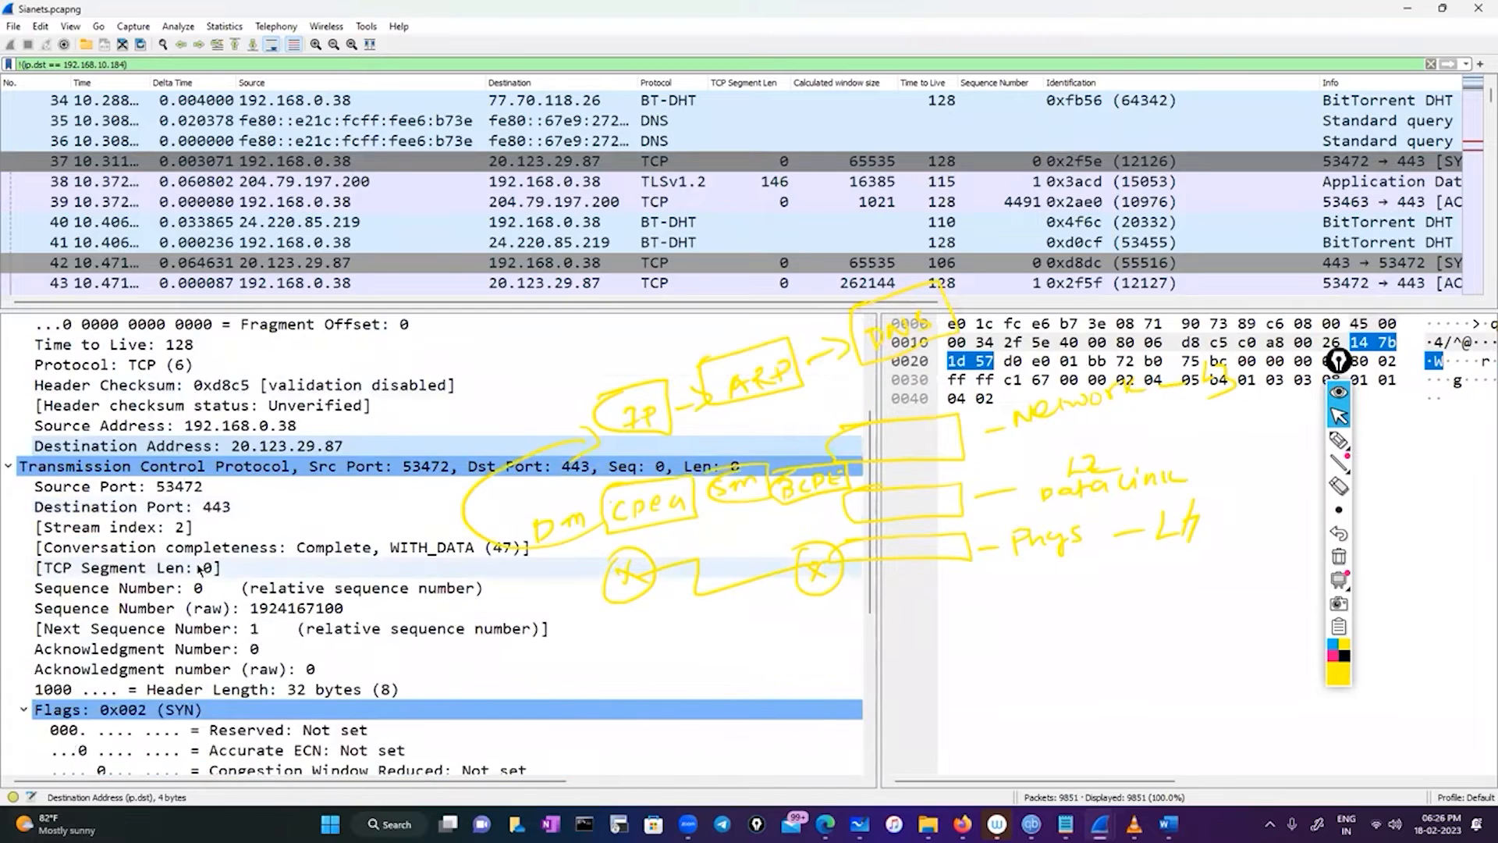
scroll(202, 568, "down", 5)
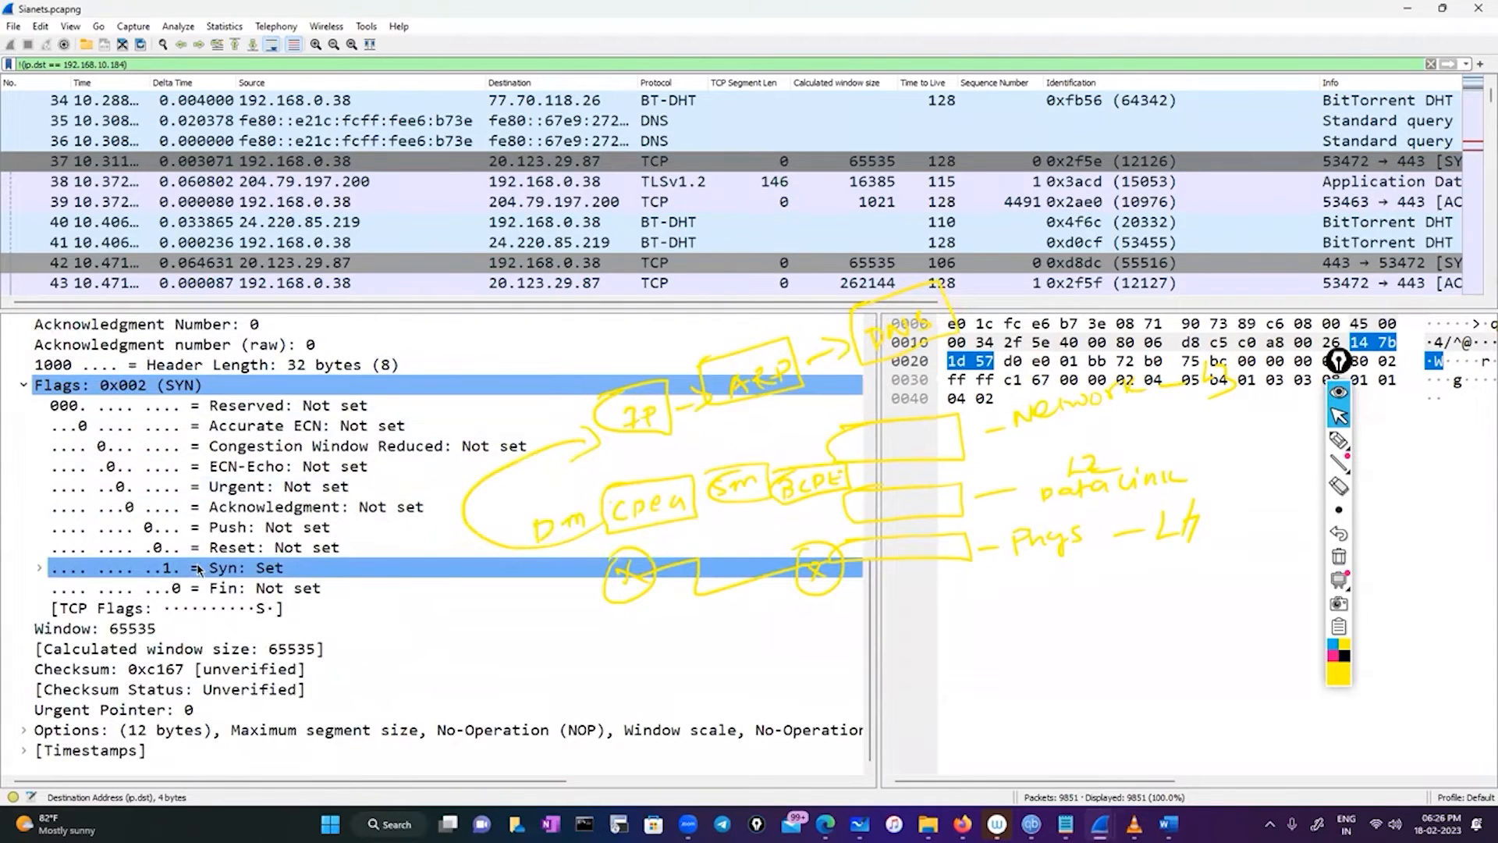
scroll(199, 570, "up", 4)
Step: Switch to the "Wireshark today" notes in Notepad and copy the filter !(eth.type == 0x0800)
left_click(1067, 824)
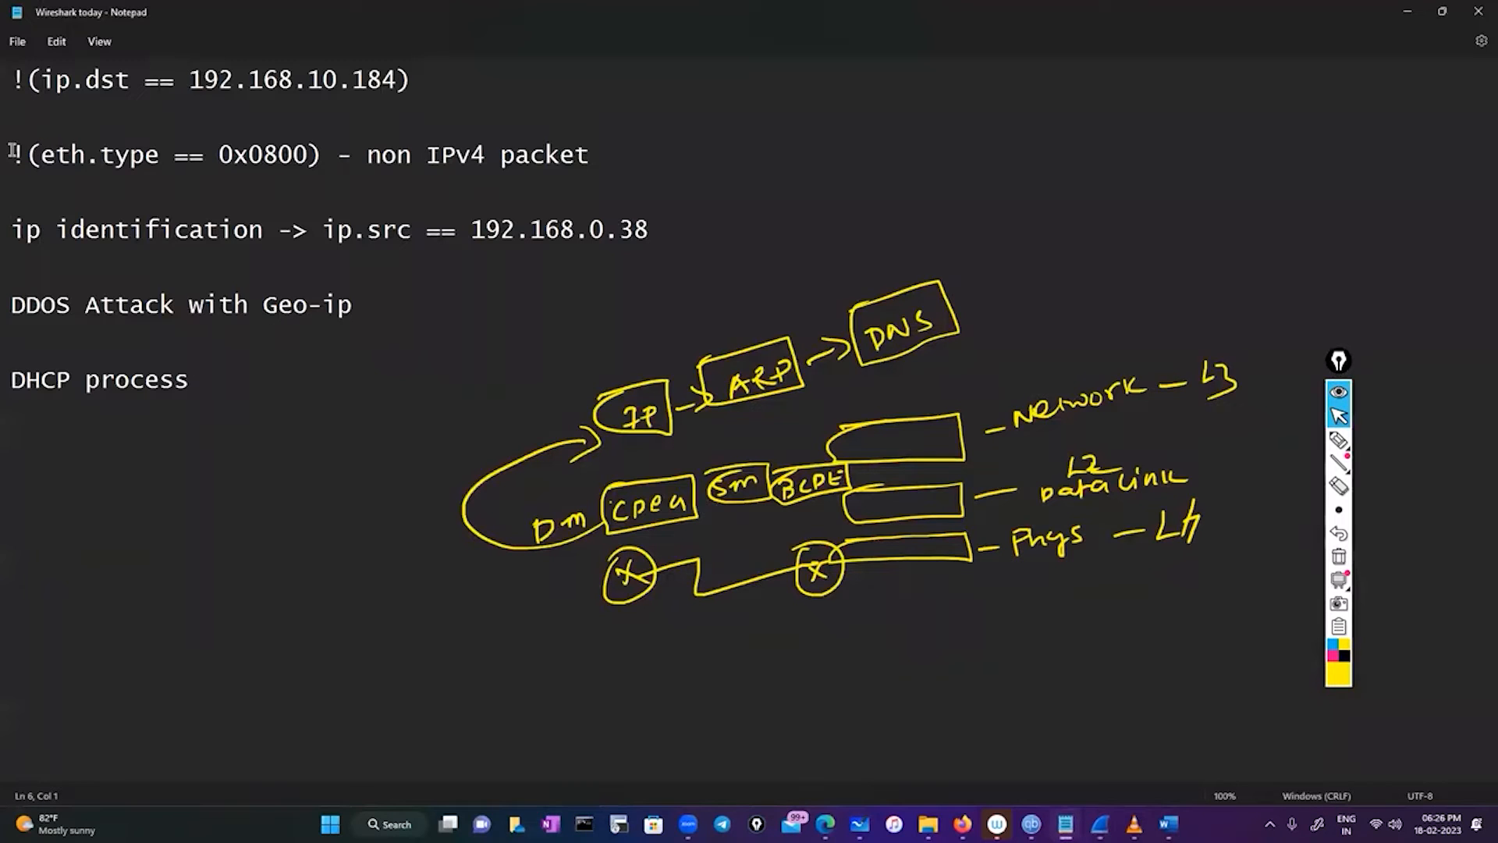
left_click_drag(13, 150, 319, 160)
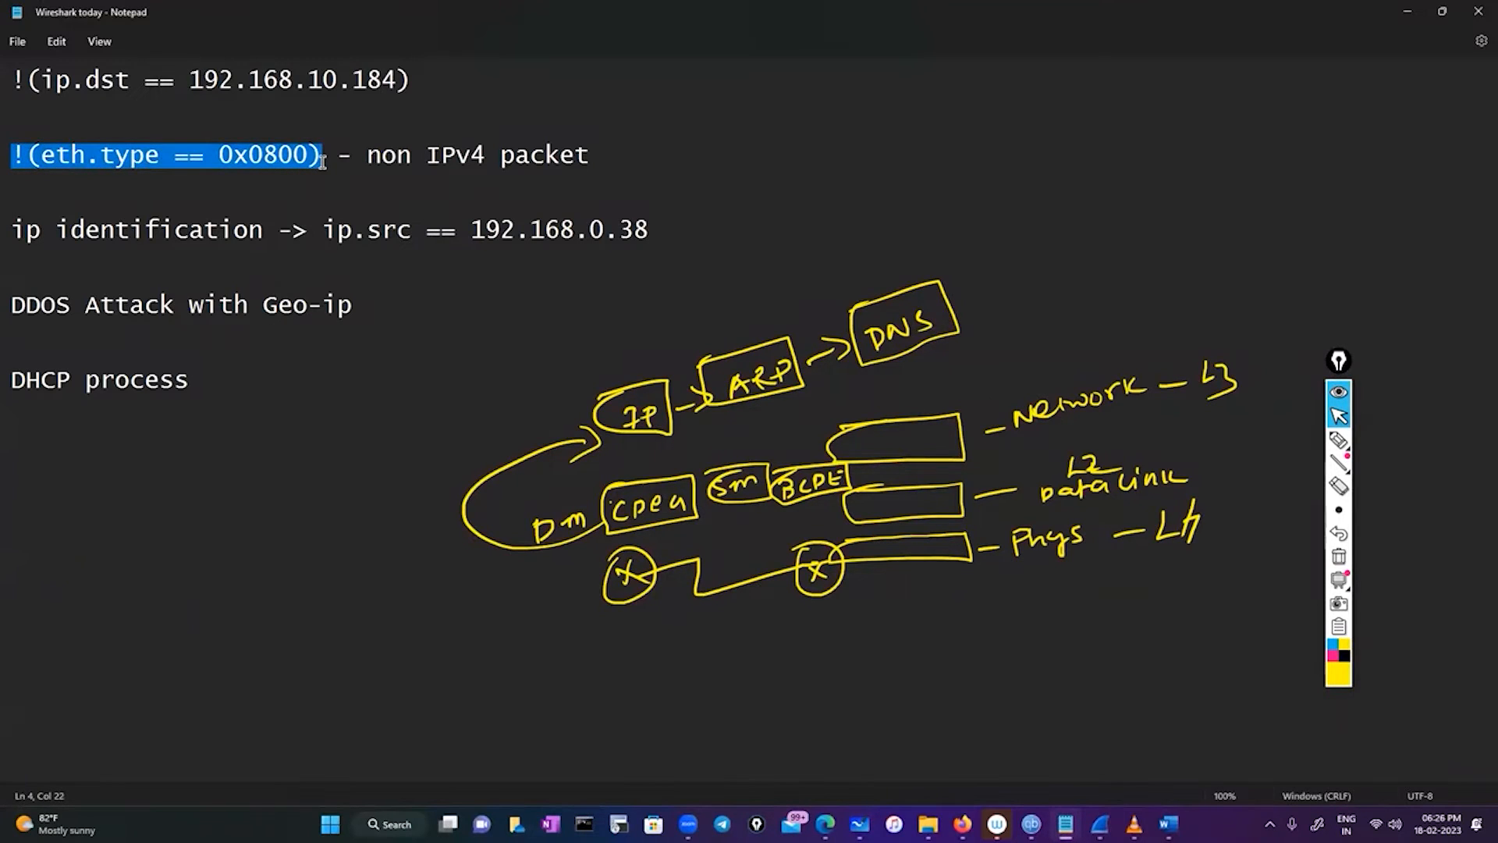
right_click(283, 164)
left_click(328, 239)
left_click(30, 163)
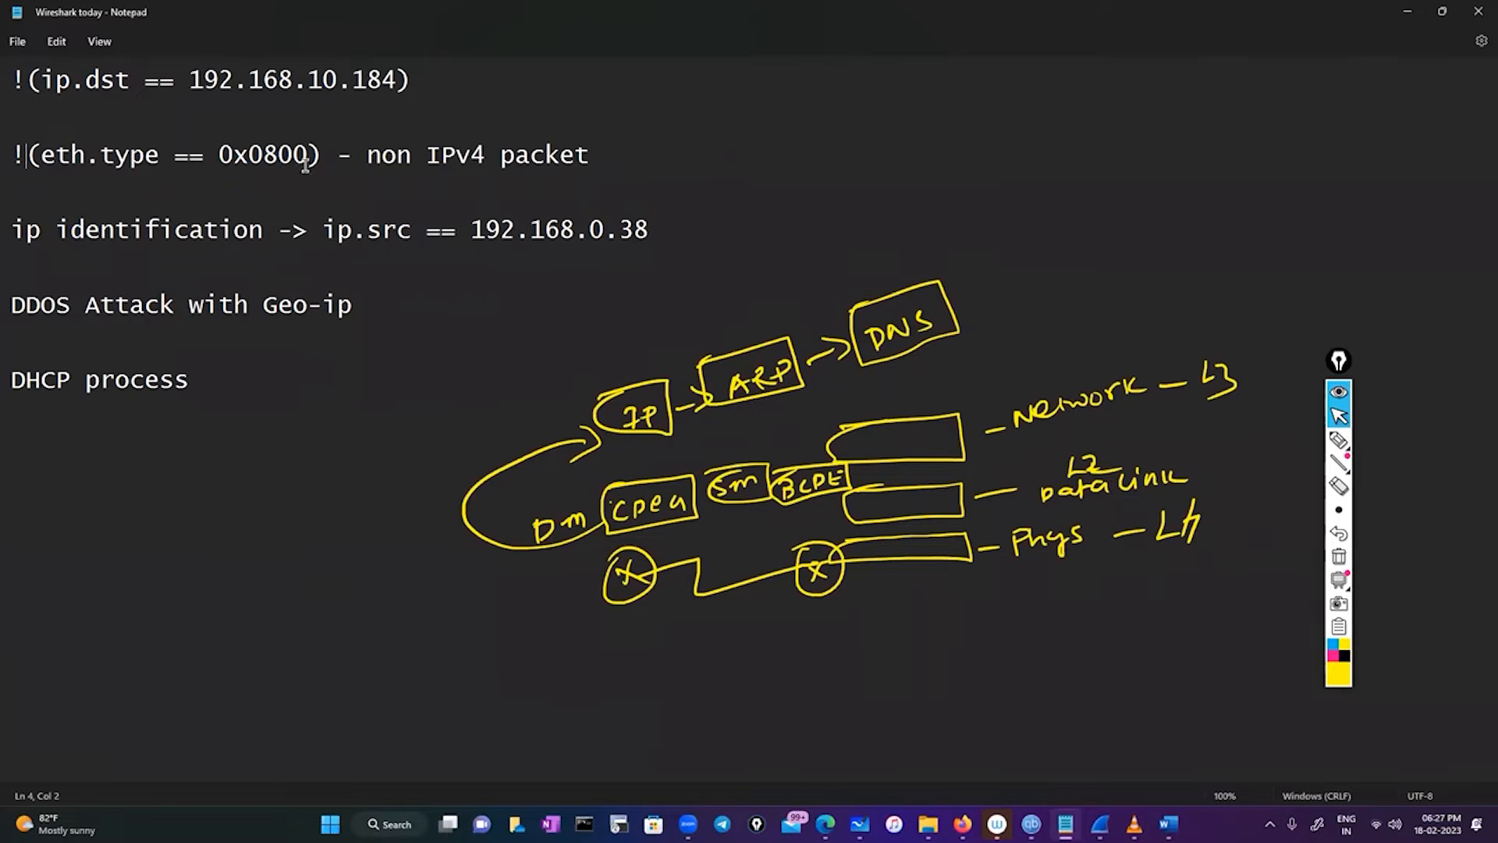
Step: Draw an arrow from the IP box to a new box labelled 0x0800 and put the annotation pen away
left_click(1339, 439)
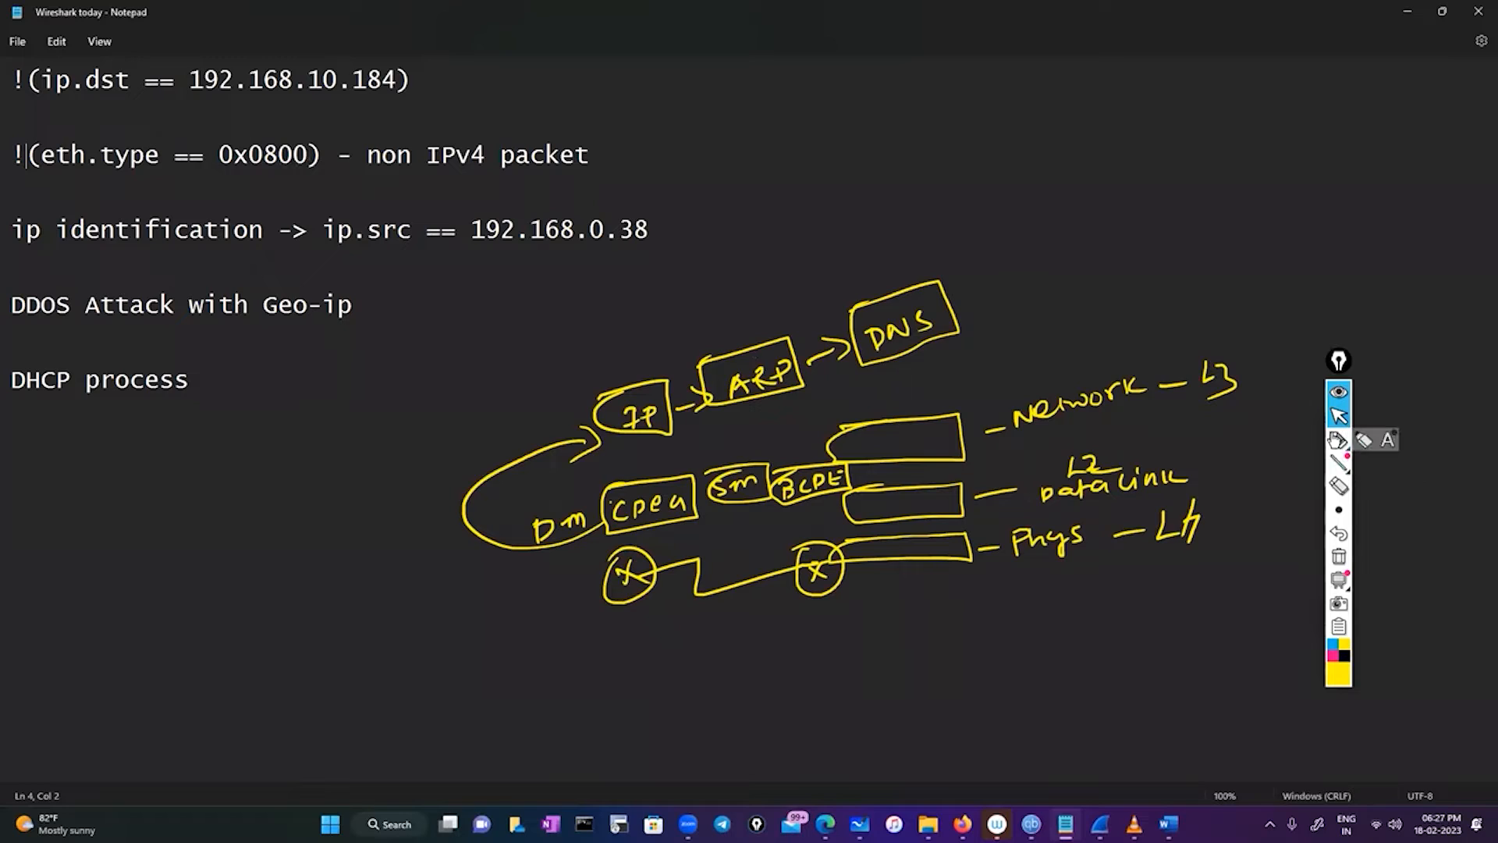
mouse_move(628, 400)
left_mouse_down()
mouse_move(646, 335)
mouse_move(742, 291)
mouse_move(749, 272)
left_mouse_up()
mouse_move(760, 264)
left_mouse_down()
mouse_move(788, 251)
mouse_move(664, 300)
mouse_move(710, 263)
left_mouse_up()
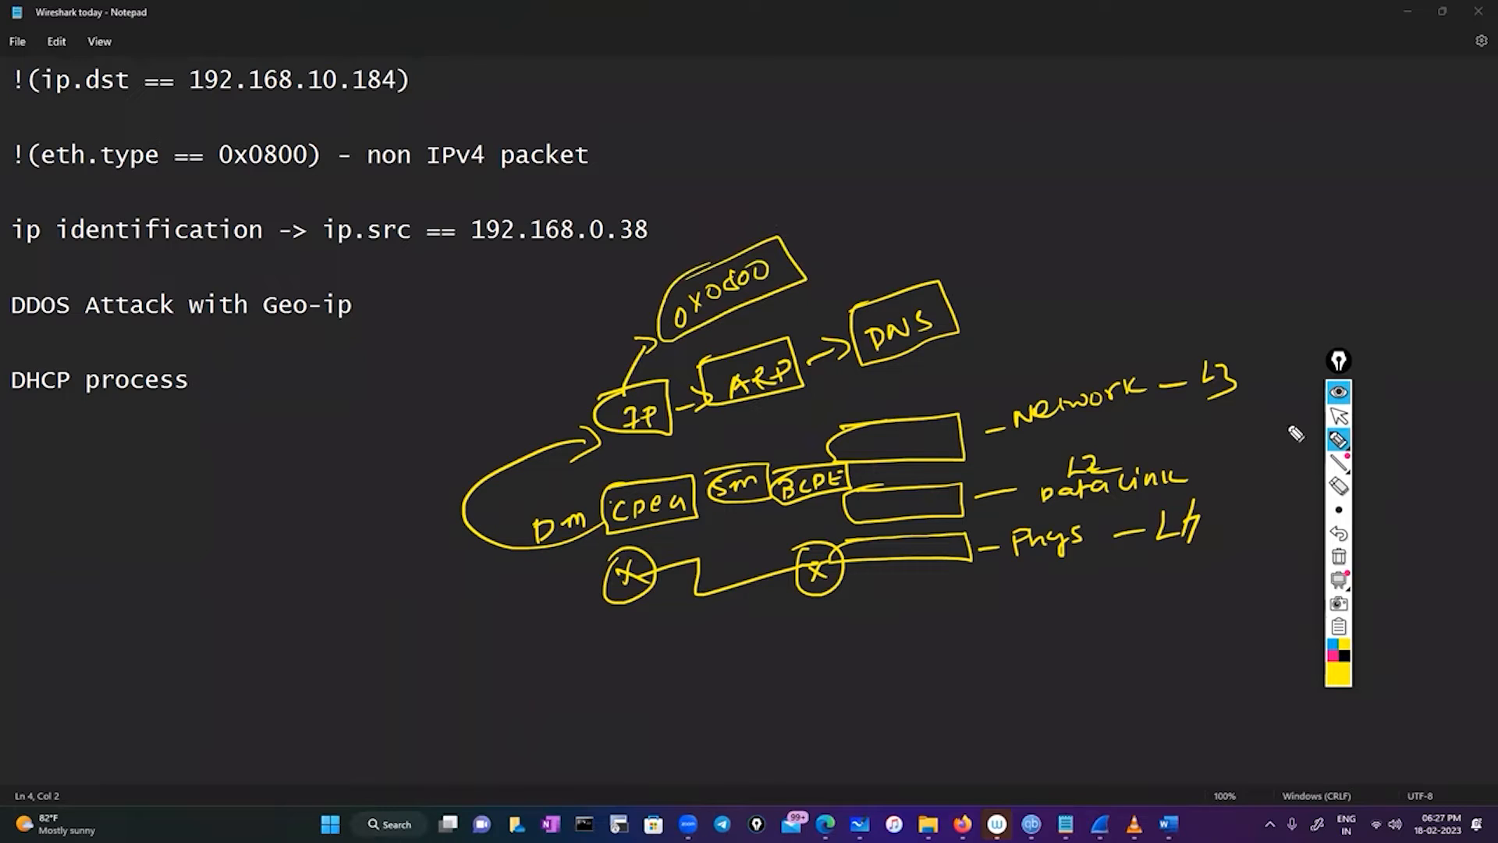
left_click(1338, 416)
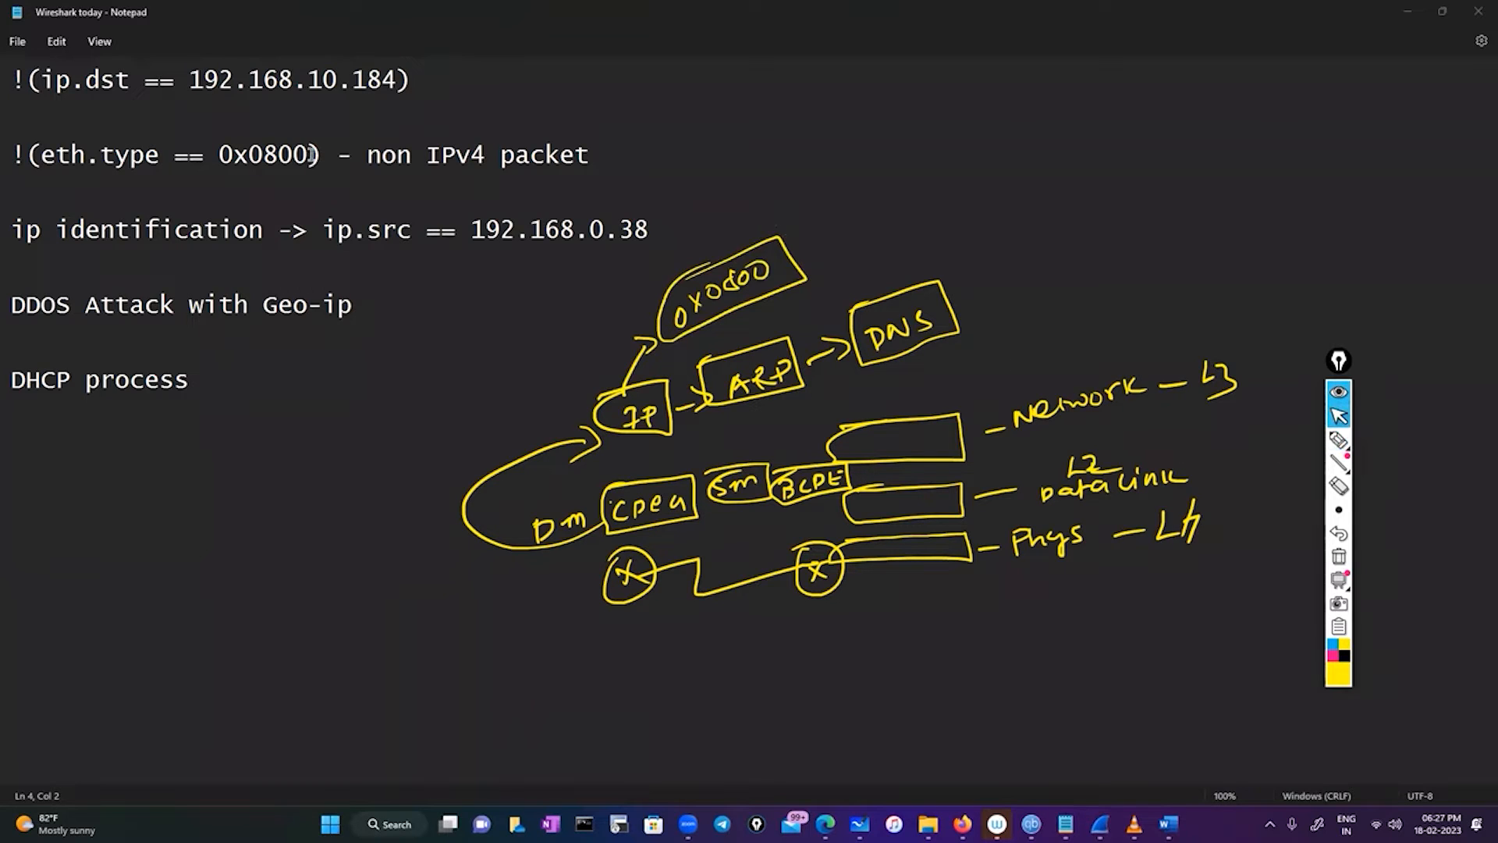
Step: Copy eth.type == 0x0800 from the notes and apply it as the display filter on the Sianets.pcapng capture in Wireshark
left_click_drag(311, 154, 45, 151)
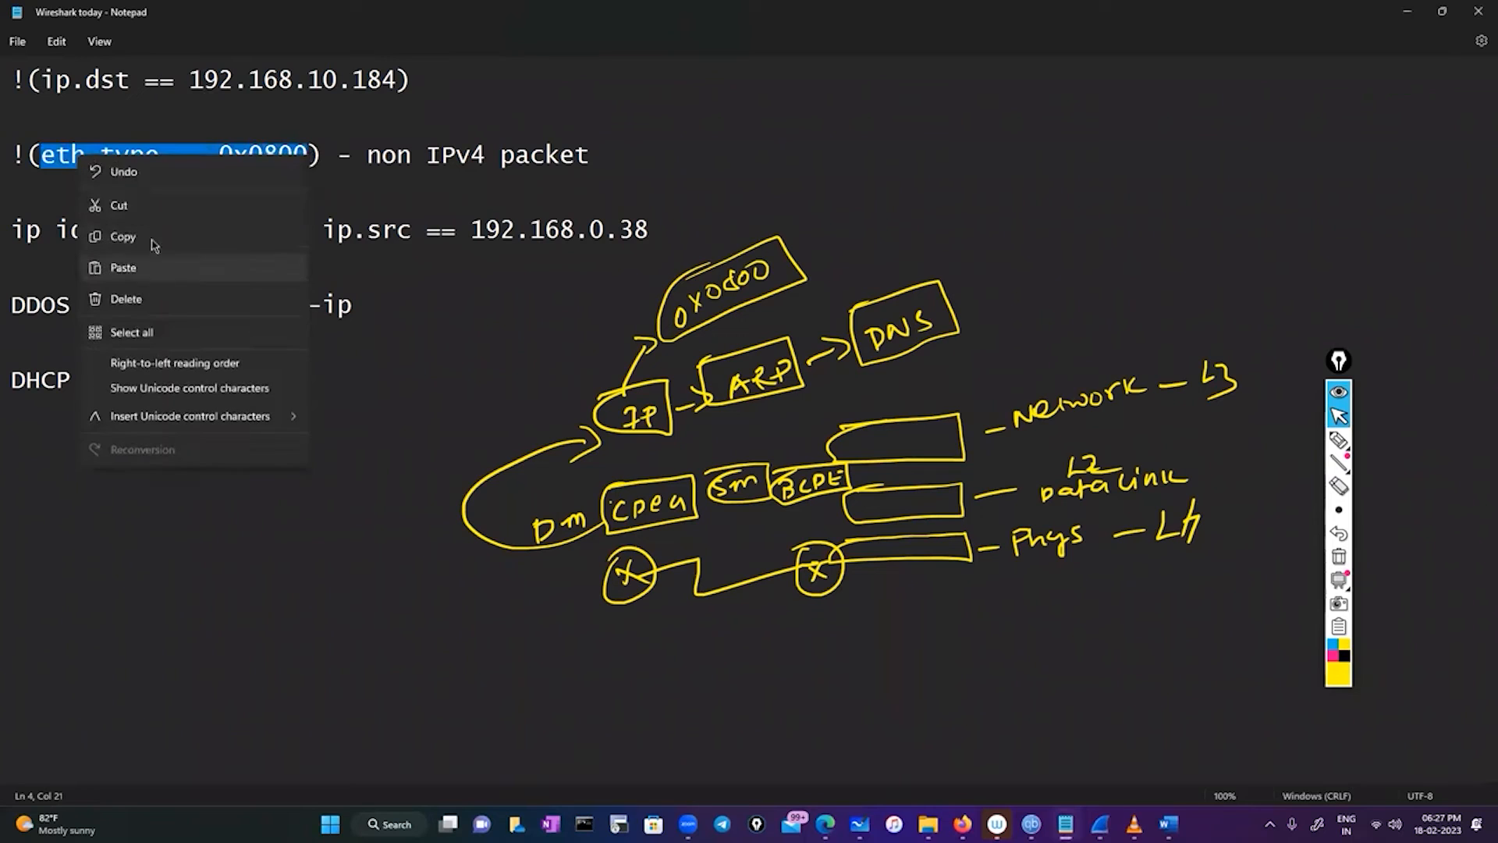
left_click(152, 241)
mouse_move(1100, 823)
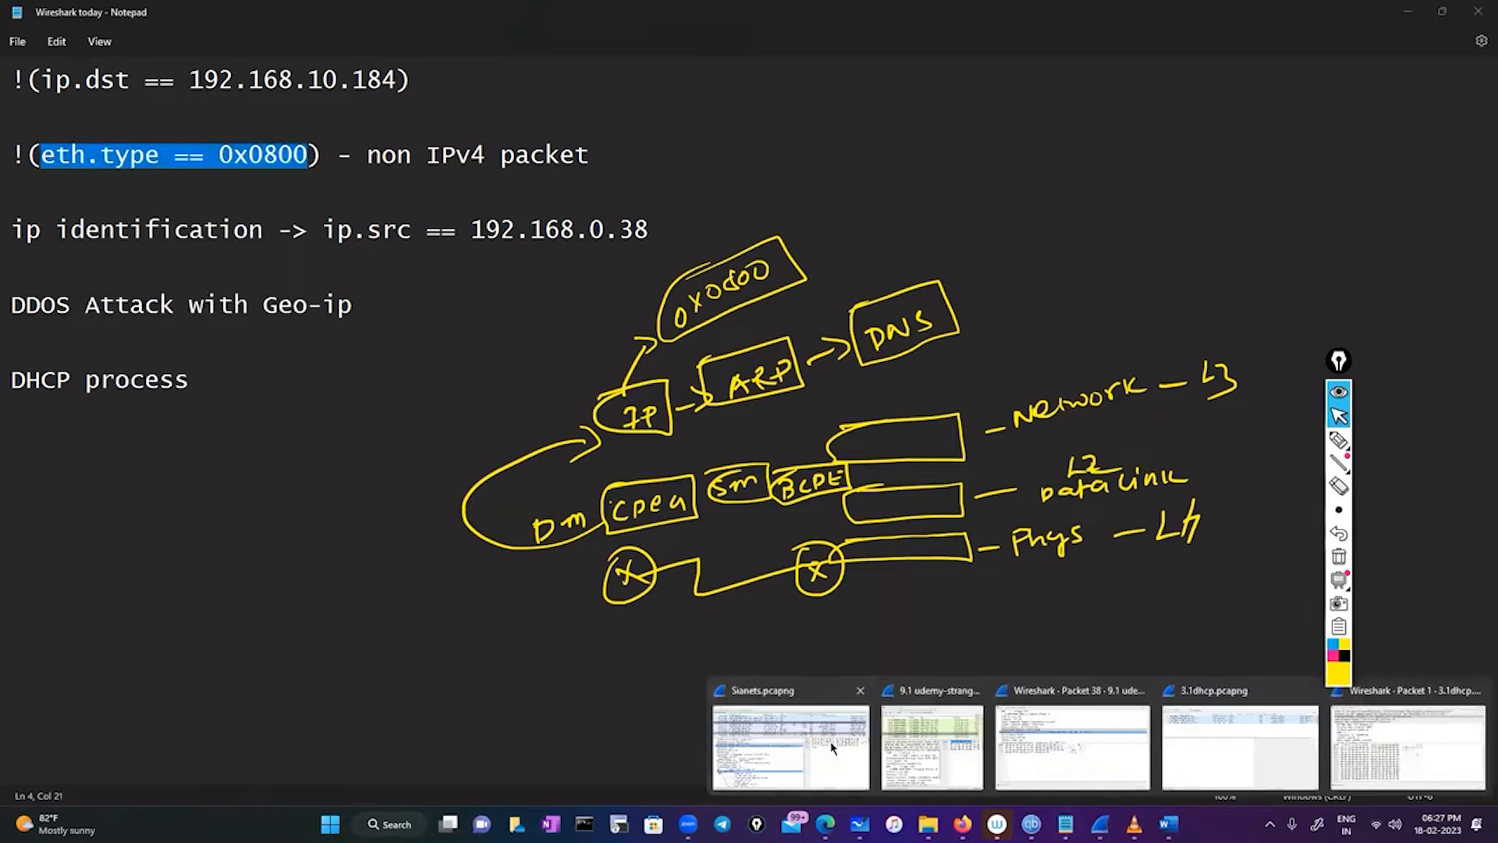
left_click(724, 698)
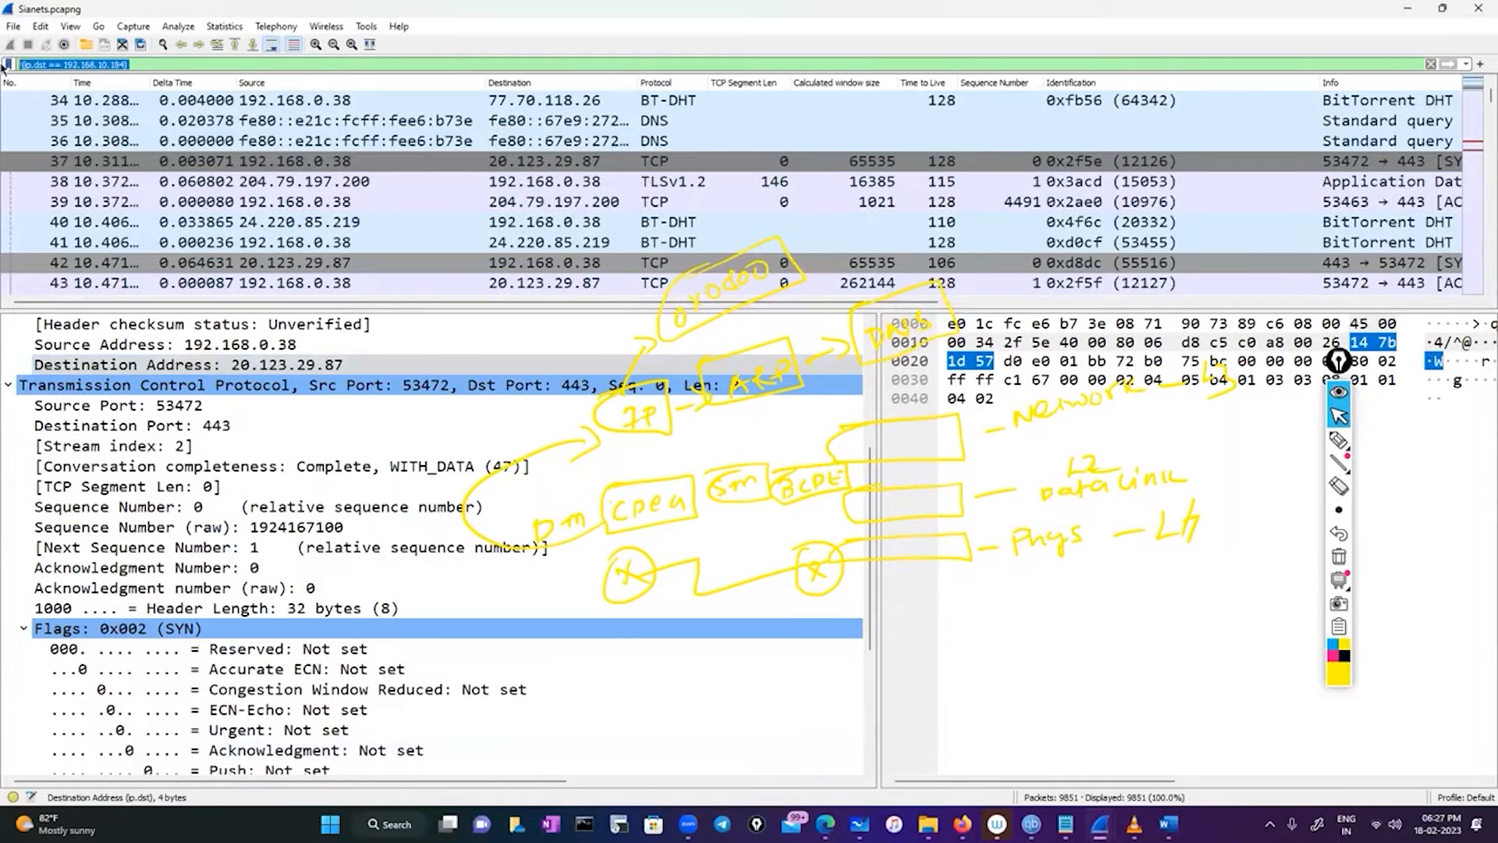
key("ctrl+v")
key("Return")
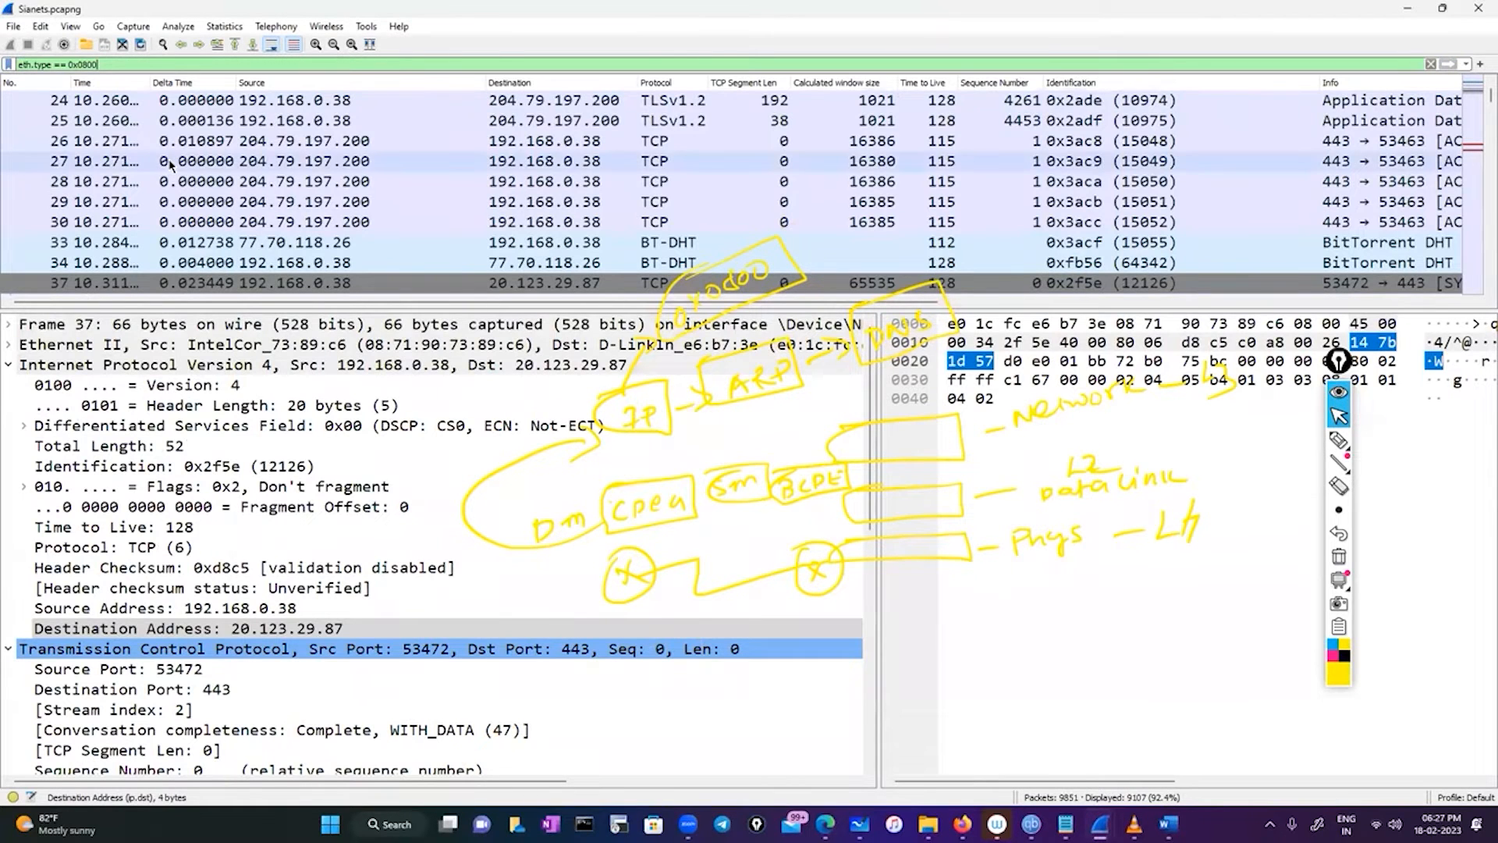
Step: Examine the packets matching eth.type == 0x0800 and review packet 37's IPv4 and TCP details, including the flags
scroll(218, 196, "down", 10)
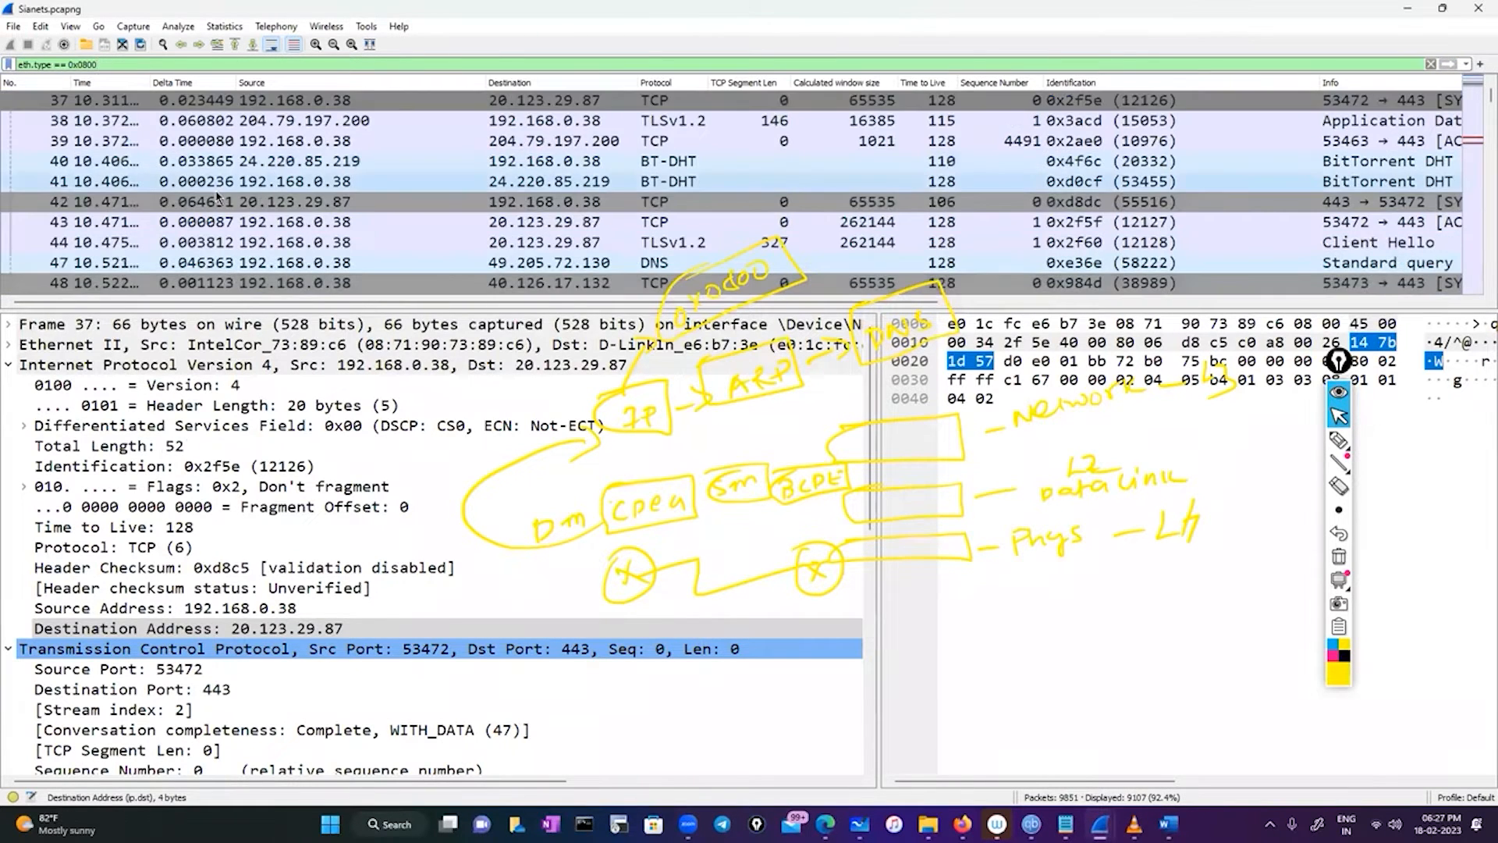
scroll(218, 196, "down", 3)
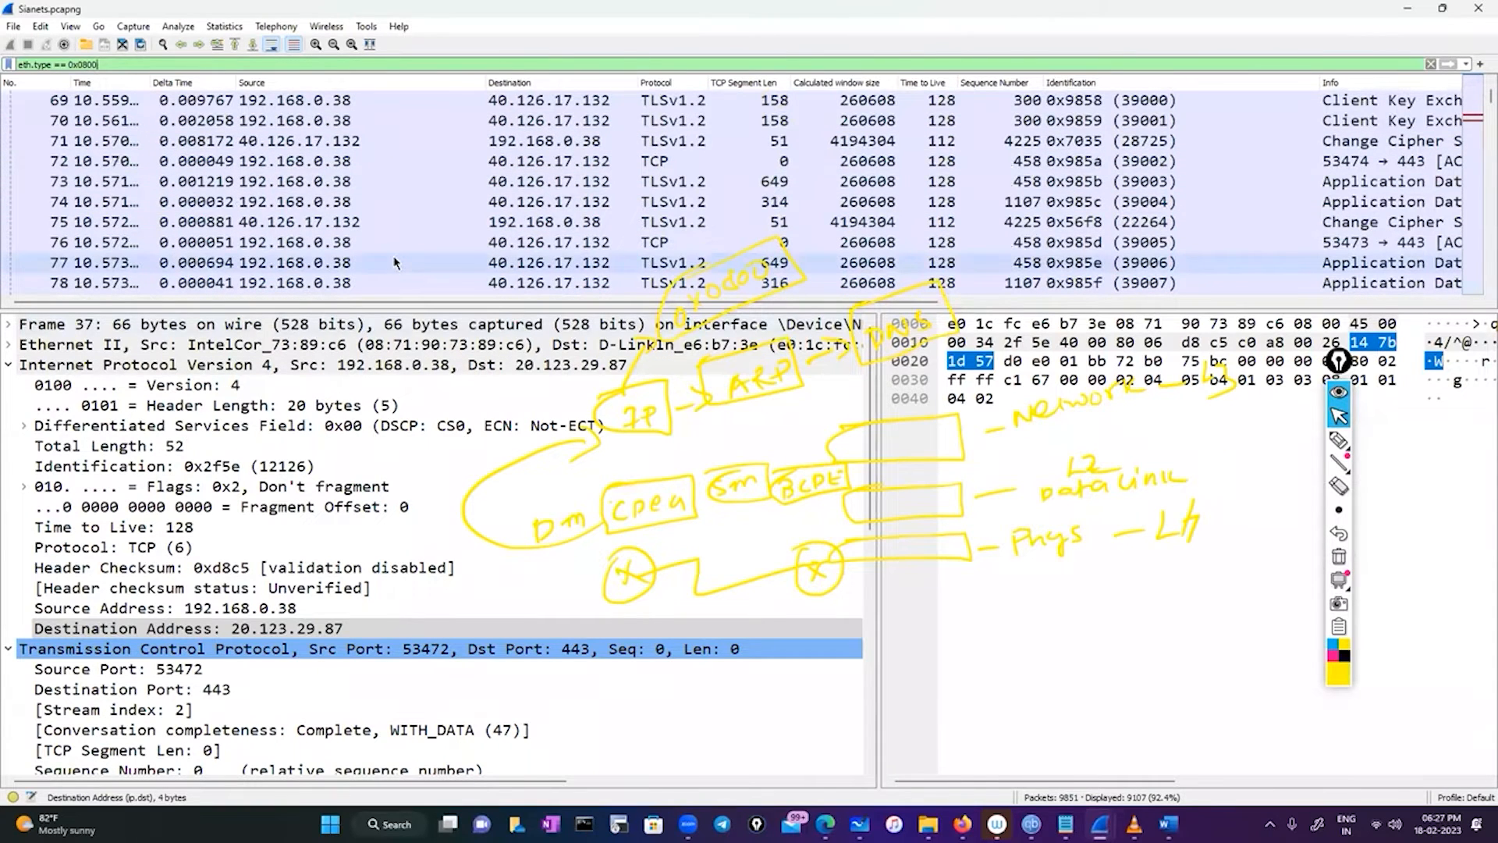
scroll(422, 407, "down", 2)
scroll(422, 407, "down", 2)
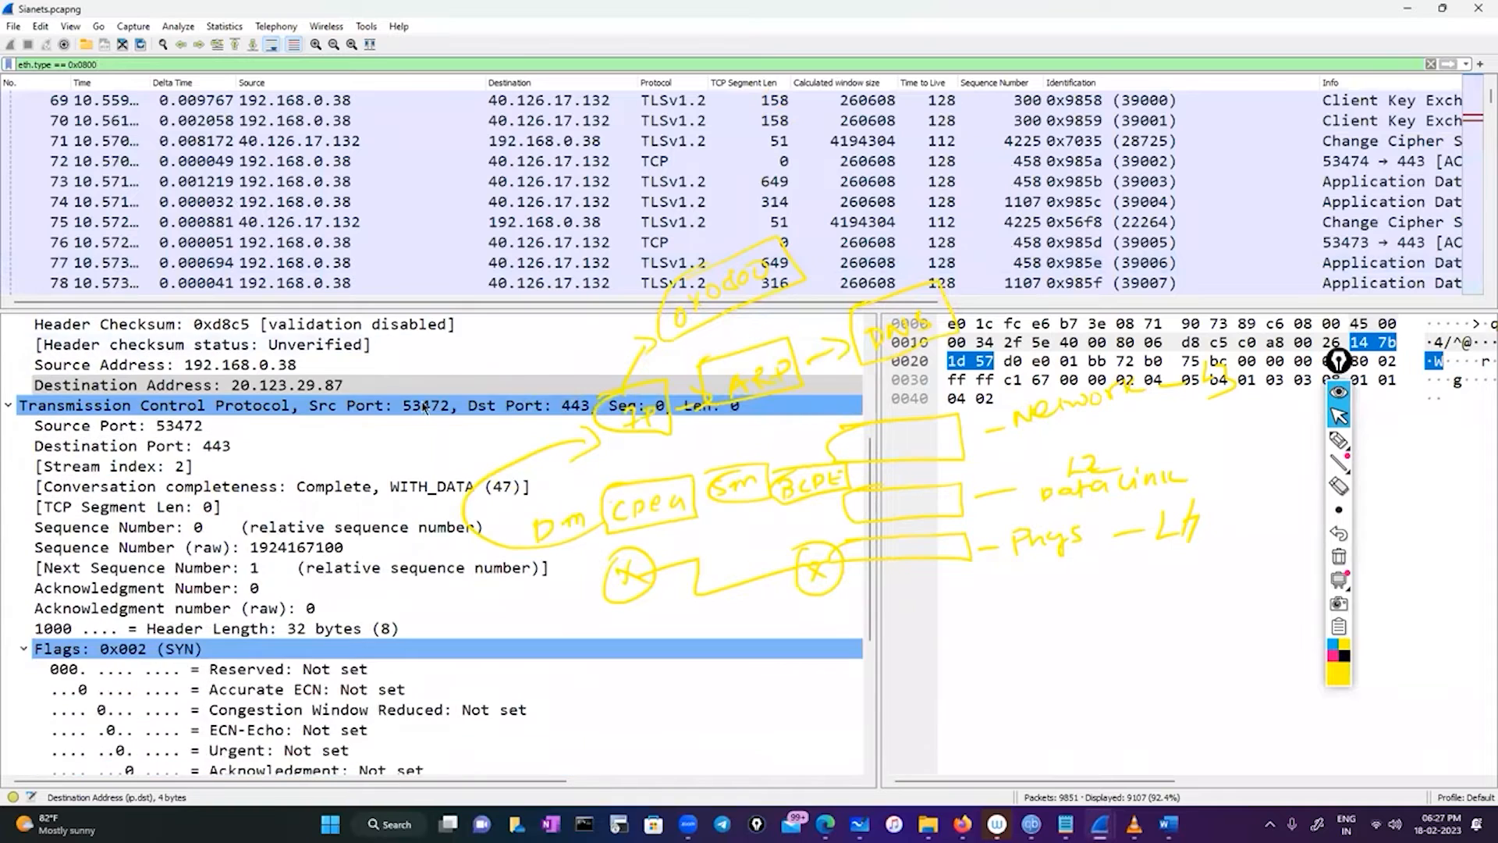
scroll(422, 407, "down", 4)
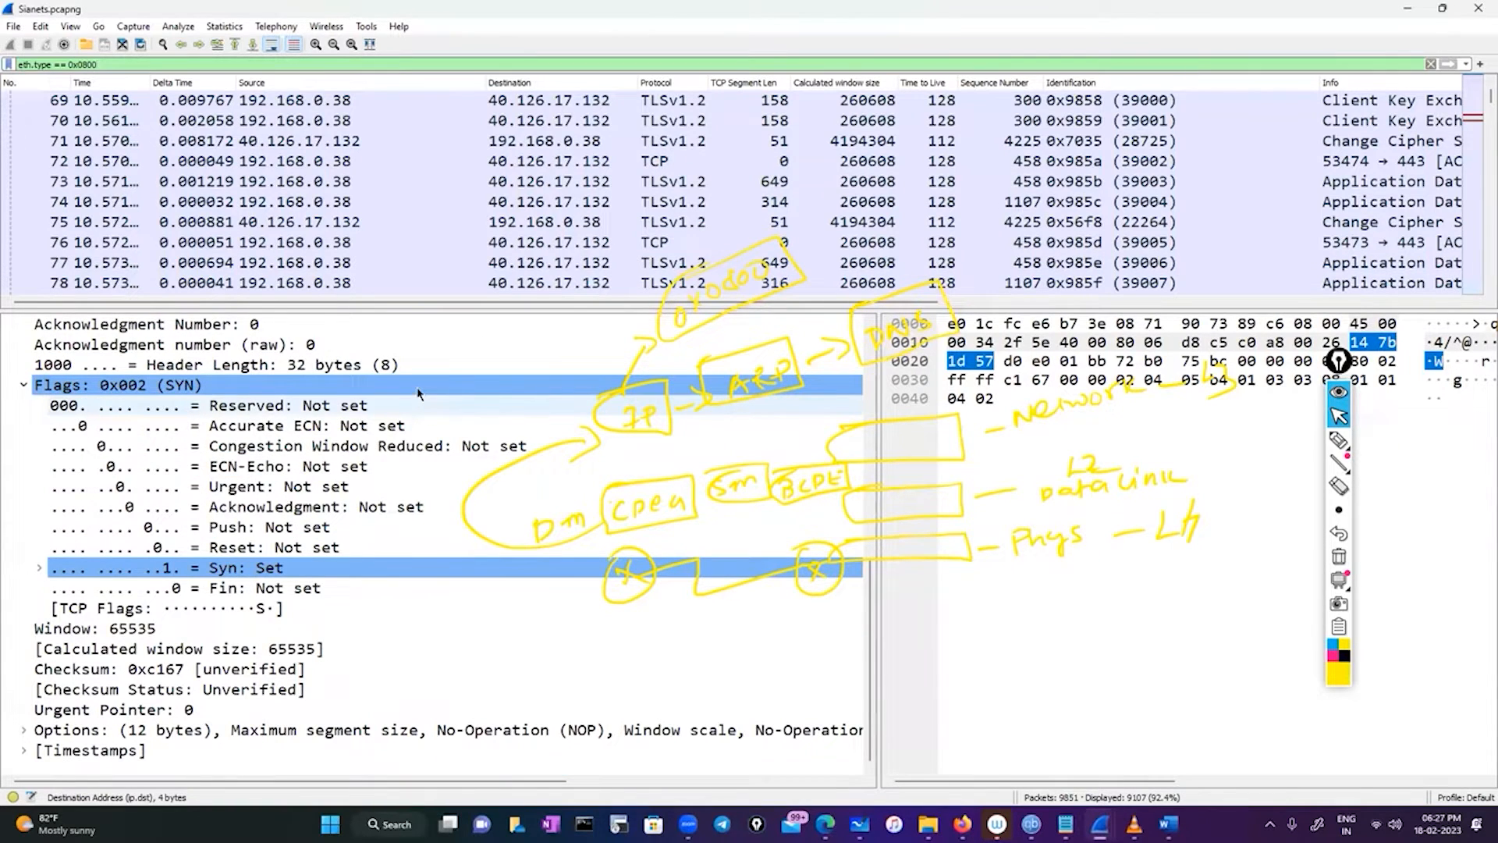
scroll(419, 394, "up", 7)
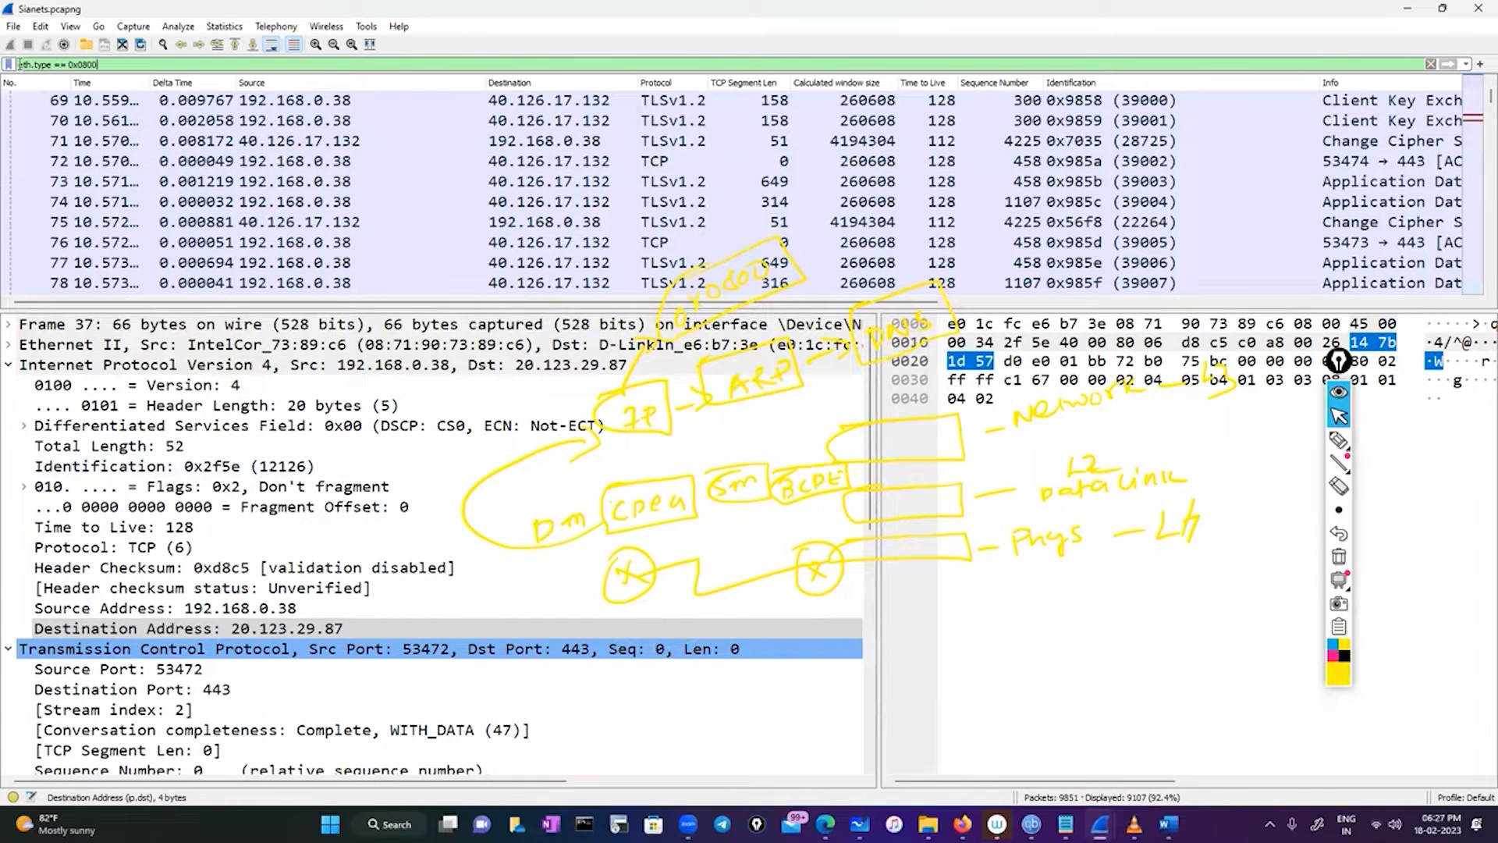
left_click_drag(98, 65, 11, 64)
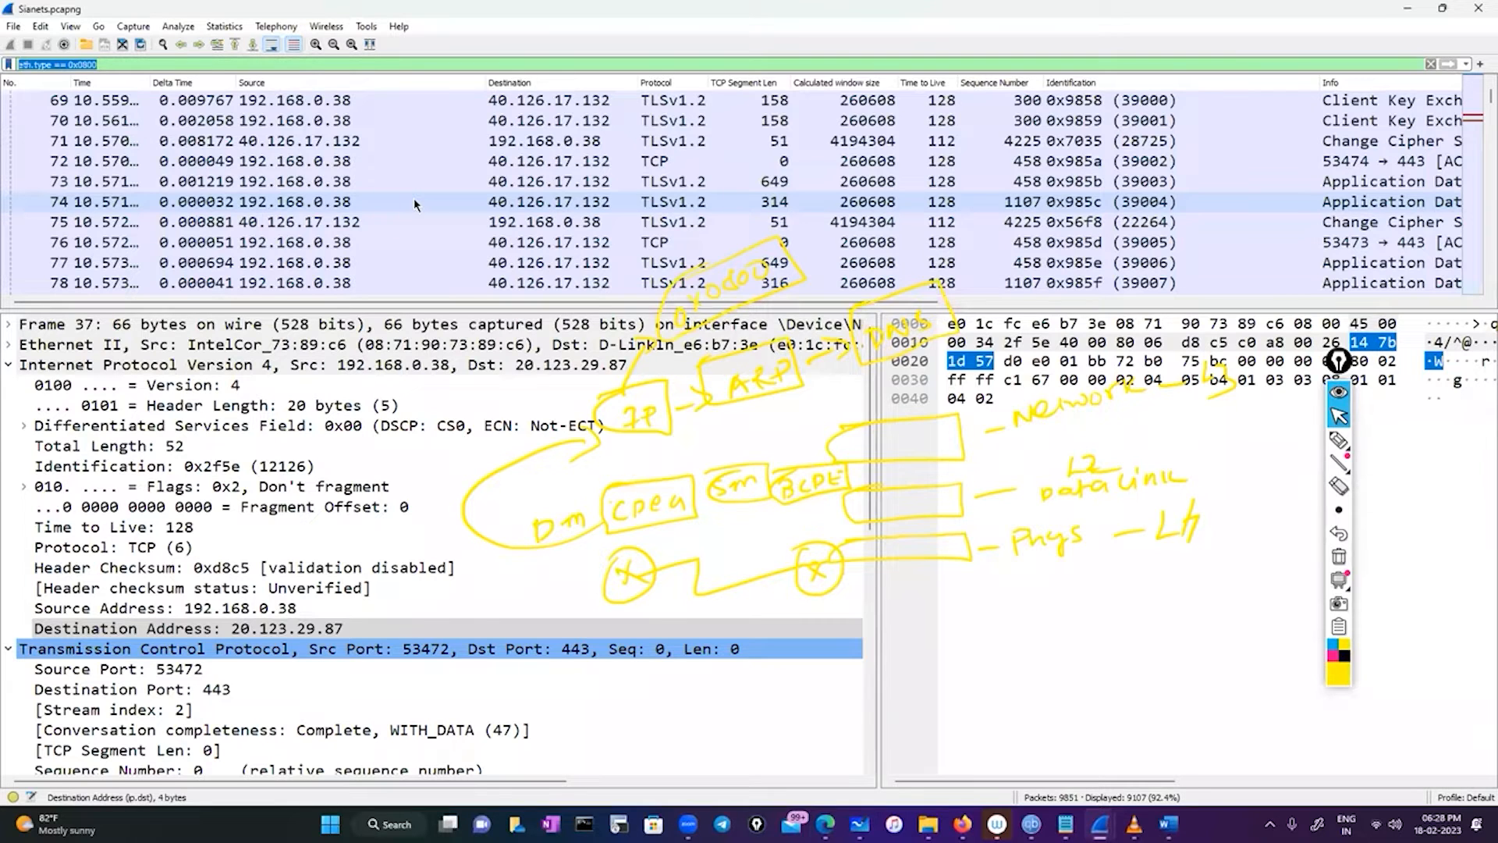
Step: Clear all screen annotations, switch to the "Wireshark today" notes in Notepad and highlight the line "DDOS Attack with Geo-ip"
left_click(1338, 556)
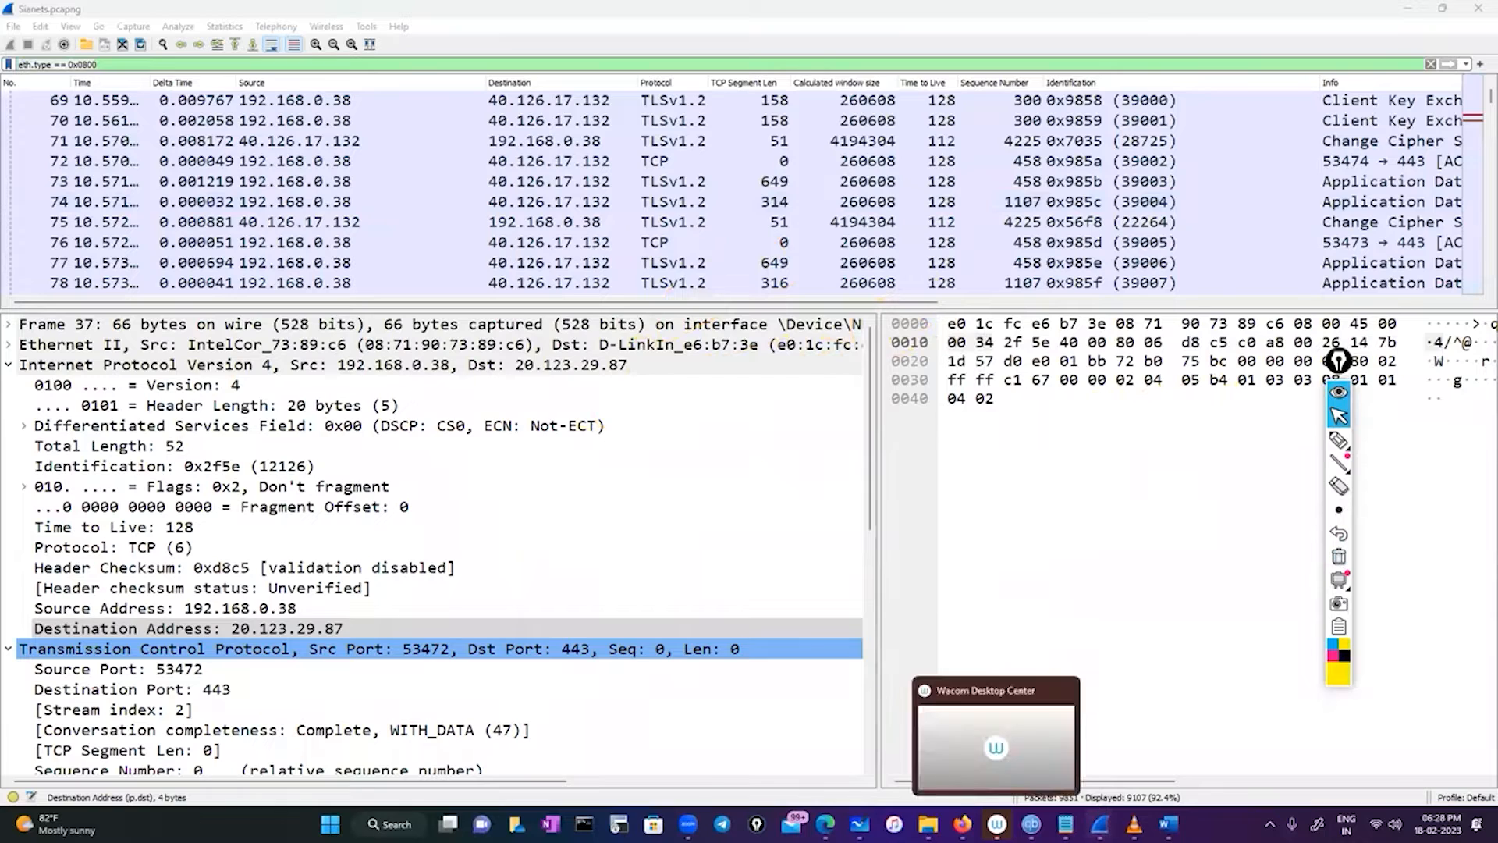
key("alt+Tab")
left_click(473, 362)
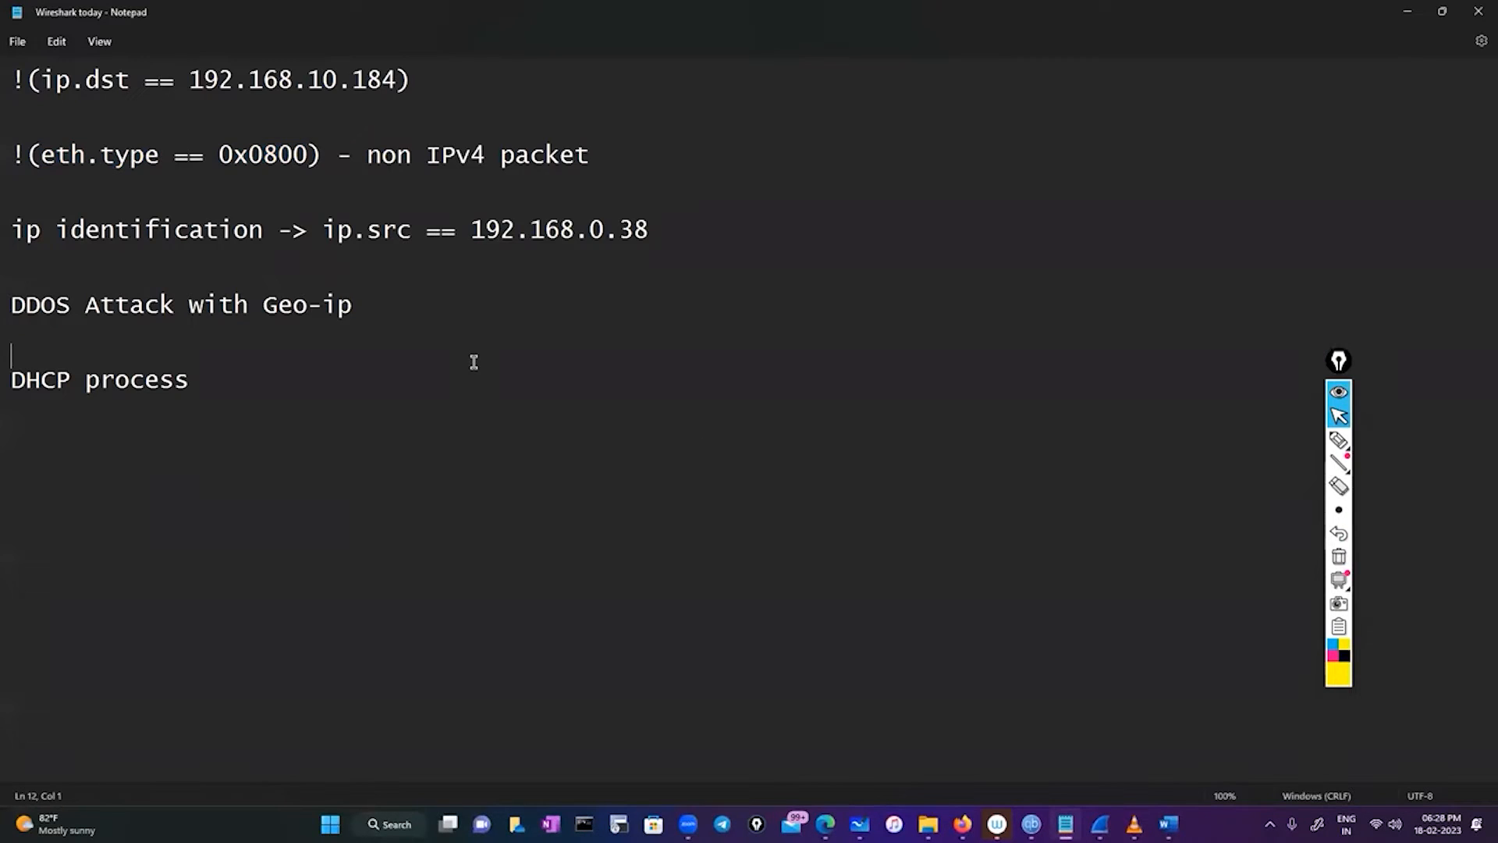
left_click_drag(16, 304, 353, 326)
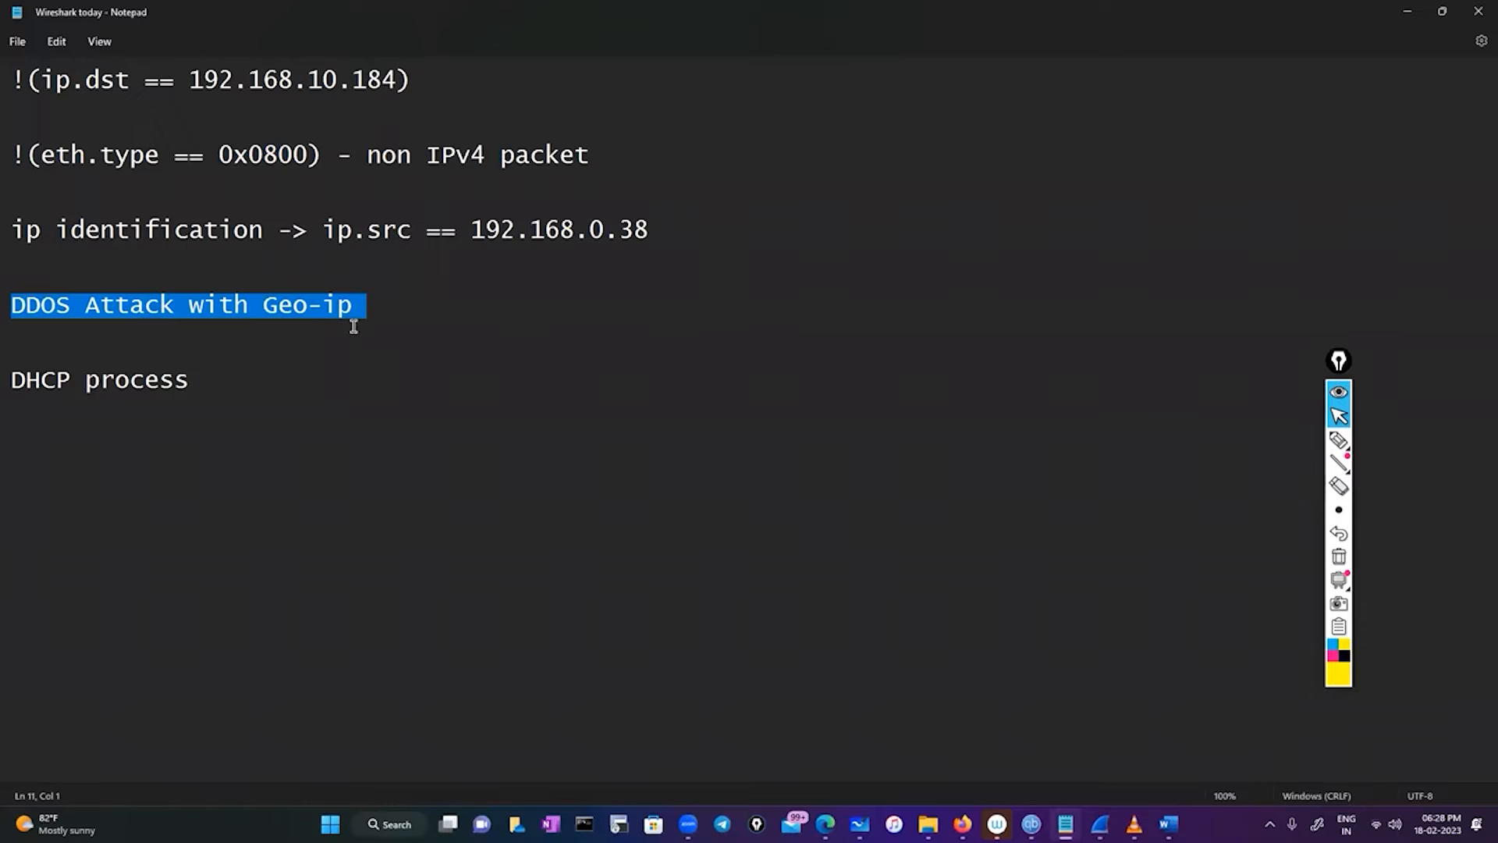
Step: Sketch with the annotation pen a router circle linked to a switch box that has three devices connected below it
left_click(1339, 439)
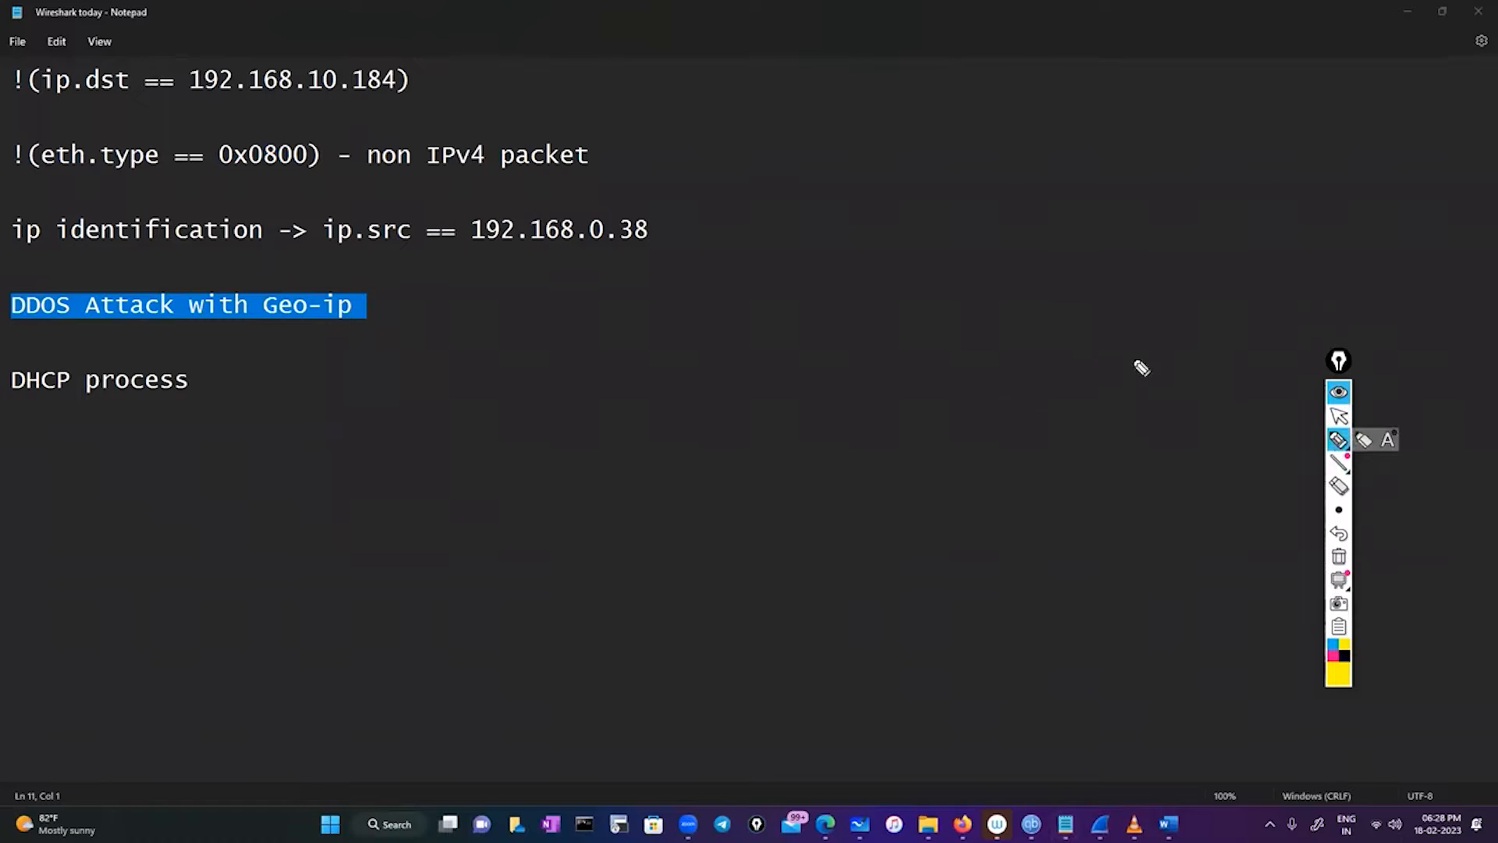
mouse_move(955, 313)
left_mouse_down()
mouse_move(1013, 338)
mouse_move(955, 365)
left_mouse_up()
mouse_move(976, 328)
left_mouse_down()
mouse_move(976, 347)
mouse_move(905, 410)
left_mouse_up()
mouse_move(835, 453)
left_mouse_down()
mouse_move(971, 459)
mouse_move(835, 451)
left_mouse_up()
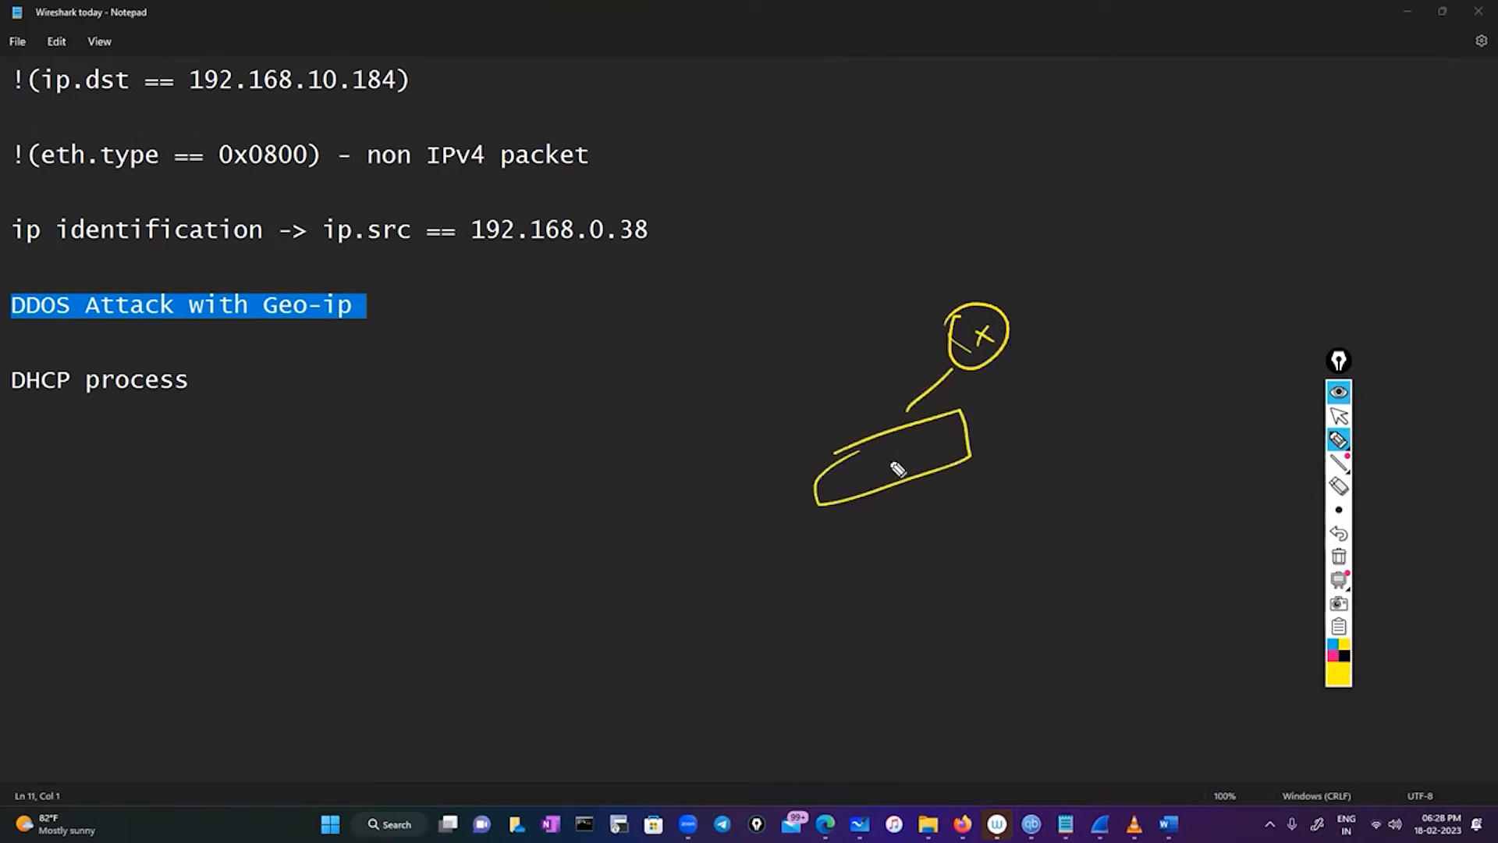
mouse_move(853, 513)
left_mouse_down()
mouse_move(815, 589)
mouse_move(818, 568)
left_mouse_up()
mouse_move(925, 493)
left_mouse_down()
mouse_move(919, 555)
mouse_move(925, 539)
left_mouse_up()
left_click_drag(964, 480, 1023, 528)
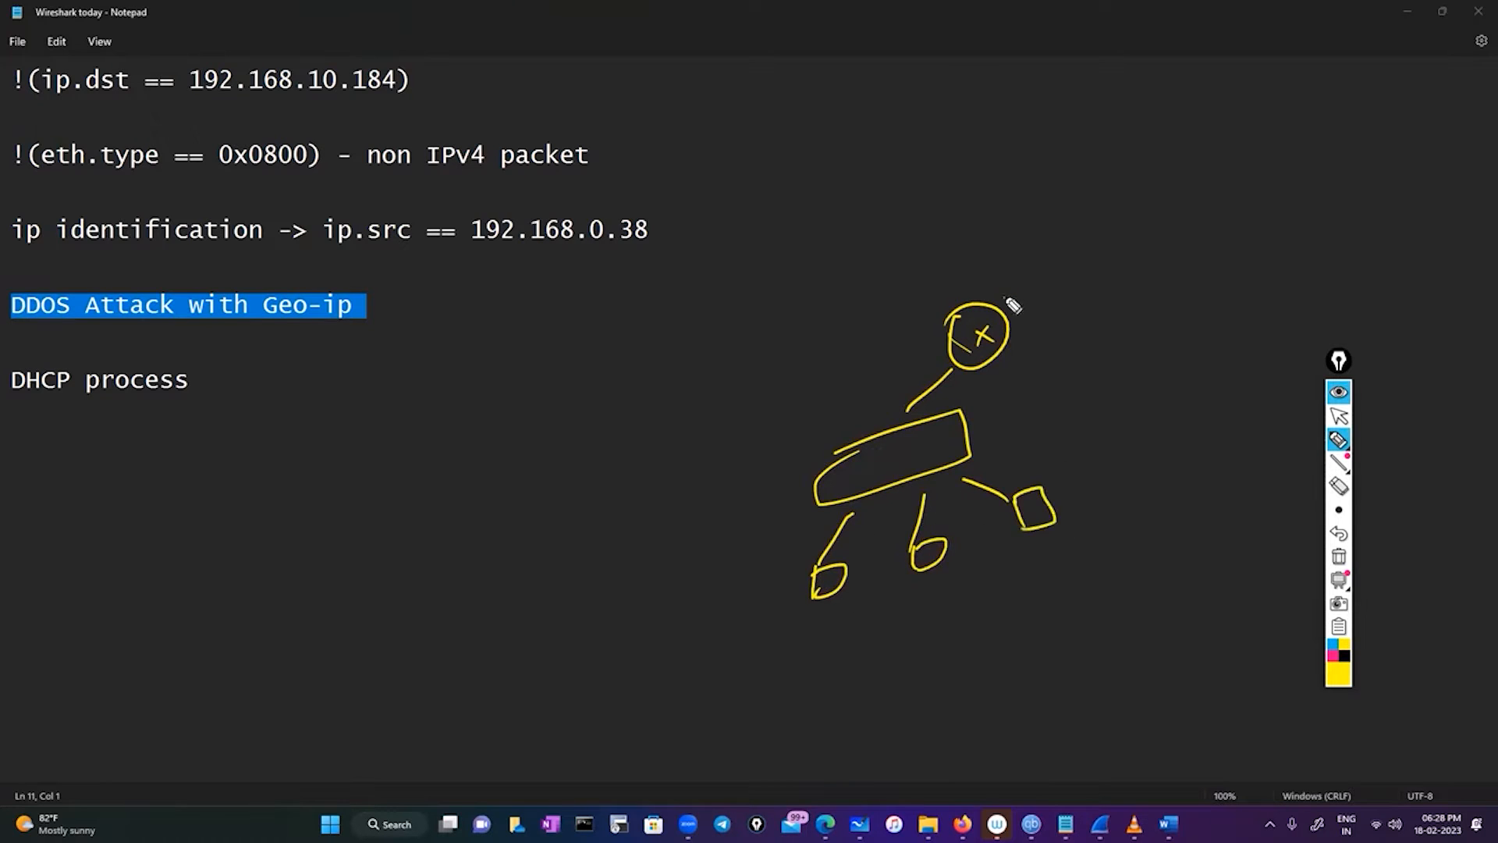
Step: Connect the router to a cloud and a remote machine, and draw an arrow from that machine to the switch with a boxed DOS label
mouse_move(1005, 297)
left_mouse_down()
mouse_move(1097, 280)
mouse_move(1166, 242)
mouse_move(1070, 254)
left_mouse_up()
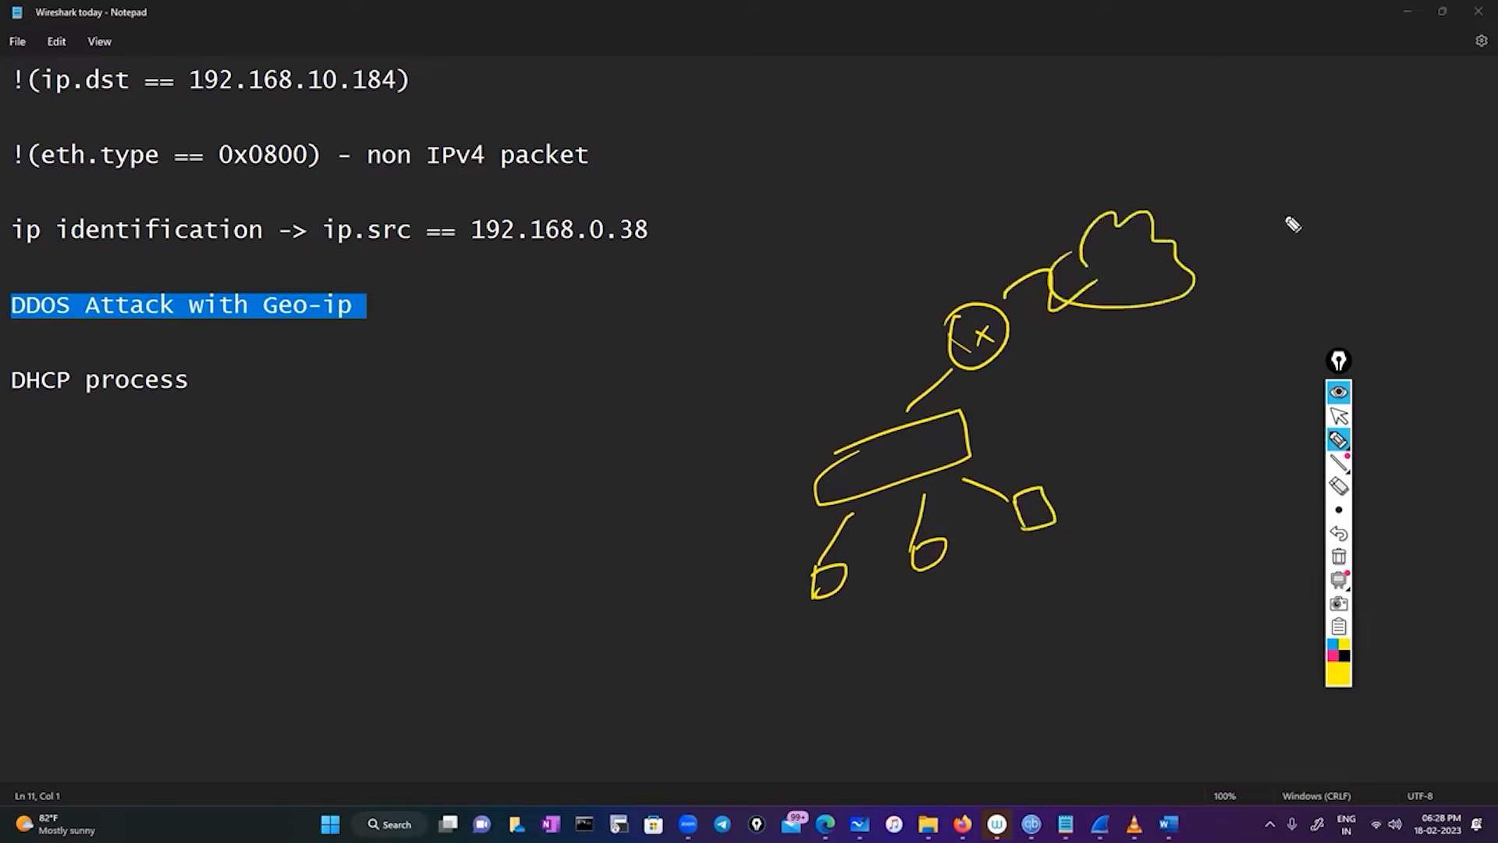
mouse_move(1212, 249)
left_mouse_down()
mouse_move(1288, 229)
mouse_move(1305, 207)
mouse_move(1093, 154)
mouse_move(867, 269)
mouse_move(858, 382)
left_mouse_up()
mouse_move(923, 238)
left_mouse_down()
mouse_move(929, 258)
mouse_move(970, 241)
mouse_move(1006, 257)
mouse_move(902, 232)
left_mouse_up()
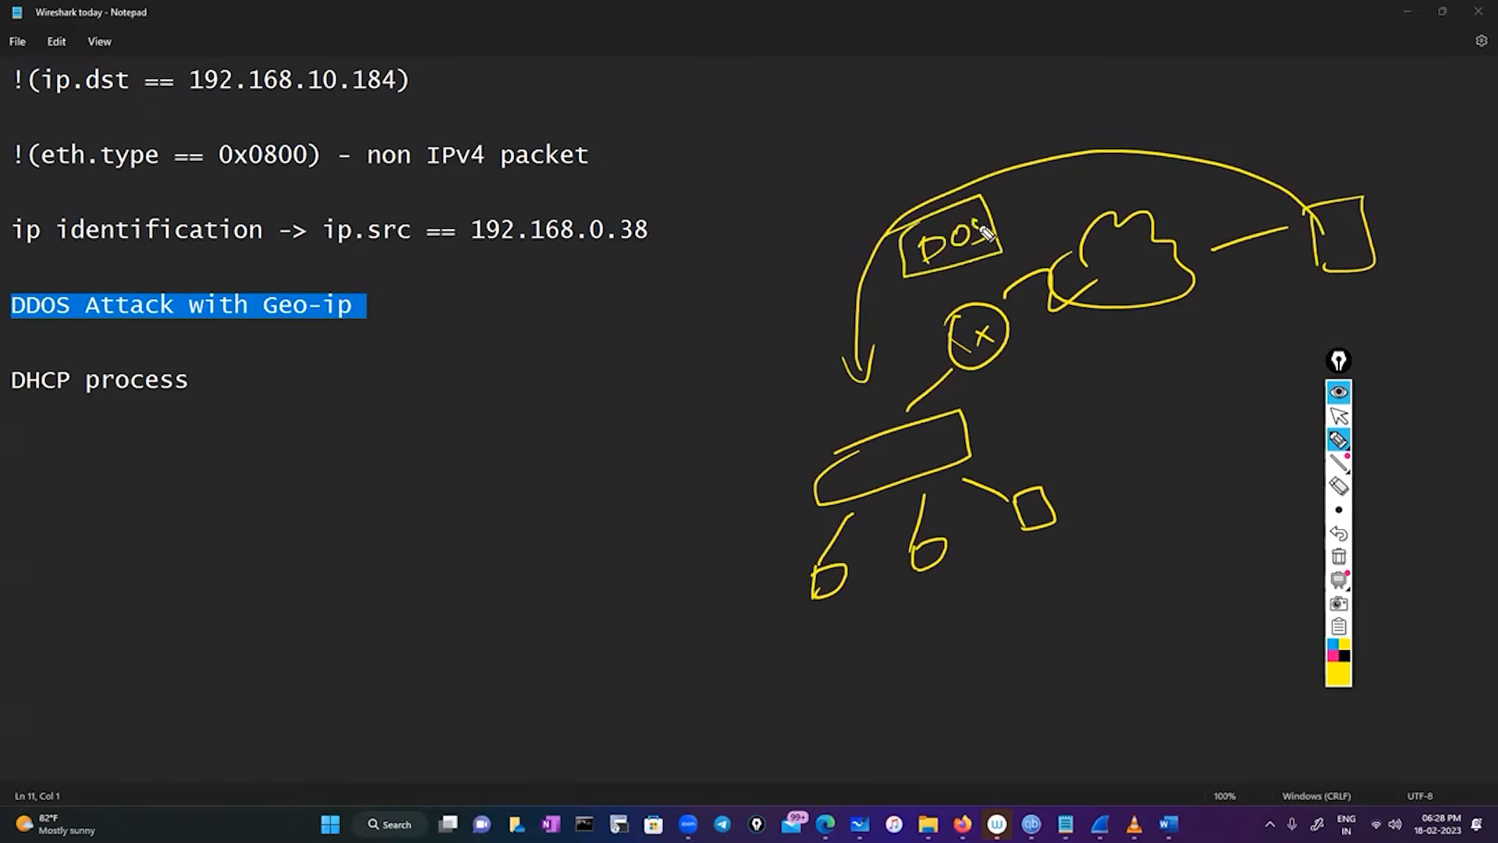
Step: Add a boxed ICMP label above the remote machine, then frame the first device under the switch and label it Server in a box
mouse_move(1313, 172)
left_mouse_down()
mouse_move(1317, 145)
mouse_move(1353, 163)
left_mouse_up()
left_click_drag(1356, 150, 1358, 166)
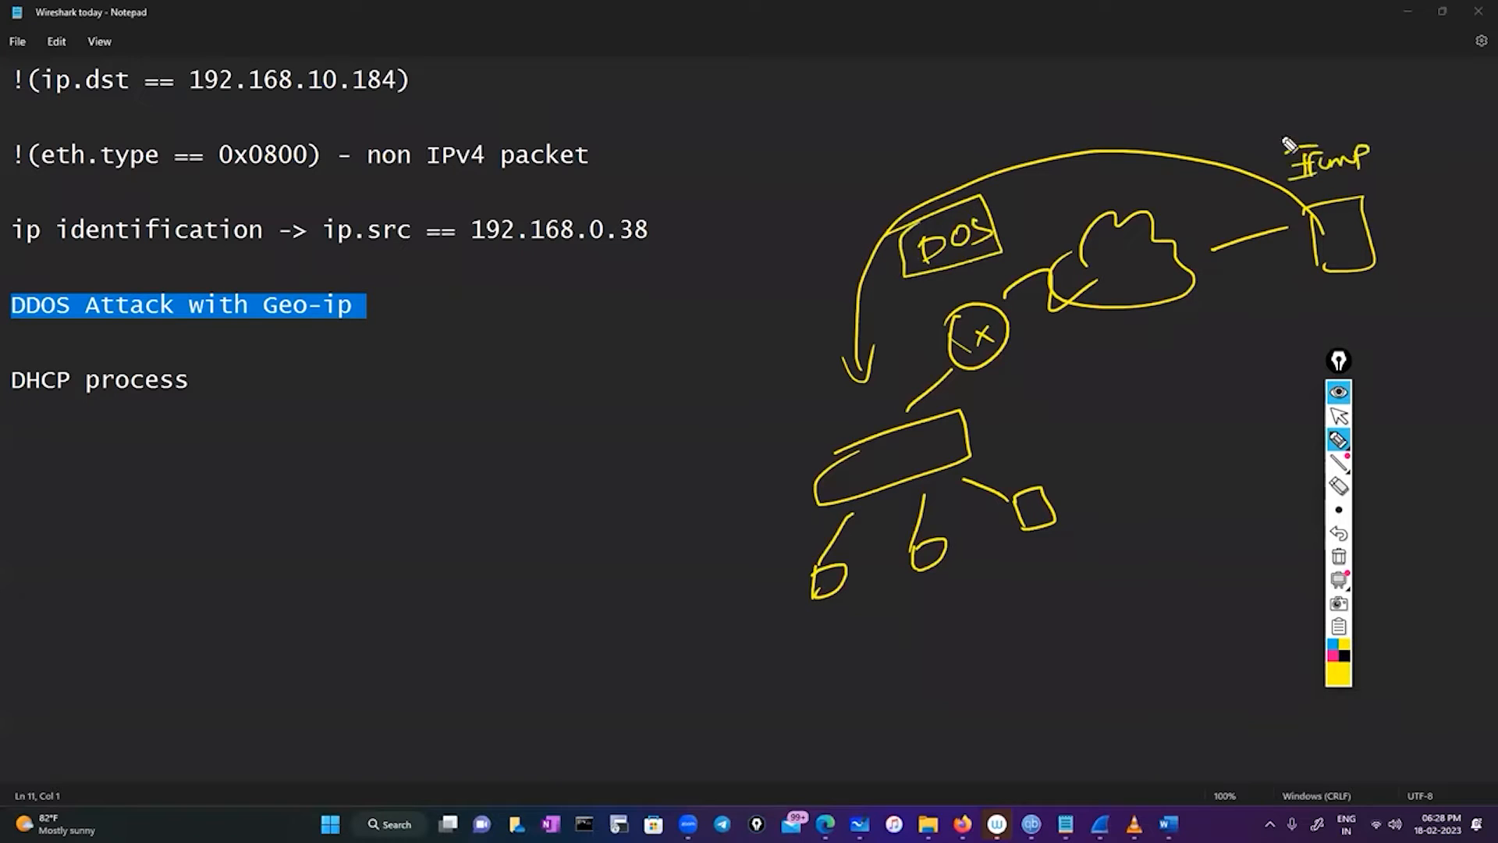
mouse_move(1280, 135)
left_mouse_down()
mouse_move(1267, 185)
mouse_move(1310, 136)
left_mouse_up()
mouse_move(783, 558)
left_mouse_down()
mouse_move(762, 575)
mouse_move(780, 557)
left_mouse_up()
mouse_move(806, 664)
left_mouse_down()
mouse_move(792, 722)
mouse_move(876, 655)
mouse_move(798, 662)
mouse_move(757, 722)
left_mouse_up()
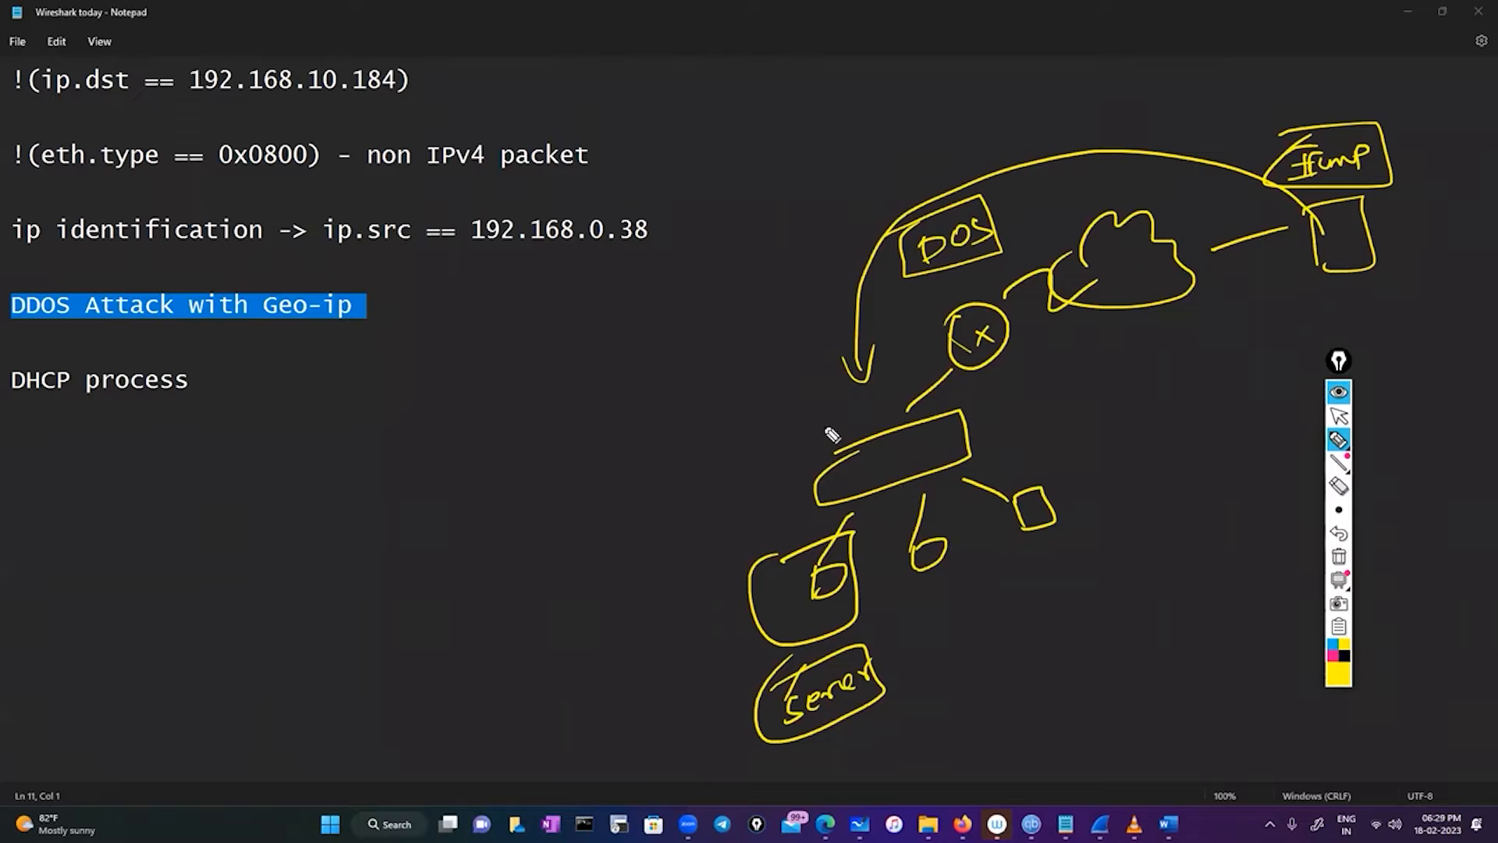
Step: Clear the sketch, put the annotation pen away, and open the "Geo ip" board in Microsoft Whiteboard
left_click(1339, 559)
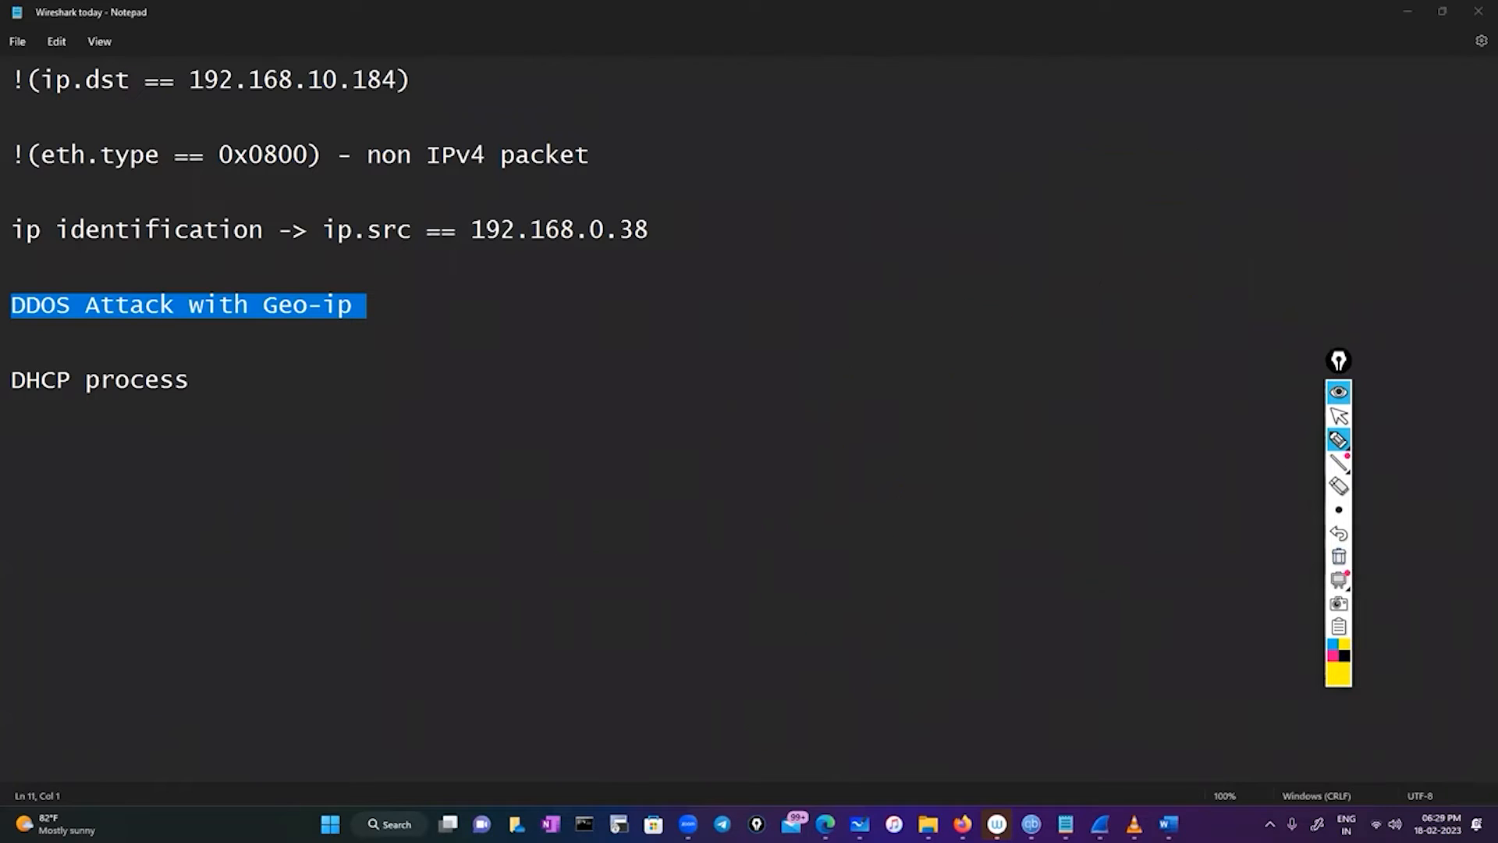
left_click(1339, 416)
key("alt+Tab")
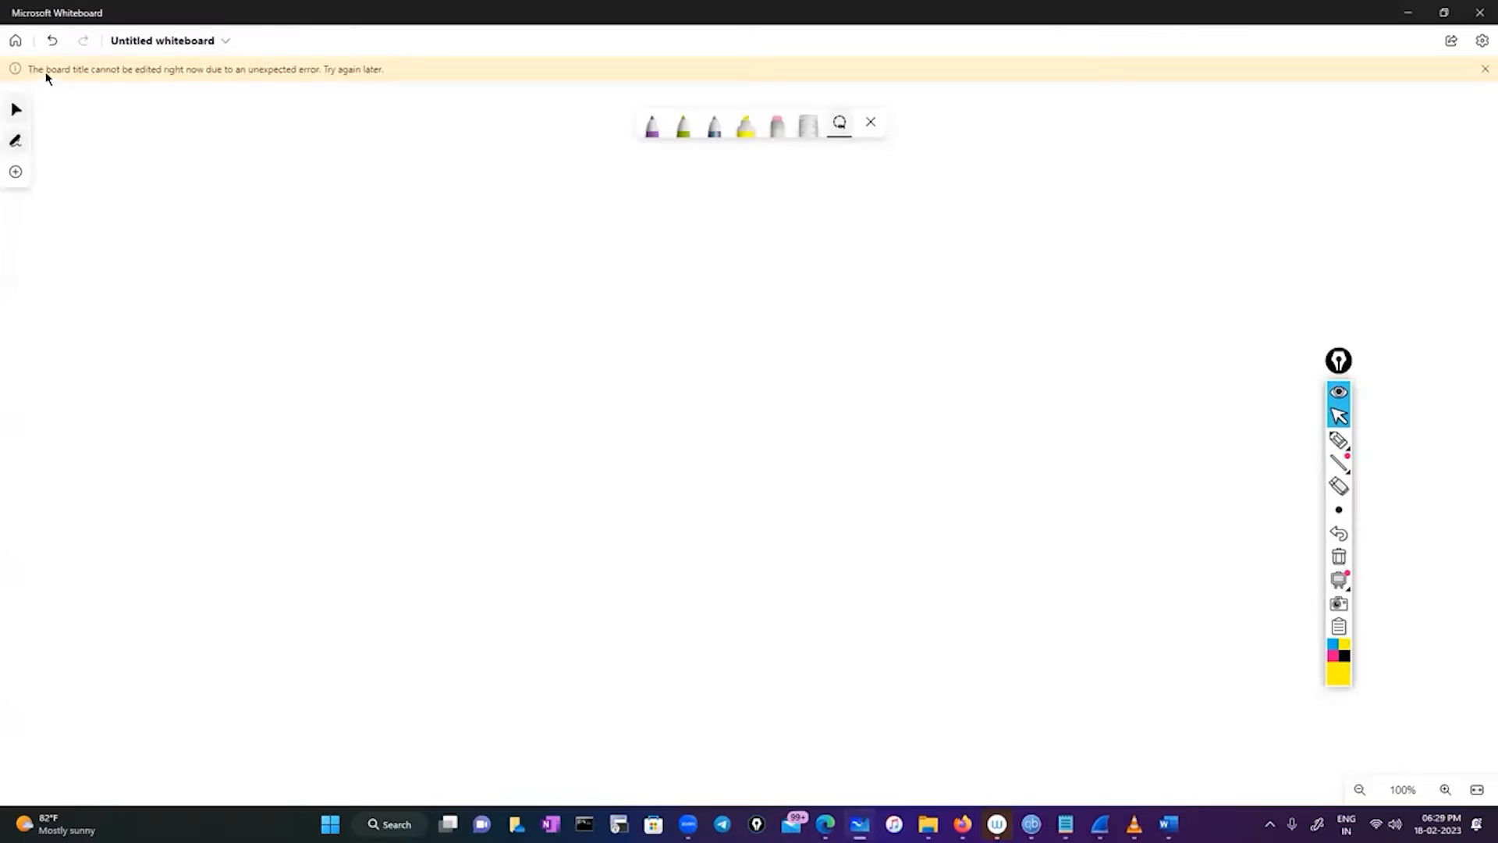
left_click(15, 40)
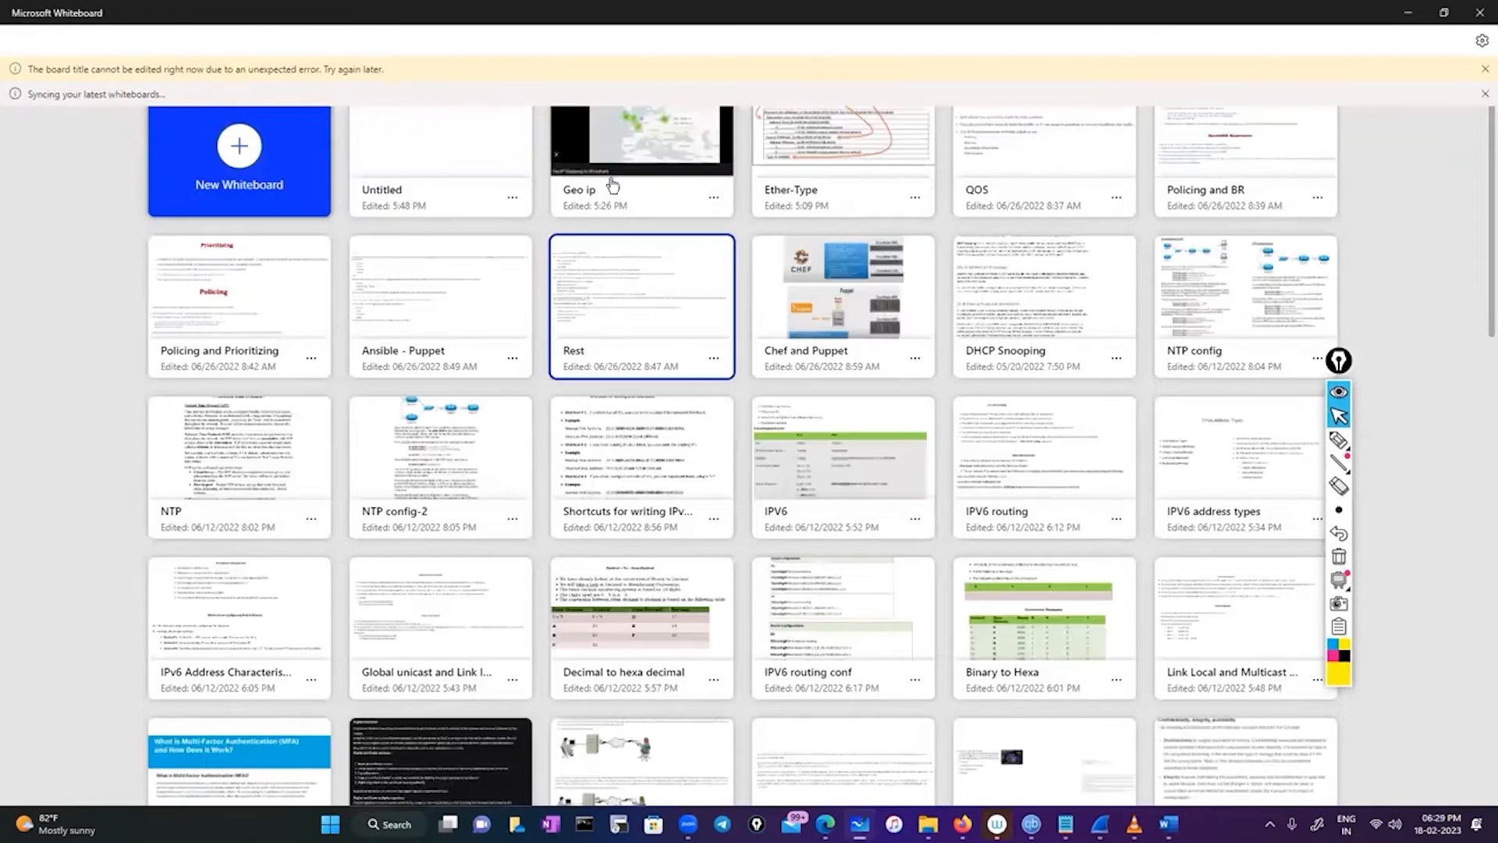
left_click(654, 144)
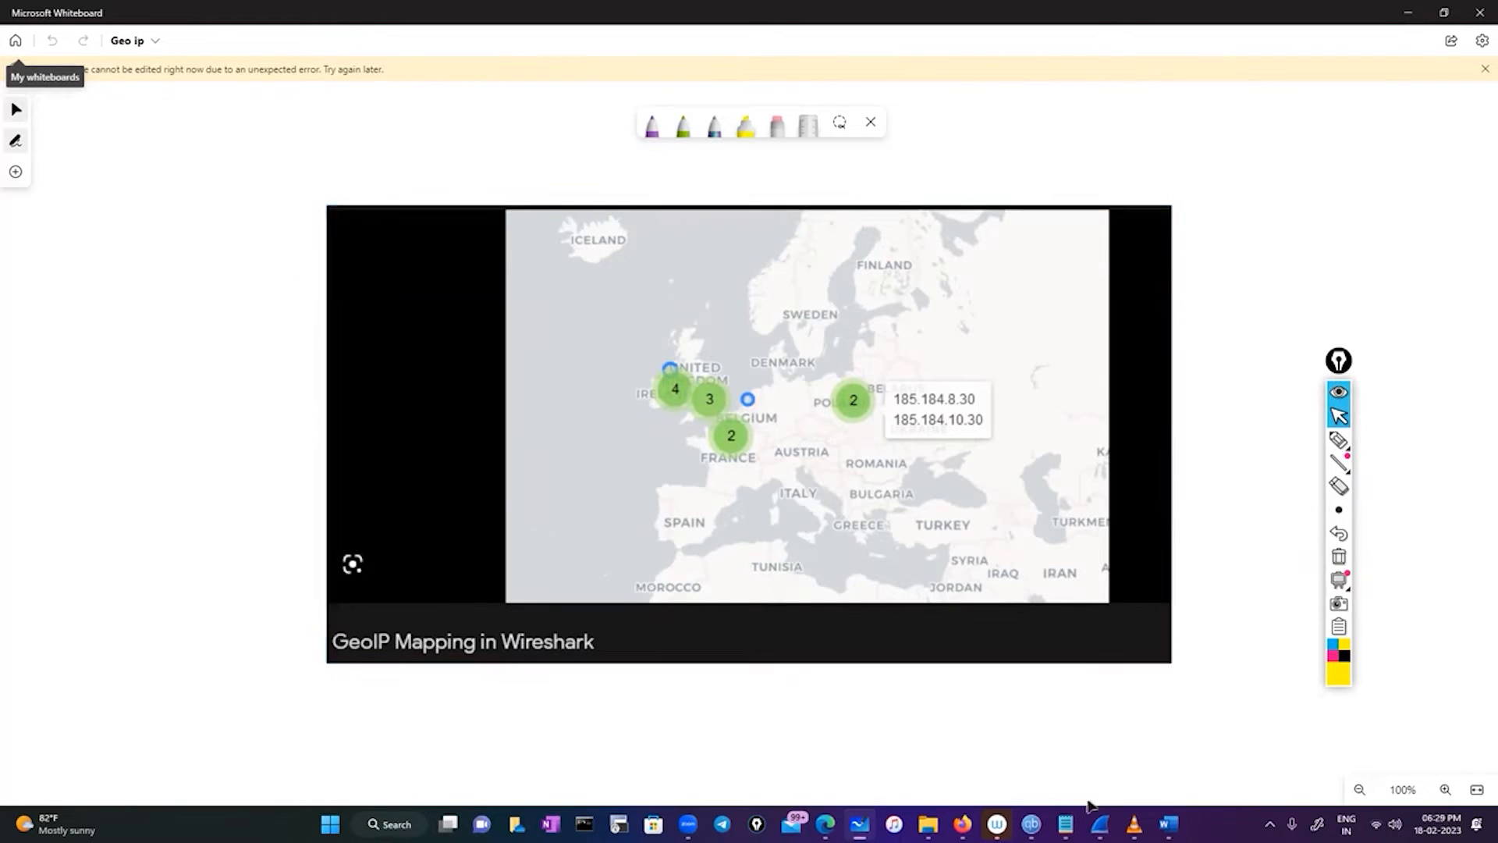
Step: Return to the "Wireshark today" notes in Notepad and review the "DDOS Attack with Geo-ip" and "DHCP process" entries
left_click(1066, 824)
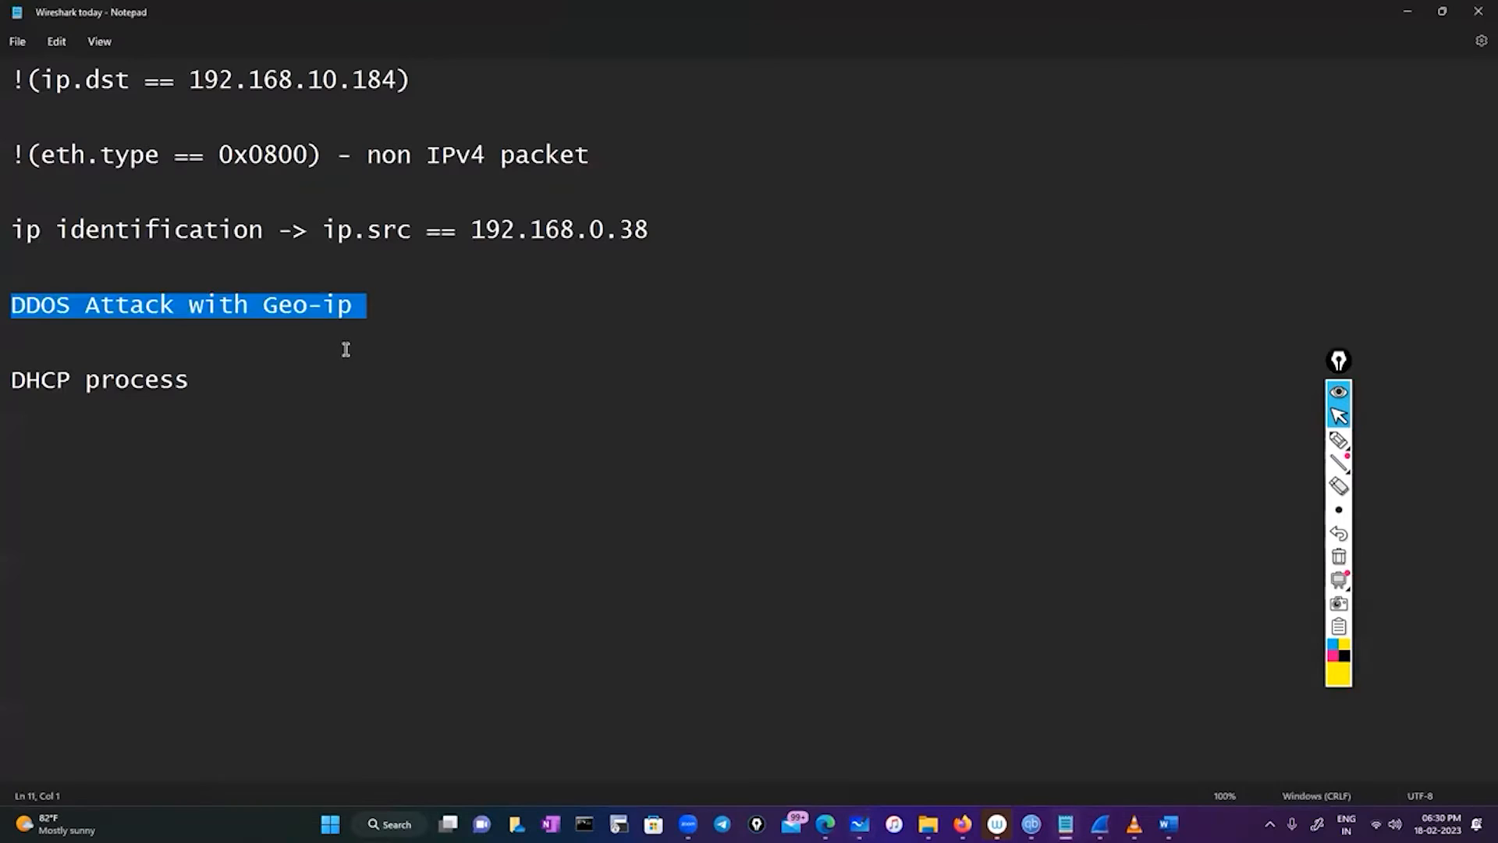
left_click(380, 408)
left_click(474, 337)
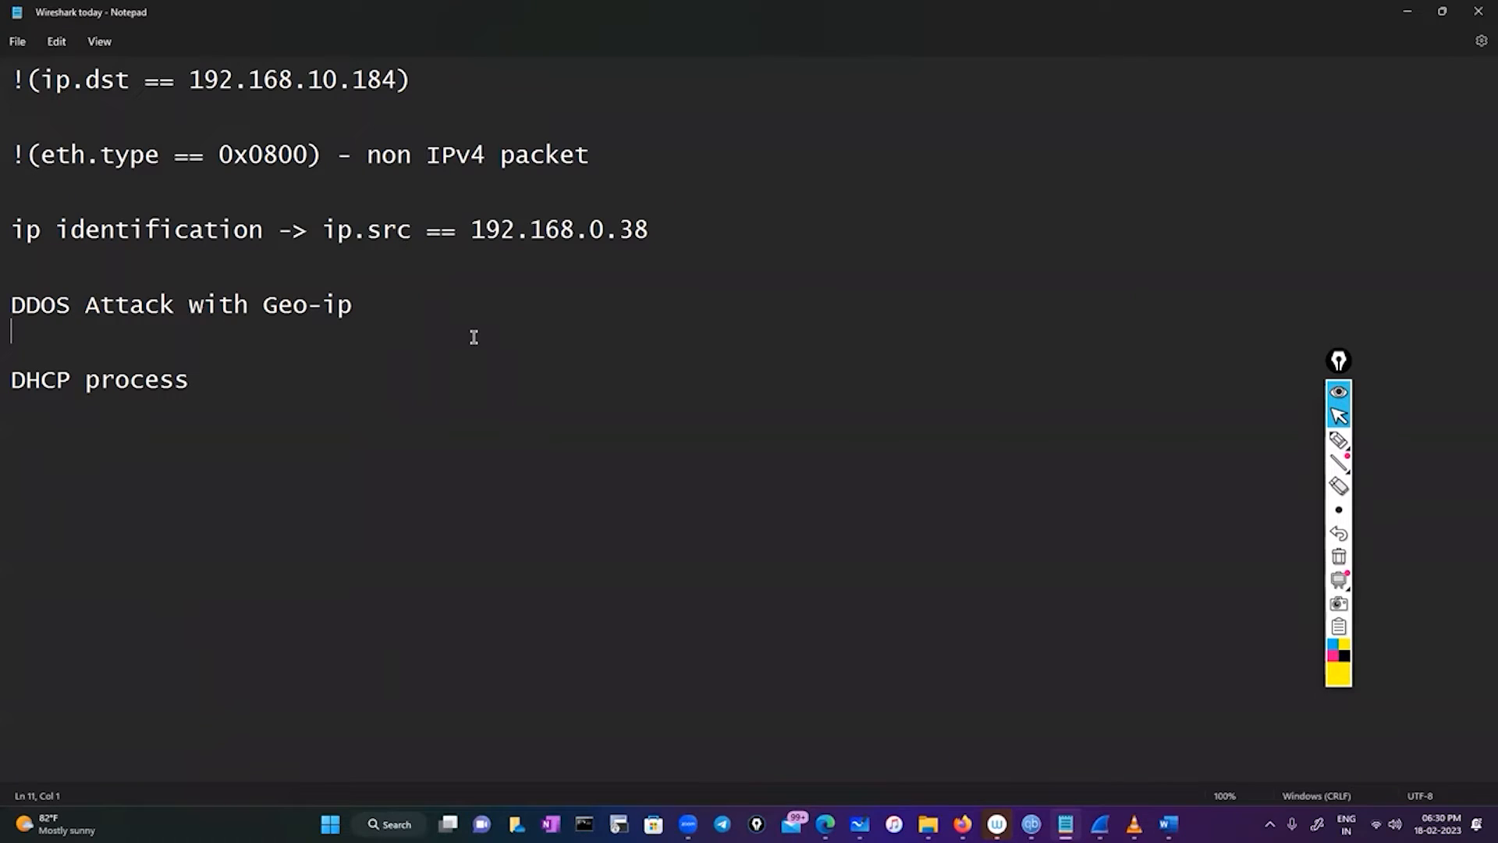
left_click(13, 304)
mouse_move(12, 304)
left_mouse_down()
mouse_move(364, 320)
mouse_move(12, 302)
left_mouse_up()
left_click(201, 350)
left_click(257, 376)
Step: Revisit the Sianets capture in Wireshark, switch to the Wireshark Course Content document in Word, collapse the annotation toolbar and review the listed topics
mouse_move(1100, 824)
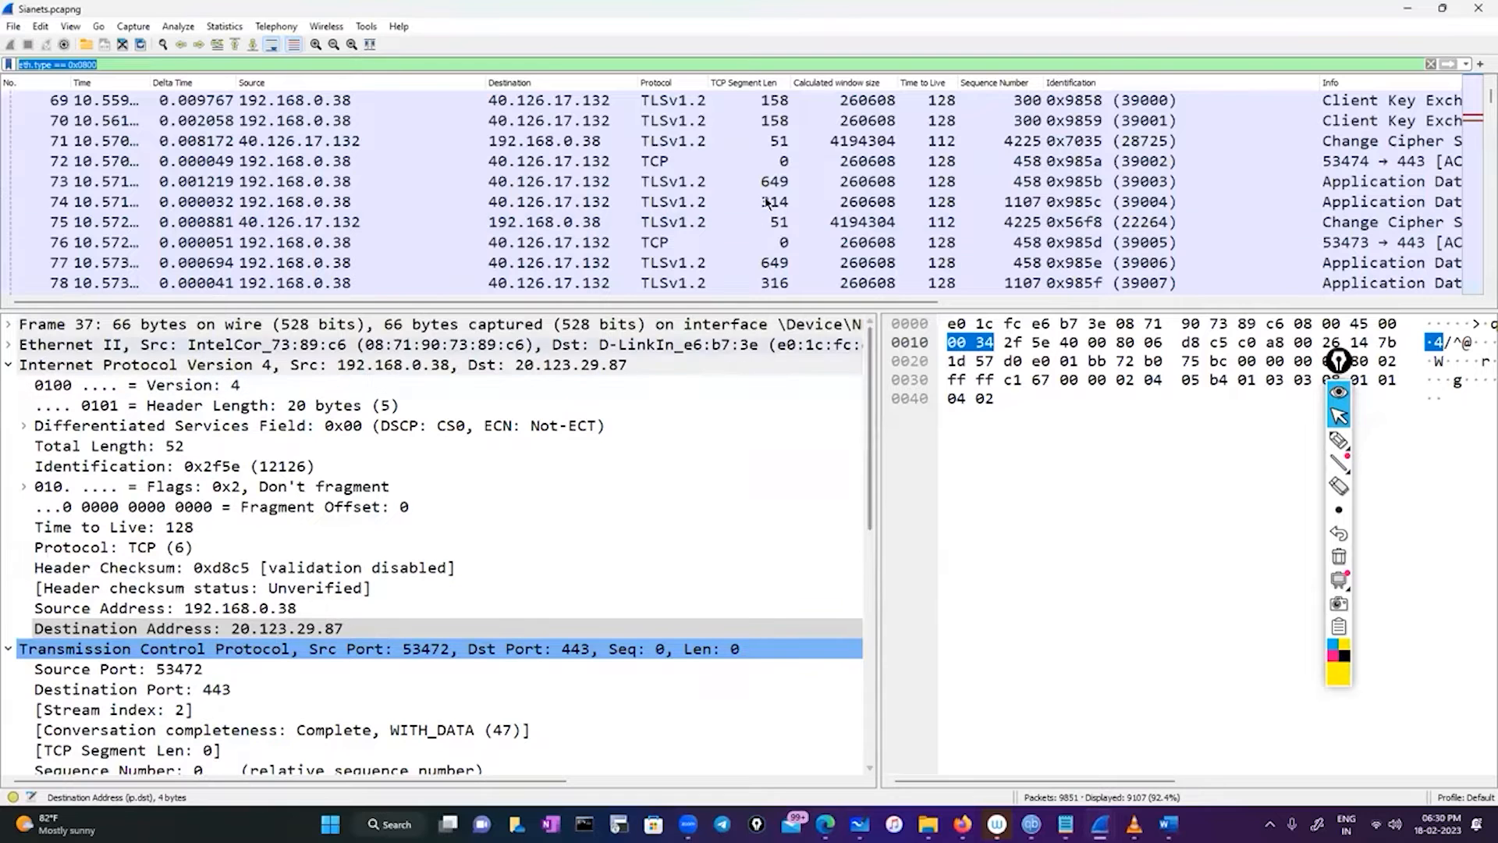
scroll(759, 212, "up", 14)
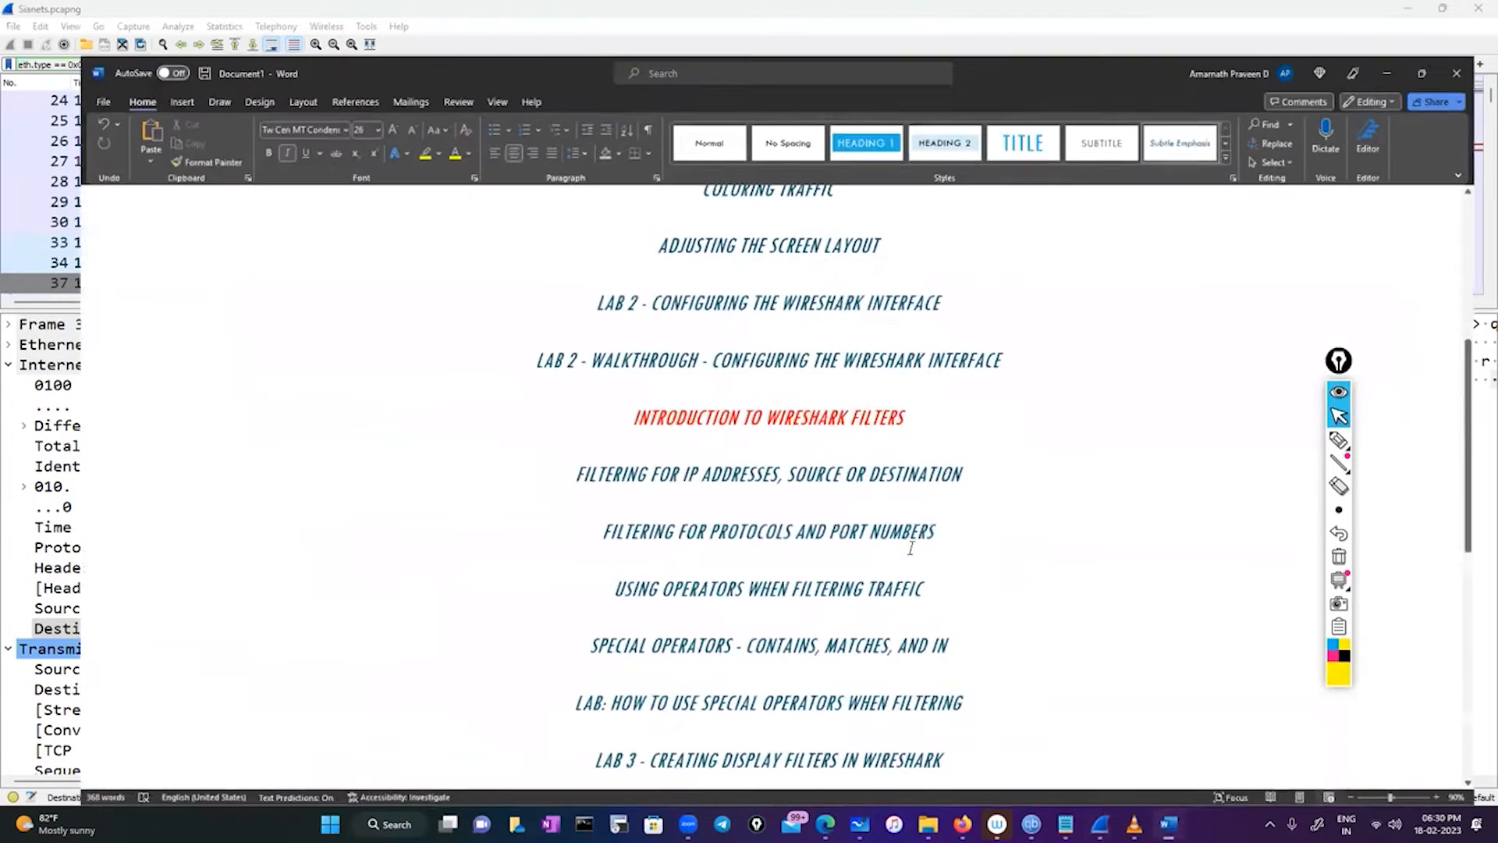
scroll(1388, 384, "up", 5)
left_click(1337, 399)
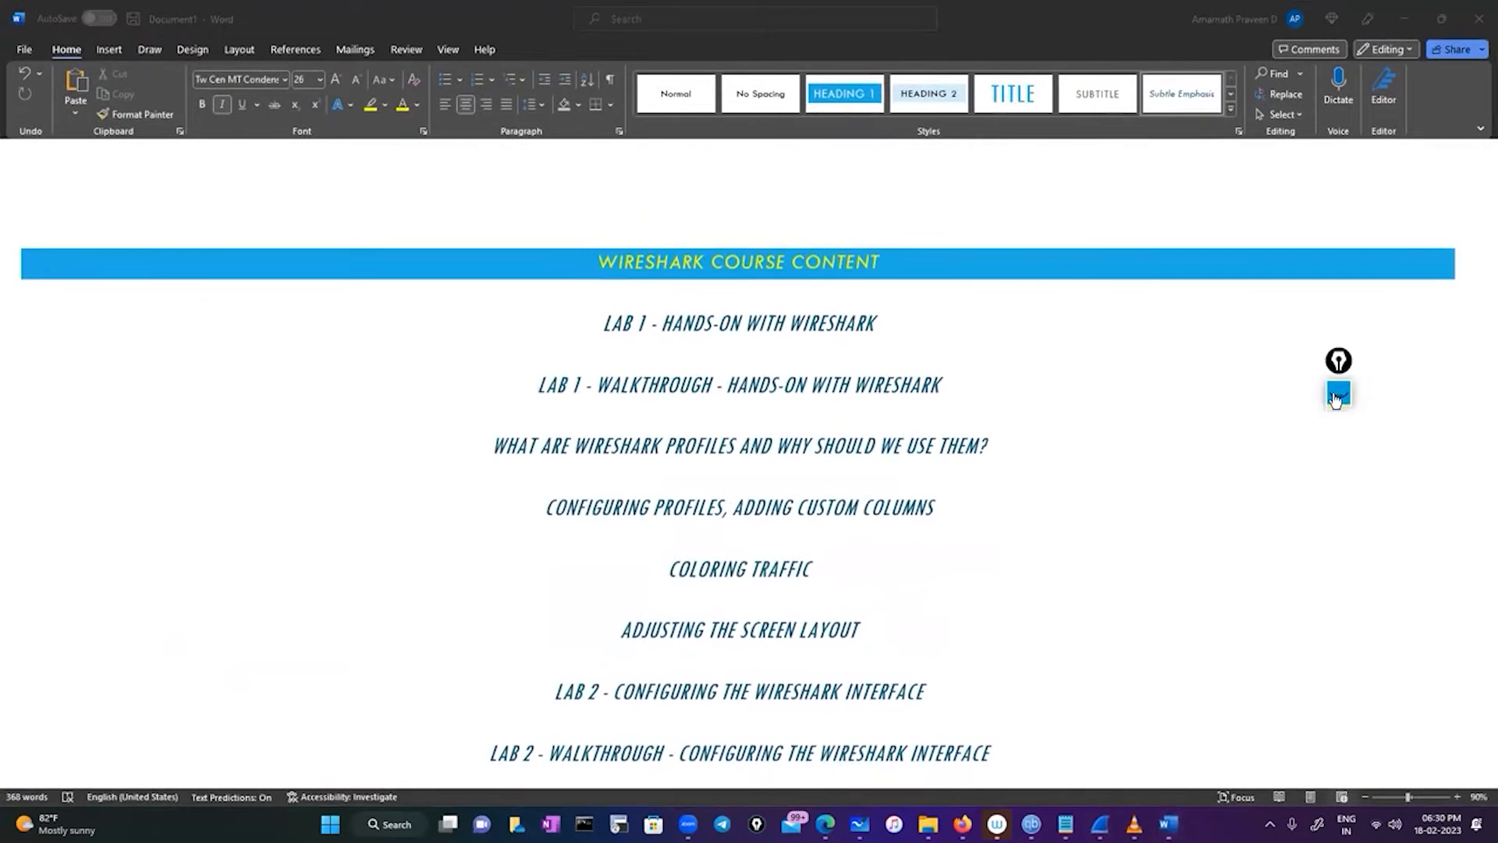
scroll(880, 507, "down", 1)
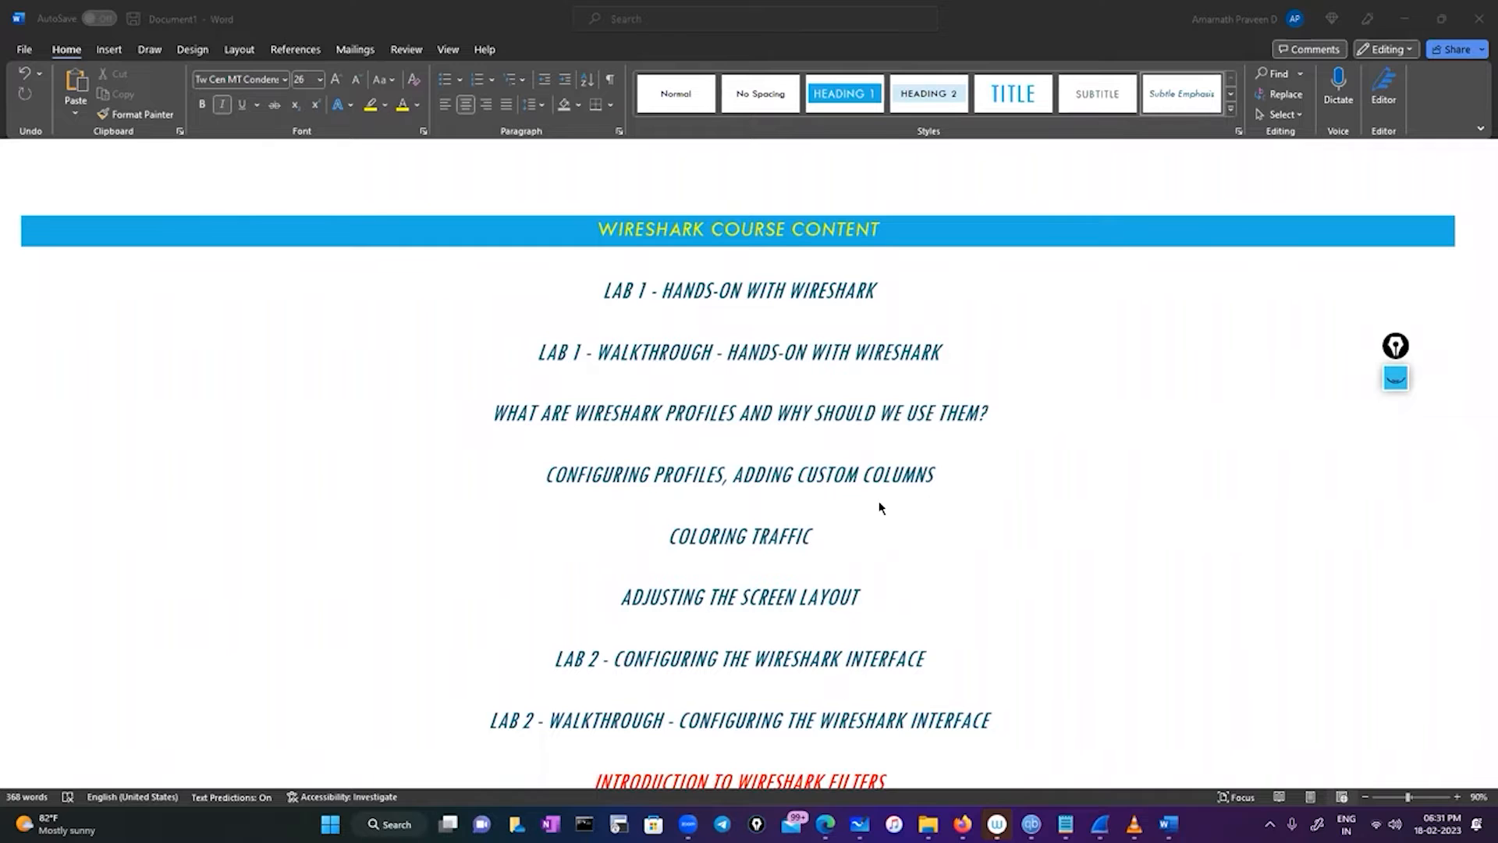
scroll(495, 516, "down", 1)
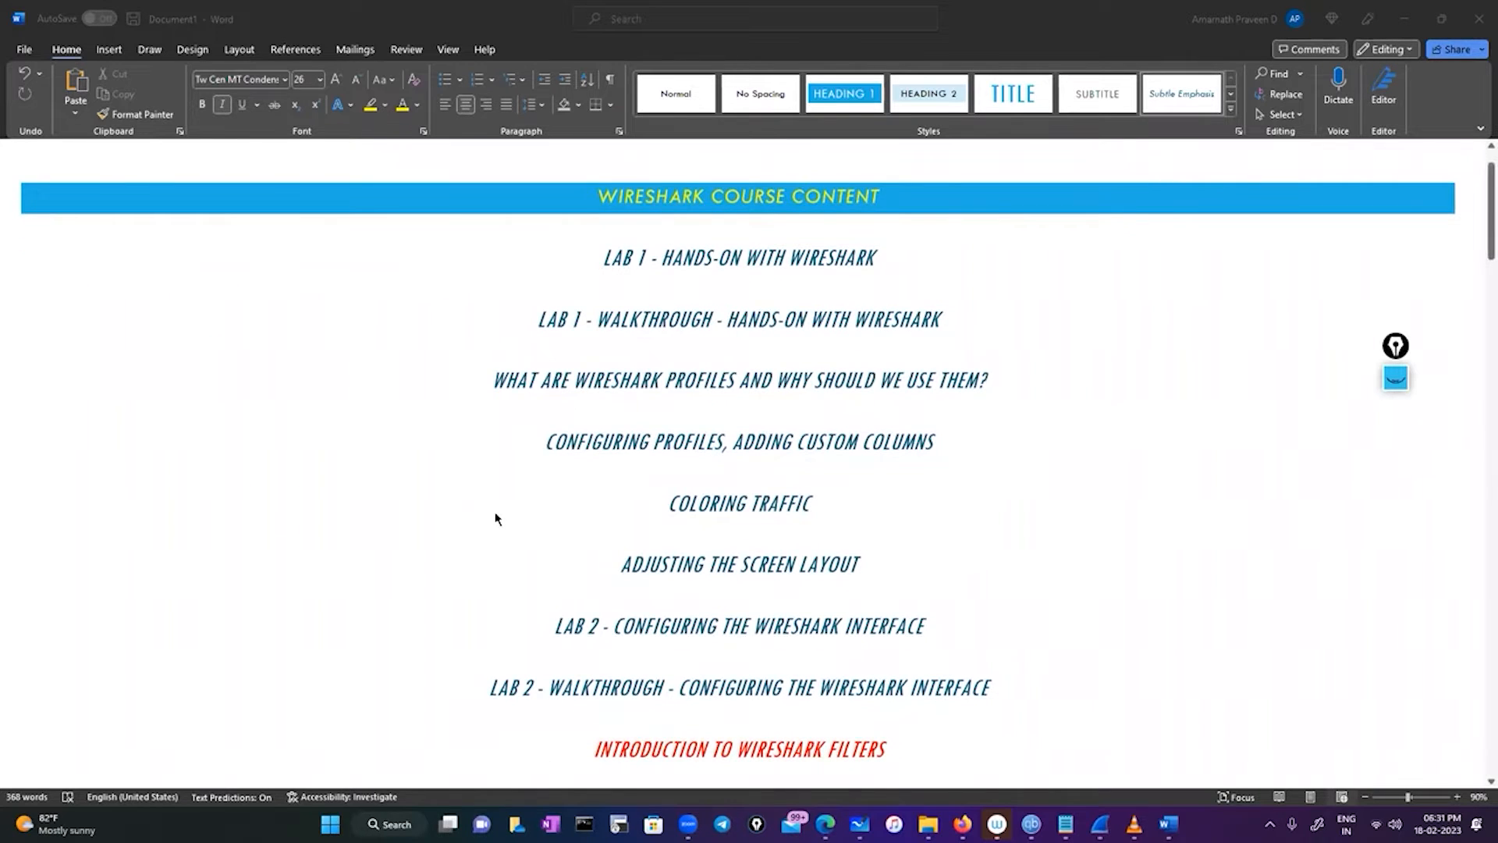
scroll(496, 517, "down", 1)
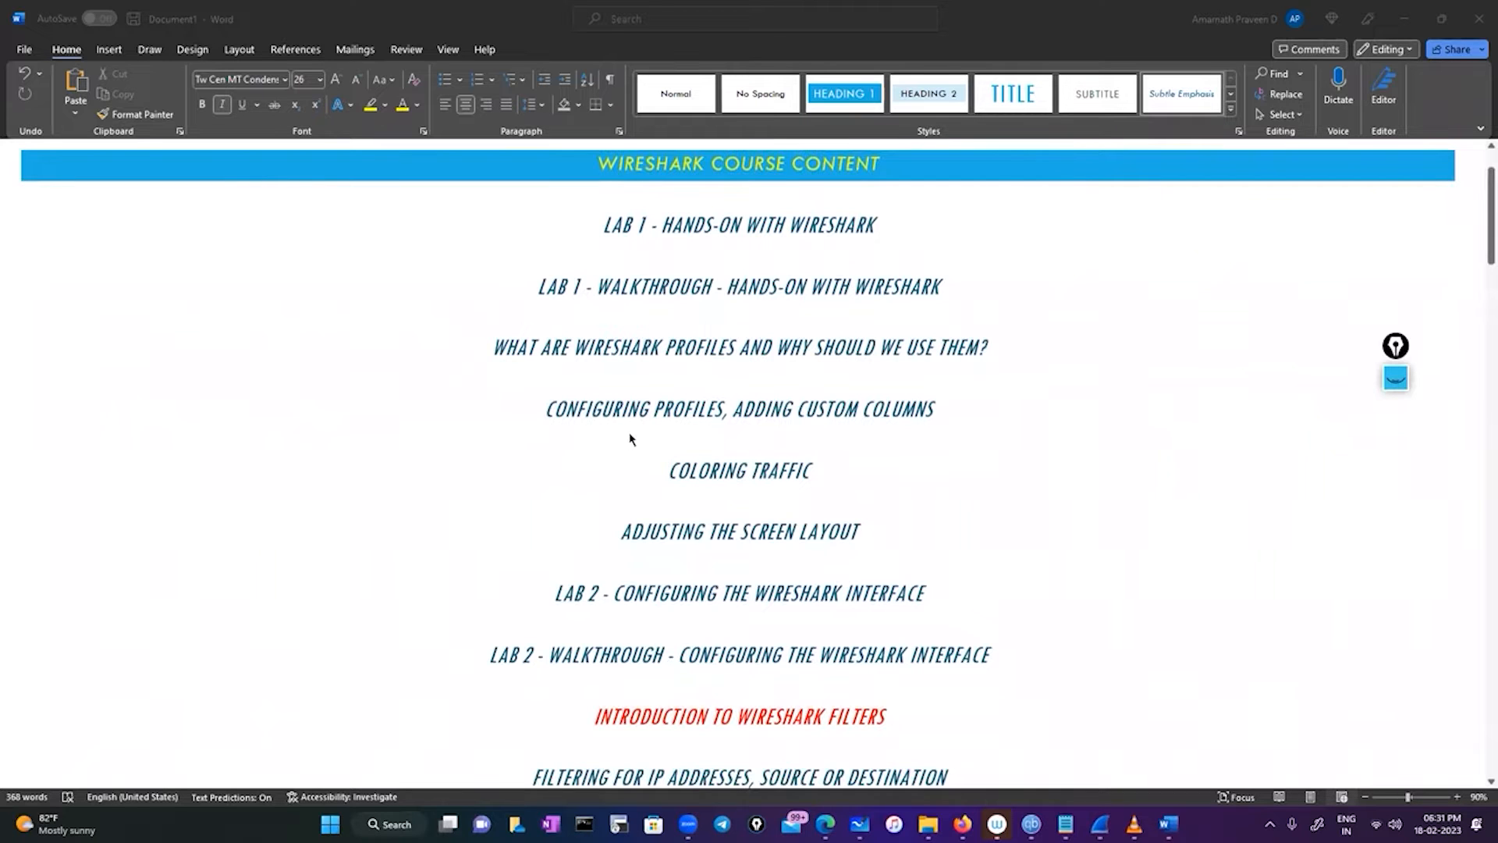
Step: Switch to Wireshark and collapse the Internet Protocol Version 4 section in the packet details of frame 37
mouse_move(1100, 824)
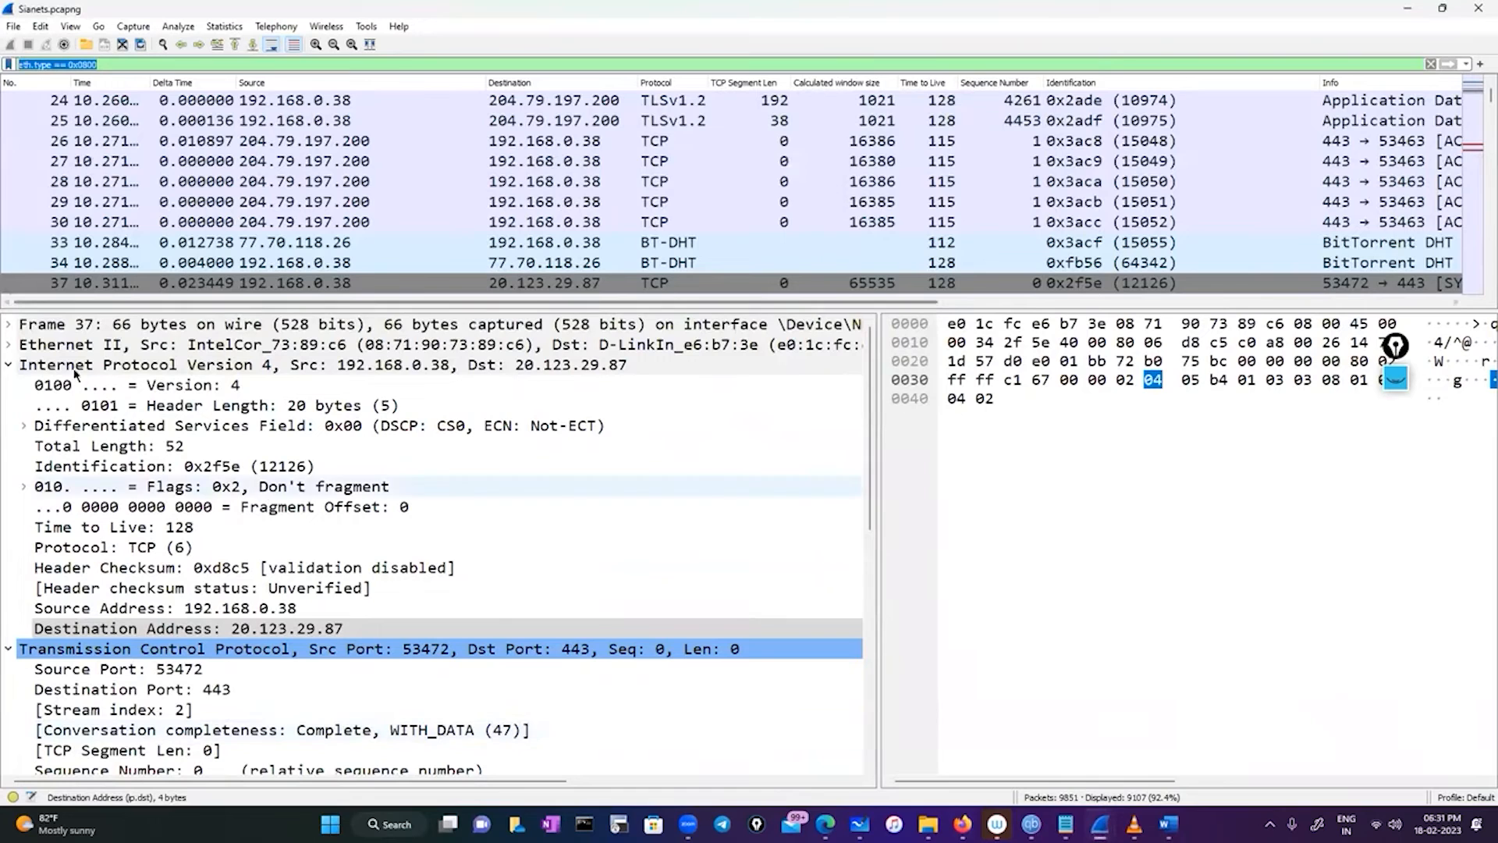
left_click(8, 366)
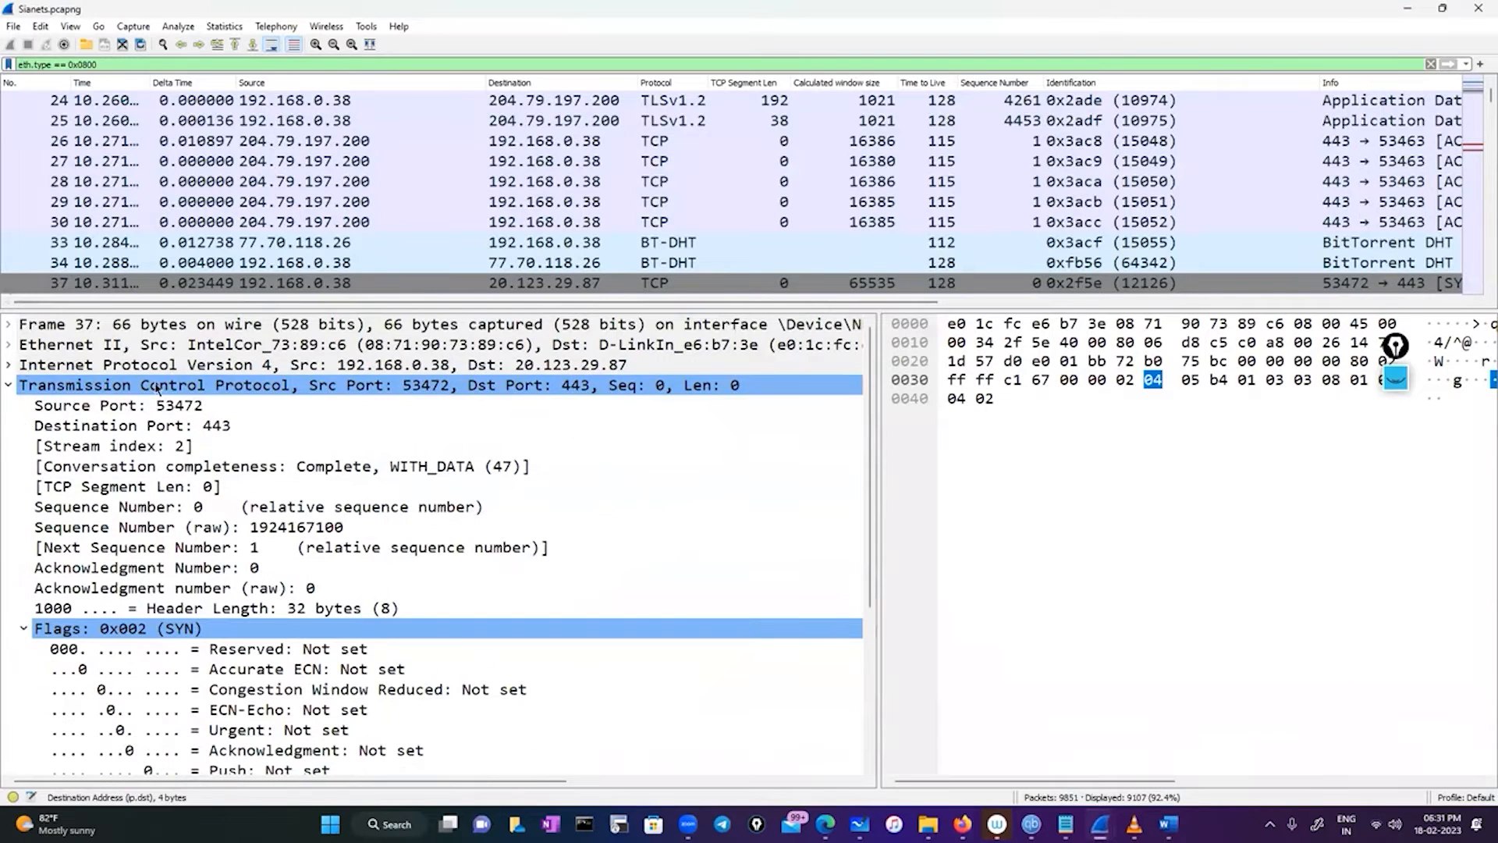
right_click(331, 390)
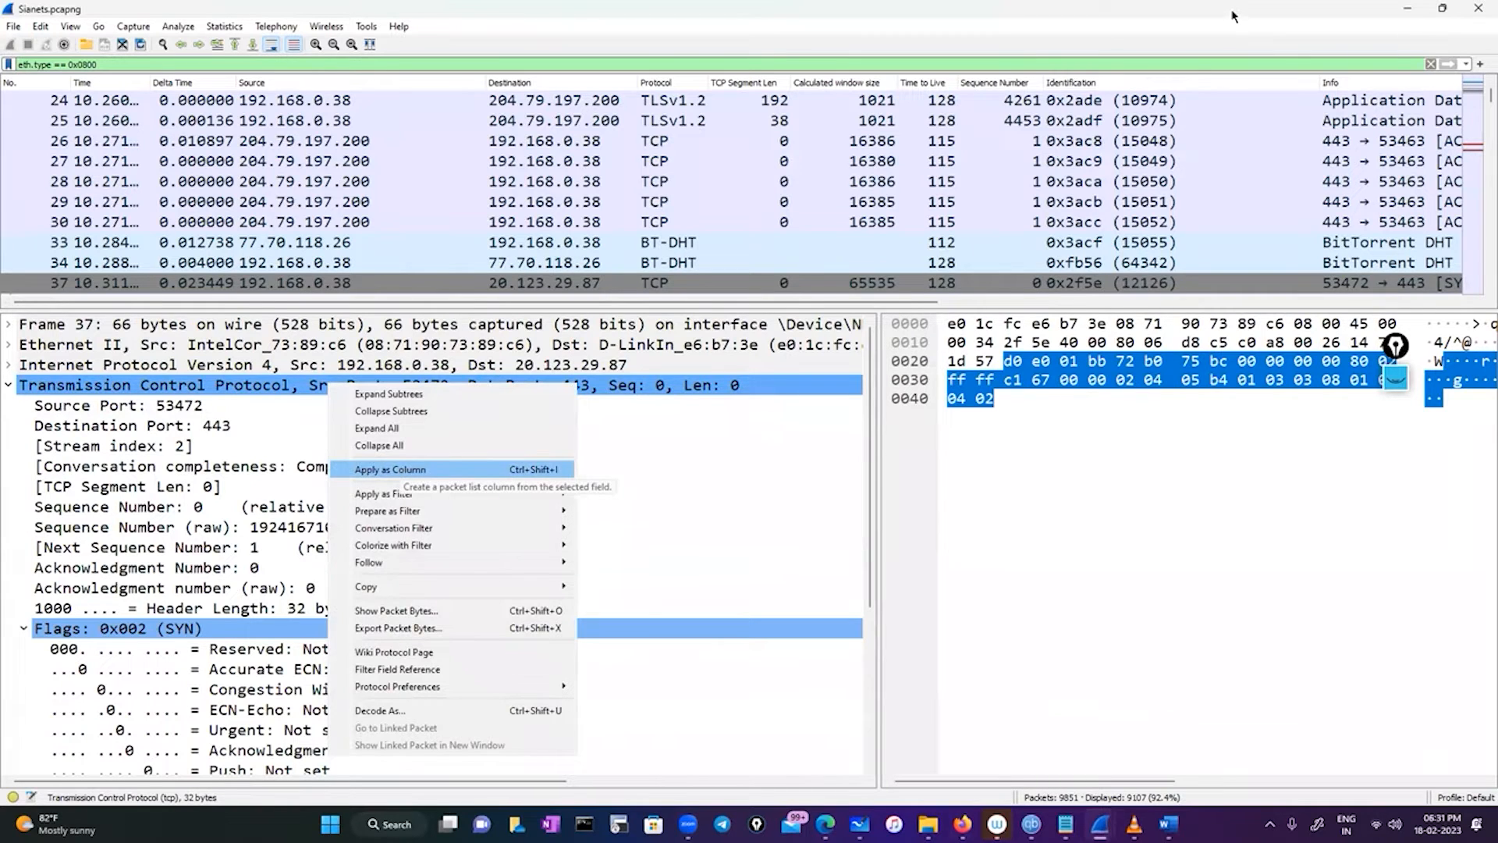
left_click(575, 213)
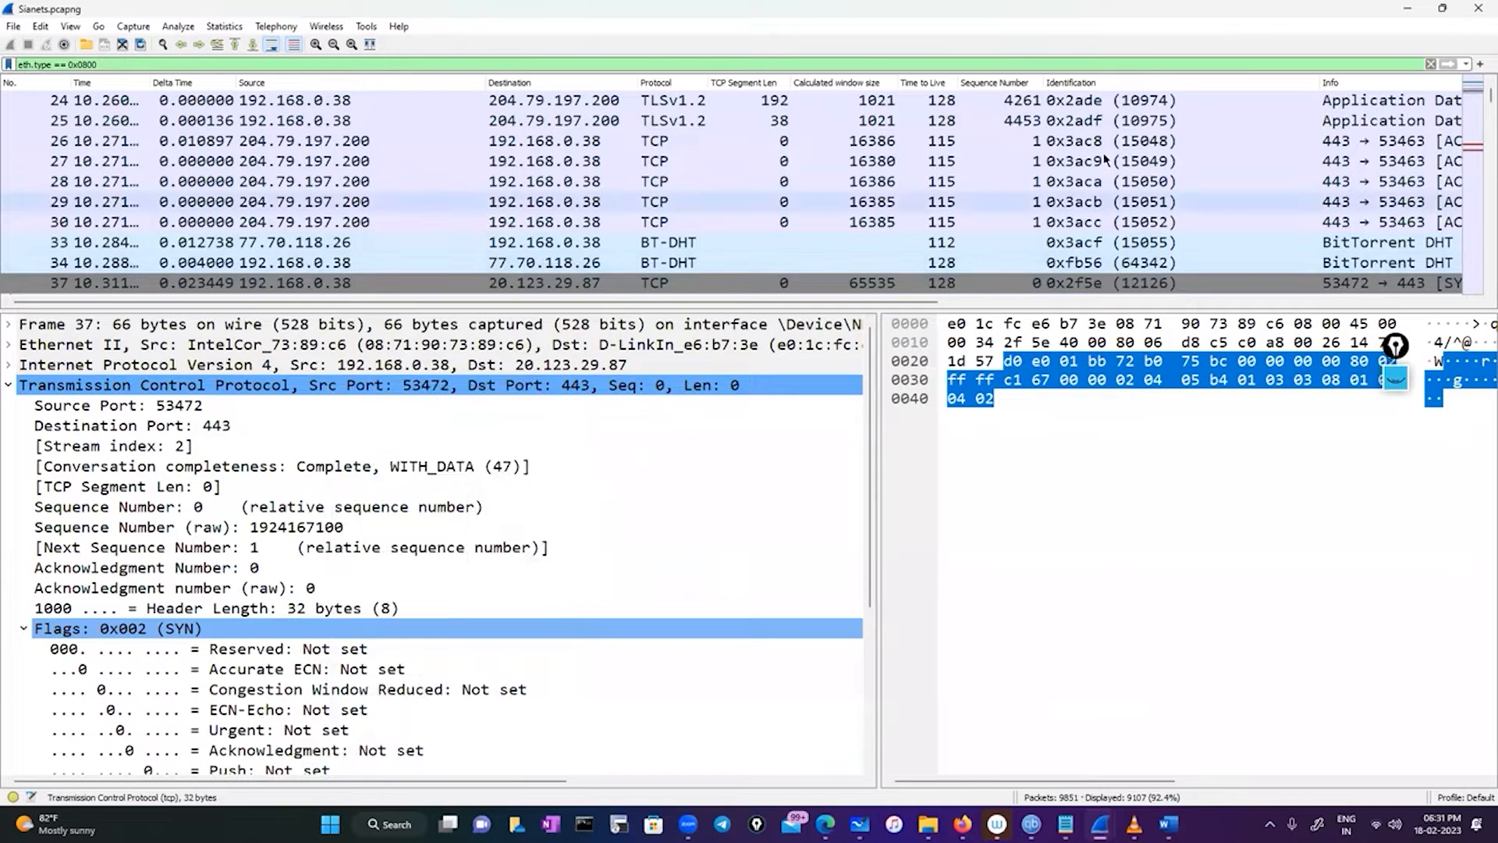
Step: Select packet 21, the first TLSv1.2 packet sent from 192.168.0.38 to 204.79.197.200, in the packet list
scroll(1104, 160, "up", 5)
scroll(359, 156, "up", 3)
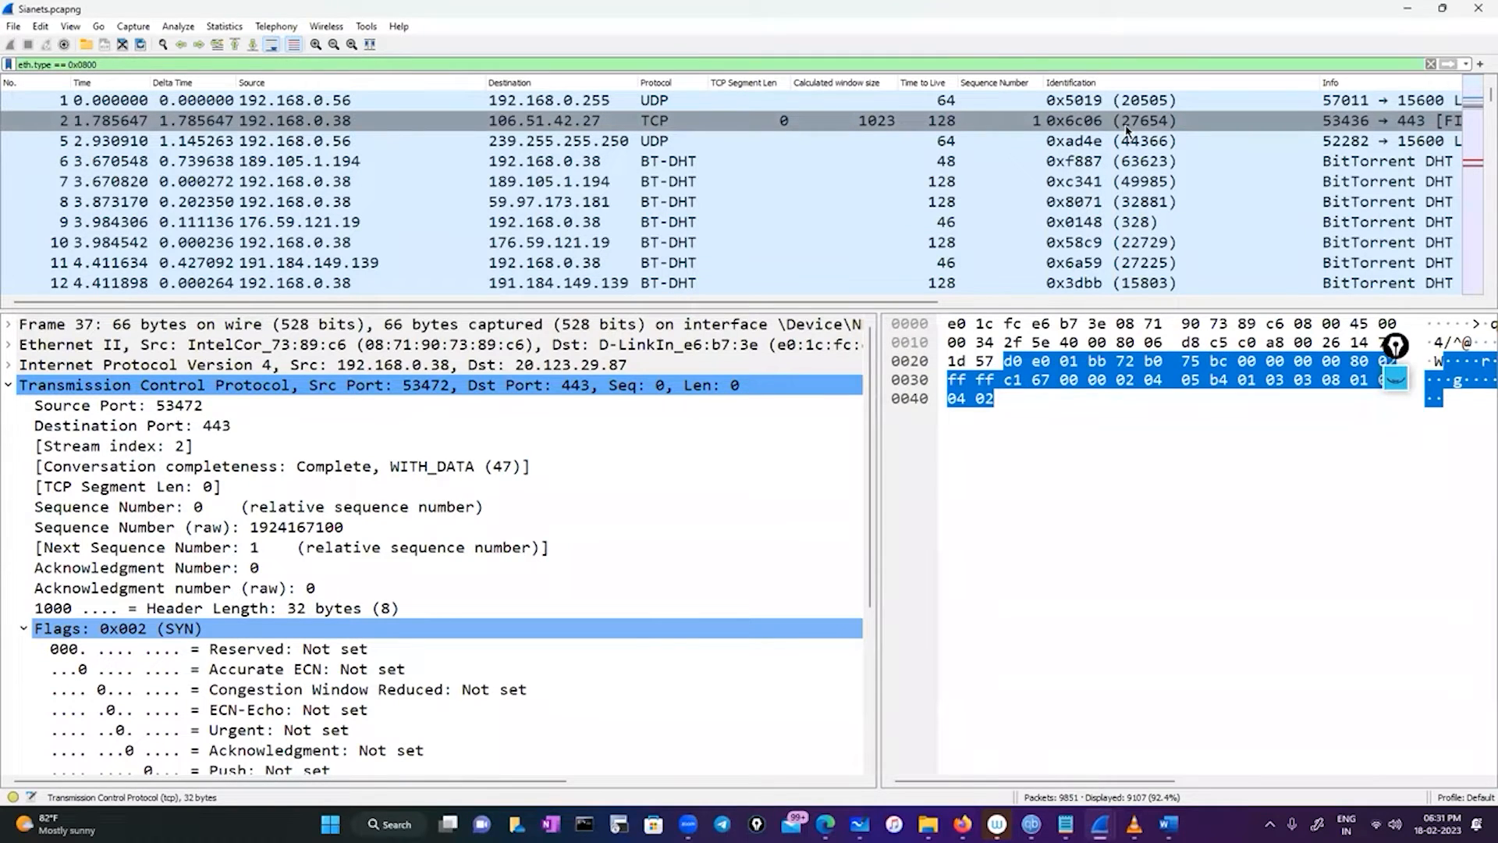
scroll(290, 167, "down", 4)
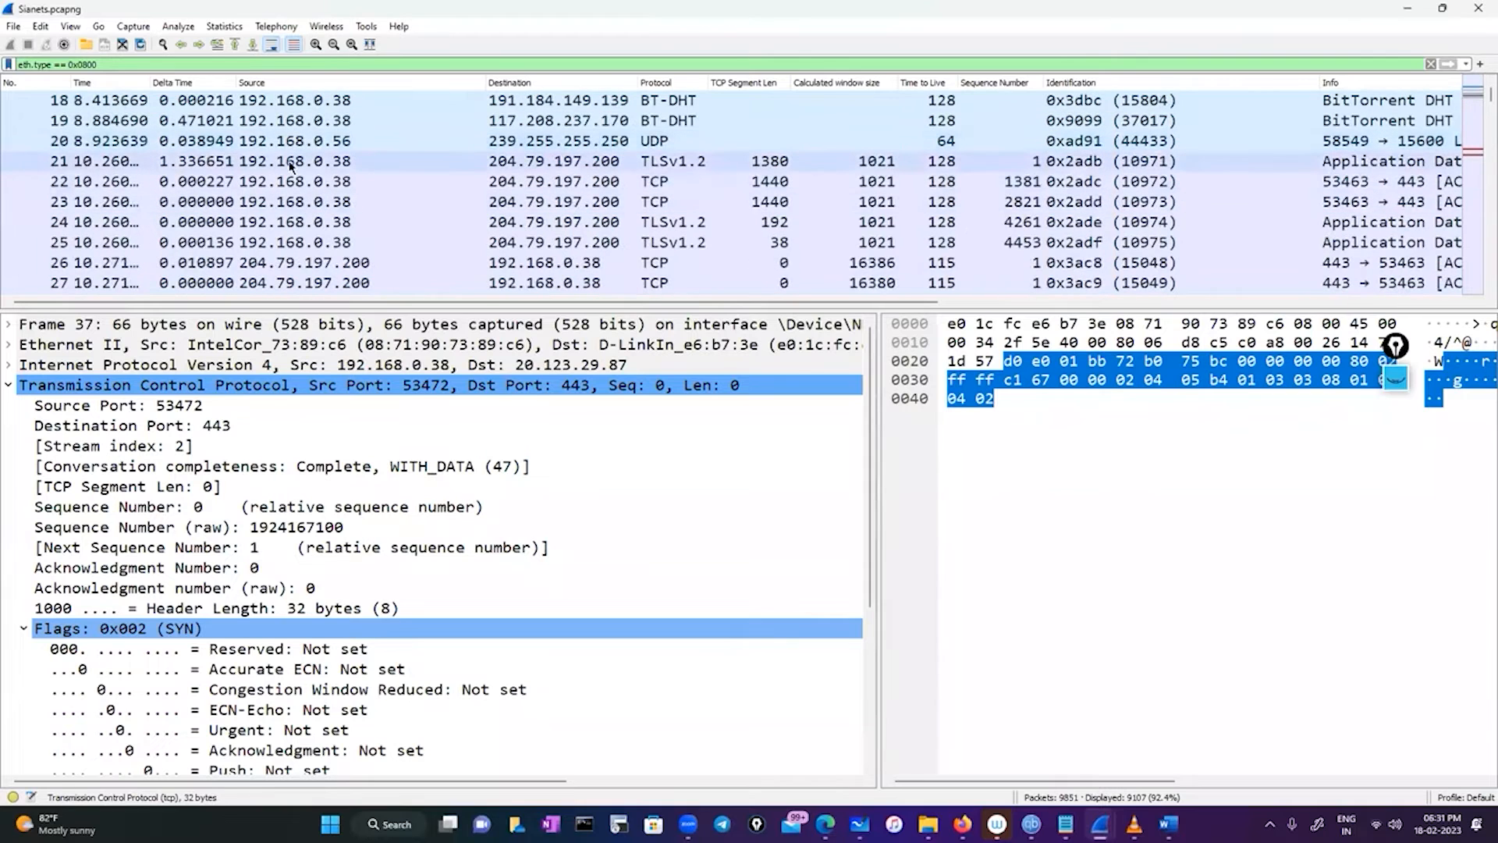
left_click(305, 164)
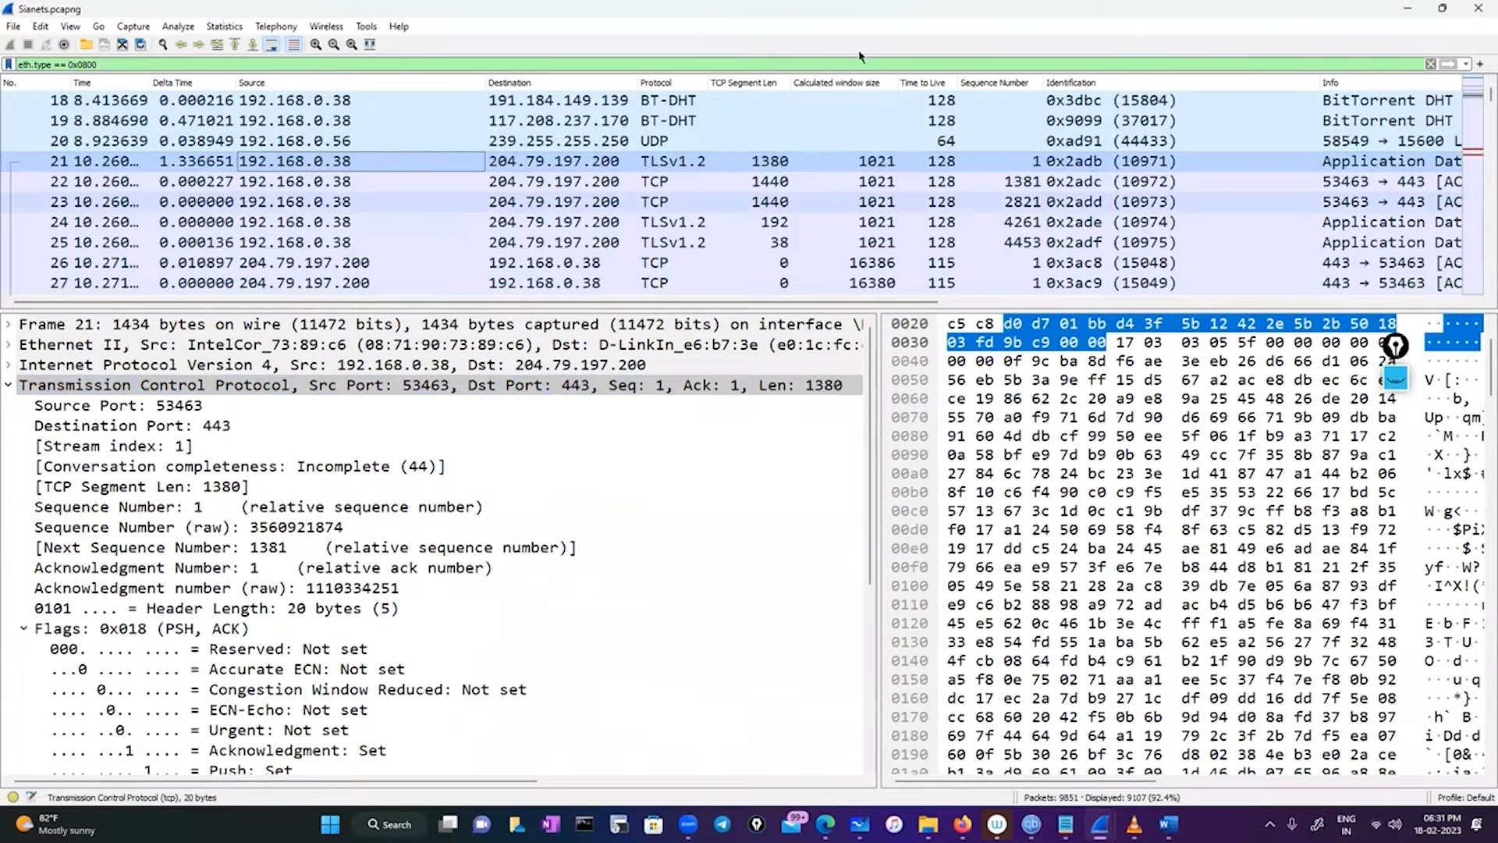
Step: With the on-screen annotation pen, circle the 192.168.0.38 source addresses and mark the IP identification values of packets 21 to 25
left_click(1396, 382)
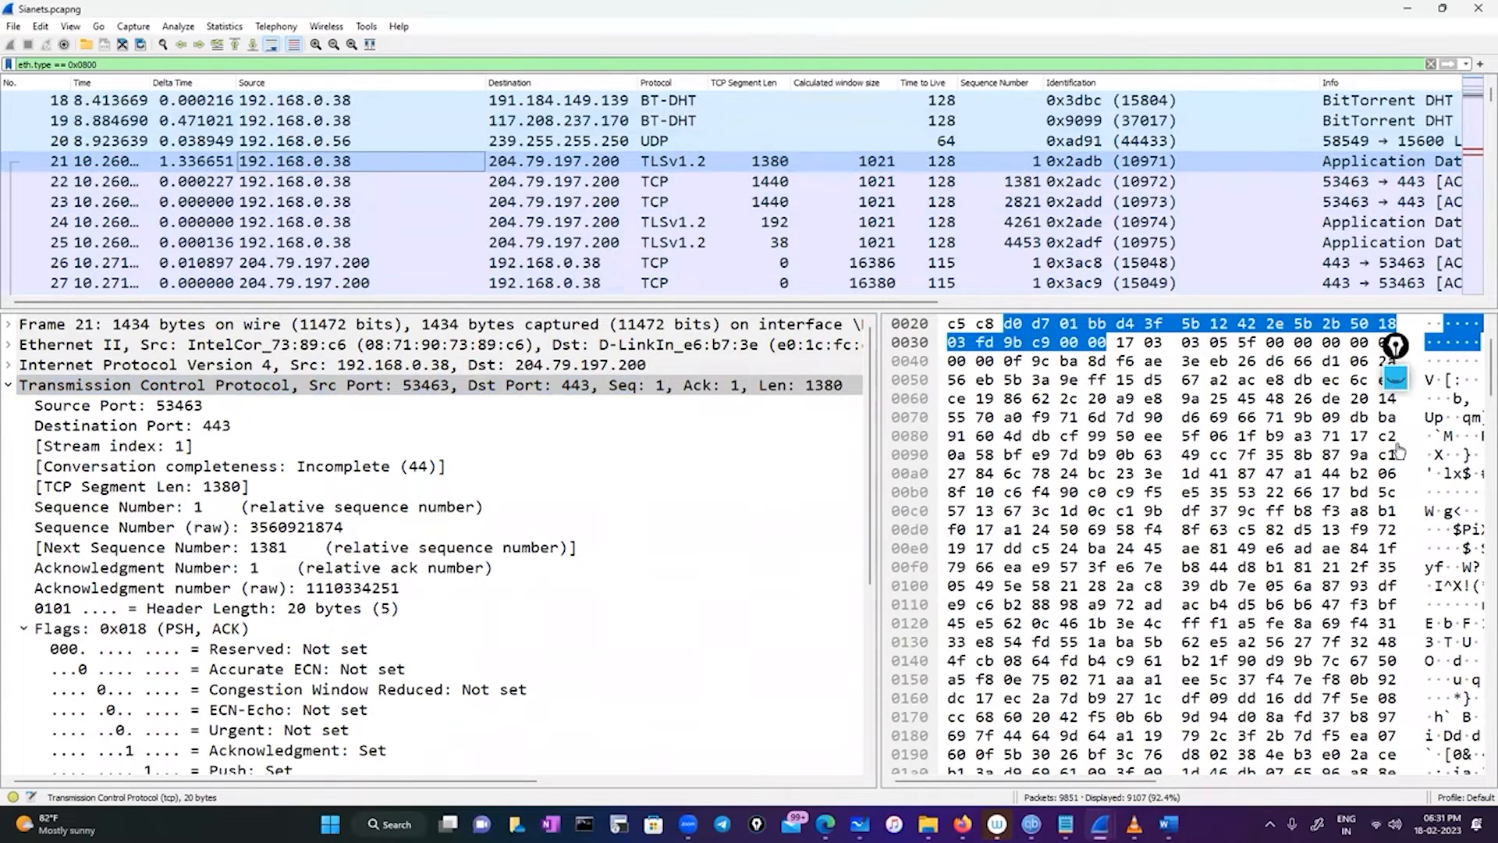
left_click(1395, 428)
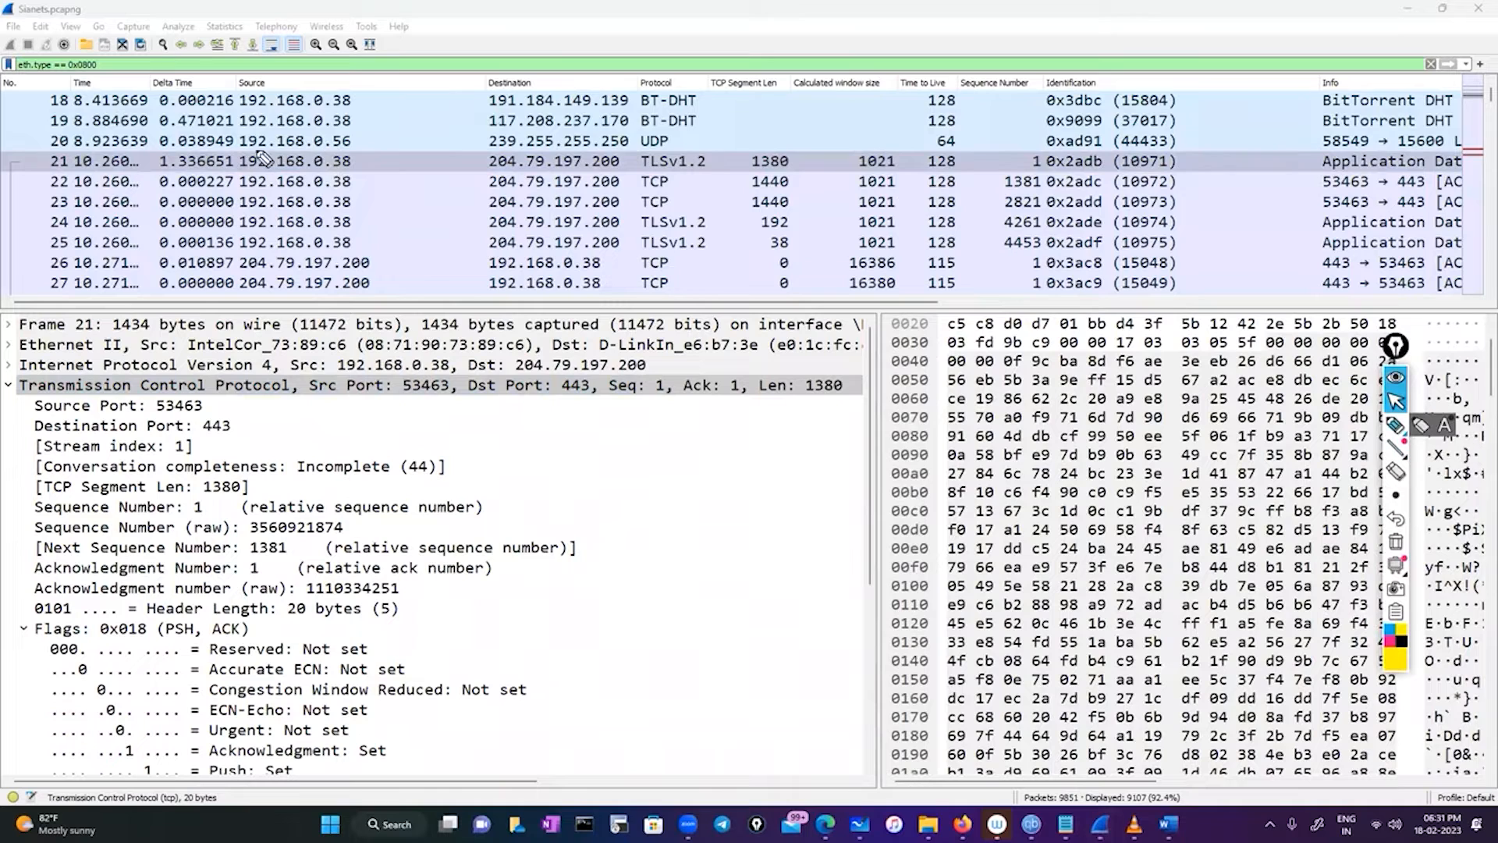
left_click_drag(309, 149, 307, 139)
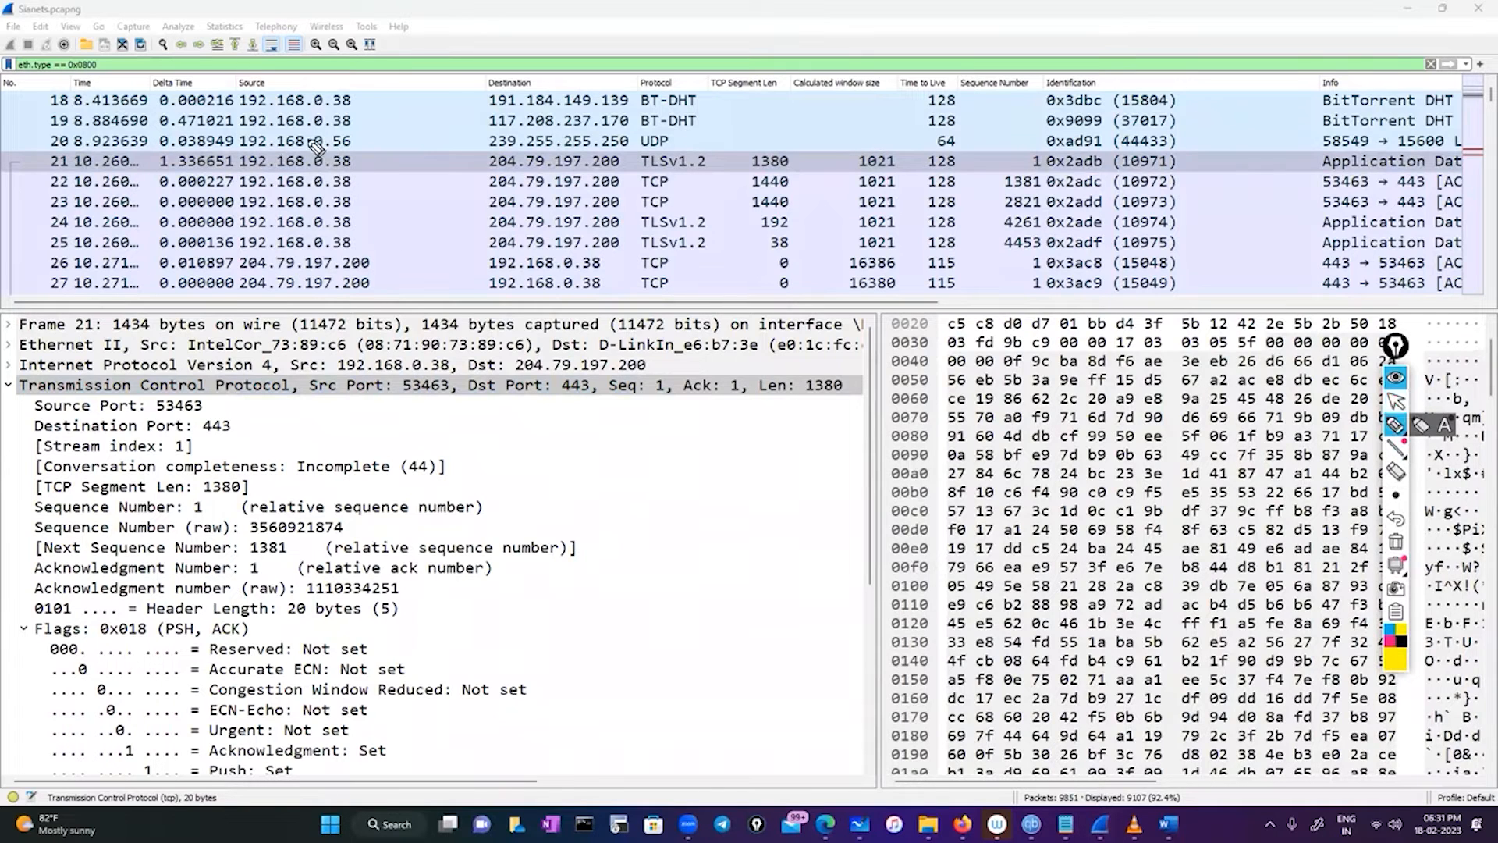
mouse_move(1121, 157)
left_mouse_down()
mouse_move(1199, 159)
mouse_move(1199, 207)
mouse_move(1163, 280)
mouse_move(1094, 253)
left_mouse_up()
mouse_move(1102, 193)
left_mouse_down()
mouse_move(1128, 149)
mouse_move(1221, 152)
mouse_move(1203, 182)
mouse_move(1216, 174)
left_mouse_up()
mouse_move(1177, 202)
left_mouse_down()
mouse_move(1219, 195)
mouse_move(1217, 214)
left_mouse_up()
left_click_drag(1182, 261, 1249, 242)
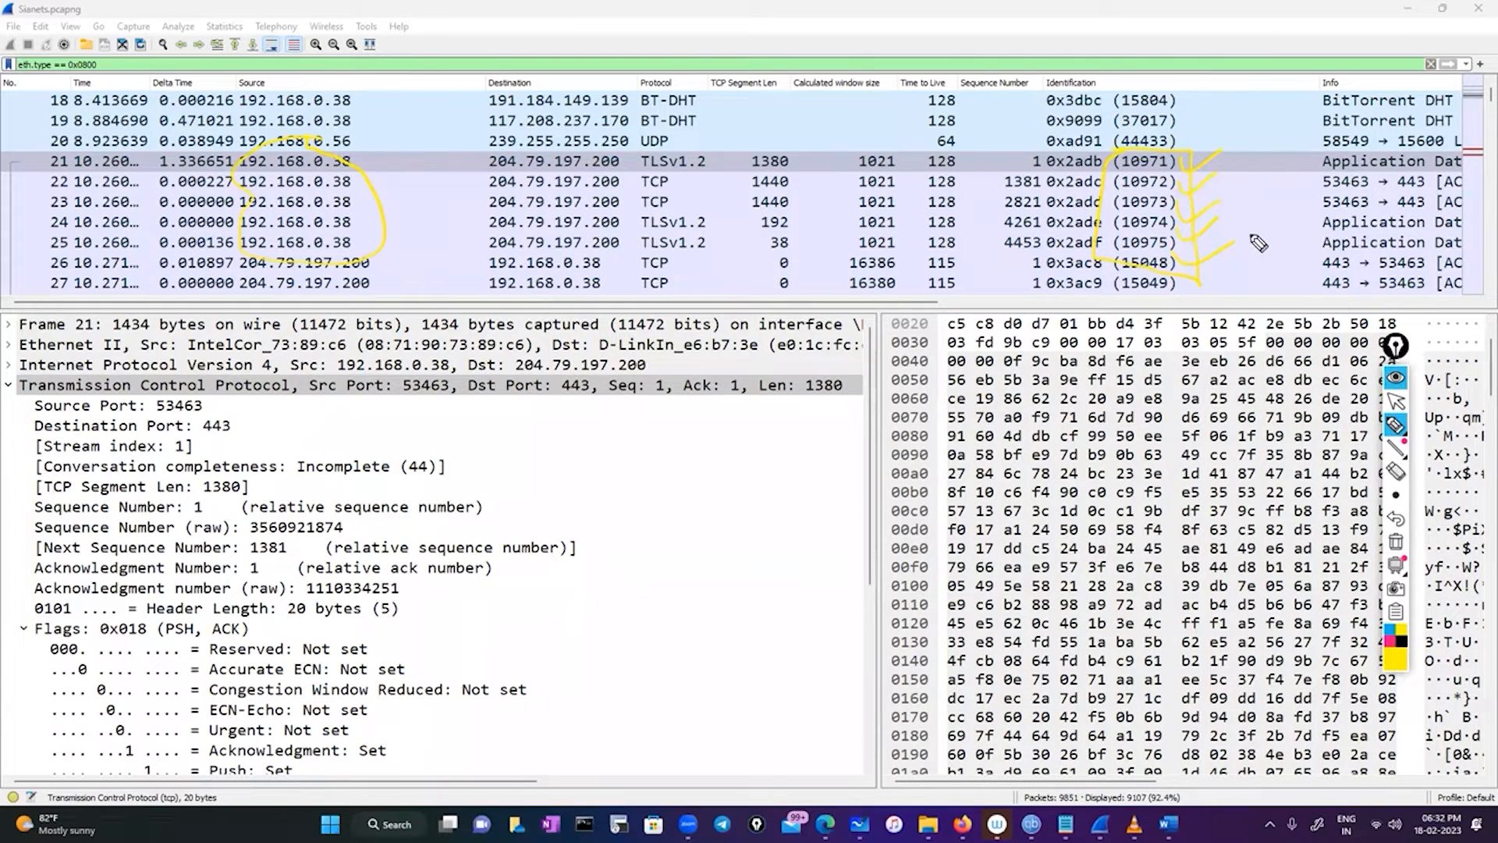
Step: Sketch a box containing three small circles beside the marked identification values with the annotation pen
left_click_drag(1279, 195, 1227, 257)
left_click_drag(1235, 159, 1248, 211)
left_click_drag(1249, 235, 1251, 237)
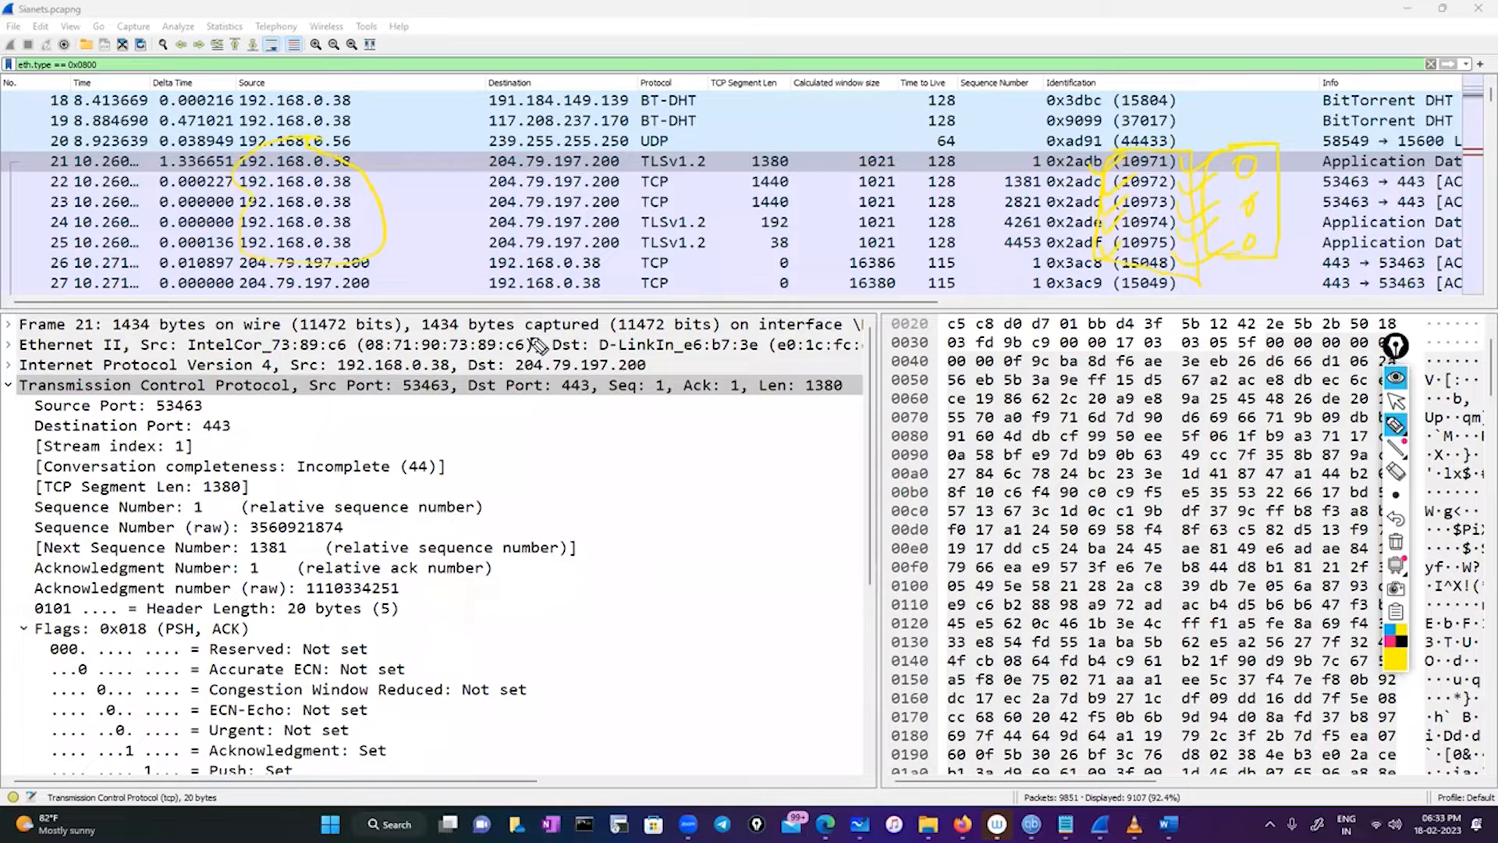
Step: Clear all pen annotations from the screen and collapse the annotation toolbar
left_click(1396, 541)
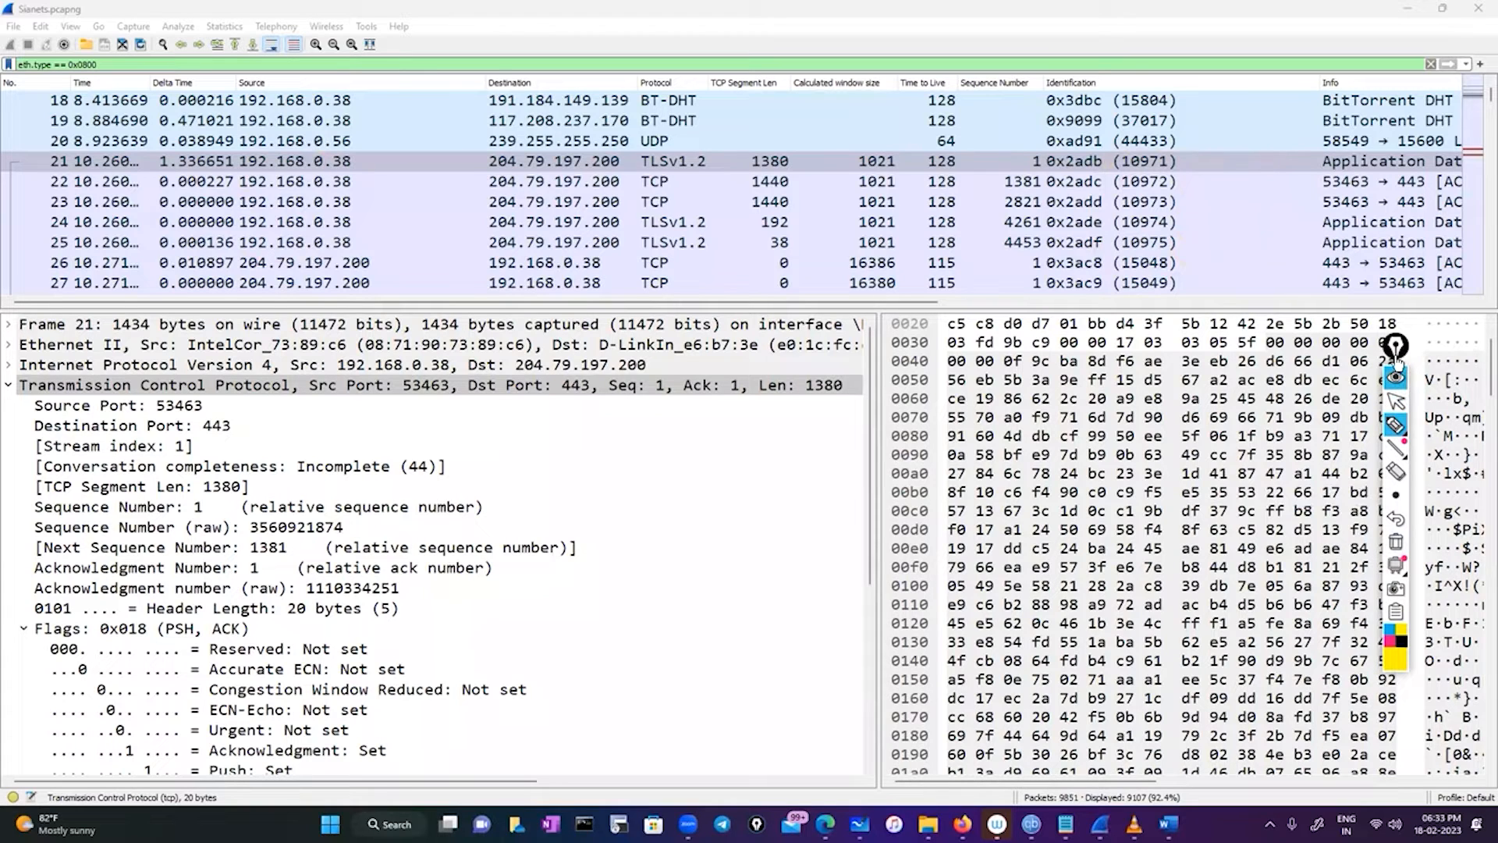
left_click(1394, 381)
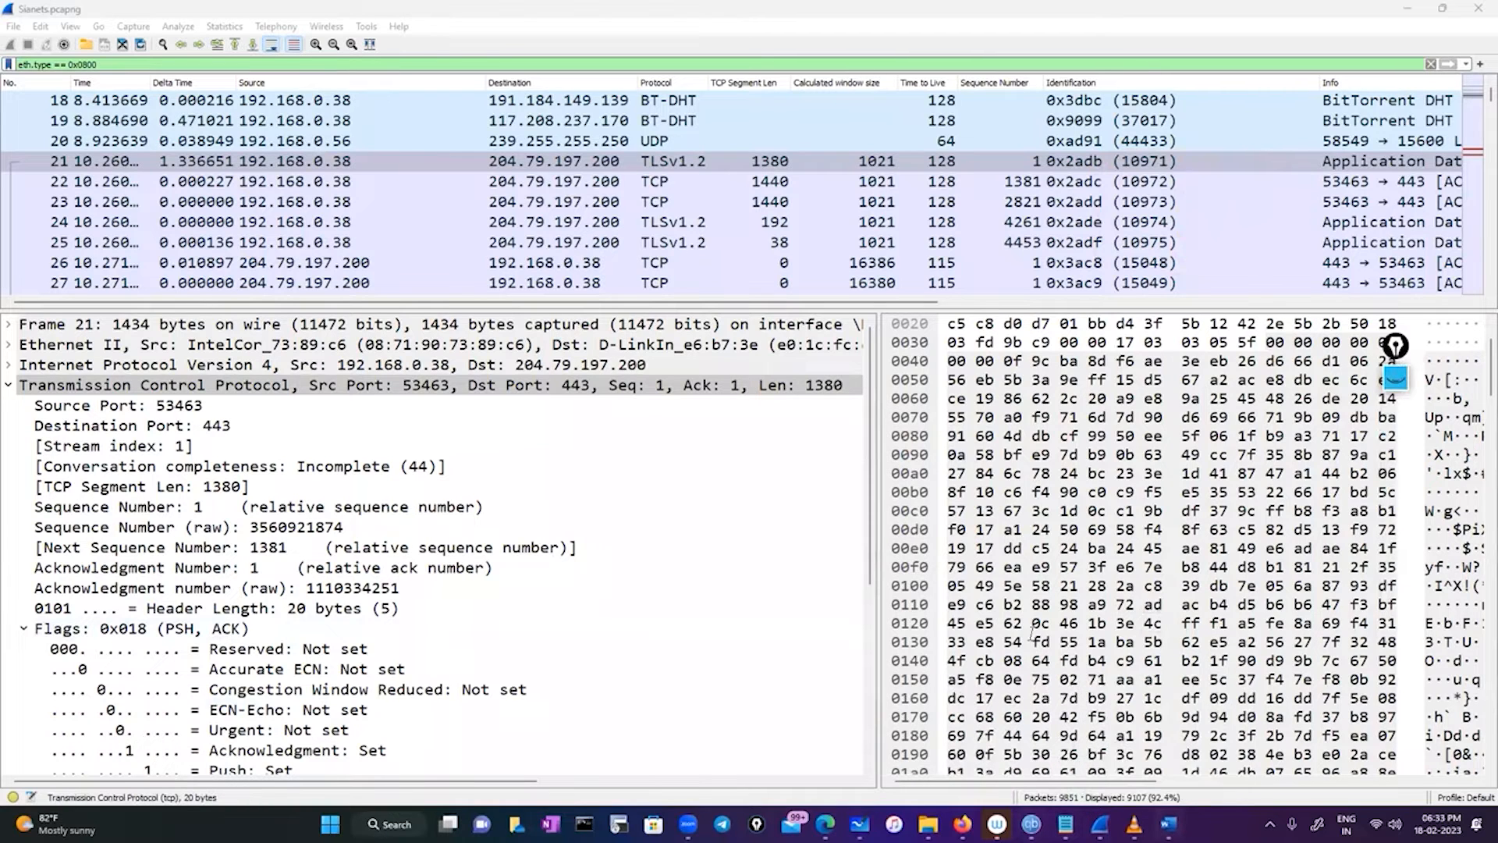
Step: Switch to the Word course outline and highlight "Configuring the Wireshark Interface" in the Lab 2 line
key("alt+Tab")
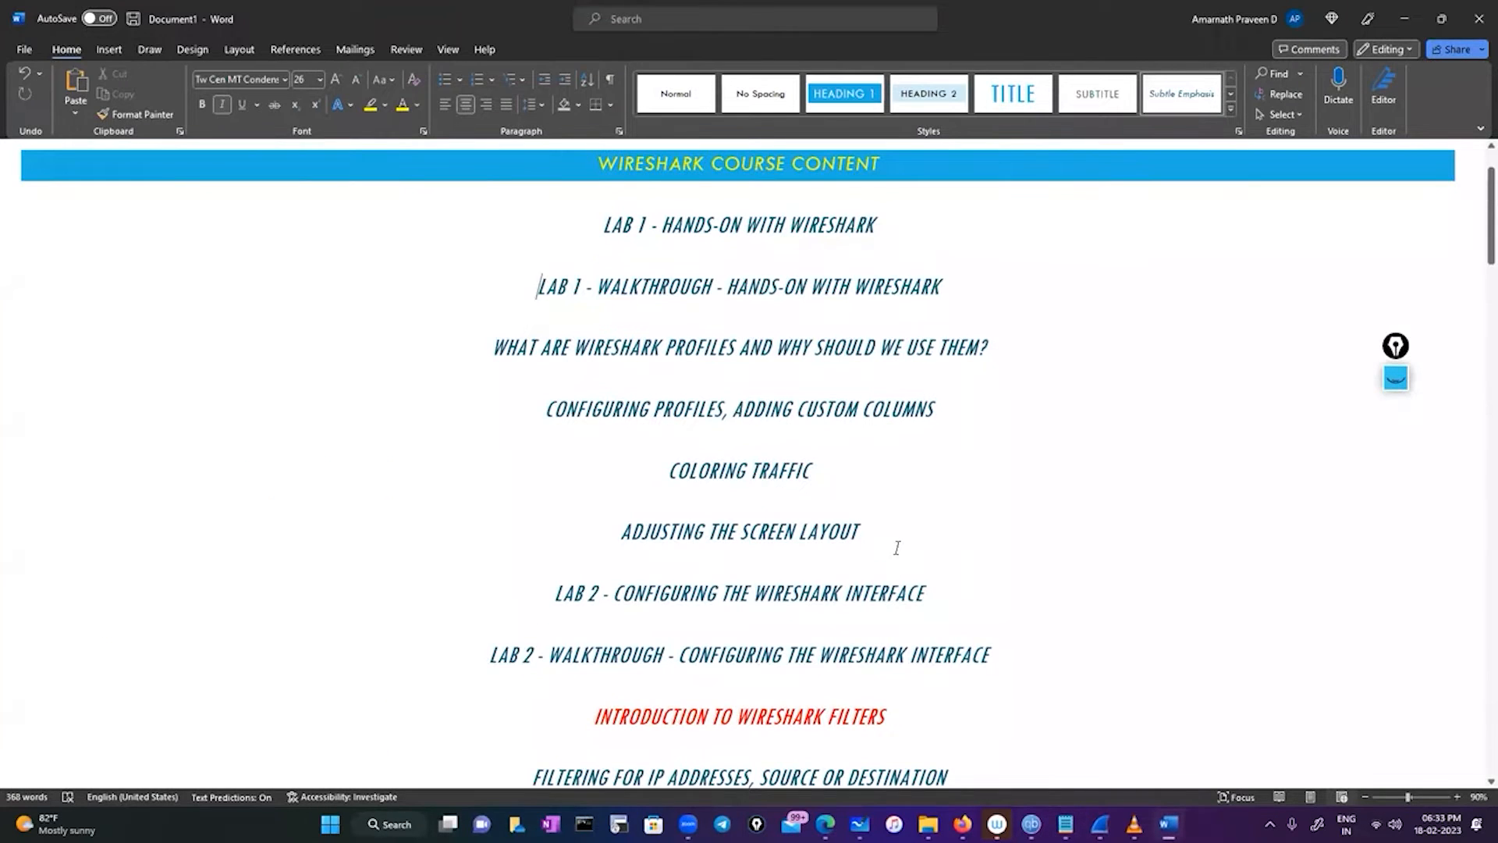
scroll(898, 546, "down", 1)
scroll(898, 547, "down", 1)
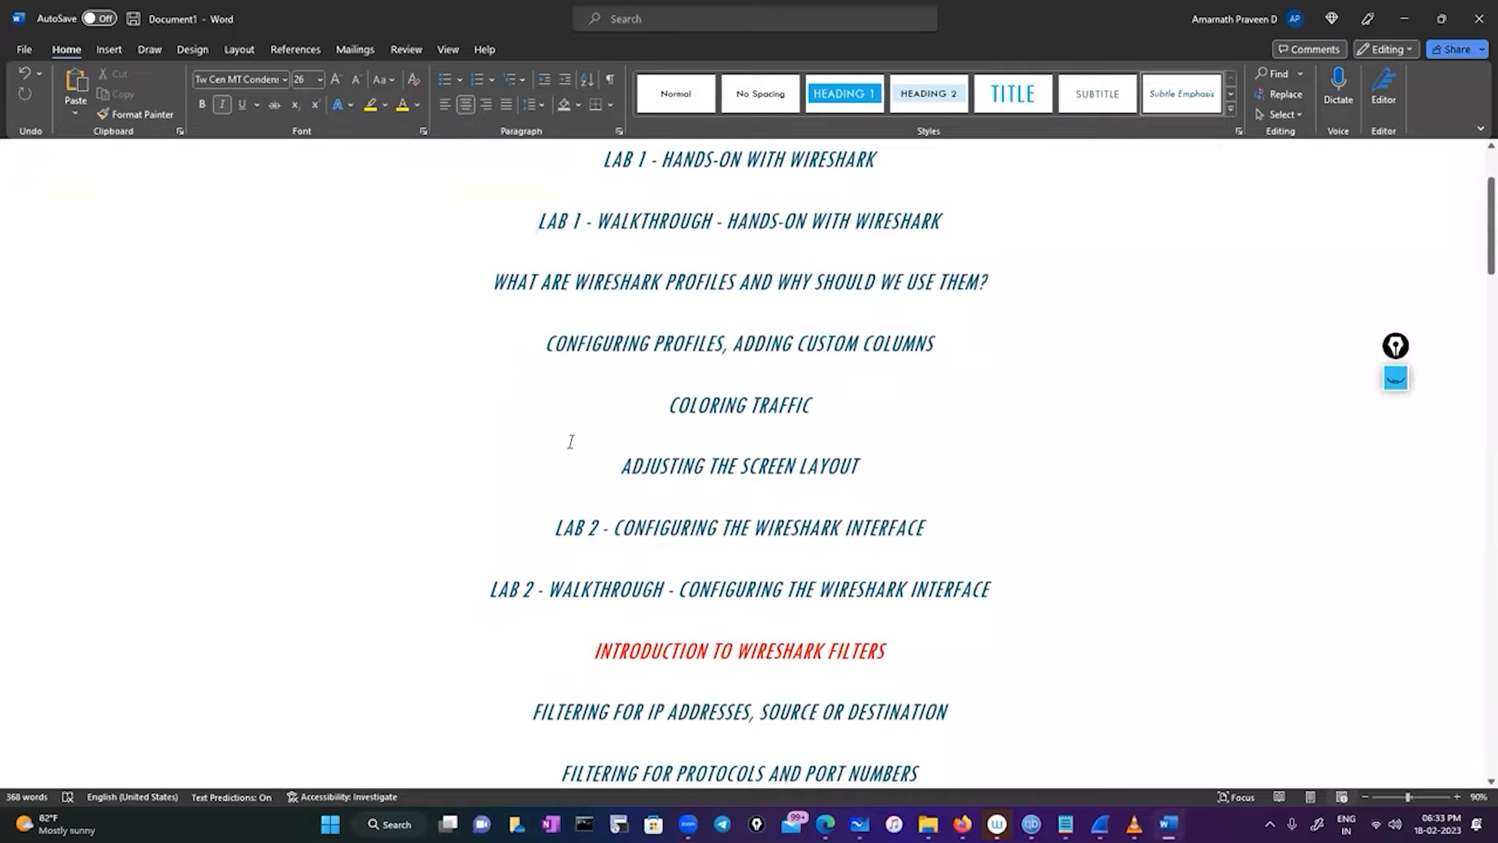
scroll(571, 440, "down", 1)
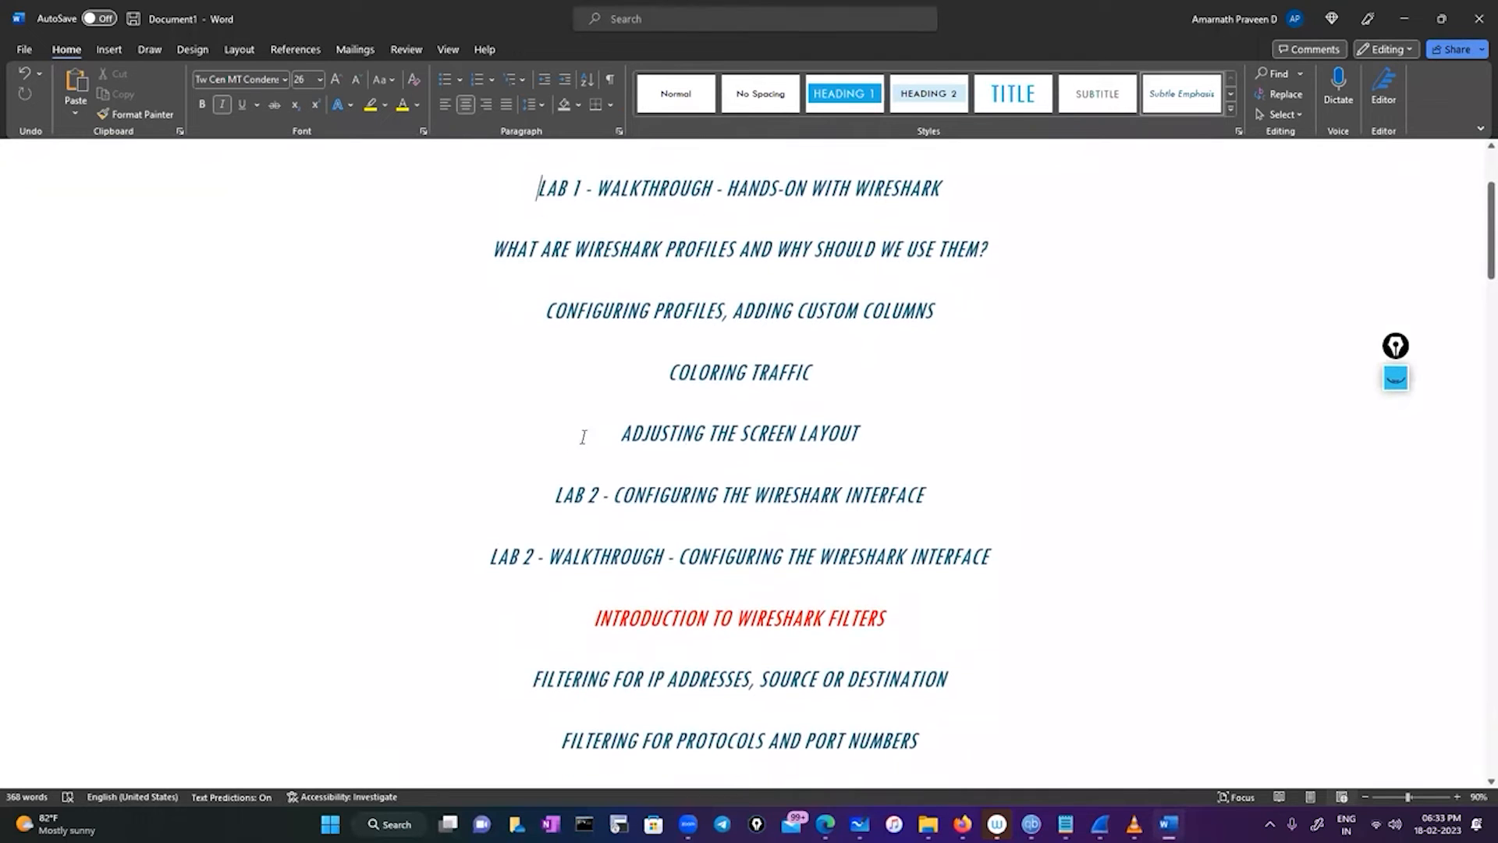
scroll(592, 460, "down", 1)
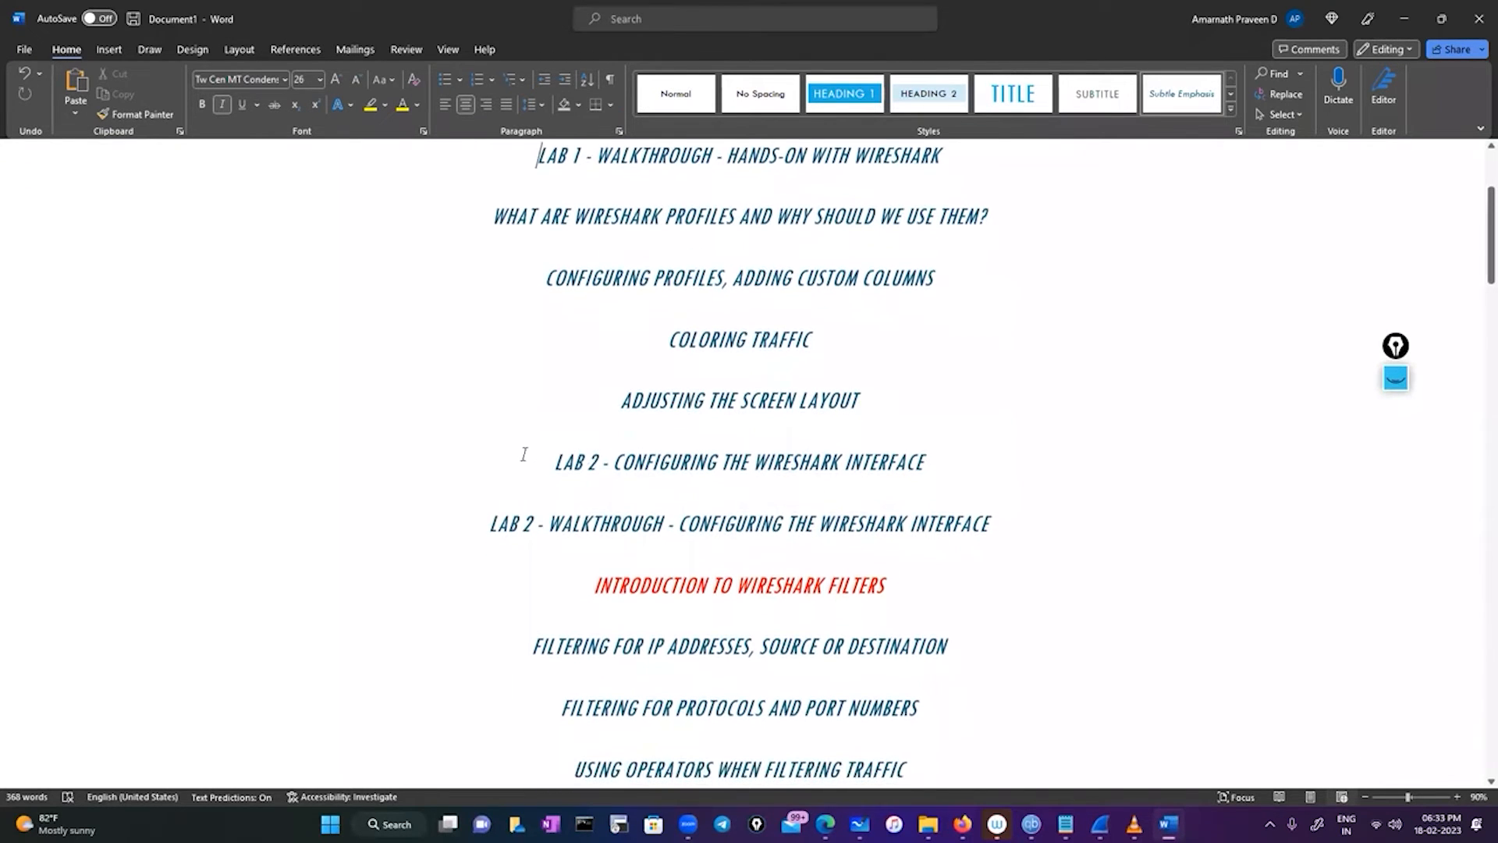
scroll(523, 455, "down", 1)
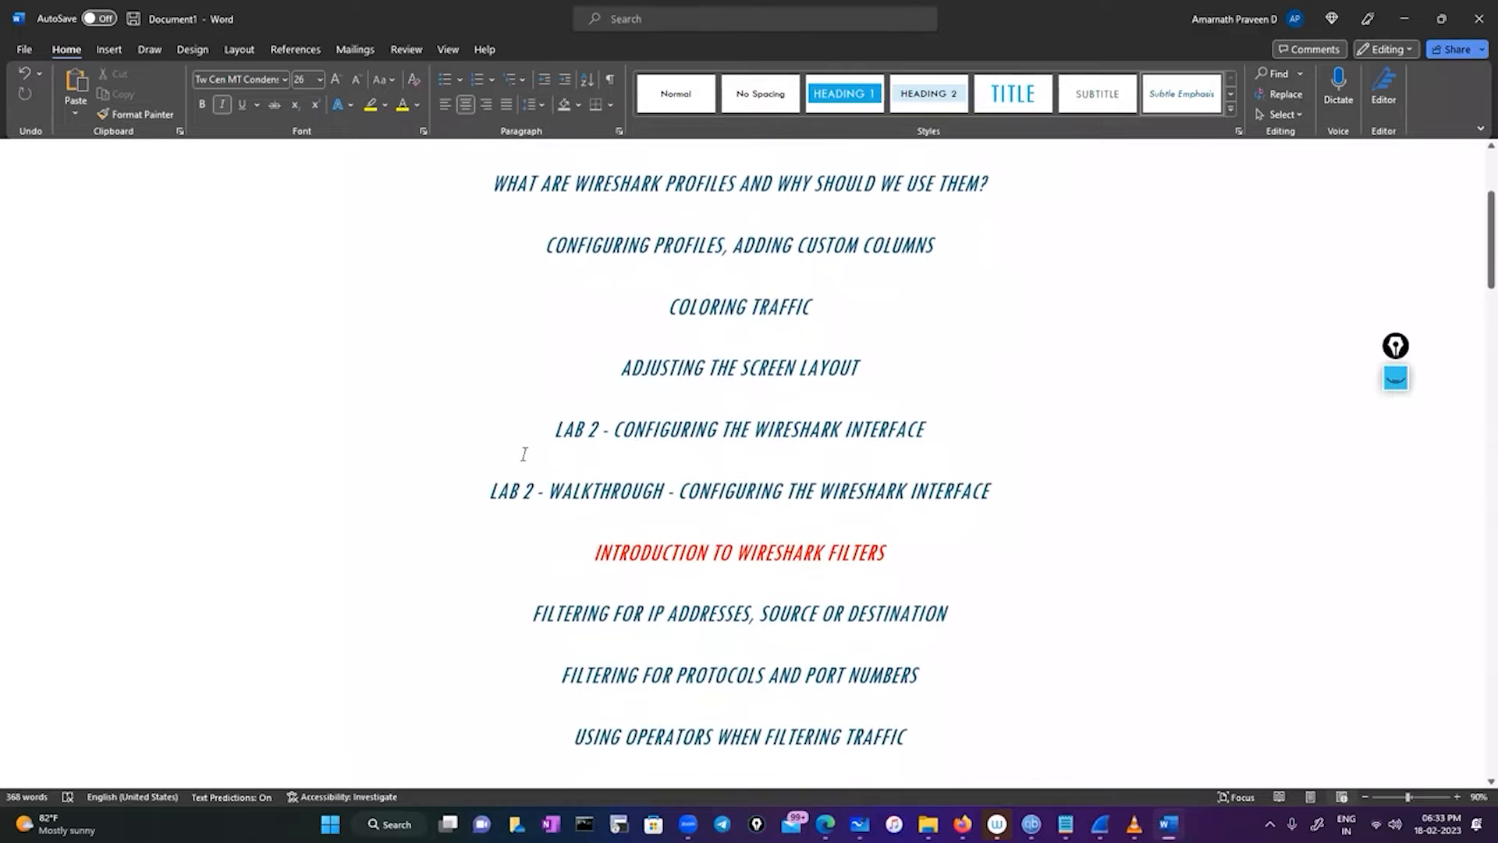
left_click_drag(927, 431, 619, 415)
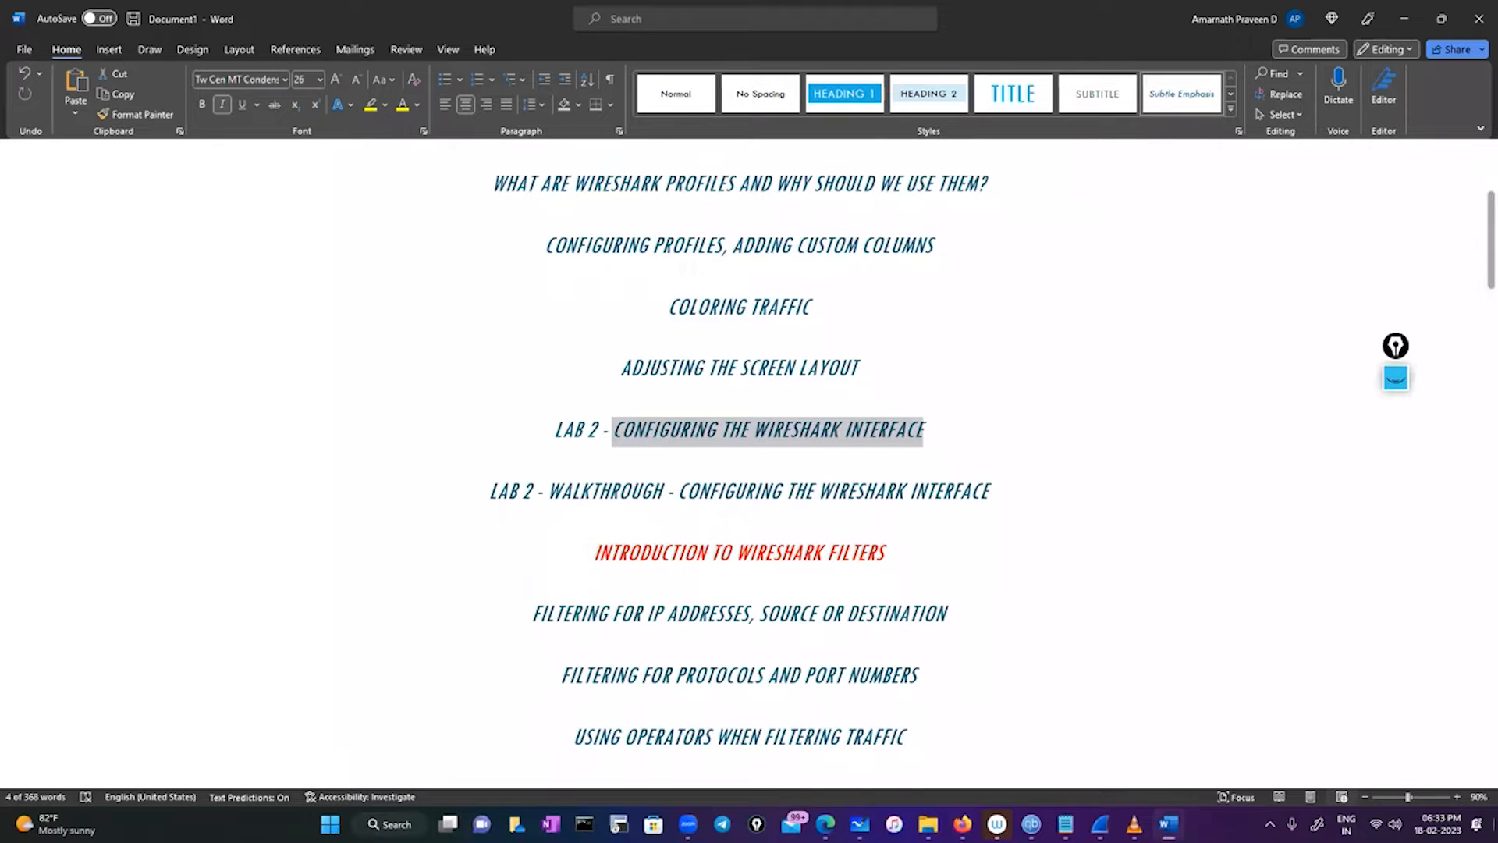
Step: View the Wi-Fi networks available to the computer in the system quick settings, and close the network list
left_click(1385, 824)
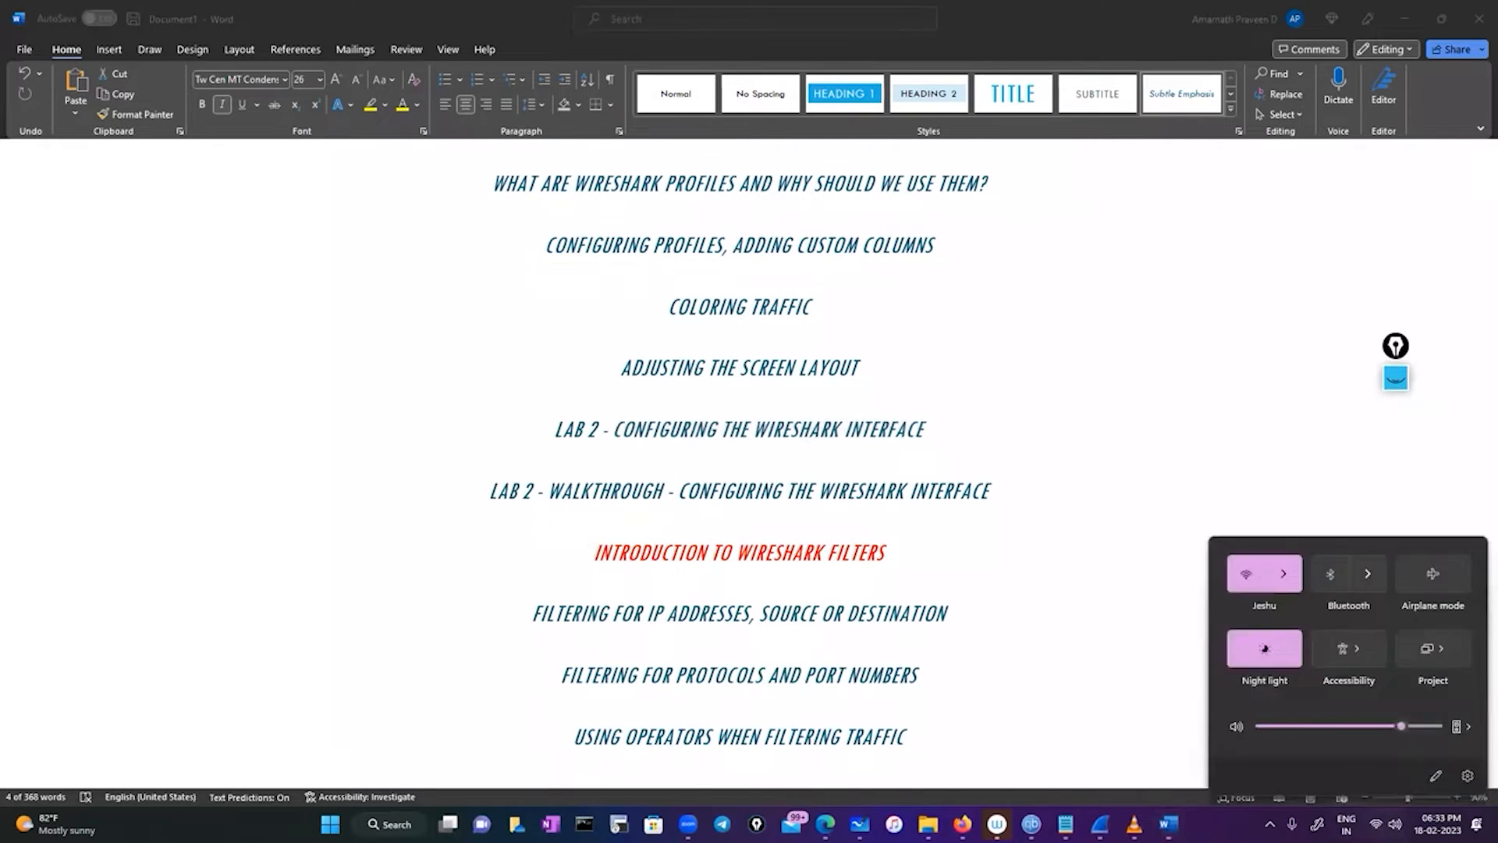
left_click(1288, 576)
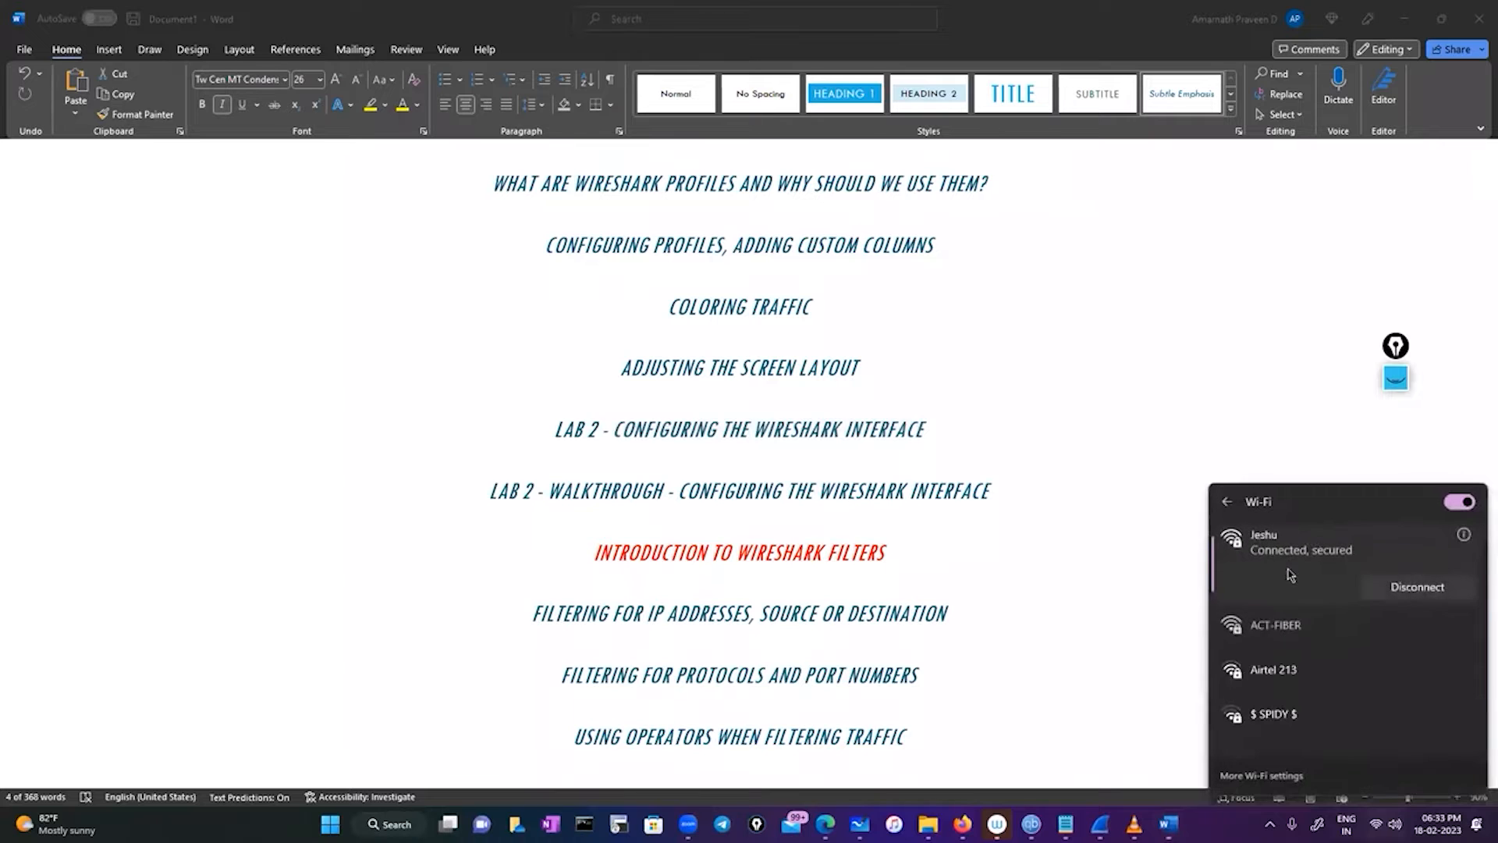
left_click(1121, 478)
Step: Highlight in turn the outline topics on filtering for IP addresses, filtering for protocols and port numbers, and using operators when filtering traffic
scroll(788, 501, "down", 1)
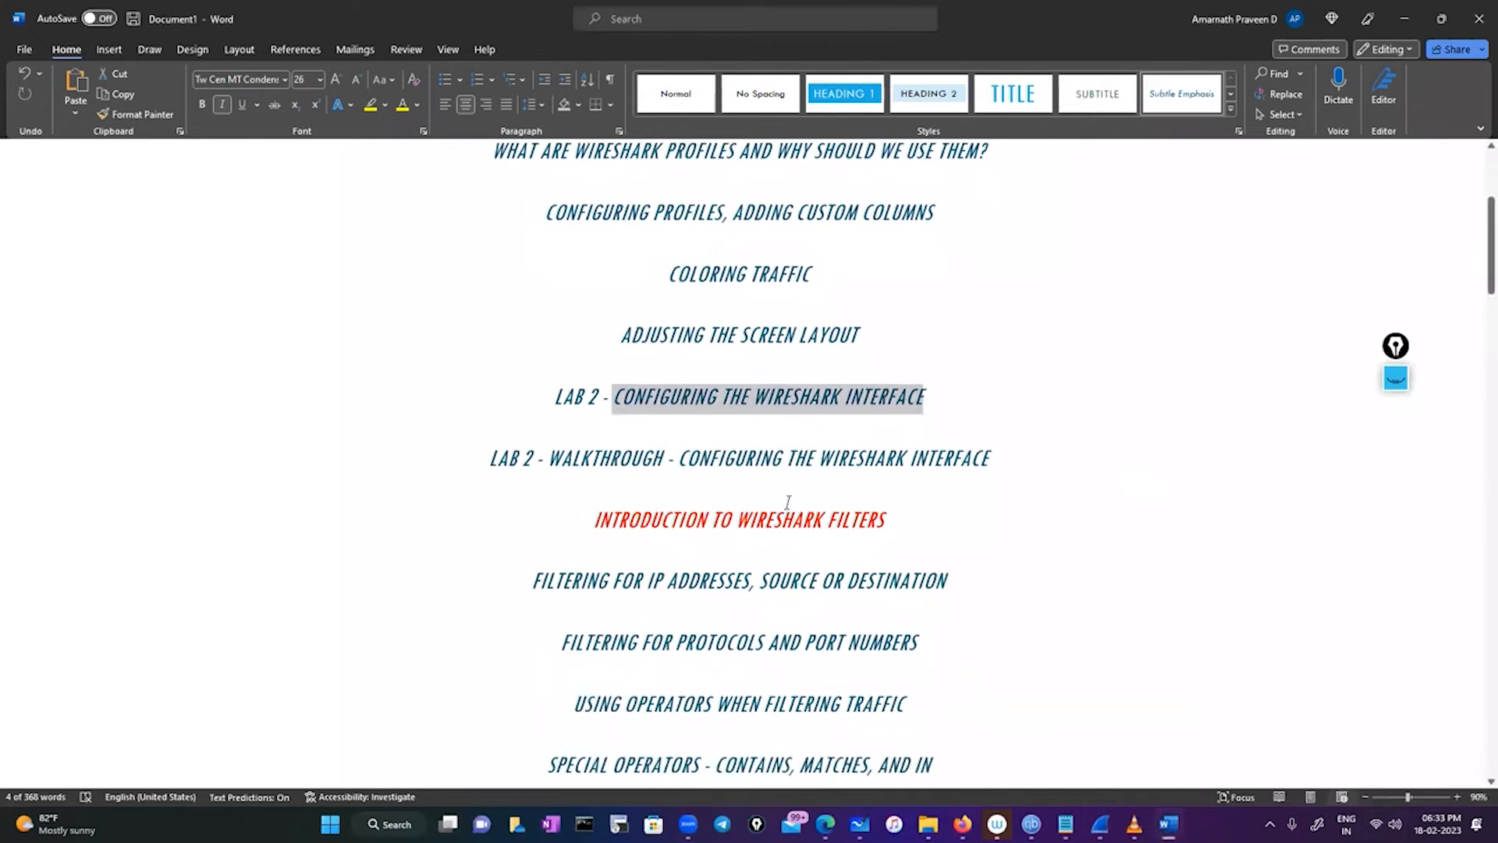
scroll(788, 502, "down", 1)
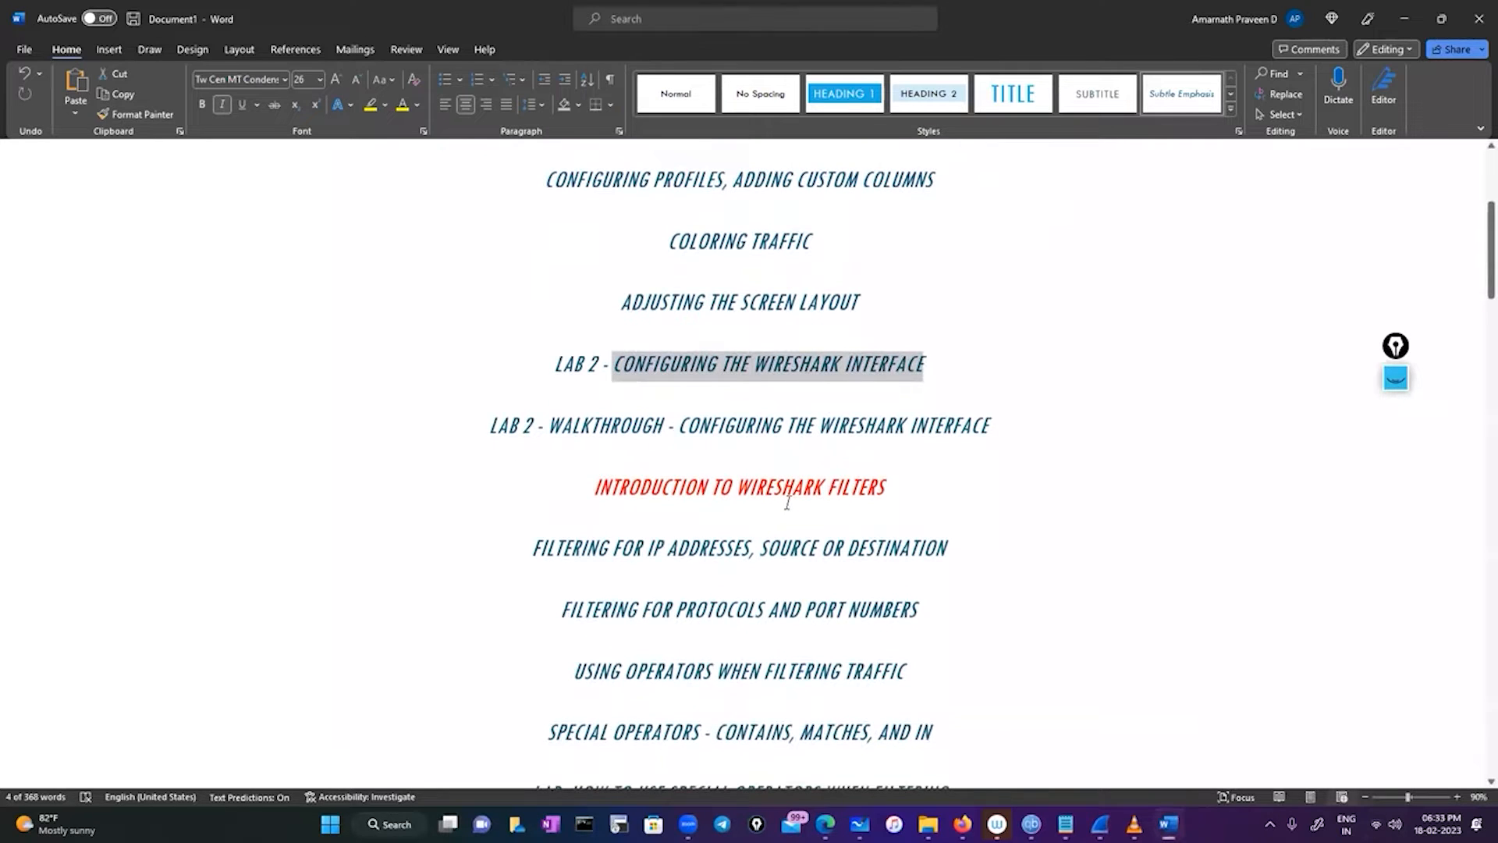
scroll(788, 502, "down", 1)
scroll(731, 487, "down", 6)
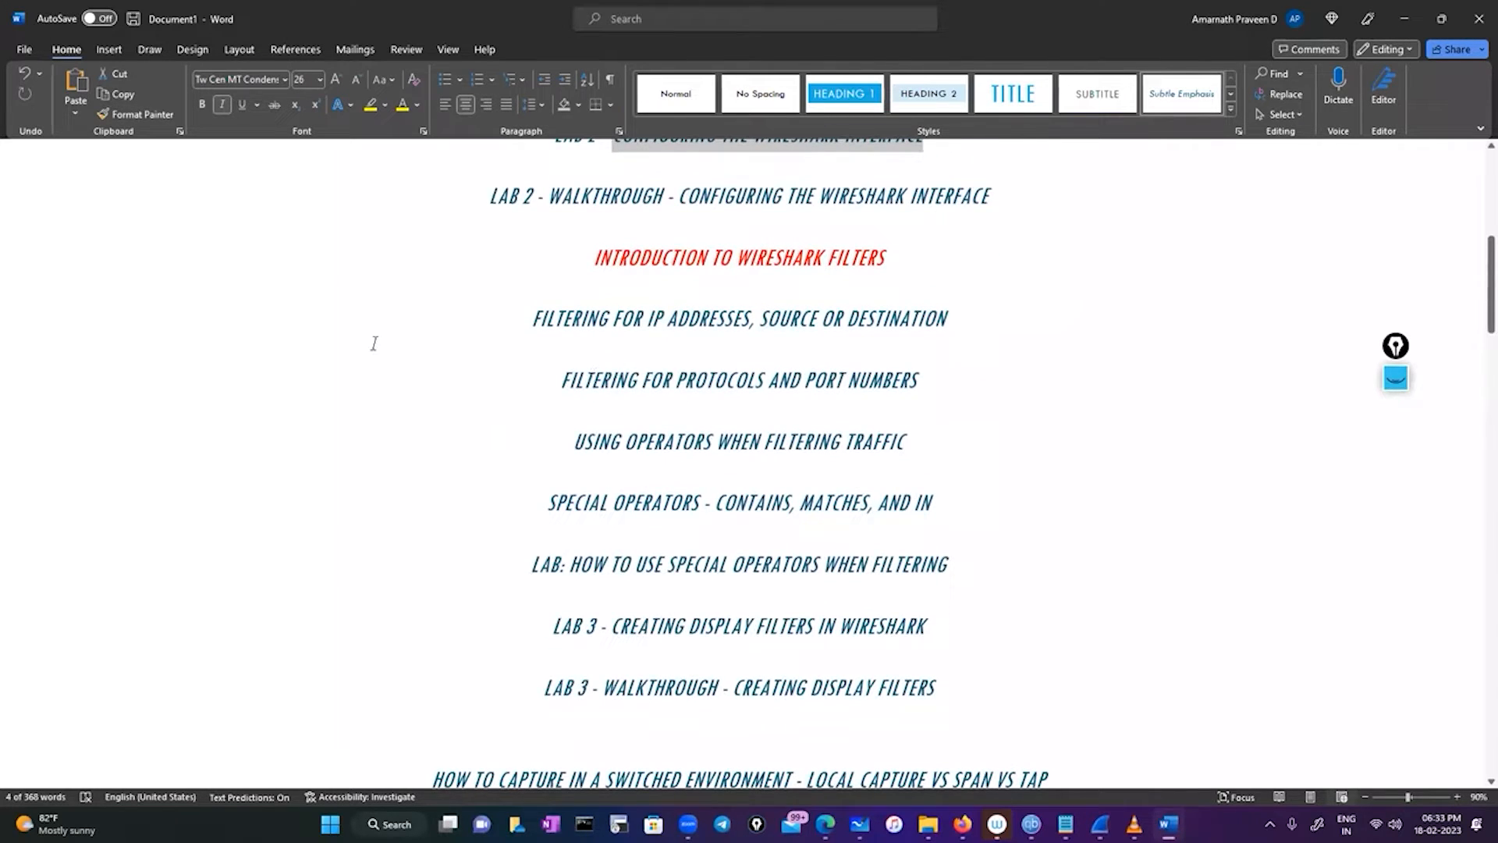
left_click_drag(1096, 334, 453, 304)
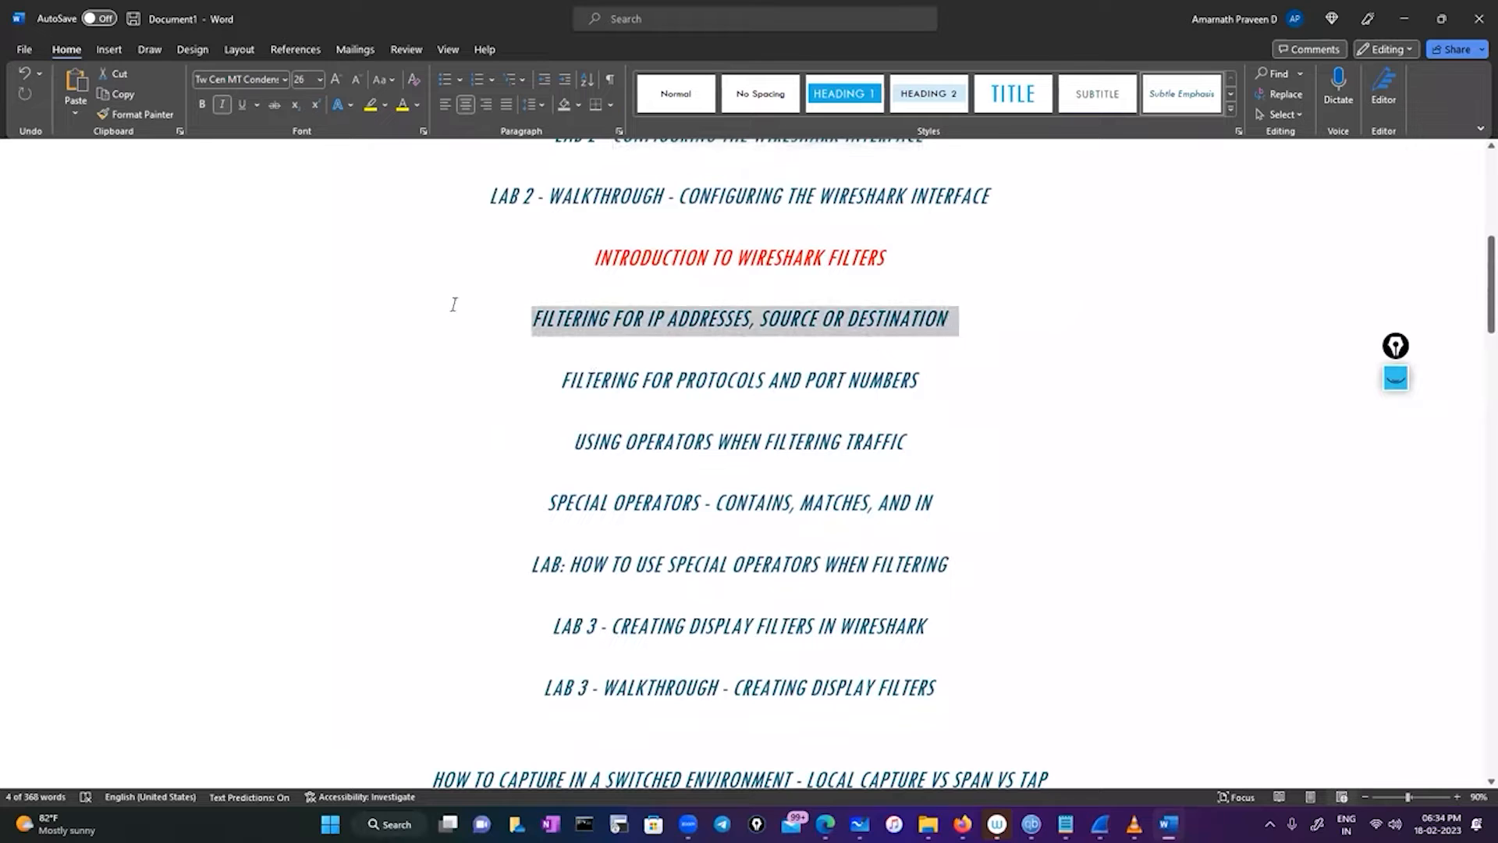
left_click_drag(1020, 382, 498, 369)
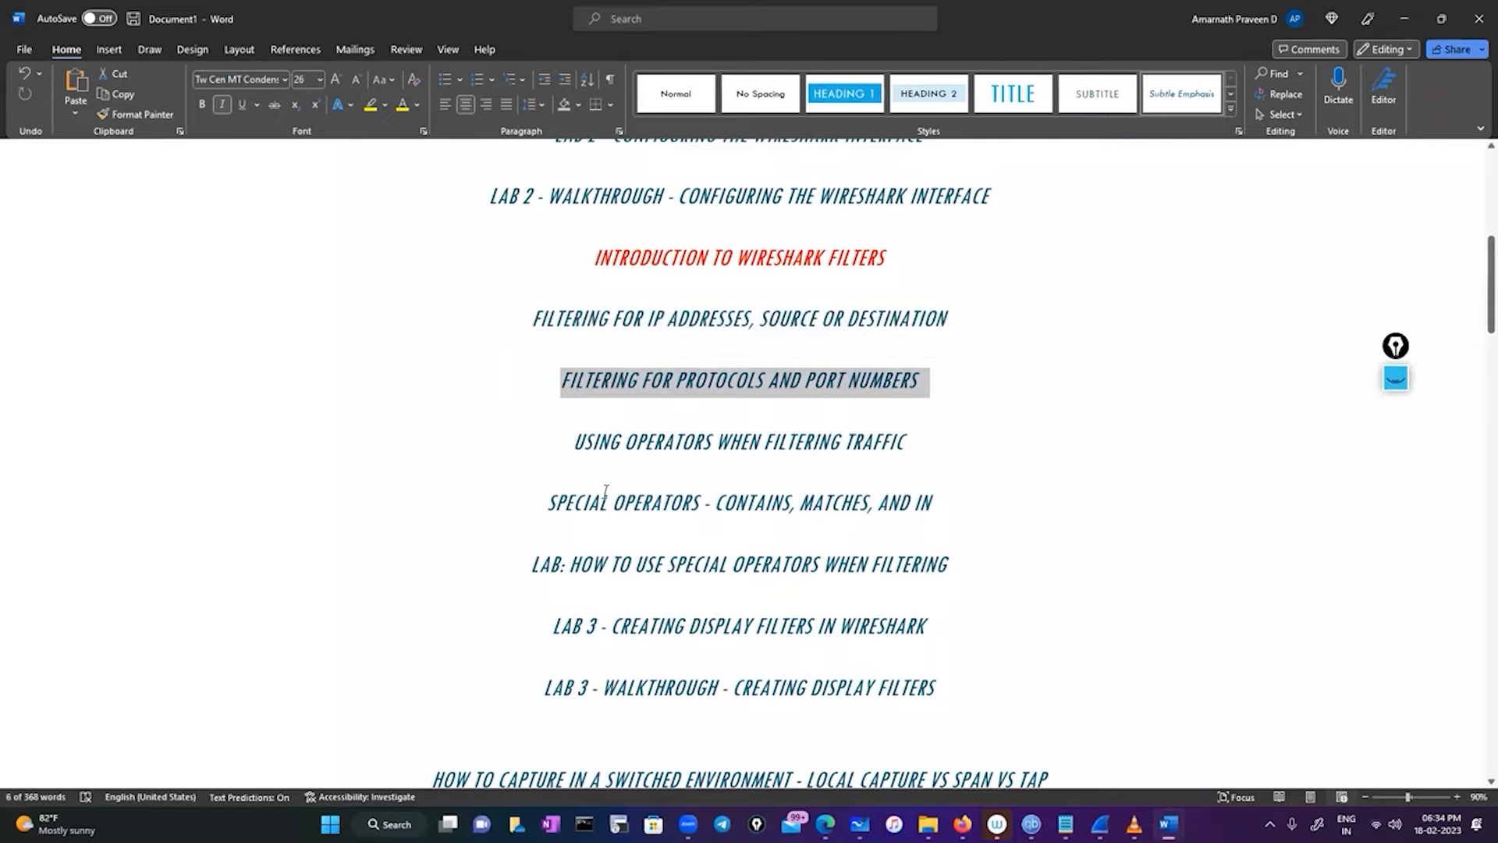
left_click(531, 421)
left_click_drag(529, 392, 943, 412)
left_click(1016, 459)
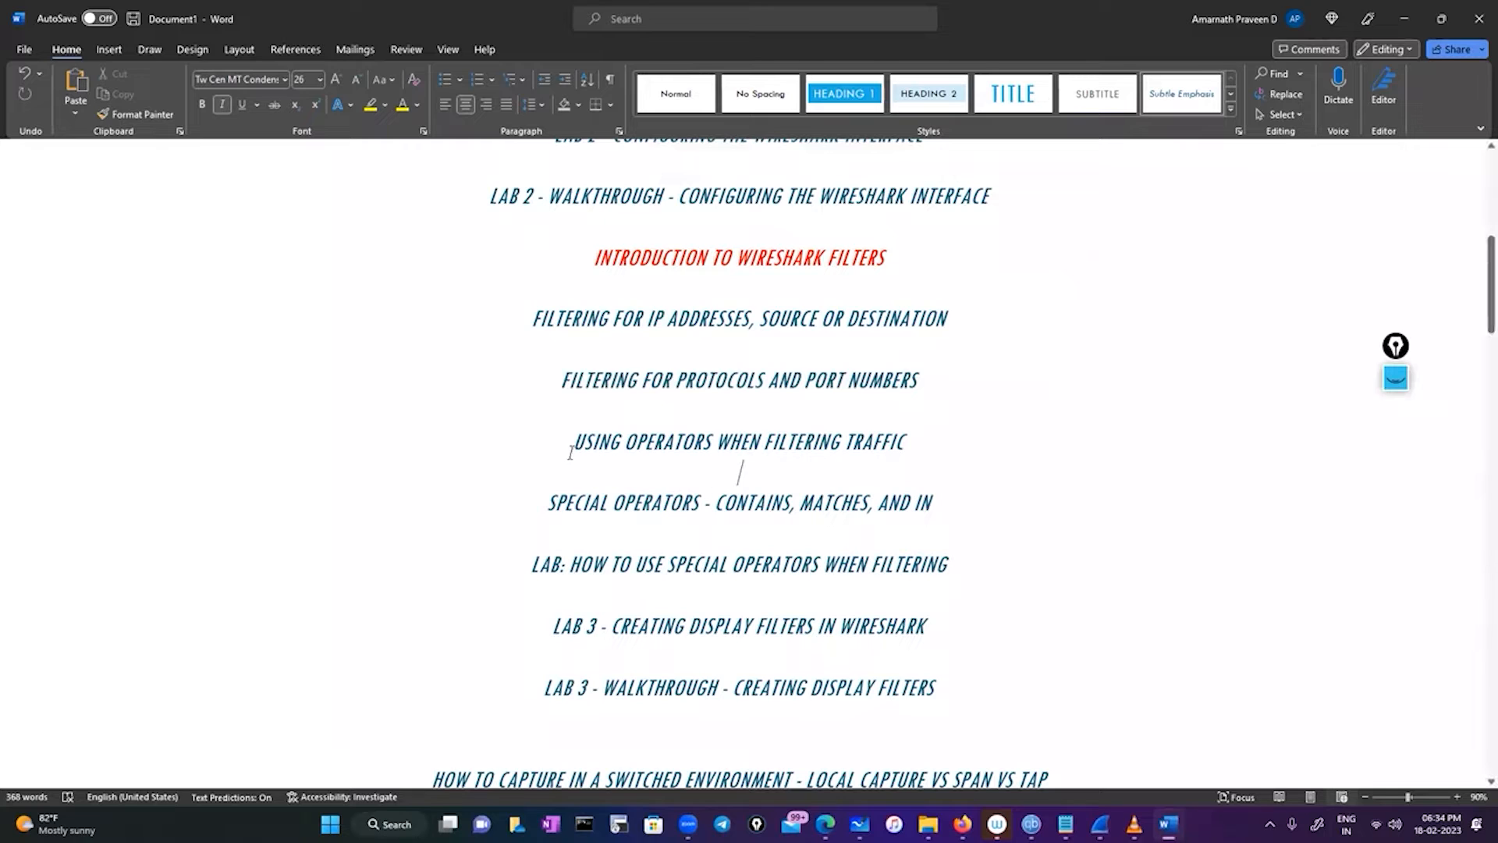
left_click_drag(570, 453, 930, 458)
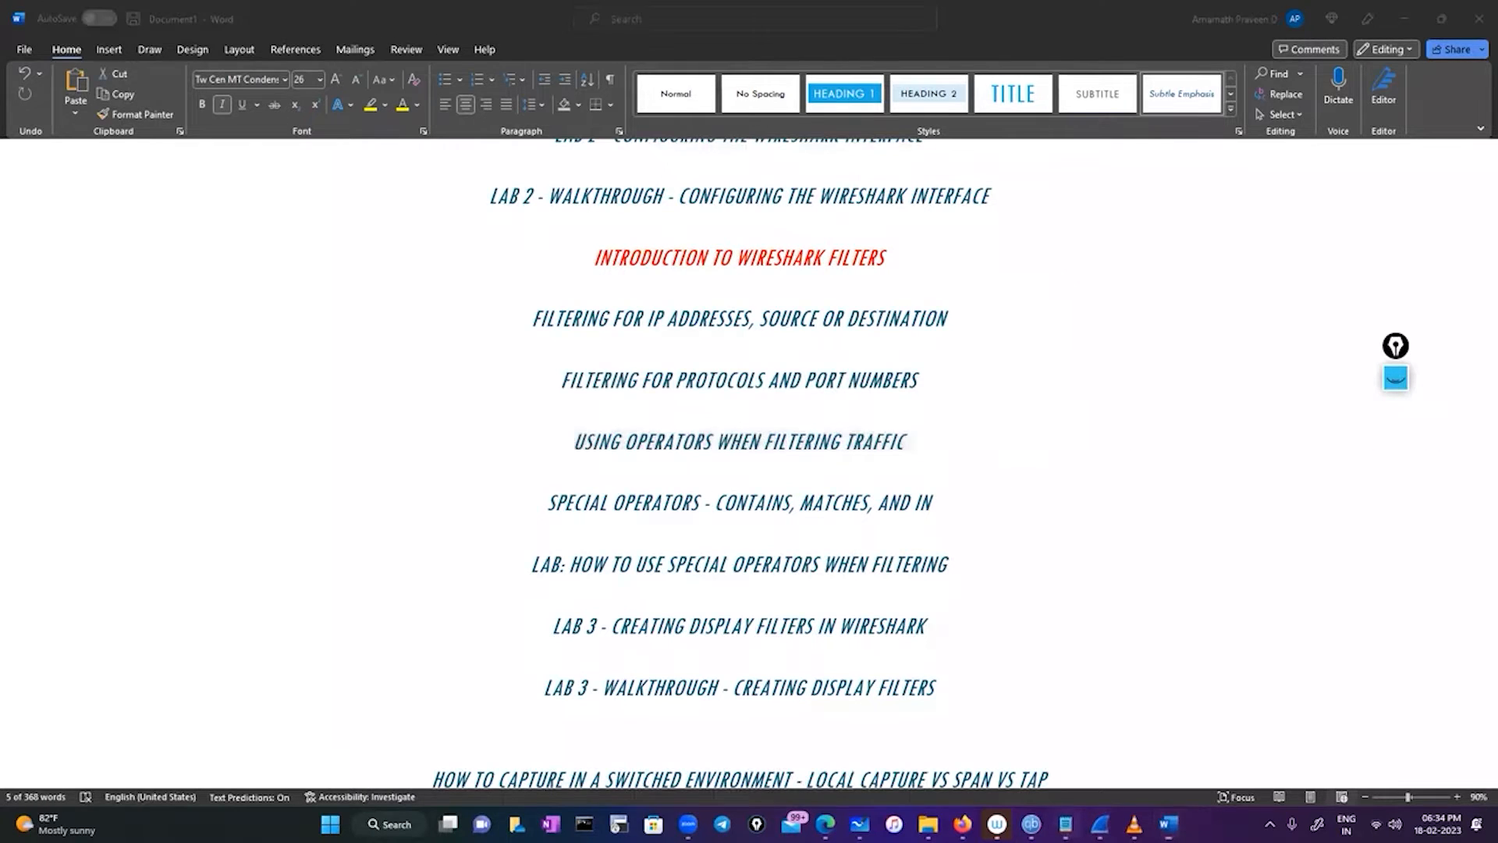
Step: Switch to the Notepad notes and write "ip.addr == 10.0.0.1" on a new line below "DHCP process"
key("alt+Tab")
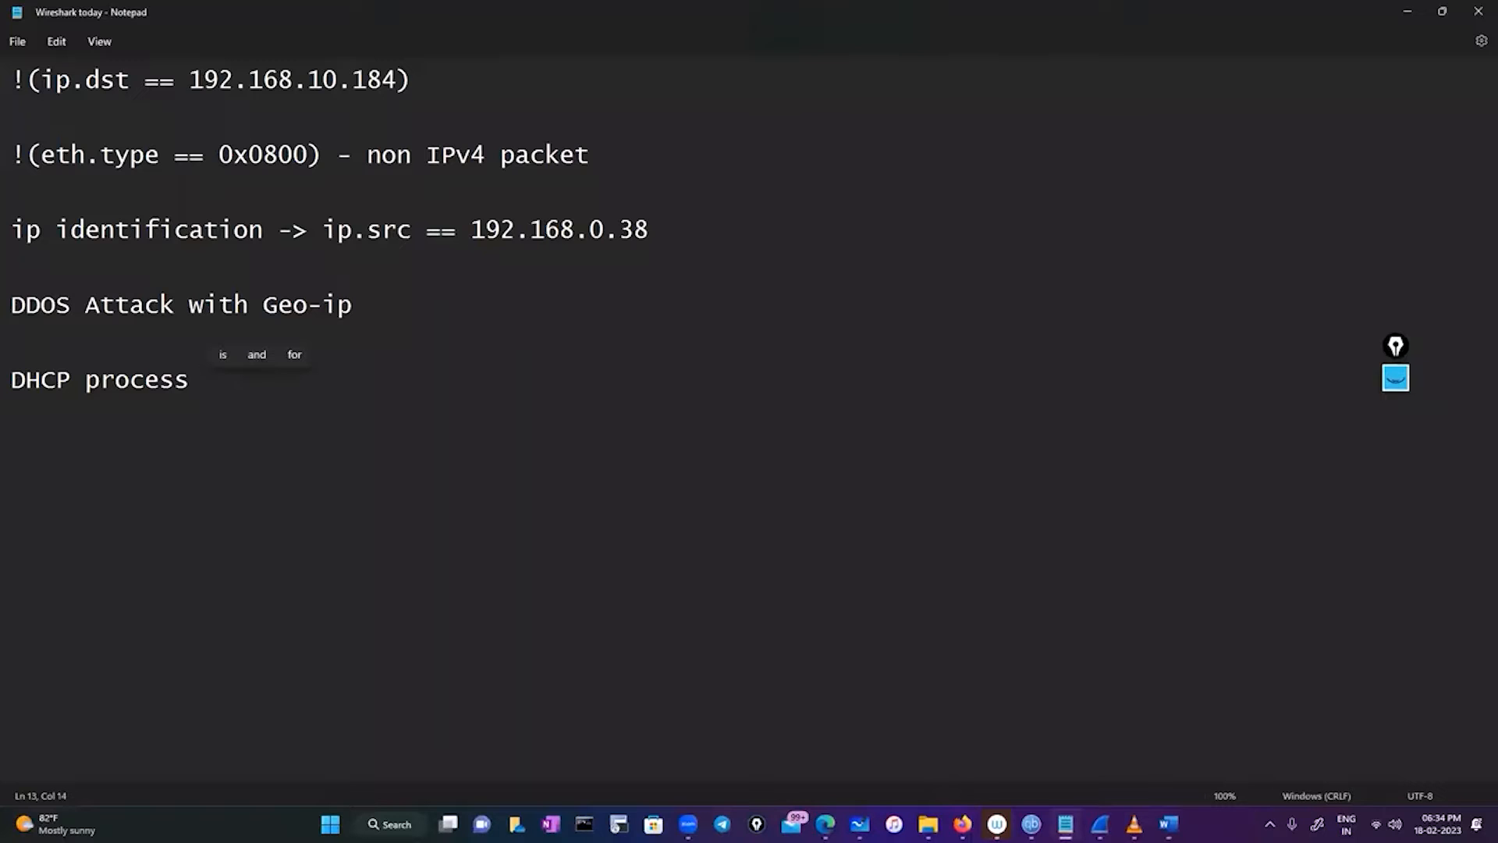
left_click(1066, 824)
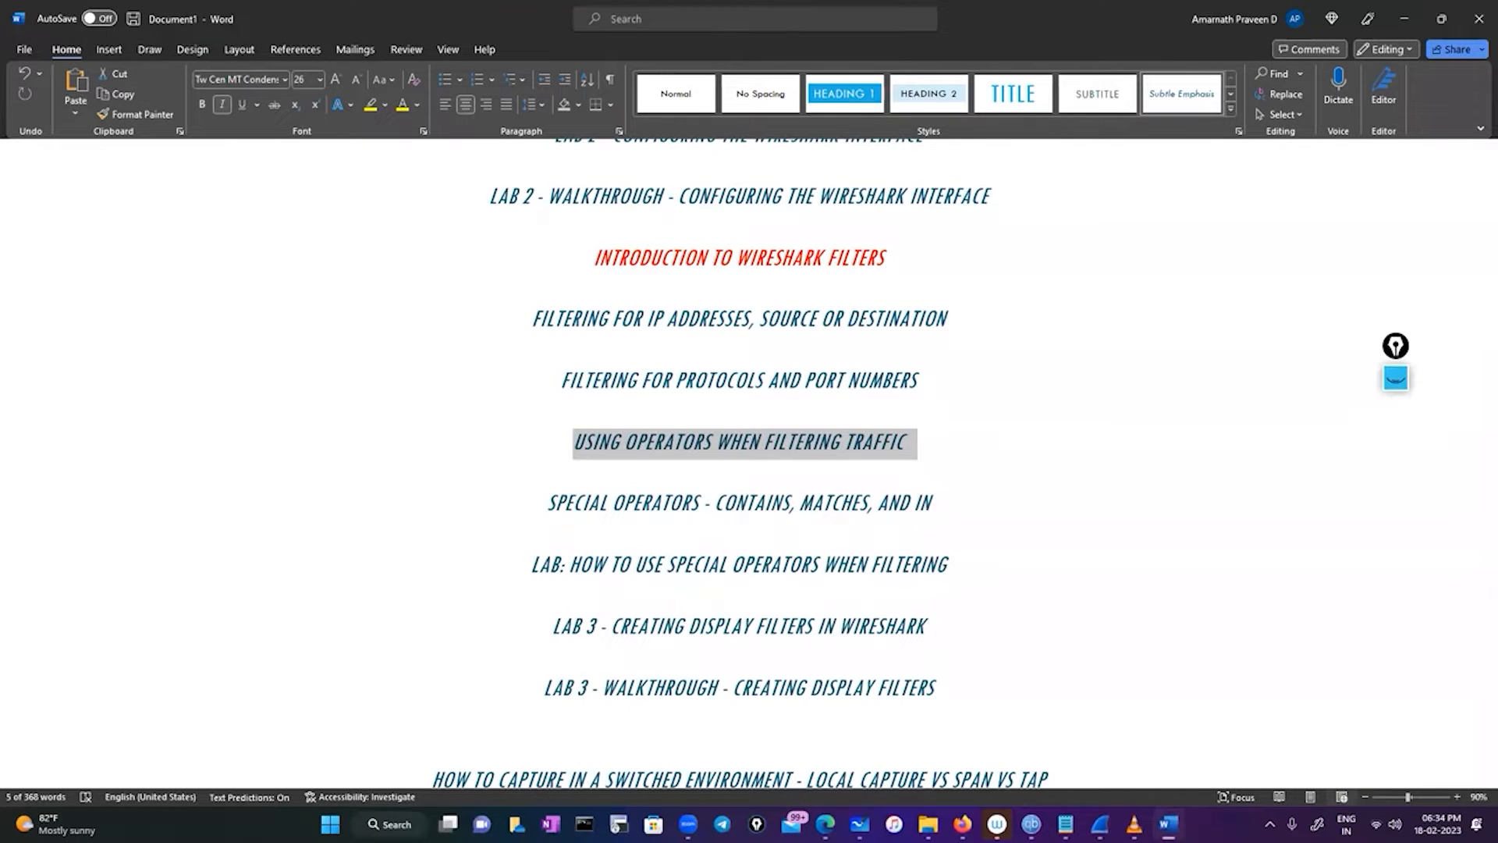
left_click(1066, 824)
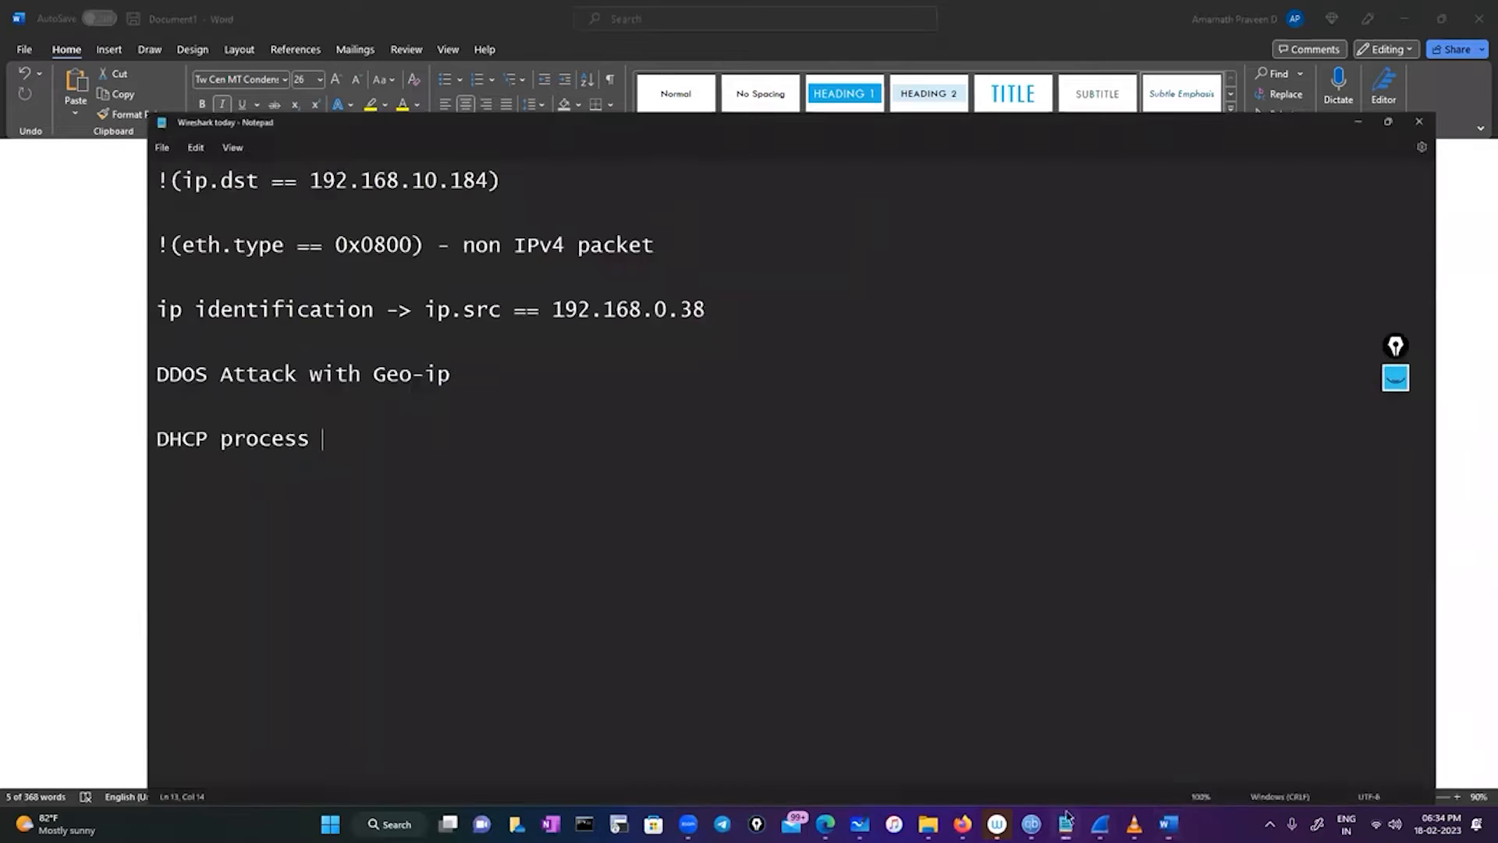
key("Return")
key("Return")
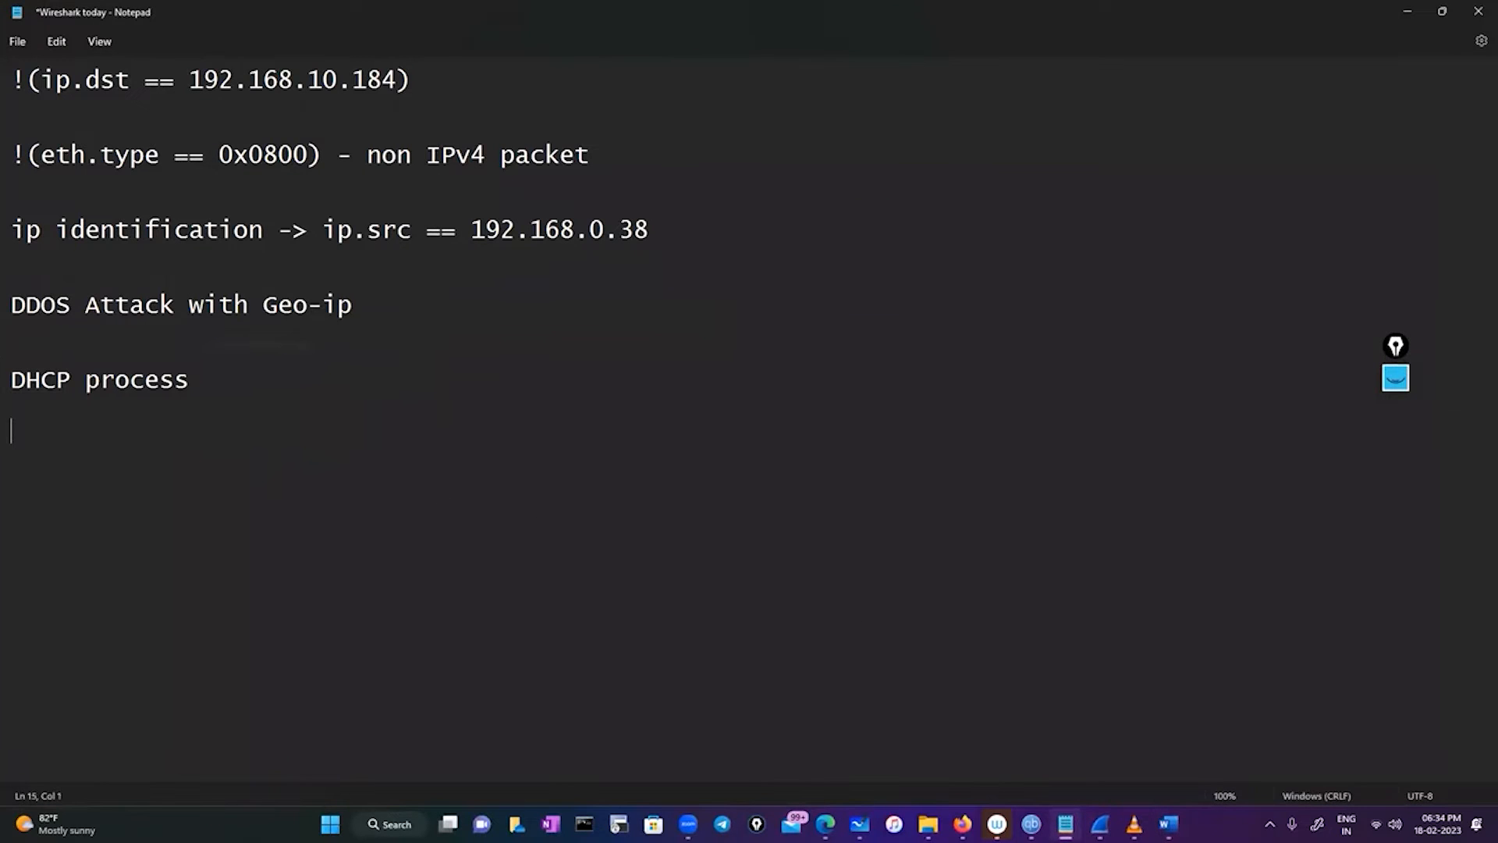
type("ip.aadd")
key("BackSpace")
key("BackSpace")
key("BackSpace")
type("ddr ")
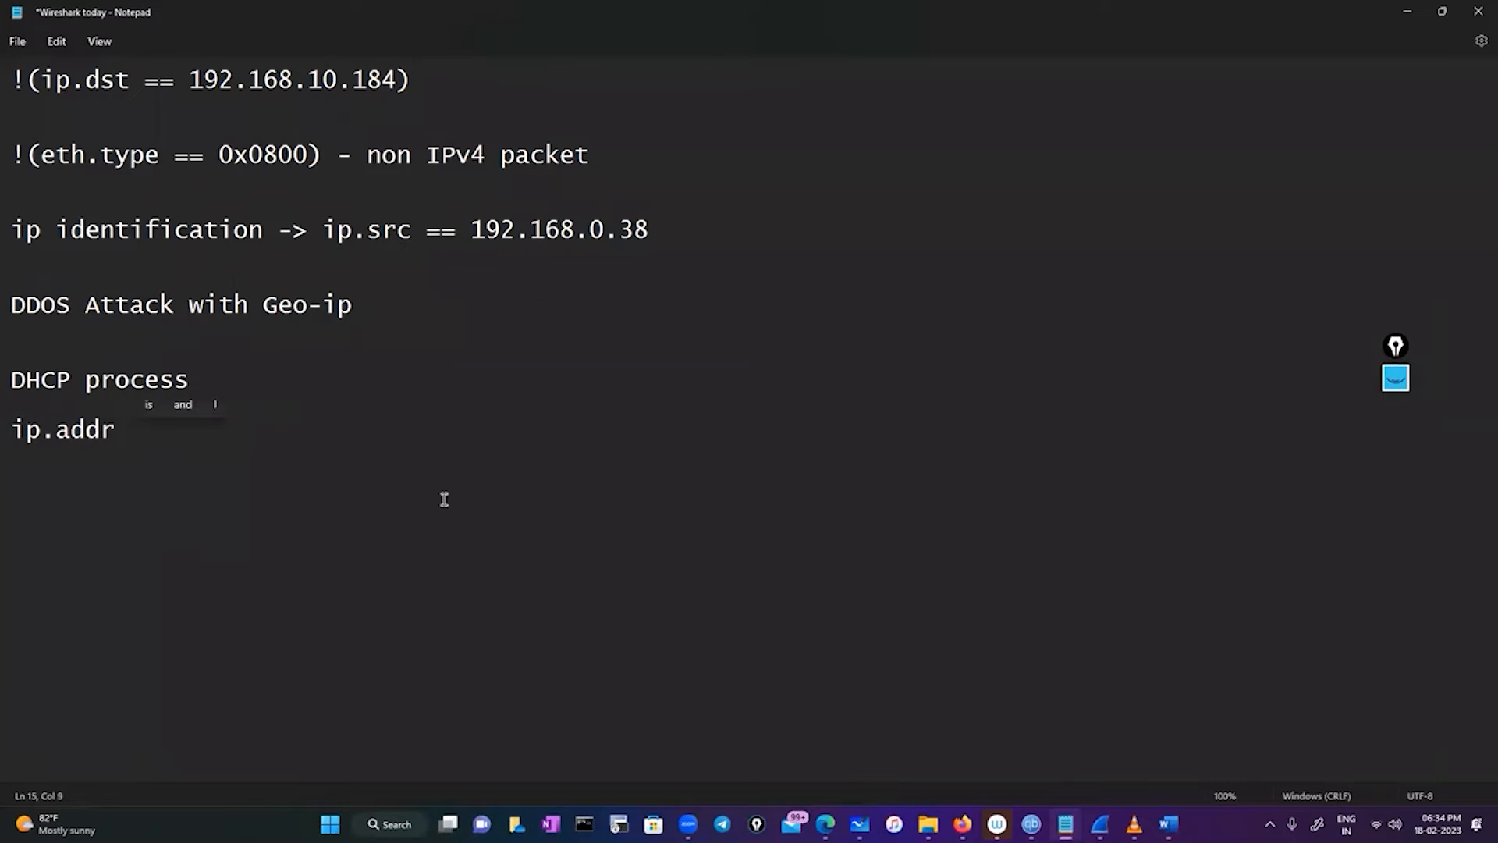
type("== 10.0.0.1 ")
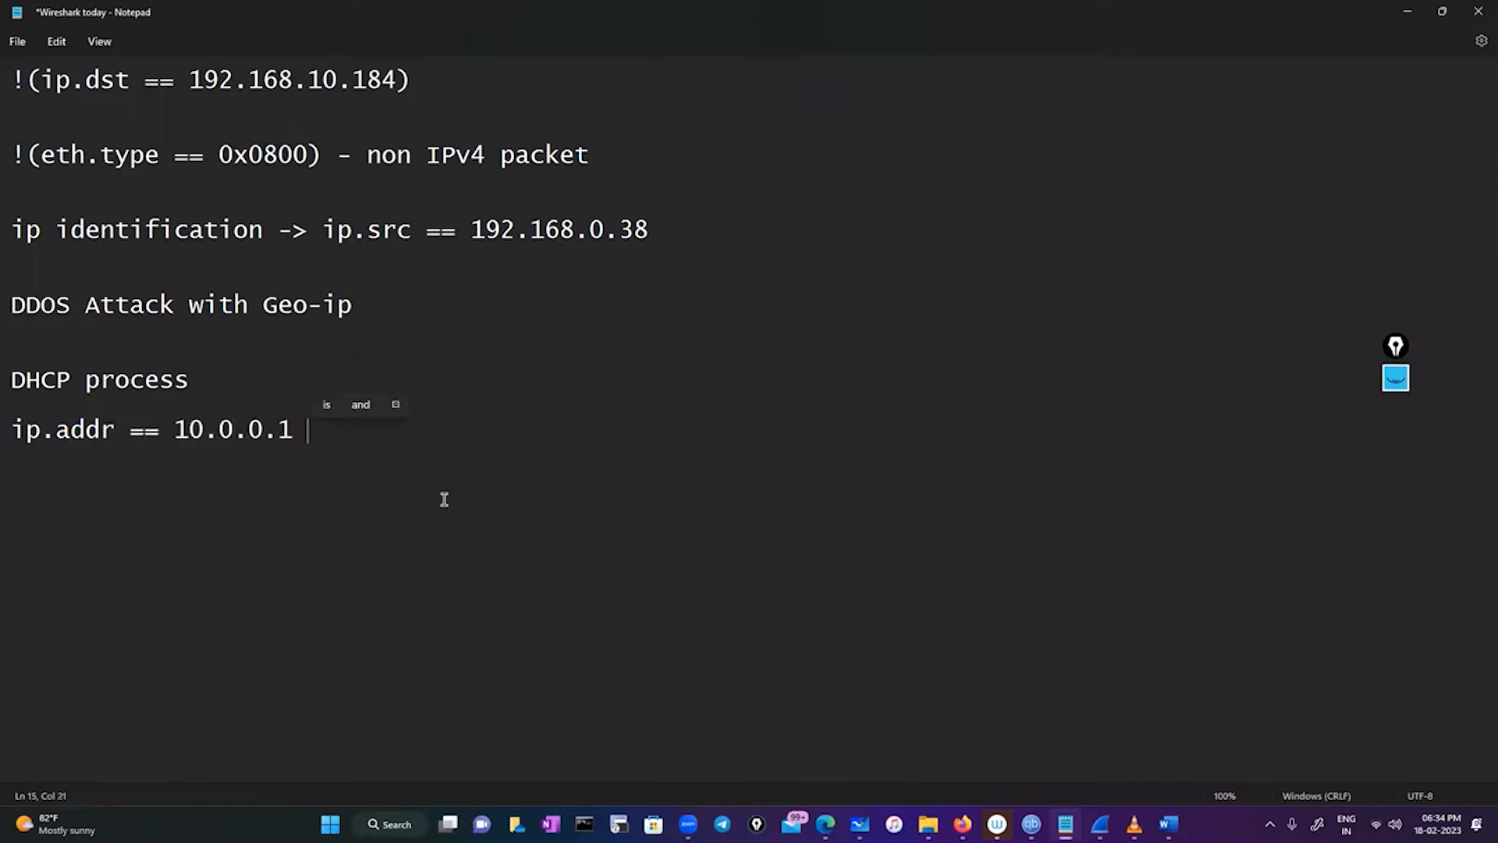
Step: Extend the new filter line with "&& ip.add== 8.8.8.8" and minimize the notes
type("&& ip.add")
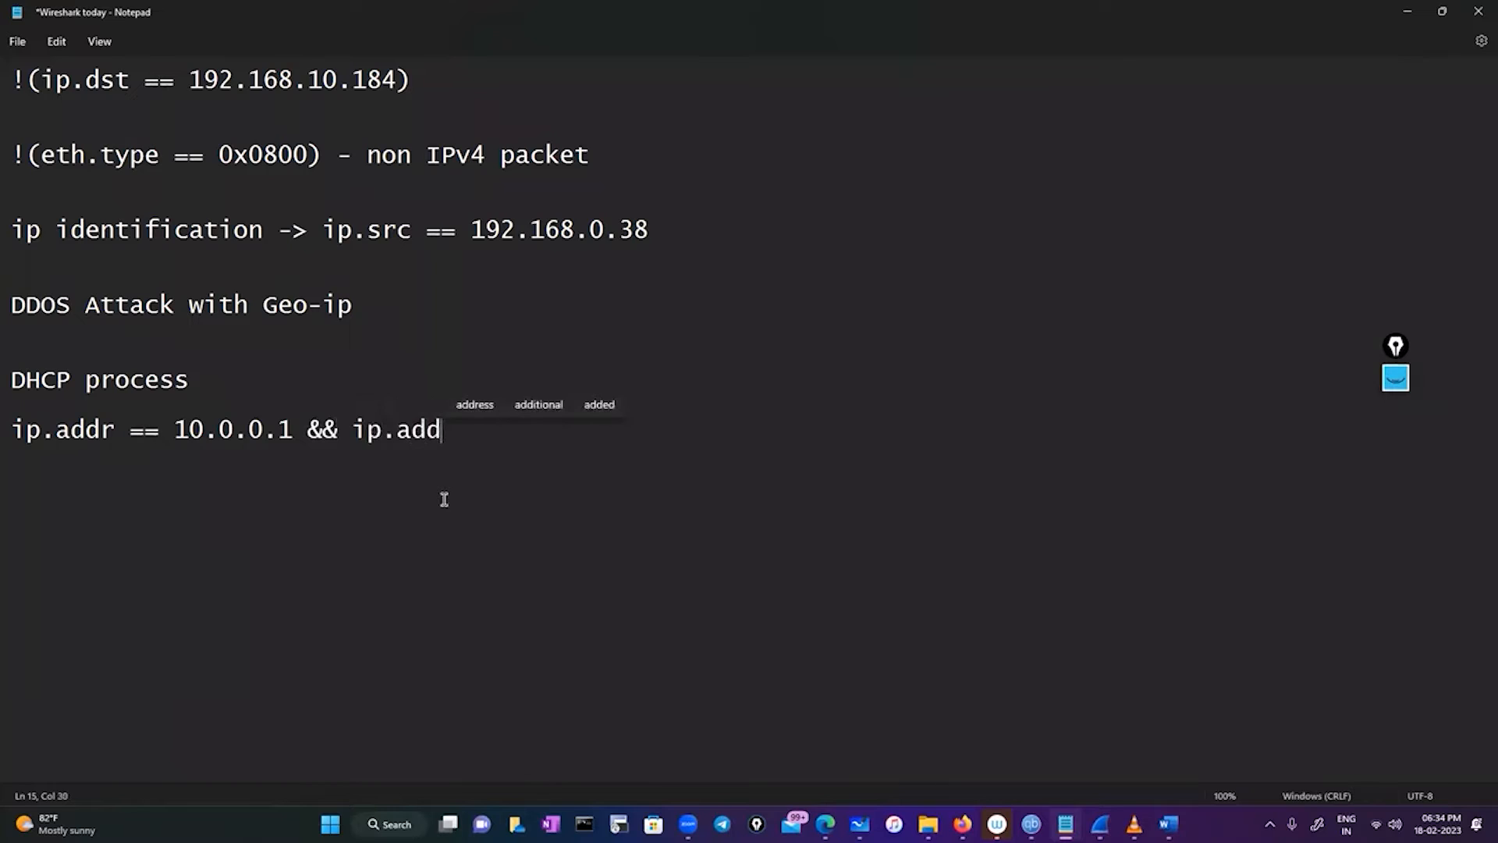
type("== 8.8.")
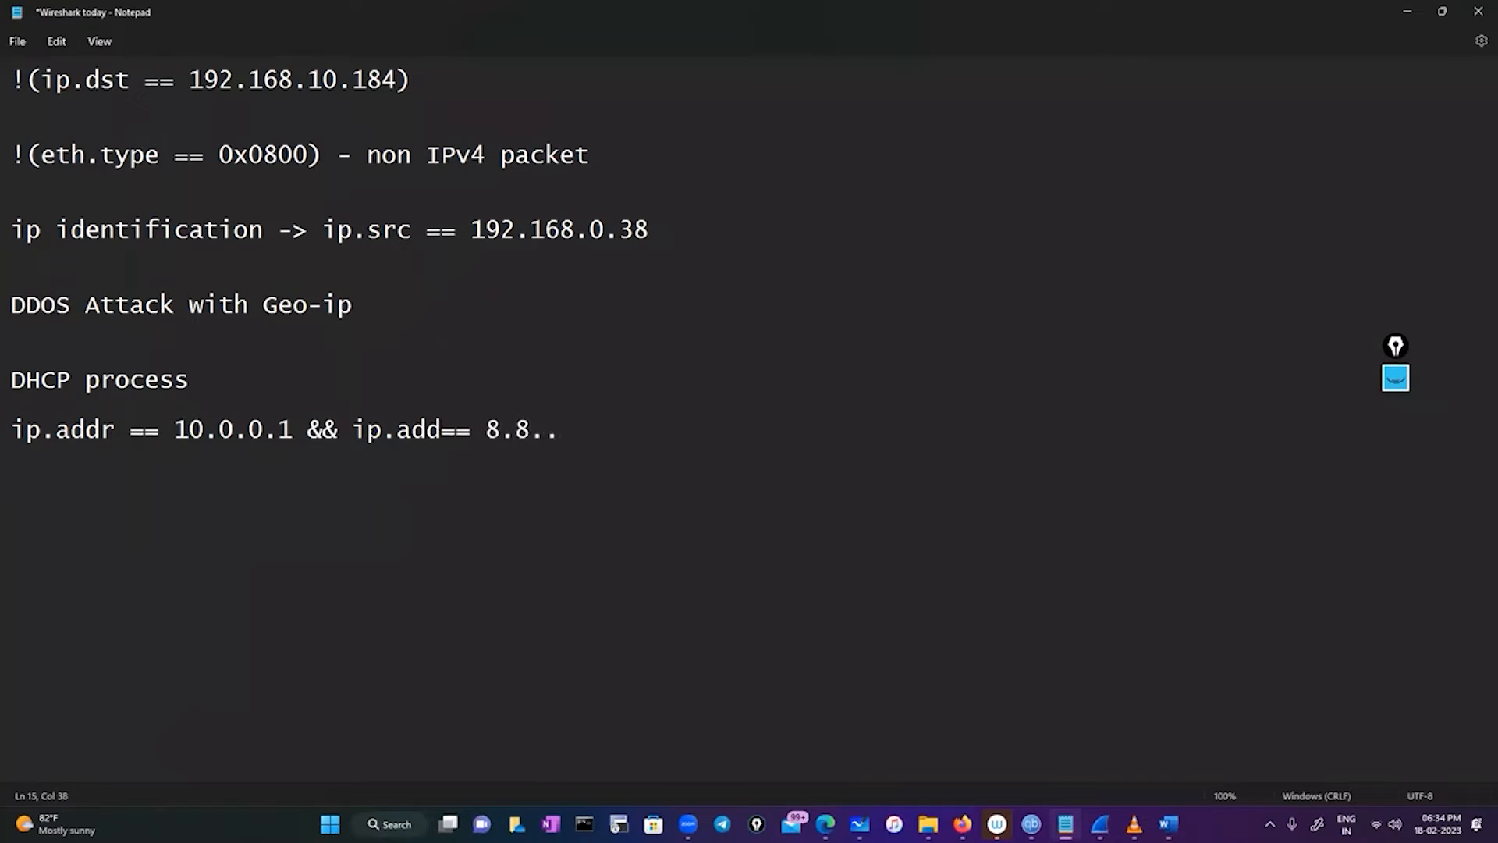
type("8")
key("Return")
left_click(610, 434)
type(".8")
left_click(1408, 12)
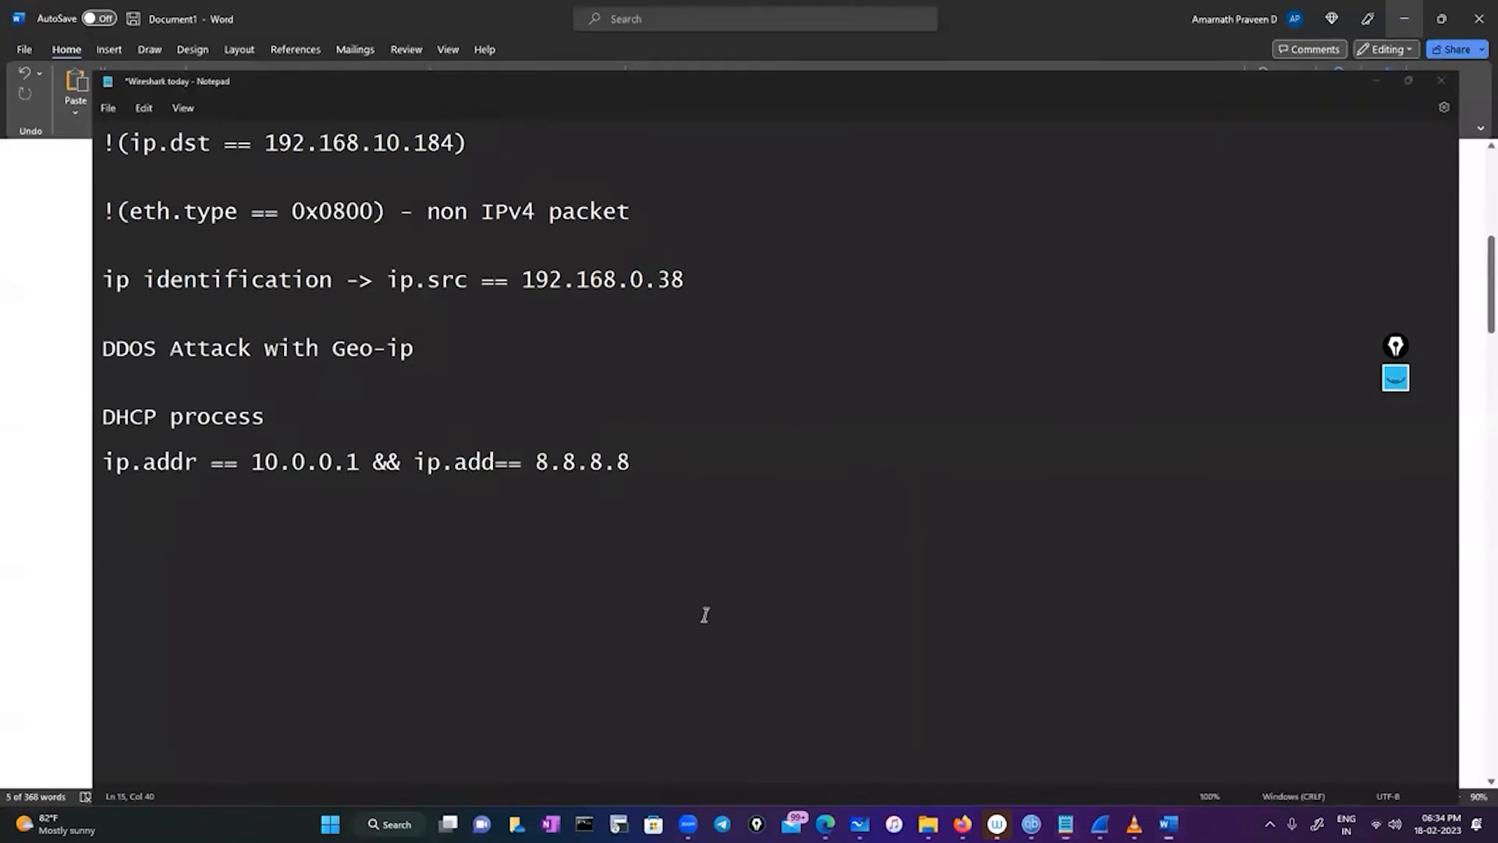
Step: Highlight in turn the outline lines "Using operators when filtering traffic" and "Lab 3 - Creating display filters in Wireshark"
left_click_drag(545, 440, 923, 479)
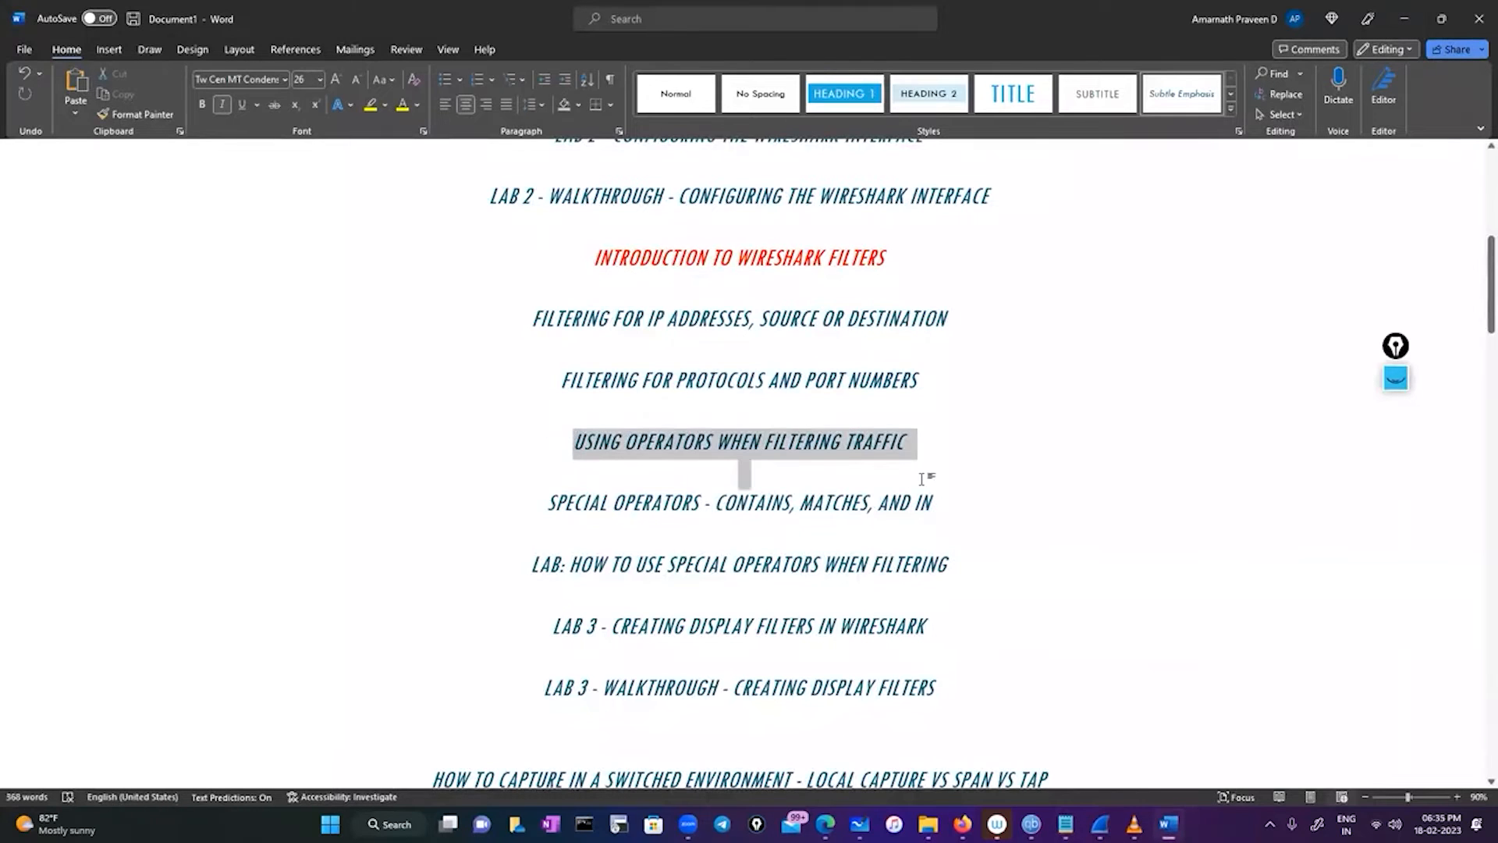
left_click(938, 518)
scroll(939, 518, "down", 3)
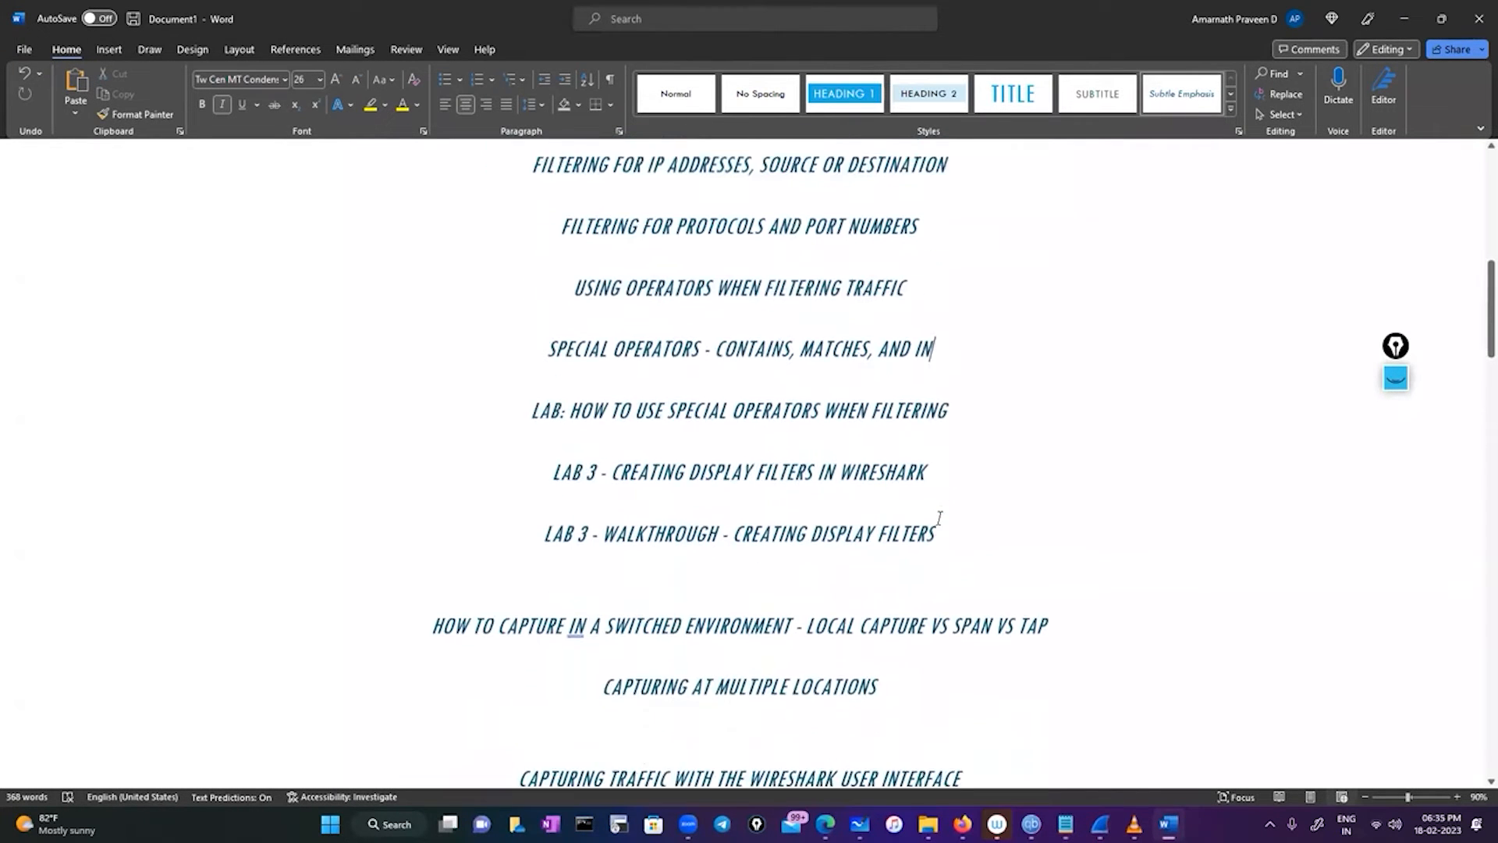
left_click_drag(555, 437, 965, 437)
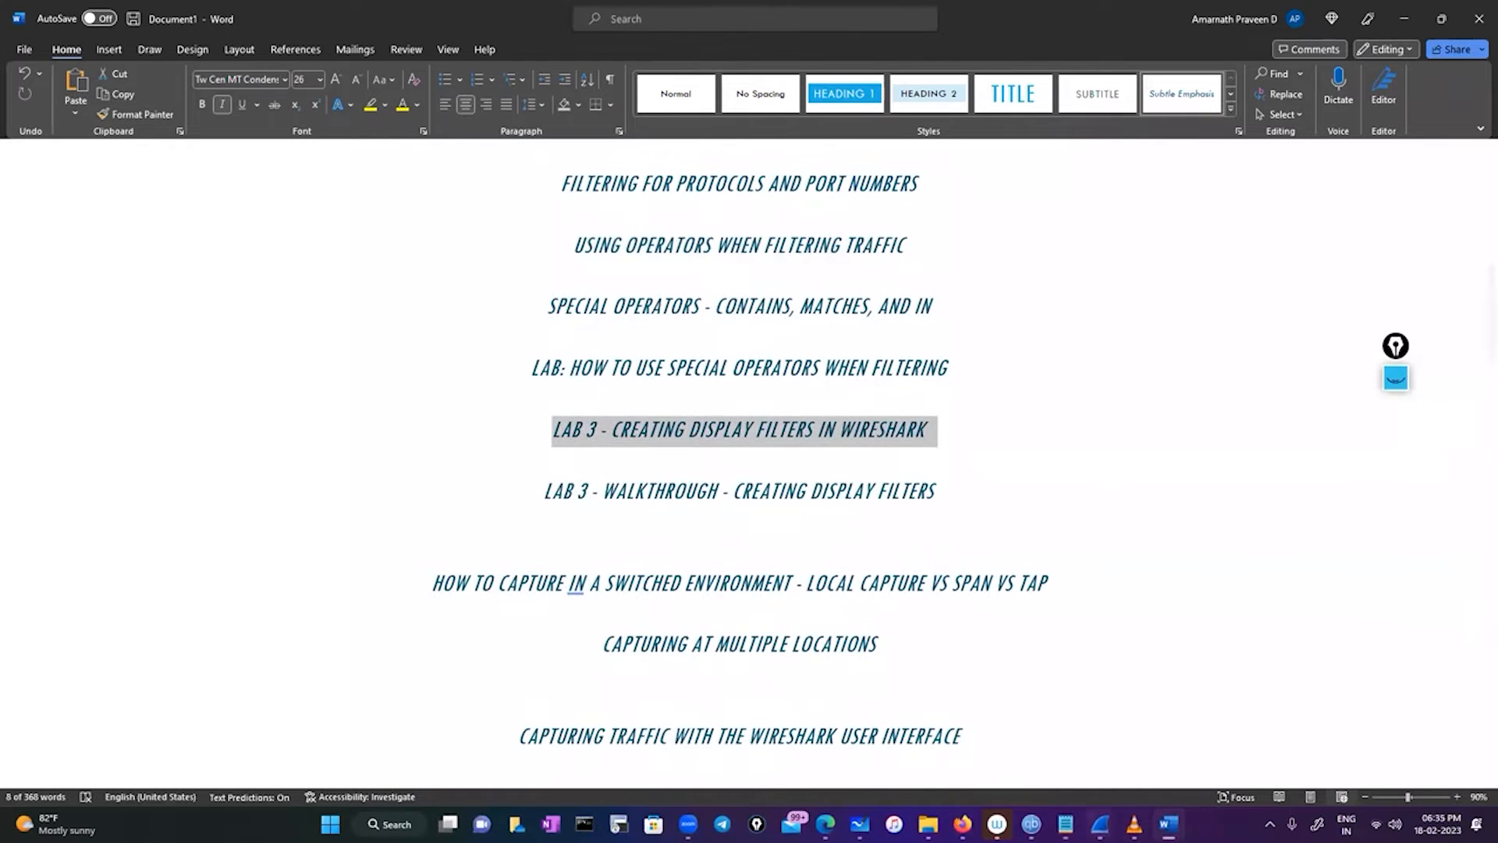
Step: Switch to the Sianets.pcapng capture in Wireshark, erase its display filter text, and return to the Word outline
left_click(1100, 823)
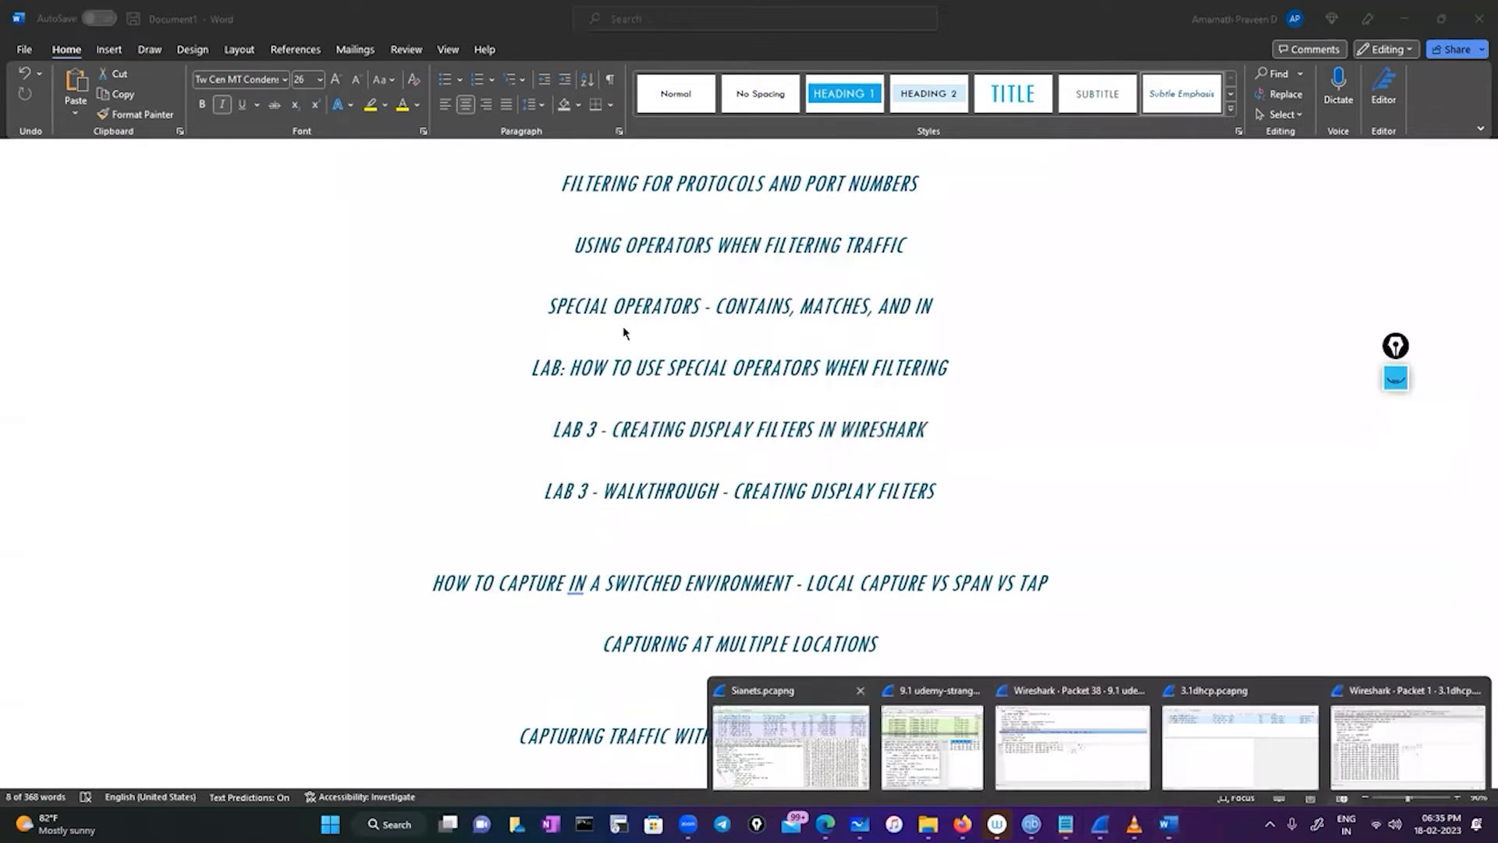
left_click(791, 745)
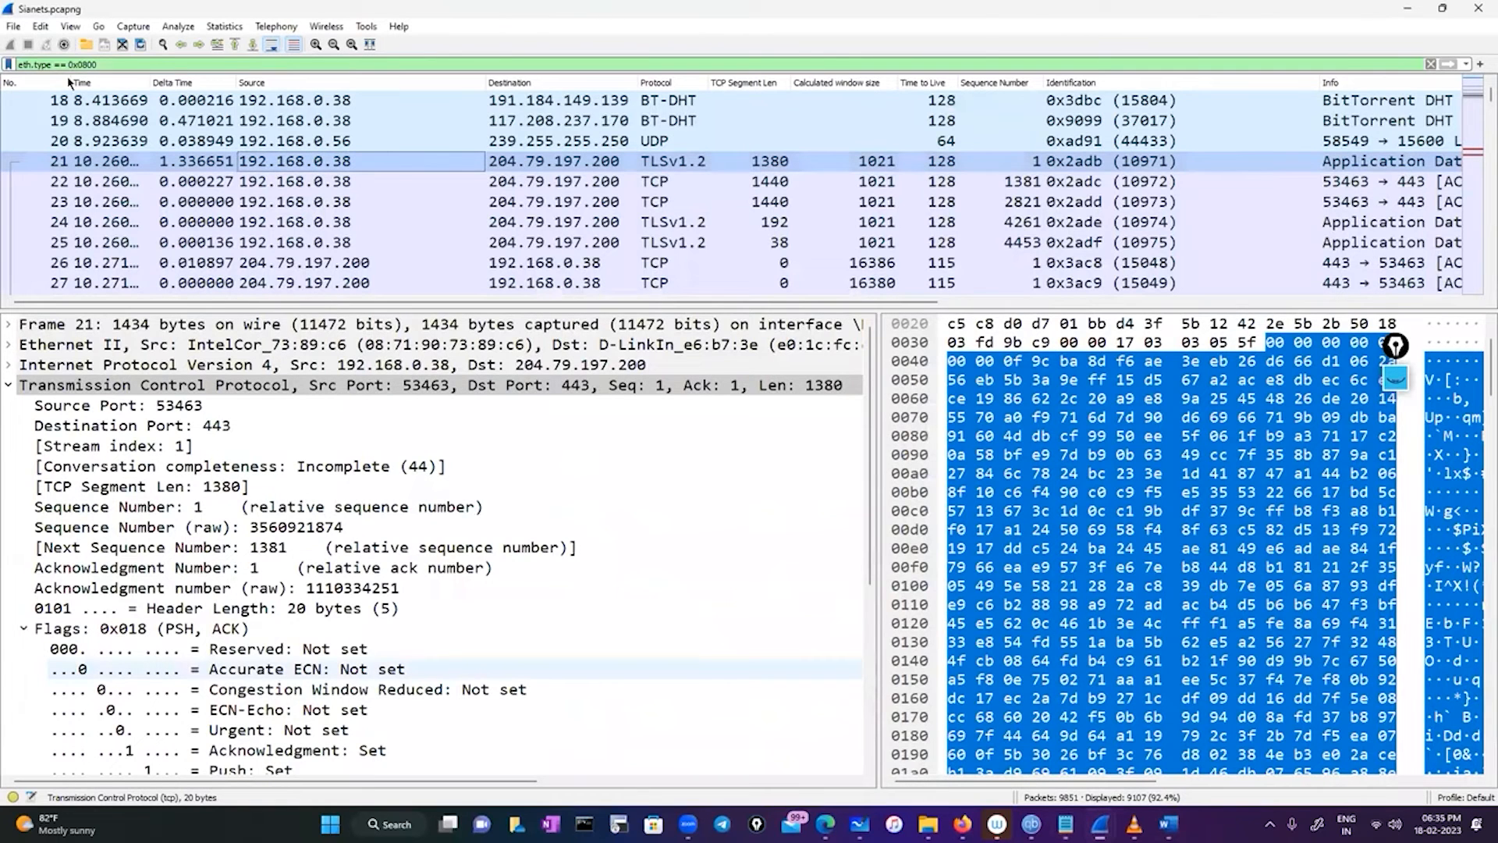
left_click(124, 67)
key("BackSpace")
key("BackSpace")
key("BackSpace")
key("BackSpace")
key("BackSpace")
key("BackSpace")
key("BackSpace")
key("BackSpace")
key("BackSpace")
key("BackSpace")
key("BackSpace")
key("BackSpace")
key("BackSpace")
key("BackSpace")
key("BackSpace")
key("BackSpace")
key("BackSpace")
key("BackSpace")
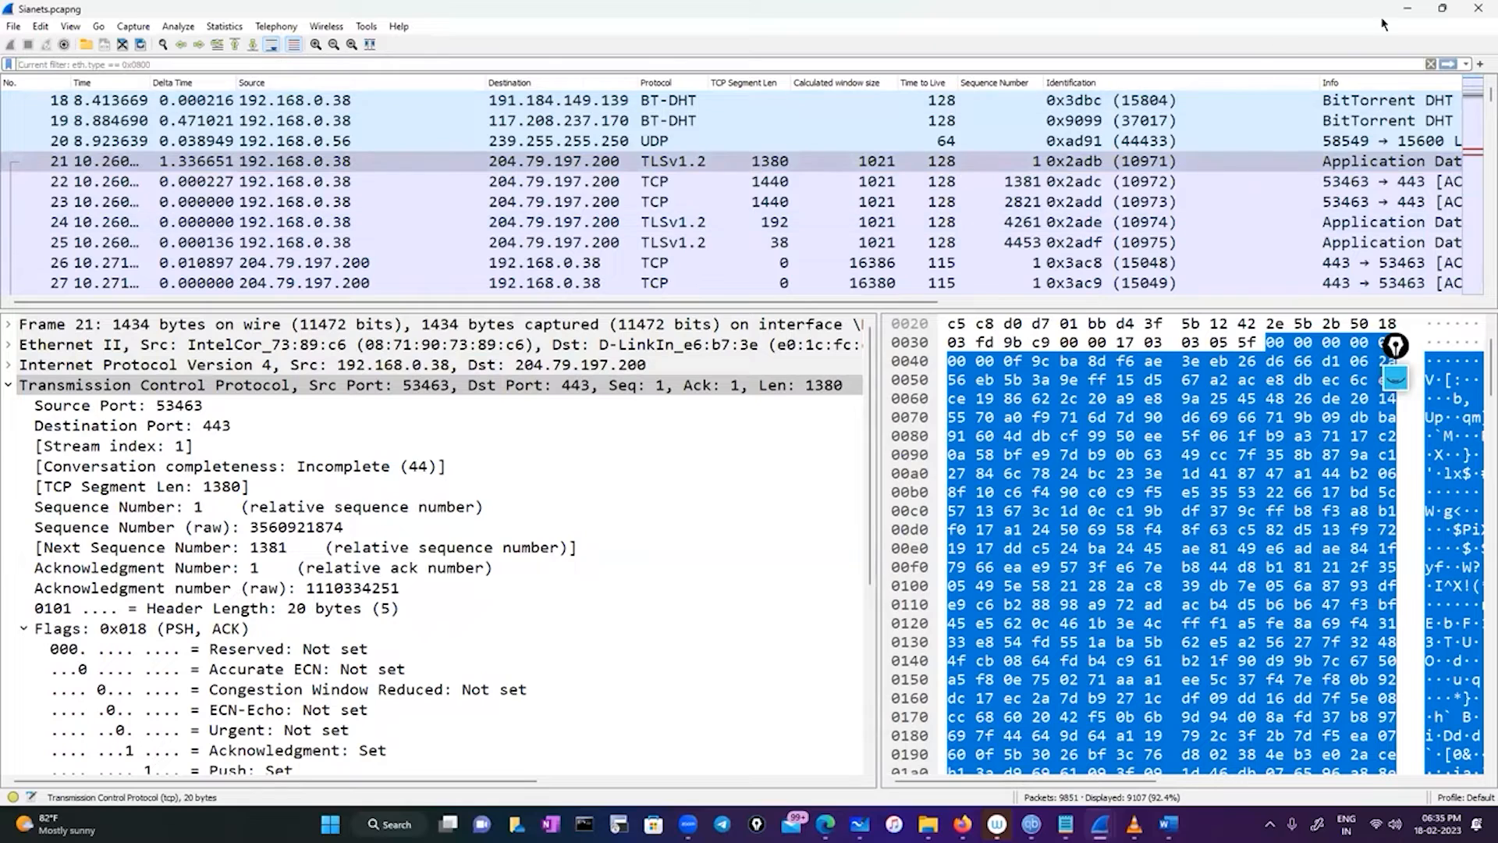
left_click(1408, 11)
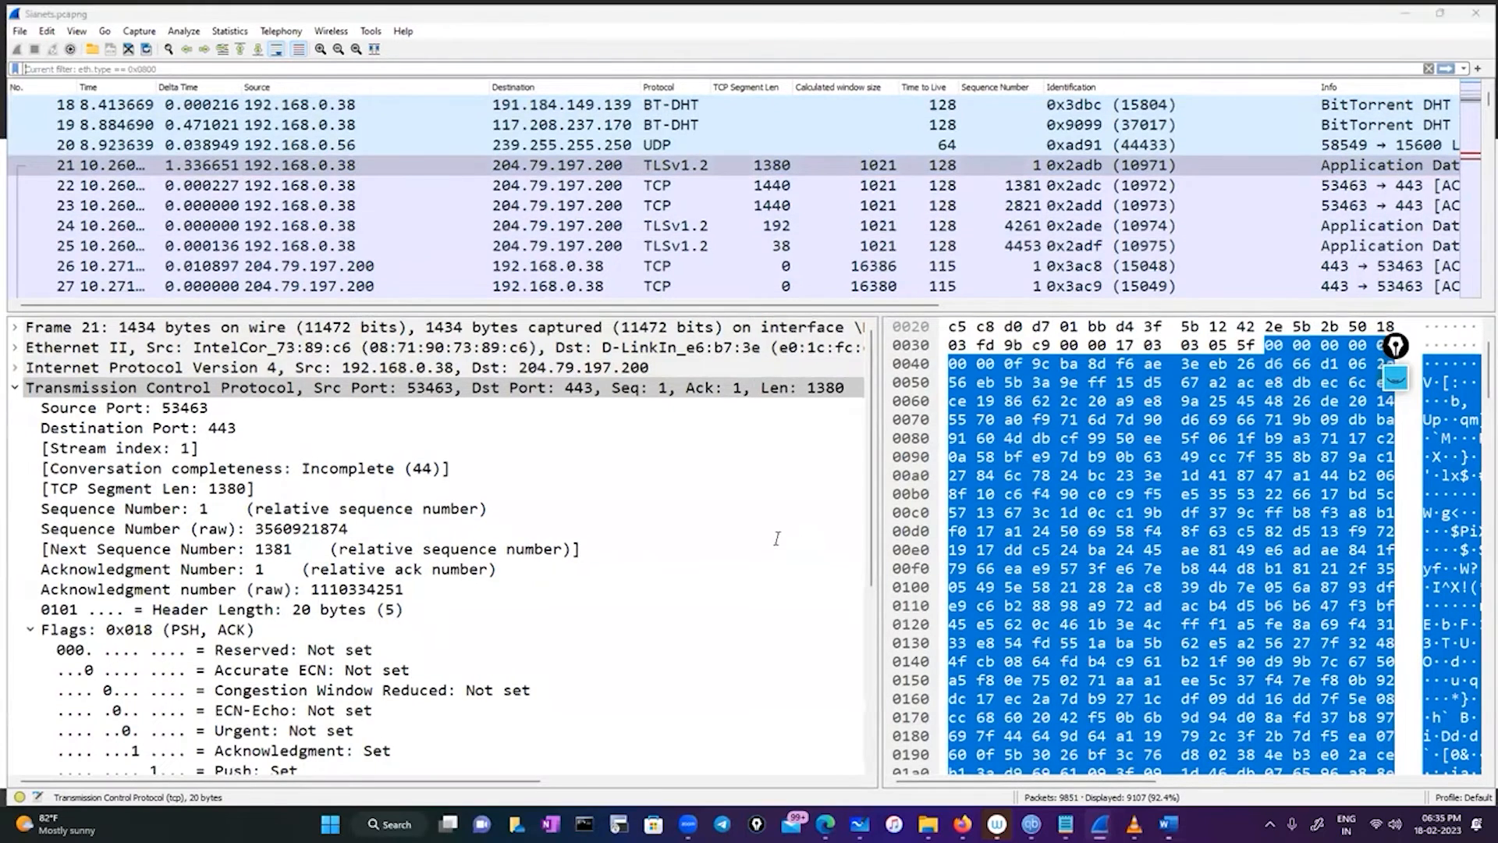
Step: Draw a yellow pen arrow after the outline line on capturing in a switched environment
scroll(839, 411, "down", 2)
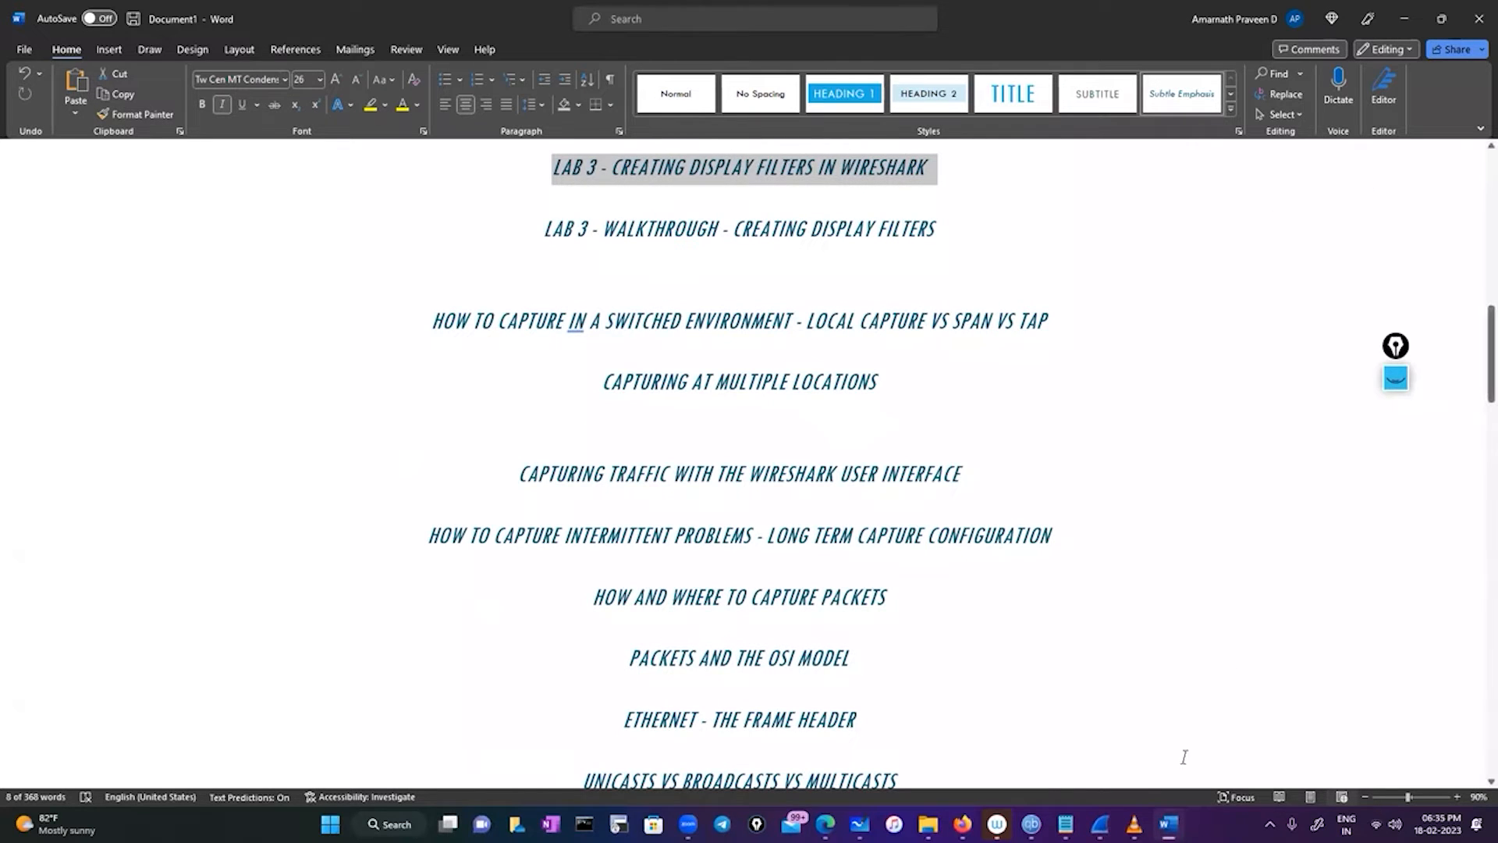
mouse_move(1032, 823)
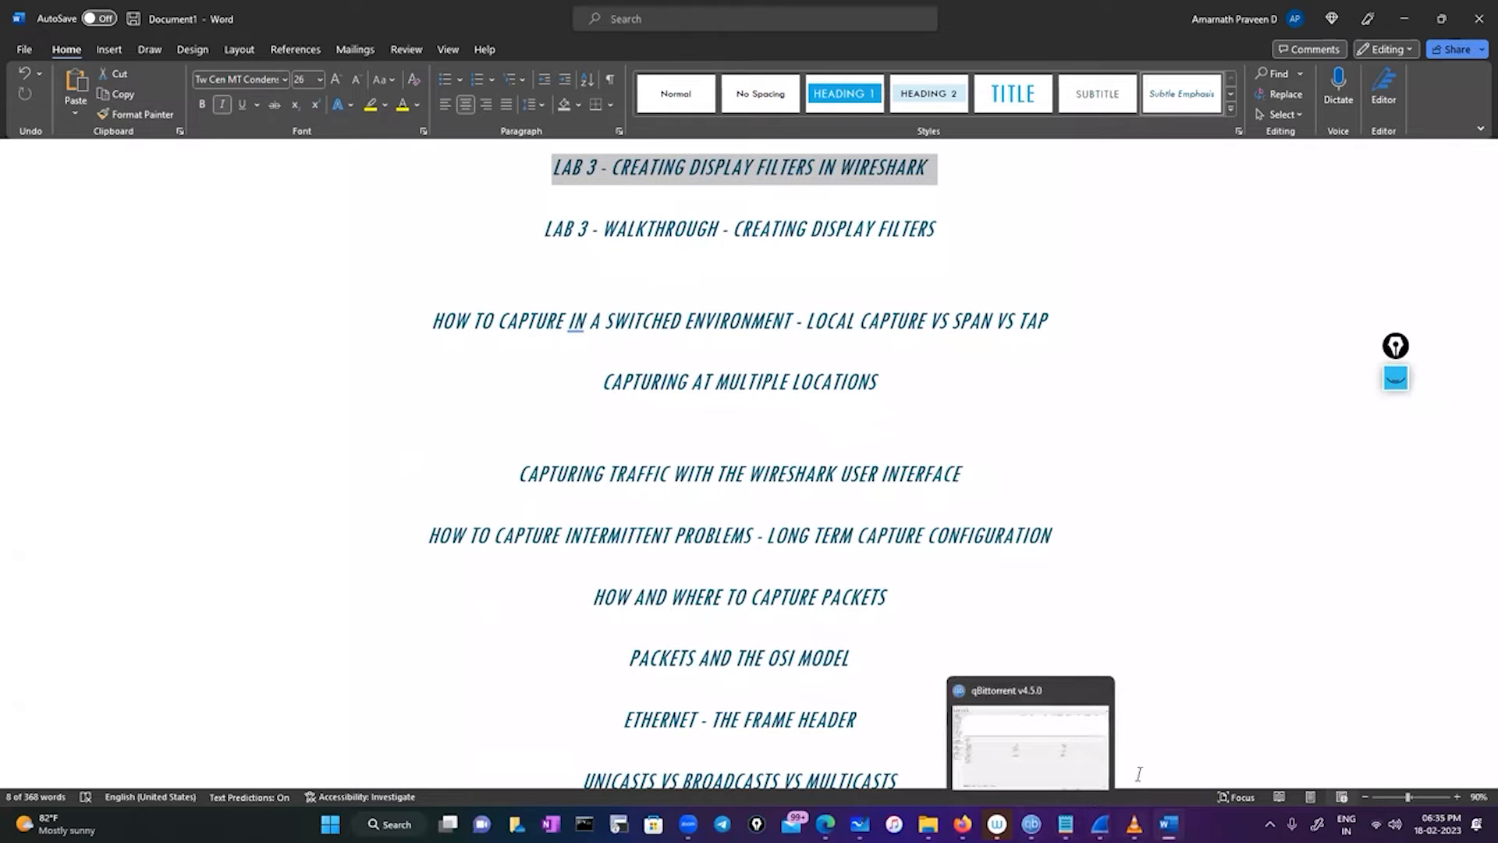
left_click(1396, 378)
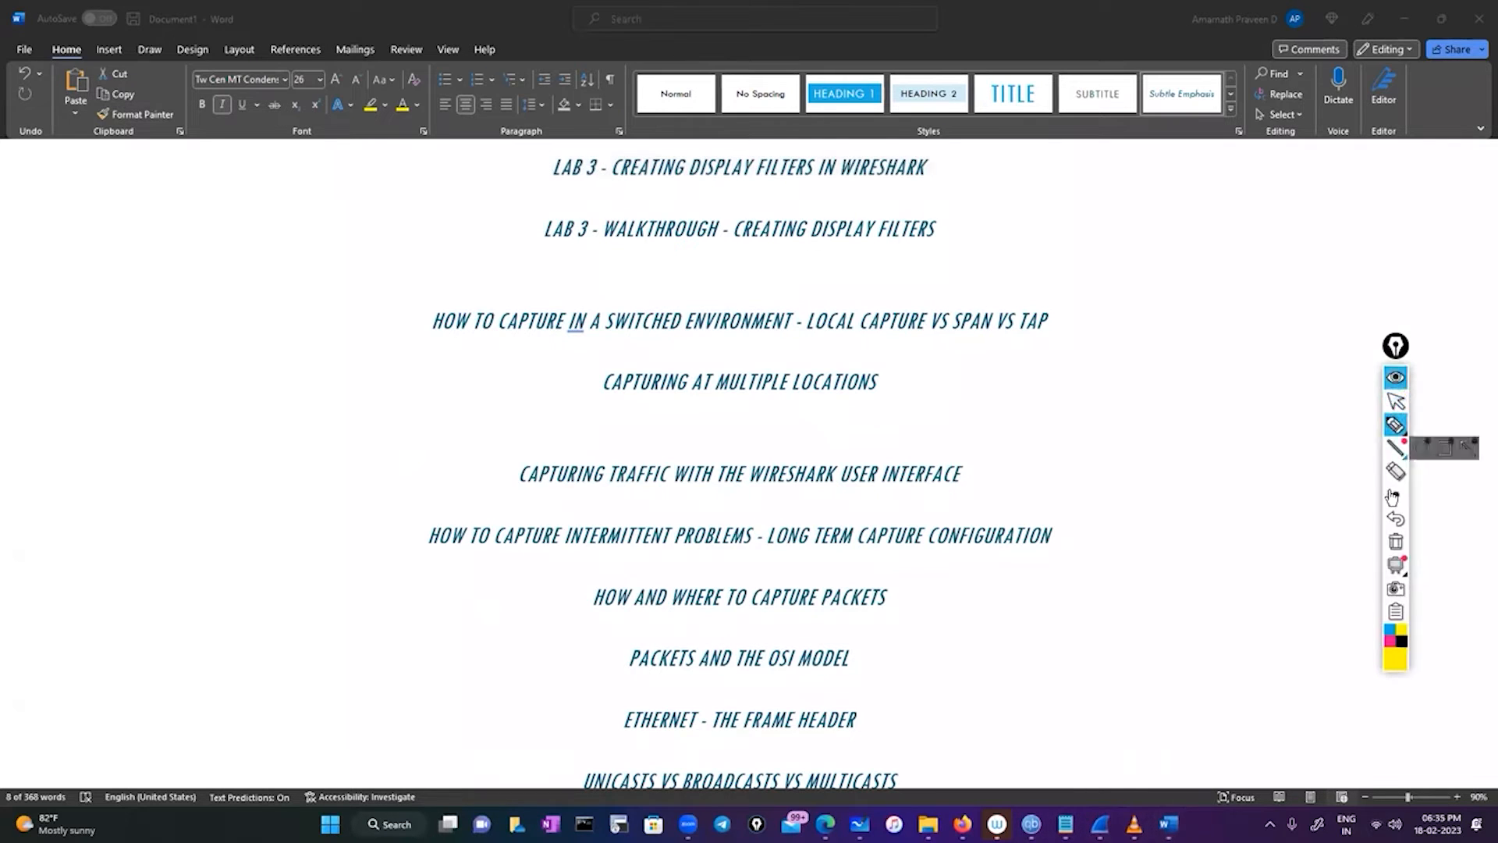
left_click(1395, 426)
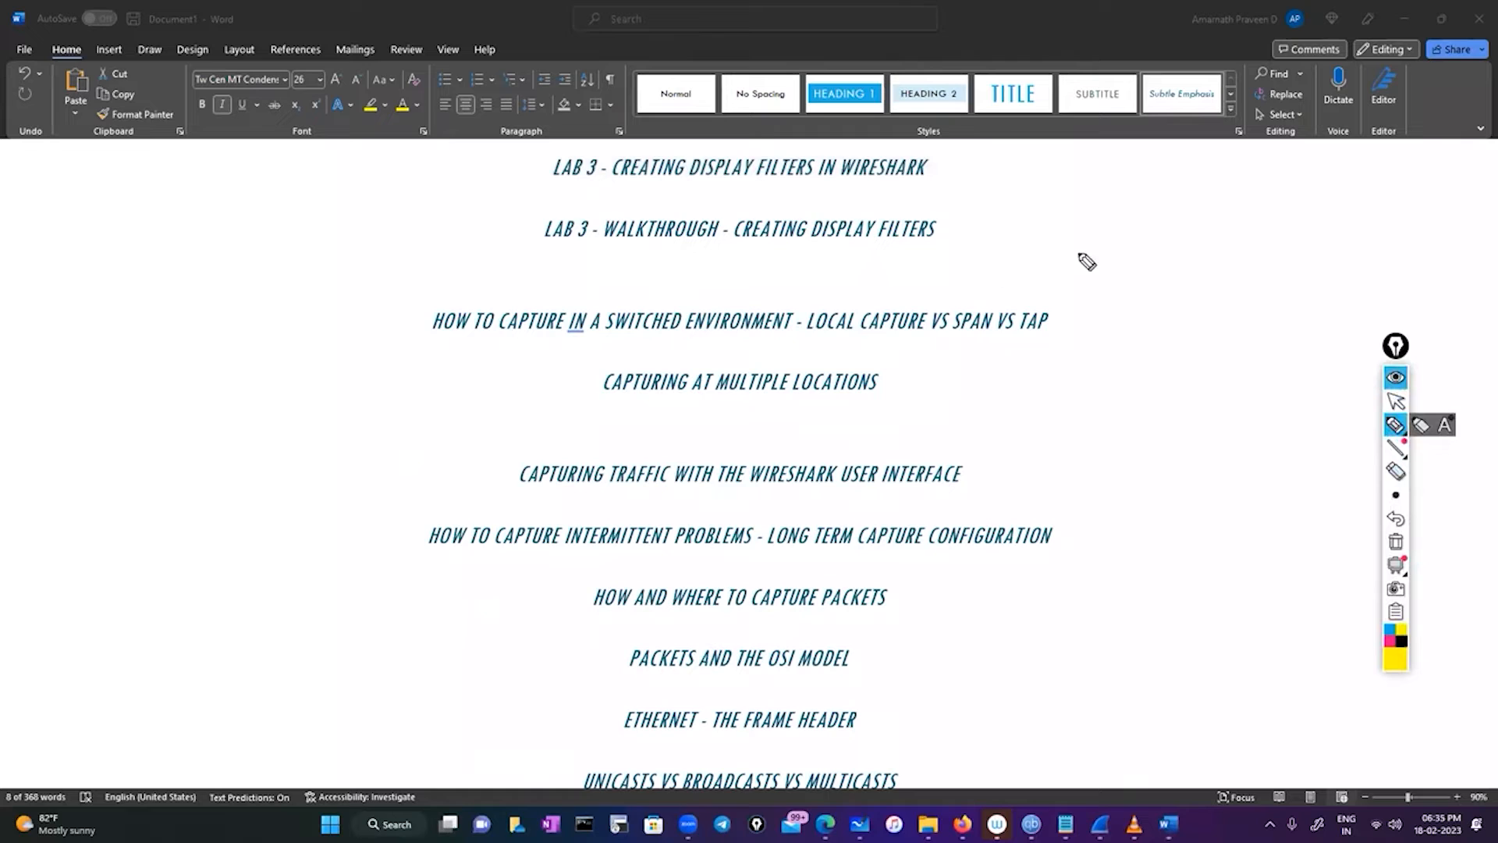
mouse_move(1077, 330)
left_mouse_down()
mouse_move(1114, 321)
mouse_move(1097, 312)
left_mouse_up()
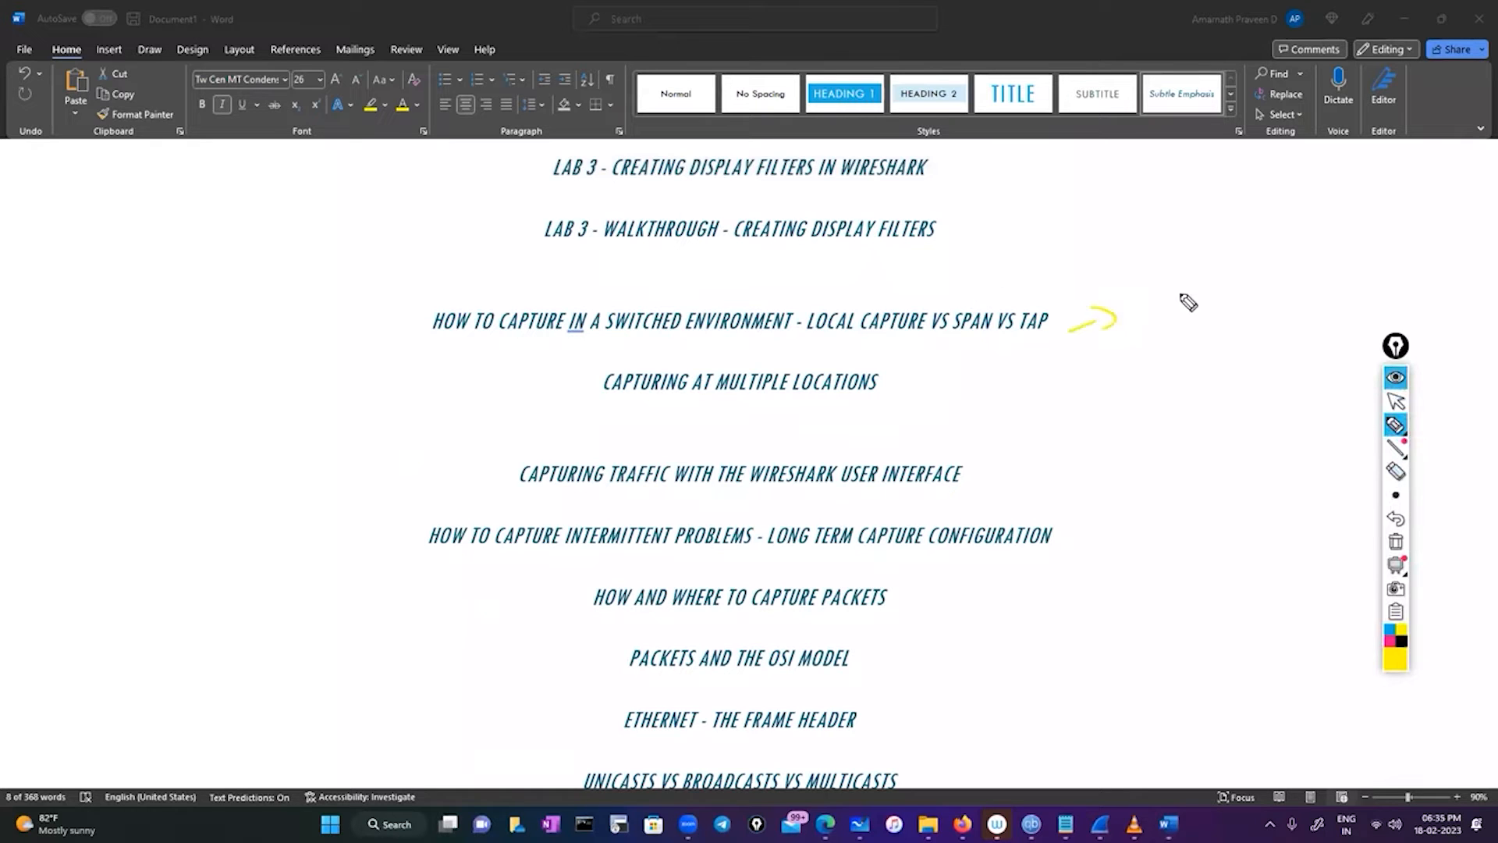
Step: Sketch in pink a switch box labelled "SW", linked to a small device box below and a second "SW" box above
left_click(1389, 642)
mouse_move(1185, 316)
left_mouse_down()
mouse_move(1291, 313)
mouse_move(1170, 359)
mouse_move(1190, 315)
mouse_move(1202, 338)
mouse_move(1237, 325)
left_mouse_up()
mouse_move(1194, 353)
left_mouse_down()
mouse_move(1197, 371)
mouse_move(1154, 405)
mouse_move(1148, 466)
mouse_move(1170, 461)
left_mouse_up()
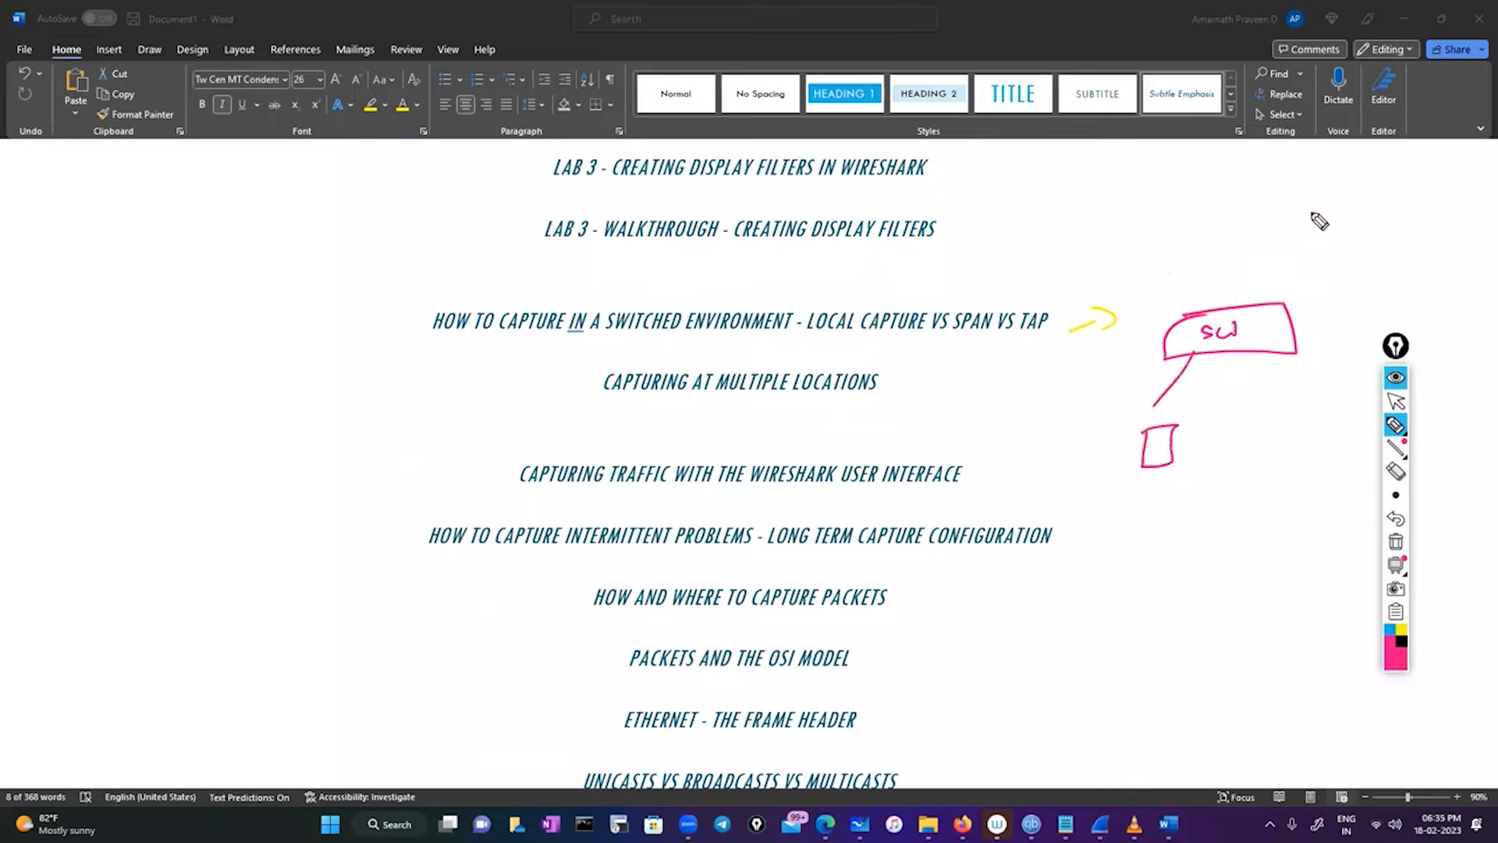
left_click_drag(1265, 297, 1386, 190)
left_click_drag(1409, 181, 1337, 250)
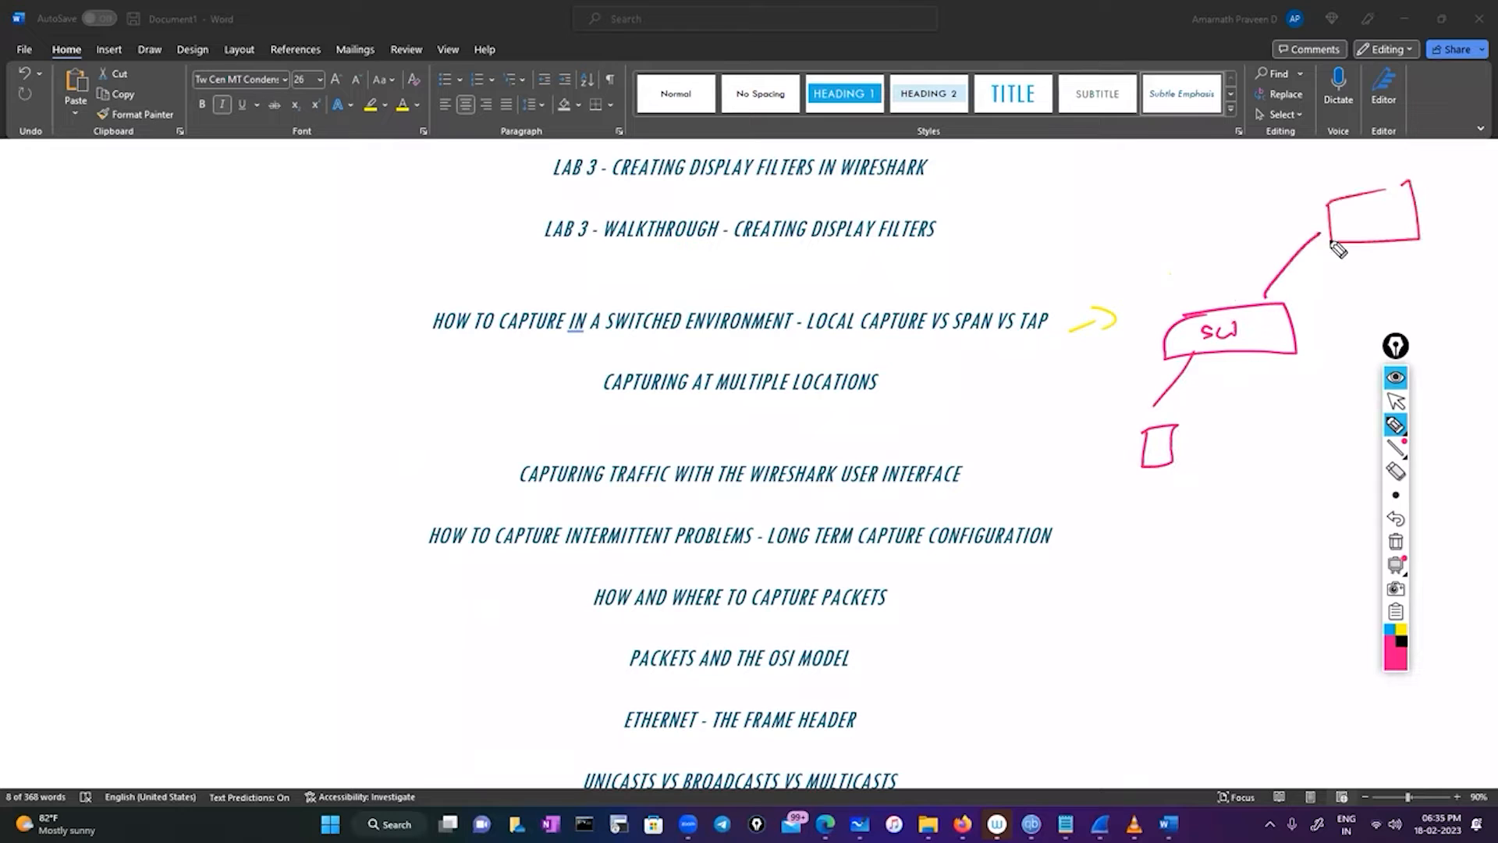
mouse_move(1348, 197)
left_mouse_down()
mouse_move(1385, 191)
mouse_move(1353, 232)
mouse_move(1399, 211)
left_mouse_up()
Step: Circle the lower switch's two link ports and draw a curved arrow from the upper port to the device box
mouse_move(1187, 351)
left_mouse_down()
mouse_move(1207, 344)
mouse_move(1192, 364)
left_mouse_up()
left_click_drag(1260, 275, 1279, 290)
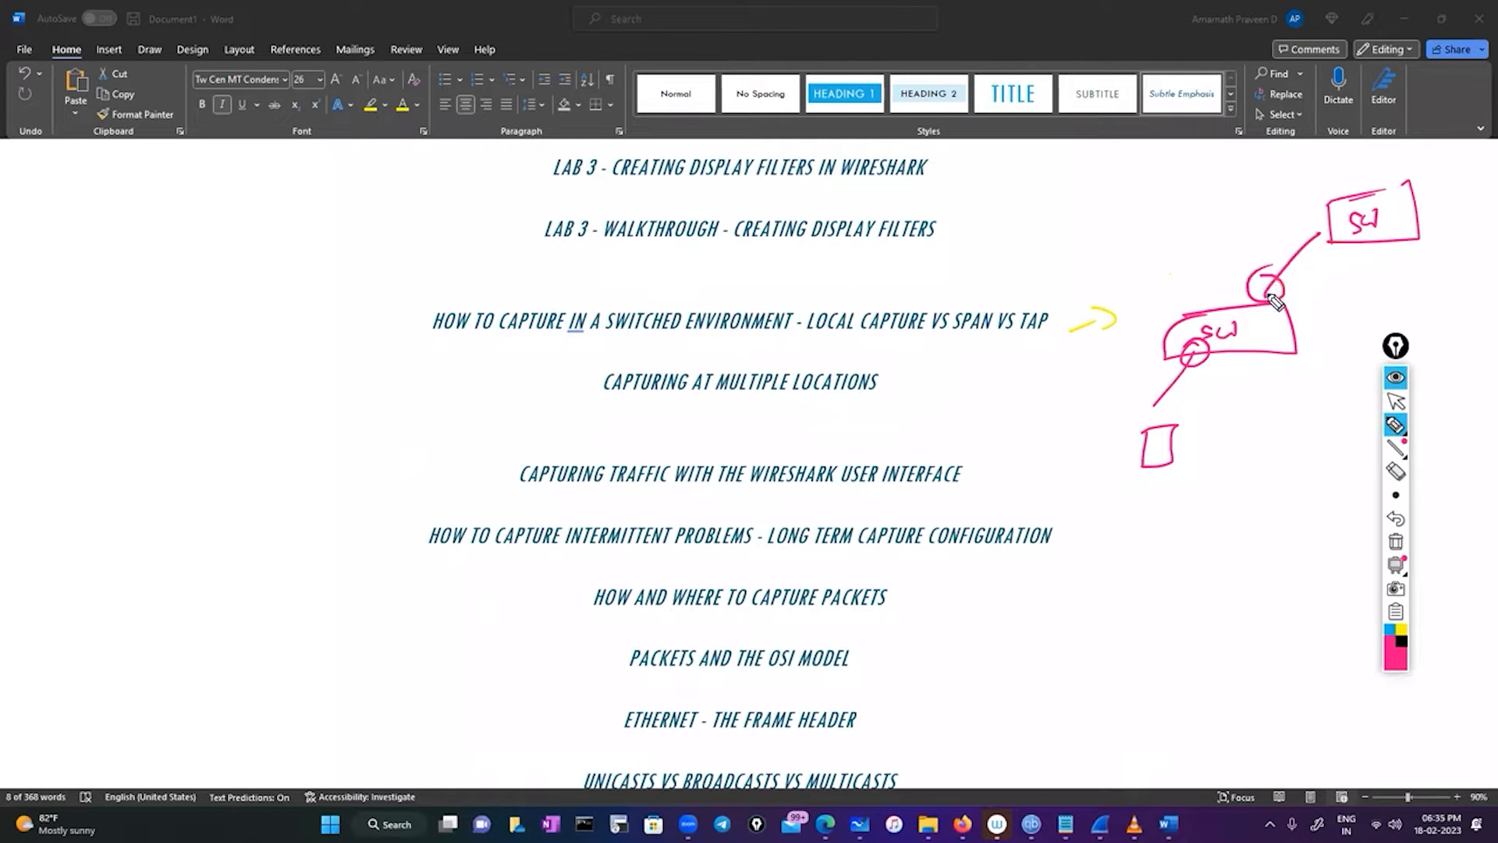
mouse_move(1280, 287)
left_mouse_down()
mouse_move(1166, 297)
mouse_move(1127, 425)
left_mouse_up()
left_click_drag(1143, 407, 1155, 429)
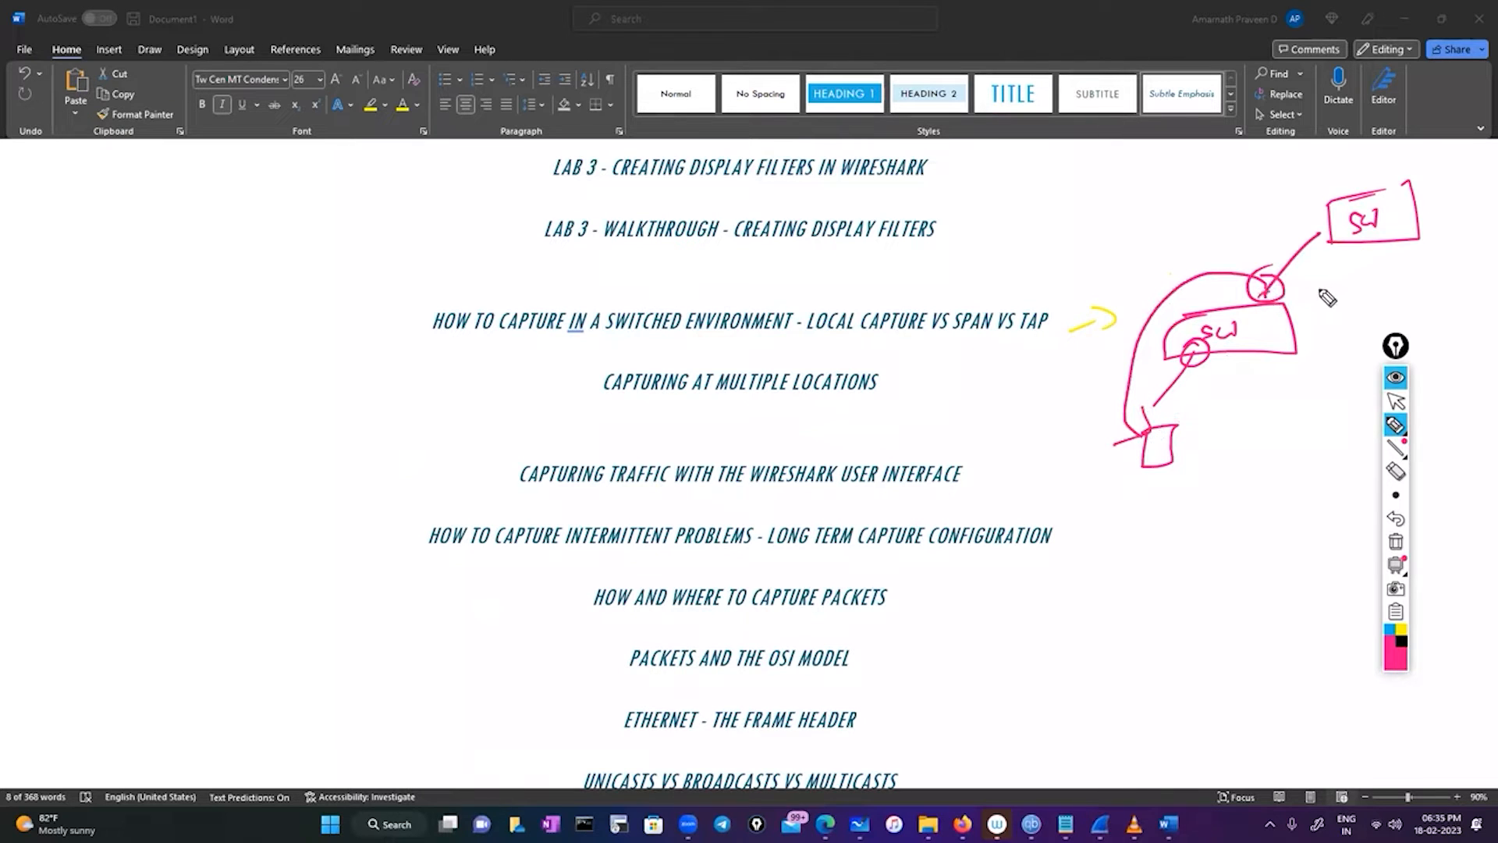
Step: Draw an arrow from the circled upper port to a boxed "SPAN" label
left_click_drag(1283, 288, 1324, 288)
mouse_move(1325, 278)
left_mouse_down()
mouse_move(1326, 307)
mouse_move(1363, 299)
left_mouse_up()
mouse_move(1383, 300)
left_mouse_down()
mouse_move(1384, 277)
mouse_move(1387, 290)
mouse_move(1437, 278)
mouse_move(1444, 303)
mouse_move(1356, 273)
left_mouse_up()
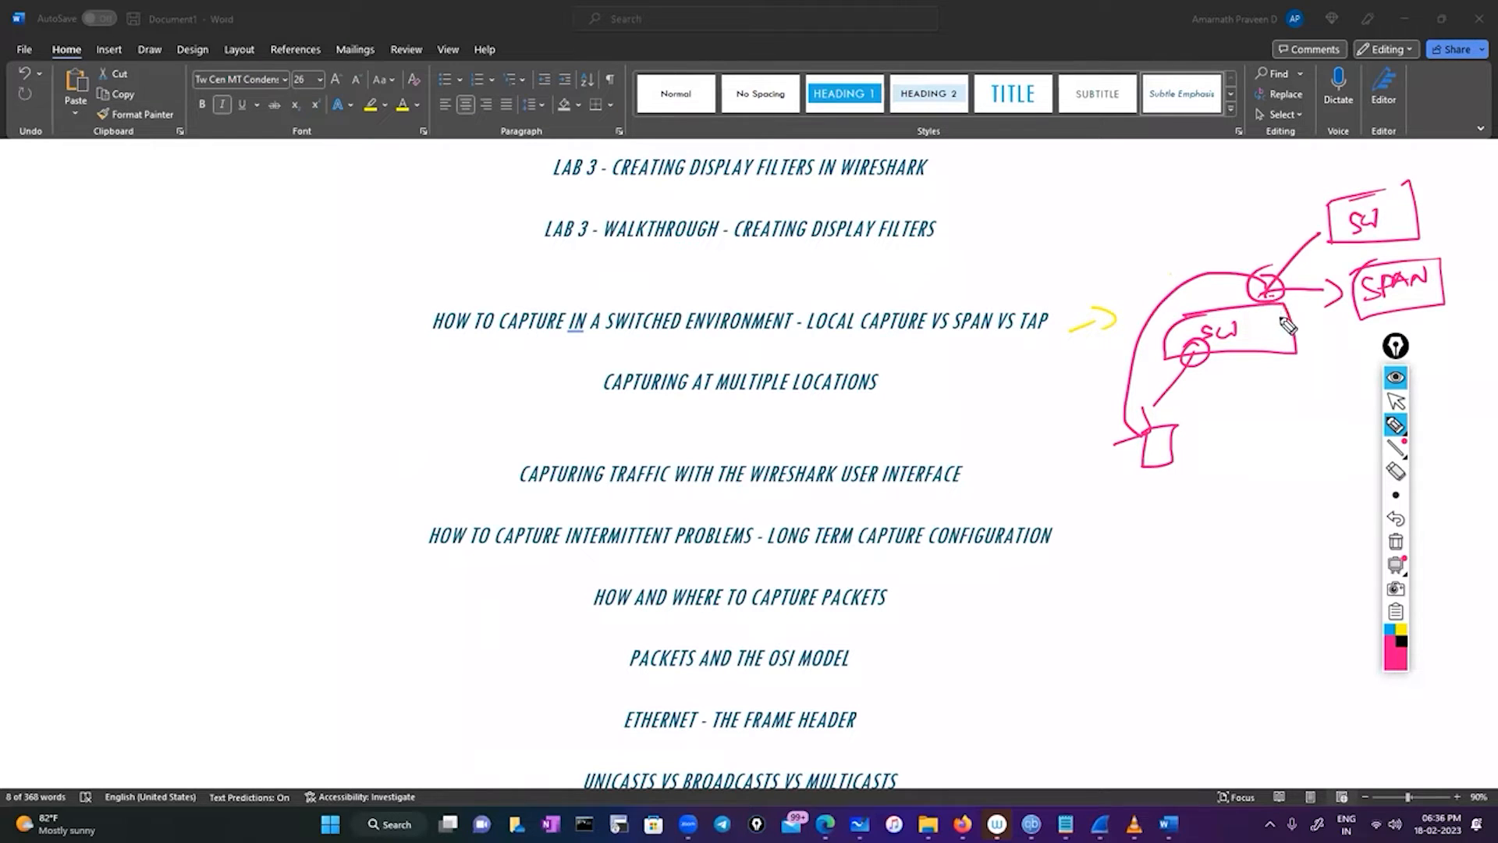
Step: Label the lower port "D.P" and the upper port "S.P" in boxes, and add a second curve linking the upper port to the device
mouse_move(1210, 379)
left_mouse_down()
mouse_move(1212, 393)
mouse_move(1246, 383)
mouse_move(1195, 407)
mouse_move(1221, 380)
left_mouse_up()
left_click(1232, 388)
mouse_move(1248, 236)
left_mouse_down()
mouse_move(1237, 261)
mouse_move(1289, 235)
mouse_move(1313, 262)
mouse_move(1194, 244)
mouse_move(1080, 344)
mouse_move(1139, 422)
mouse_move(1193, 364)
mouse_move(1181, 393)
left_mouse_up()
left_click(1259, 243)
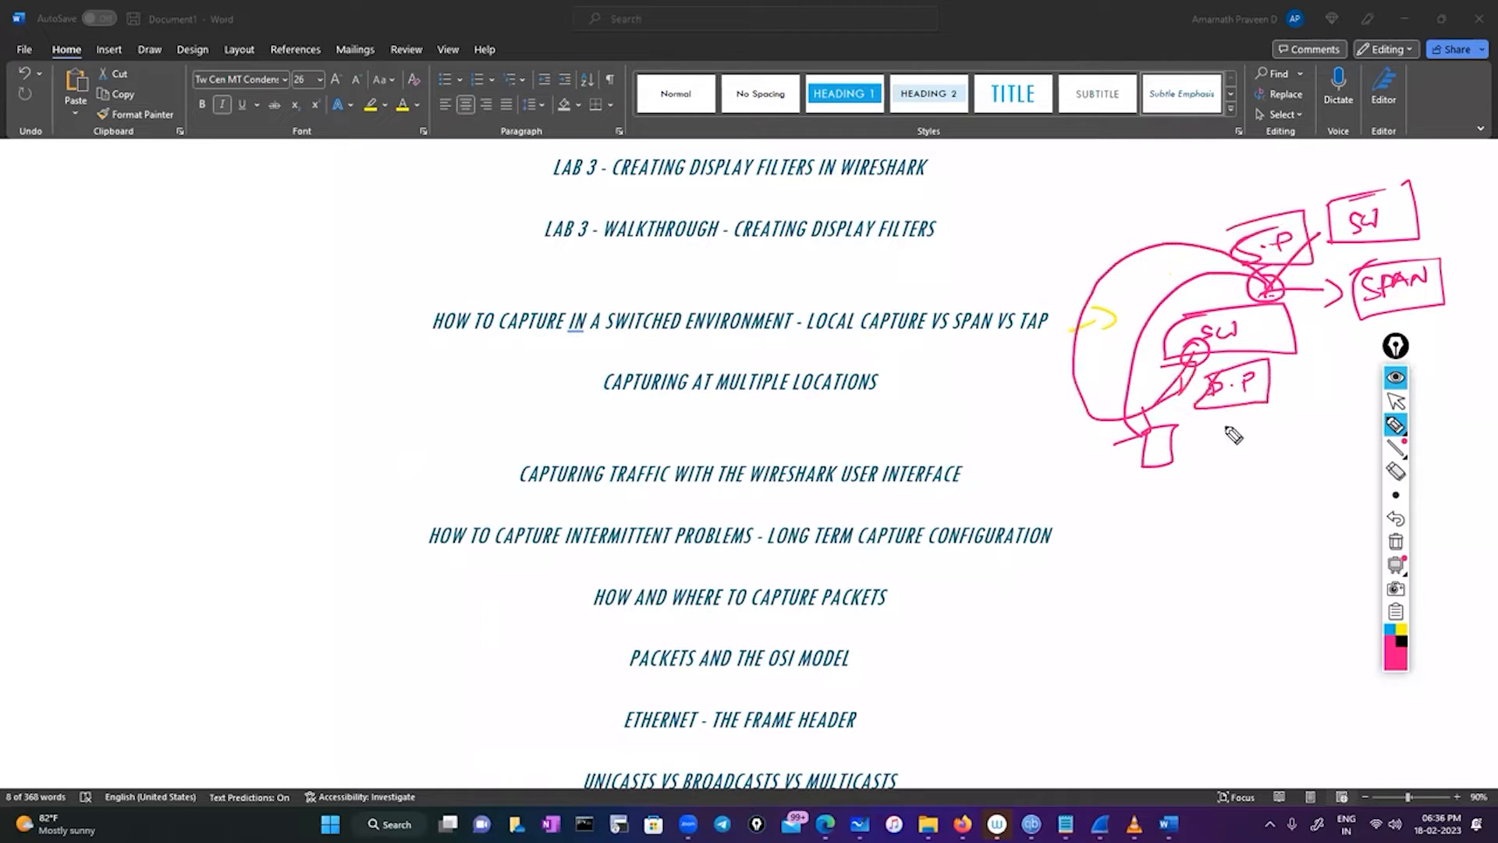
Step: Draw a large pink box below the diagram, link the circled upper port to it with a blue arrow, and write "Wireshark" inside
mouse_move(1144, 519)
left_mouse_down()
mouse_move(1281, 490)
mouse_move(1226, 653)
mouse_move(1139, 516)
left_mouse_up()
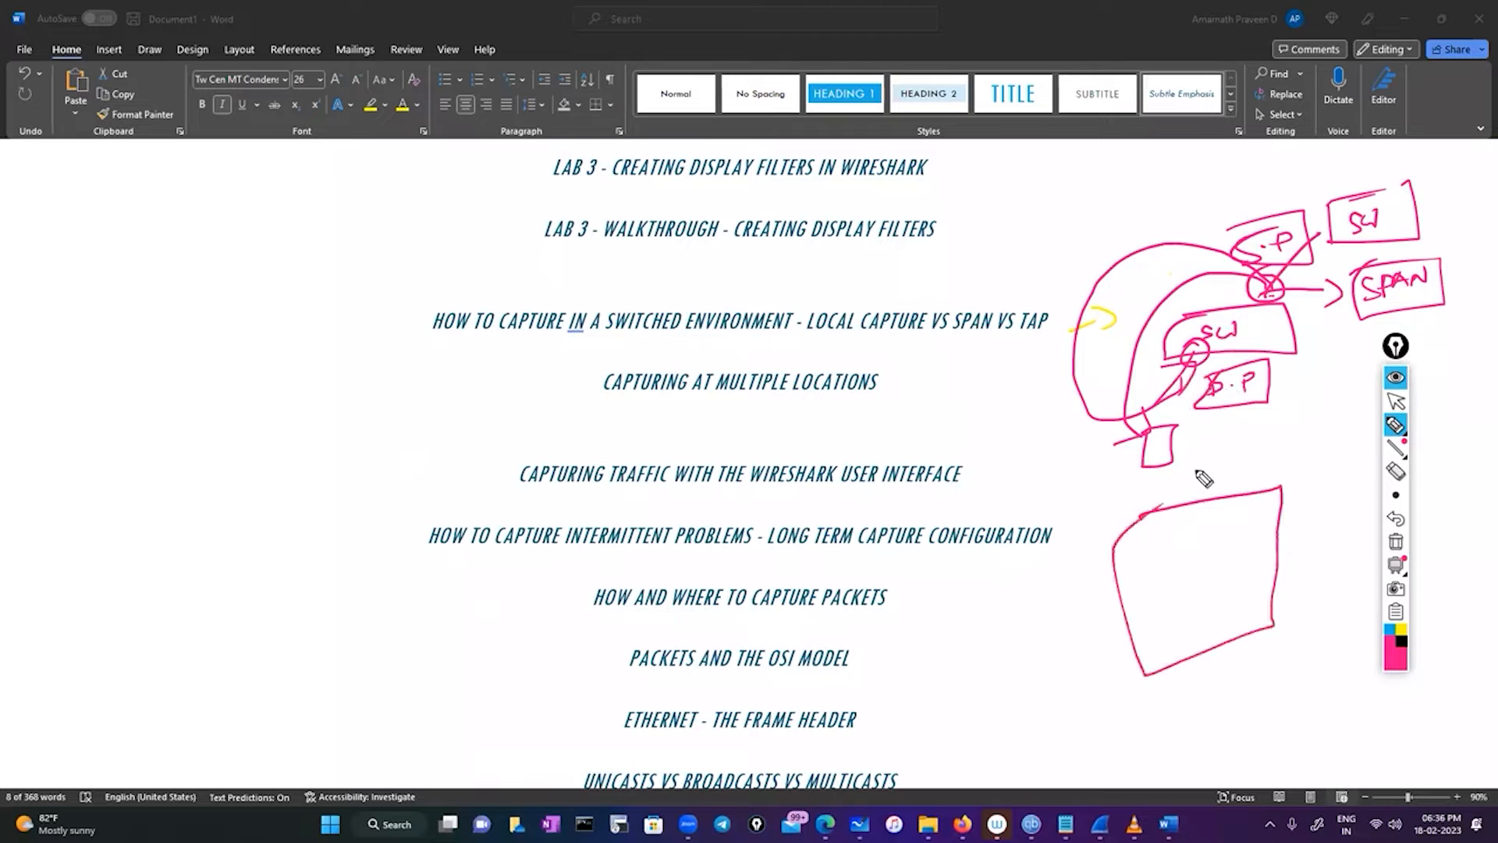
left_click(1389, 636)
mouse_move(1294, 254)
left_mouse_down()
mouse_move(1262, 245)
mouse_move(1289, 326)
mouse_move(1321, 294)
mouse_move(1220, 472)
left_mouse_up()
left_click_drag(1215, 470, 1239, 494)
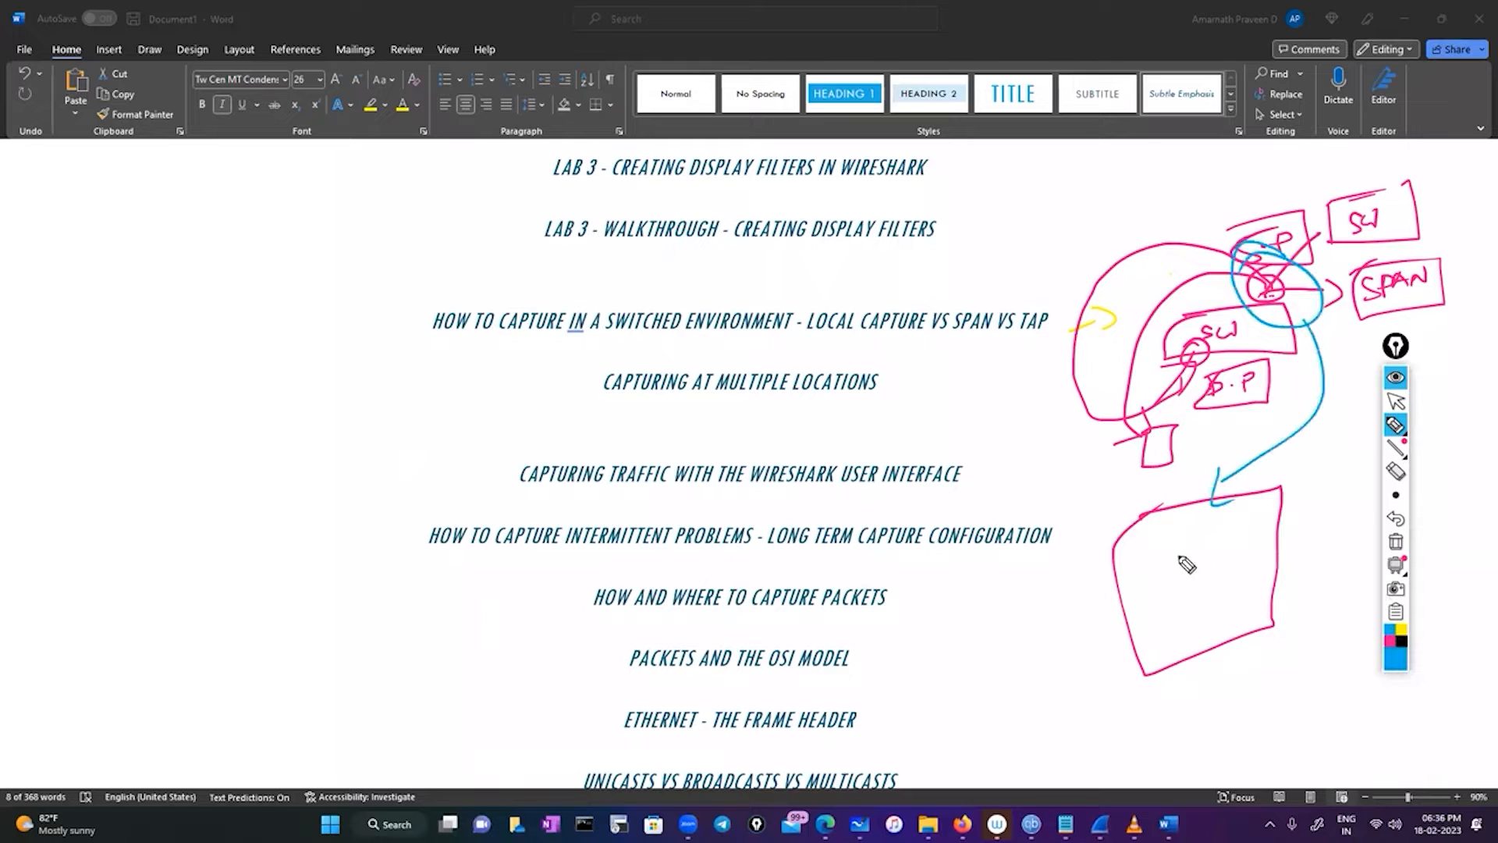
left_click_drag(1156, 548, 1318, 505)
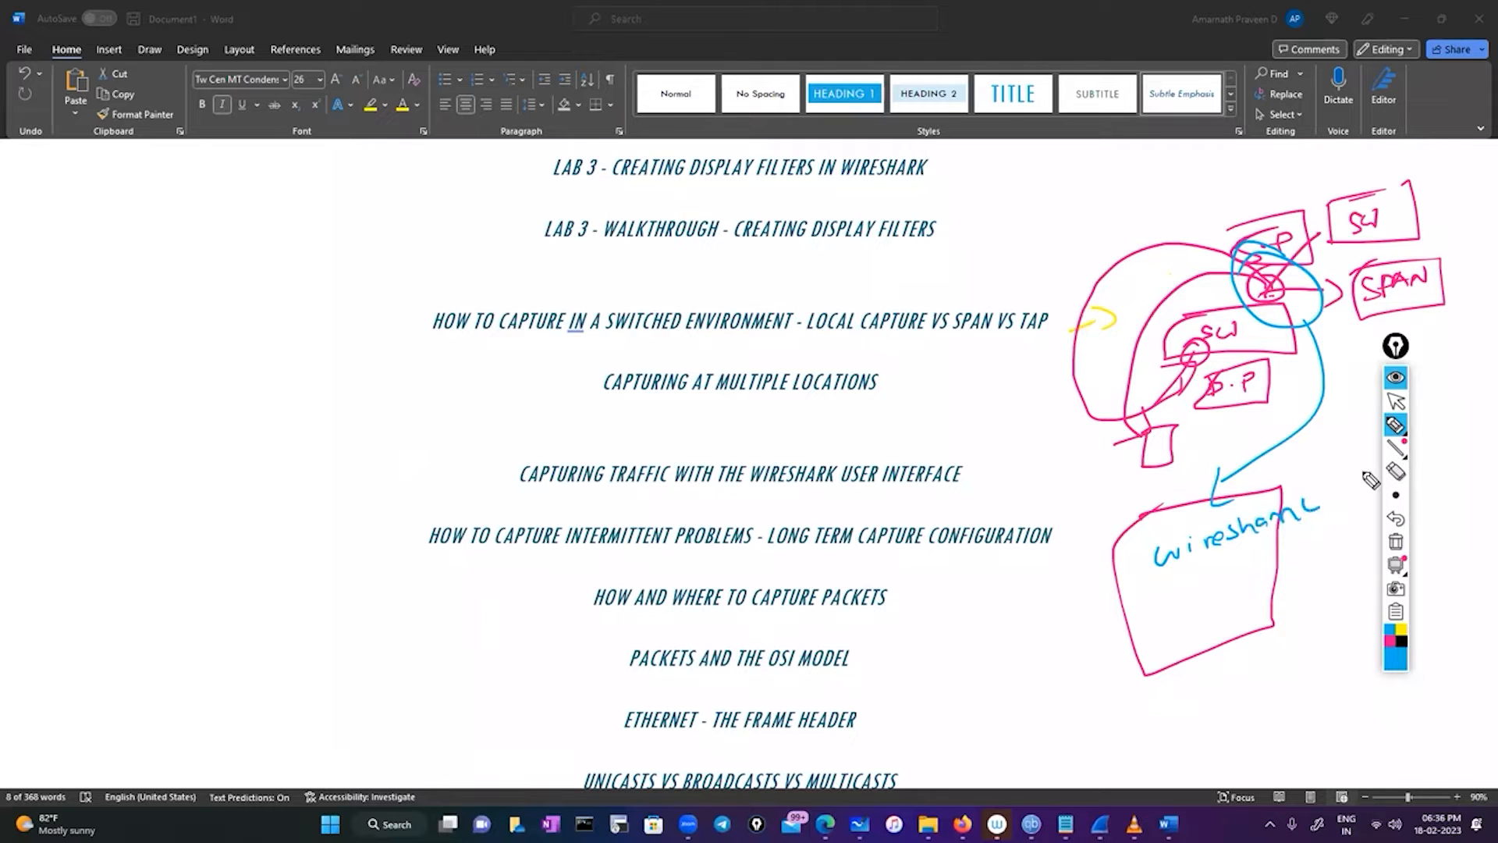
Step: Clear all pen annotations, switch back to the pointer, and browse the outline topics down to Lab 4
left_click(1396, 543)
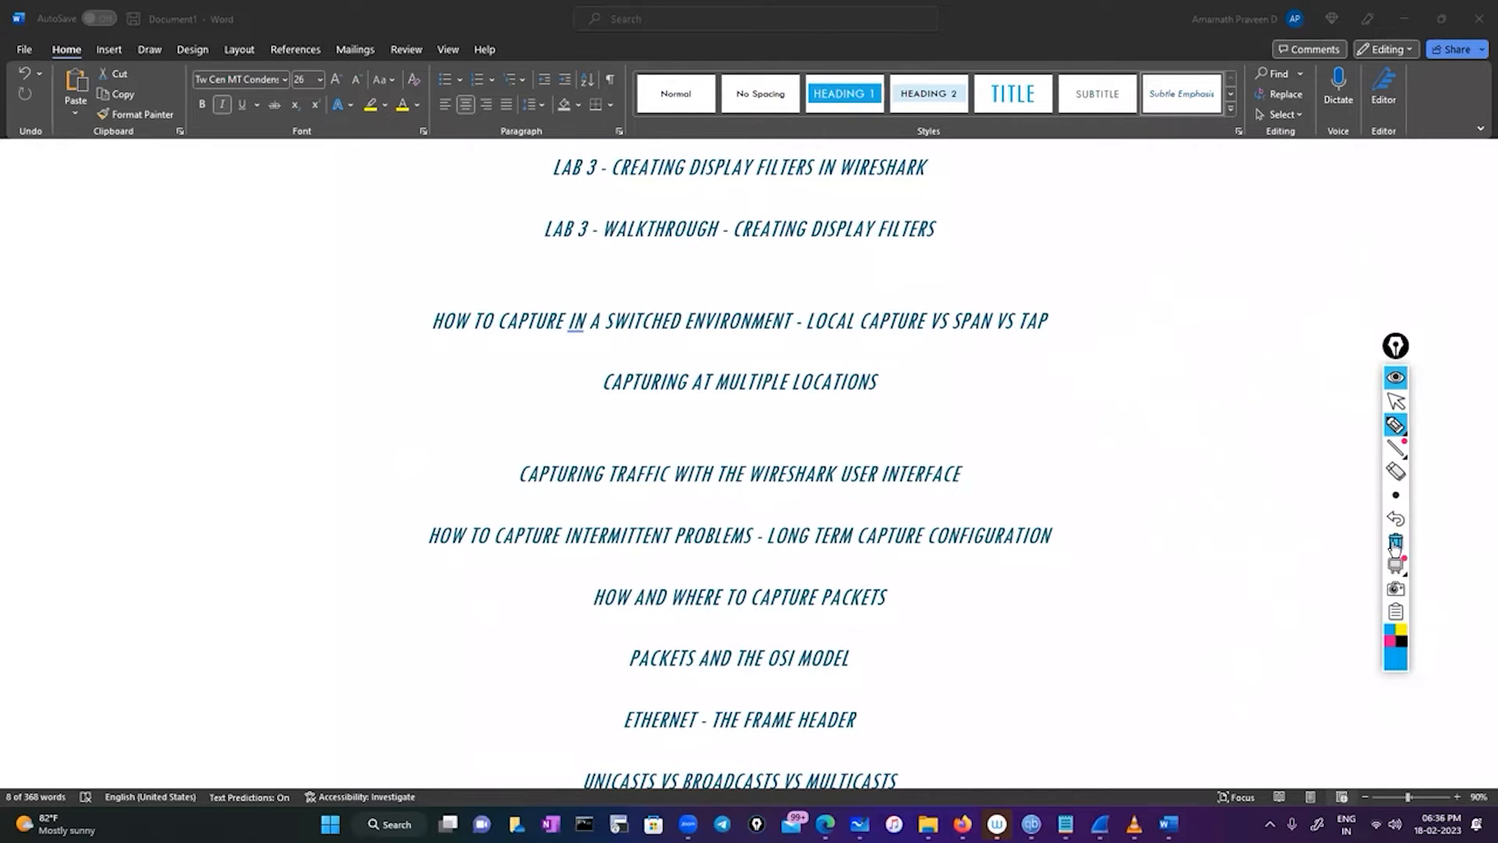
left_click(1396, 401)
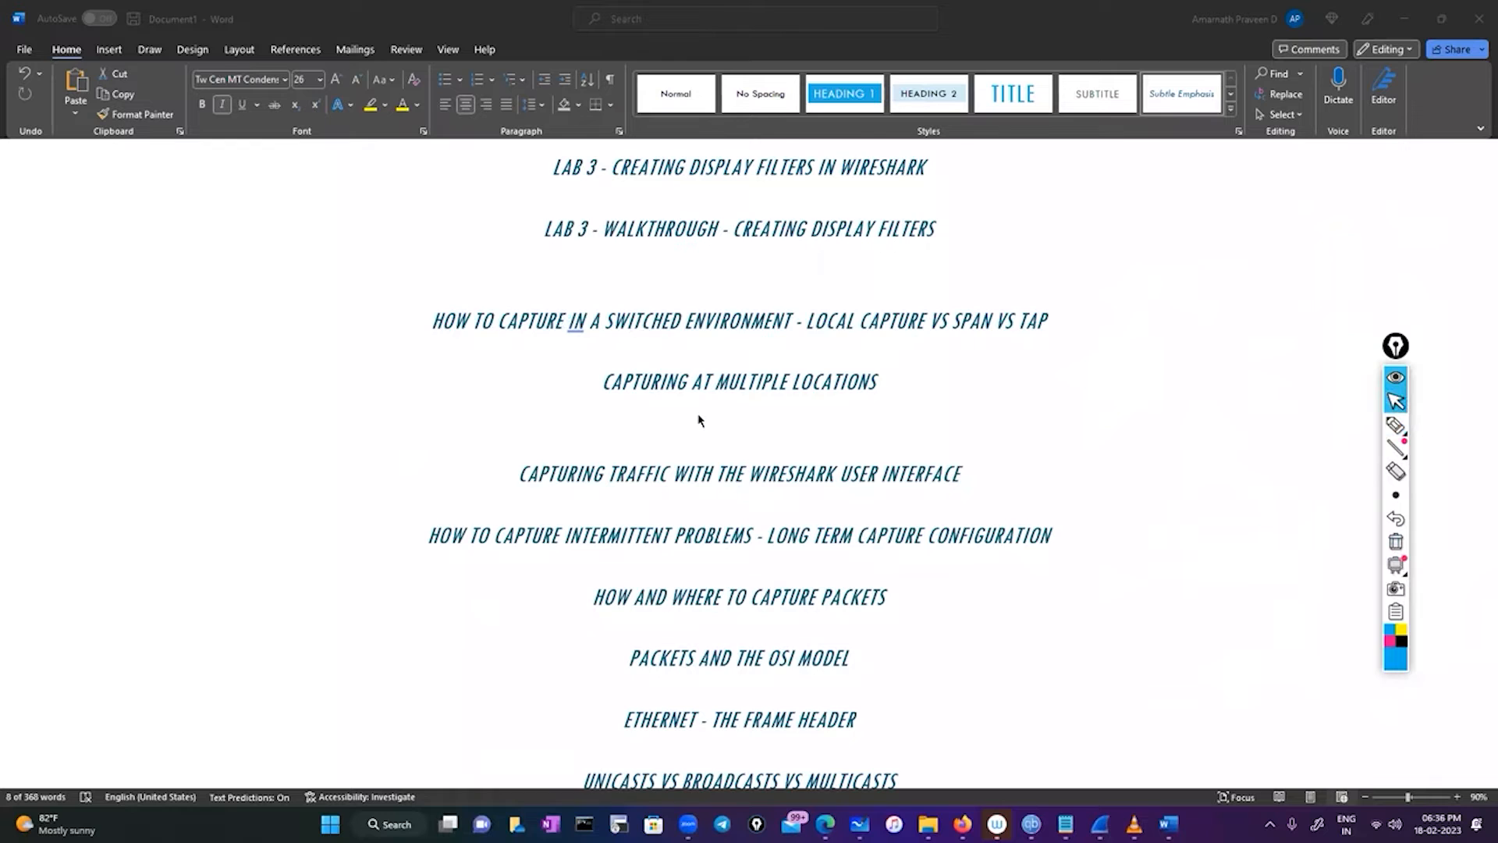
scroll(699, 420, "up", 3)
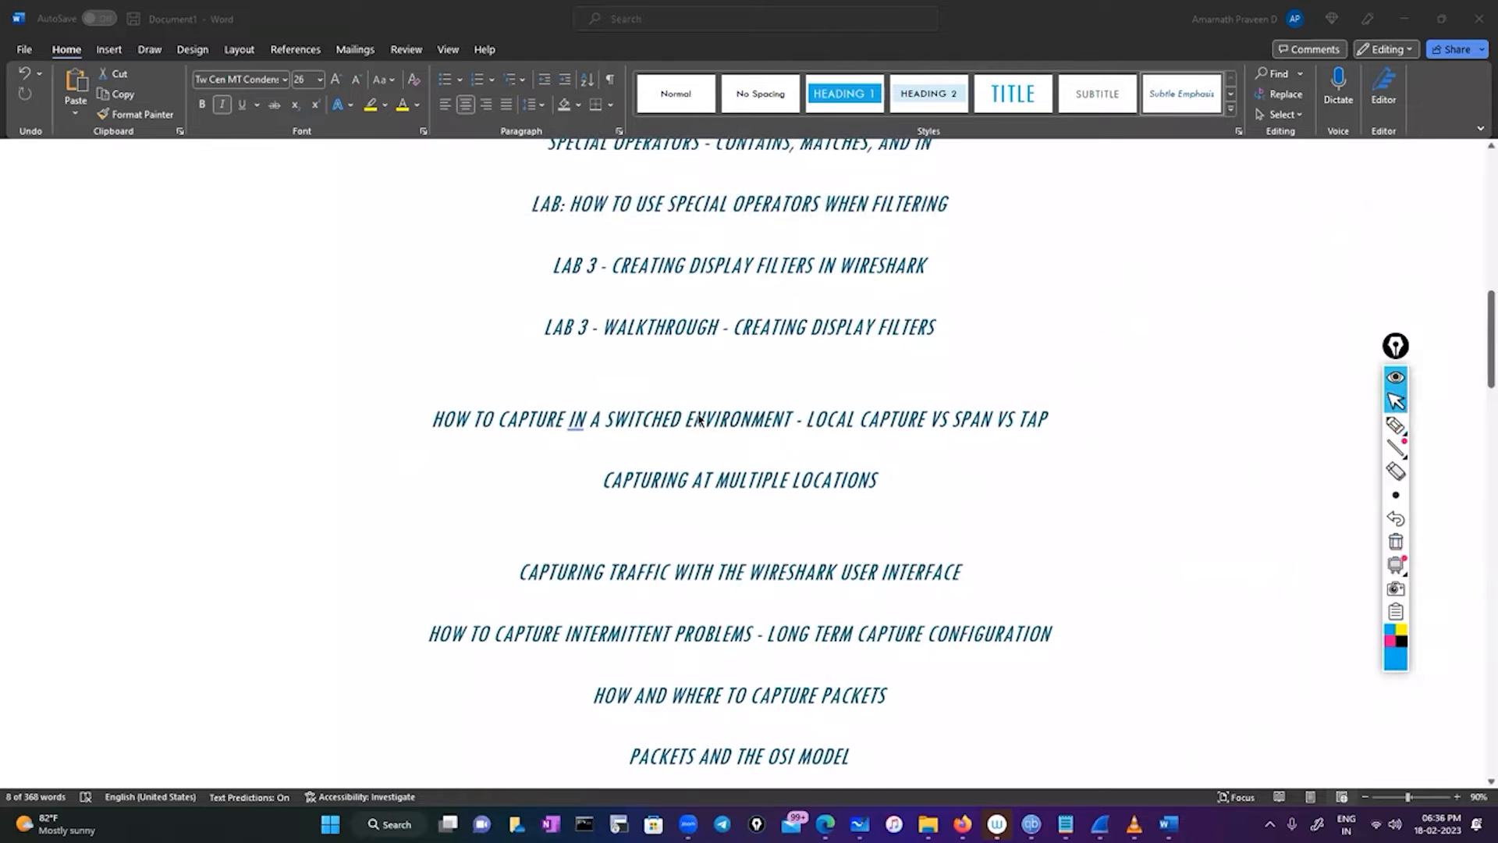
scroll(699, 420, "down", 6)
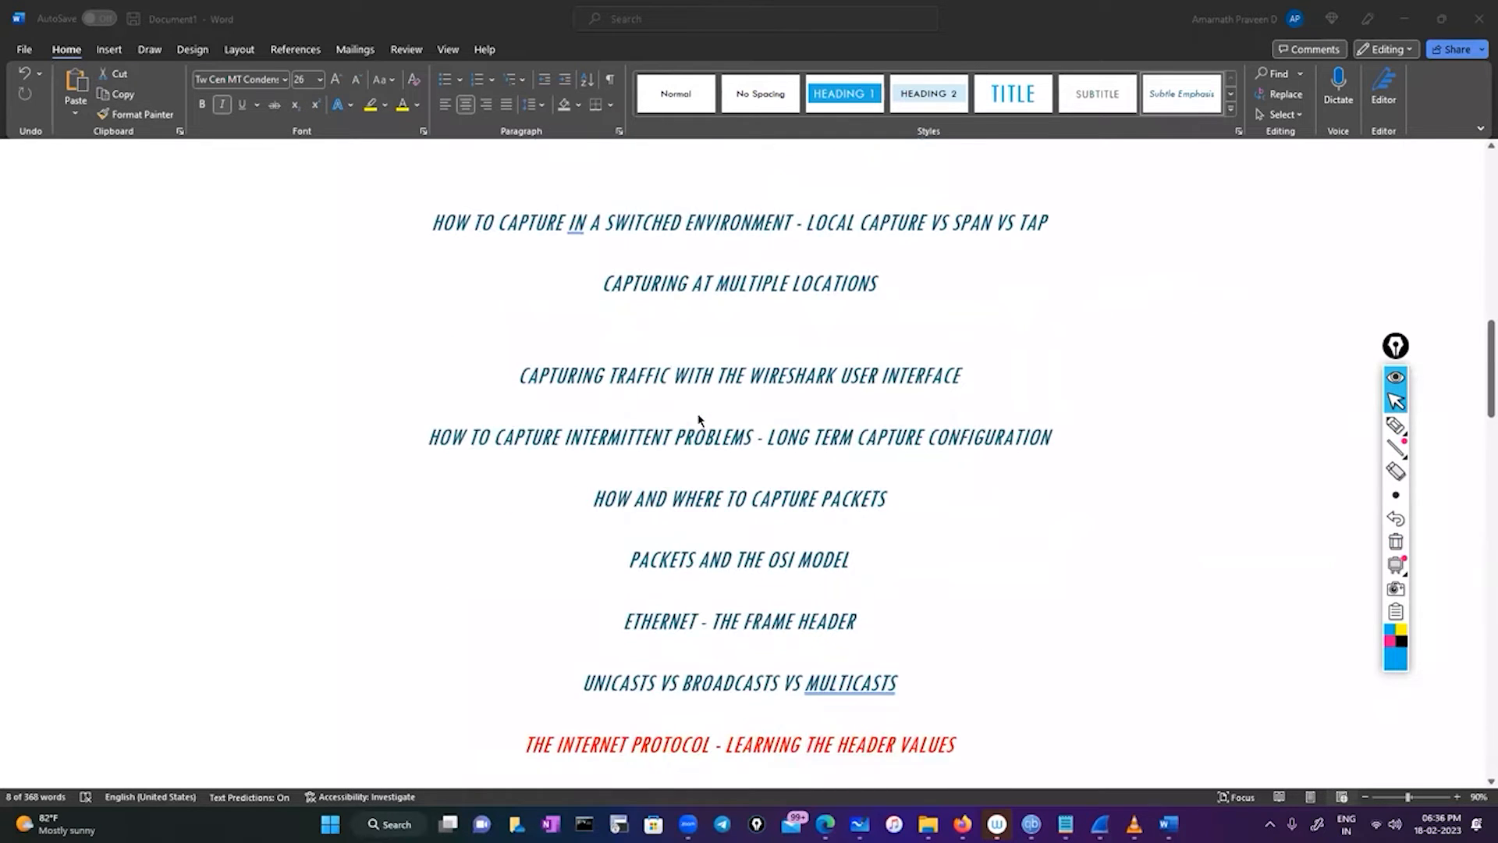
scroll(699, 420, "down", 7)
scroll(687, 418, "up", 3)
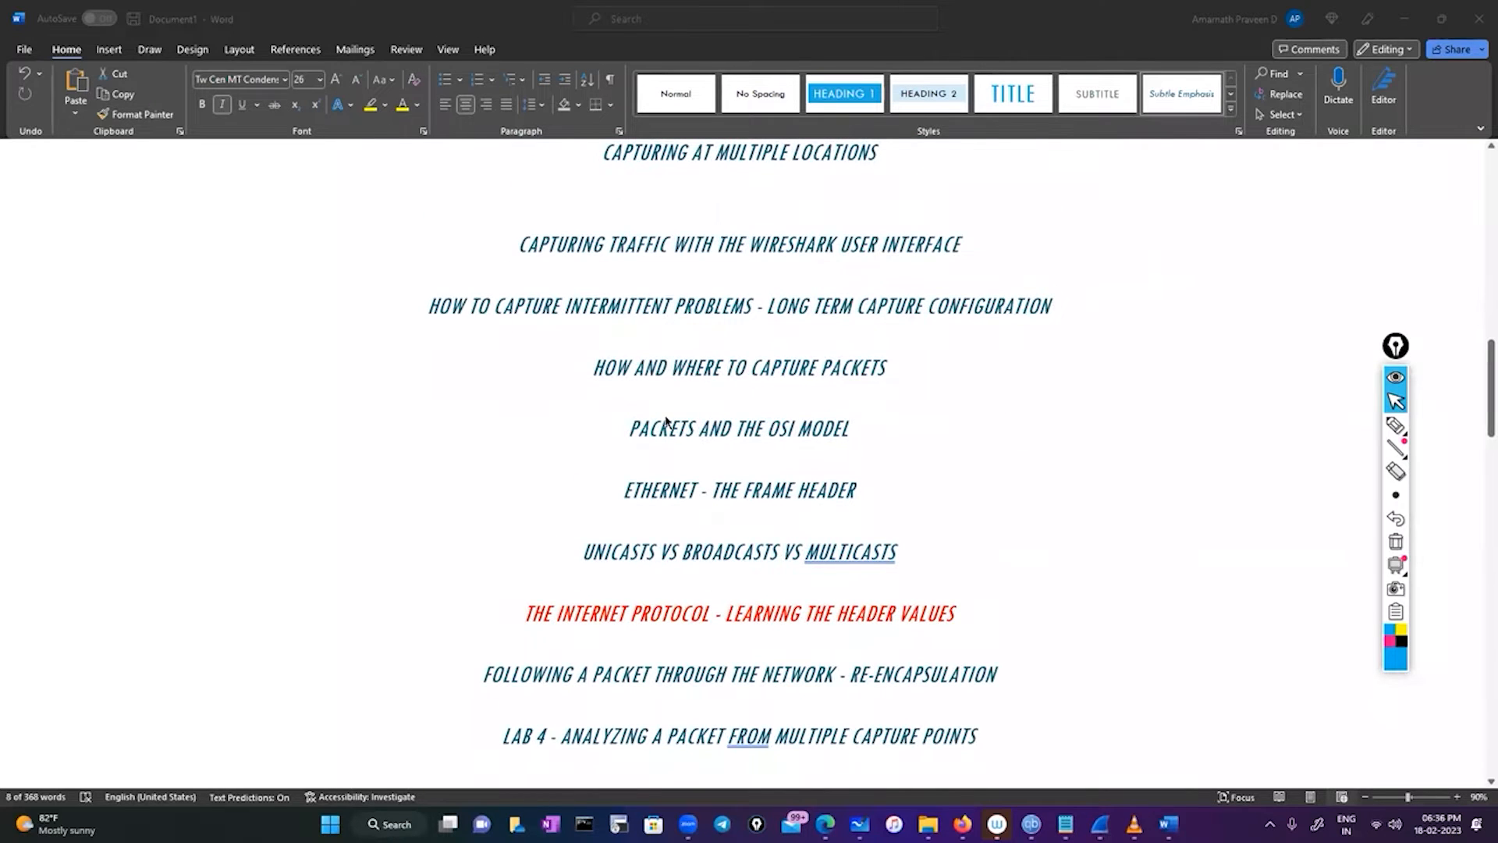
Step: Read through the outline topics from packets and the OSI model to the Lab 4 packet analysis walkthrough
scroll(665, 421, "down", 1)
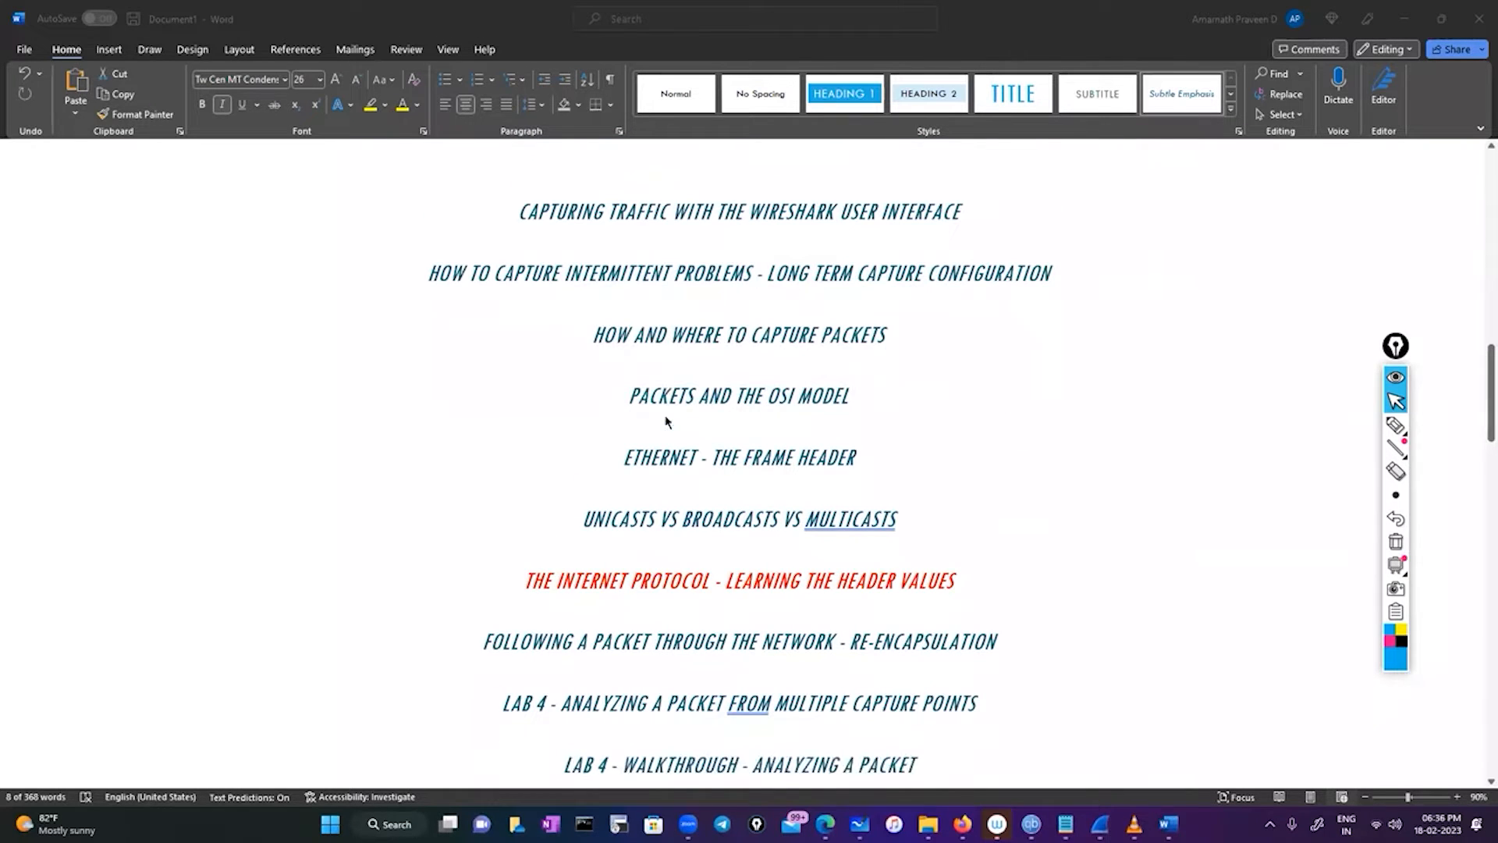
scroll(671, 472, "down", 2)
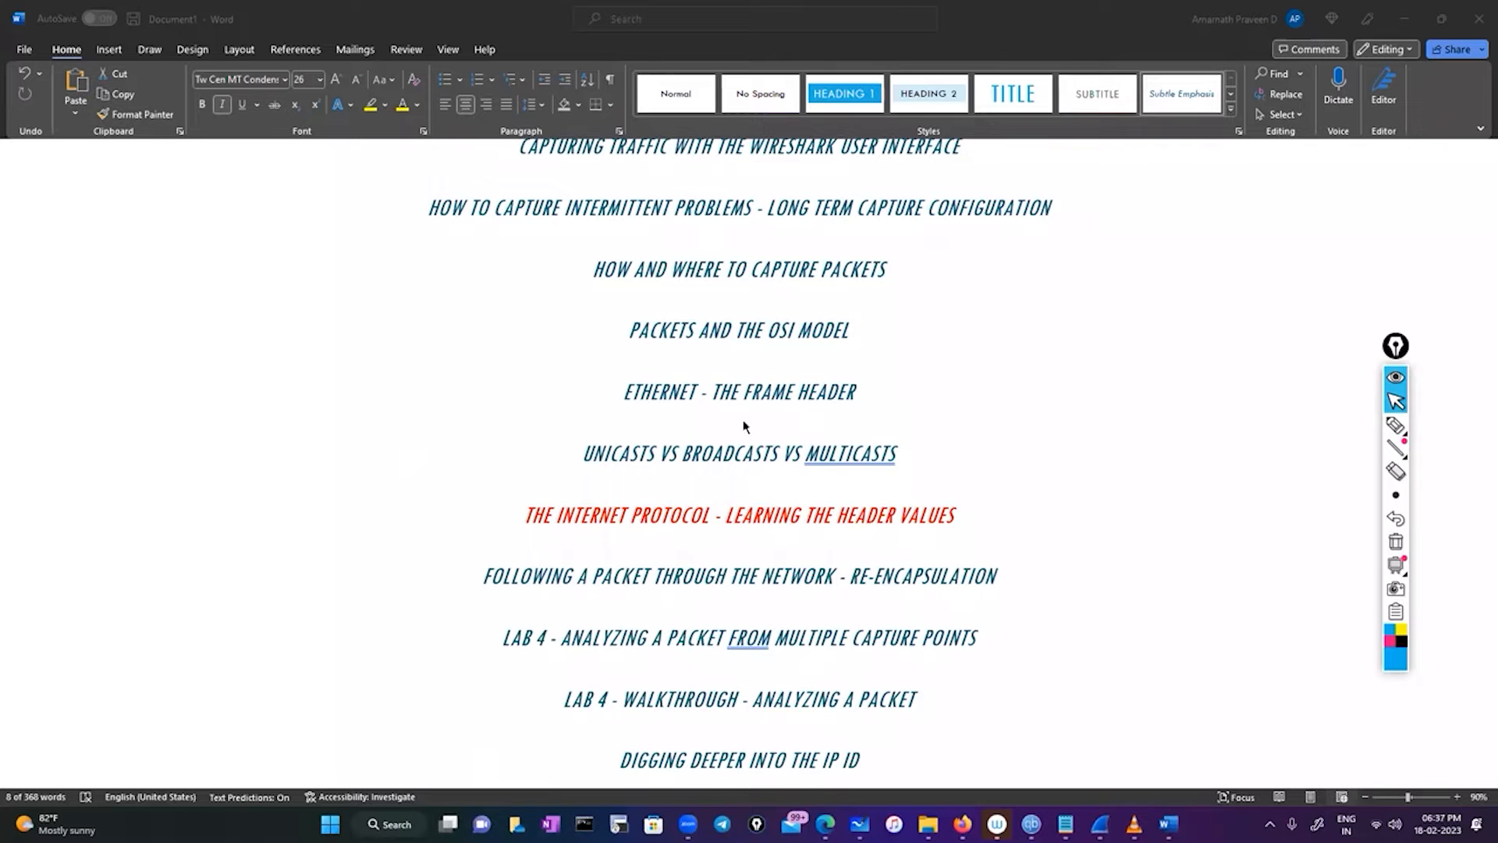
scroll(745, 426, "down", 1)
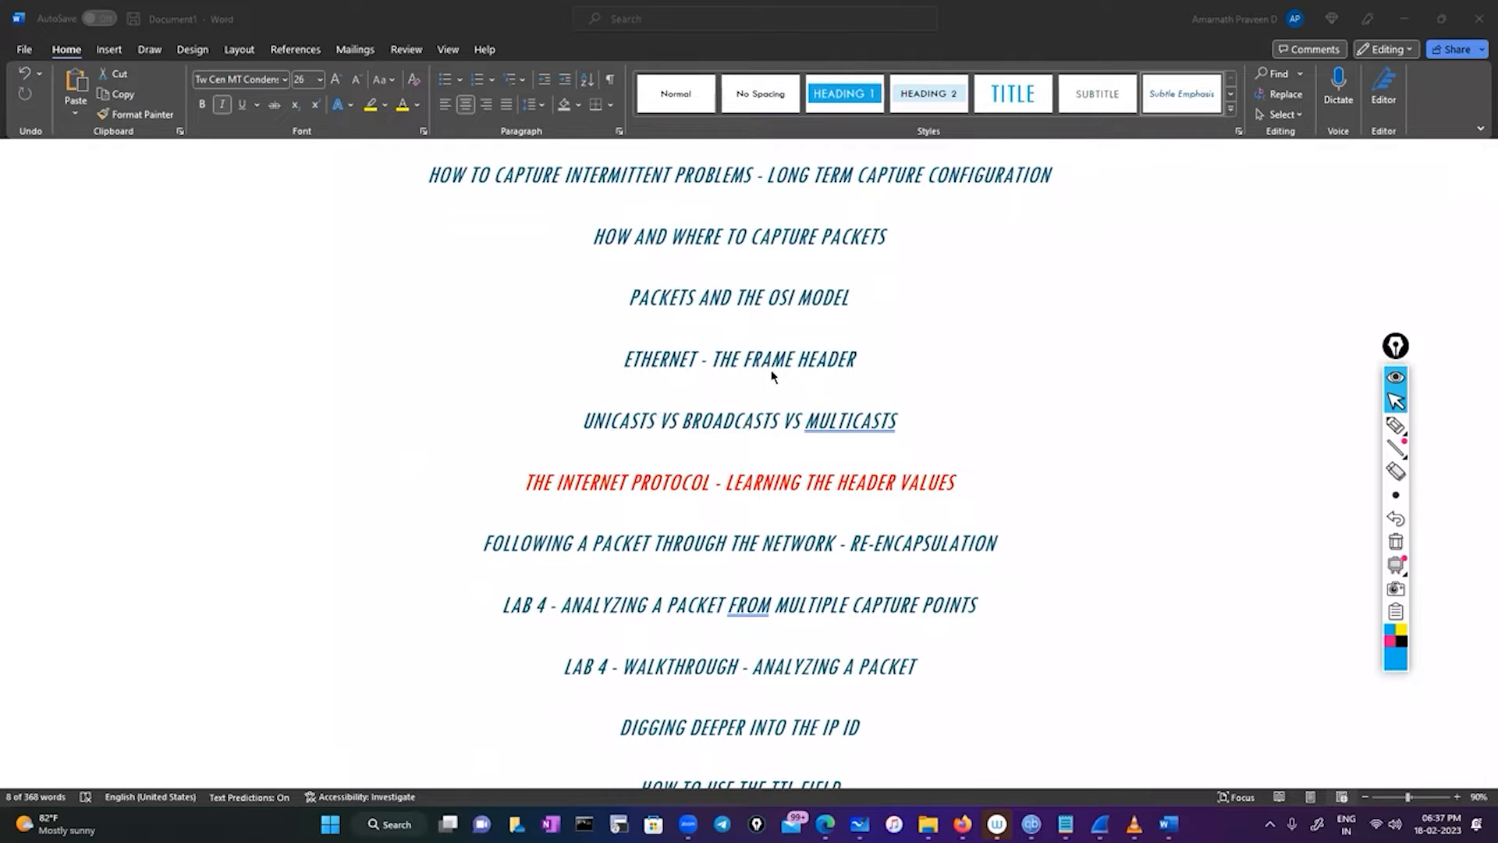
scroll(559, 439, "down", 1)
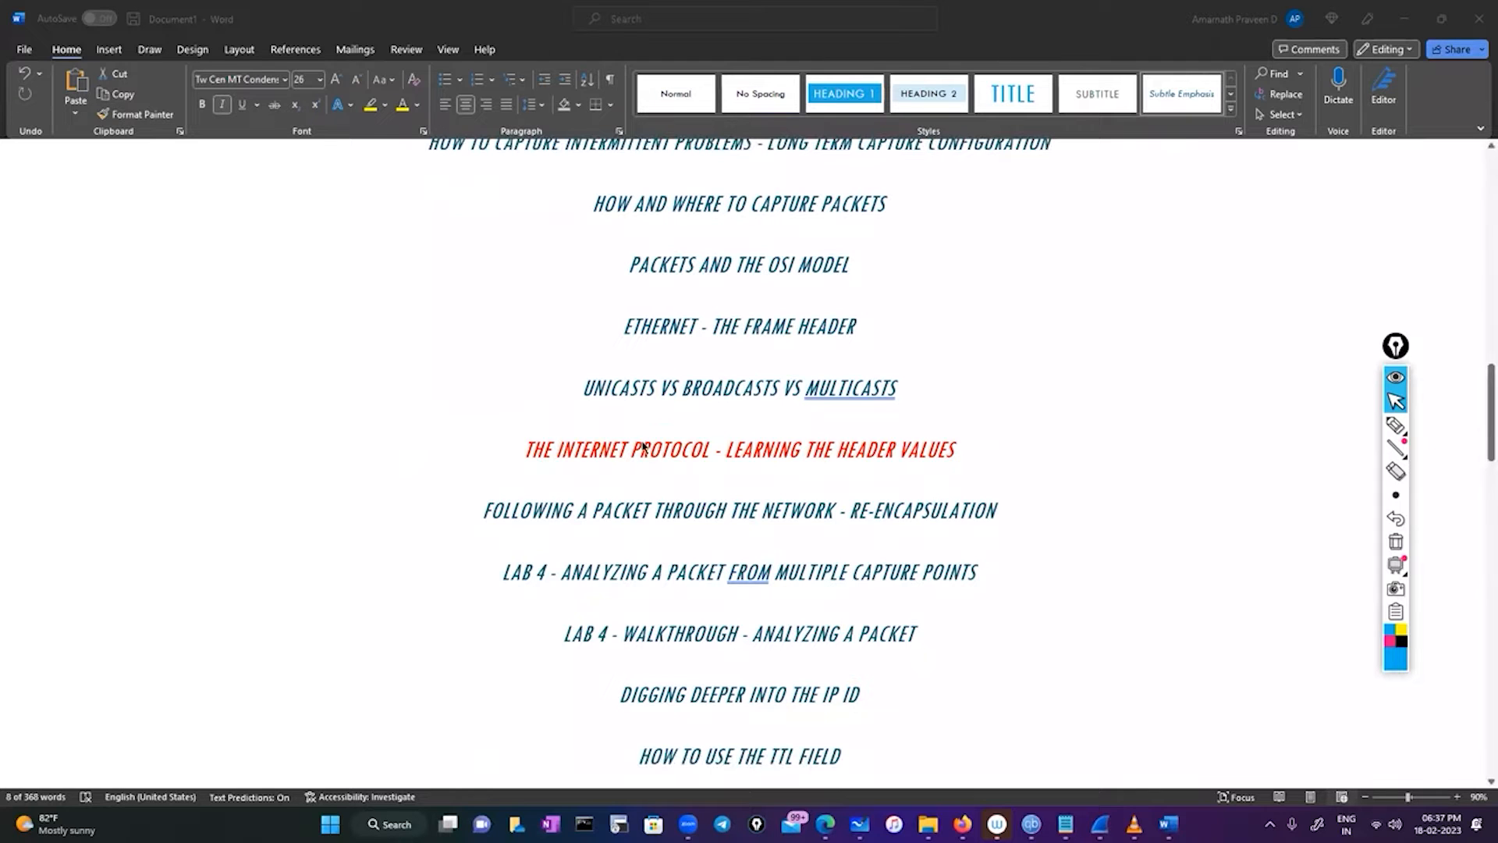
scroll(640, 445, "down", 4)
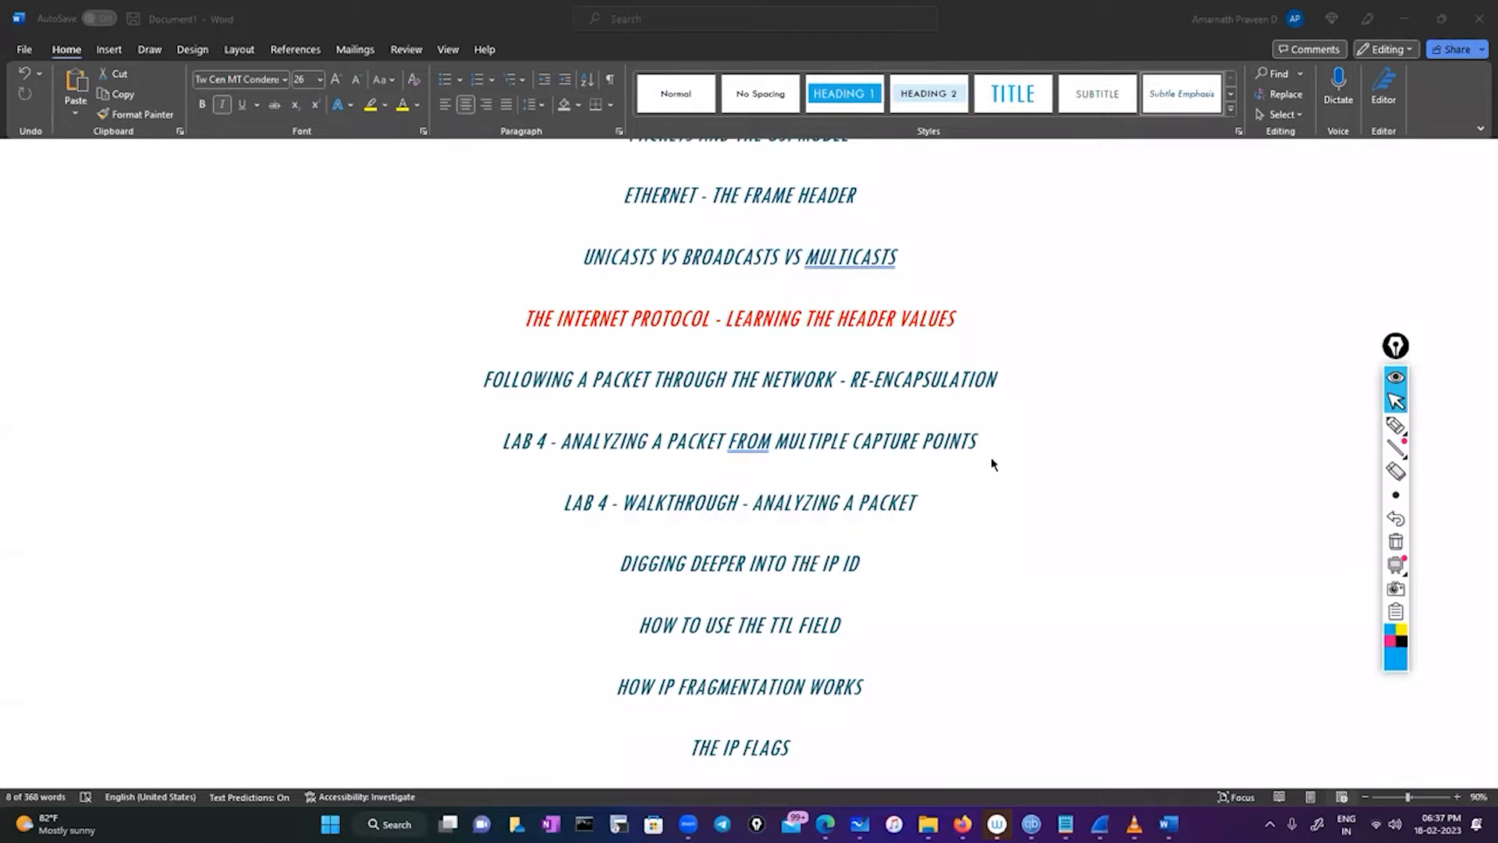
scroll(905, 472, "down", 1)
scroll(859, 589, "down", 1)
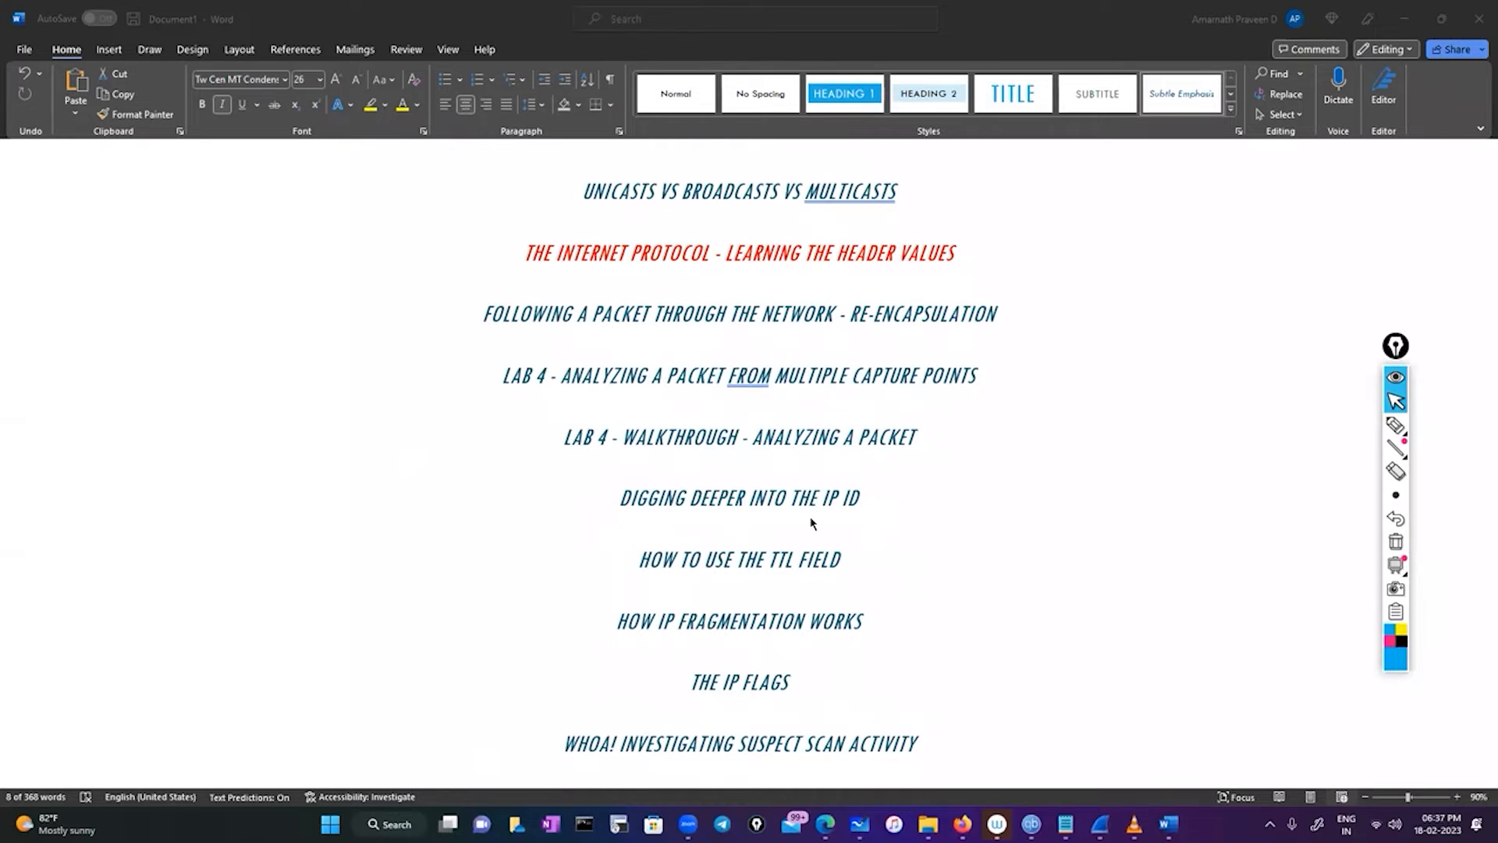
Step: Review the outline's IP topics from the IP ID and TTL field through IPv6, GeoIP and the Lab 5 walkthrough
scroll(812, 523, "down", 1)
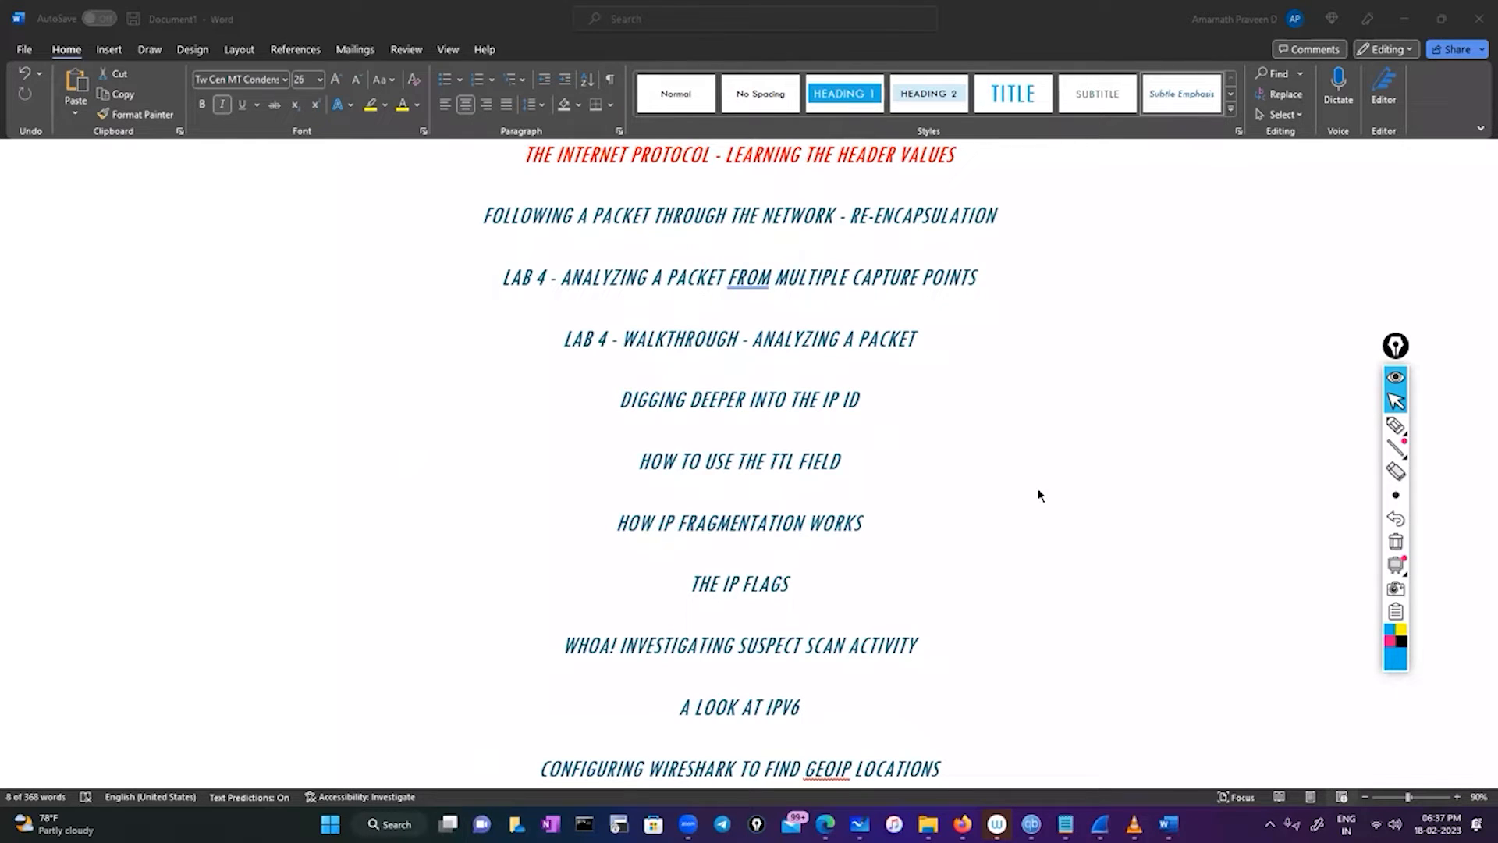
scroll(796, 514, "down", 2)
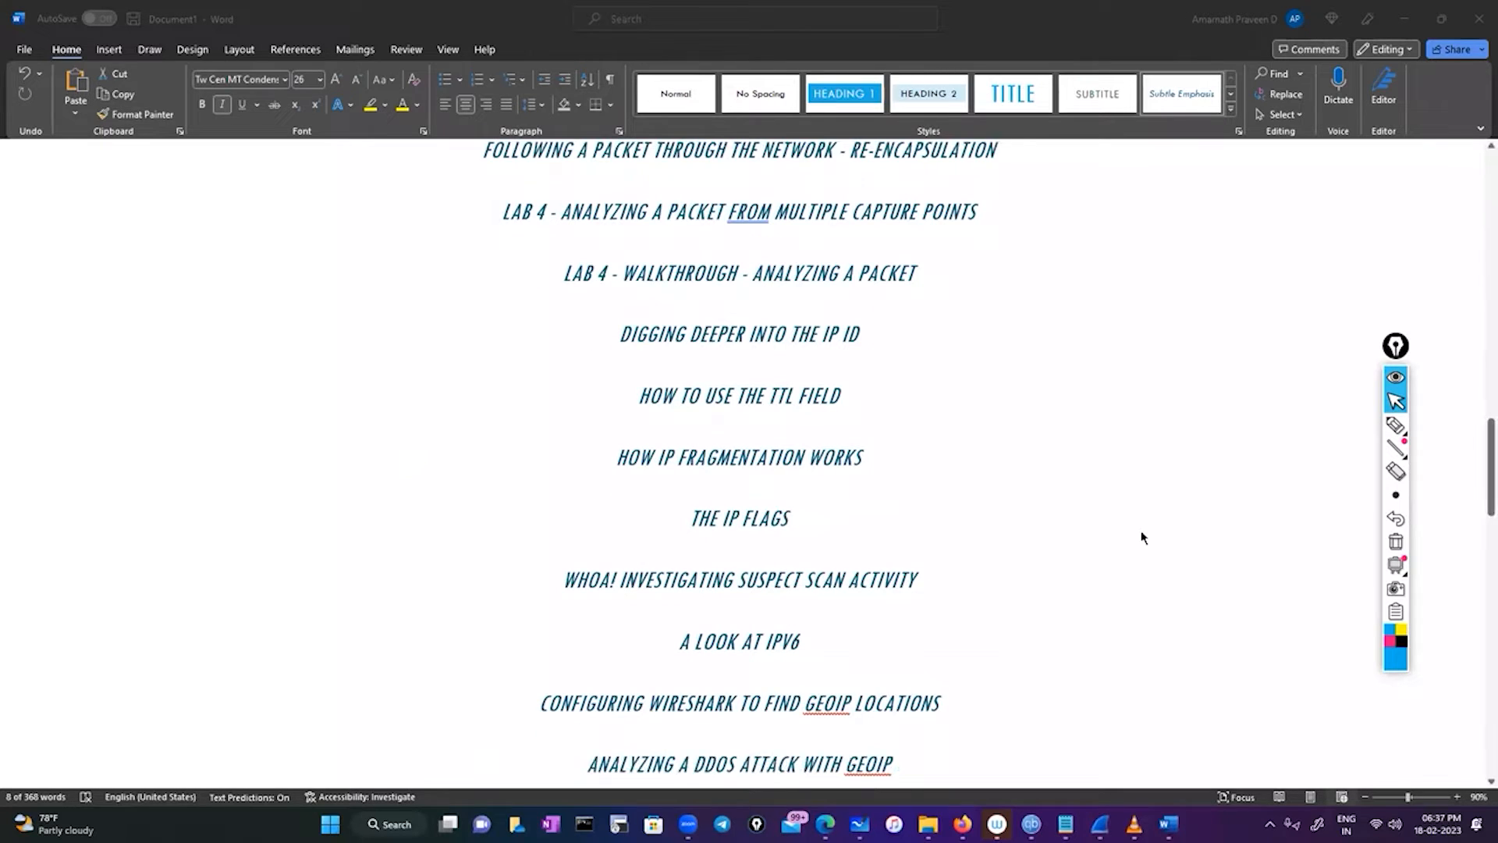
scroll(1023, 541, "down", 2)
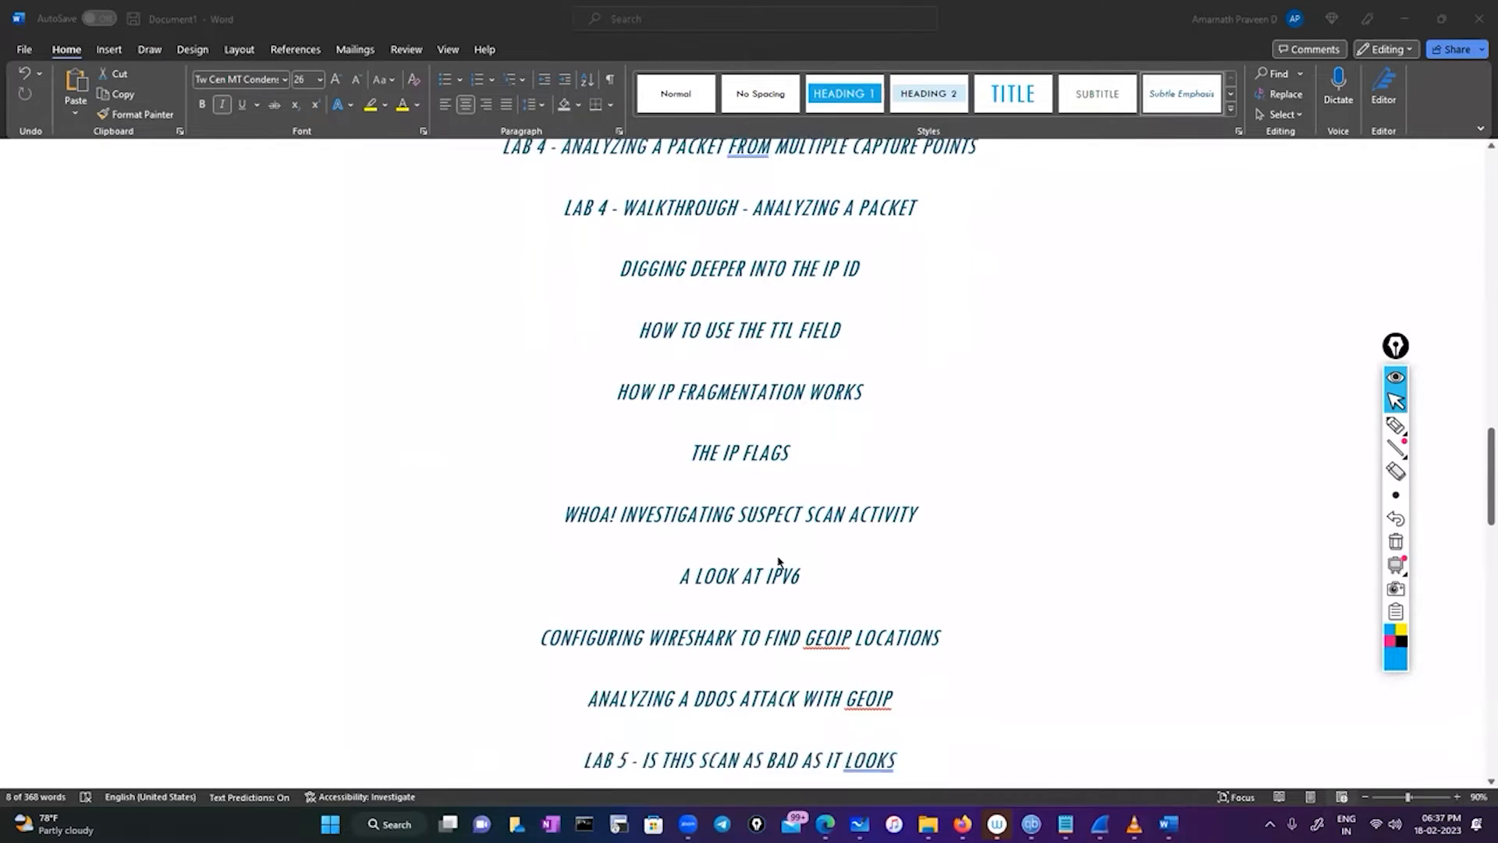
scroll(934, 528, "down", 5)
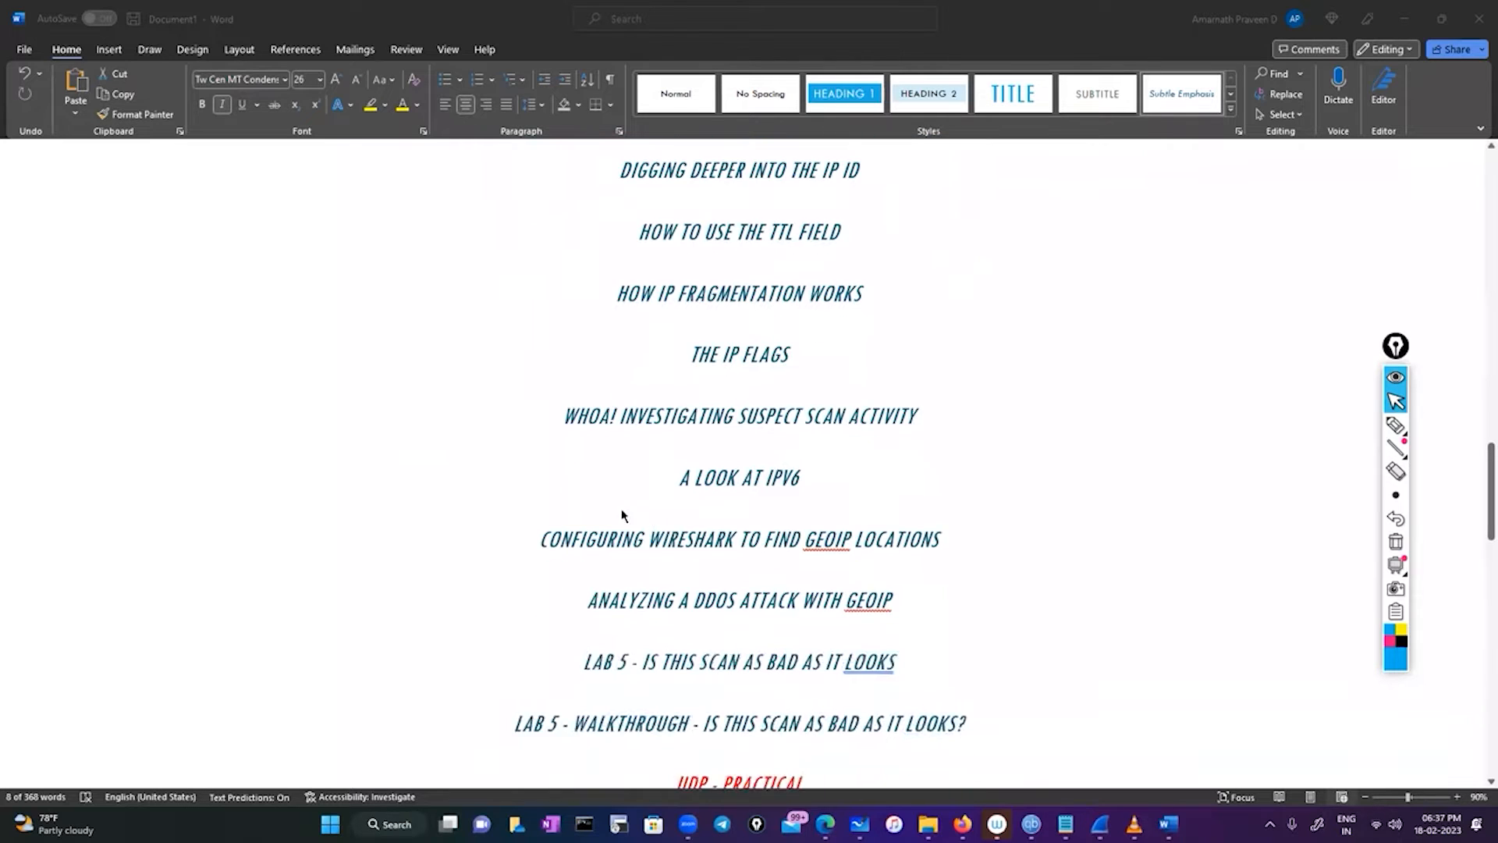
scroll(820, 530, "down", 2)
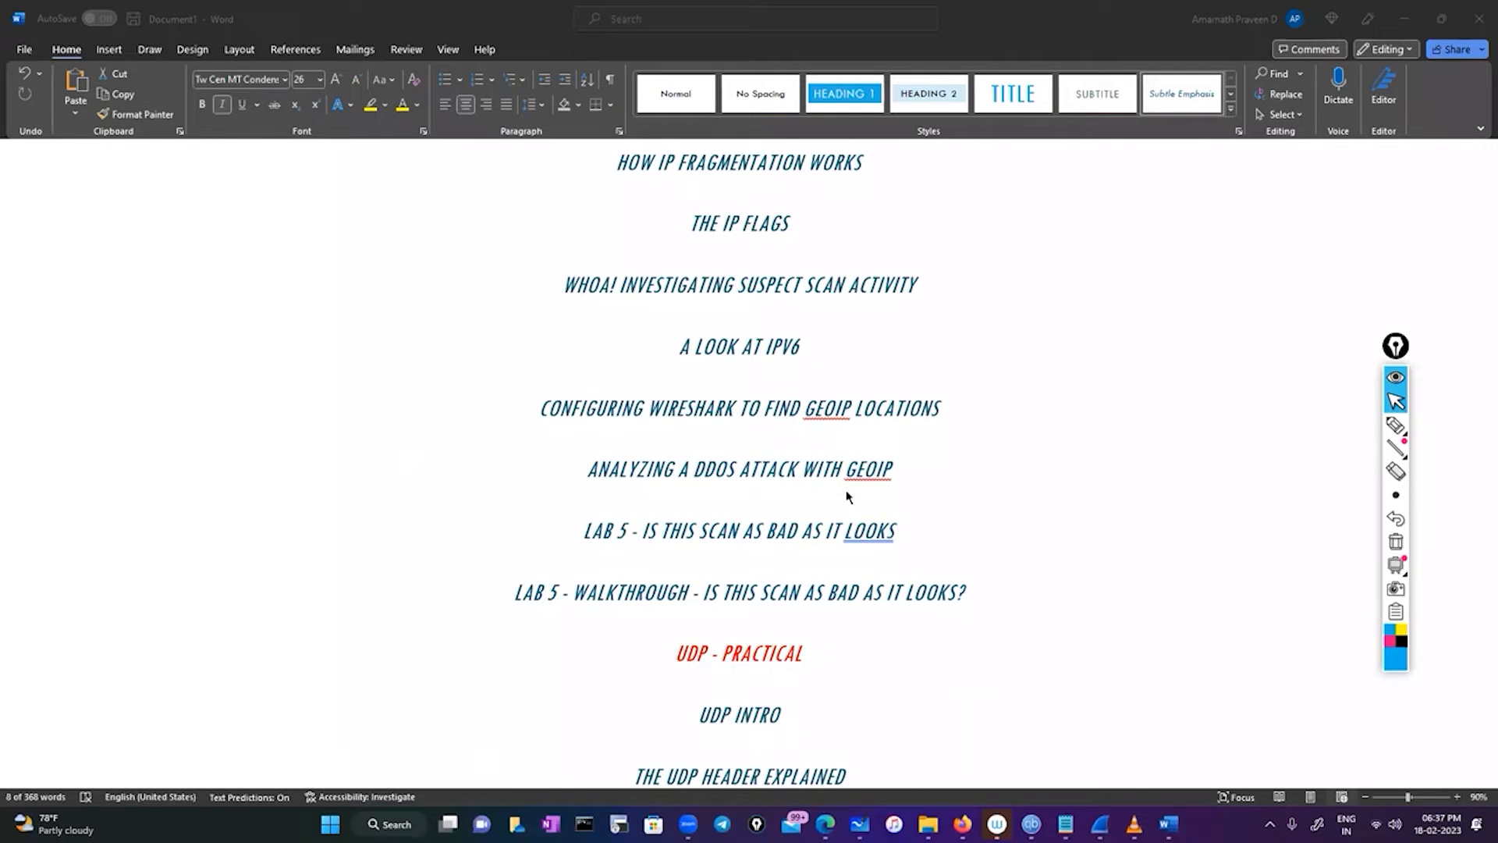
scroll(847, 496, "down", 3)
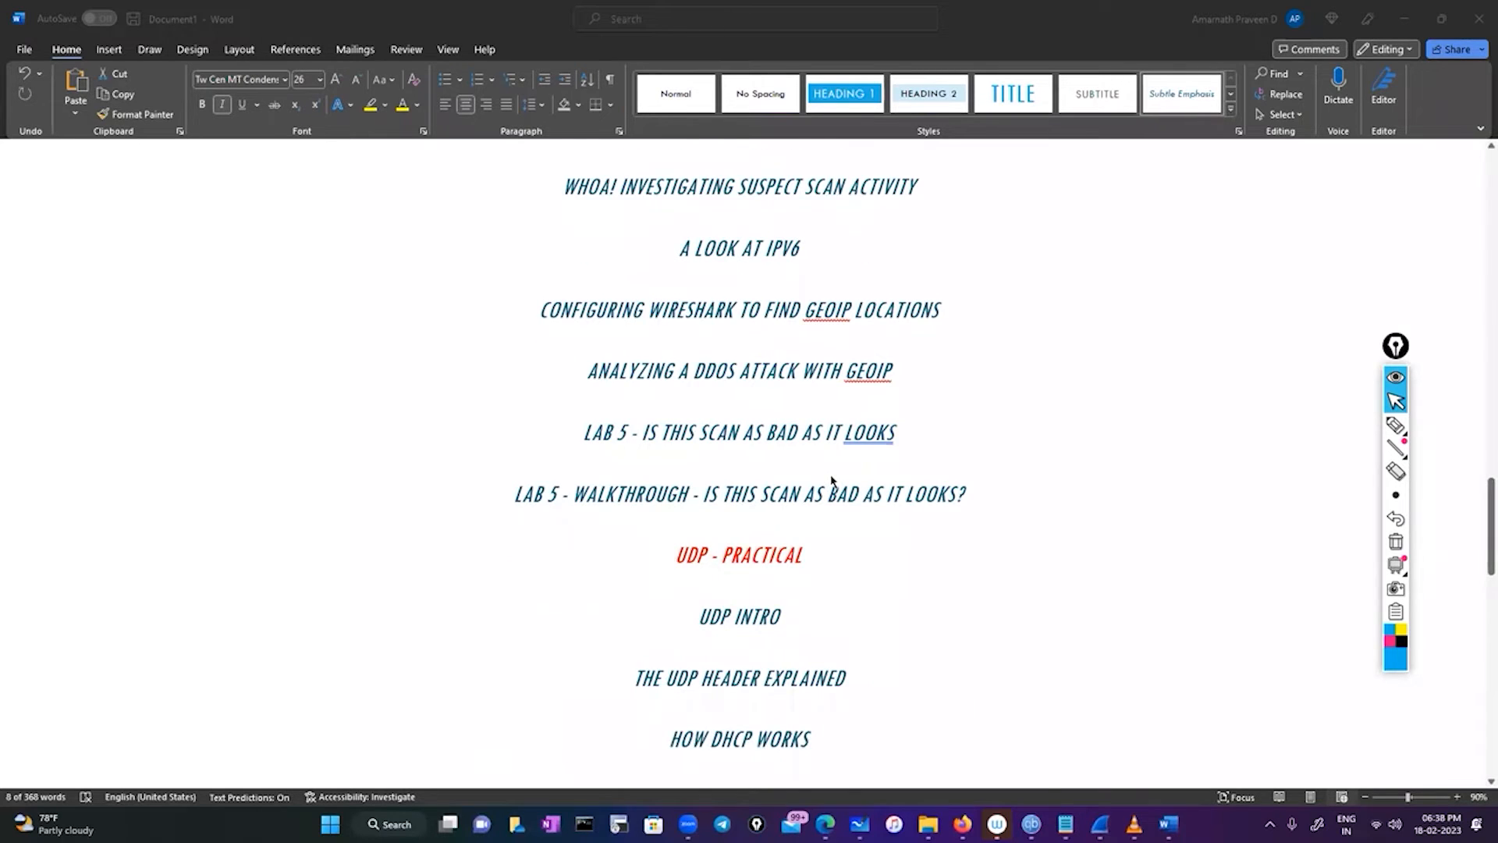
Step: Review the "UDP - Practical" section of the outline, covering the UDP header, DHCP, DNS, VoIP and video streams
scroll(832, 479, "down", 5)
scroll(885, 530, "down", 2)
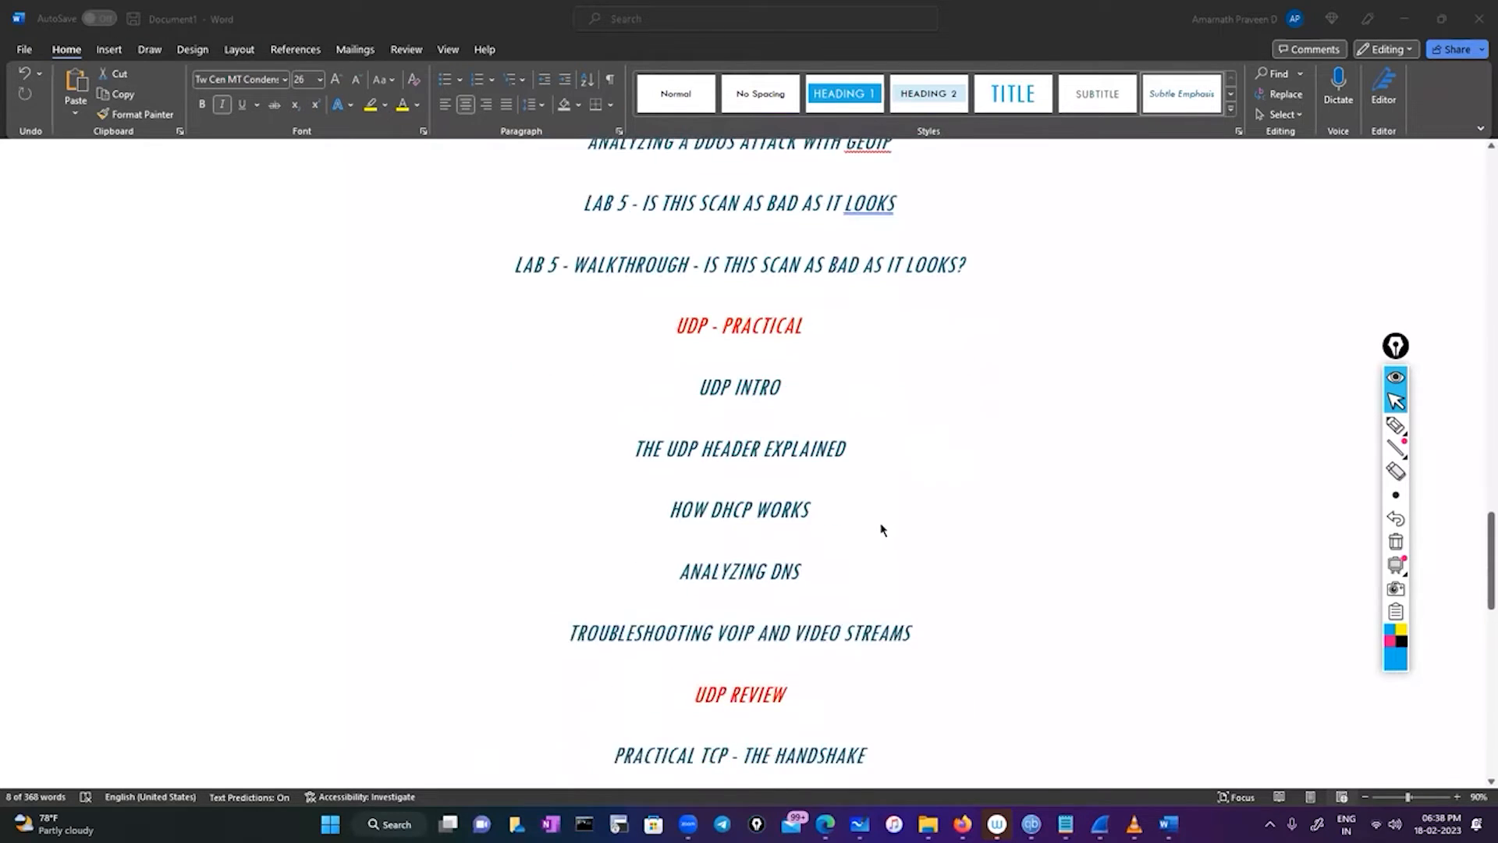
scroll(881, 530, "down", 3)
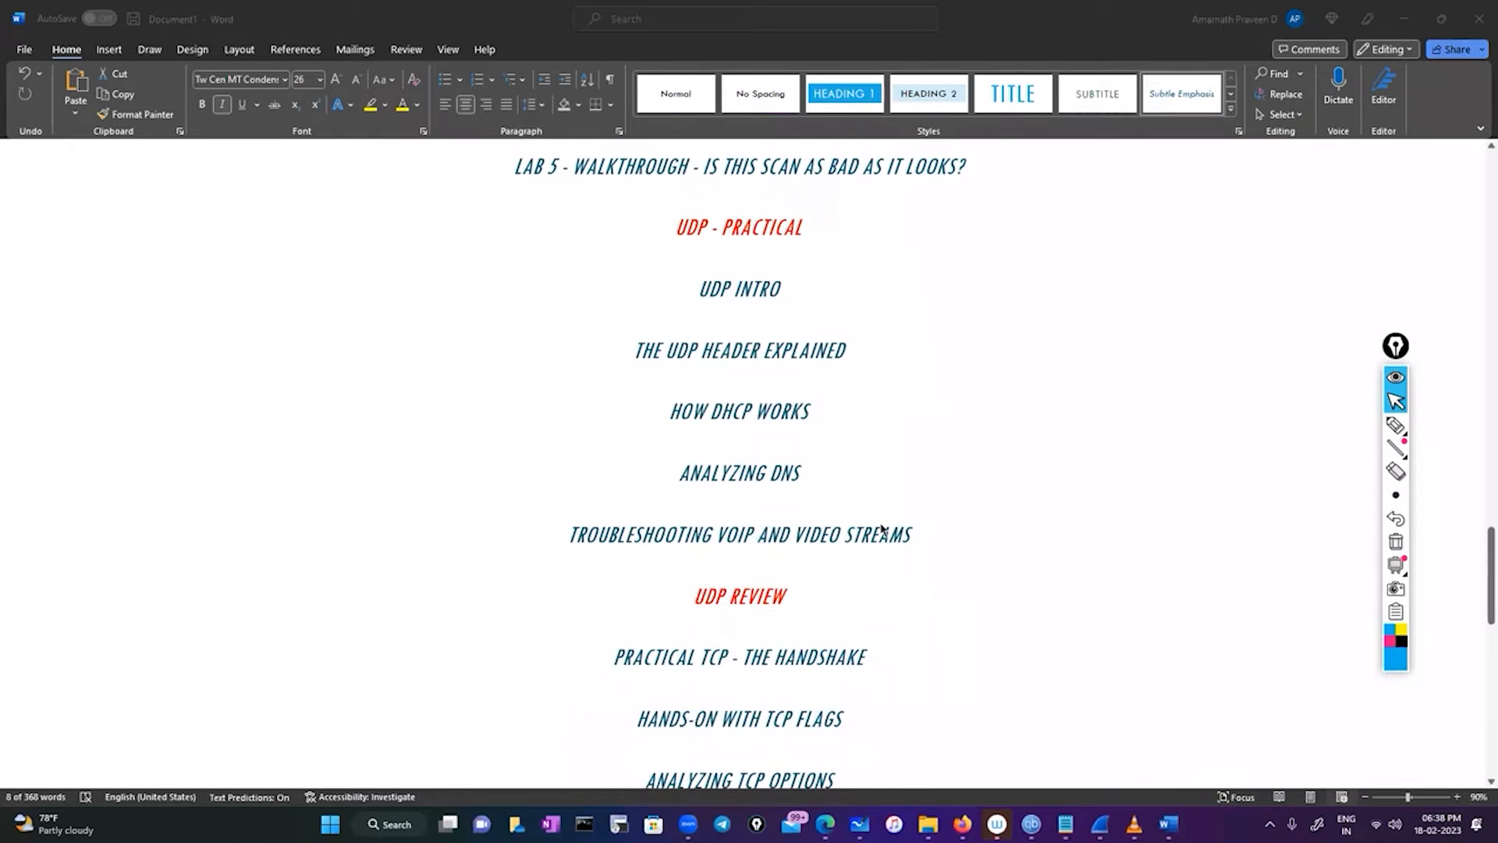
scroll(696, 540, "up", 1)
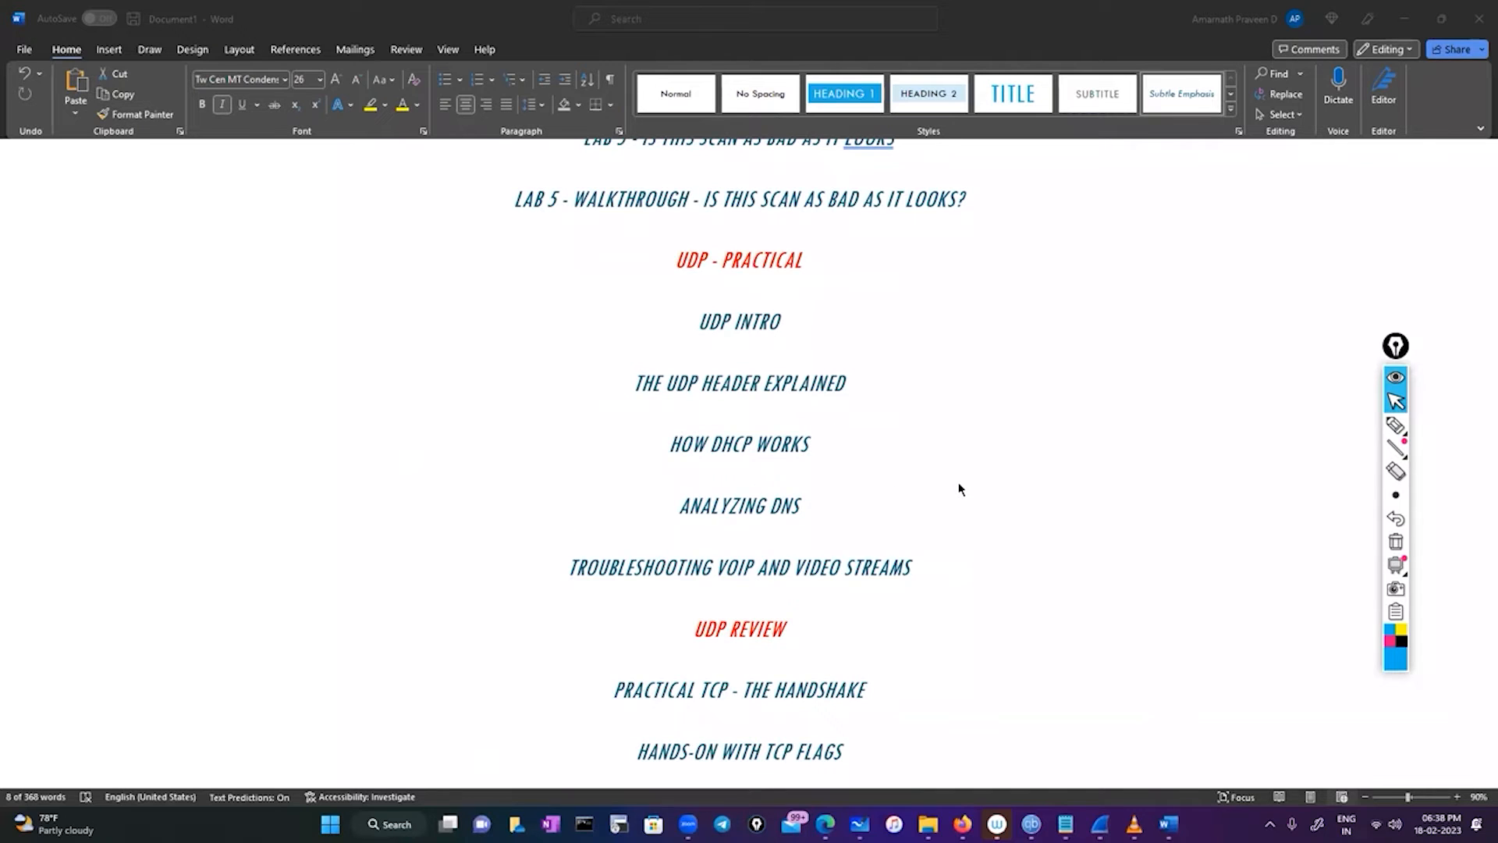
scroll(958, 489, "down", 1)
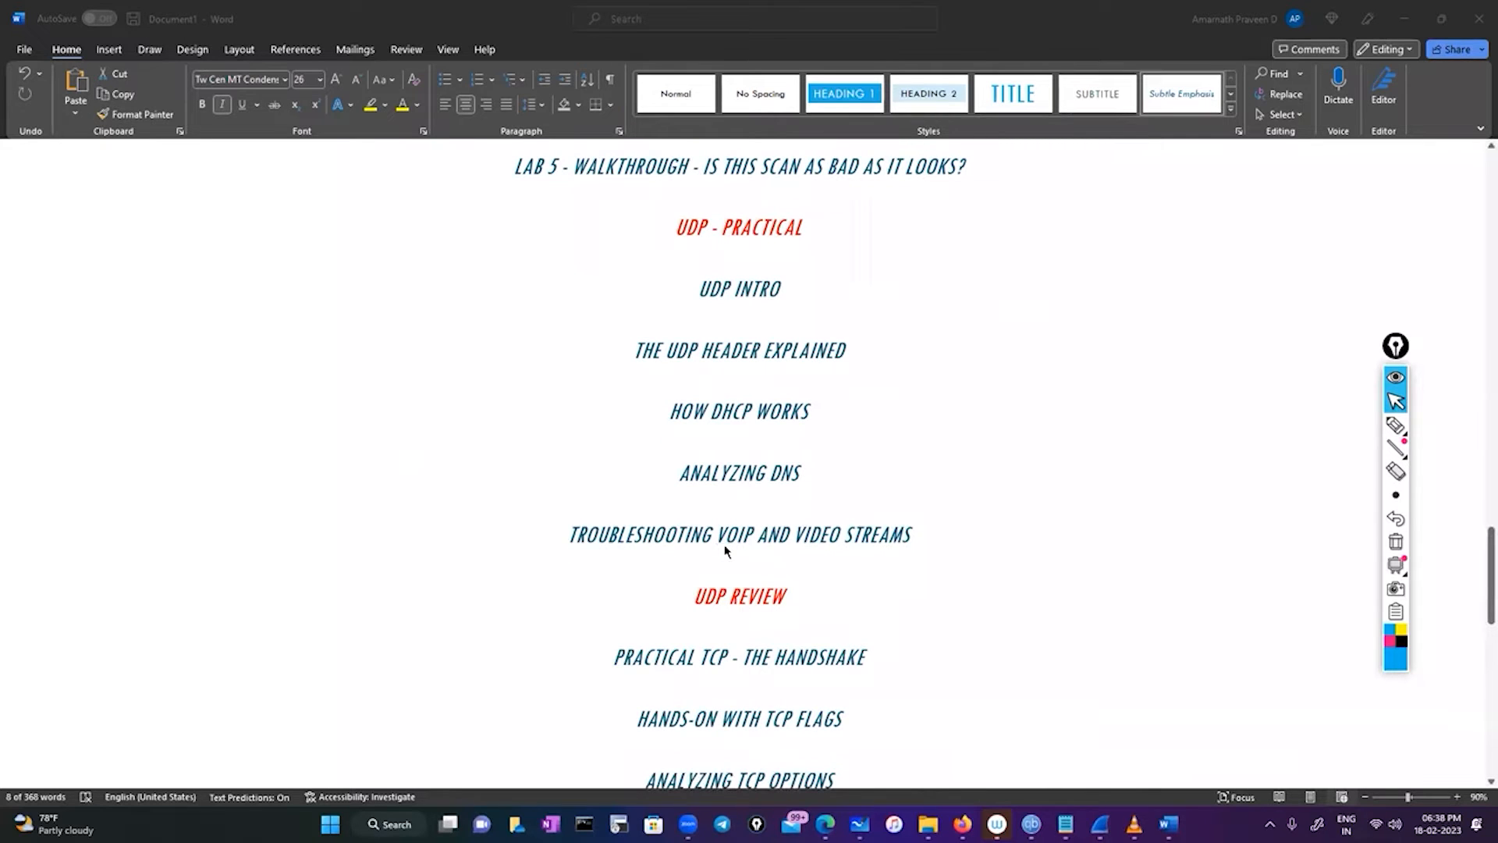
scroll(724, 550, "down", 3)
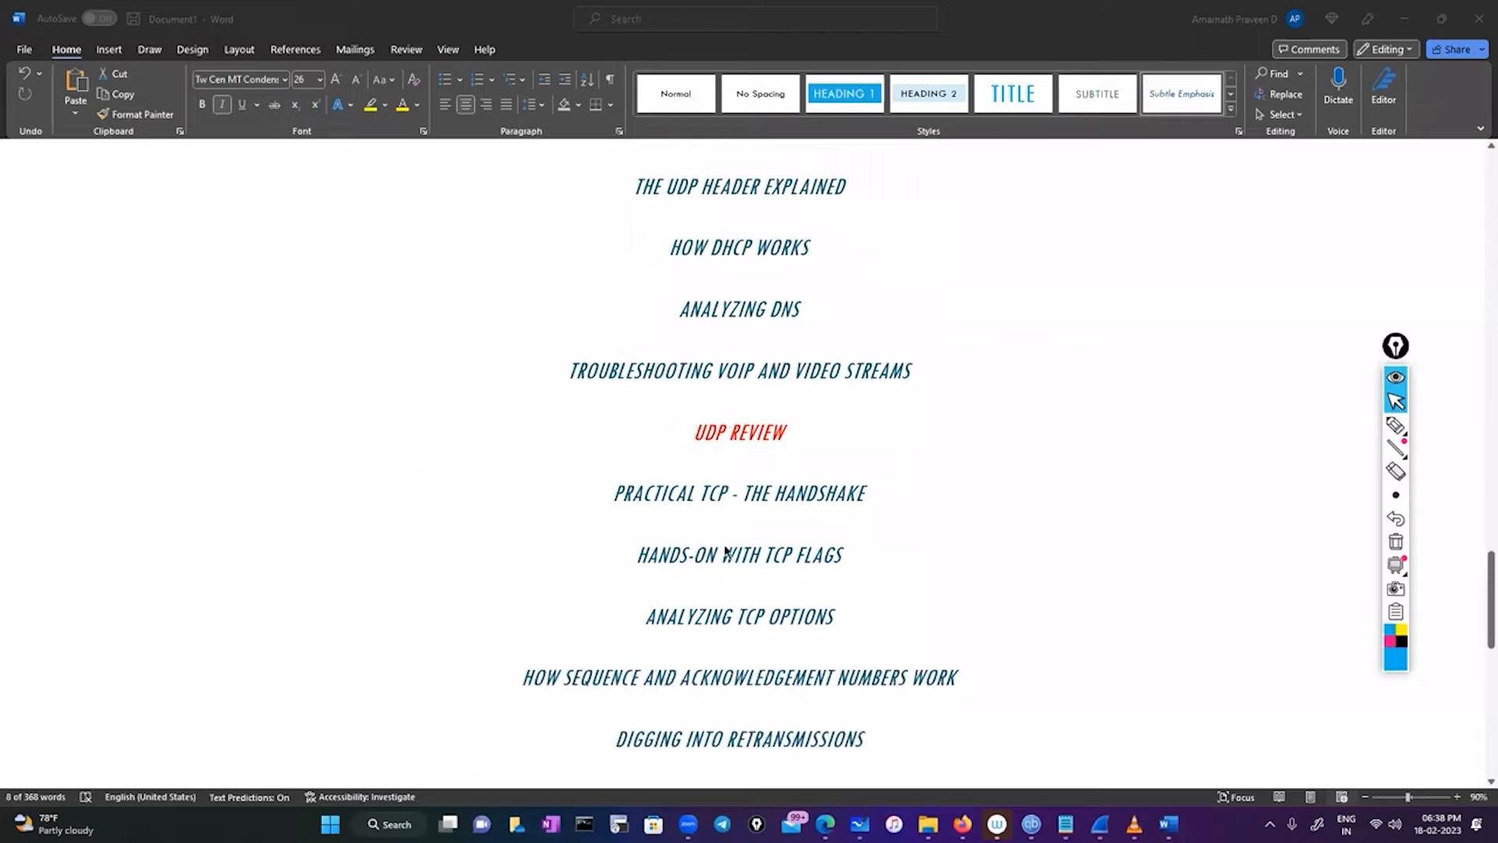
Step: Review the outline's TCP topics from the handshake and flags through retransmissions, FINs vs resets and Lab 6
scroll(566, 604, "down", 2)
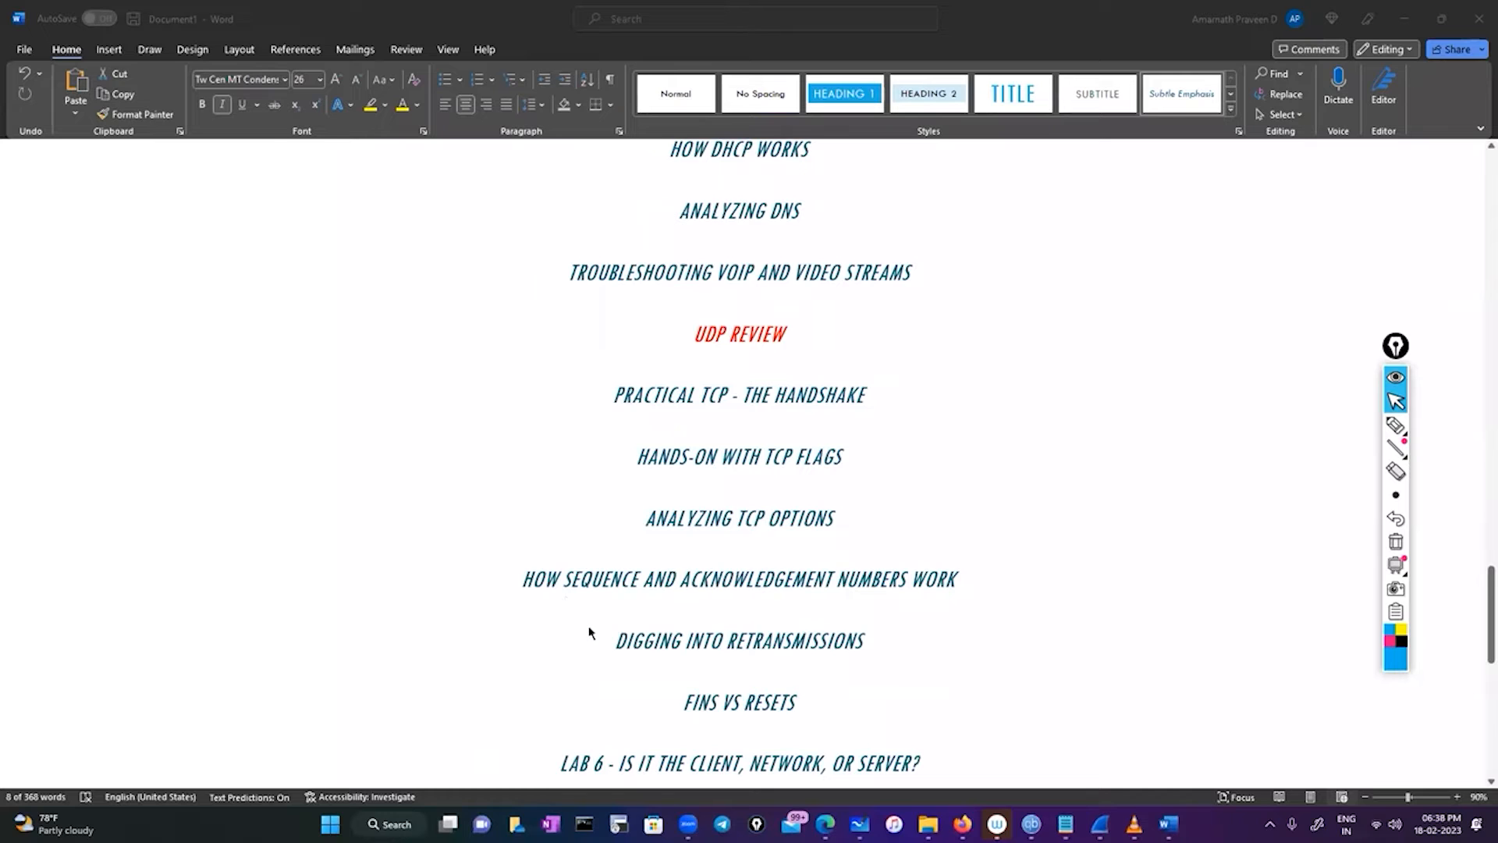
scroll(590, 632, "down", 1)
scroll(576, 616, "down", 1)
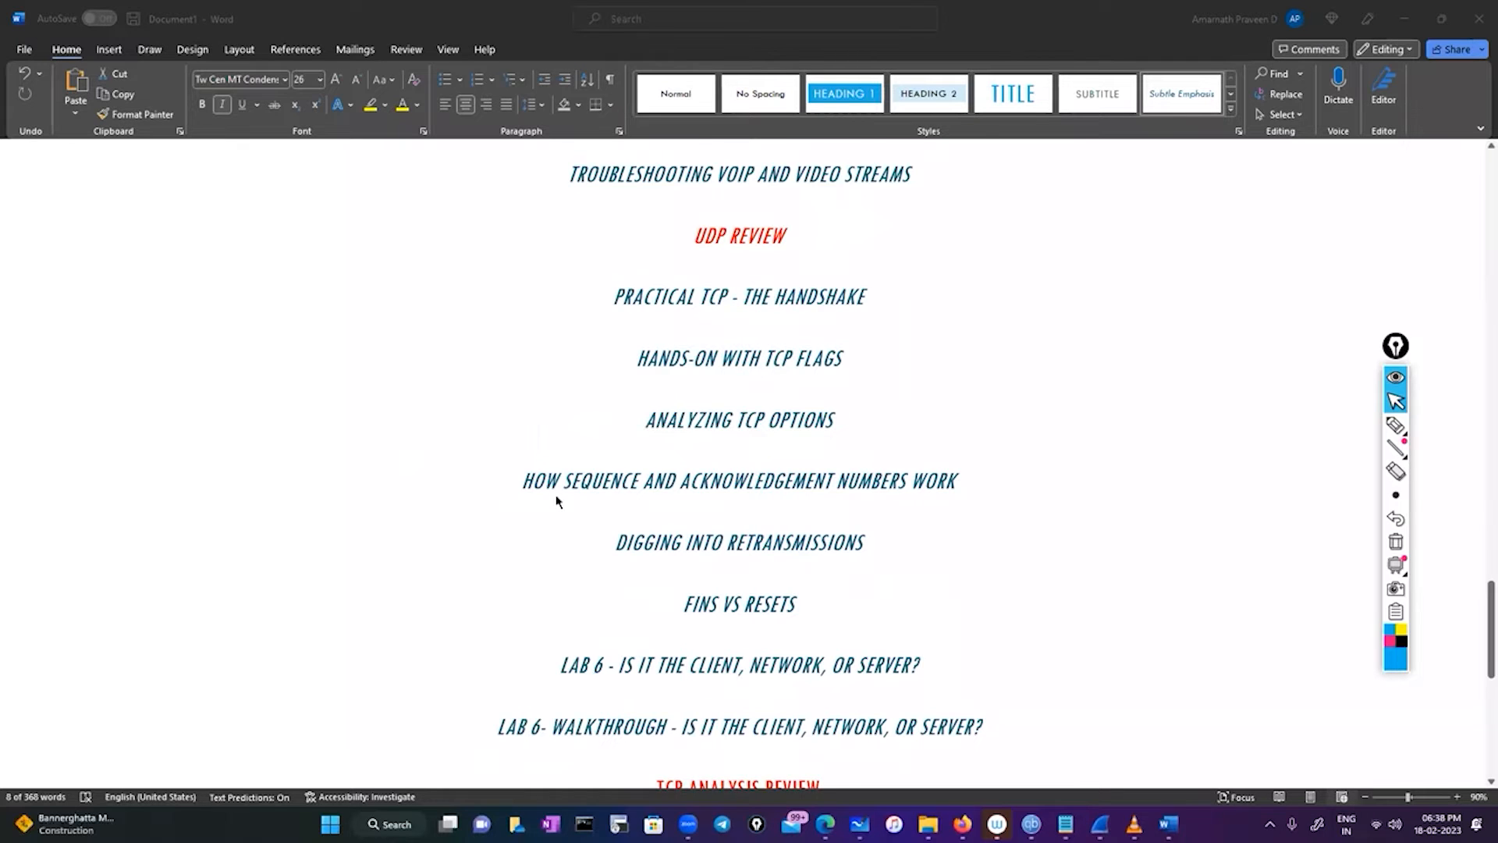
scroll(557, 500, "down", 1)
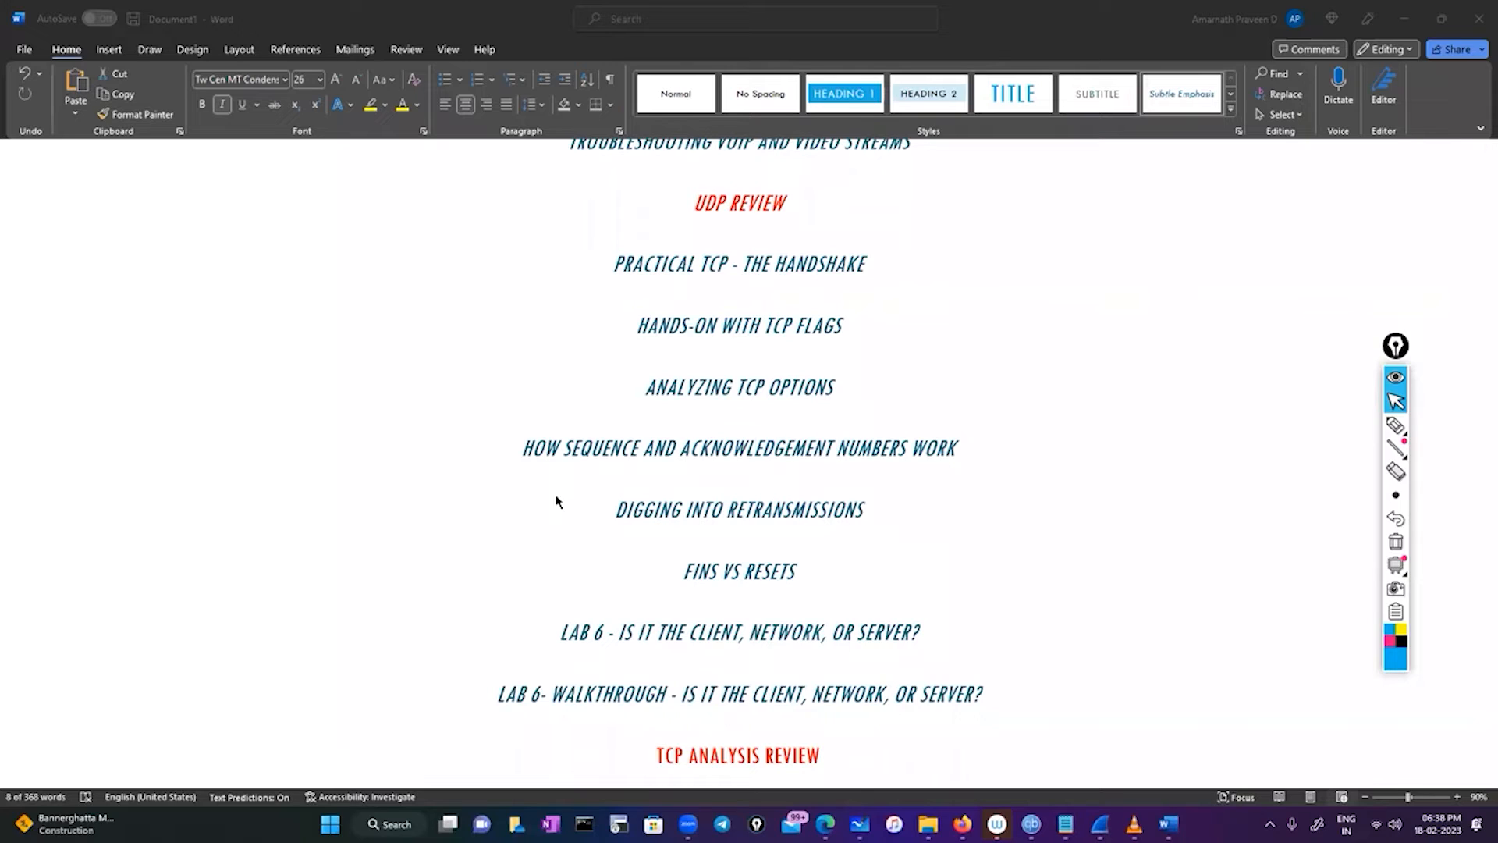
scroll(561, 508, "down", 1)
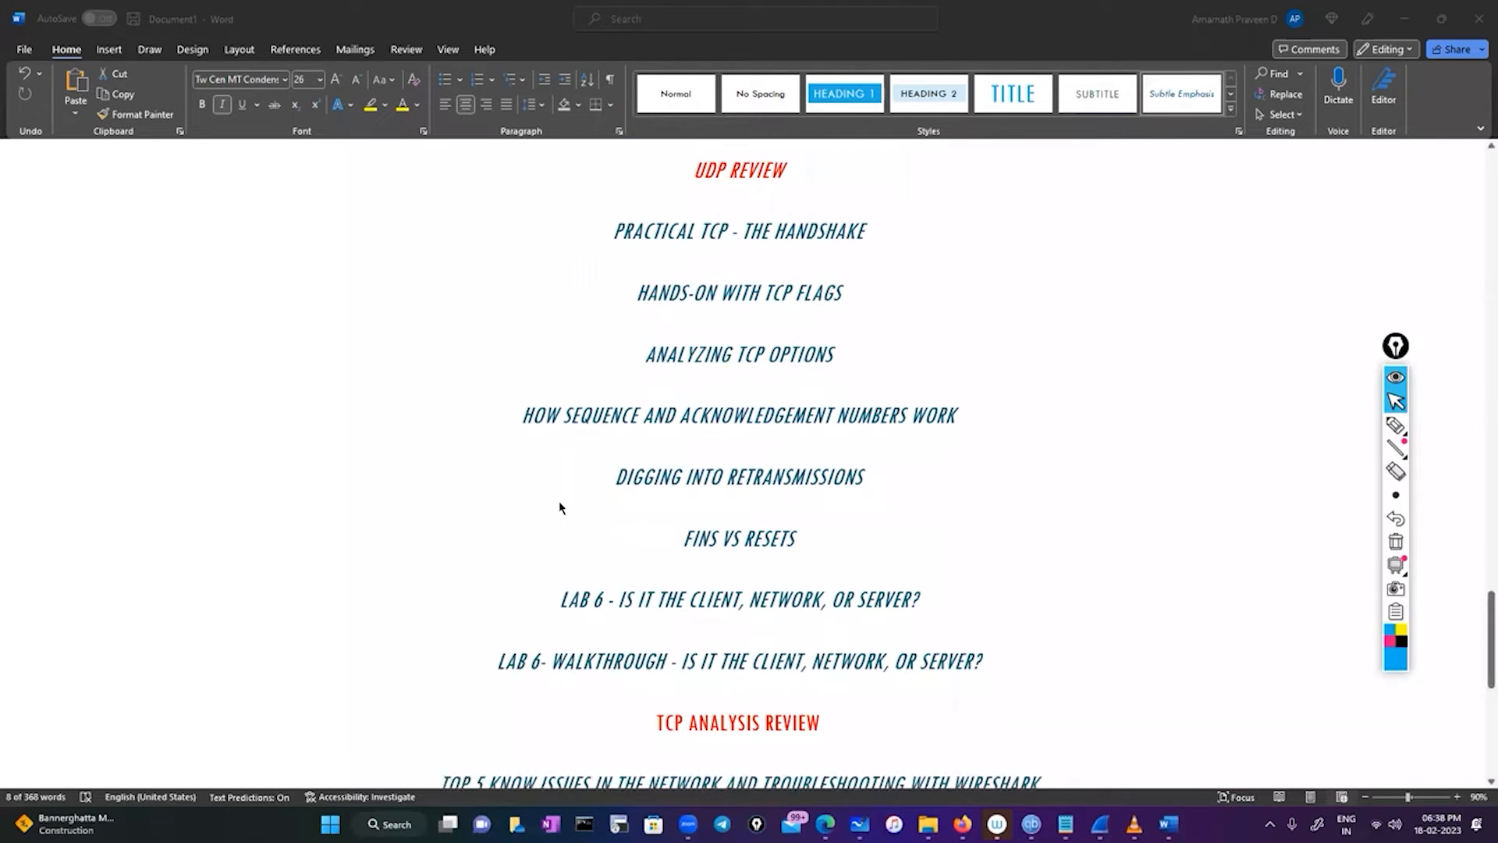
scroll(560, 508, "down", 2)
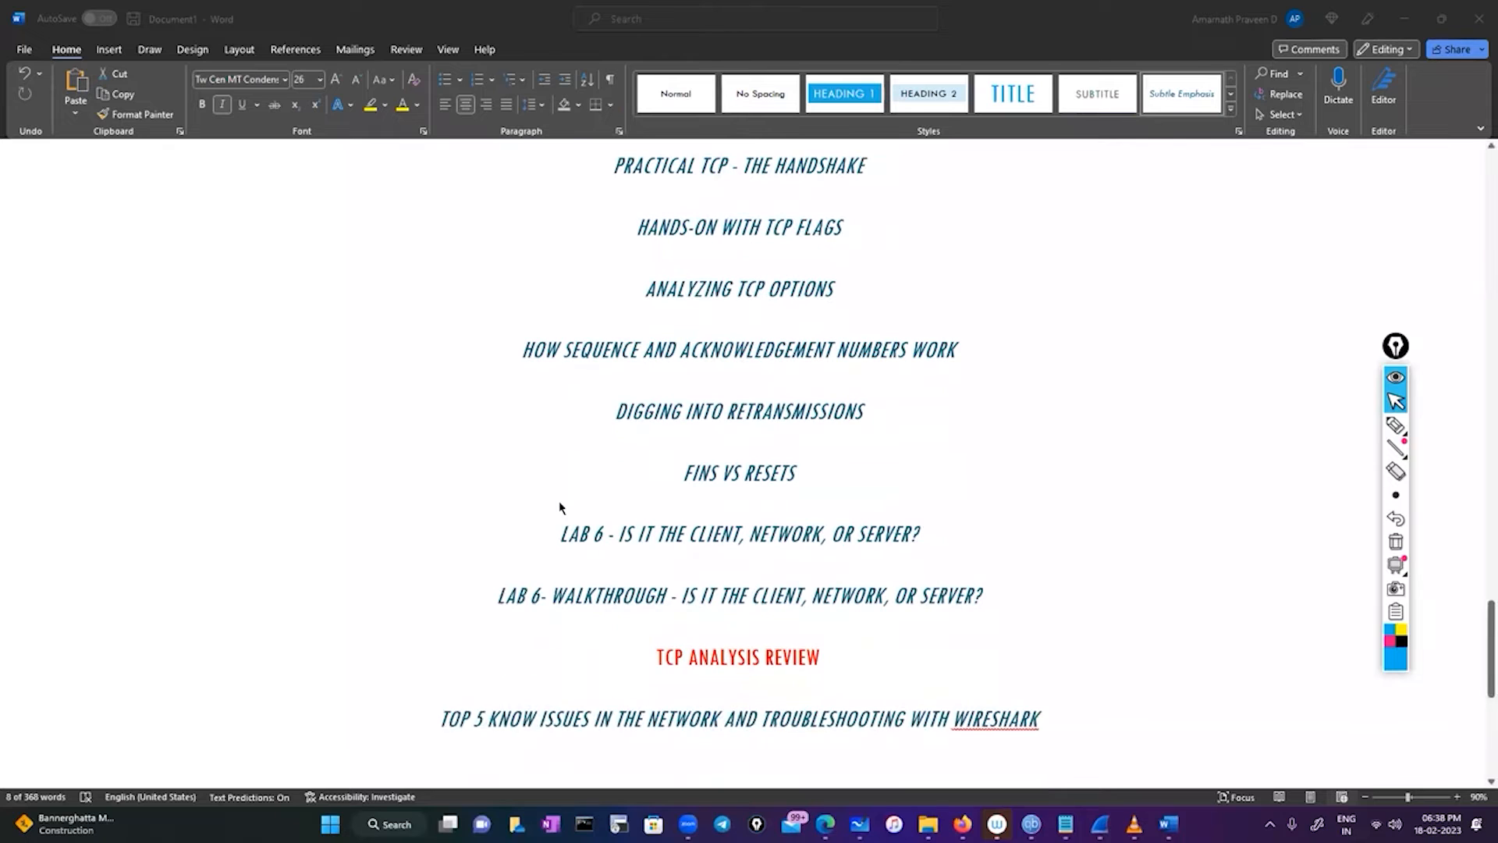
scroll(560, 508, "down", 1)
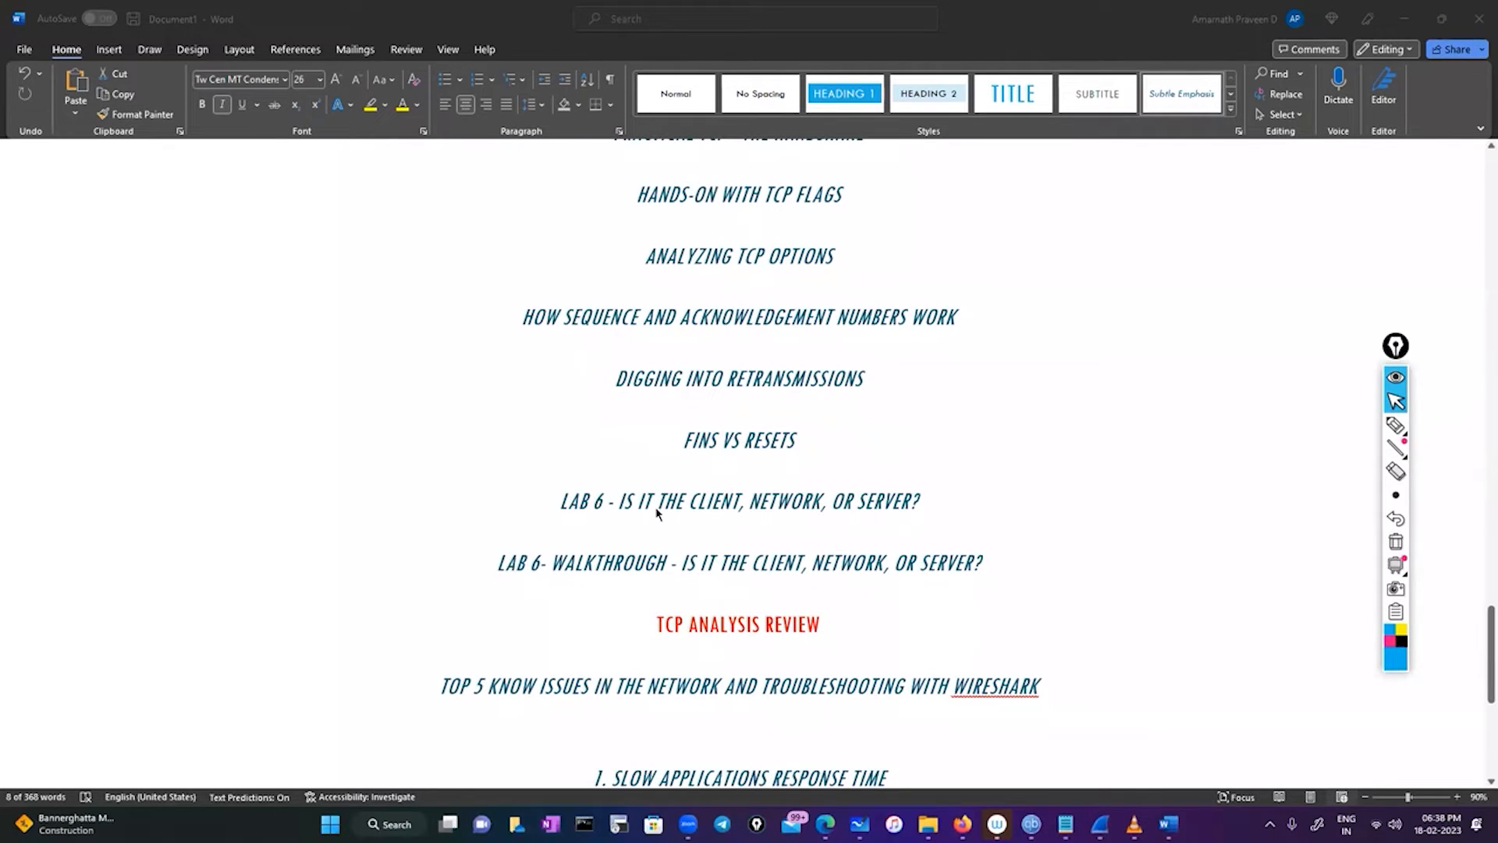
scroll(657, 511, "down", 1)
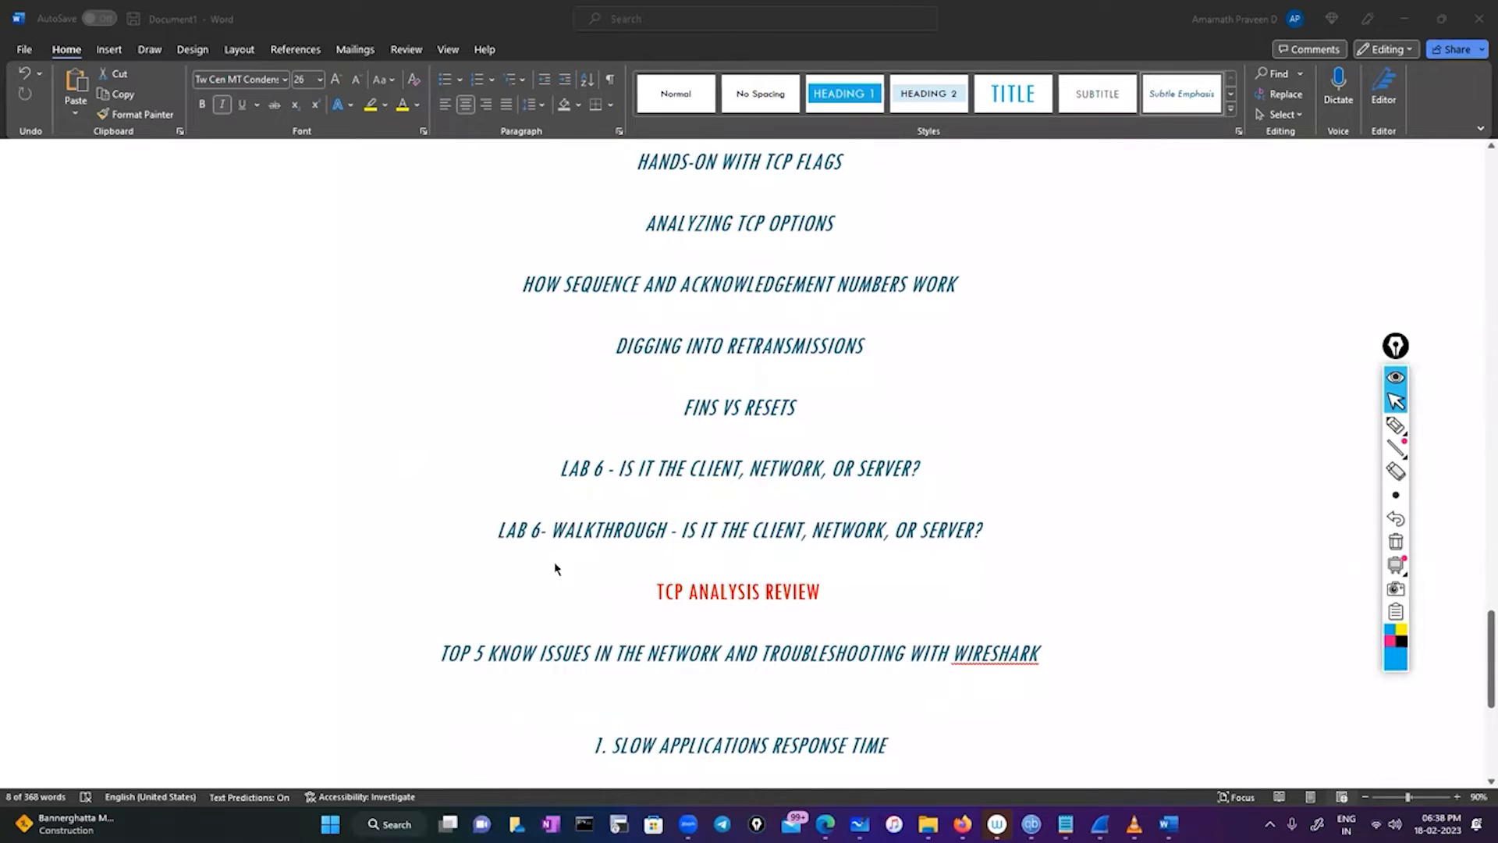
Step: Examine the list of top 5 network issues for Wireshark troubleshooting at the end of the outline
scroll(555, 567, "down", 5)
scroll(555, 564, "down", 2)
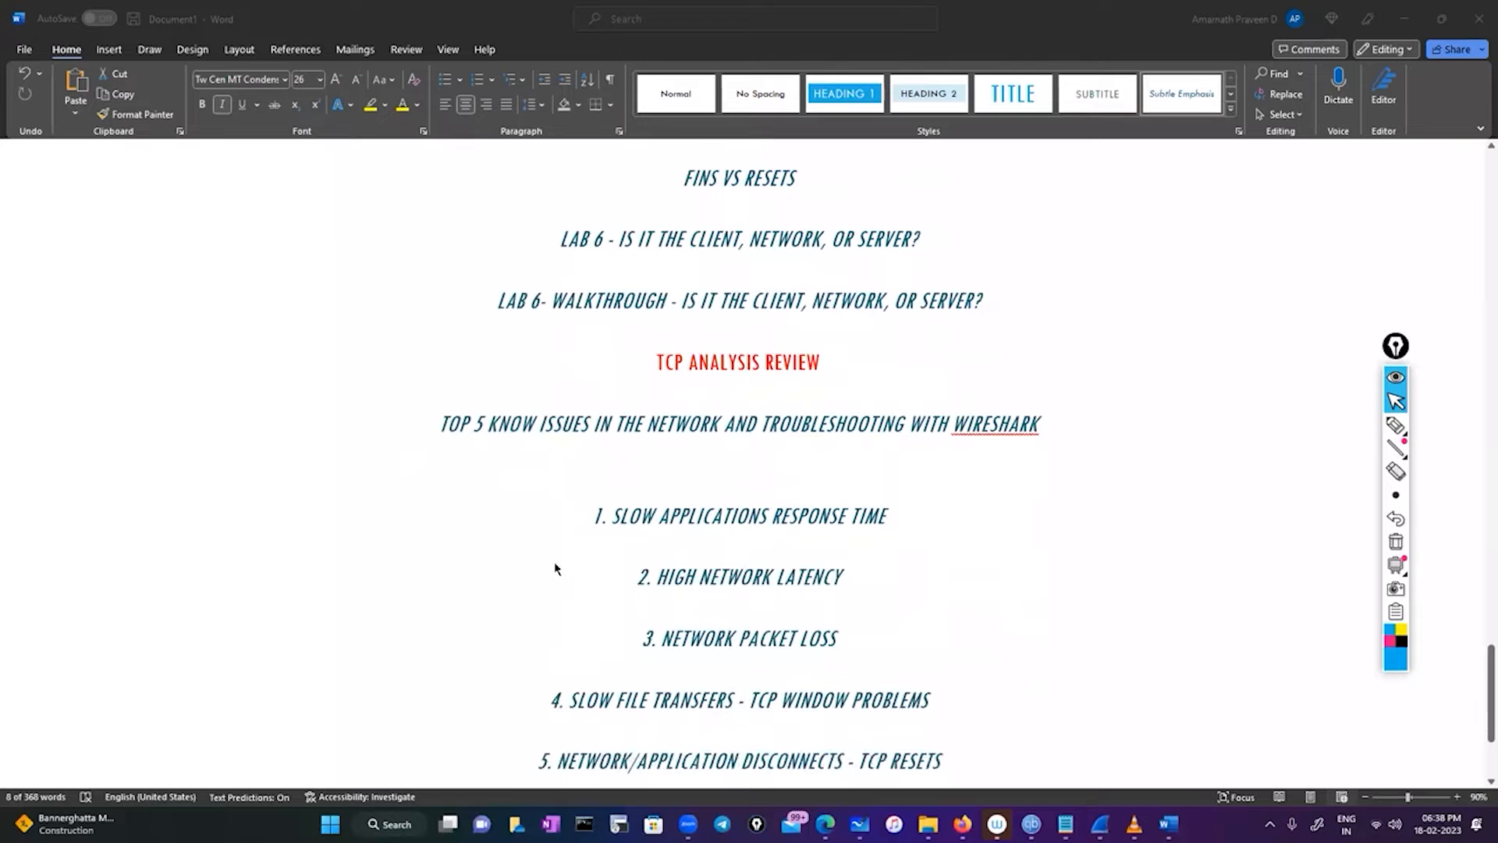
scroll(556, 567, "down", 2)
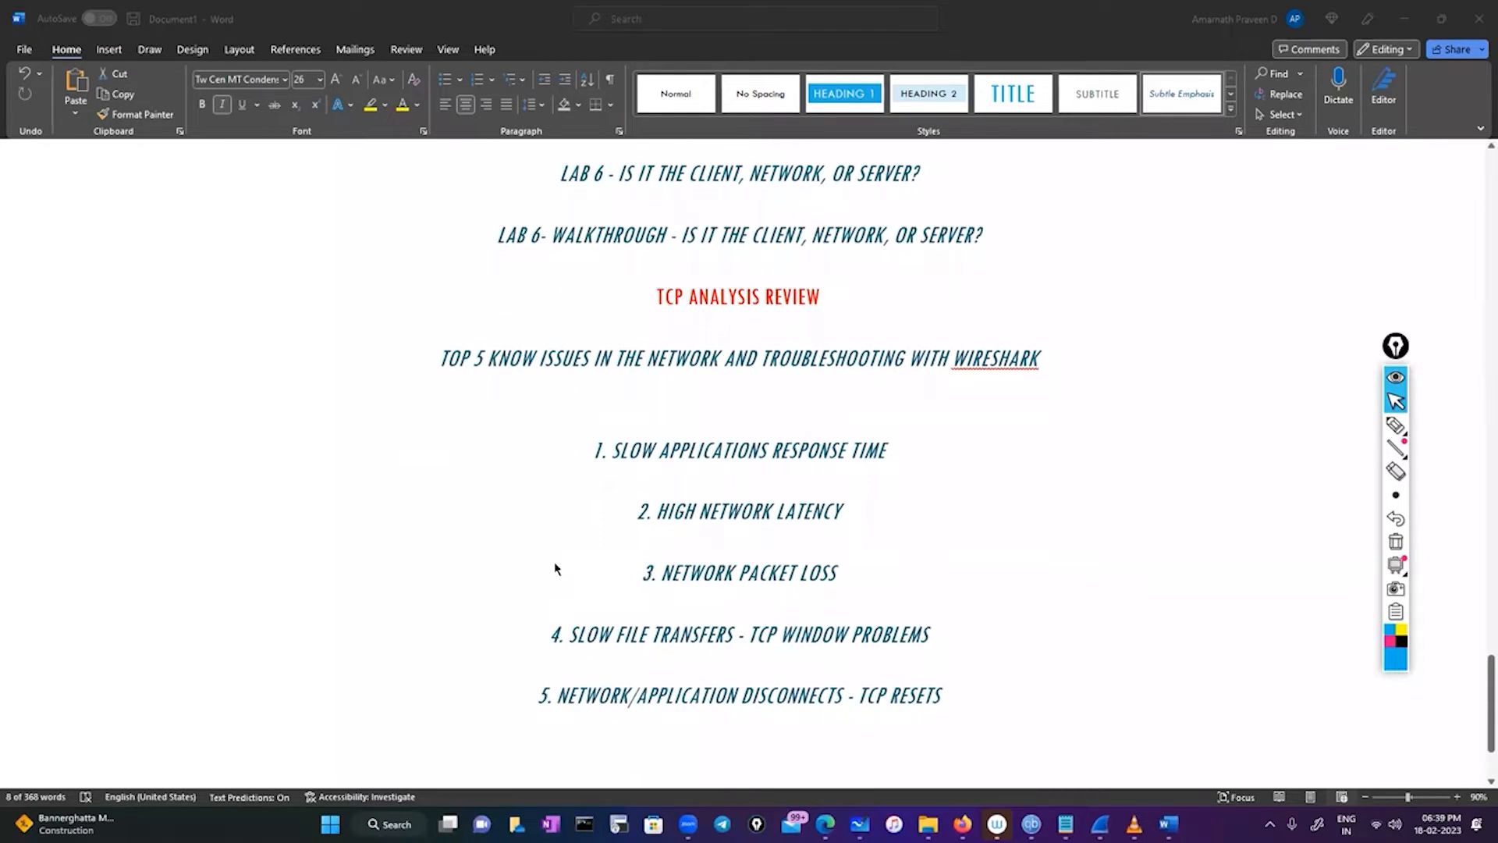
scroll(538, 586, "down", 1)
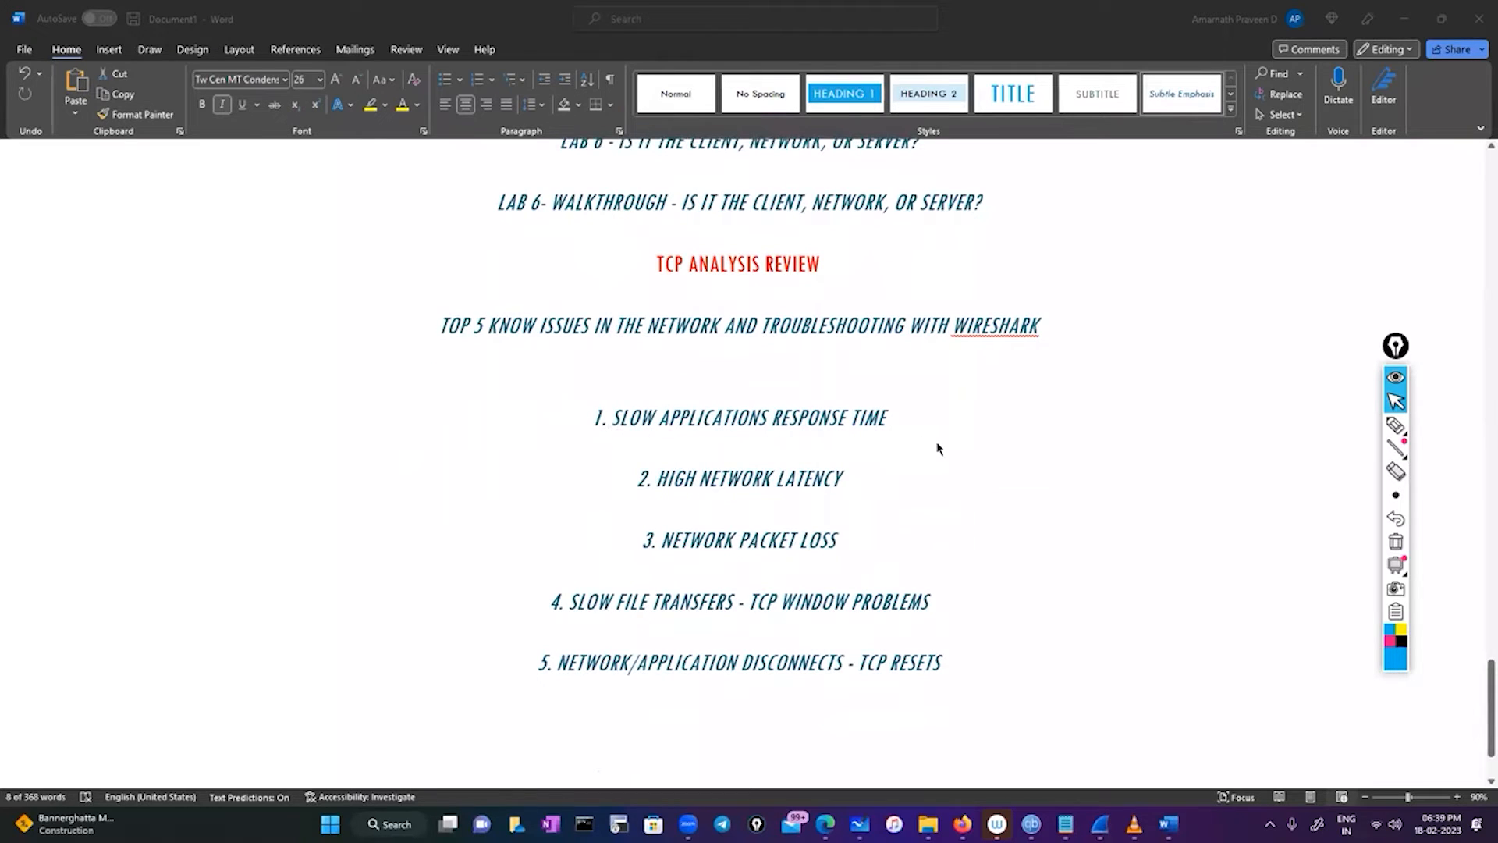
scroll(938, 449, "down", 1)
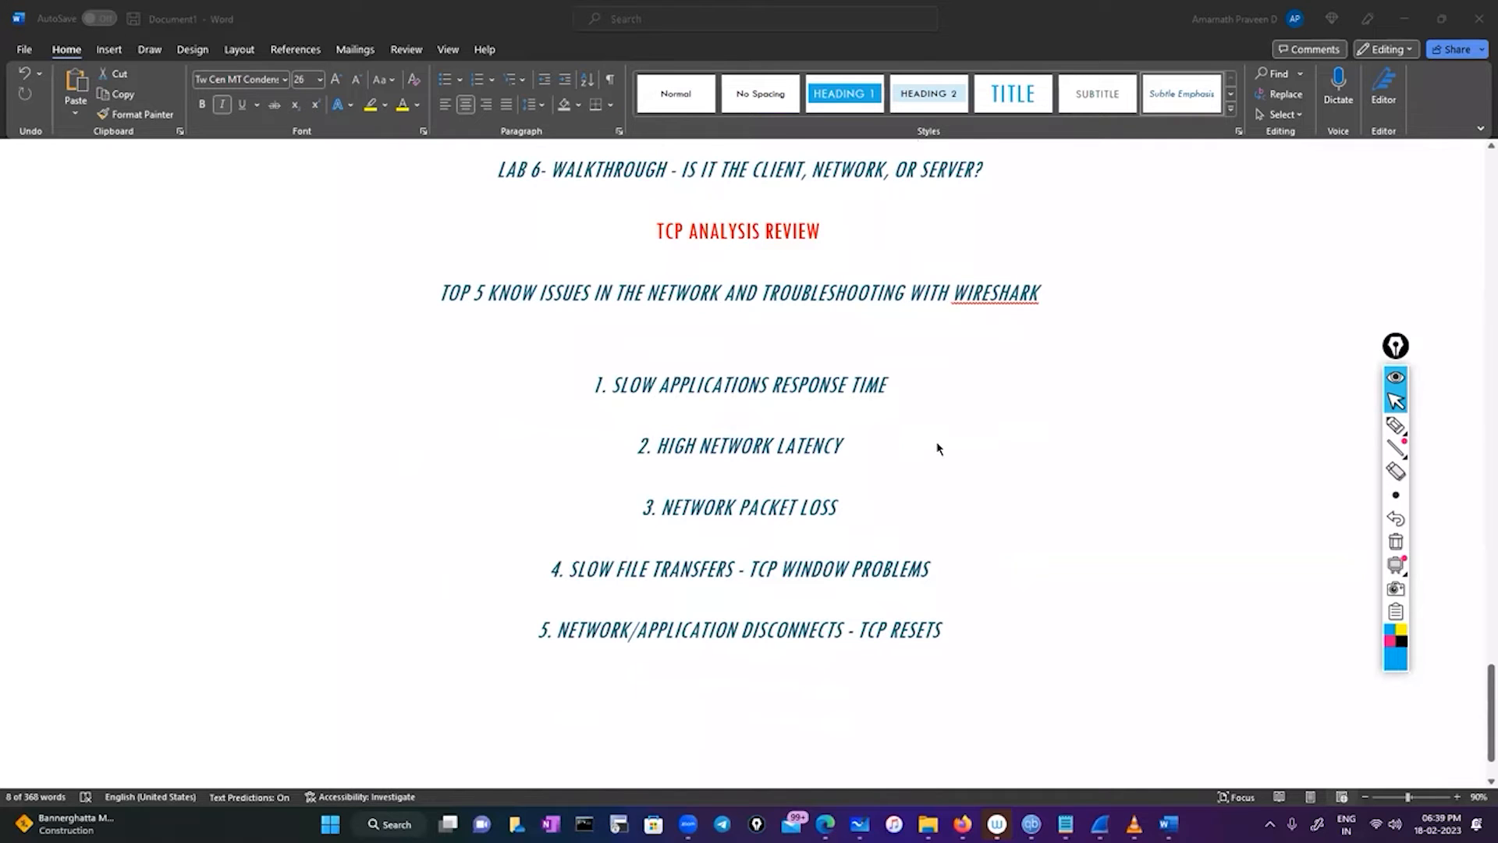
scroll(938, 449, "down", 1)
scroll(939, 449, "down", 2)
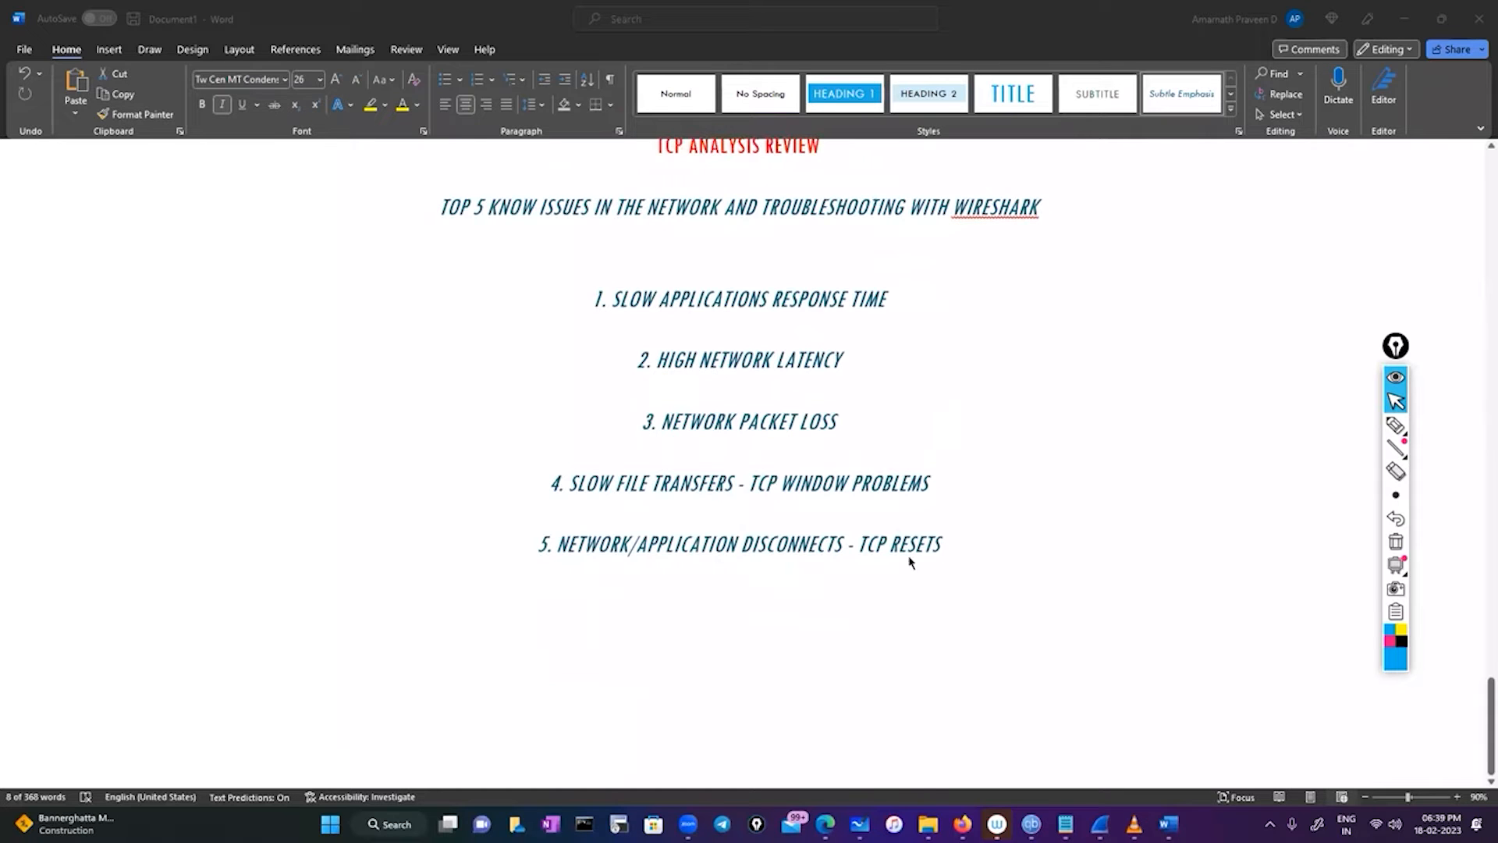
Step: Revisit the TCP topics and the troubleshooting issues list, and return to the UDP section of the outline
scroll(899, 572, "up", 3)
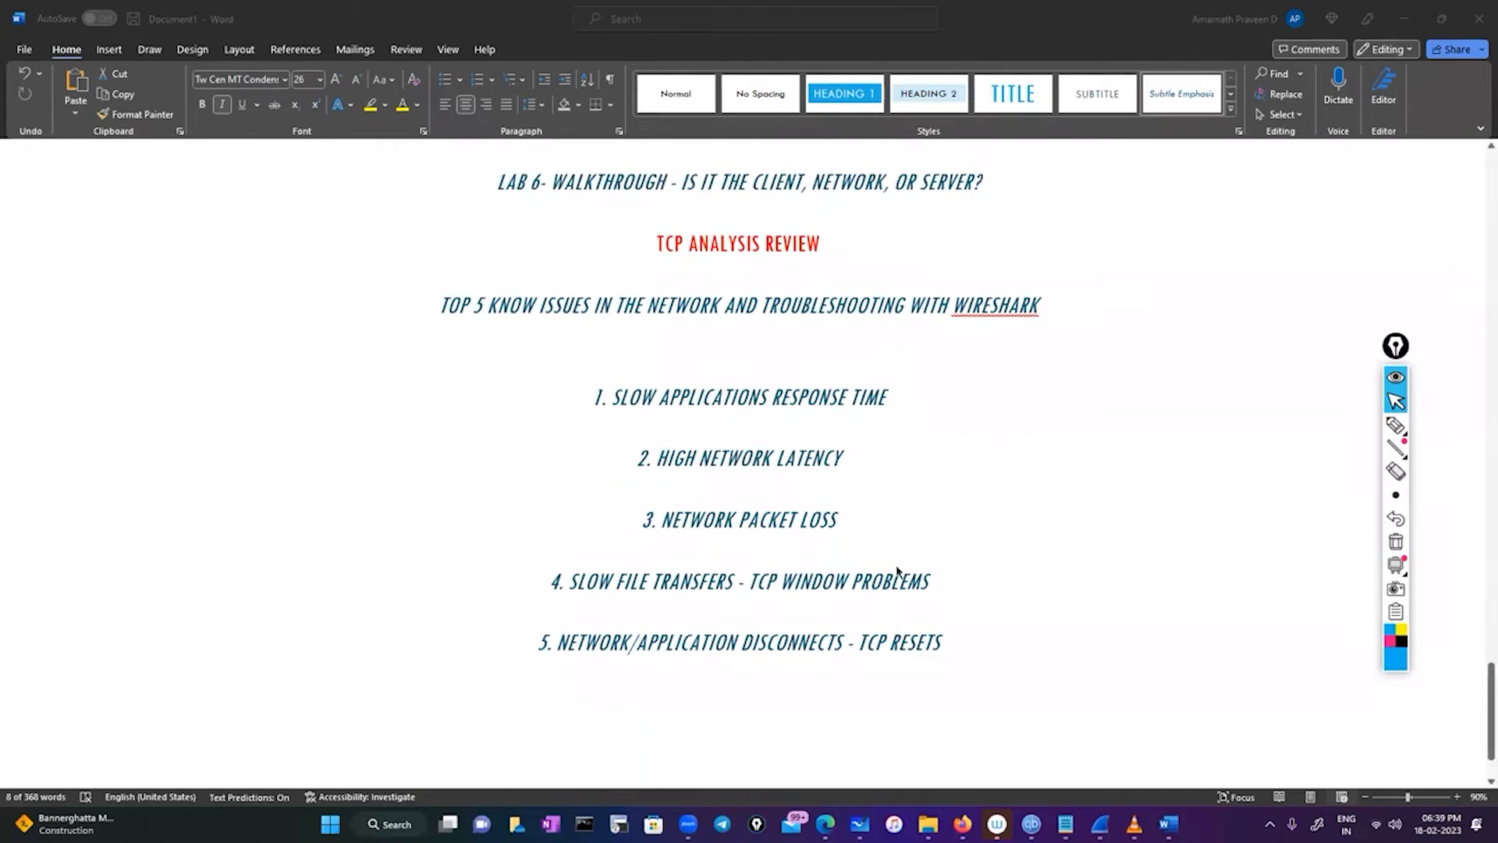
scroll(897, 572, "up", 10)
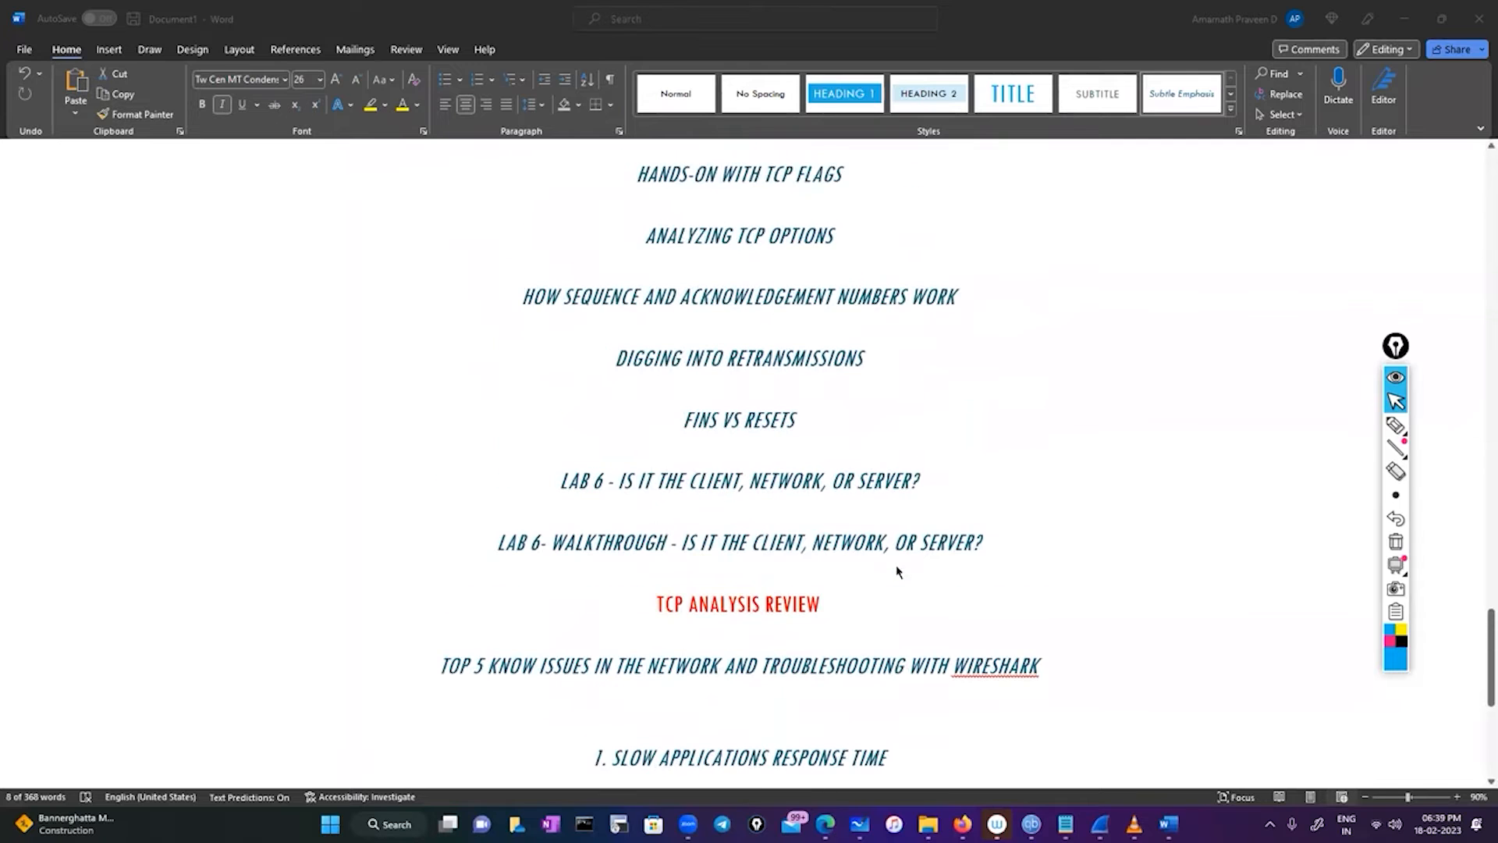
scroll(898, 572, "up", 3)
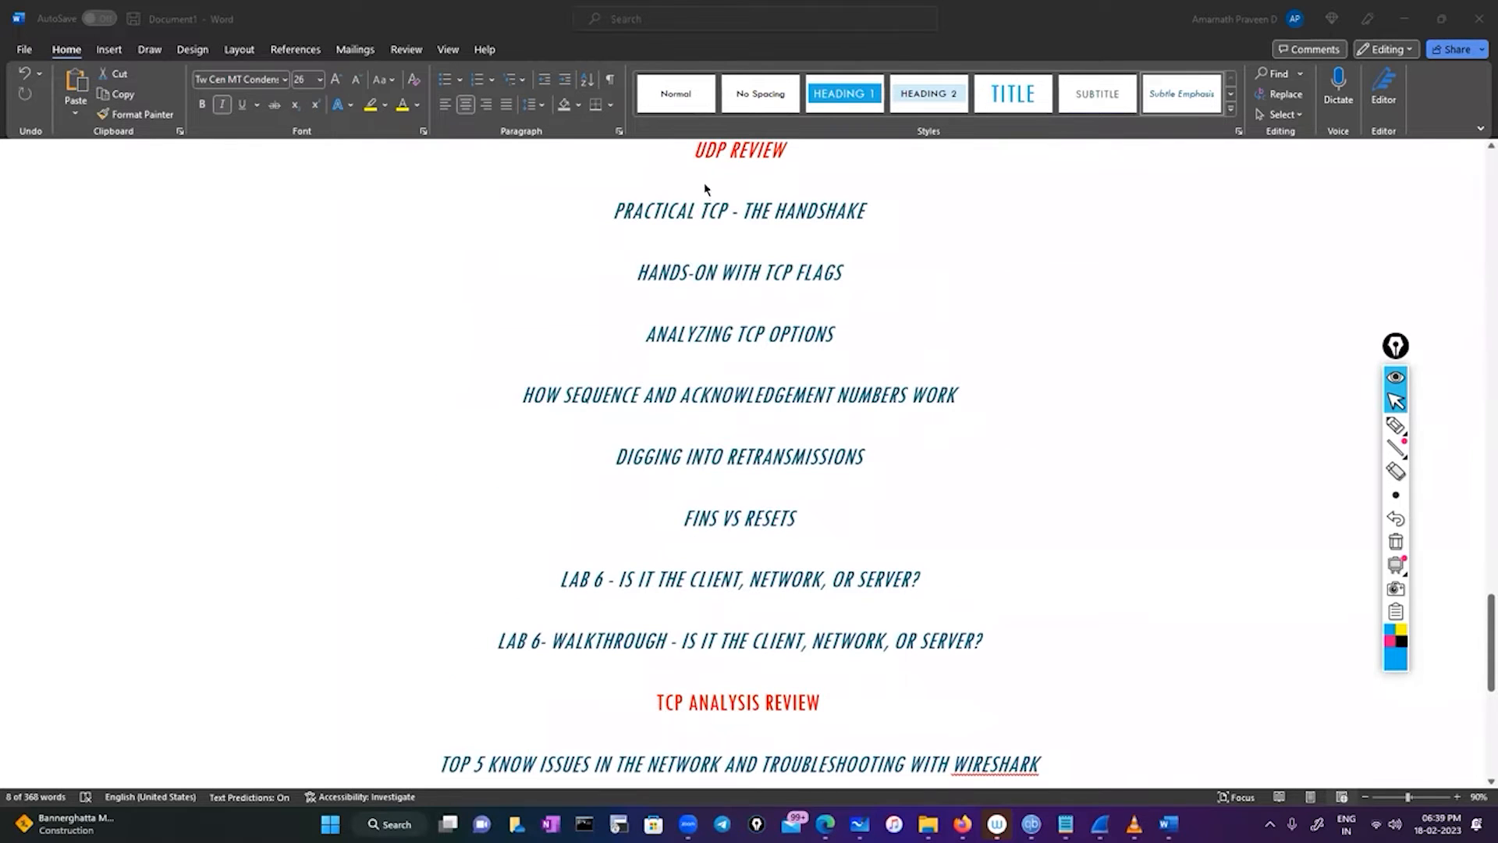
scroll(880, 592, "down", 8)
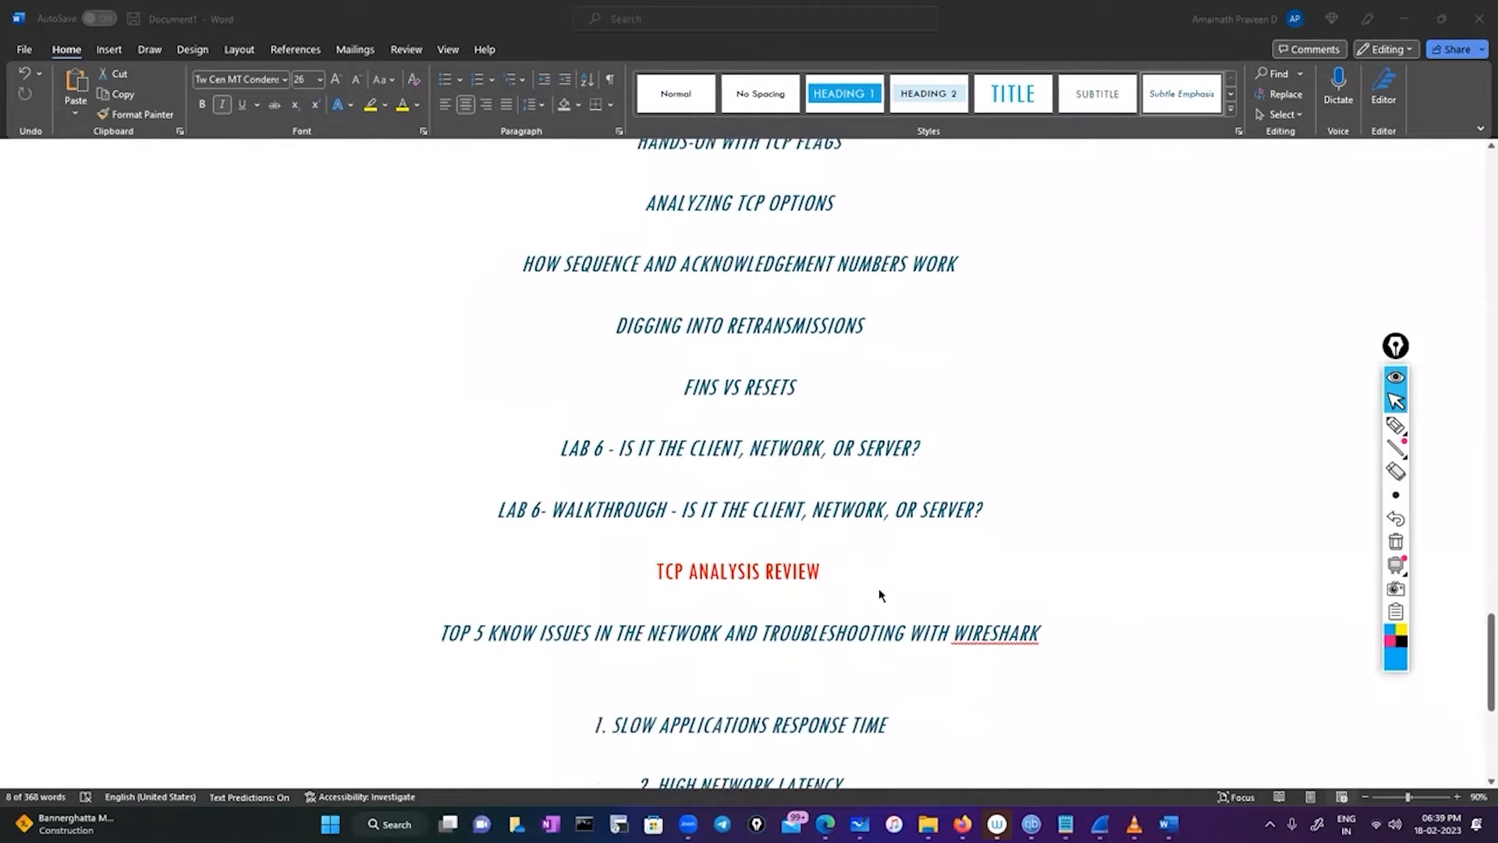
scroll(880, 593, "down", 1)
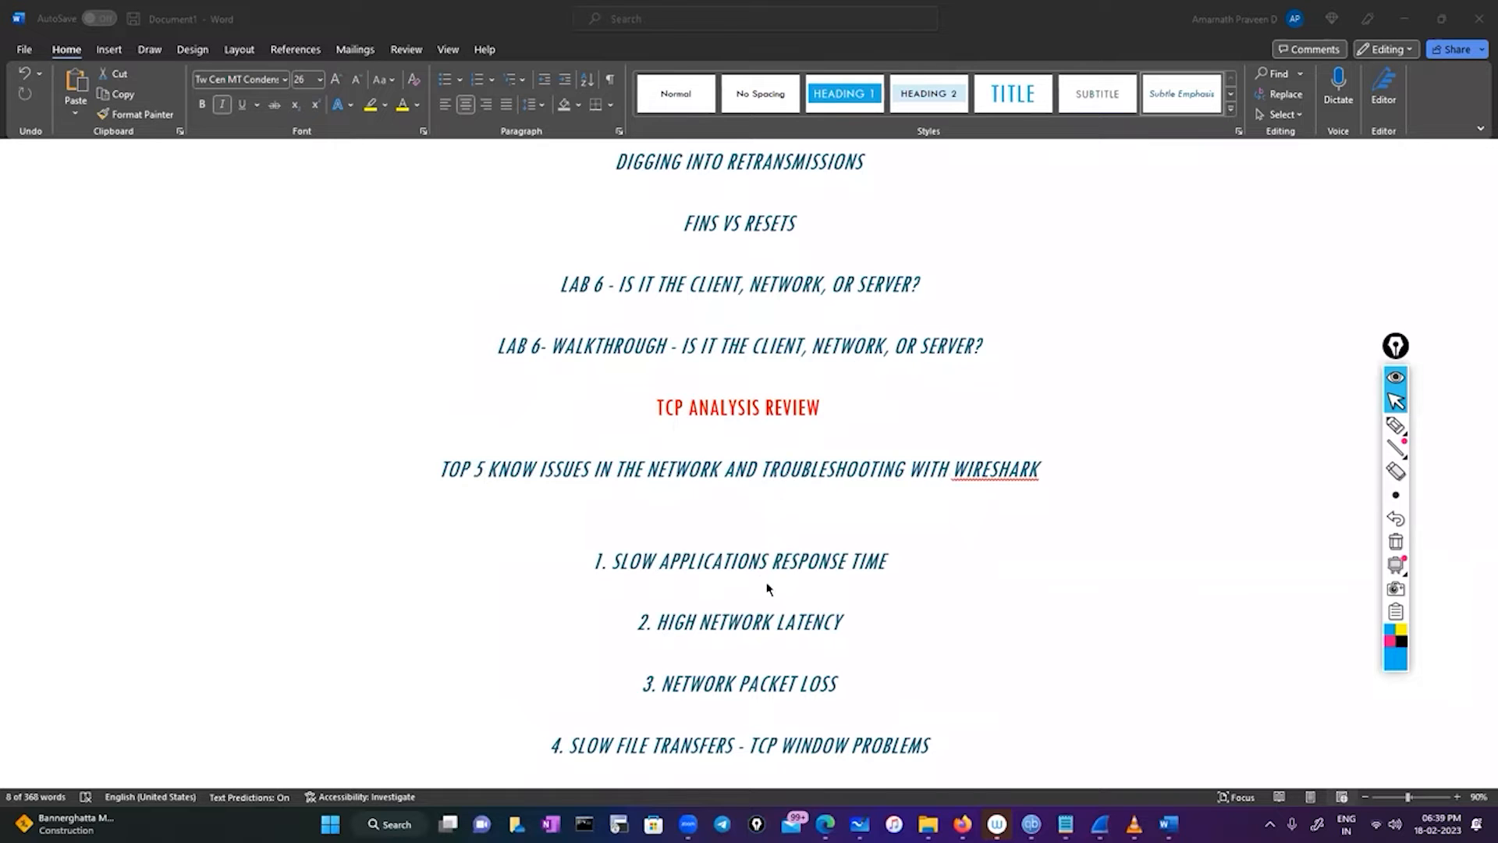
scroll(766, 585, "up", 10)
scroll(766, 586, "up", 3)
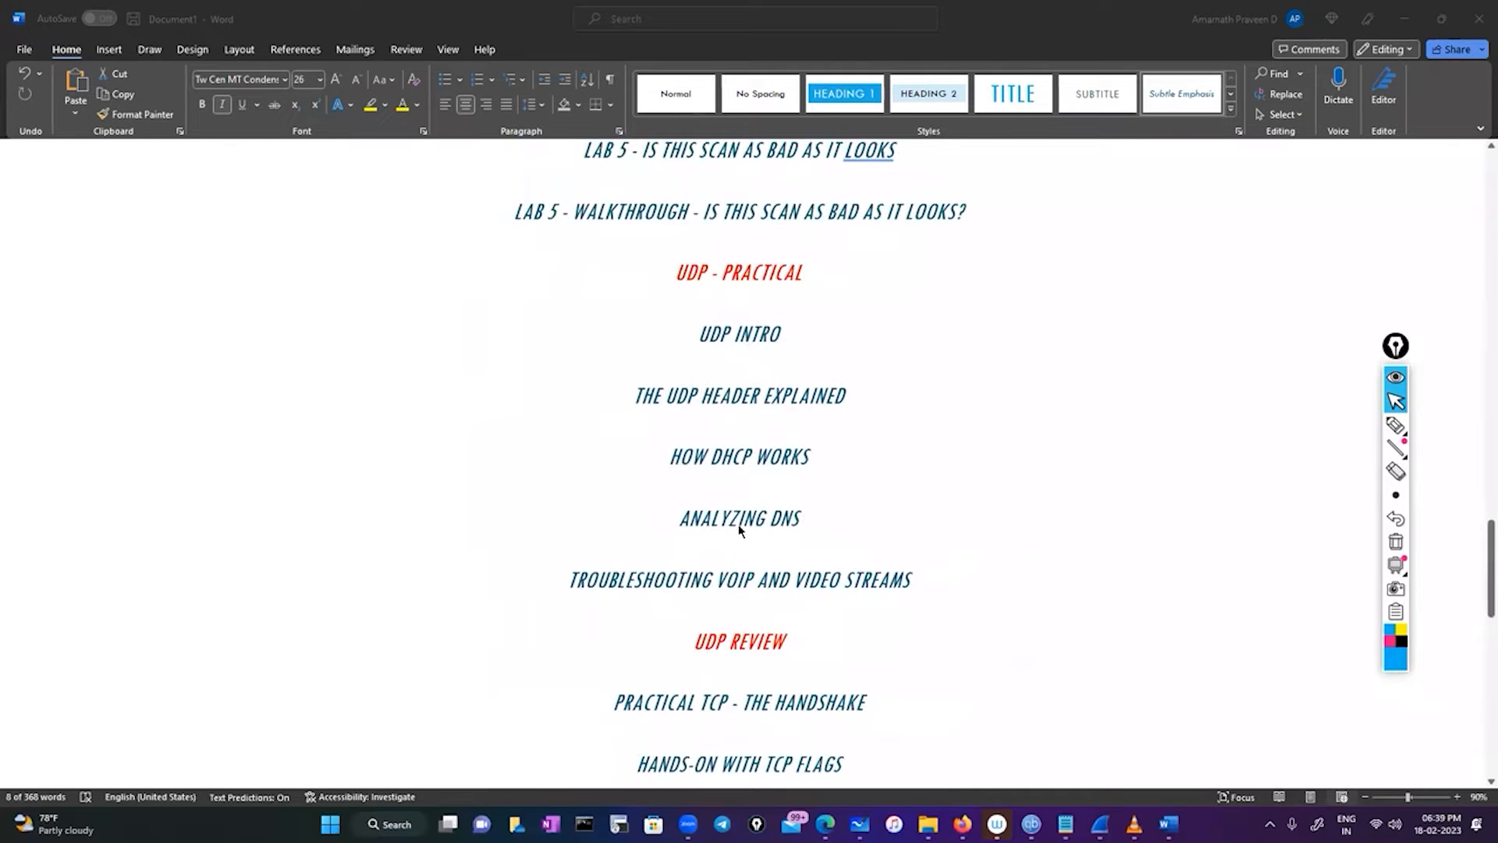
Step: Go back through the outline from the UDP section to the Wireshark Course Content heading and Lab 1 topics
scroll(743, 585, "up", 9)
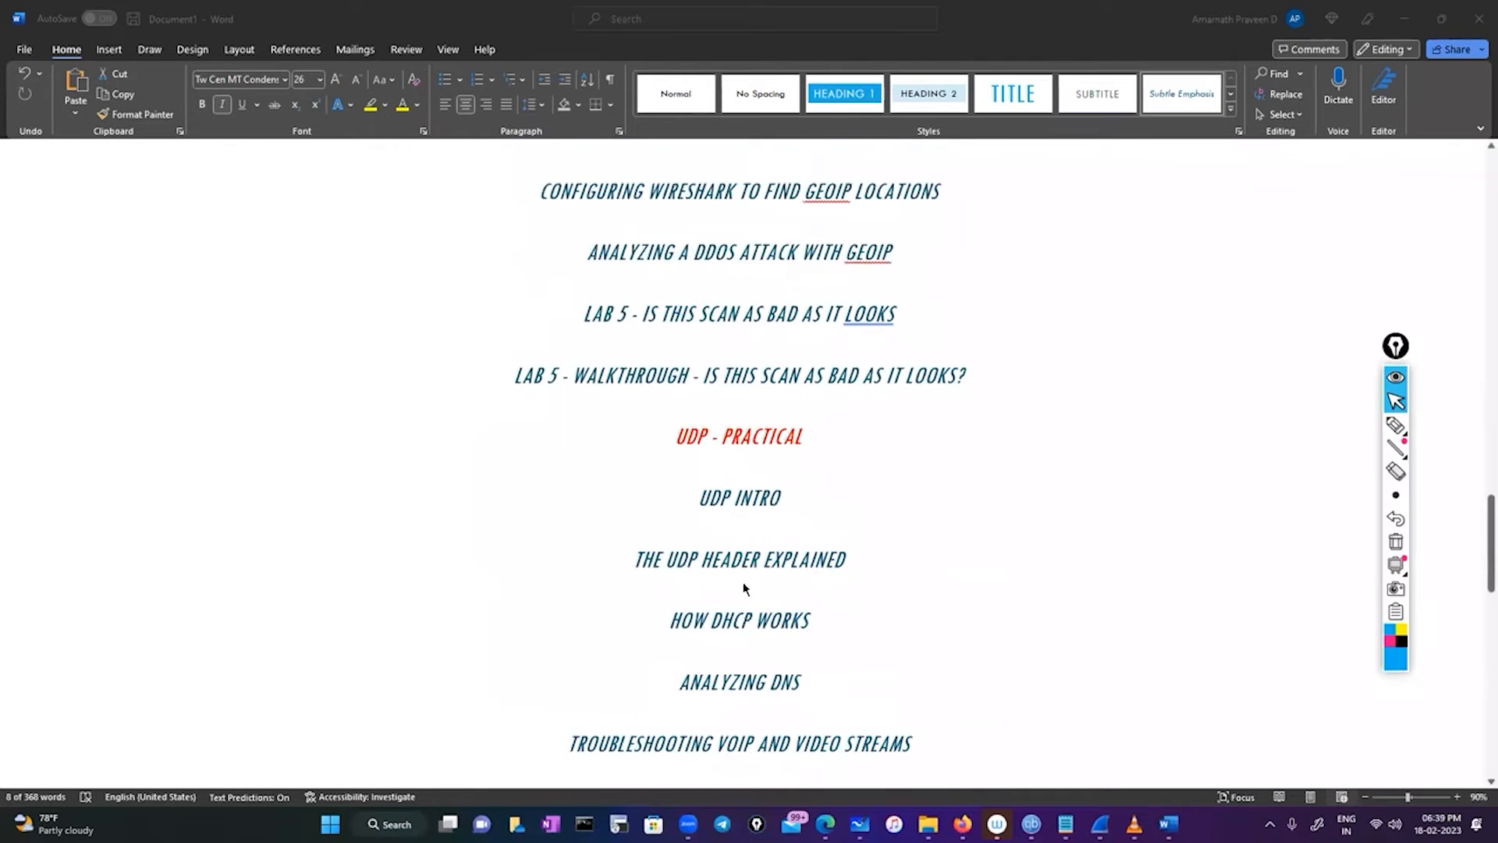
scroll(738, 578, "up", 10)
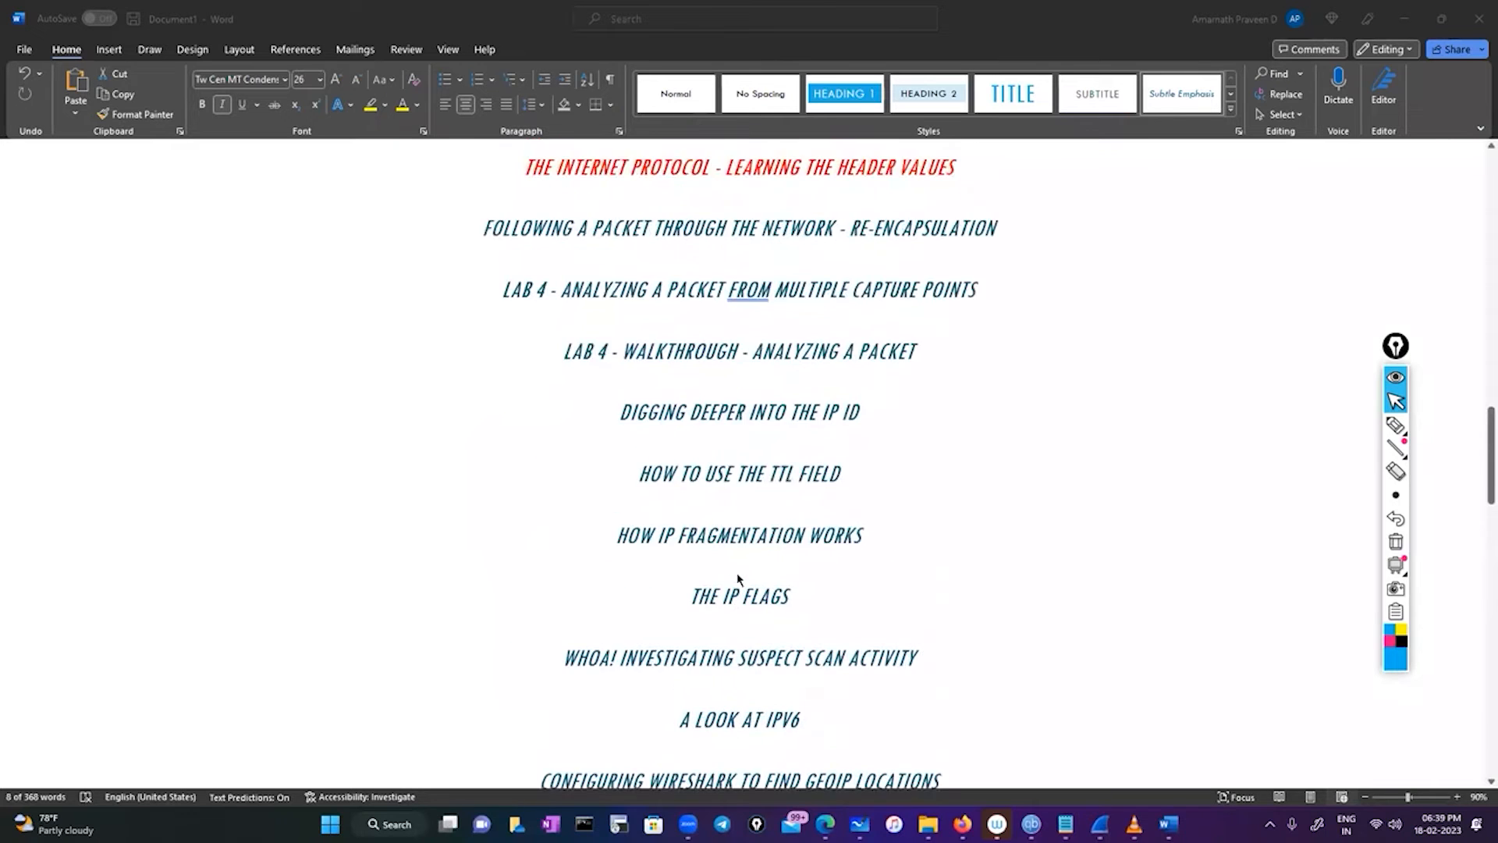
scroll(738, 579, "up", 12)
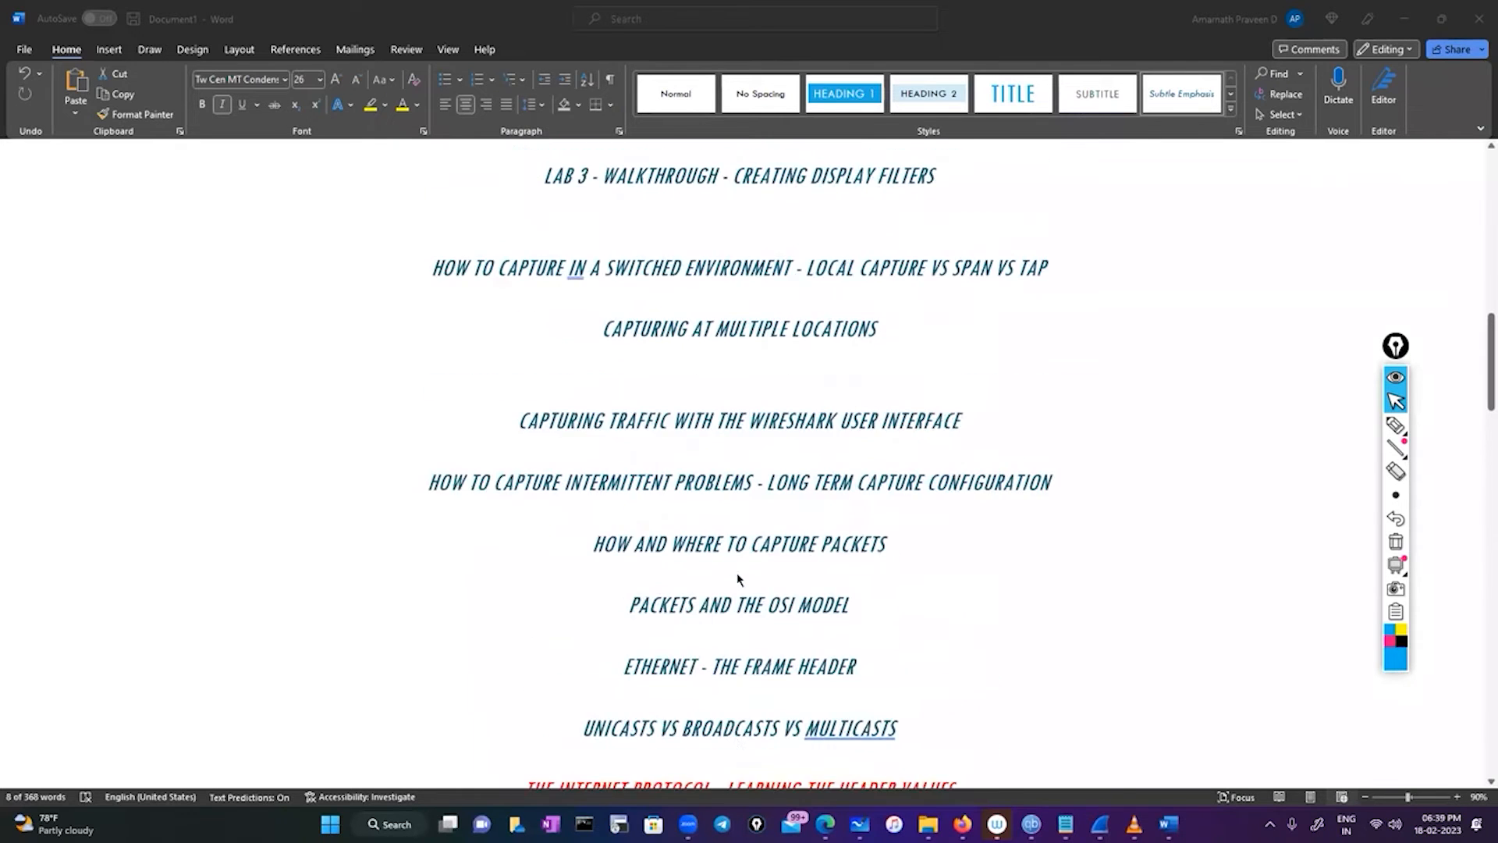
scroll(738, 579, "up", 5)
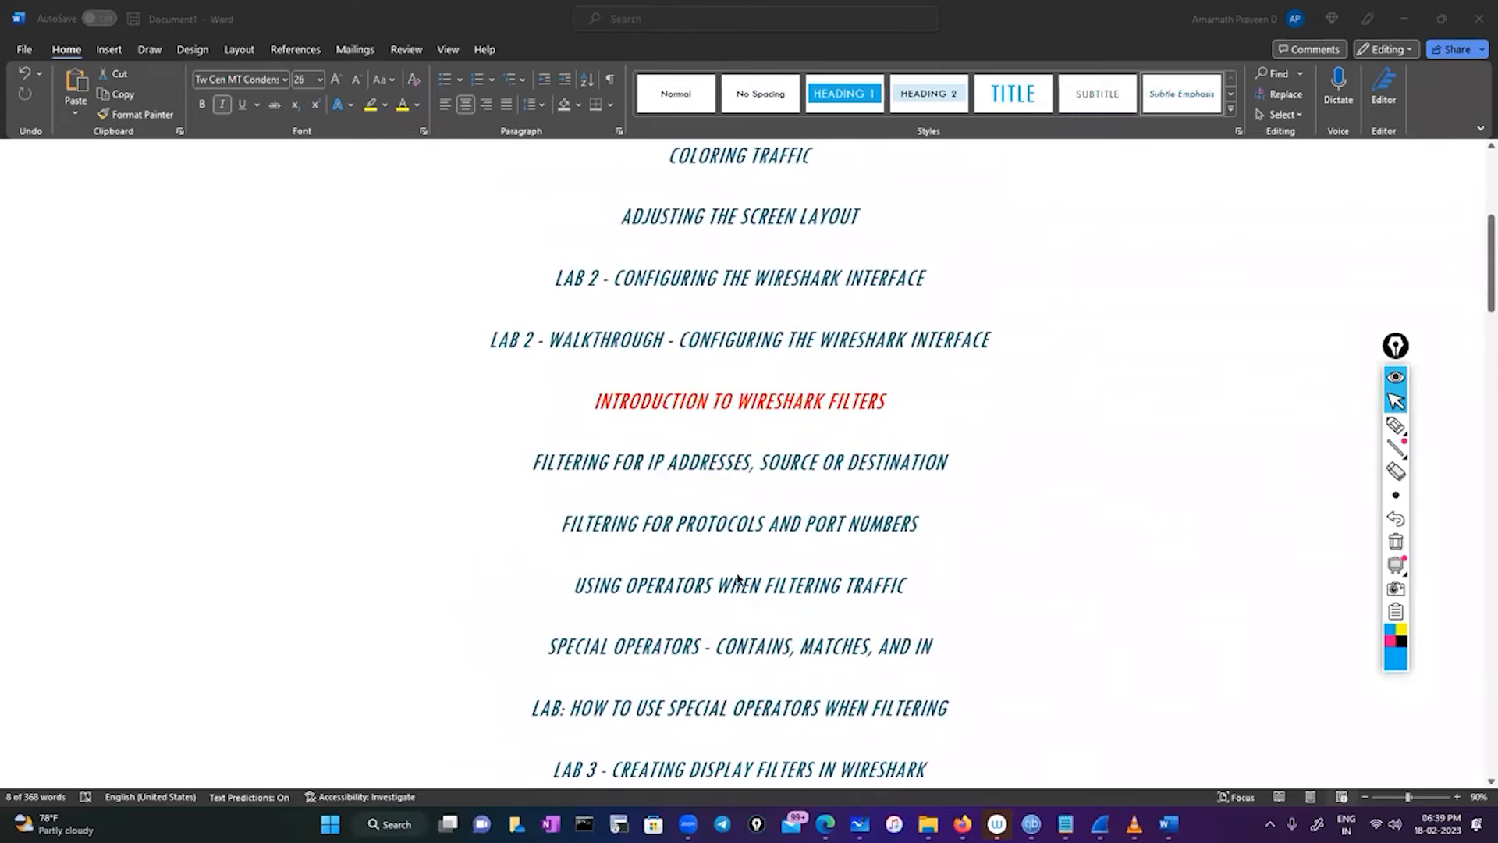
scroll(738, 579, "up", 2)
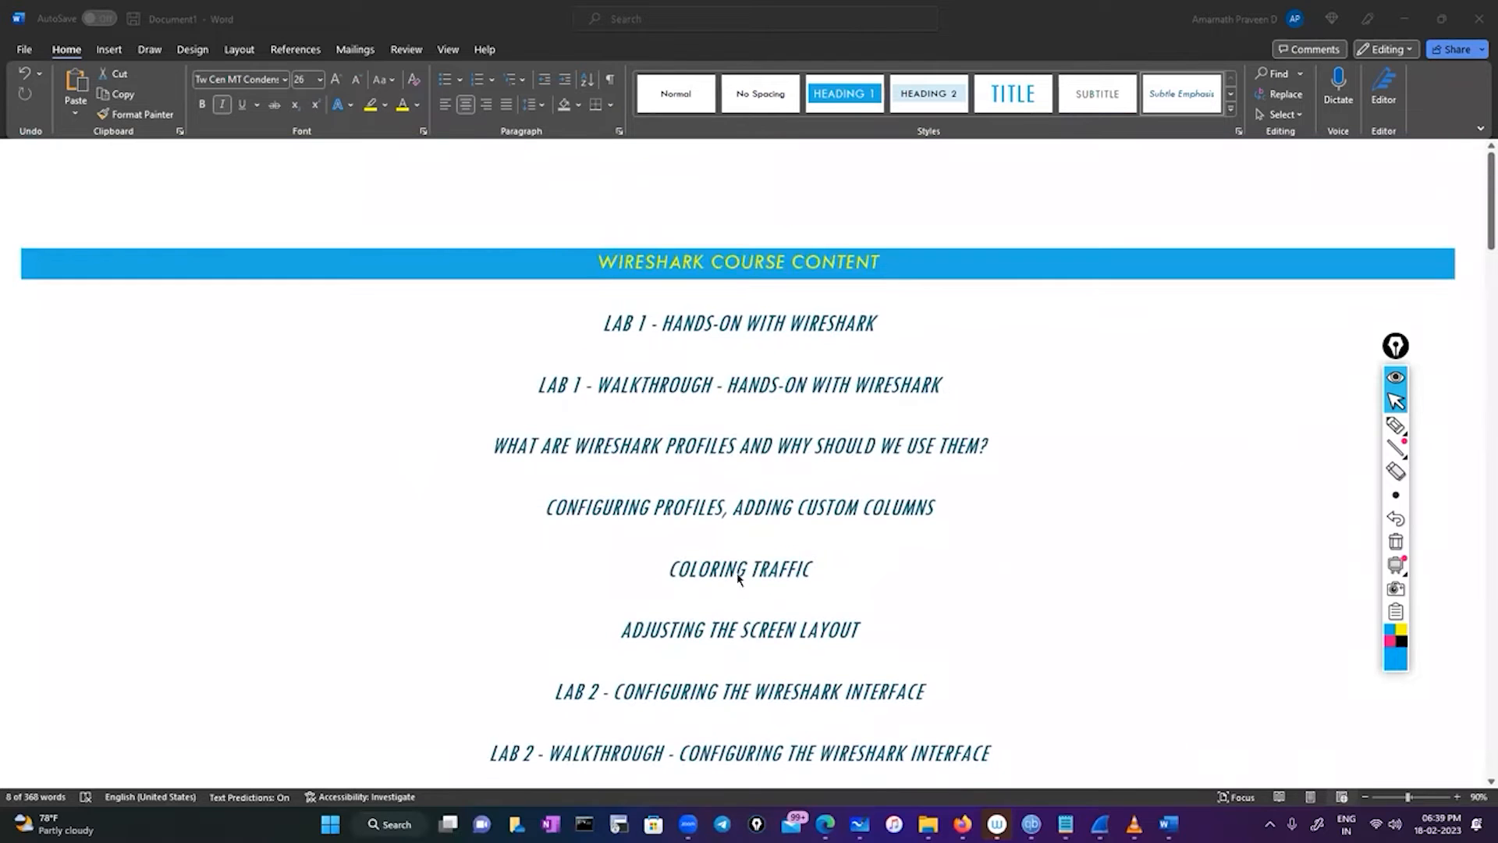
scroll(738, 579, "down", 1)
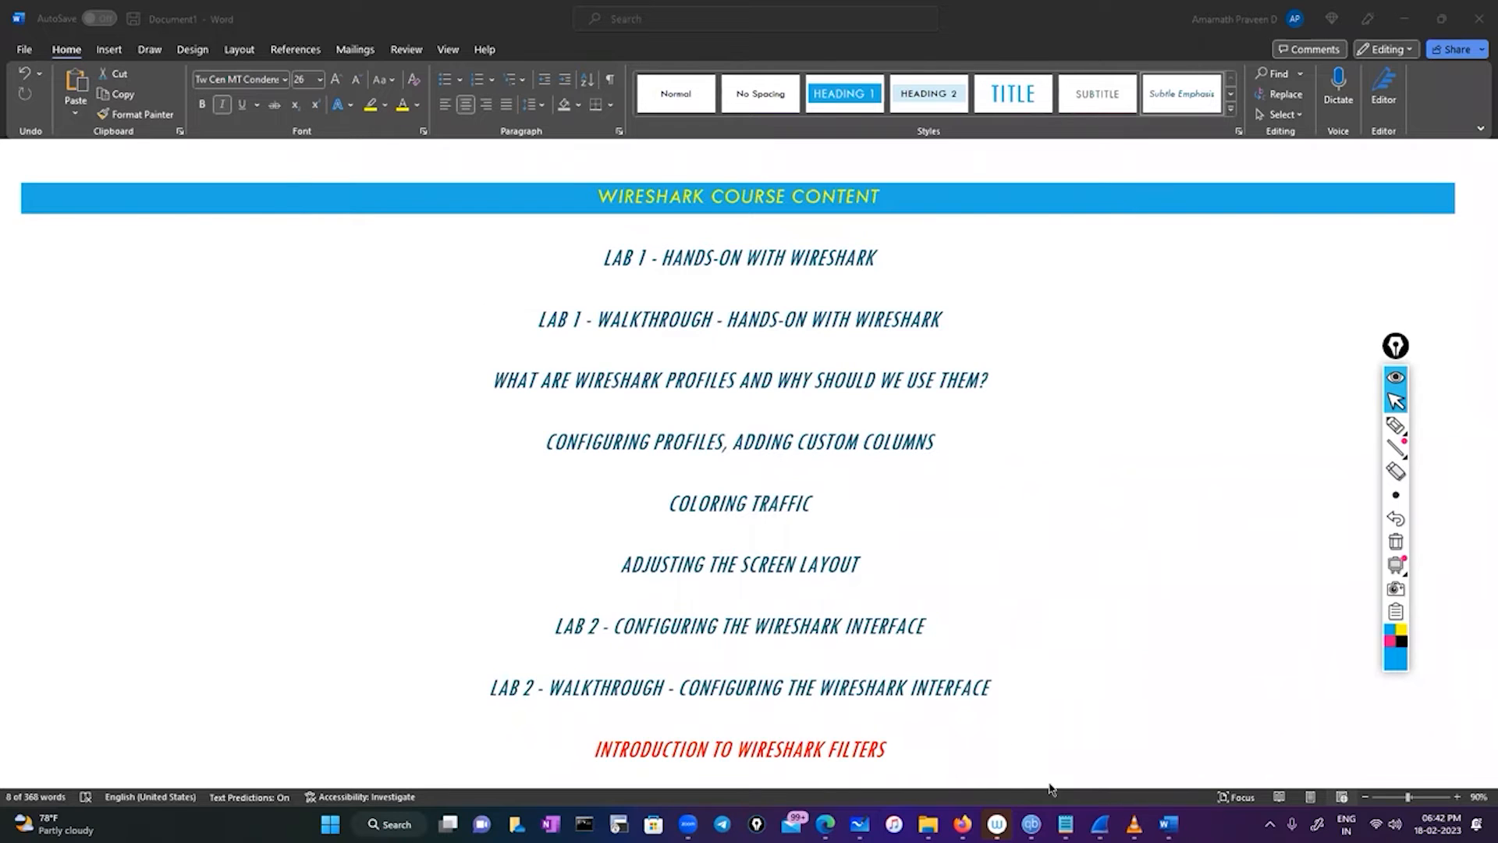
Step: Switch to the Sianets.pcapng capture in Wireshark and look through its packet list
mouse_move(1100, 823)
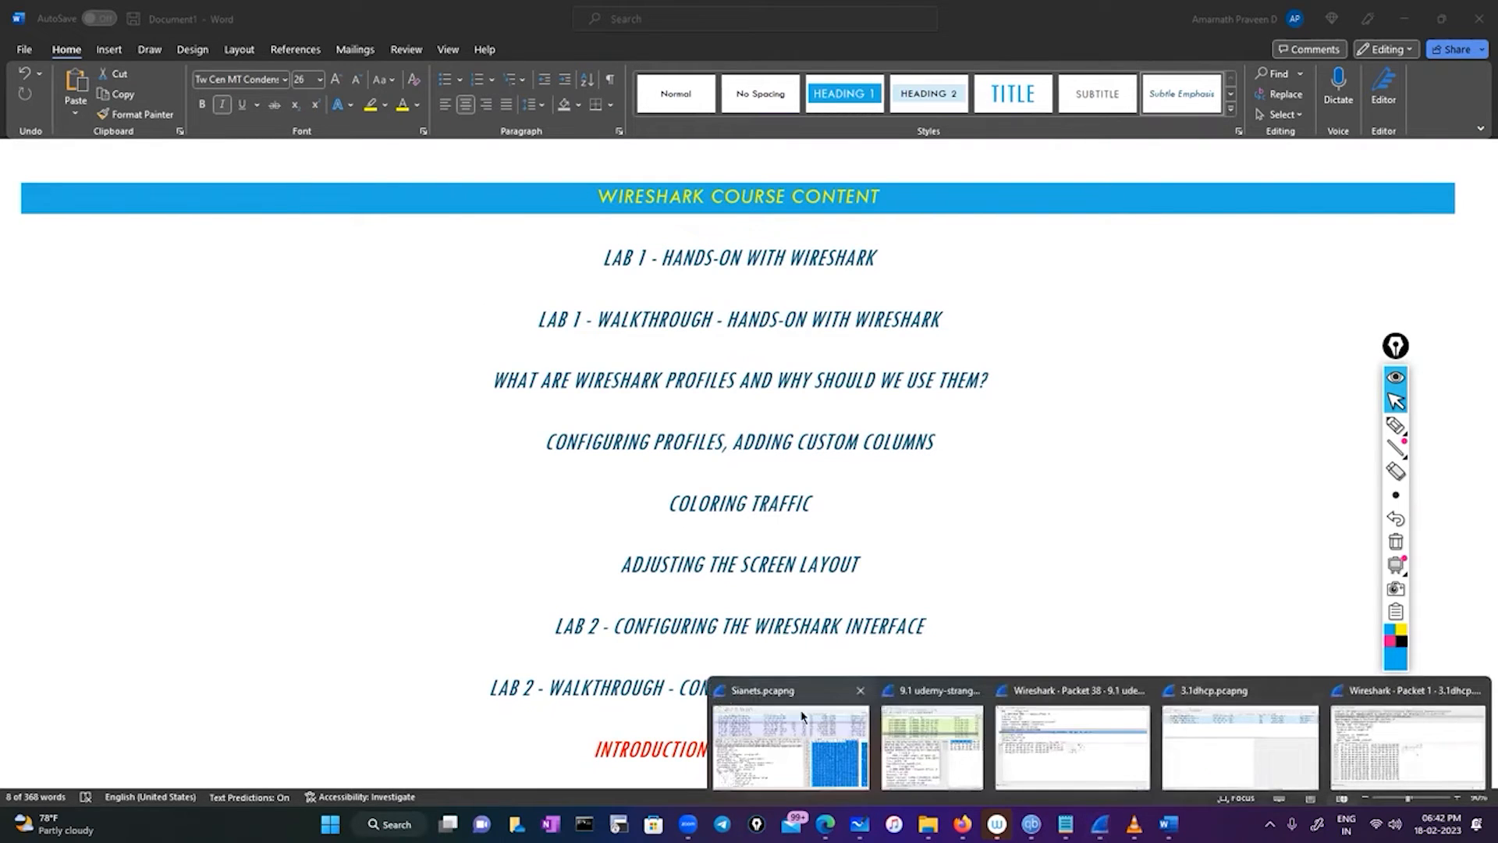
left_click(791, 745)
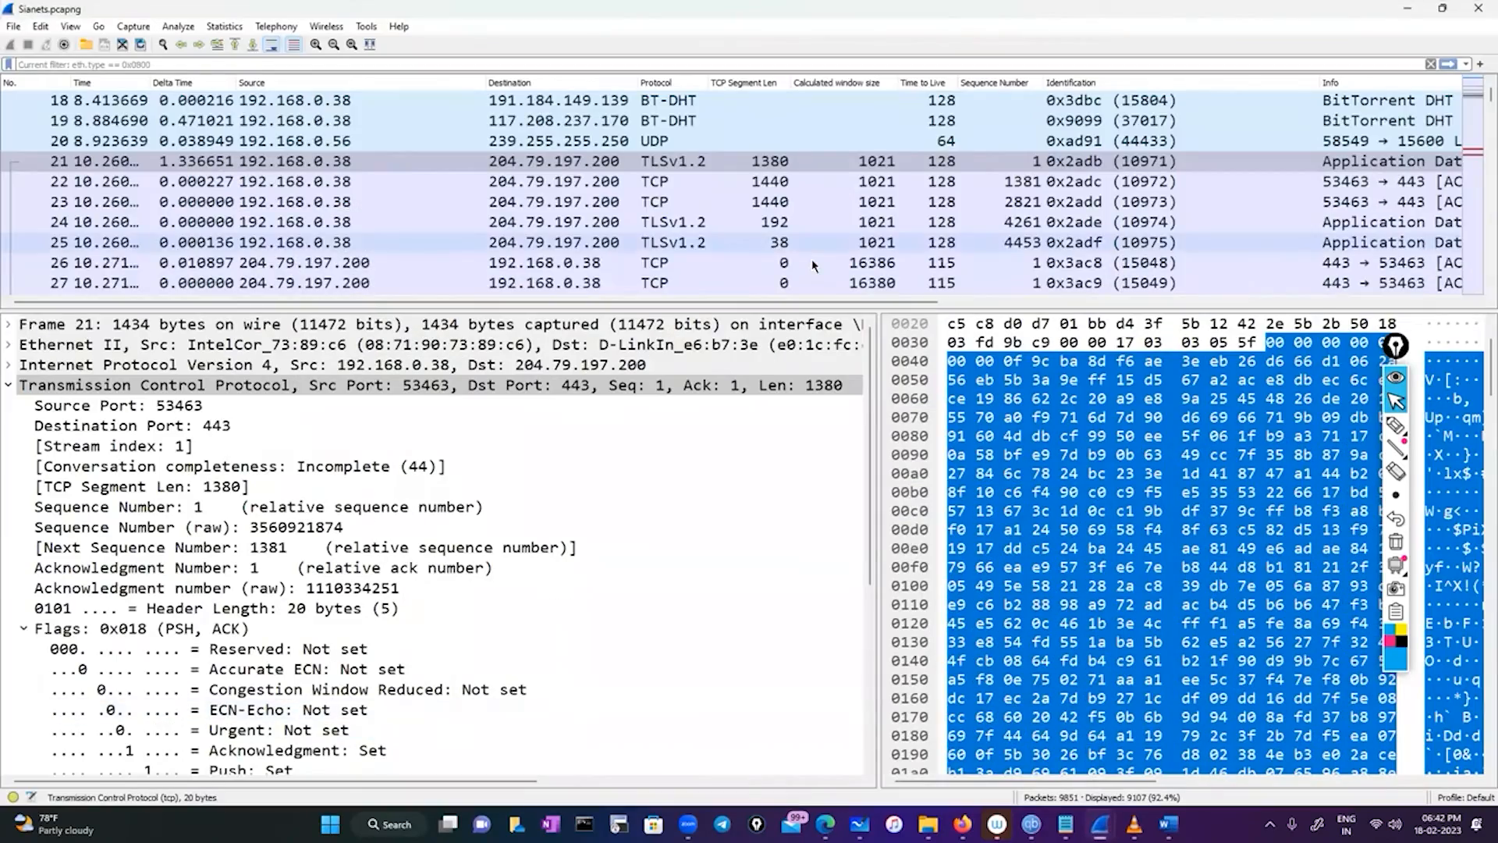
scroll(811, 265, "down", 7)
scroll(812, 265, "down", 20)
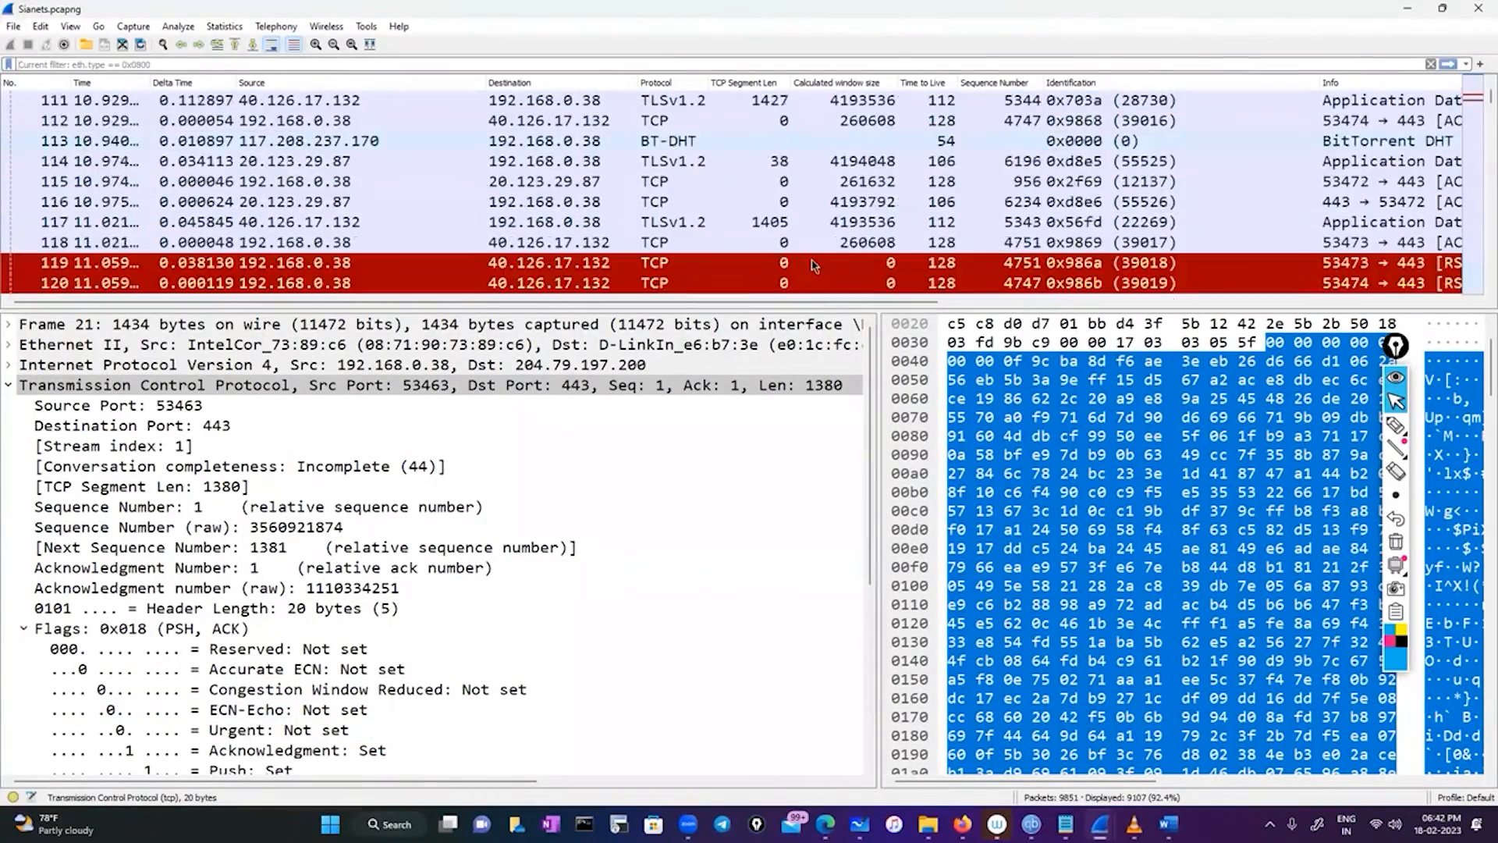
scroll(812, 259, "down", 6)
mouse_move(1100, 824)
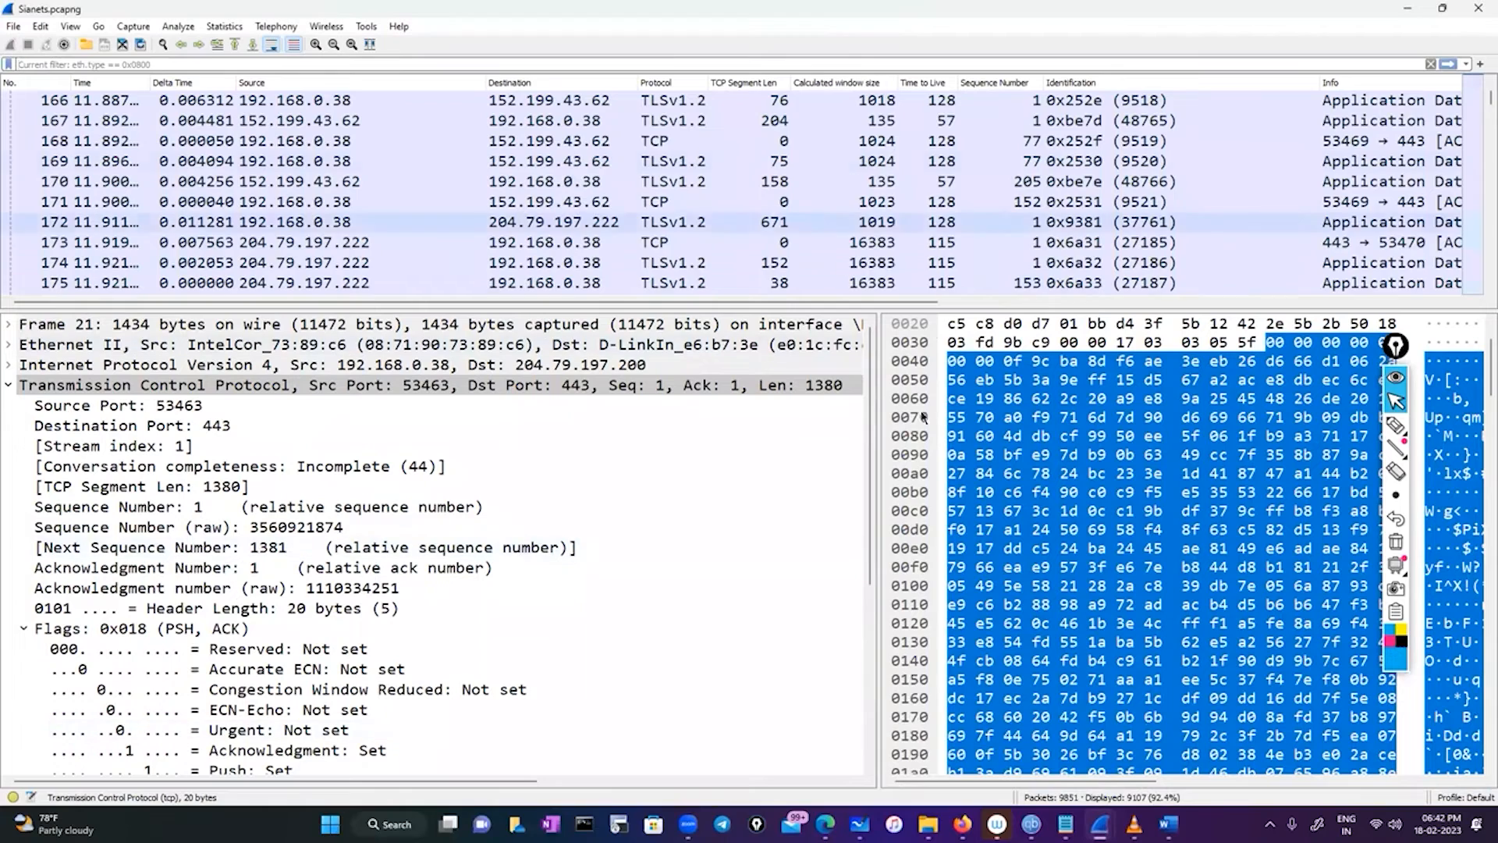
scroll(813, 217, "down", 18)
scroll(813, 217, "down", 5)
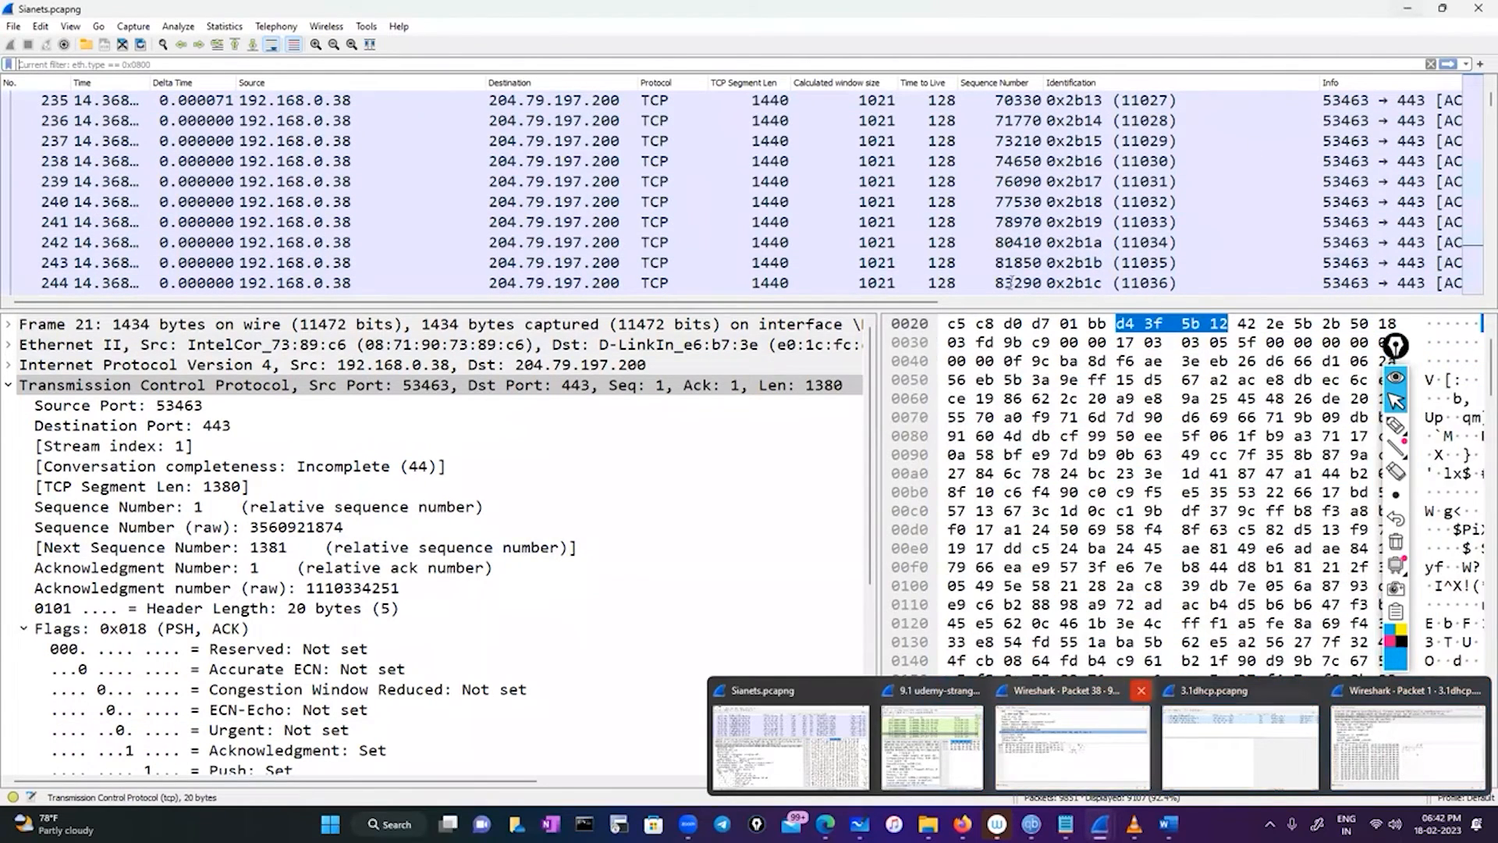
Step: Open the Lab 6-Analyzing TCP Retransmissions capture from the desktop and look through its first packets
left_click(1400, 9)
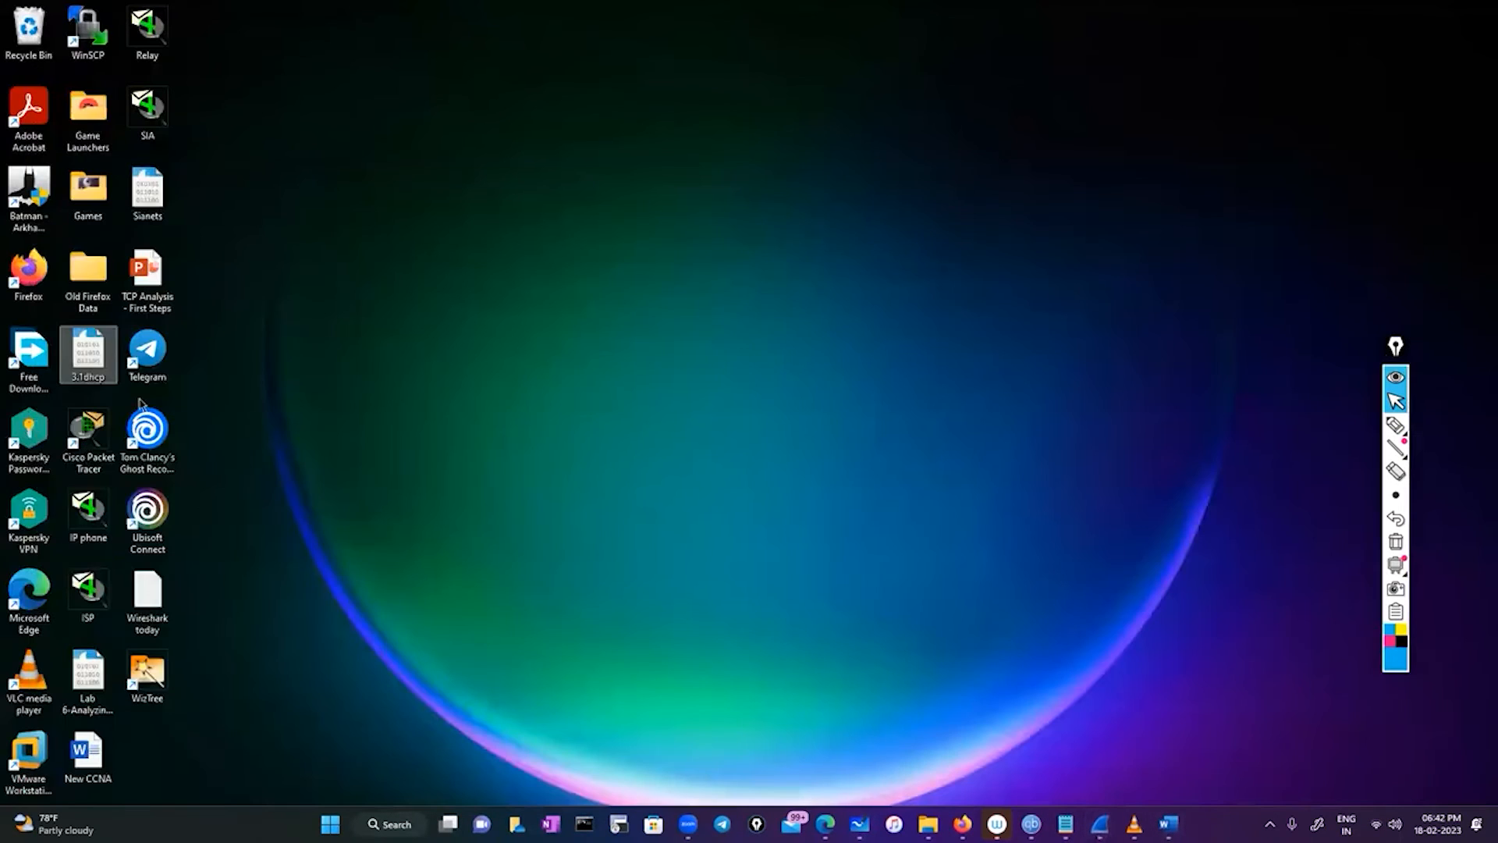
double_click(97, 663)
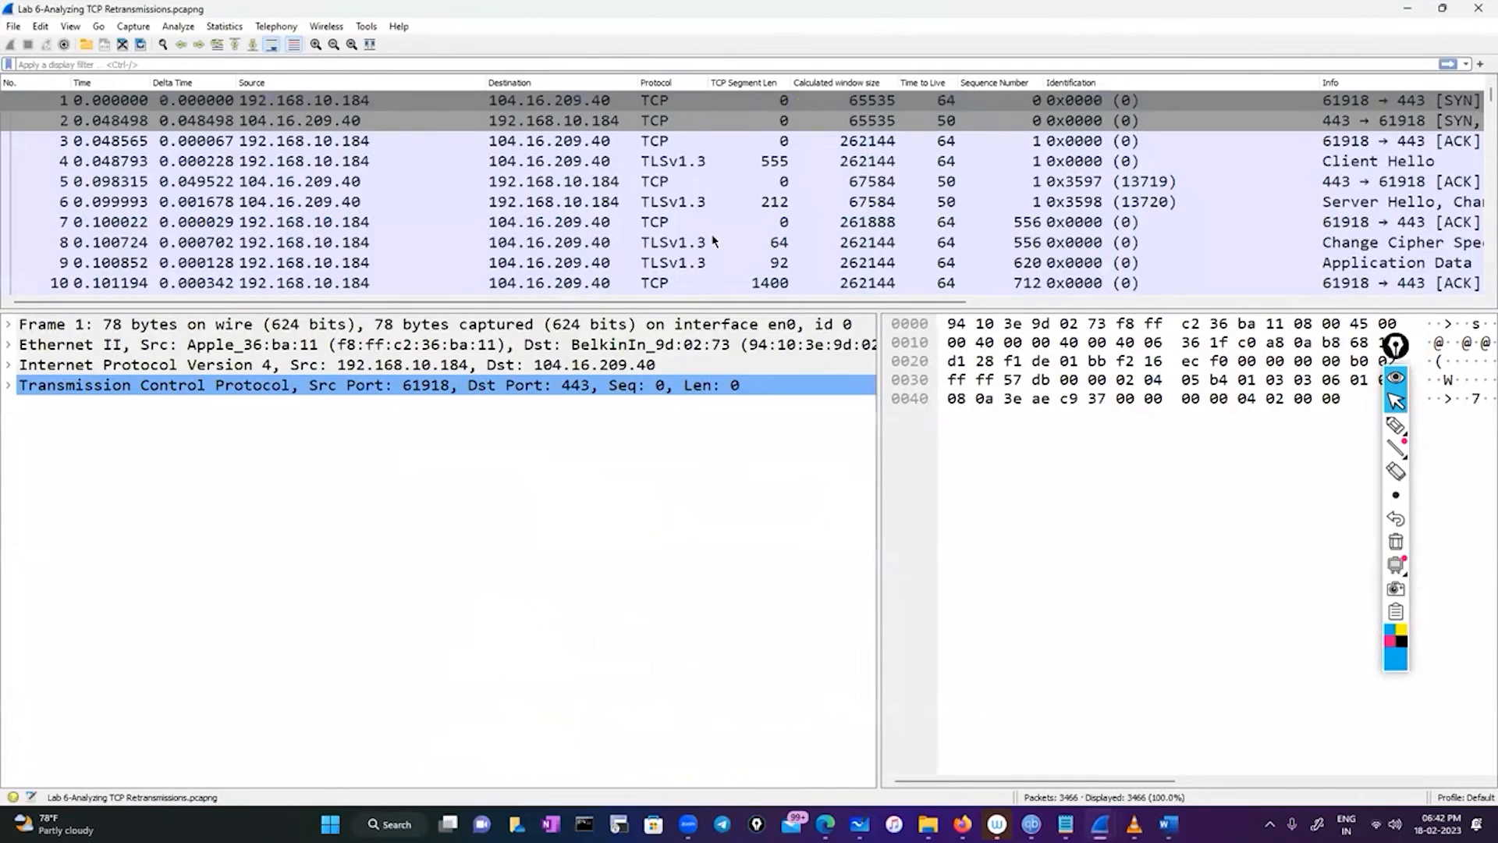
scroll(715, 237, "down", 1)
scroll(714, 236, "down", 20)
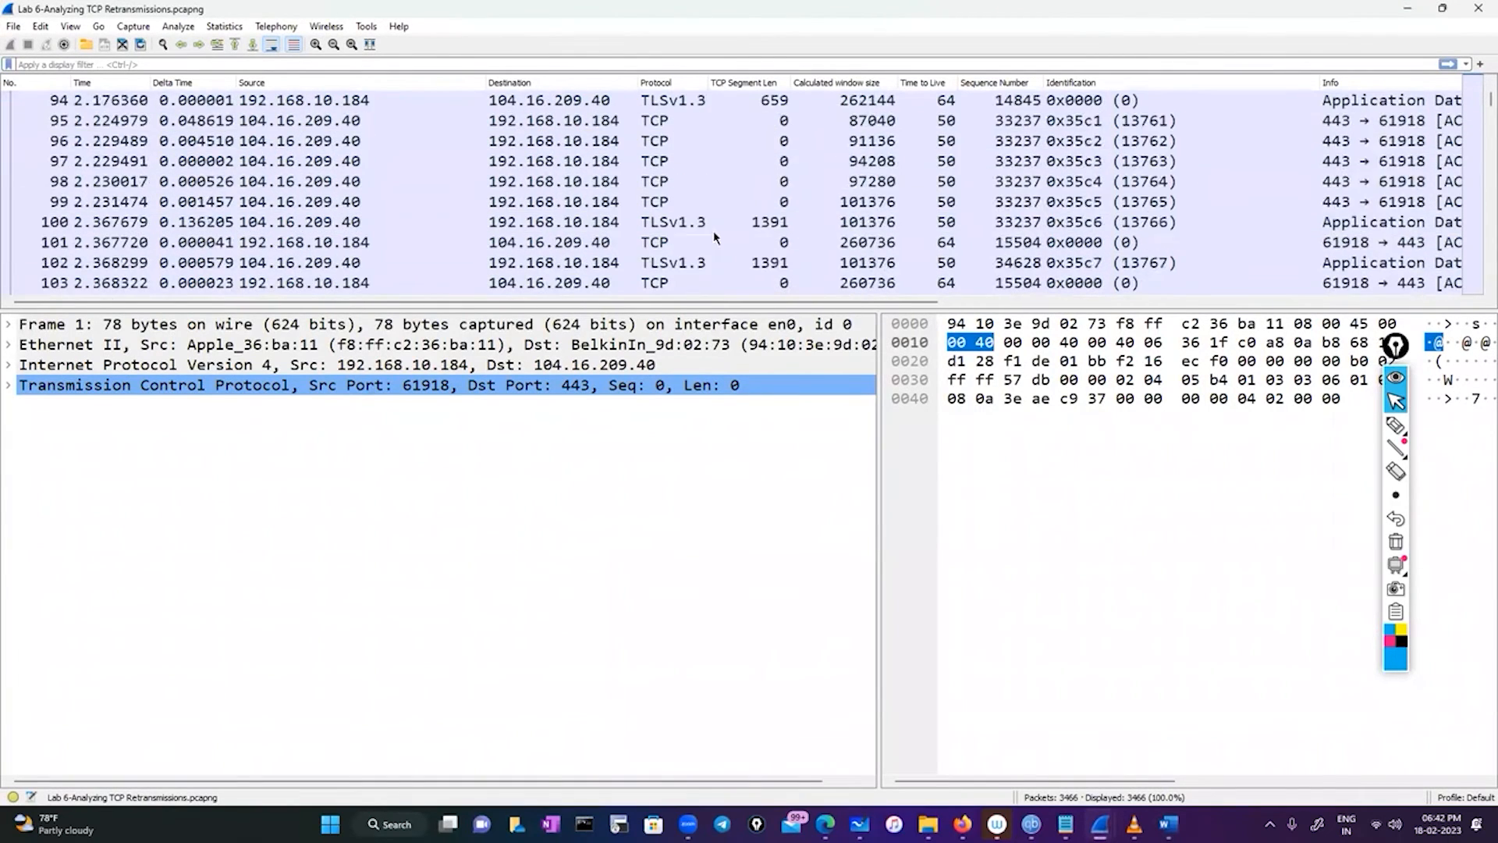
Step: Bring the full Info column into view and examine the run of TCP Dup ACK packets in the Lab 6 capture
mouse_move(1474, 102)
left_mouse_down()
mouse_move(1471, 145)
mouse_move(1470, 126)
left_mouse_up()
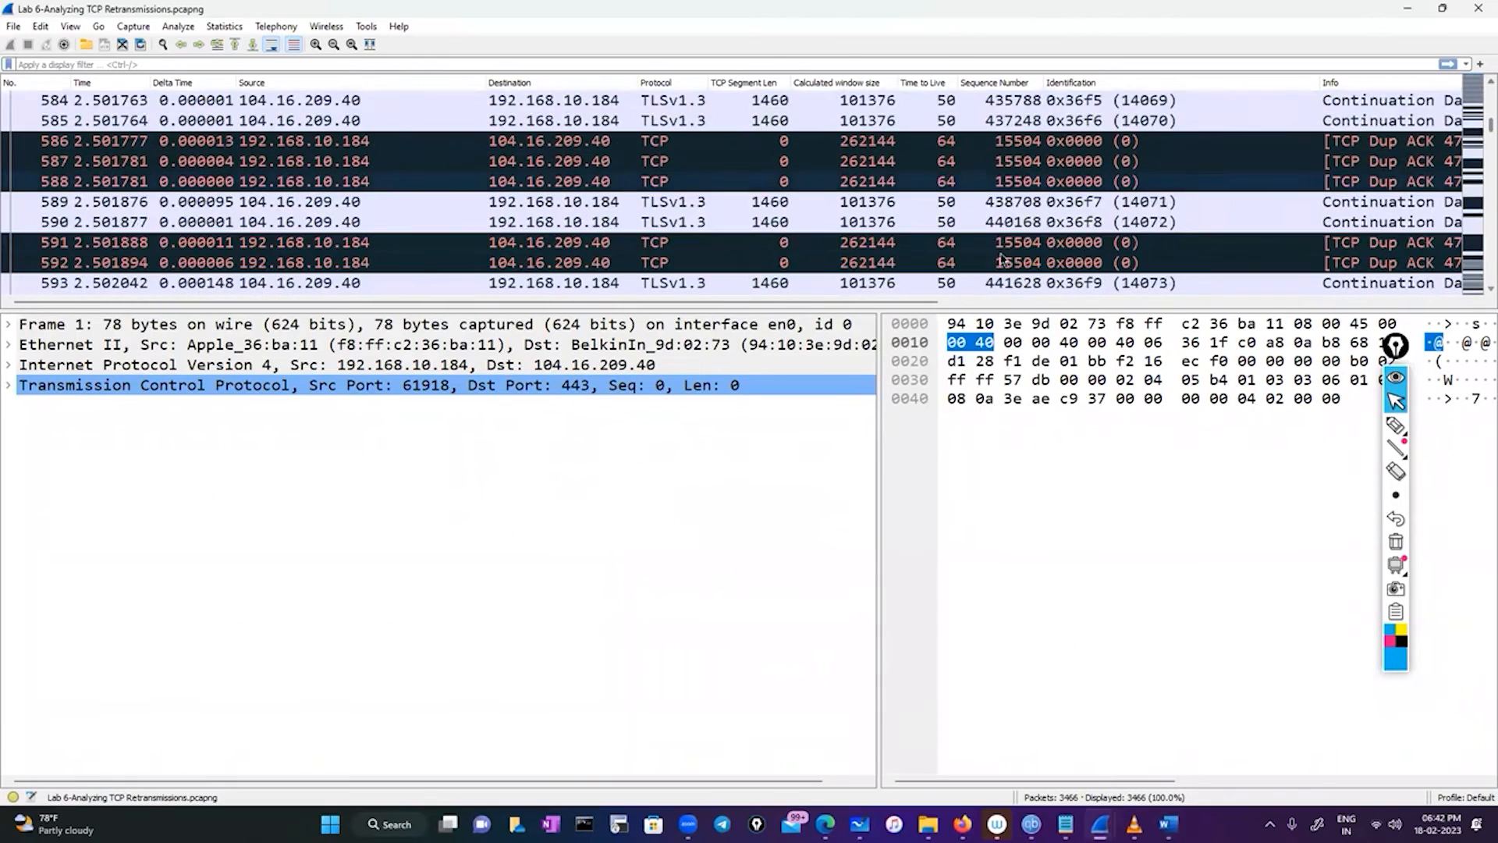
left_click_drag(716, 306, 838, 283)
scroll(837, 282, "down", 20)
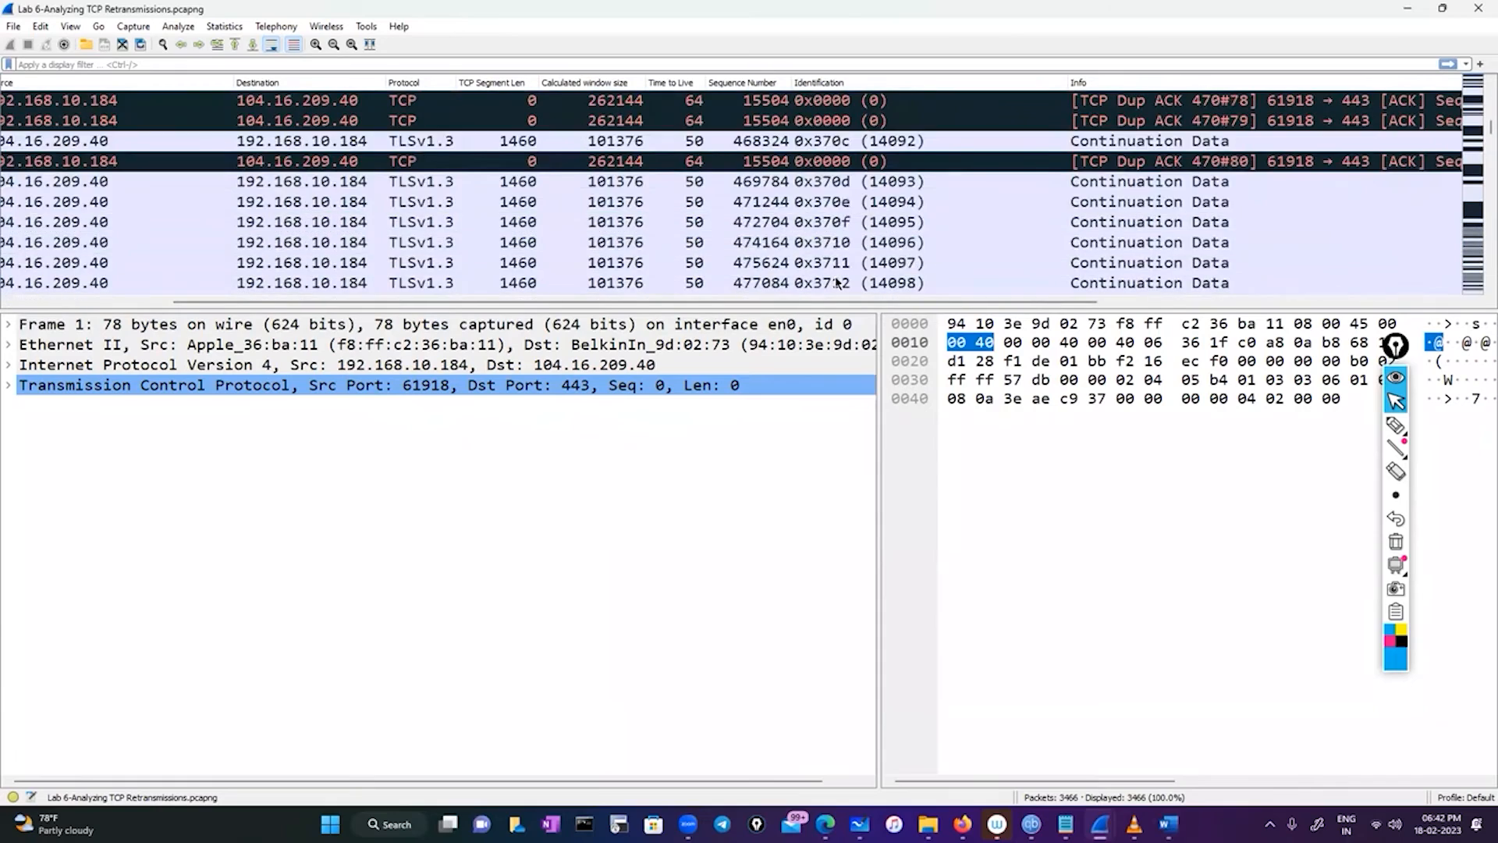
scroll(837, 282, "down", 15)
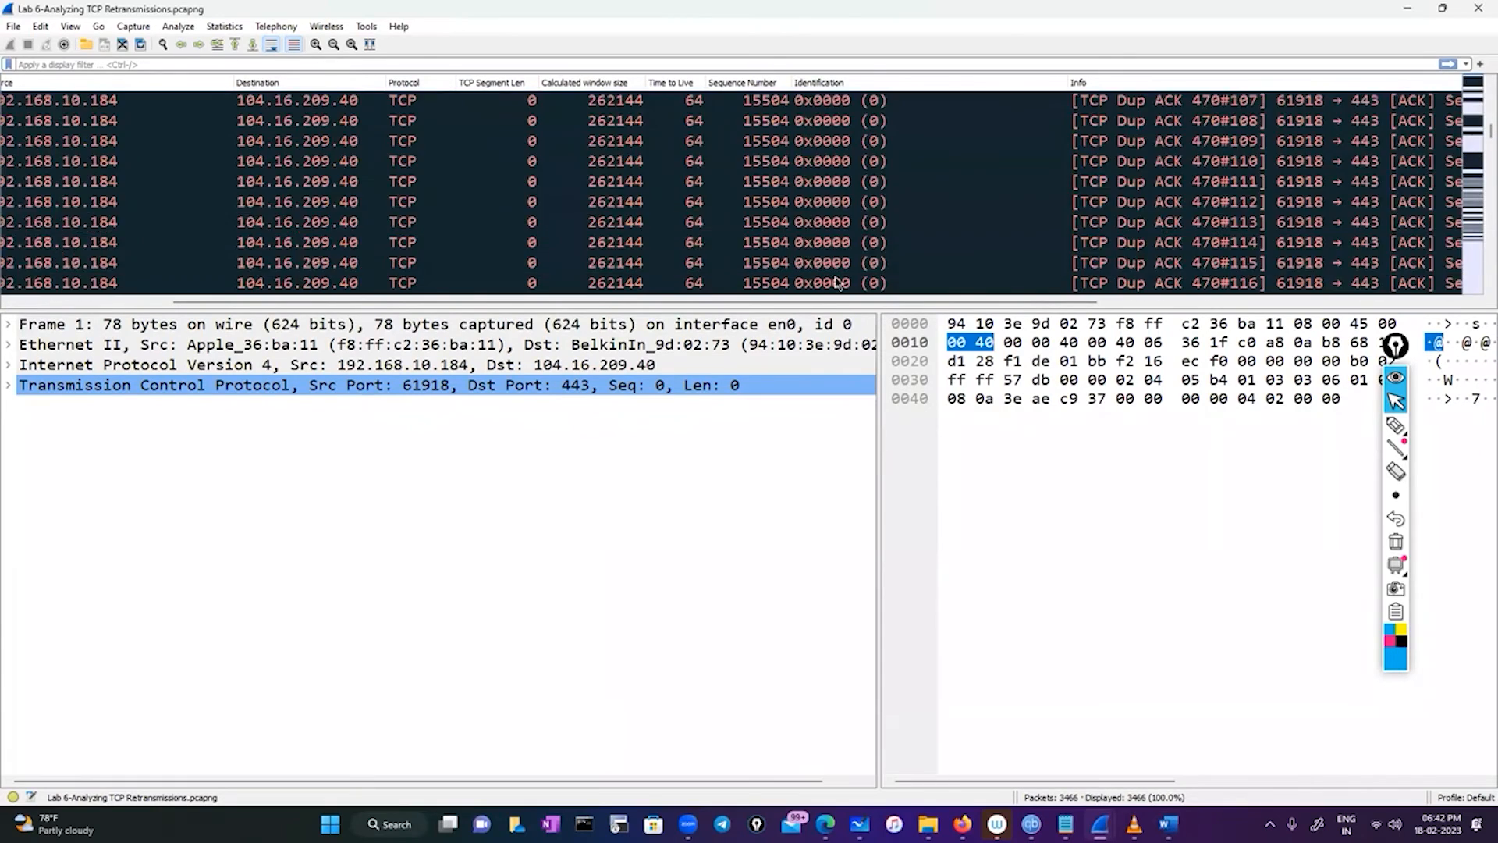
scroll(837, 282, "down", 10)
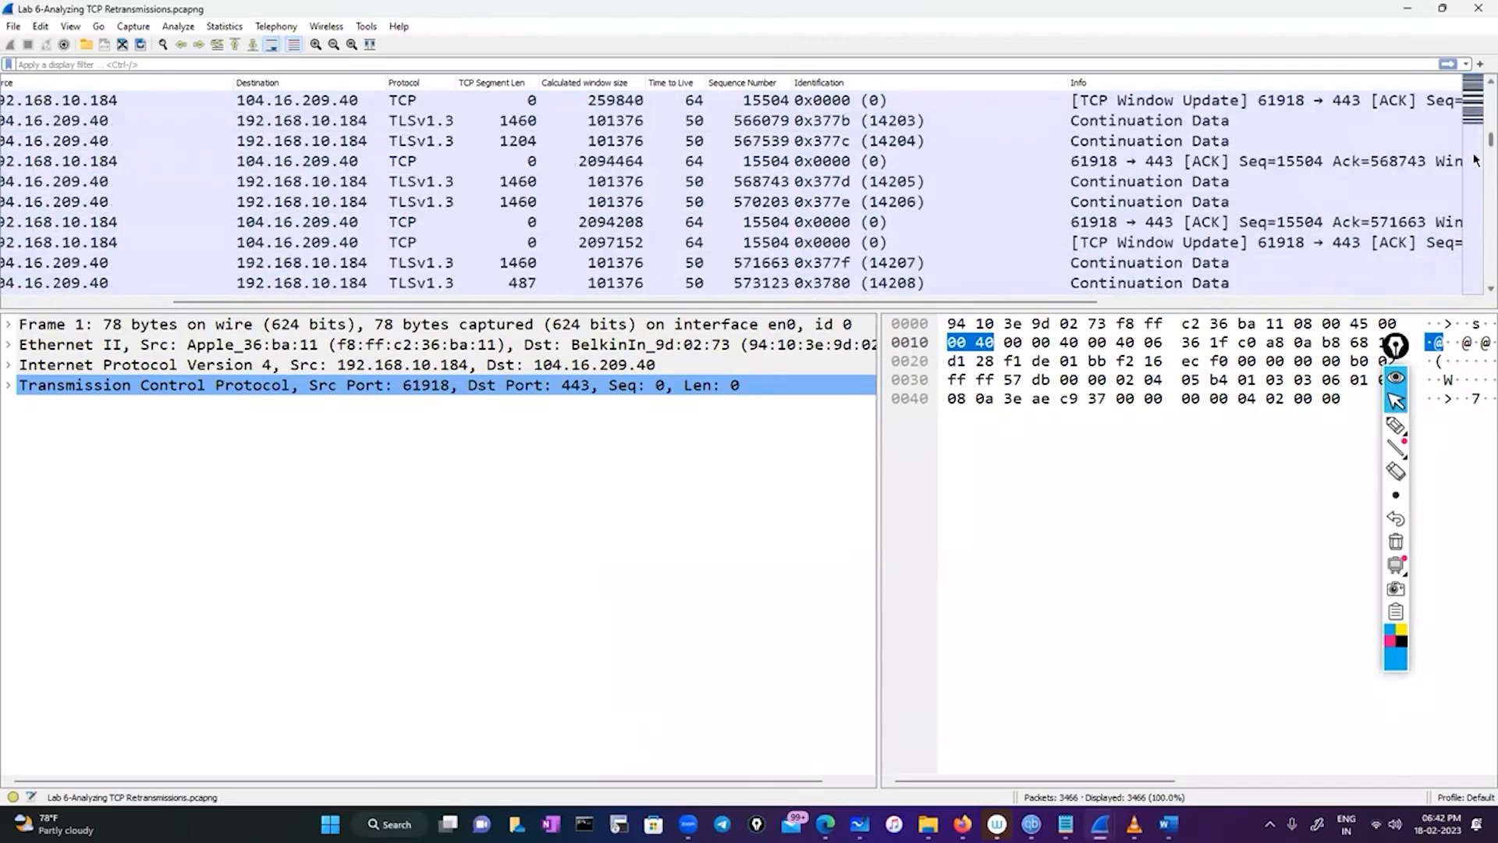
Step: Check the end and middle of the capture, and return to its out-of-order and duplicate ACK packets
left_click_drag(1474, 160, 1473, 281)
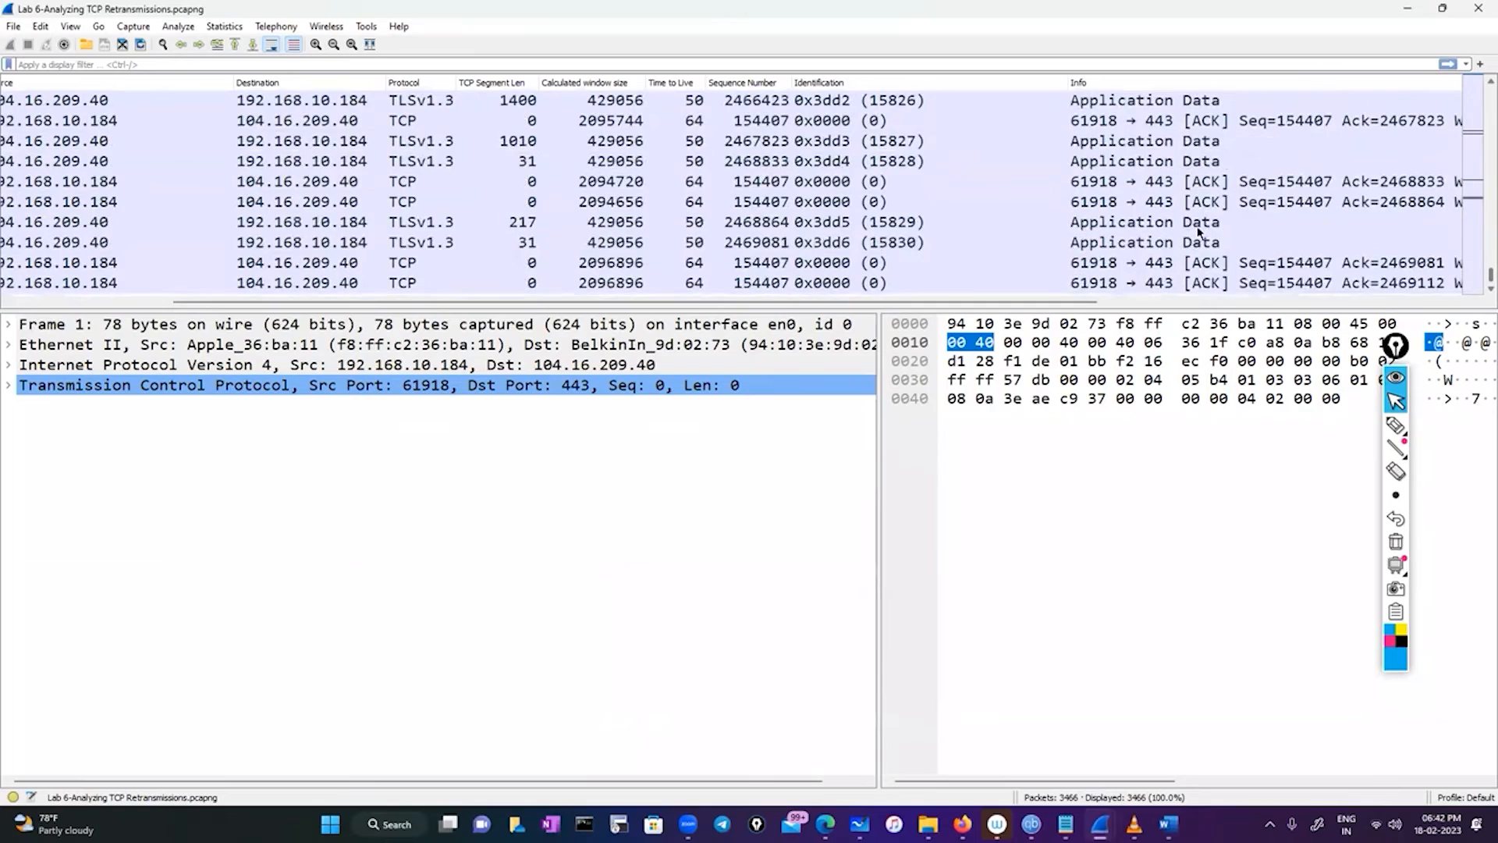
scroll(1199, 233, "up", 20)
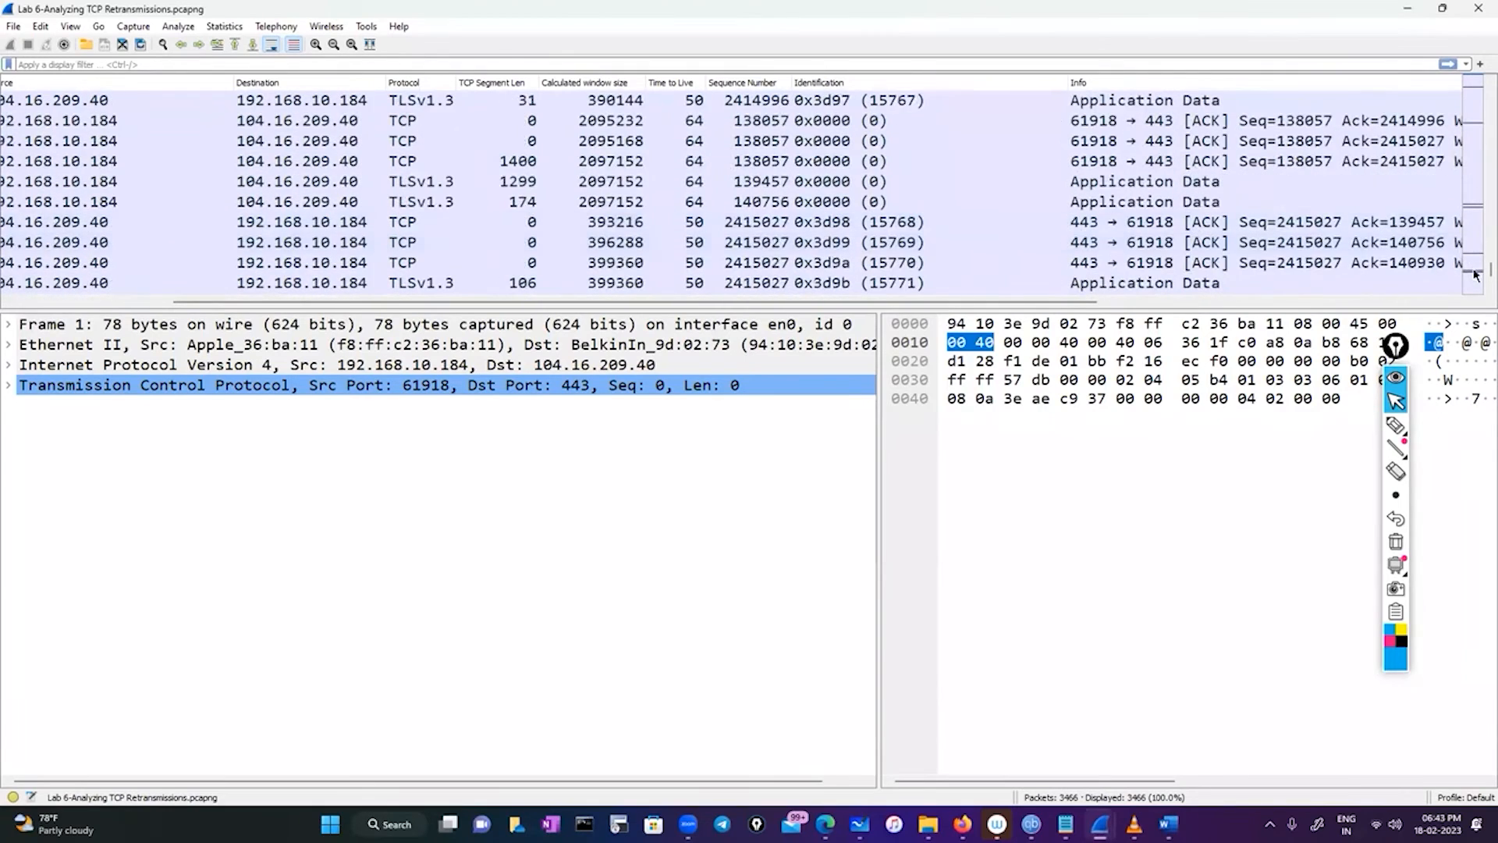
left_click_drag(1474, 273, 1470, 141)
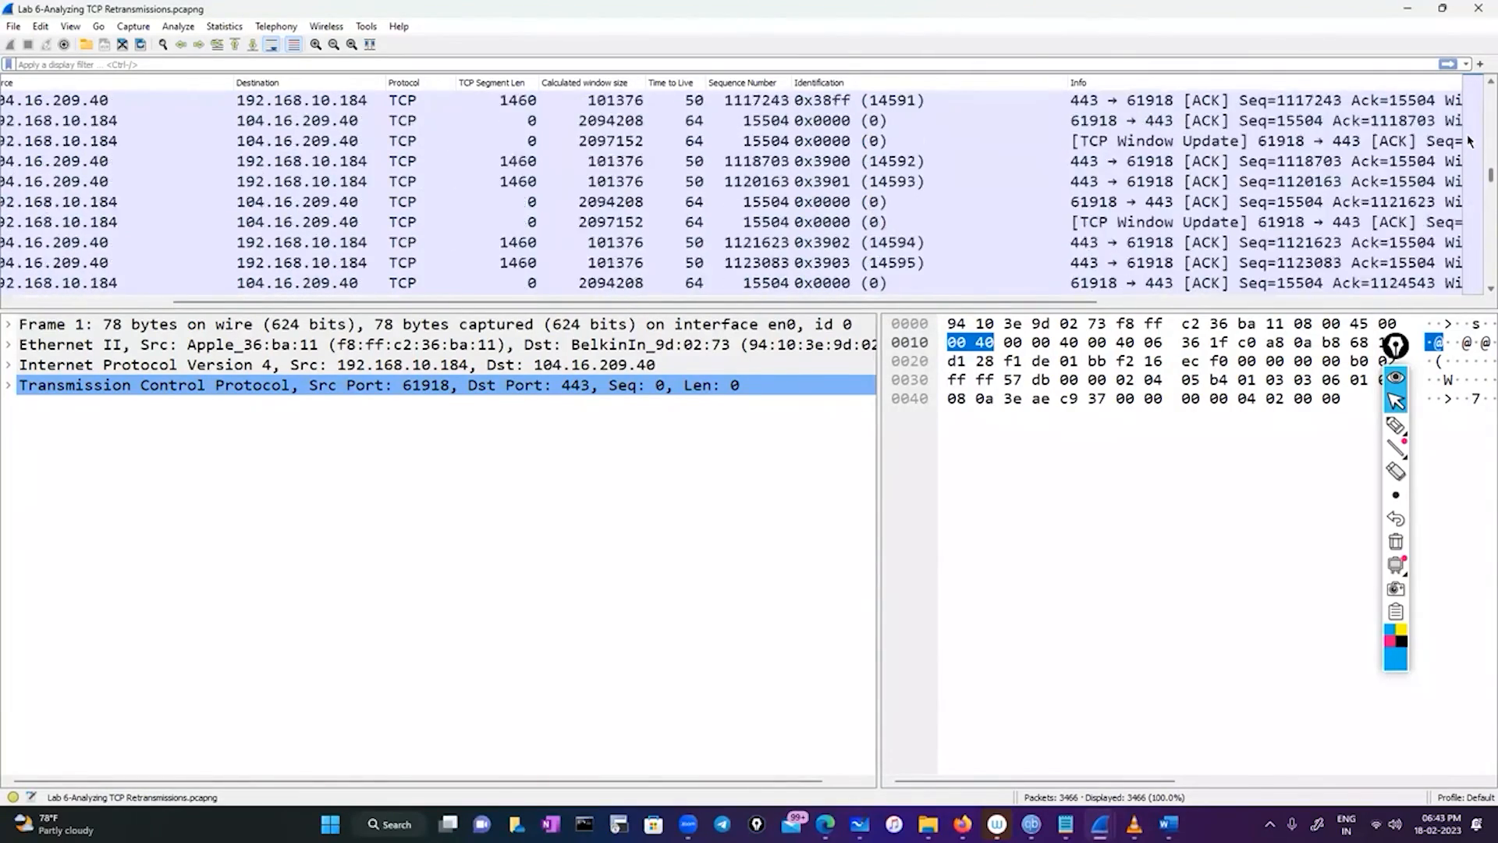
scroll(794, 226, "up", 20)
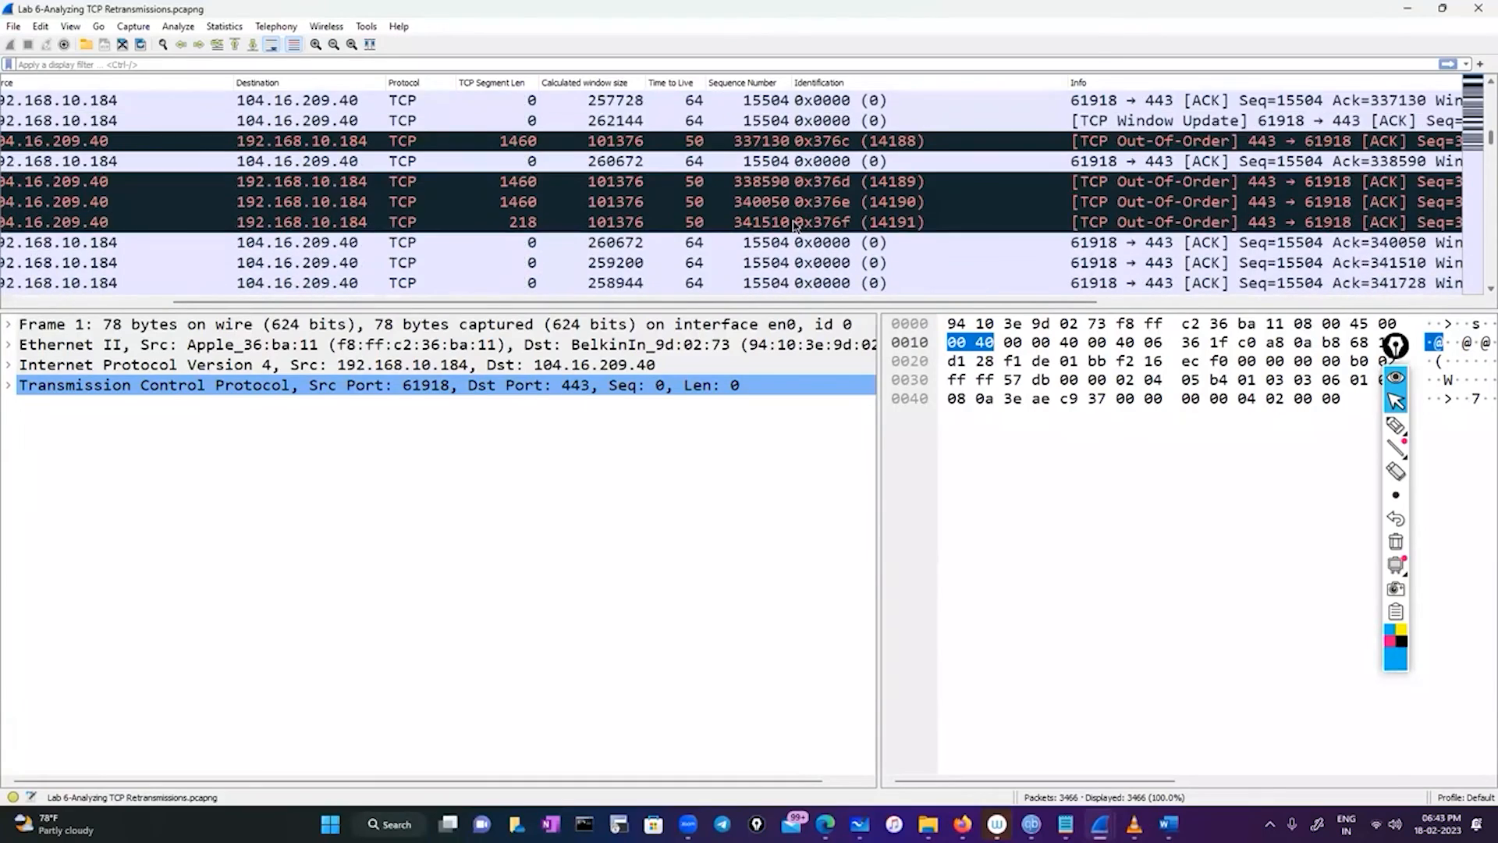
scroll(795, 226, "up", 2)
scroll(795, 227, "down", 20)
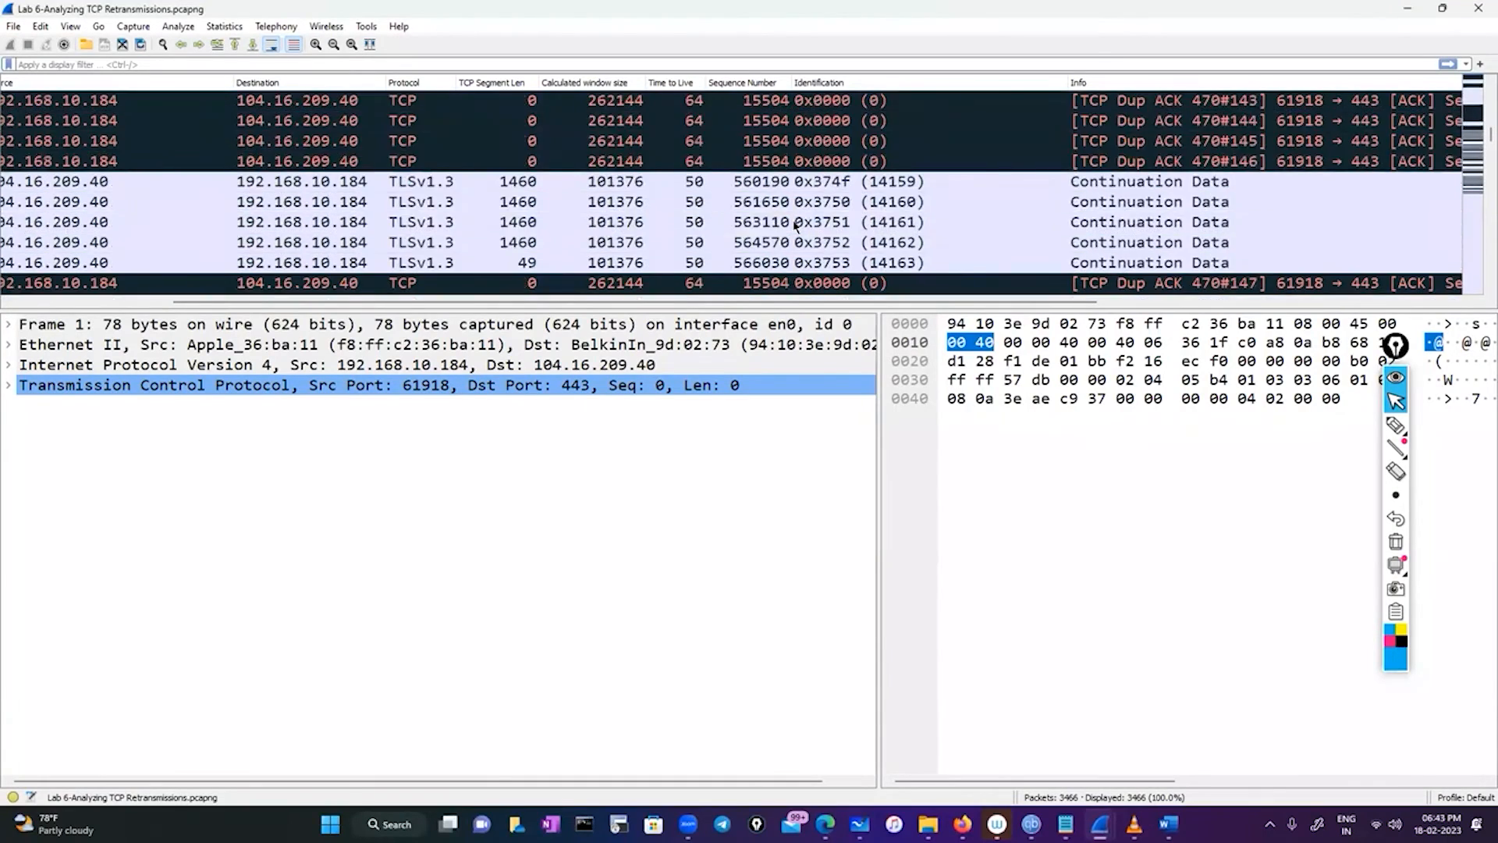
Step: Select the Dup ACK 470#130 packet and expand its TCP header, SEQ/ACK analysis, TCP Analysis Flags and duplicate ACK frame reference
scroll(795, 226, "up", 10)
left_click(714, 205)
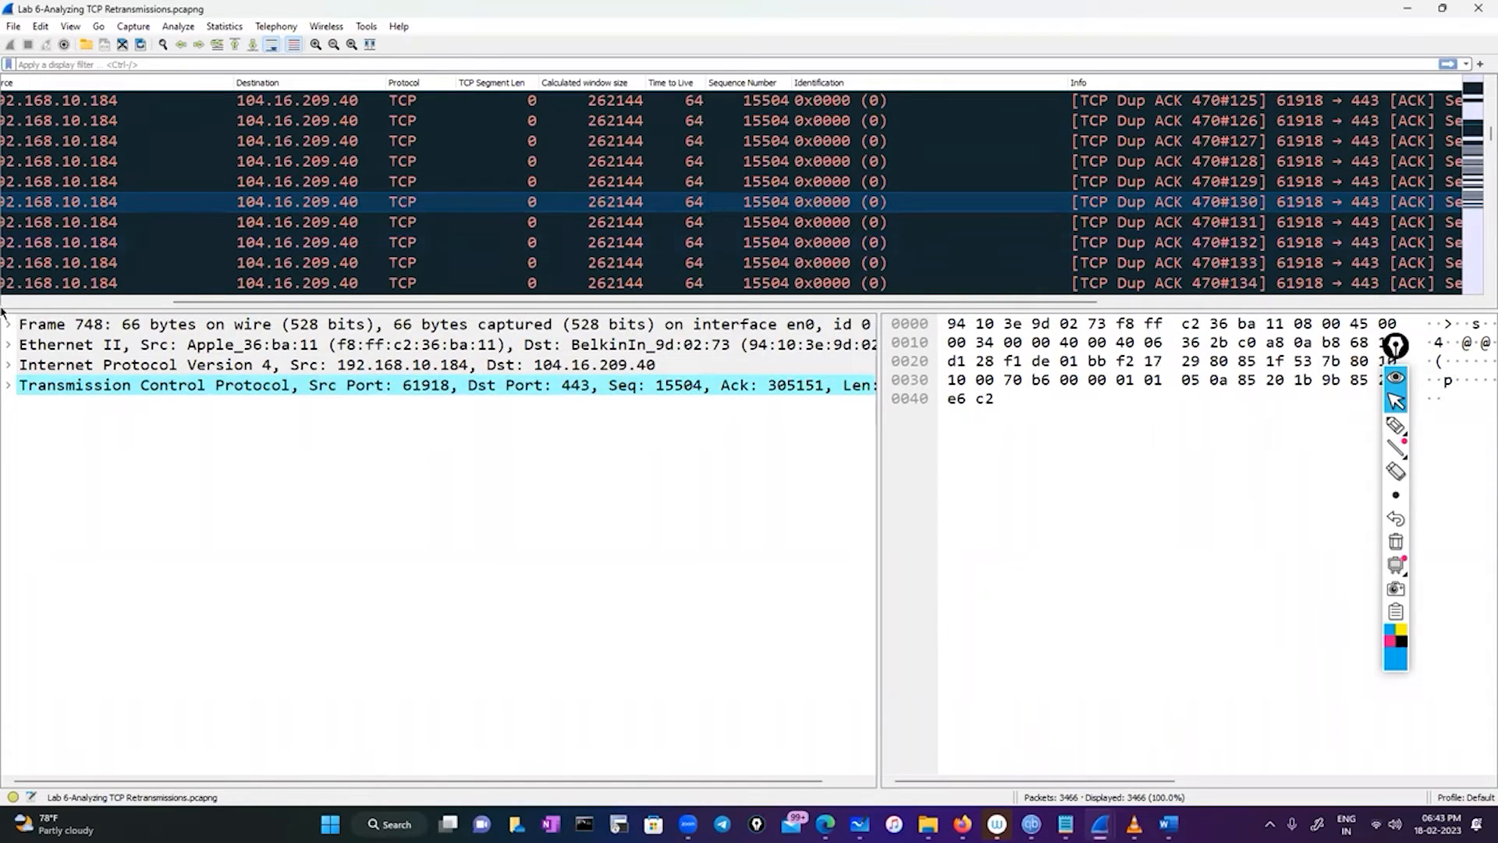
left_click(9, 385)
scroll(381, 621, "down", 1)
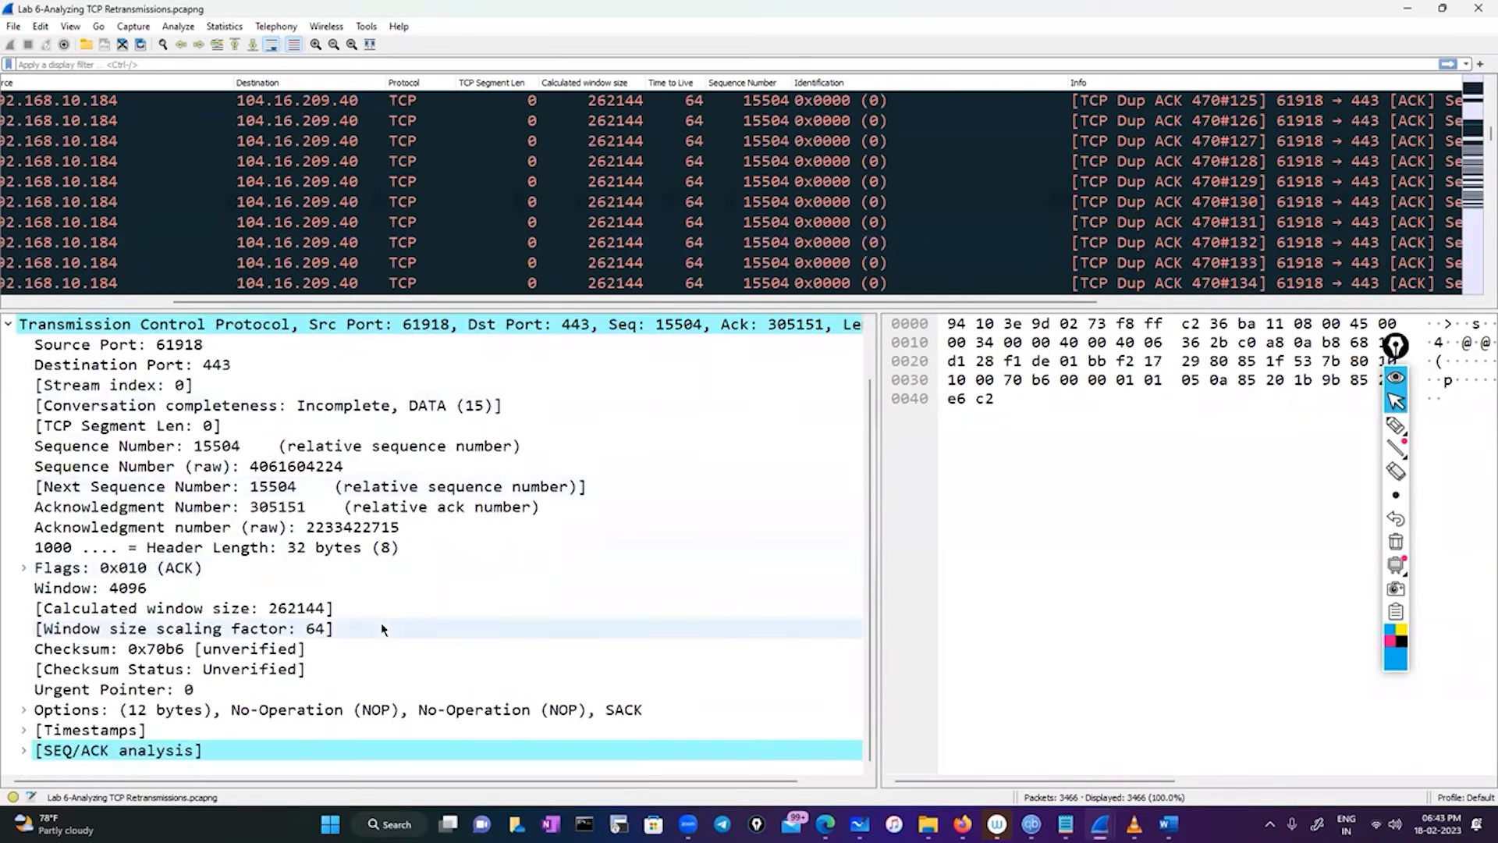
left_click(24, 749)
scroll(329, 696, "down", 1)
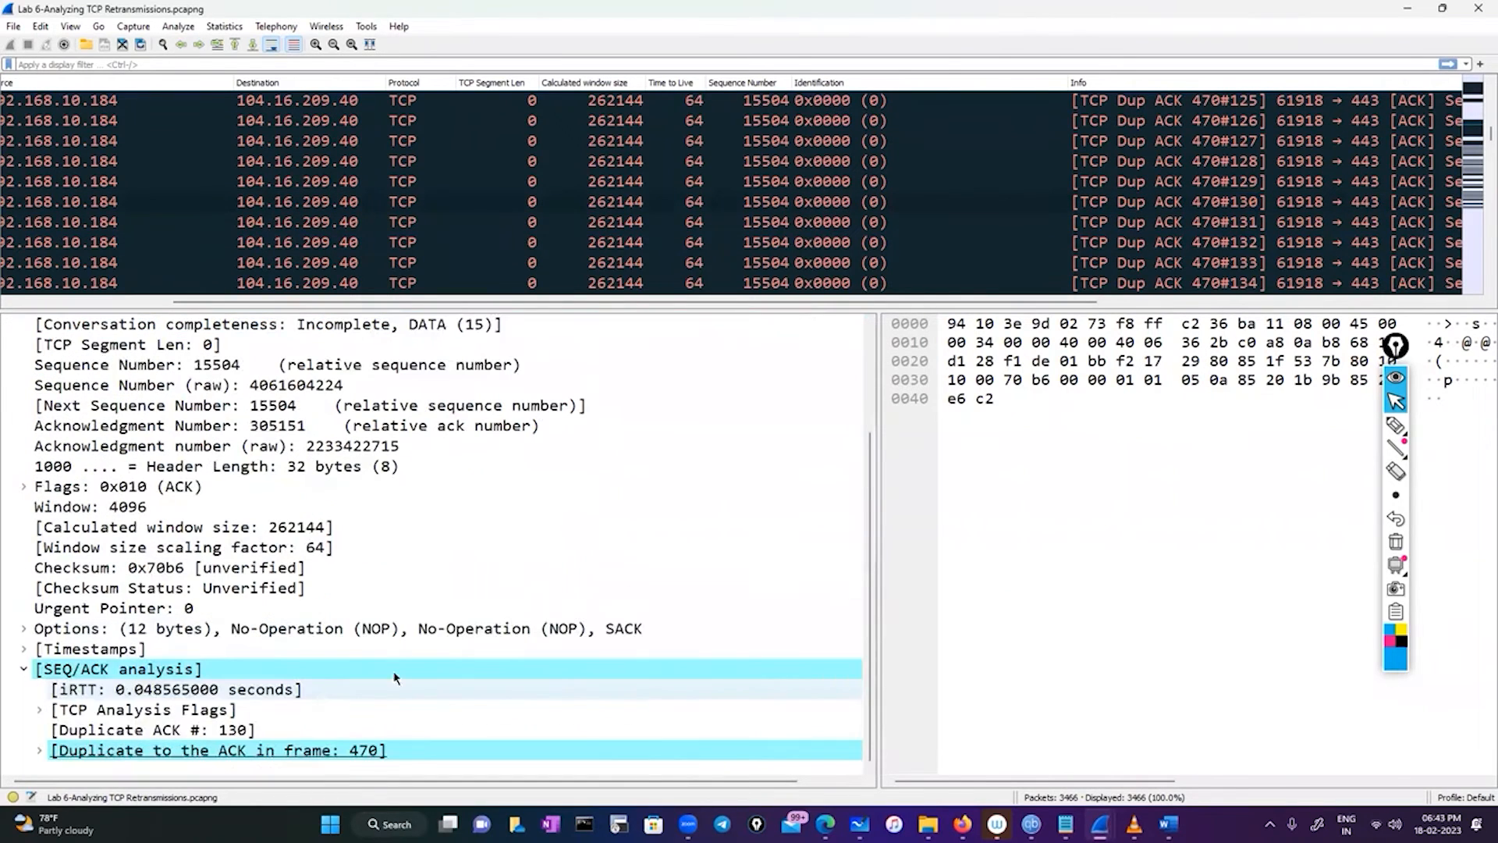
left_click(39, 710)
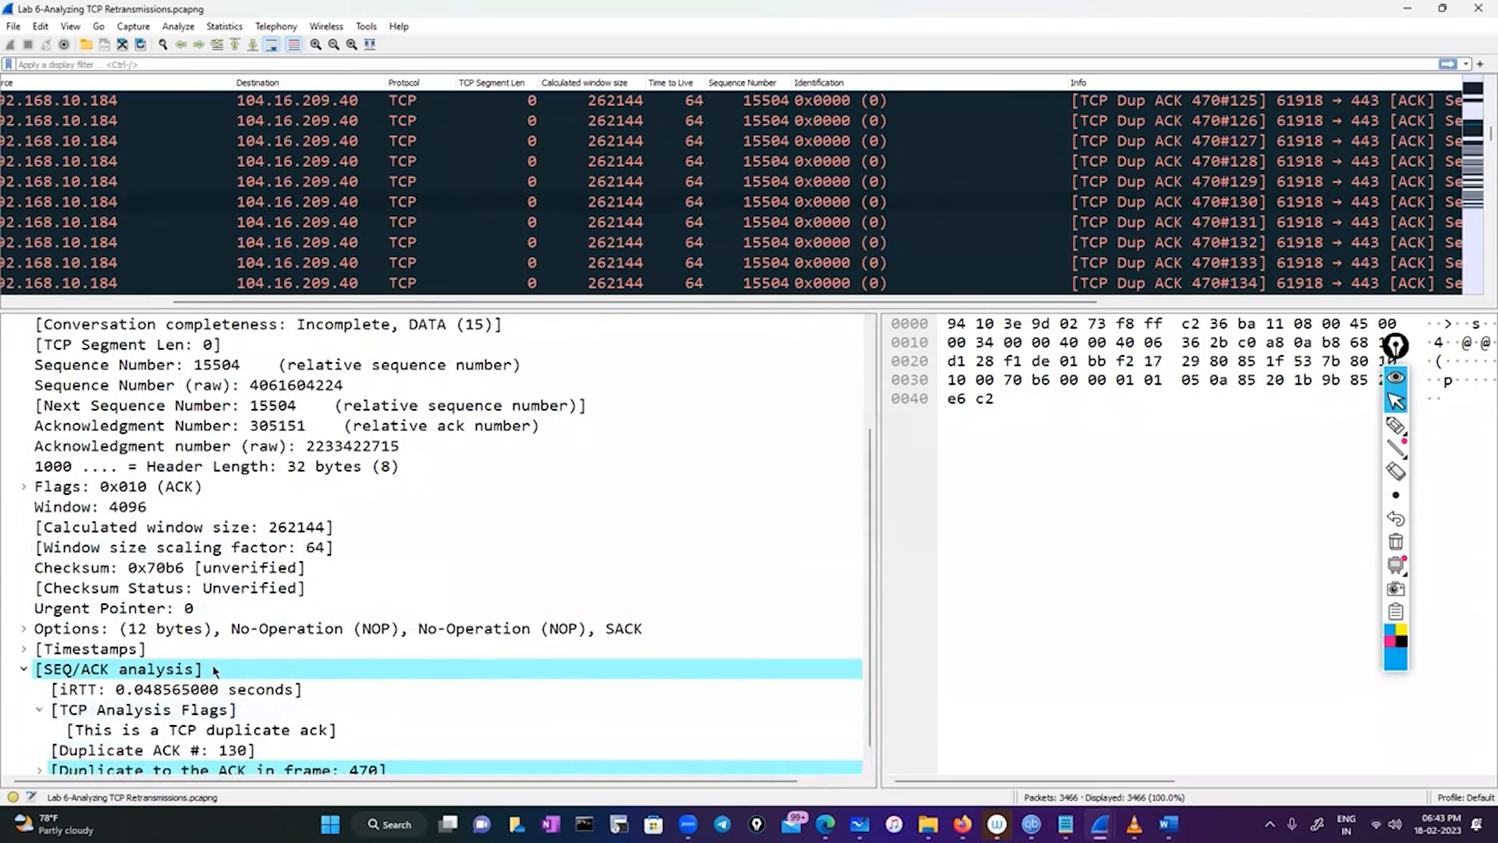
scroll(41, 753, "down", 1)
left_click(40, 750)
scroll(451, 662, "down", 1)
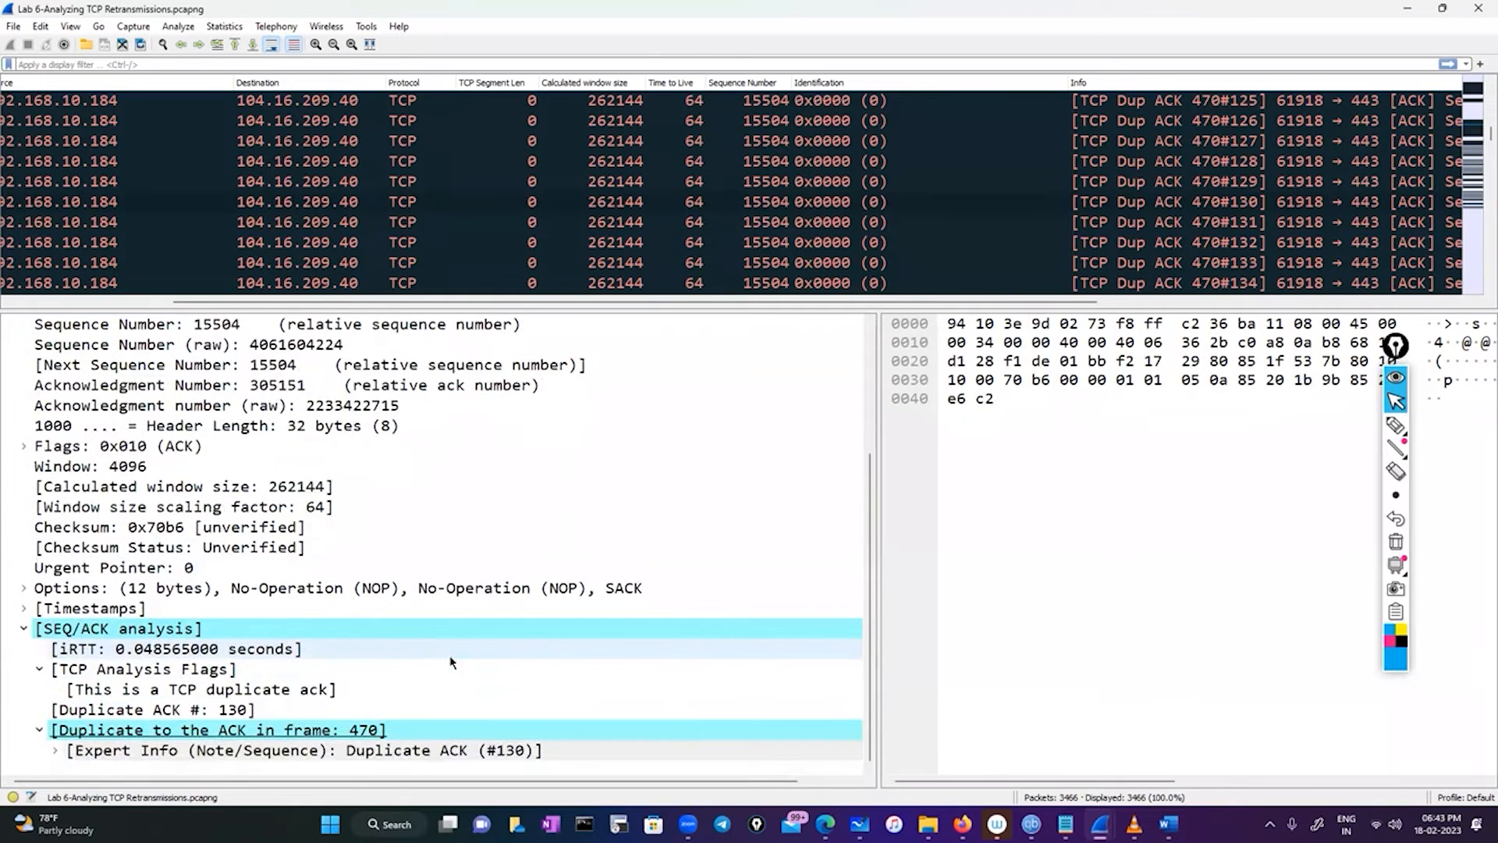
Step: Bring the packet number and source columns back into view, select packet 743 and review the duplicate ACKs around it
scroll(451, 662, "up", 3)
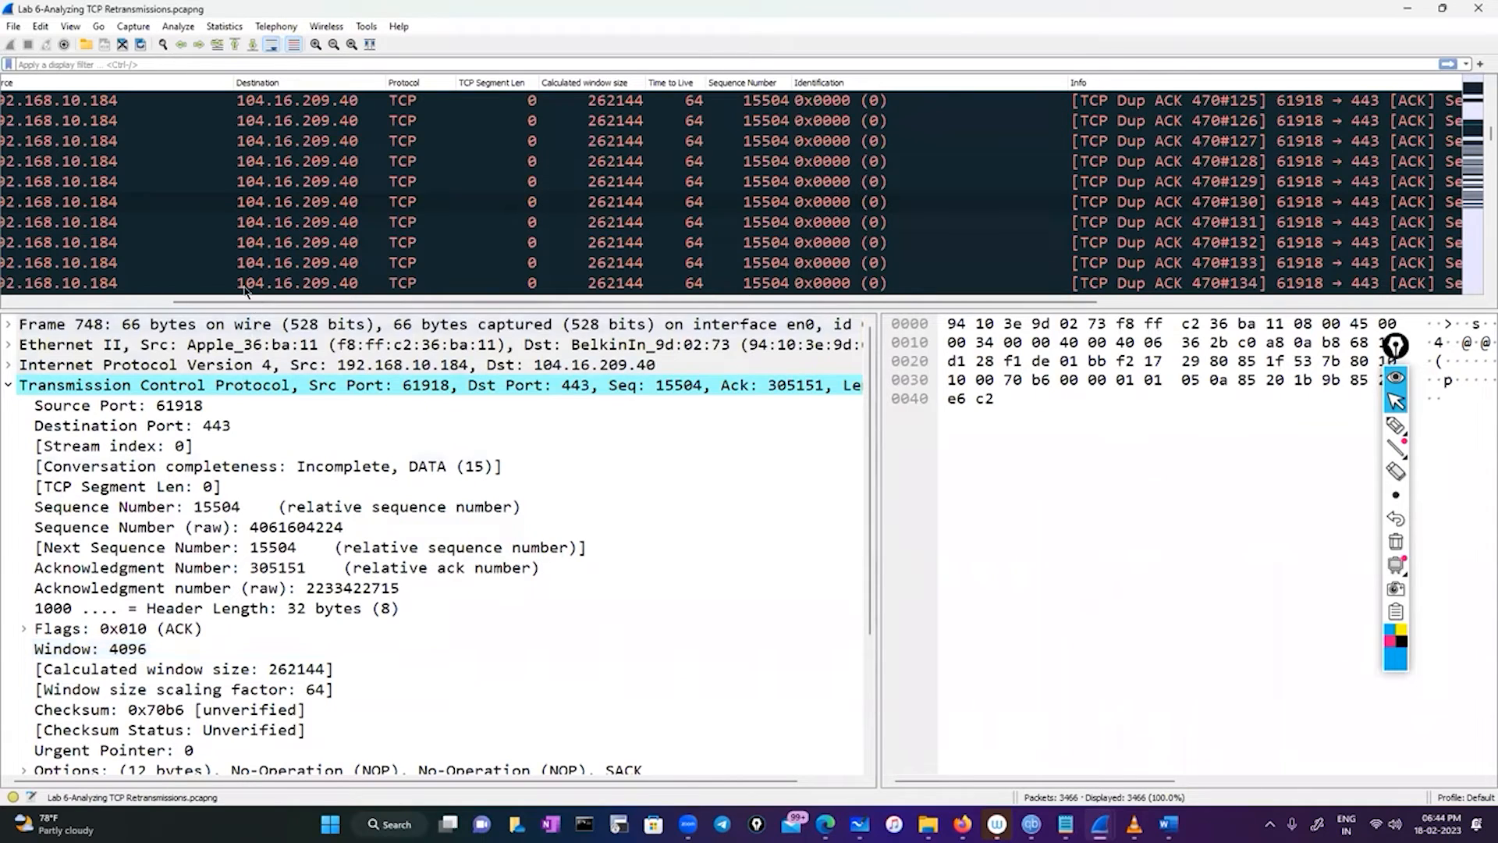
left_click_drag(255, 303, 93, 302)
scroll(420, 264, "up", 1)
scroll(420, 269, "up", 1)
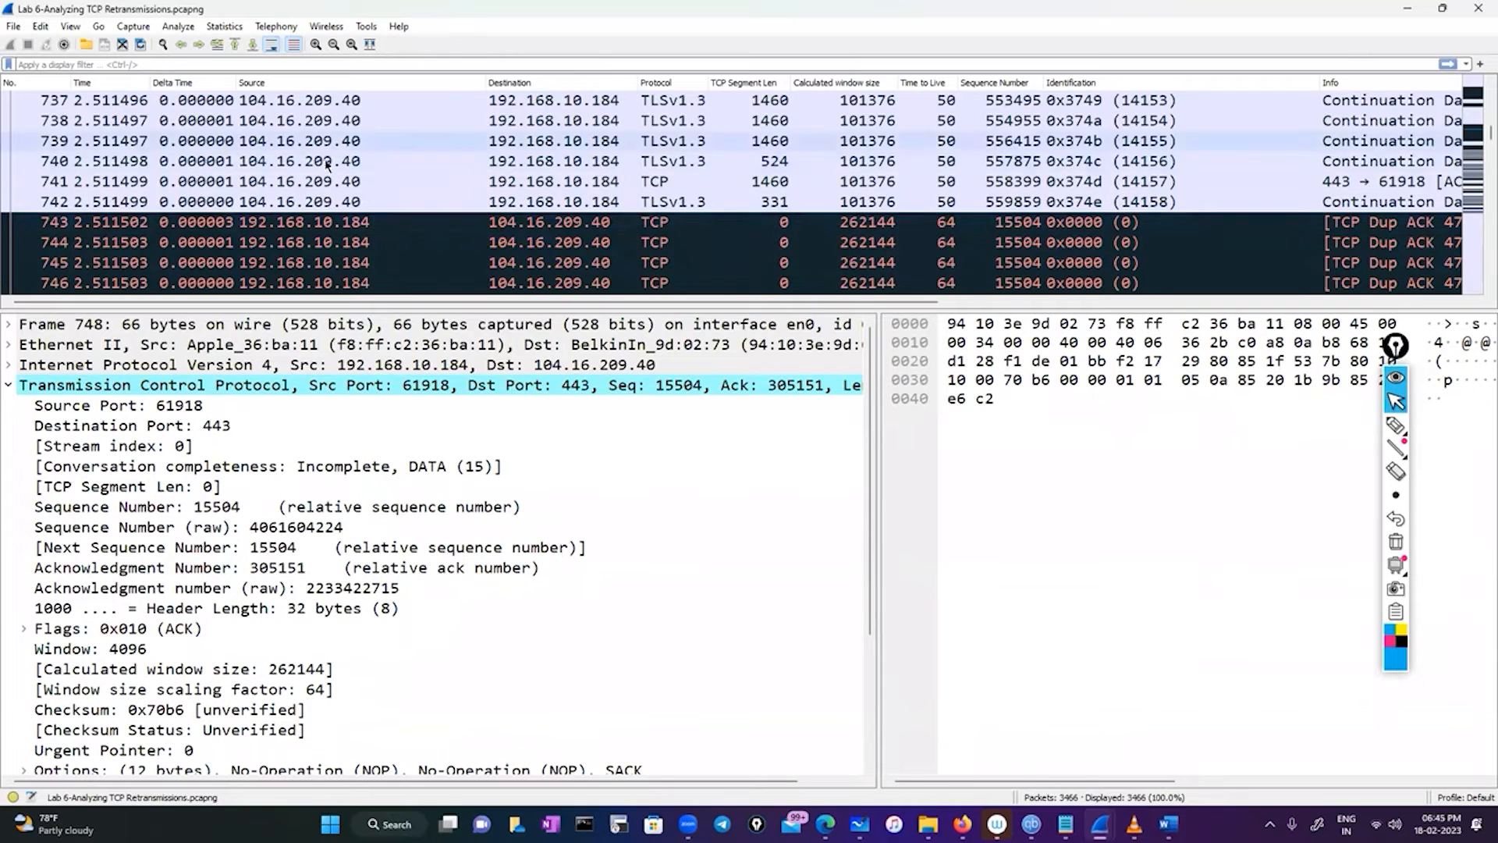
left_click(305, 224)
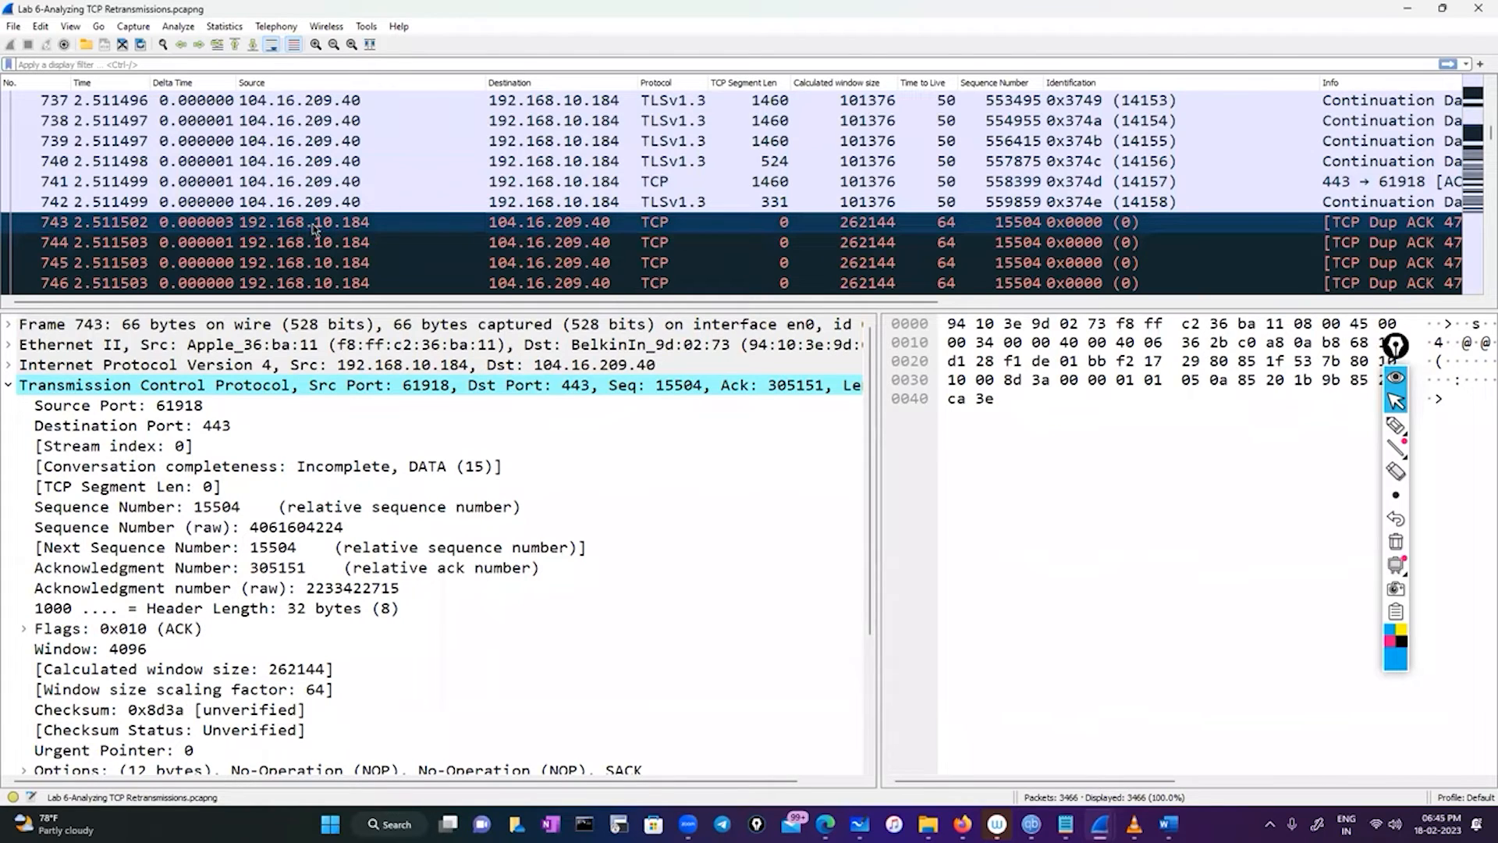
scroll(414, 230, "down", 1)
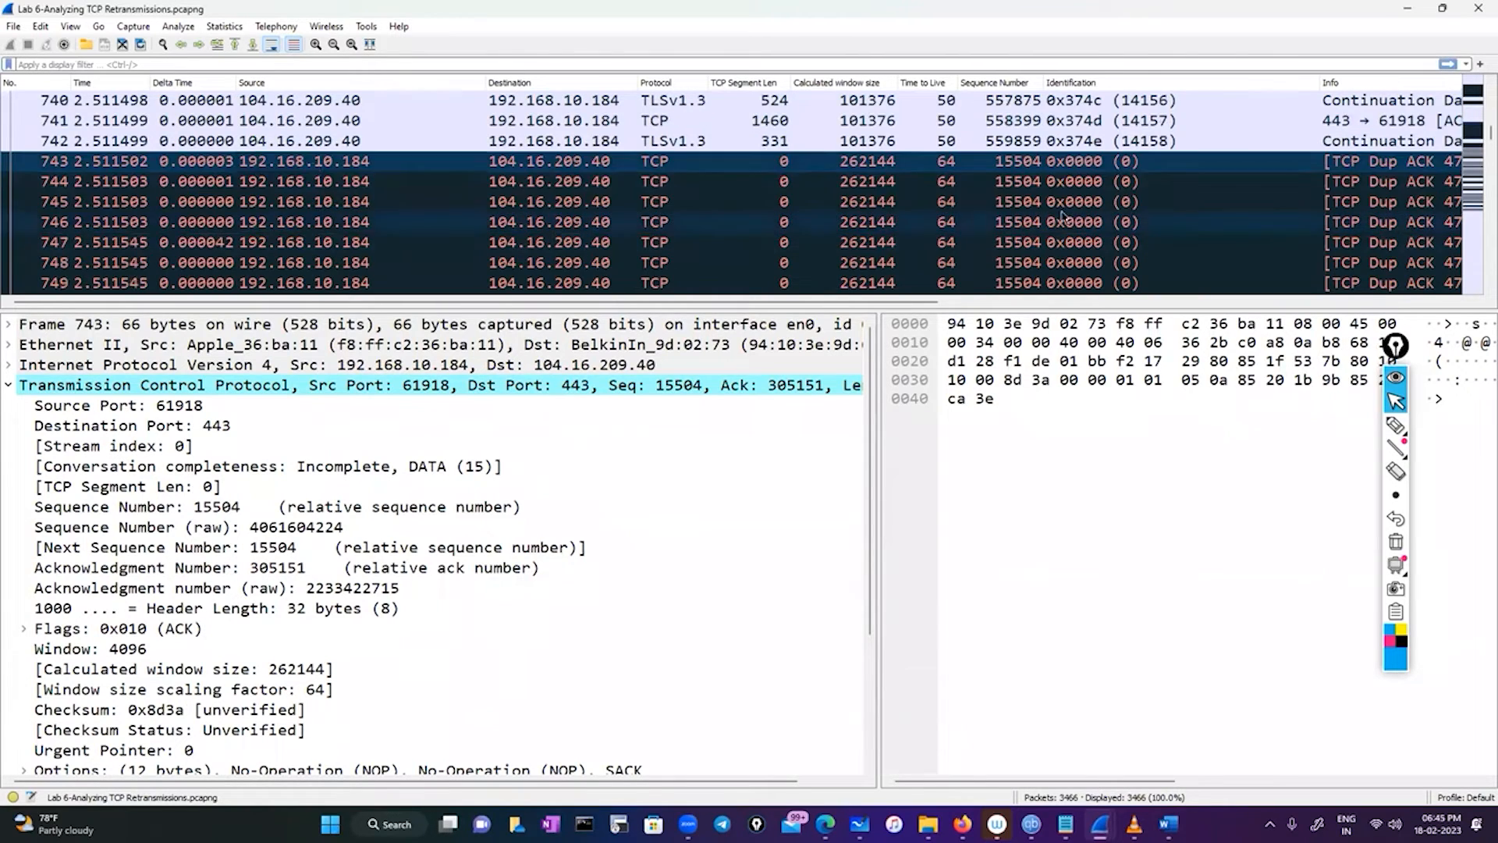
scroll(614, 230, "down", 5)
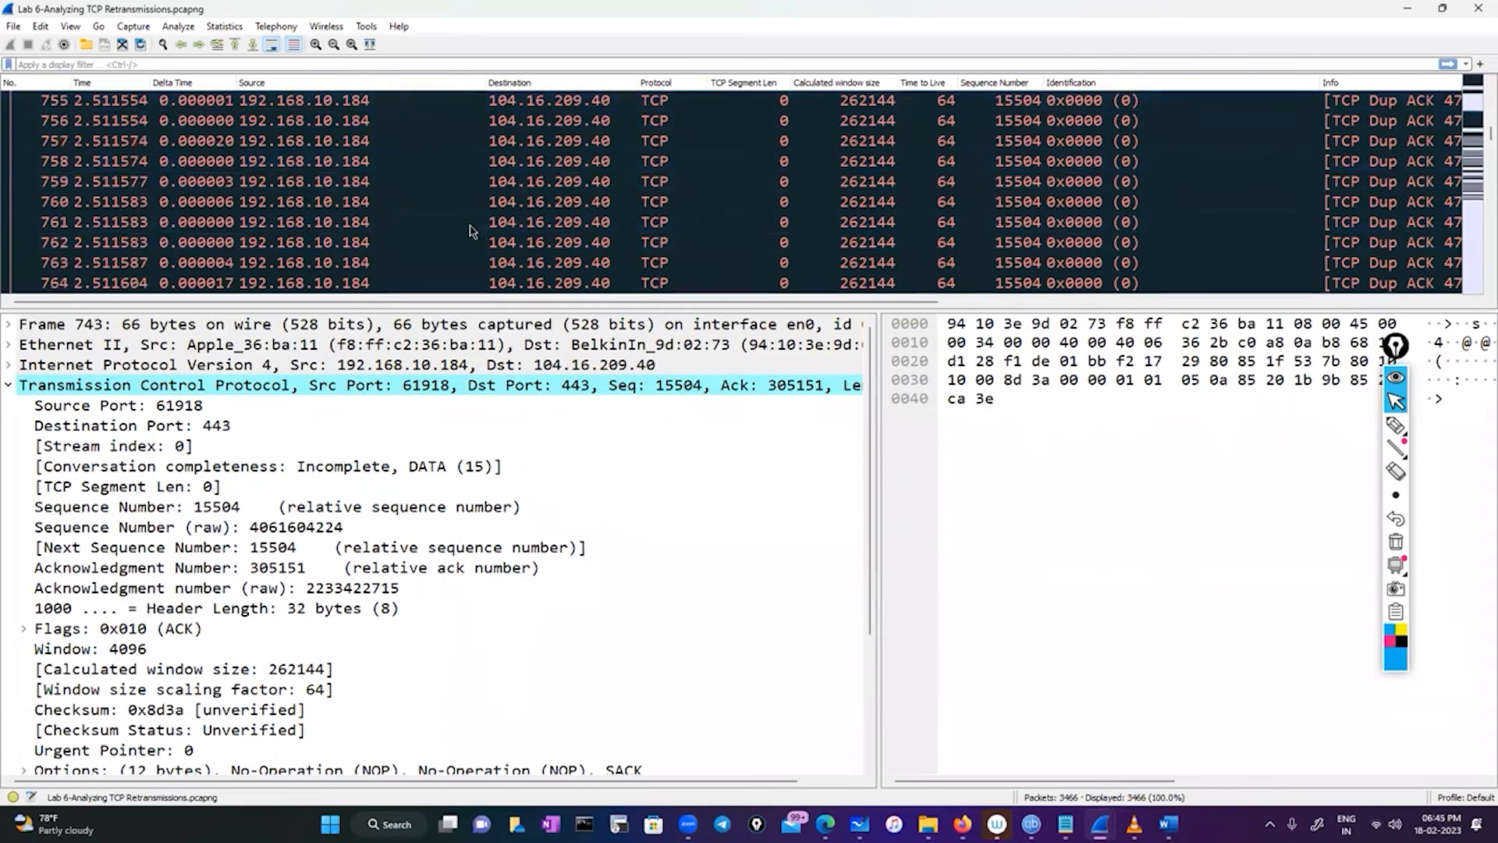
scroll(417, 204, "down", 1)
scroll(418, 204, "up", 3)
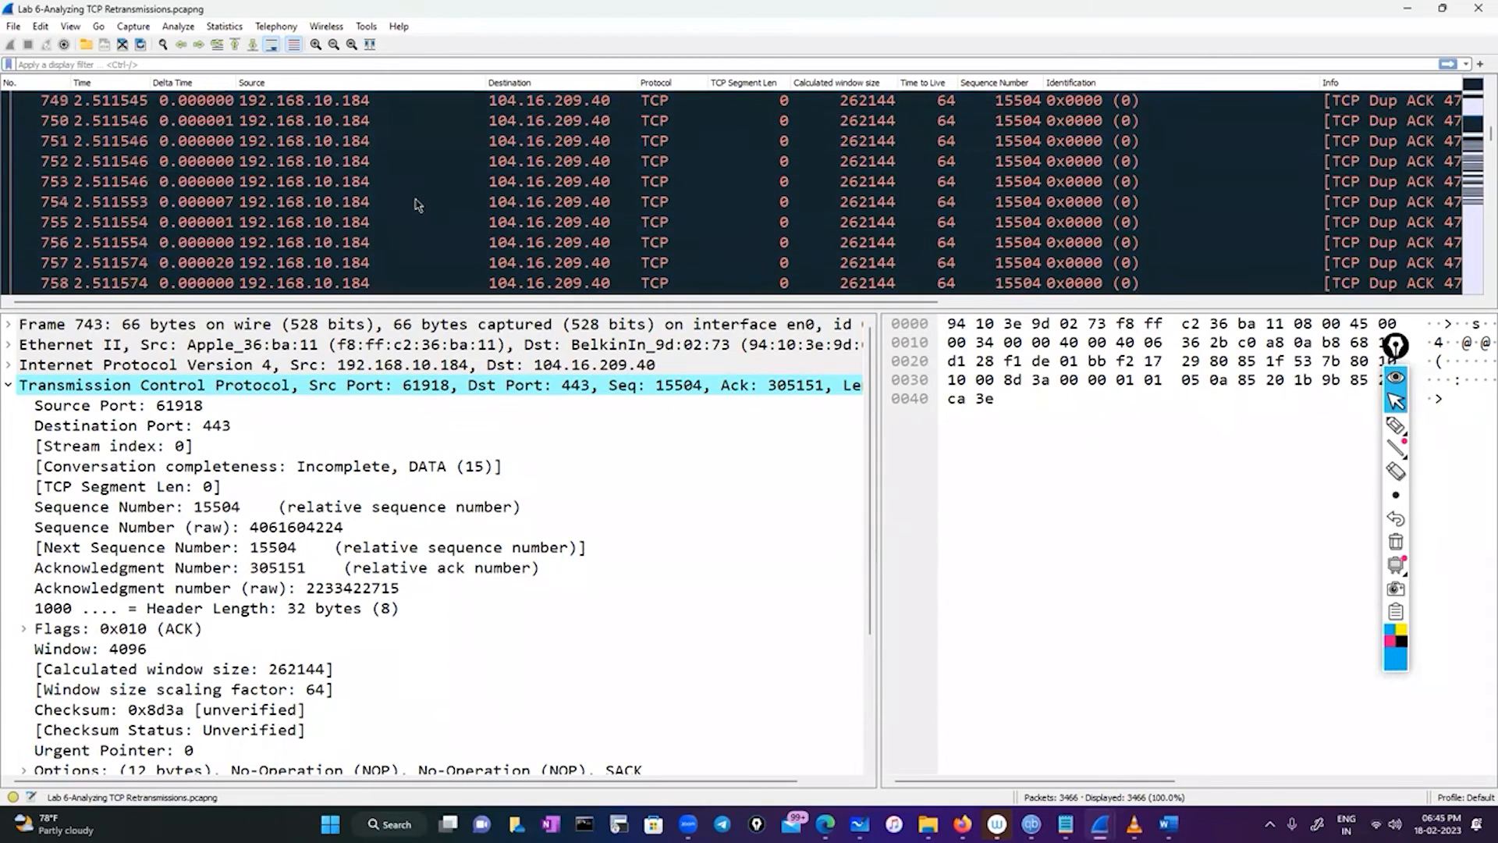
scroll(418, 205, "up", 4)
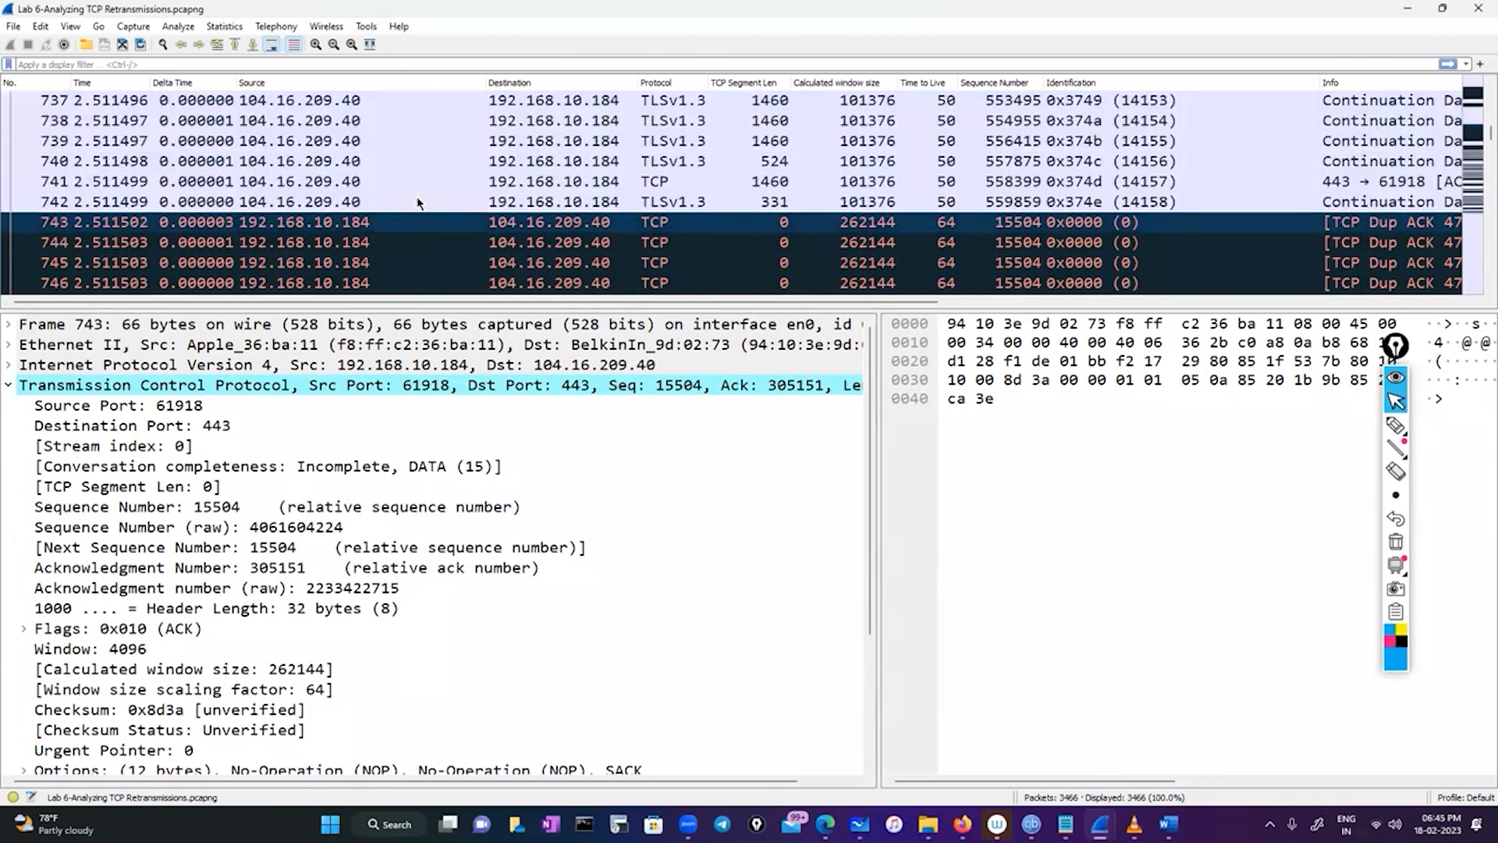
Step: Filter the capture to the TCP conversation of packet 743, between 192.168.10.184 port 61918 and 104.16.209.40 port 443
scroll(419, 203, "down", 2)
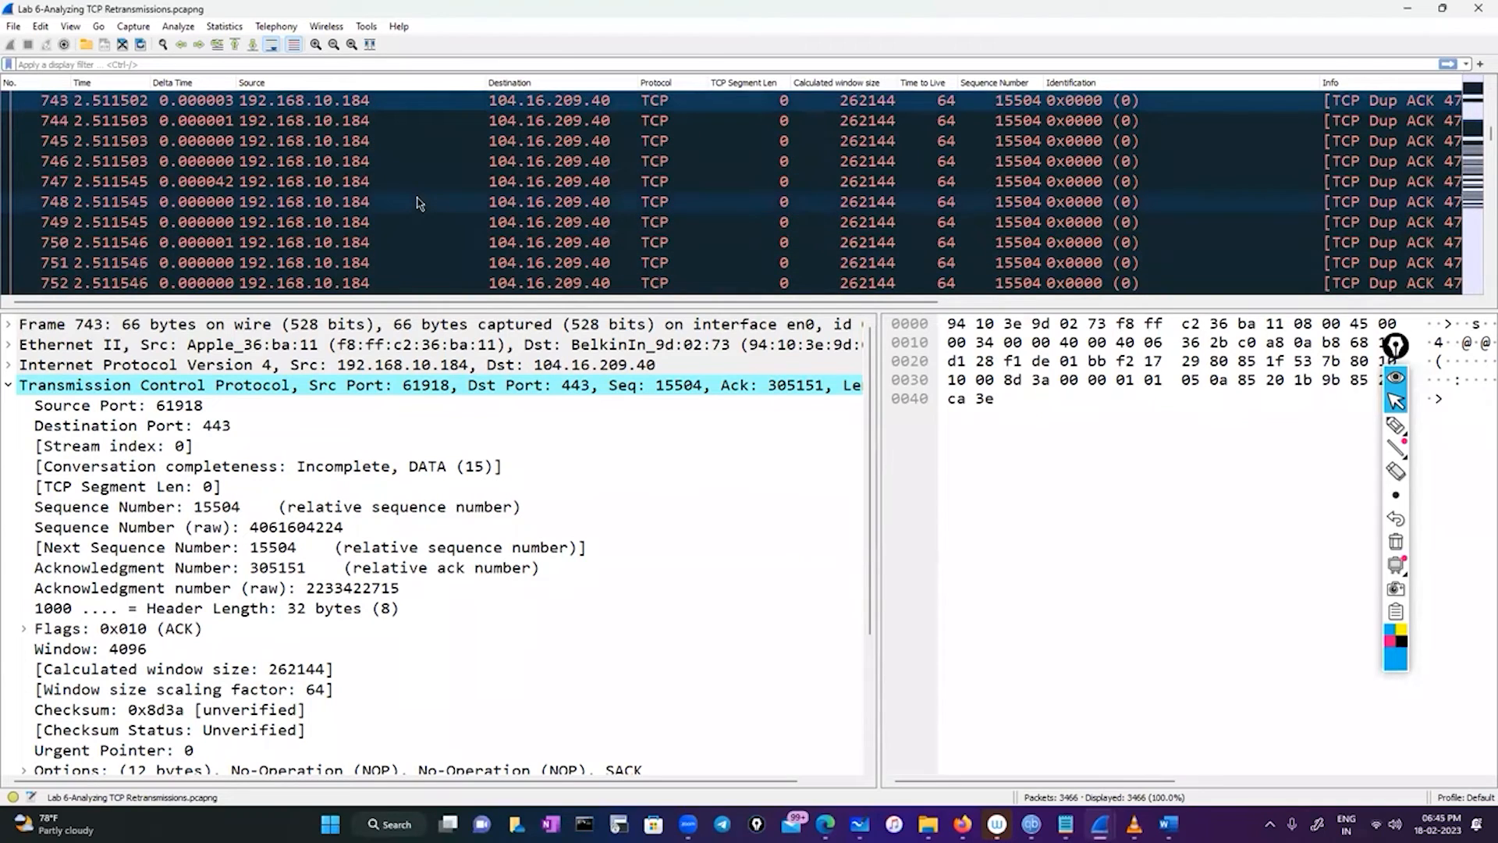
scroll(419, 204, "up", 1)
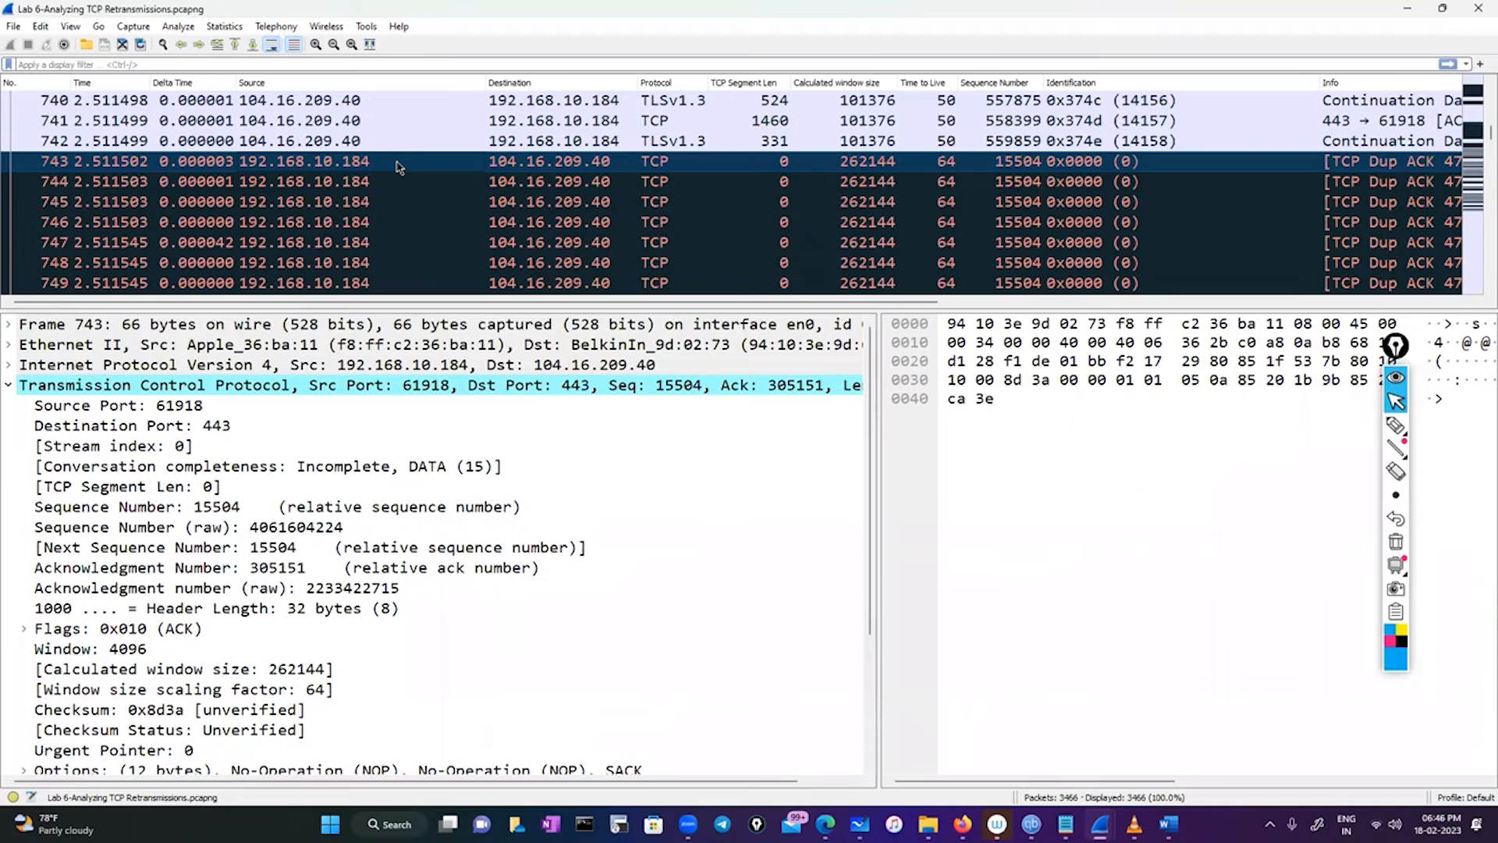
scroll(390, 166, "up", 2)
scroll(374, 162, "down", 3)
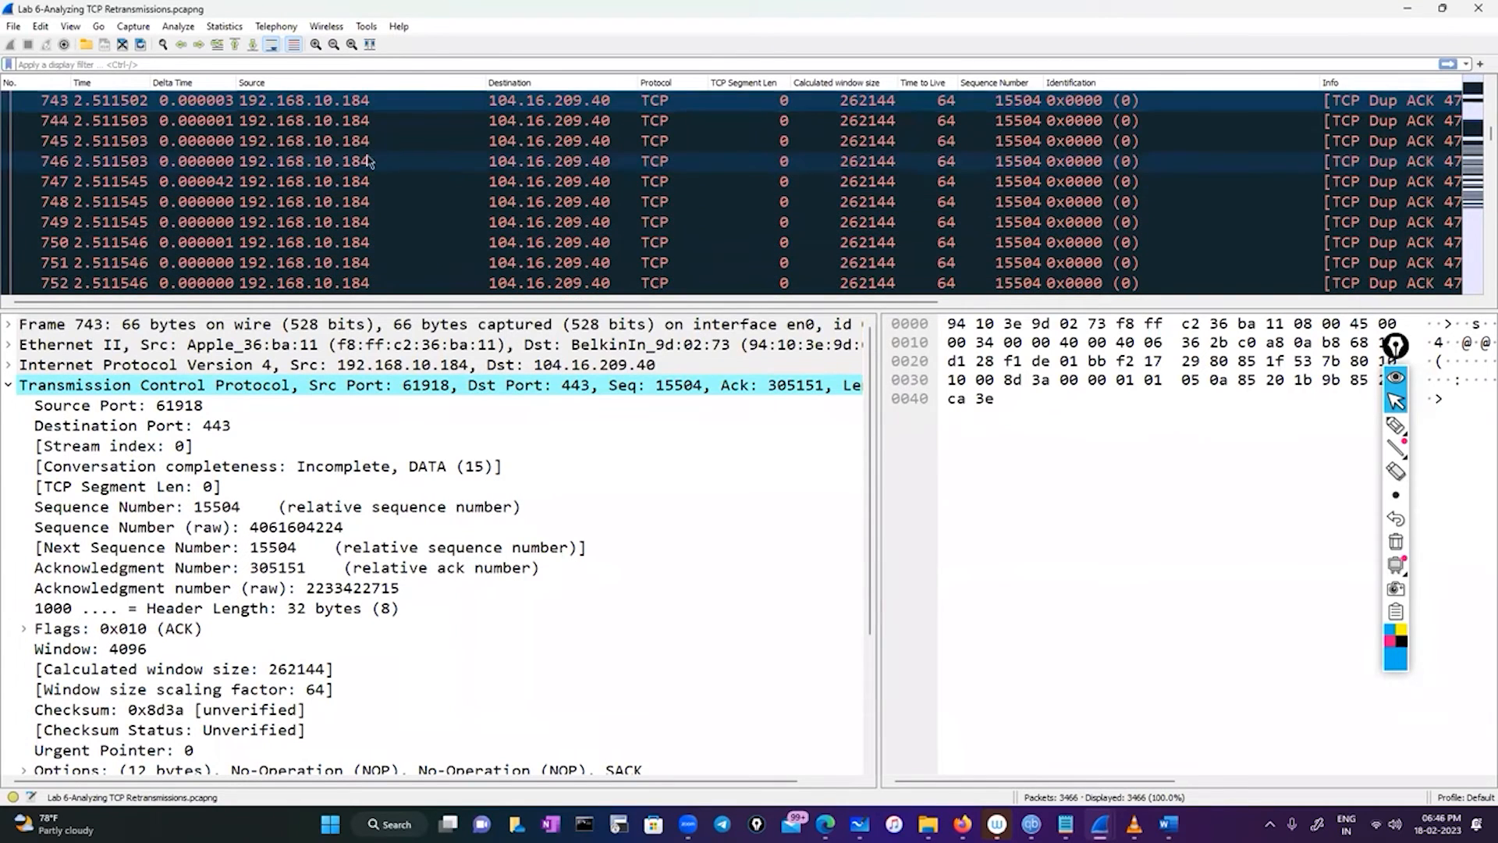
scroll(370, 162, "up", 2)
right_click(353, 222)
mouse_move(505, 435)
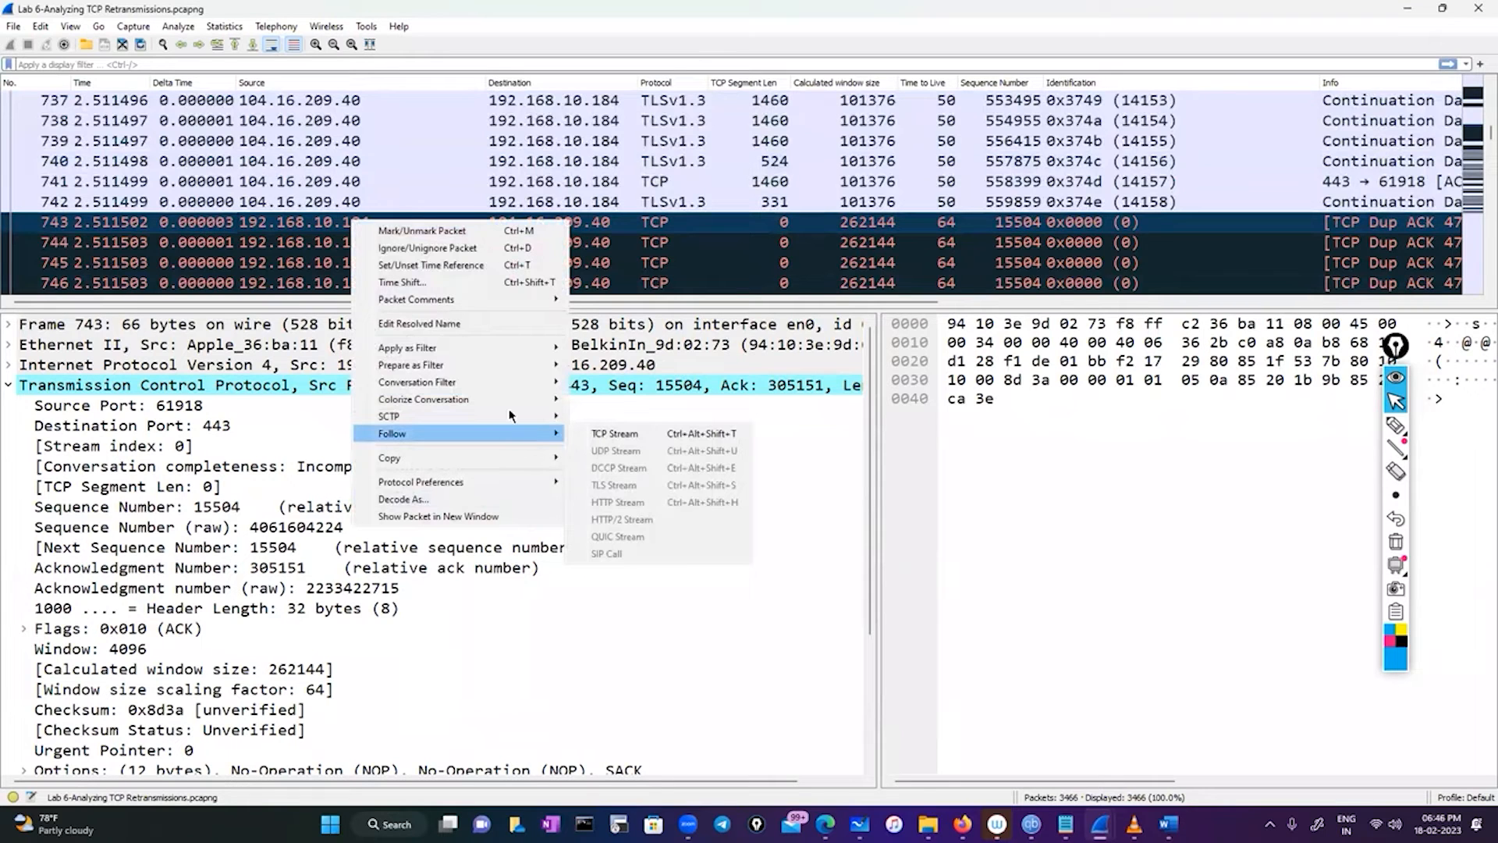
mouse_move(512, 382)
left_click(599, 537)
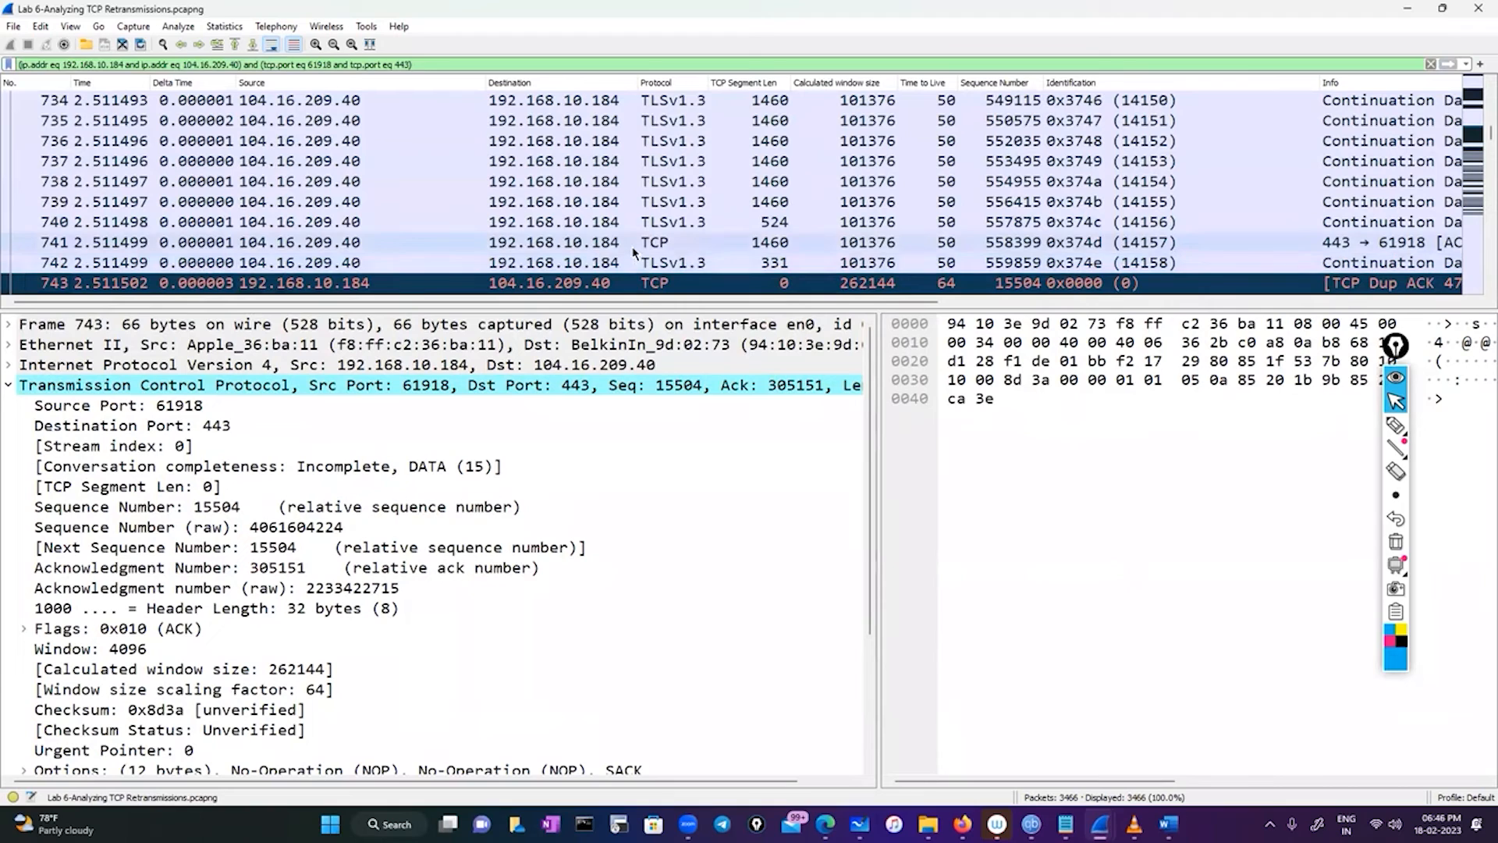
scroll(634, 250, "down", 1)
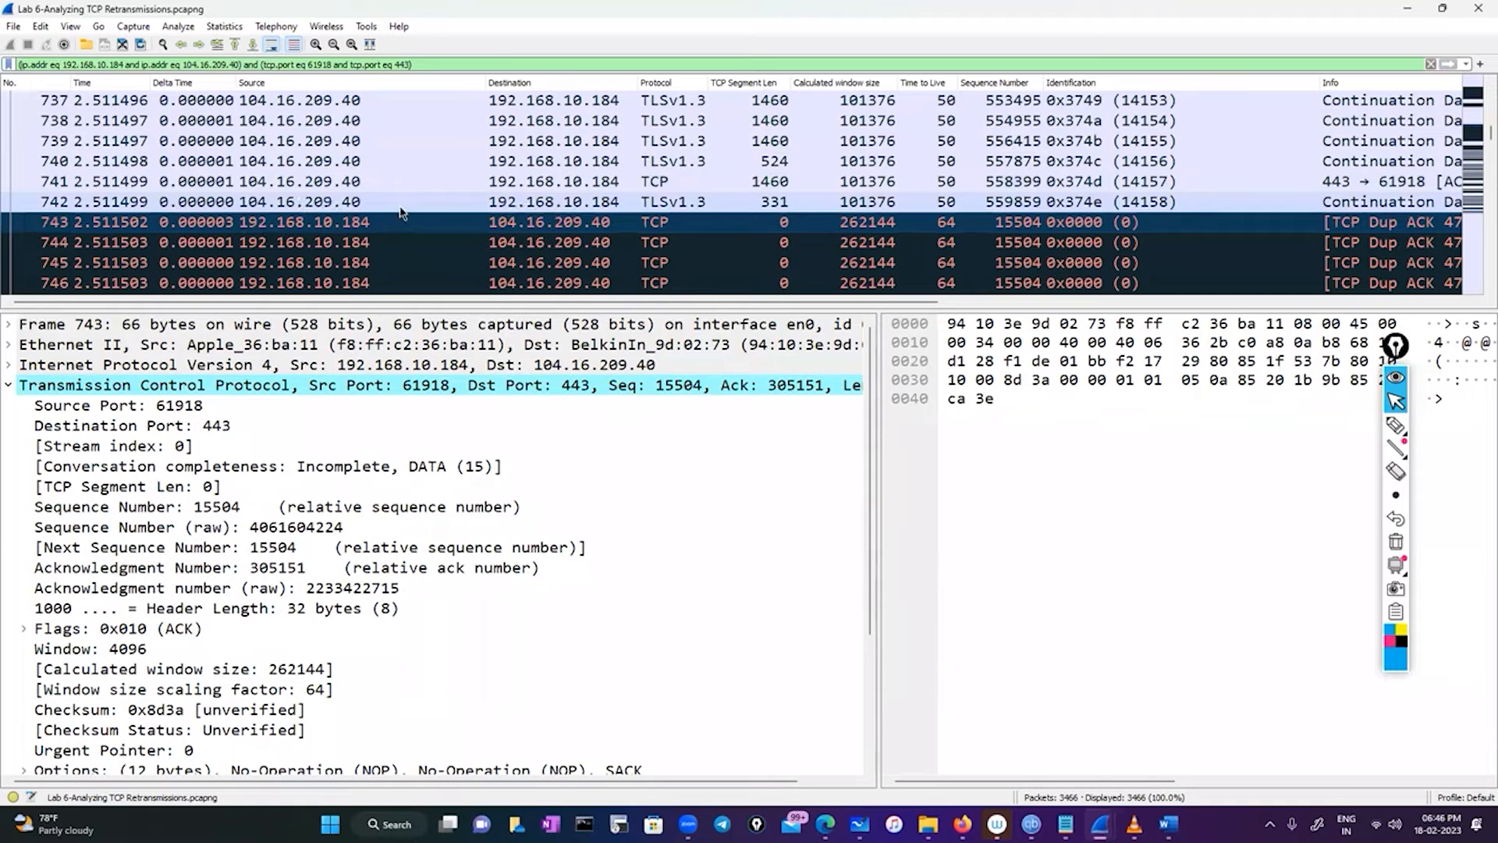
Step: Return to the start of the filtered conversation and read the Info column of the SYN and SYN, ACK handshake packets
scroll(403, 212, "up", 7)
scroll(403, 212, "up", 18)
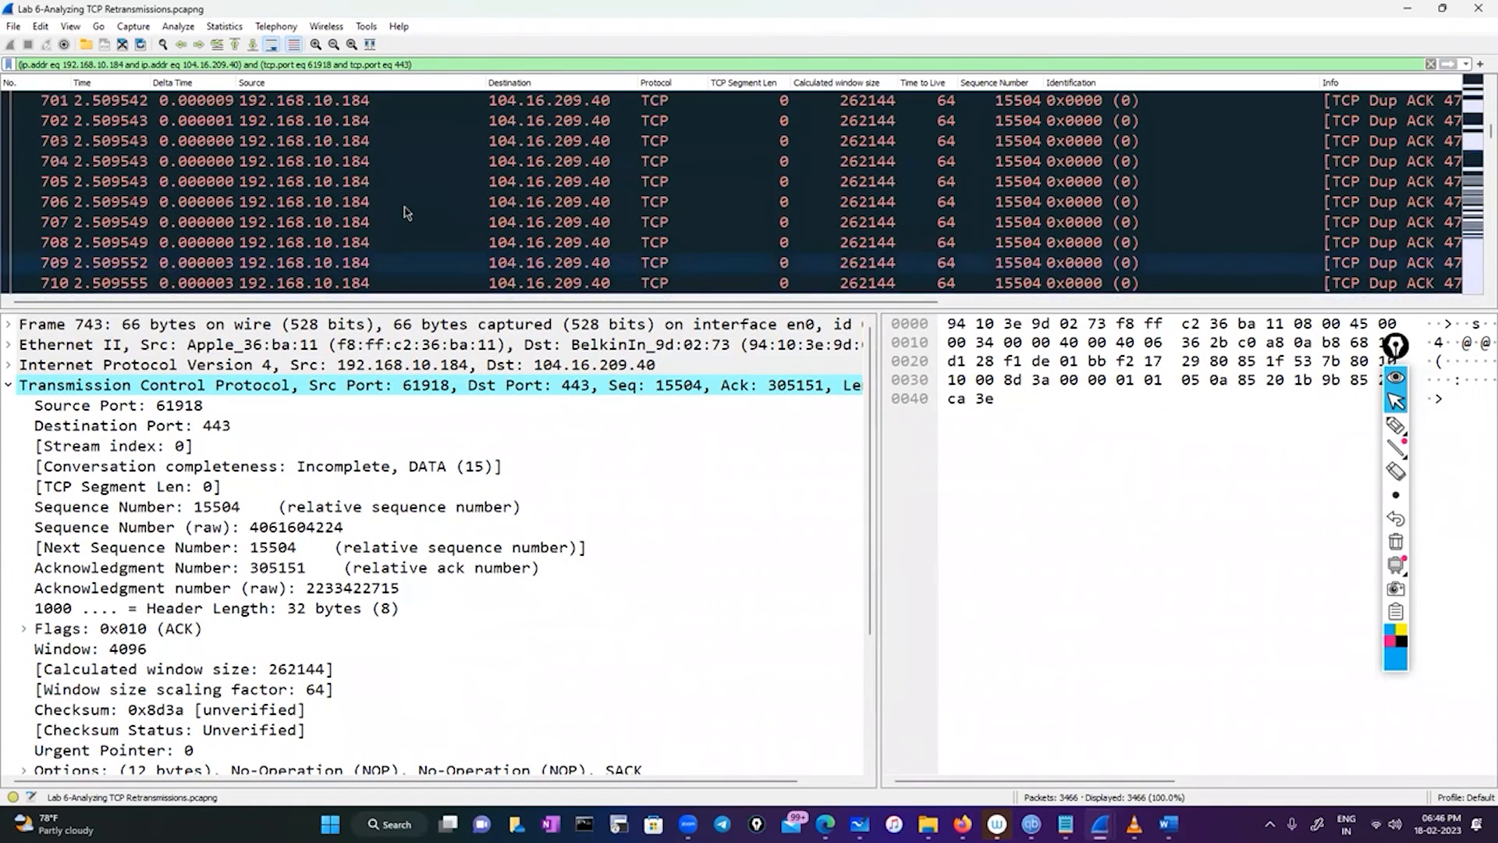
scroll(1434, 185, "up", 20)
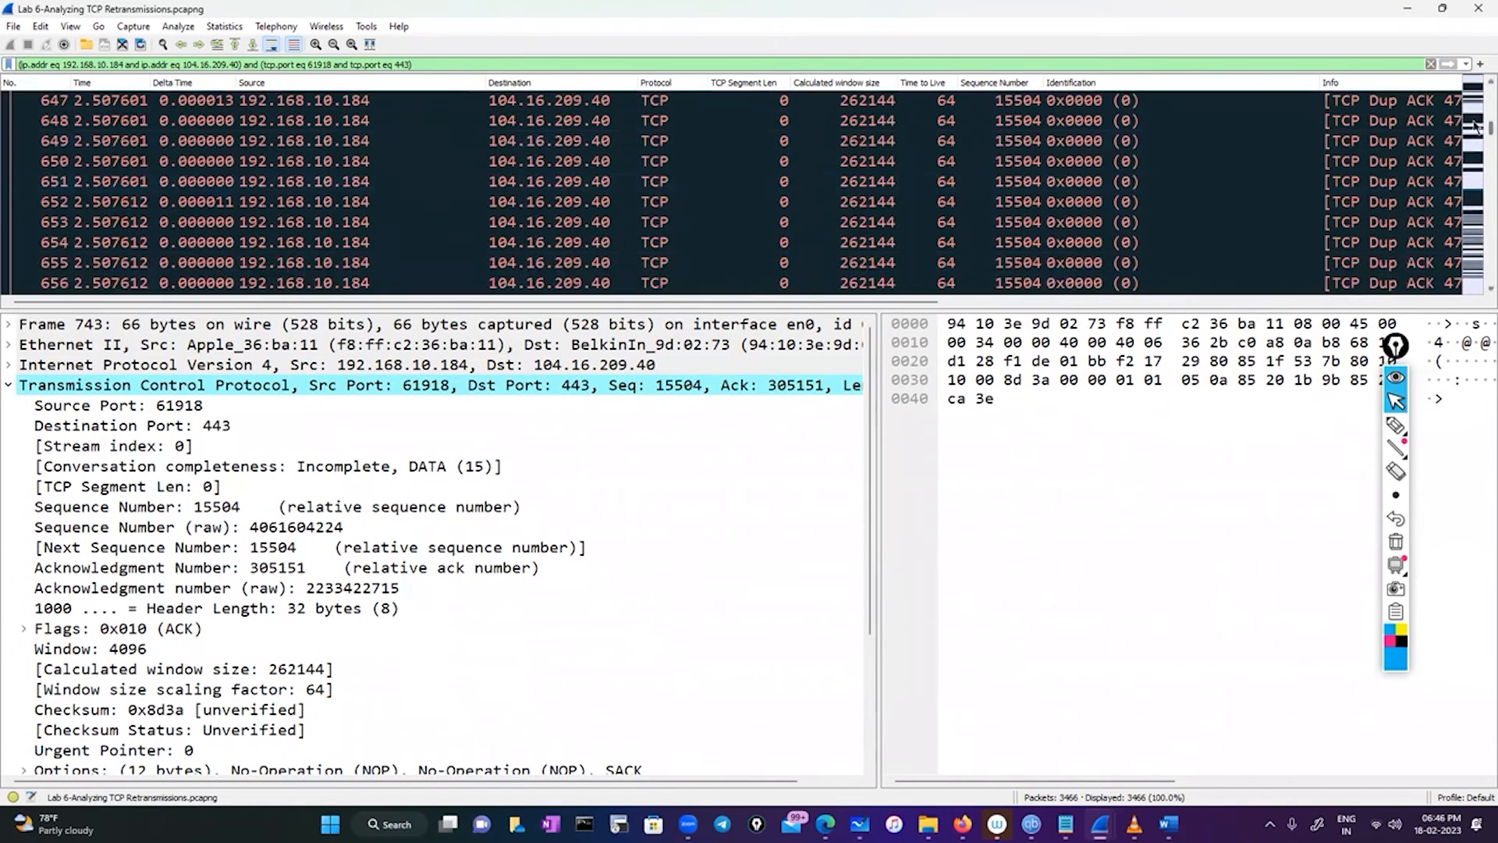
scroll(1452, 91, "up", 20)
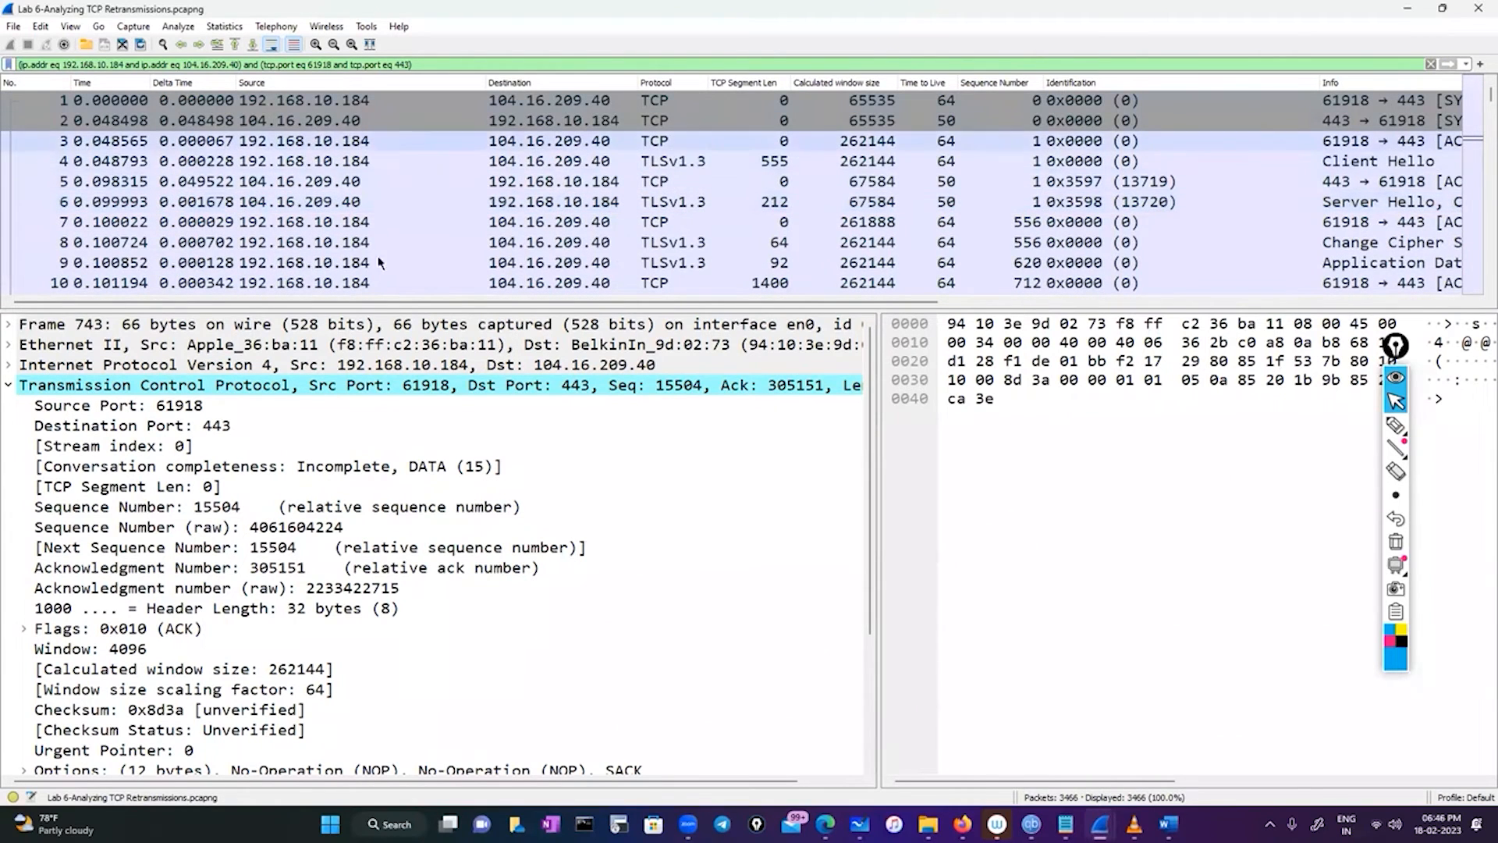
left_click_drag(552, 302, 760, 302)
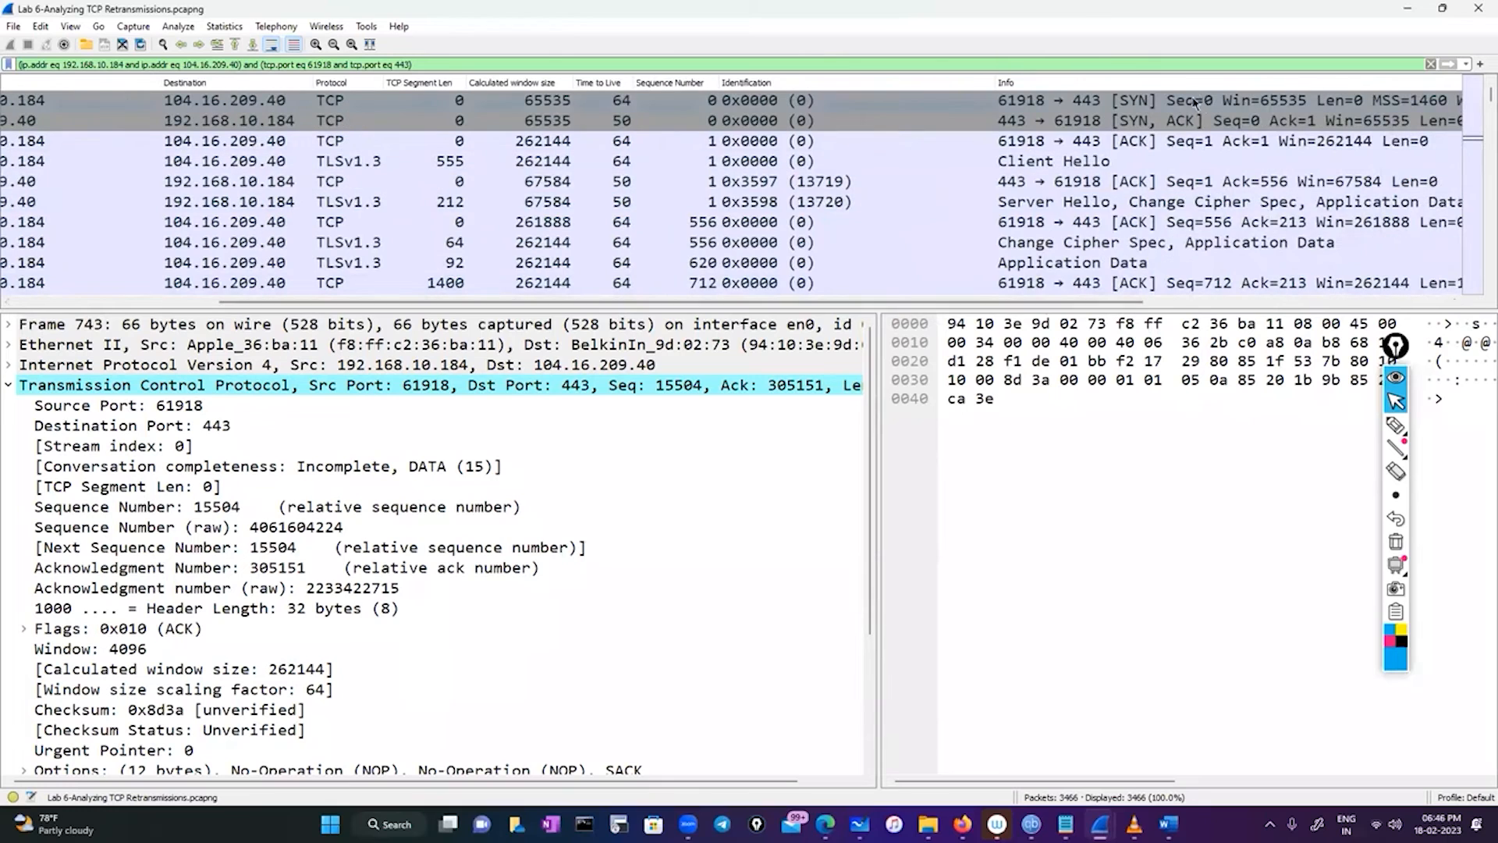
Step: Find the first TCP Retransmission after the handshake, select it and compare it with the Application Data segment just before it
scroll(1046, 206, "down", 1)
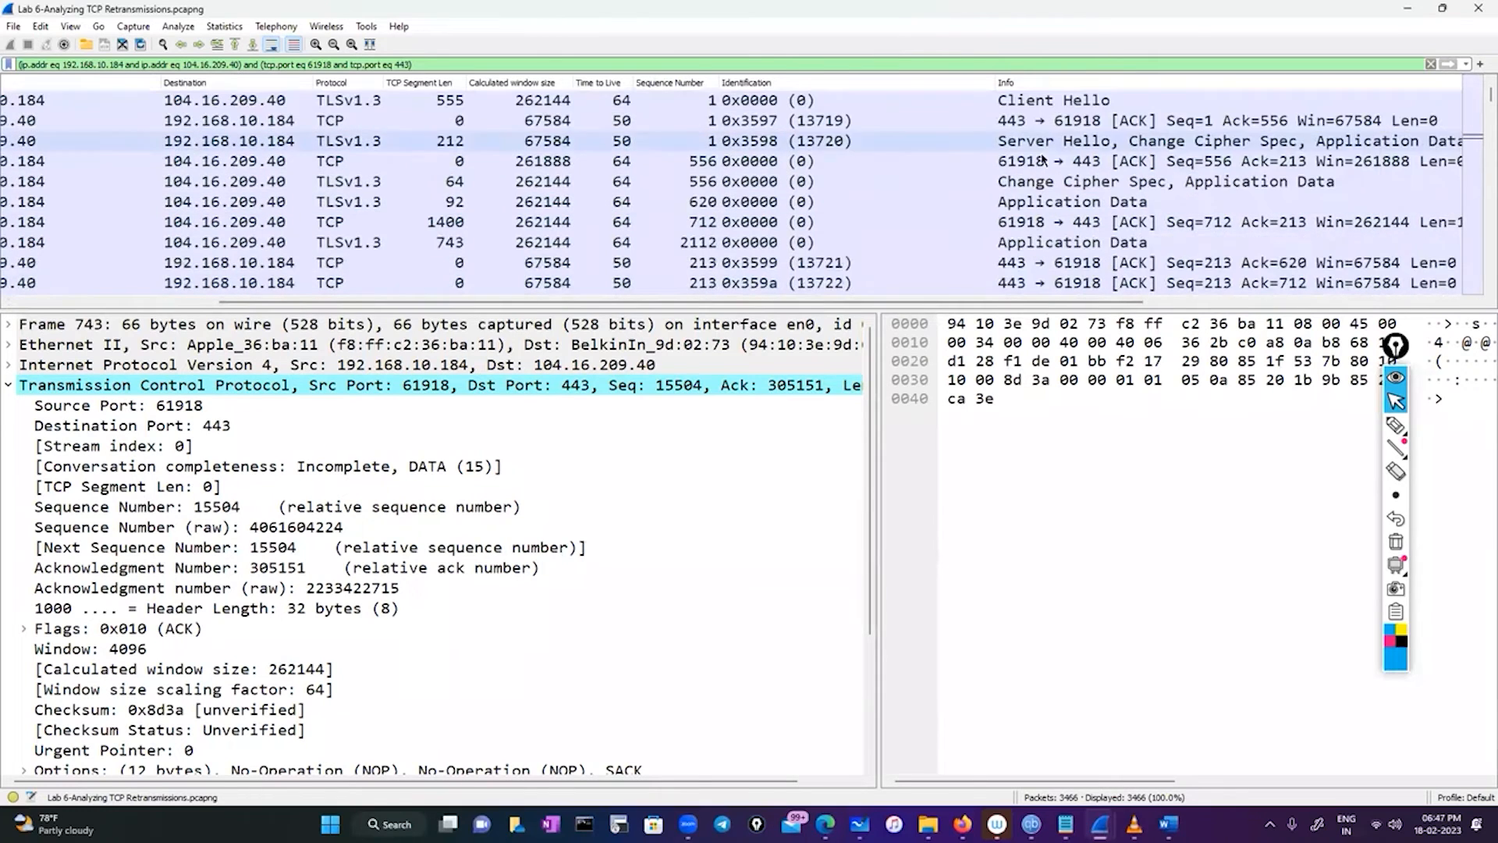
scroll(1038, 189, "down", 4)
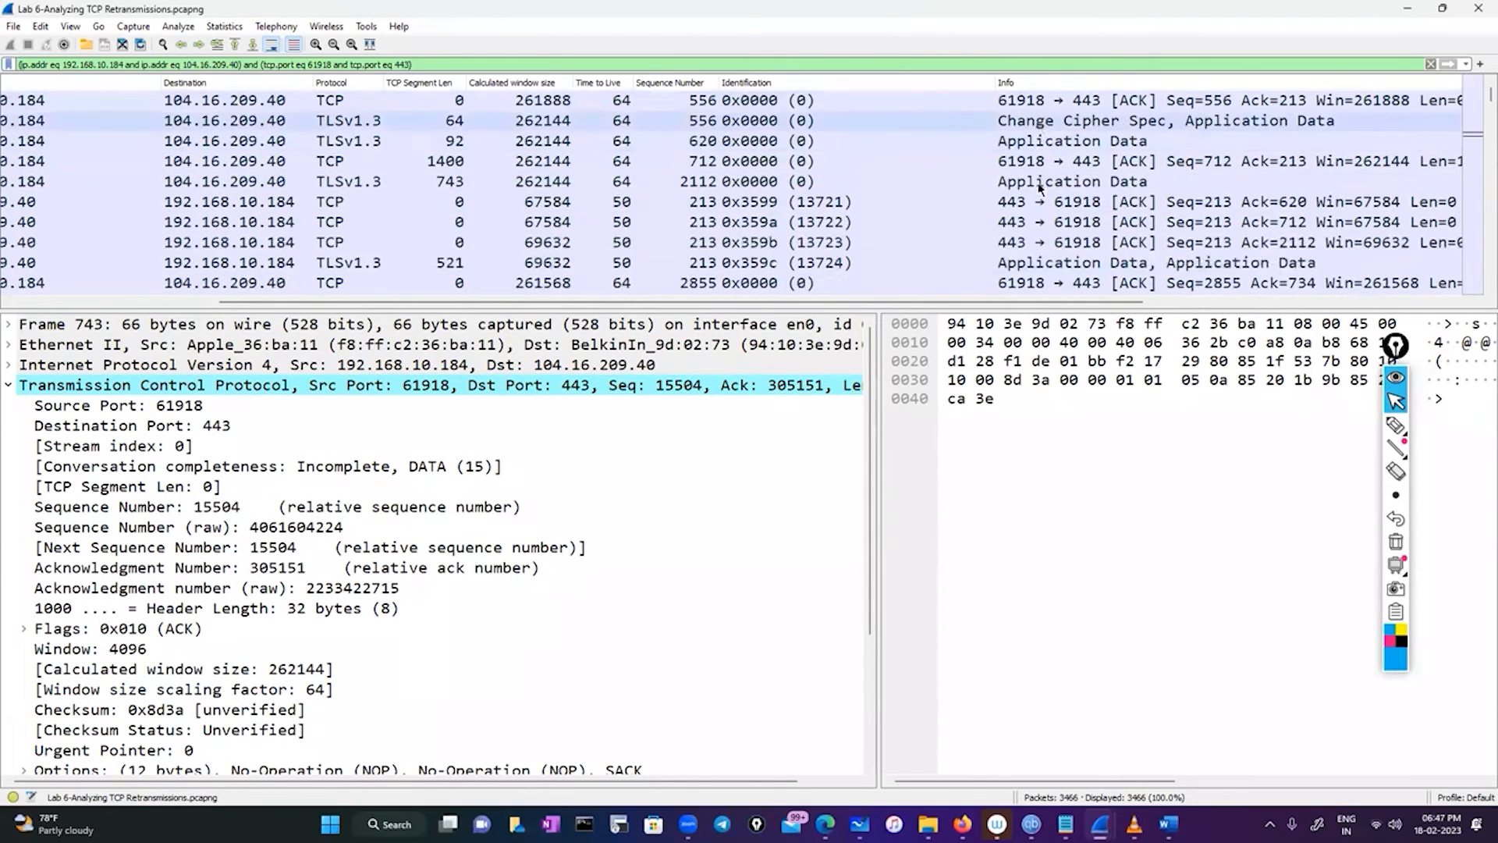
scroll(1038, 189, "down", 8)
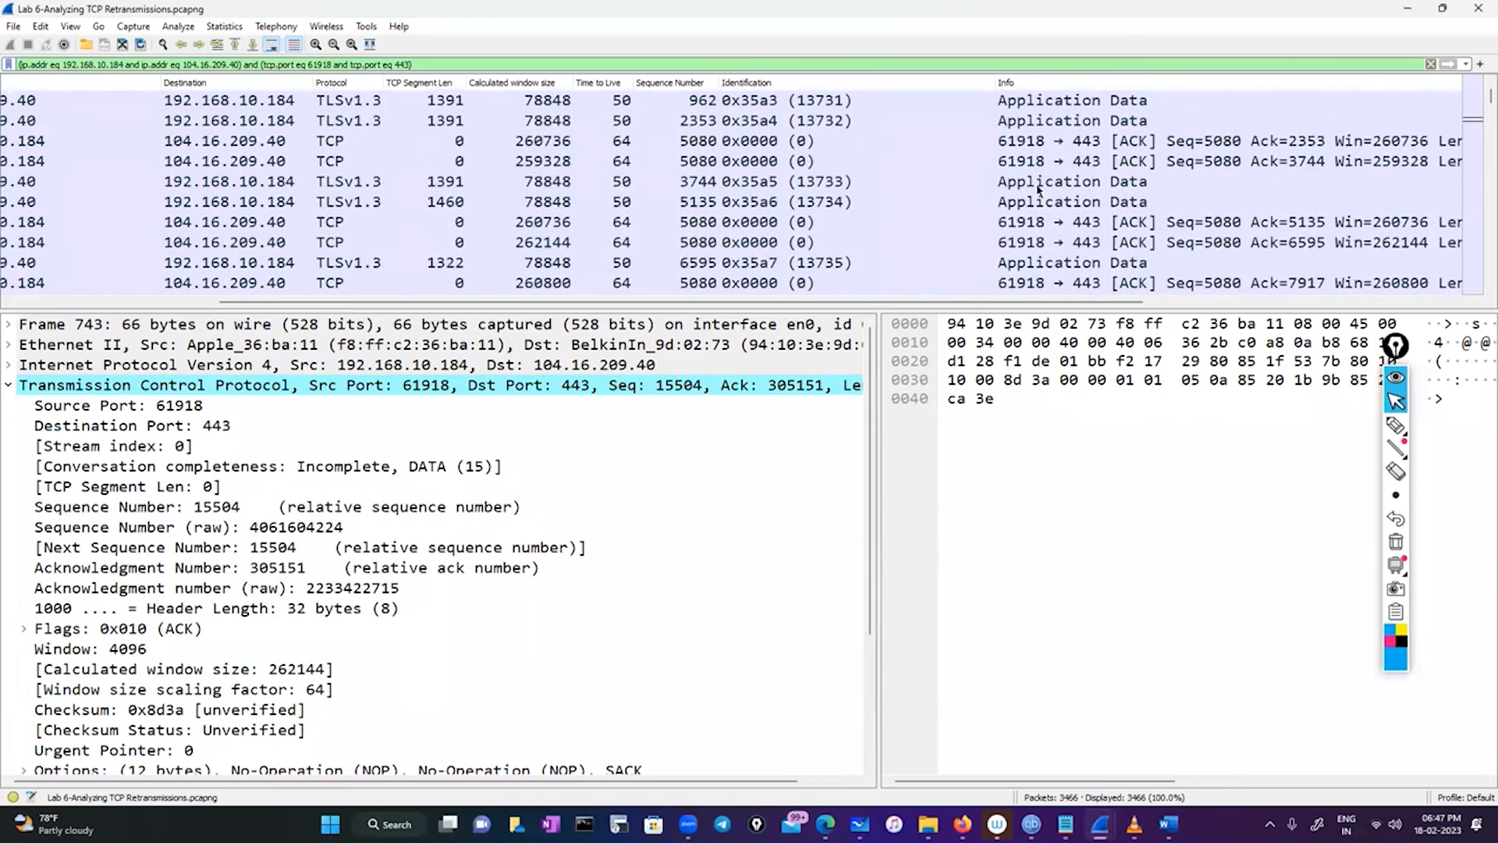
scroll(1038, 189, "down", 4)
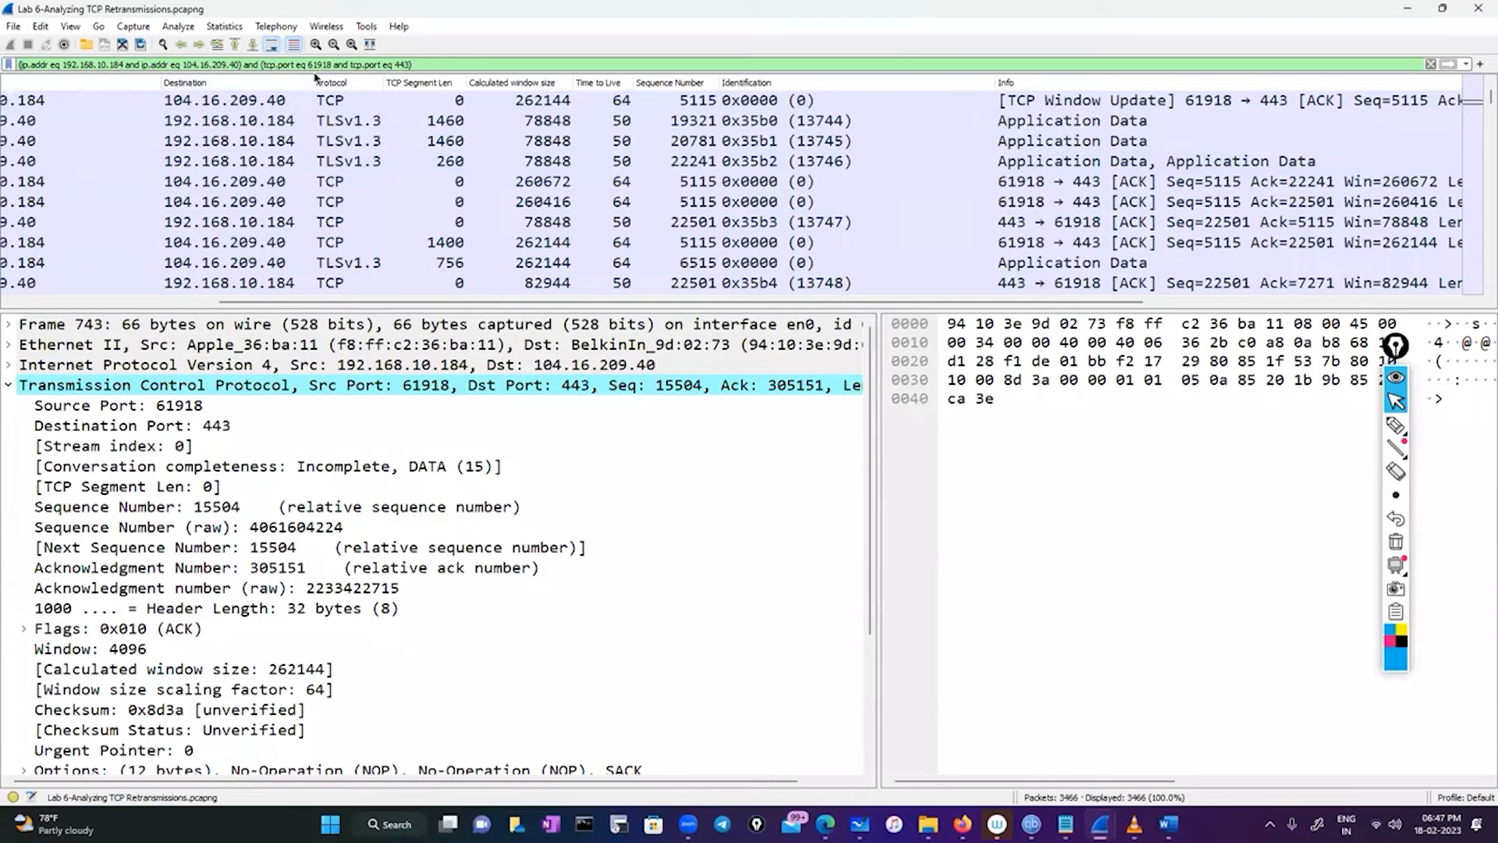
scroll(305, 216, "down", 3)
scroll(305, 216, "down", 6)
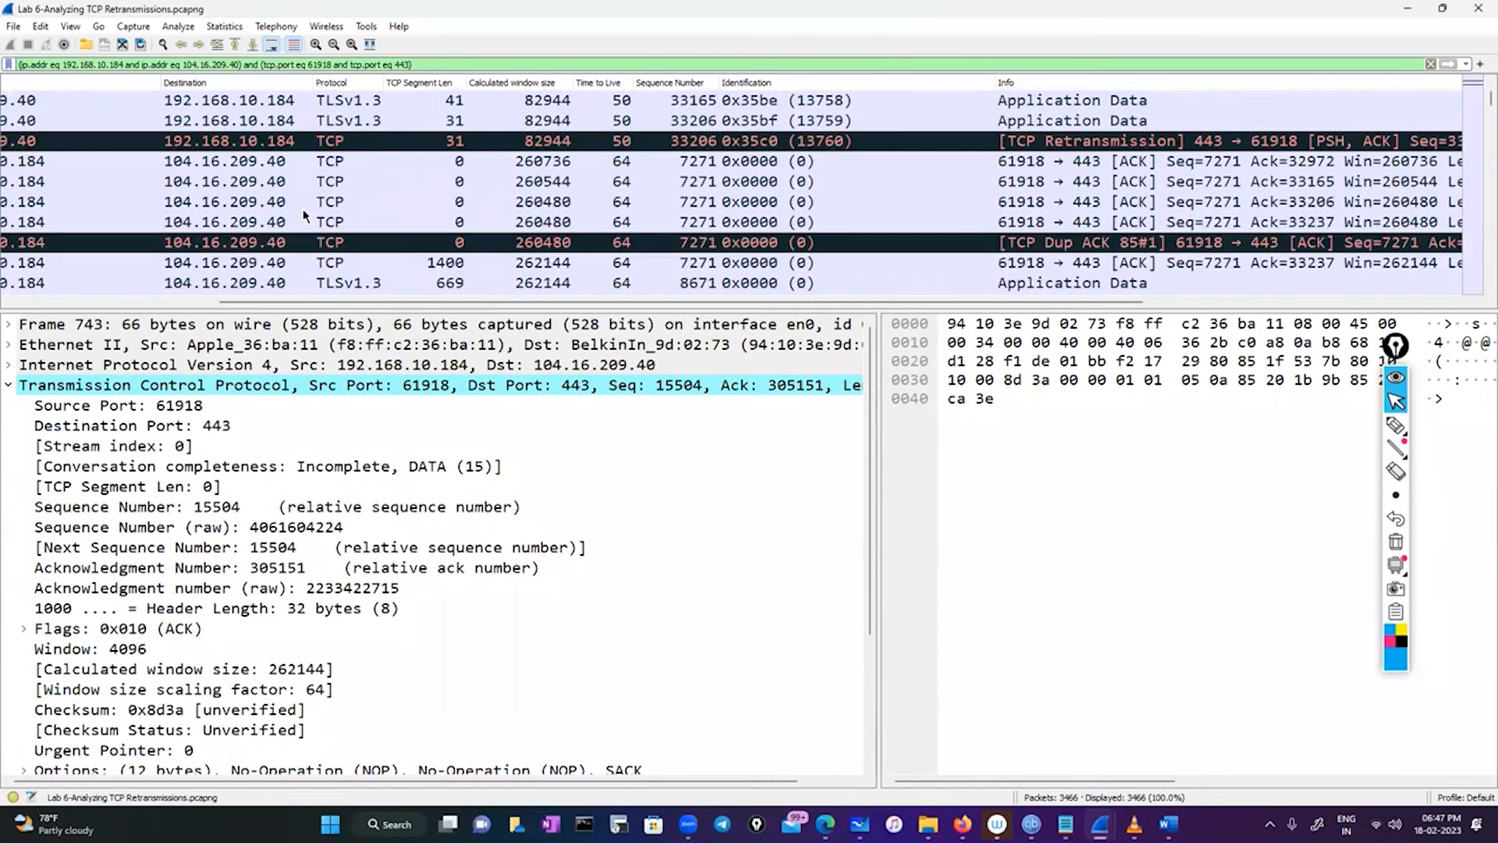
left_click_drag(388, 302, 282, 302)
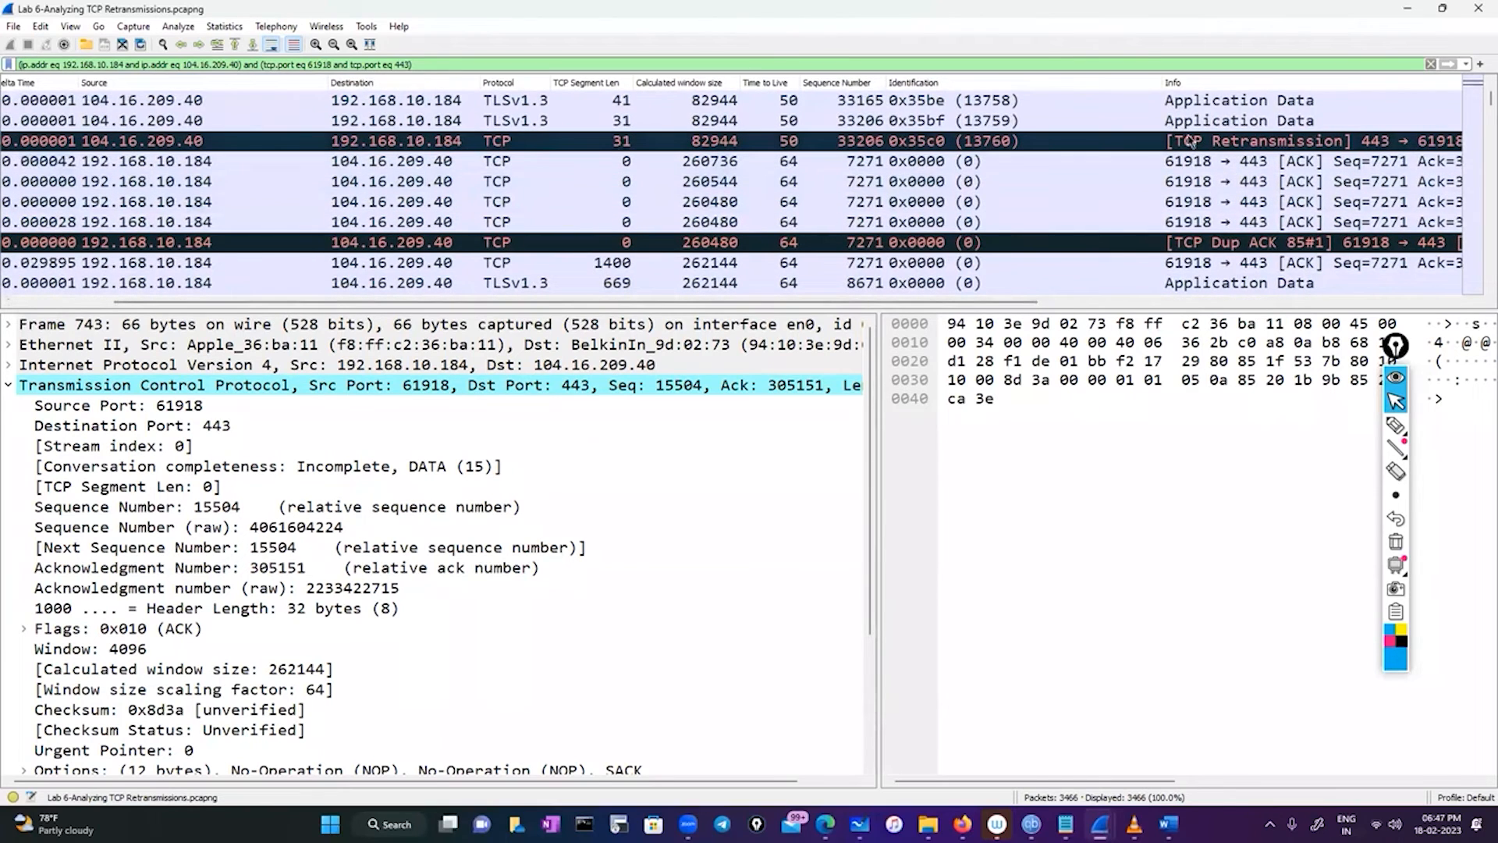
scroll(590, 207, "up", 1)
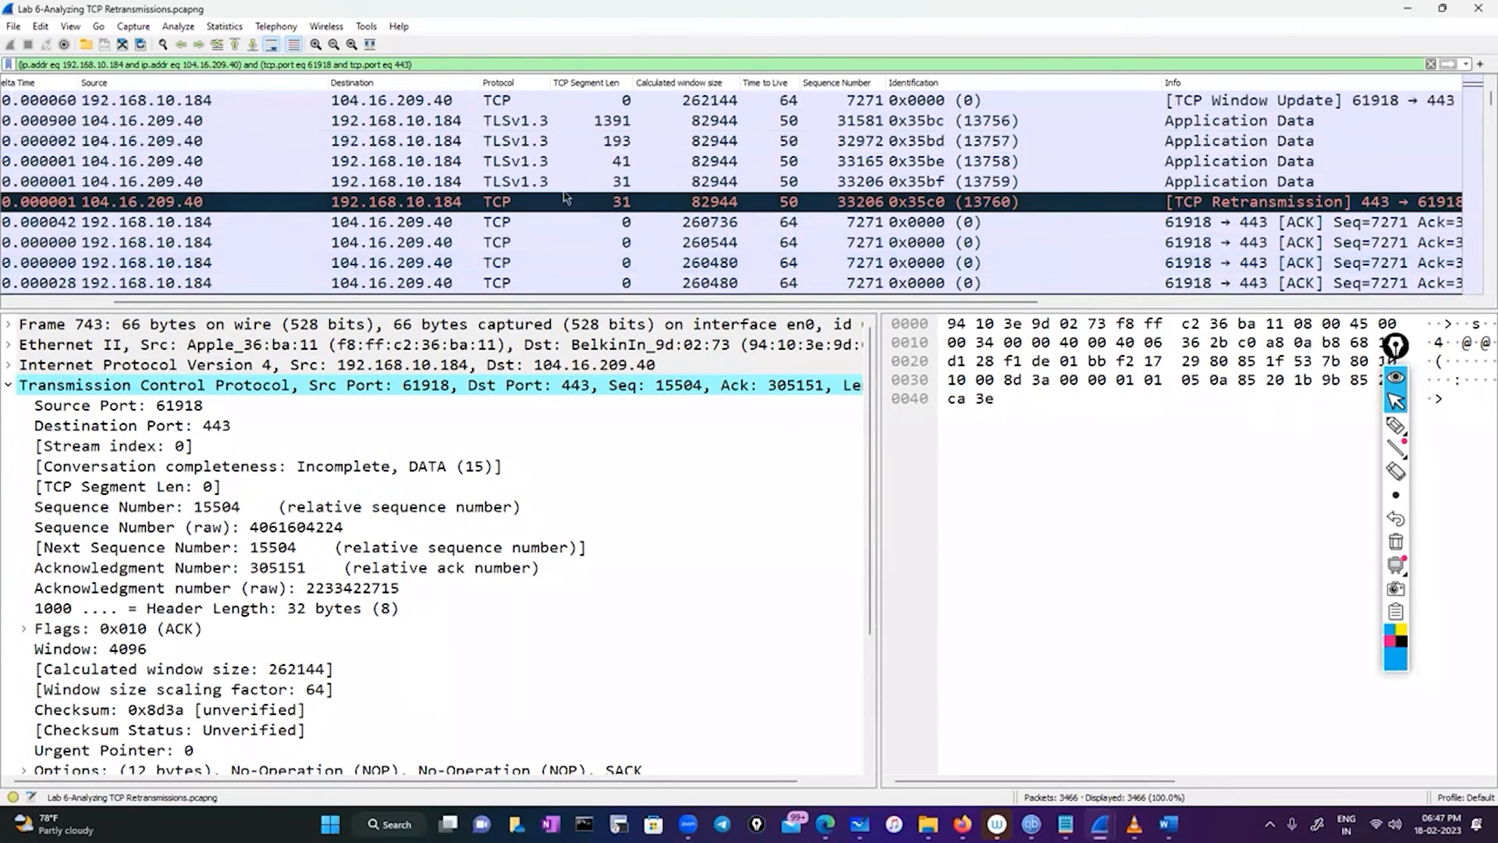
left_click(189, 183)
left_click(644, 201)
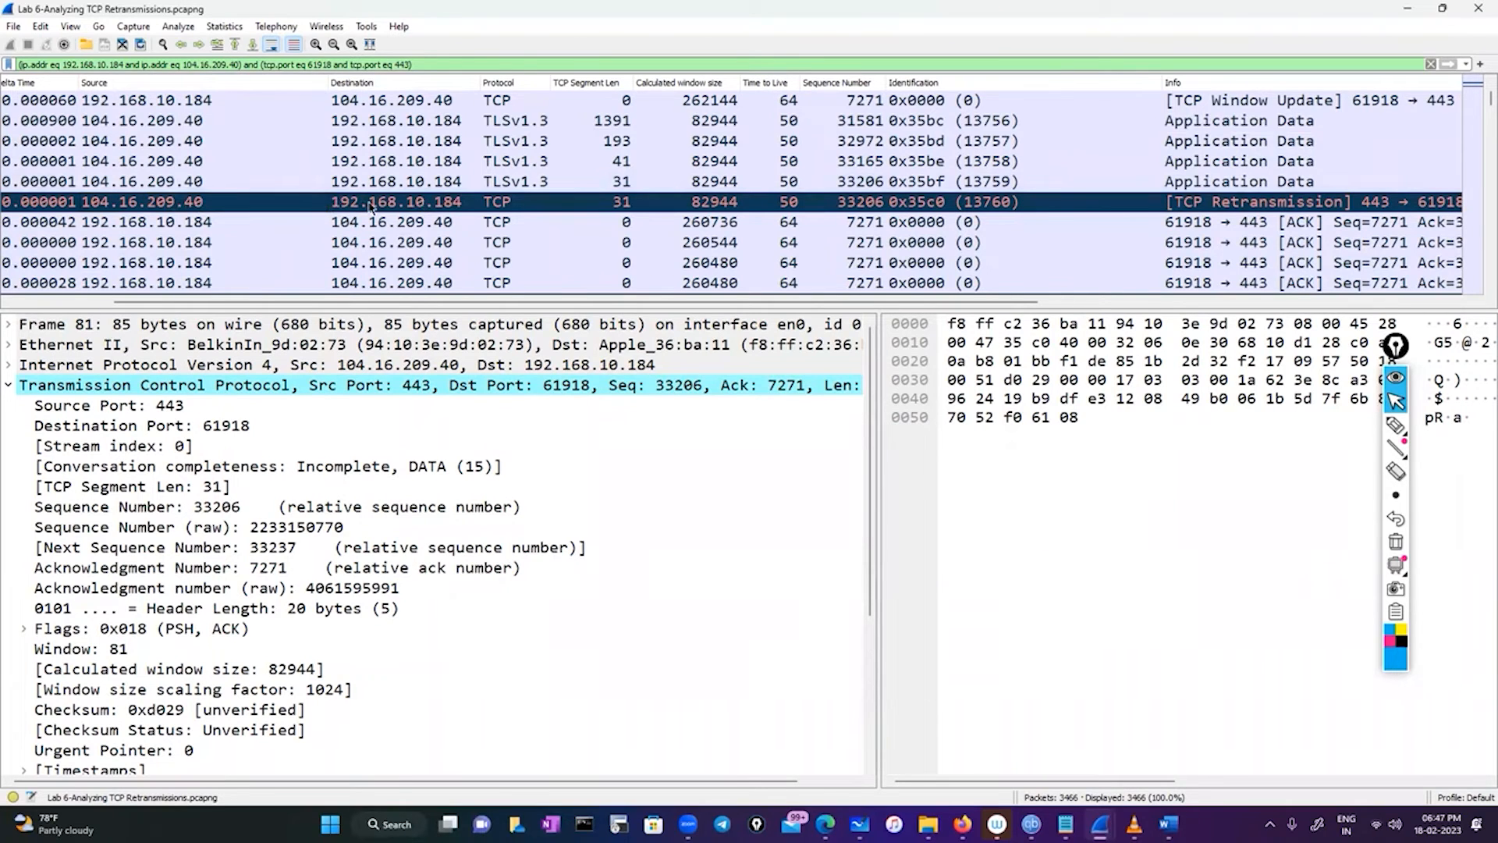
scroll(337, 244, "down", 10)
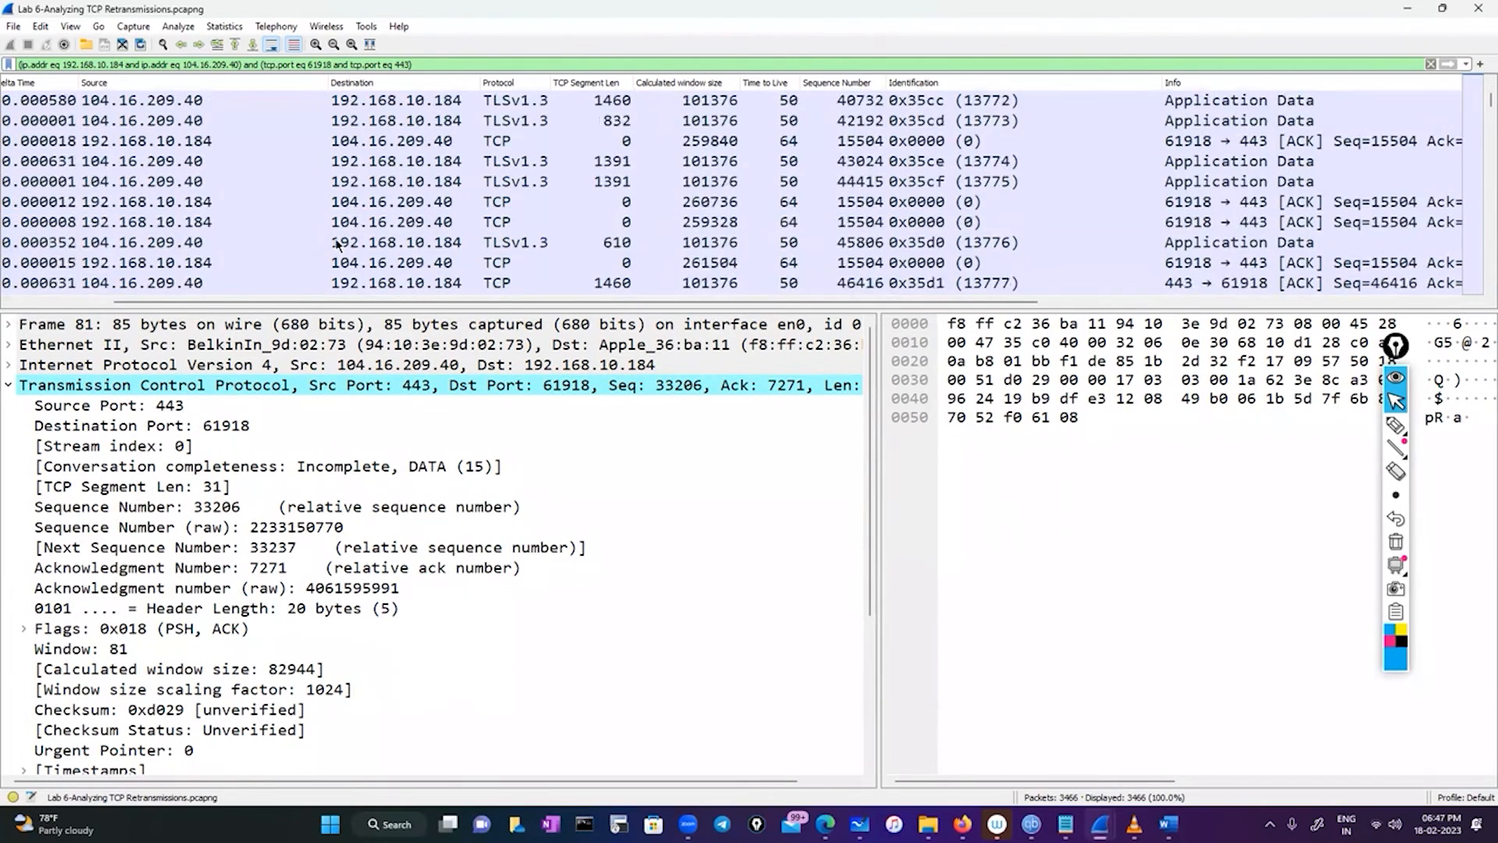
scroll(337, 245, "up", 10)
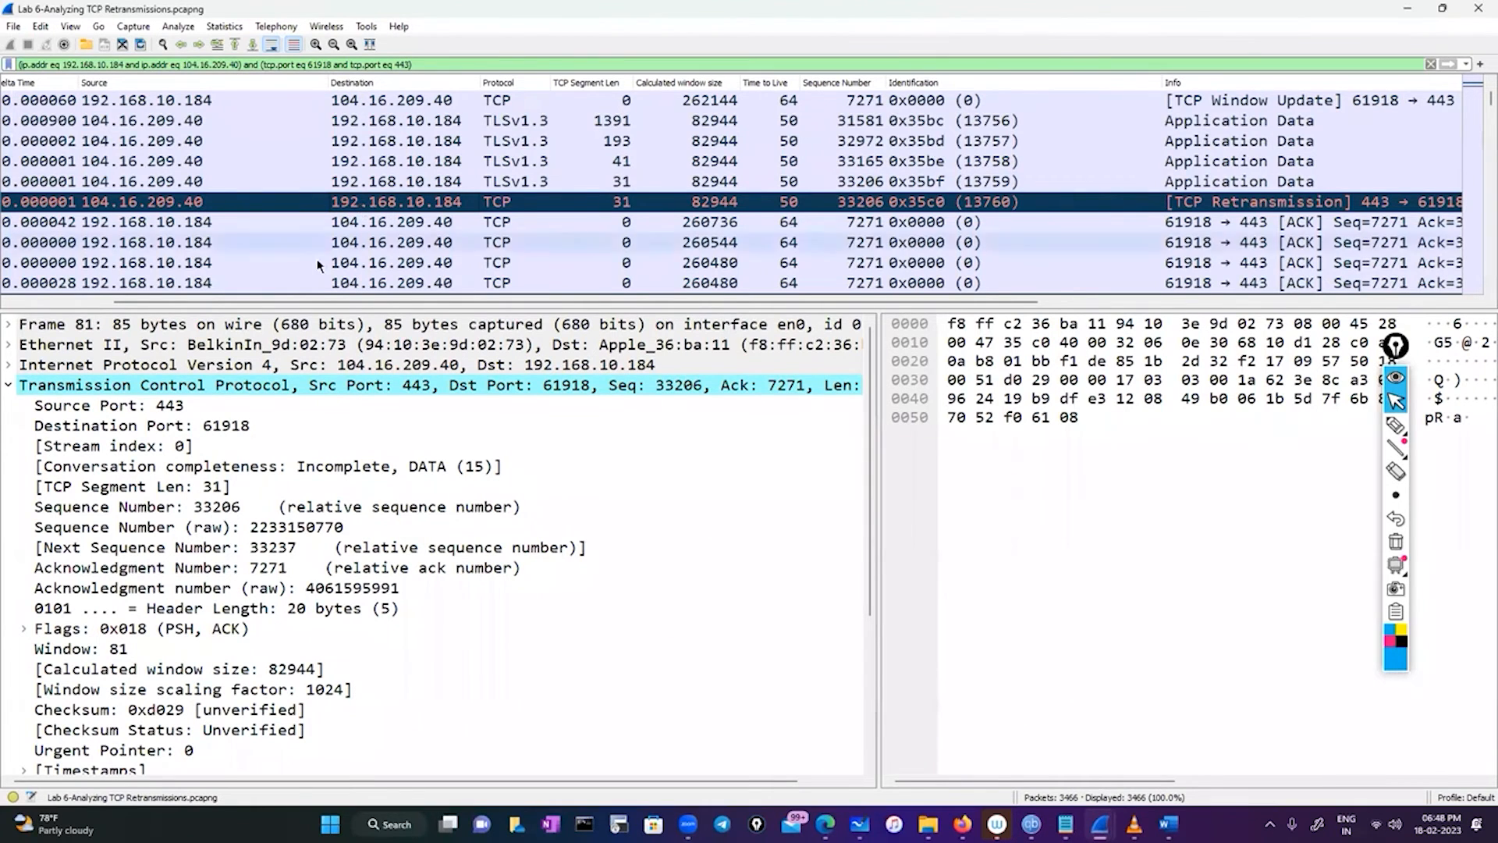
Step: Examine the rest of the conversation after the first retransmission for TCP Dup ACK, Out-Of-Order and Window Update packets
scroll(328, 250, "down", 10)
scroll(316, 265, "down", 20)
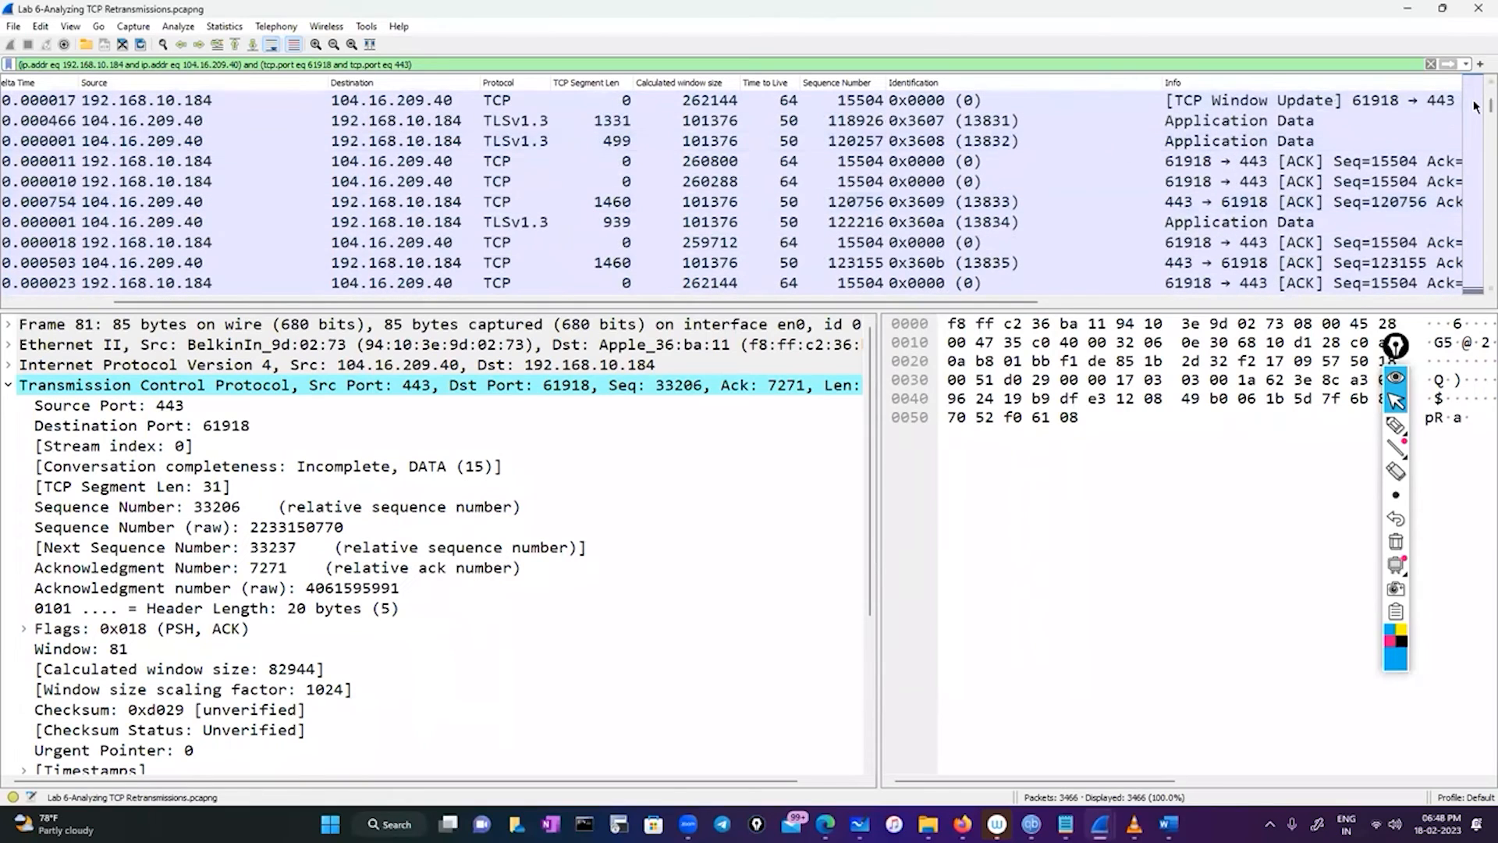
mouse_move(1473, 106)
left_mouse_down()
mouse_move(1474, 127)
mouse_move(1473, 106)
left_mouse_up()
scroll(636, 184, "down", 6)
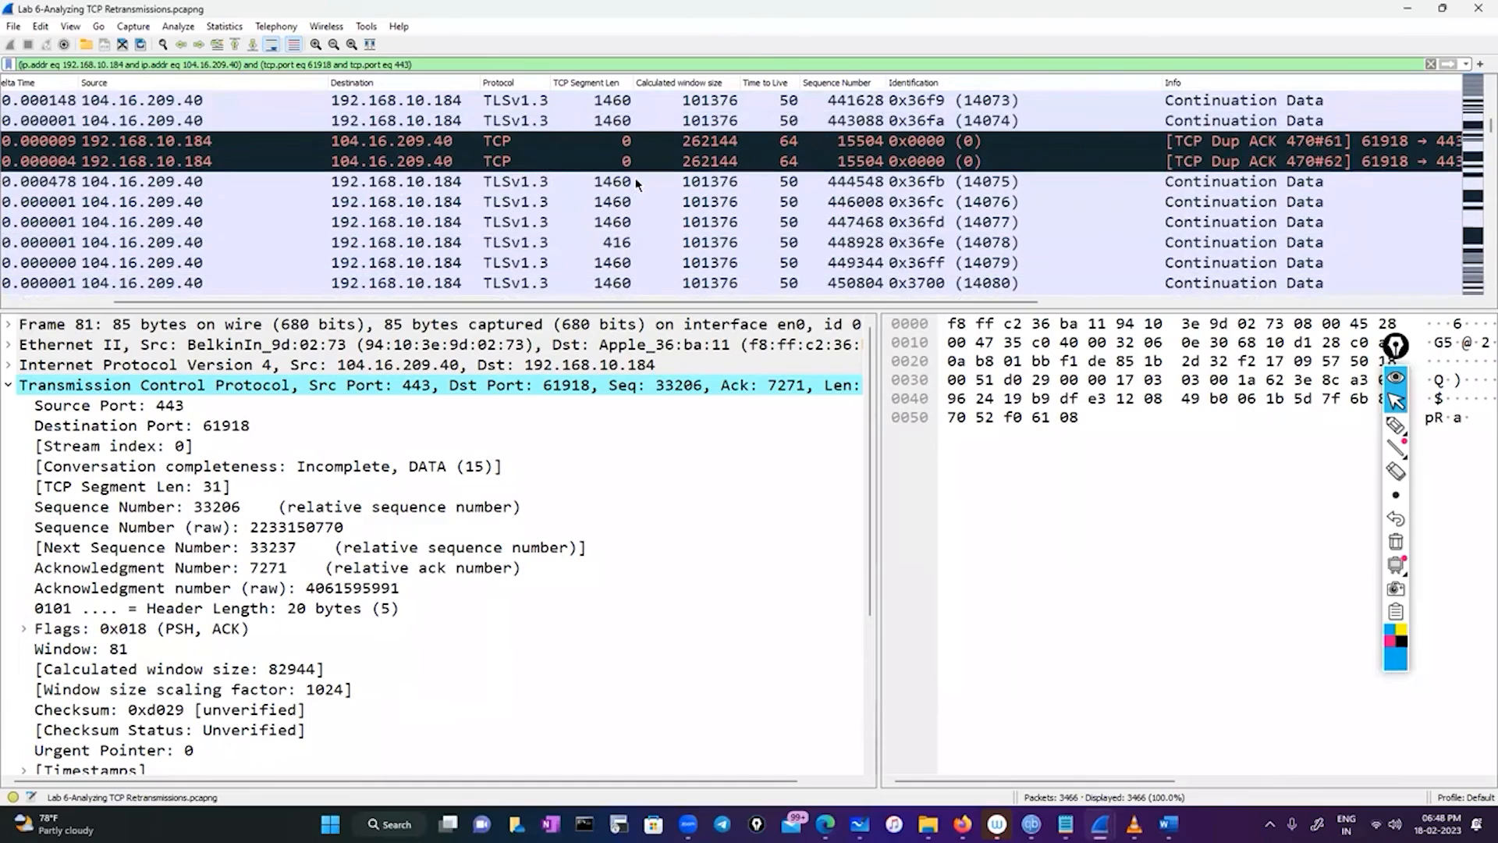
scroll(447, 213, "down", 12)
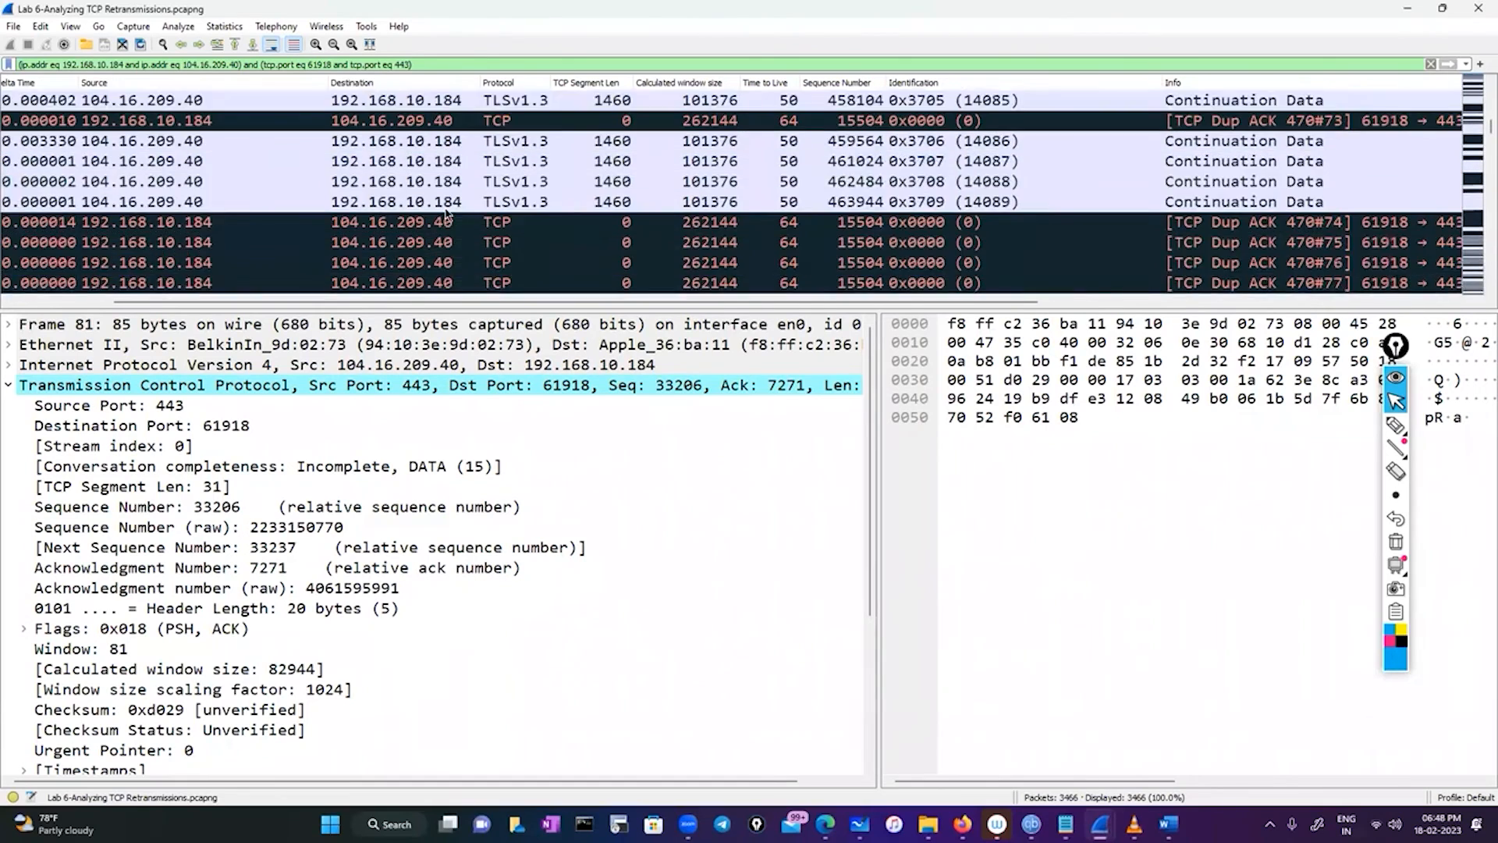
scroll(447, 212, "down", 10)
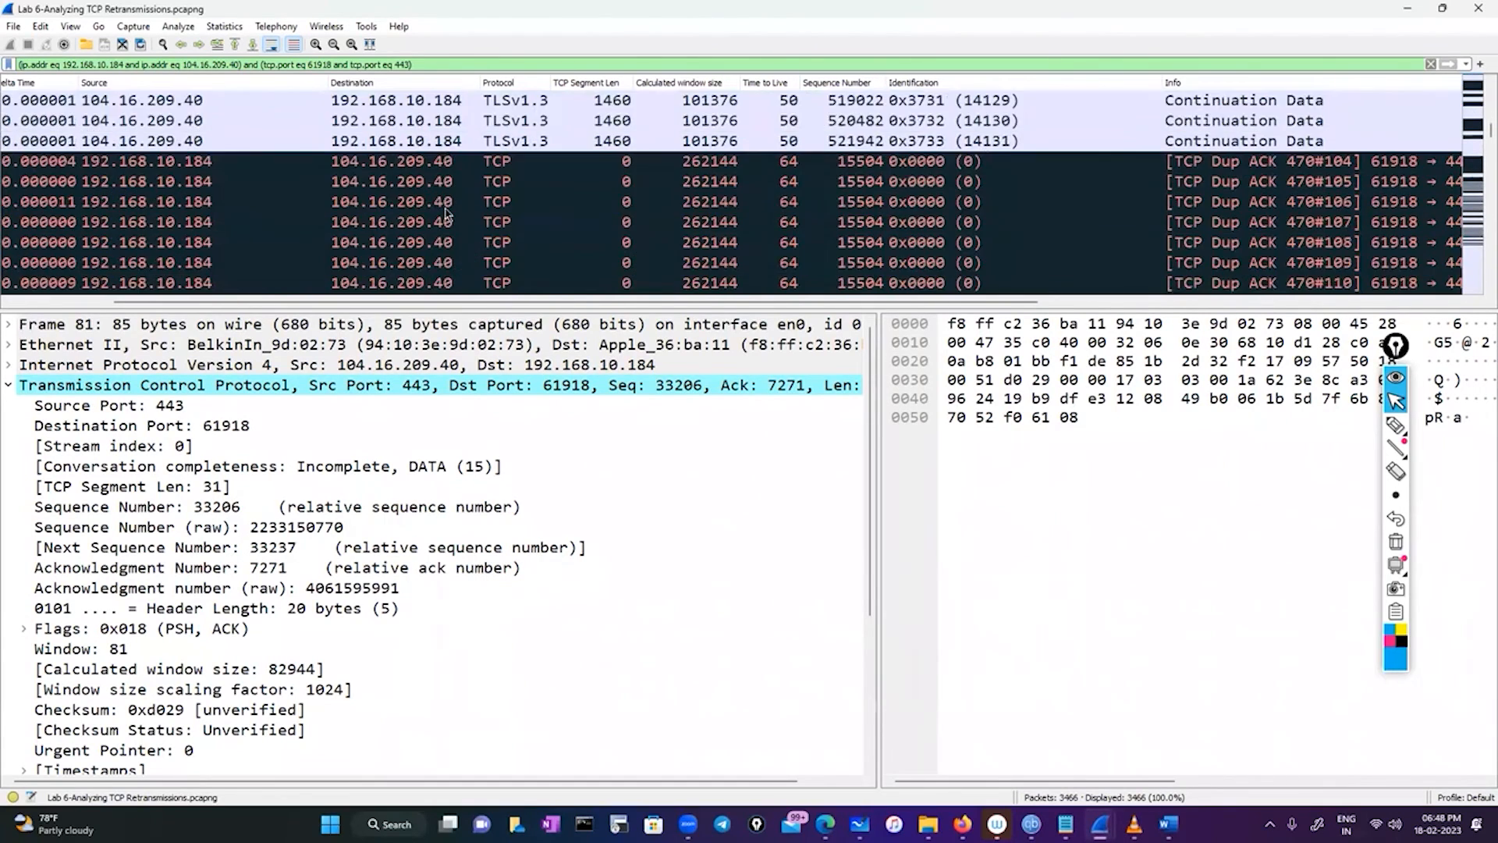
scroll(447, 212, "down", 12)
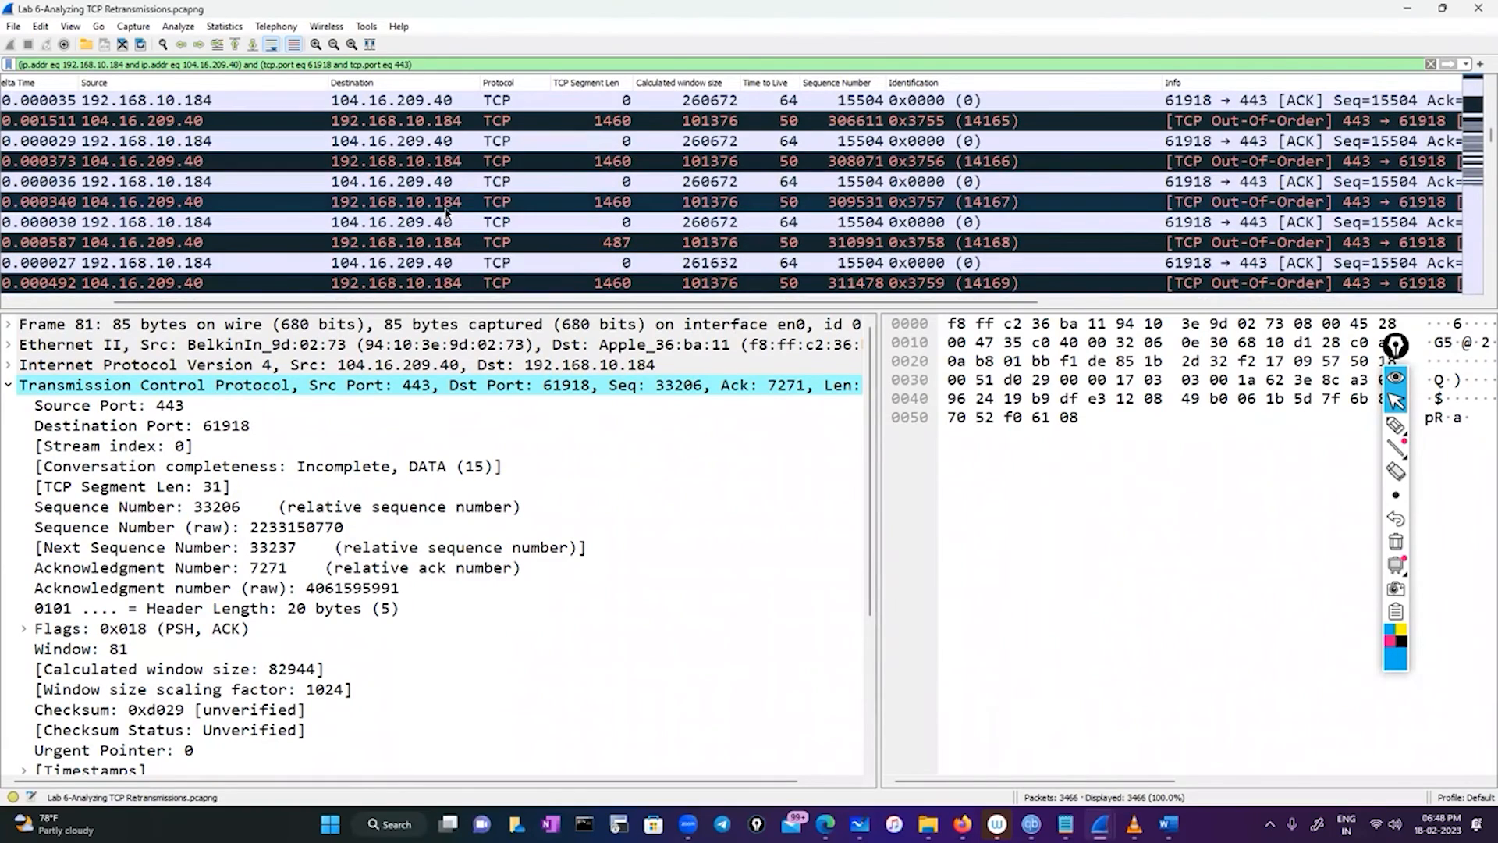
scroll(447, 213, "down", 15)
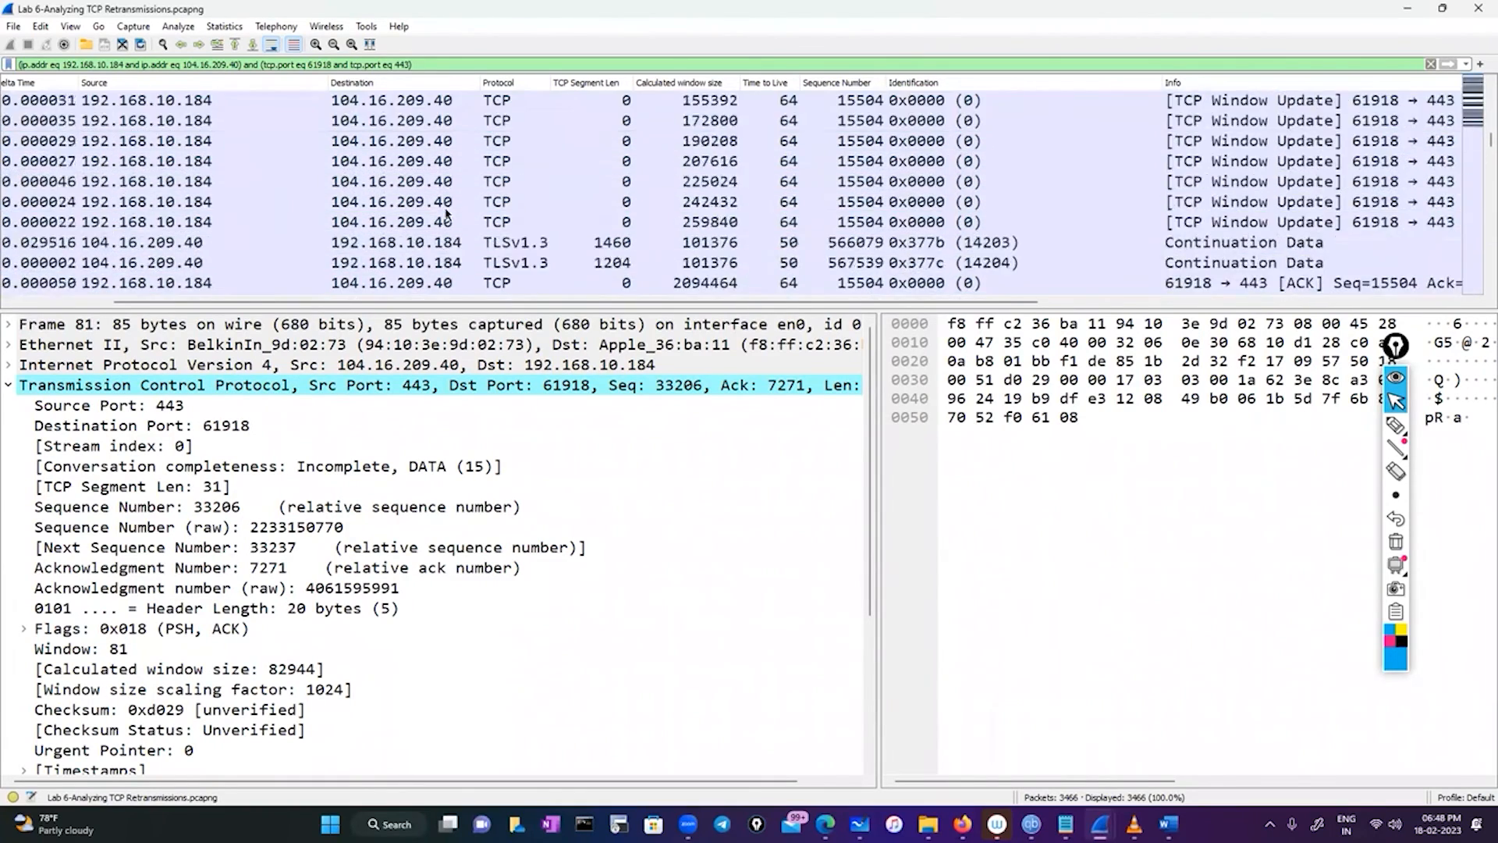
scroll(447, 212, "down", 18)
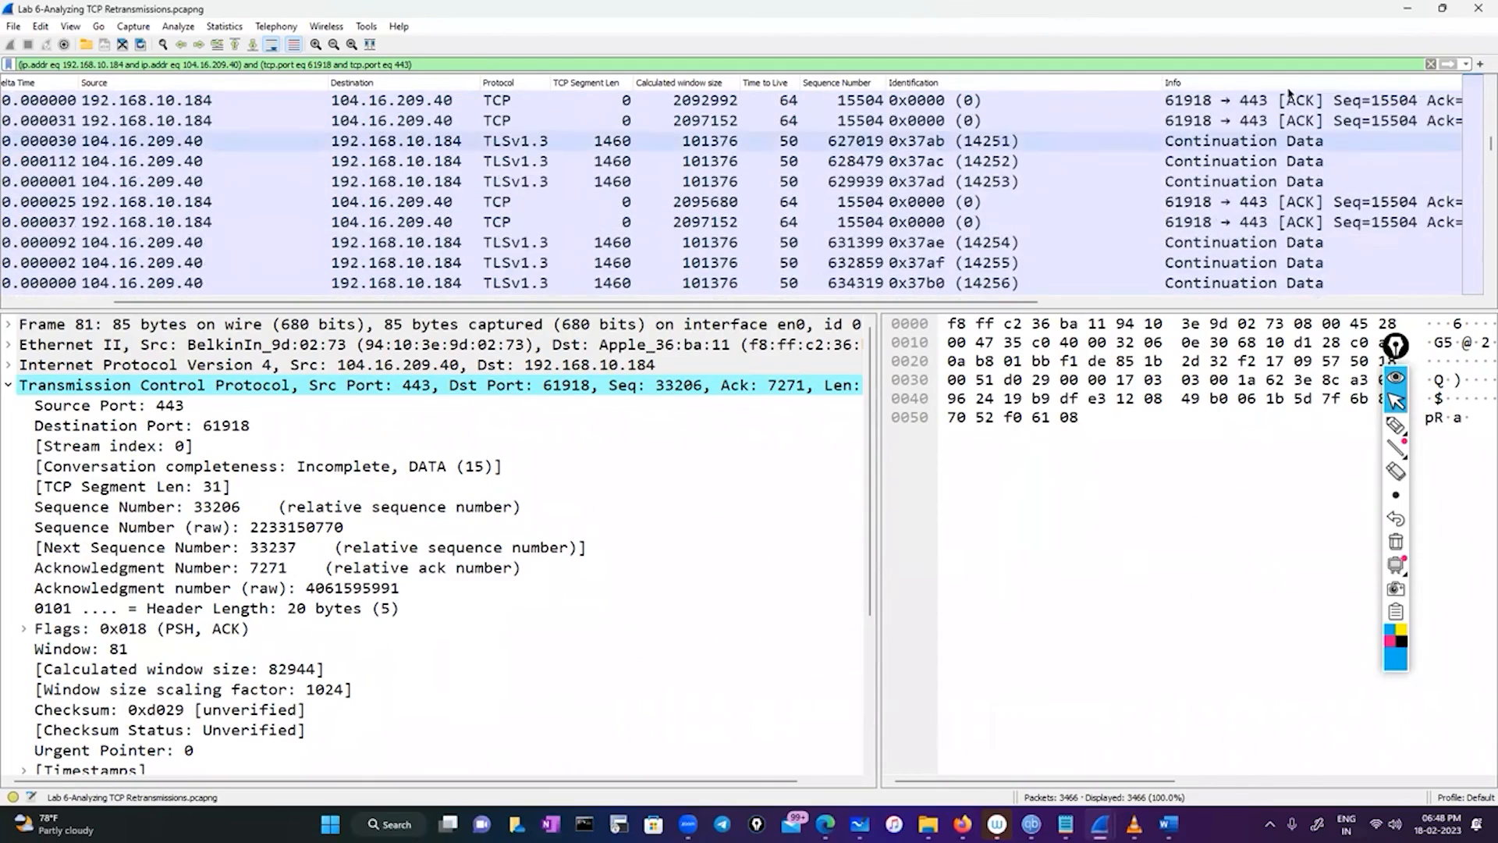
Step: Check the end of the conversation for further TCP problems, and return to the Dup ACK 470#104 to 470#119 packets
left_click_drag(1490, 148, 1471, 273)
scroll(1427, 247, "down", 15)
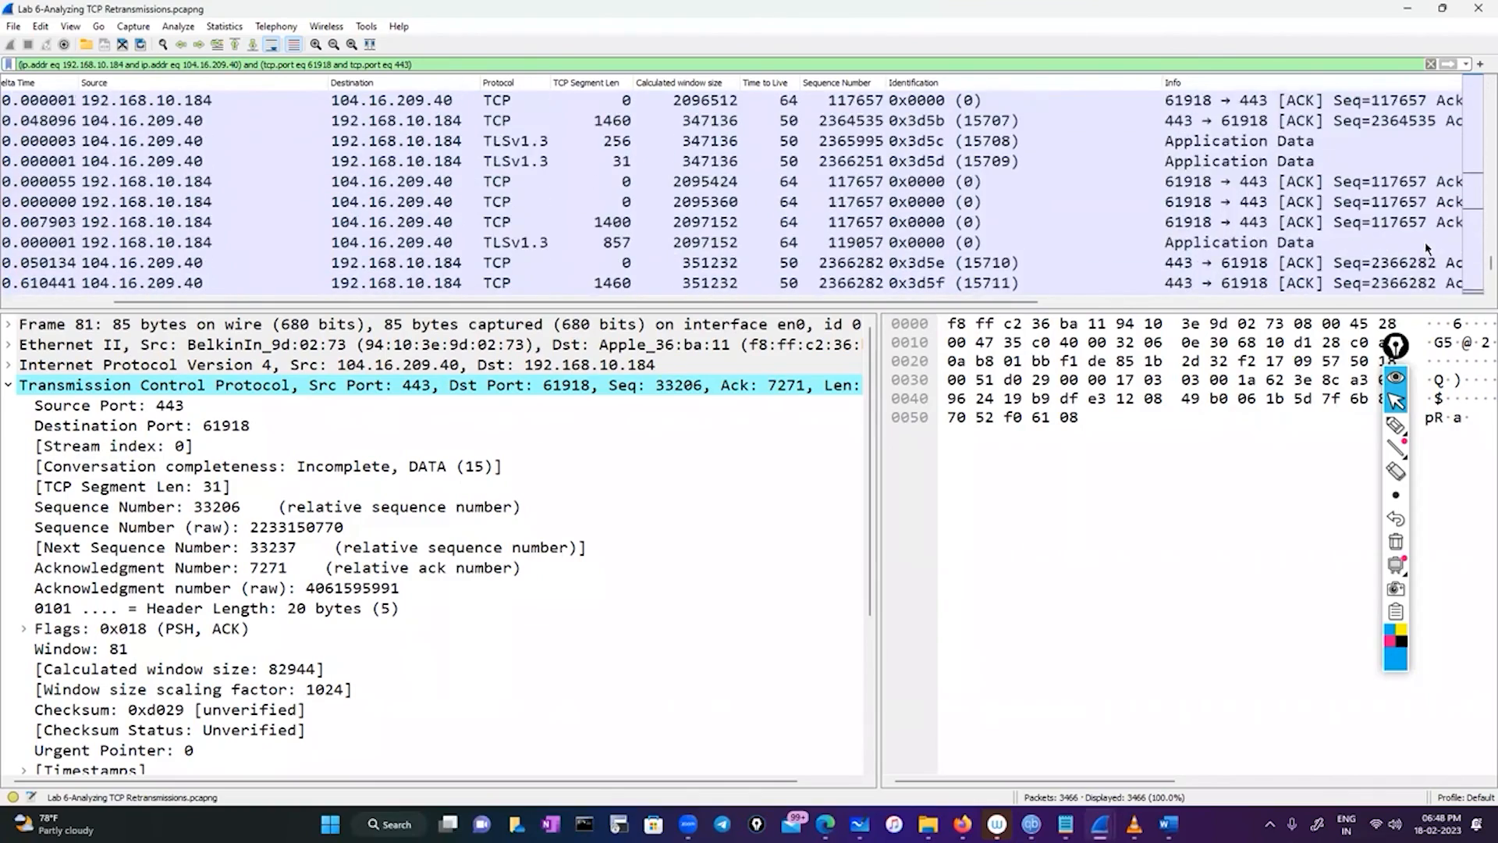
scroll(1427, 248, "down", 20)
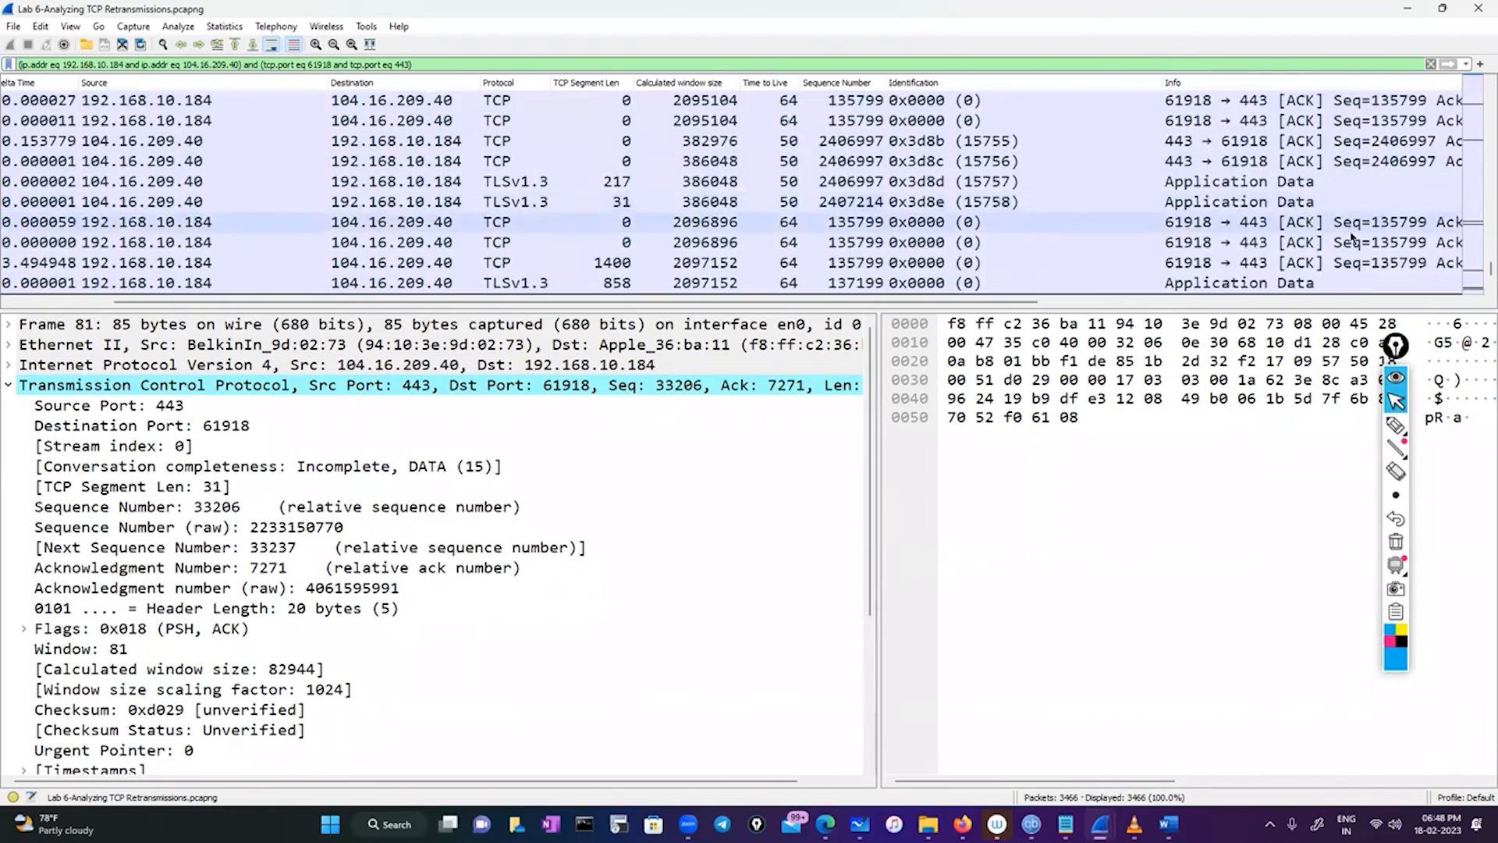
scroll(1352, 238, "down", 15)
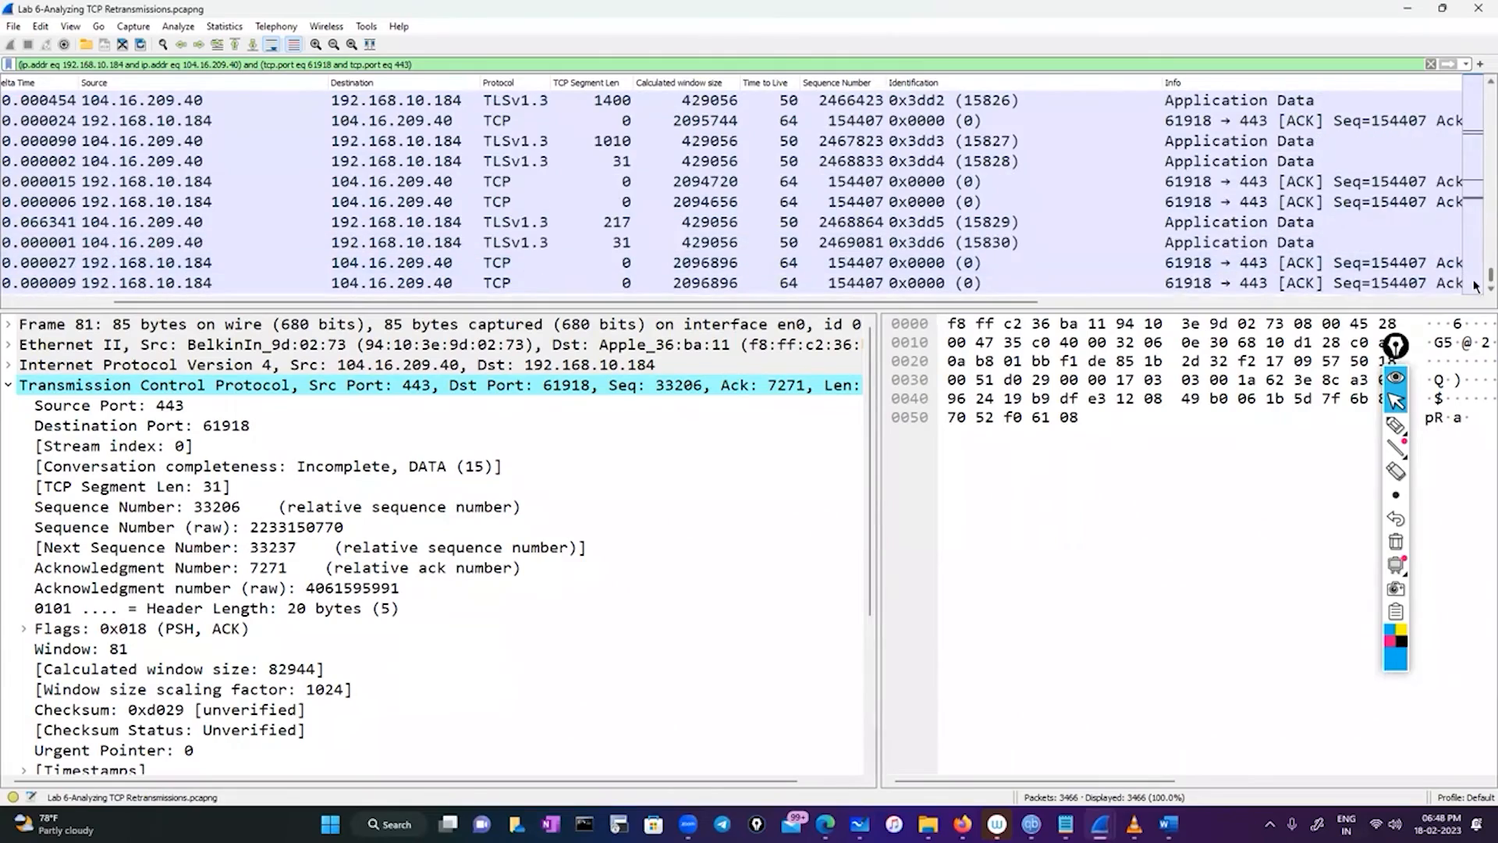
left_click_drag(1474, 284, 1474, 115)
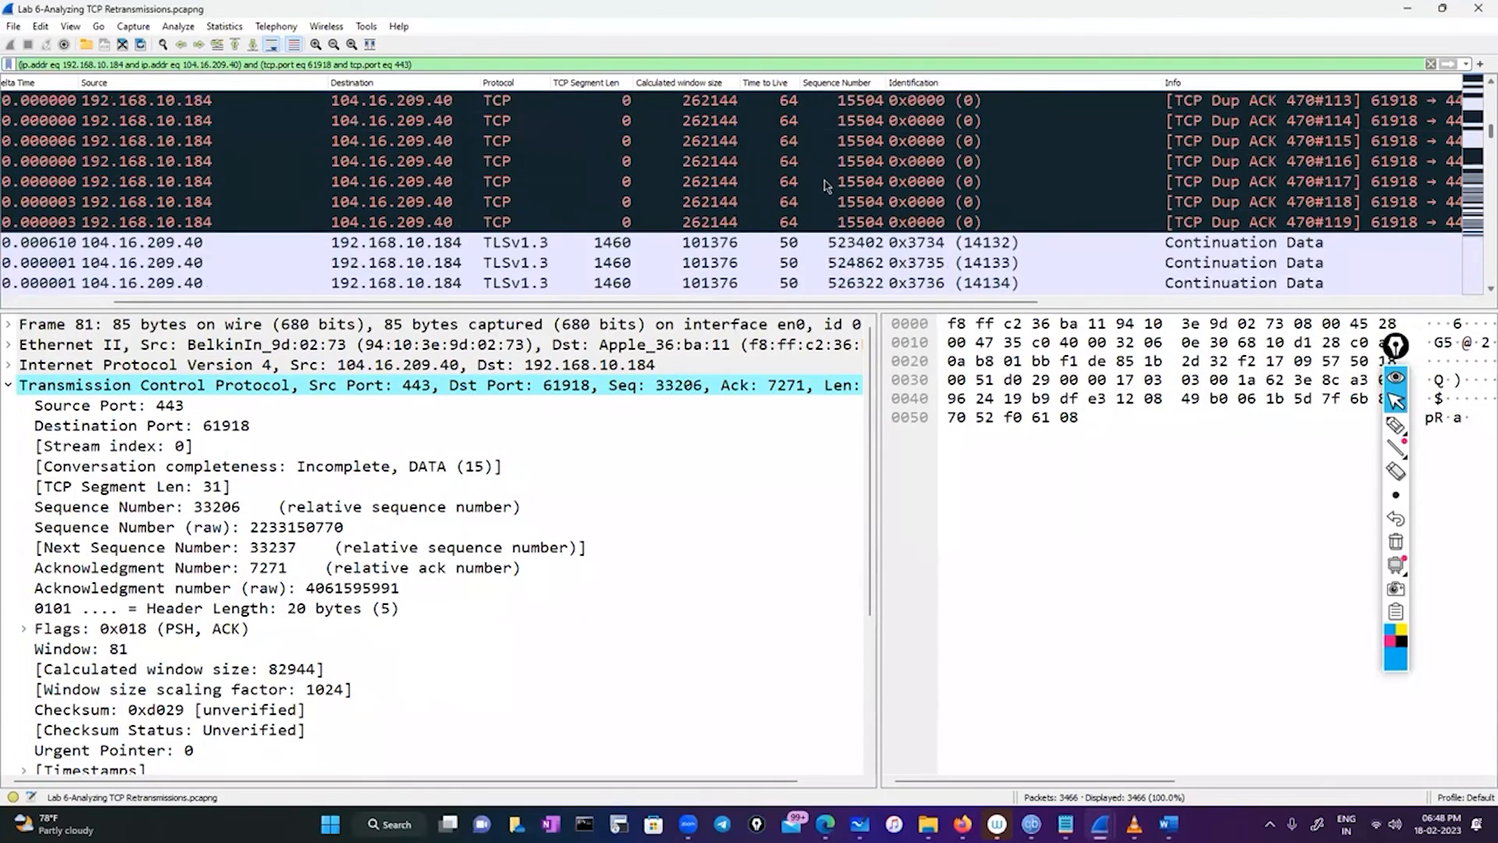
scroll(826, 184, "up", 3)
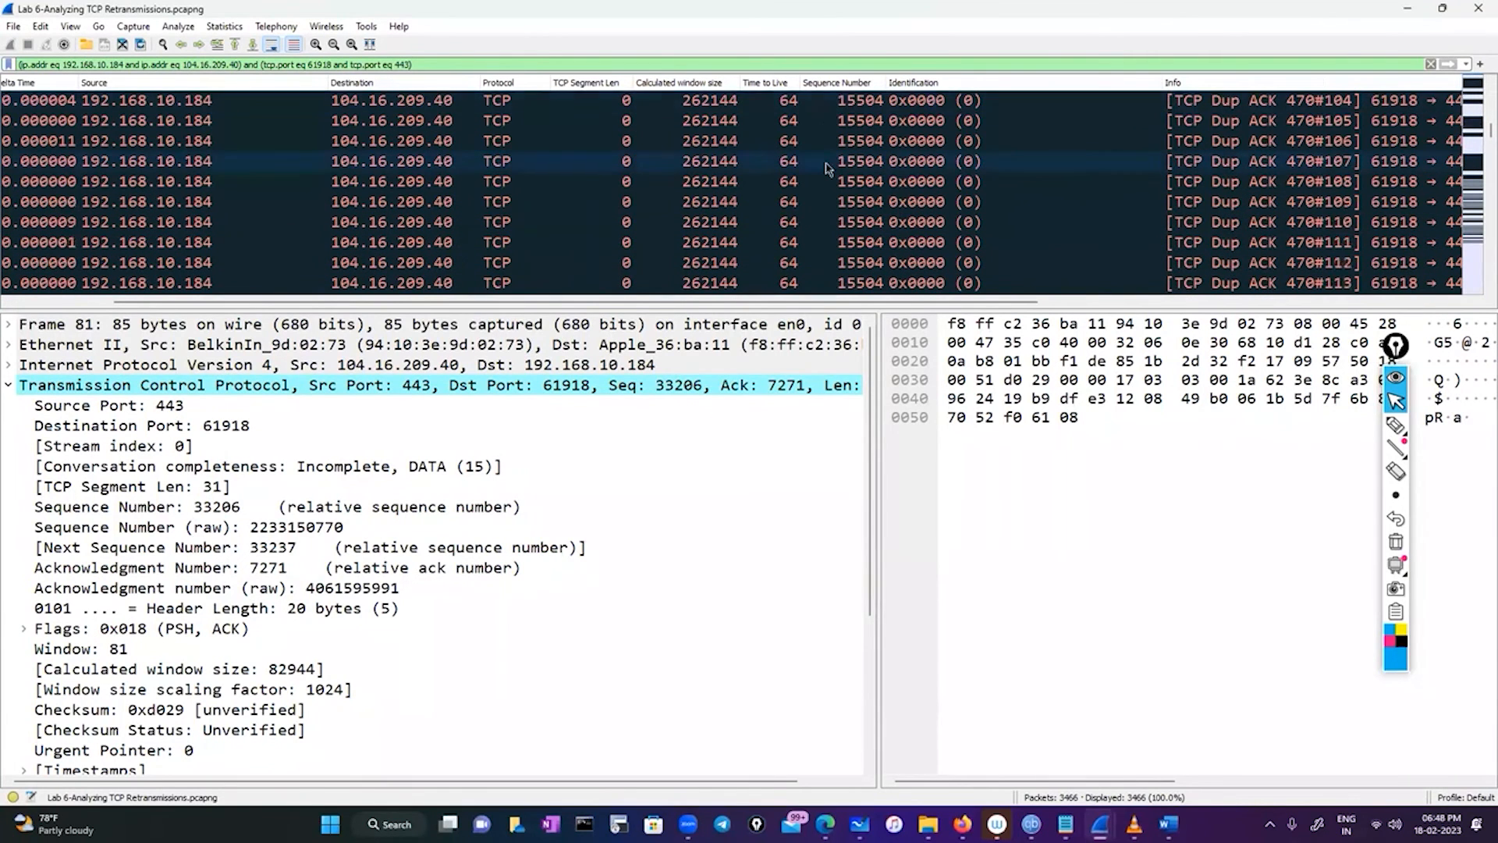
scroll(343, 160, "up", 1)
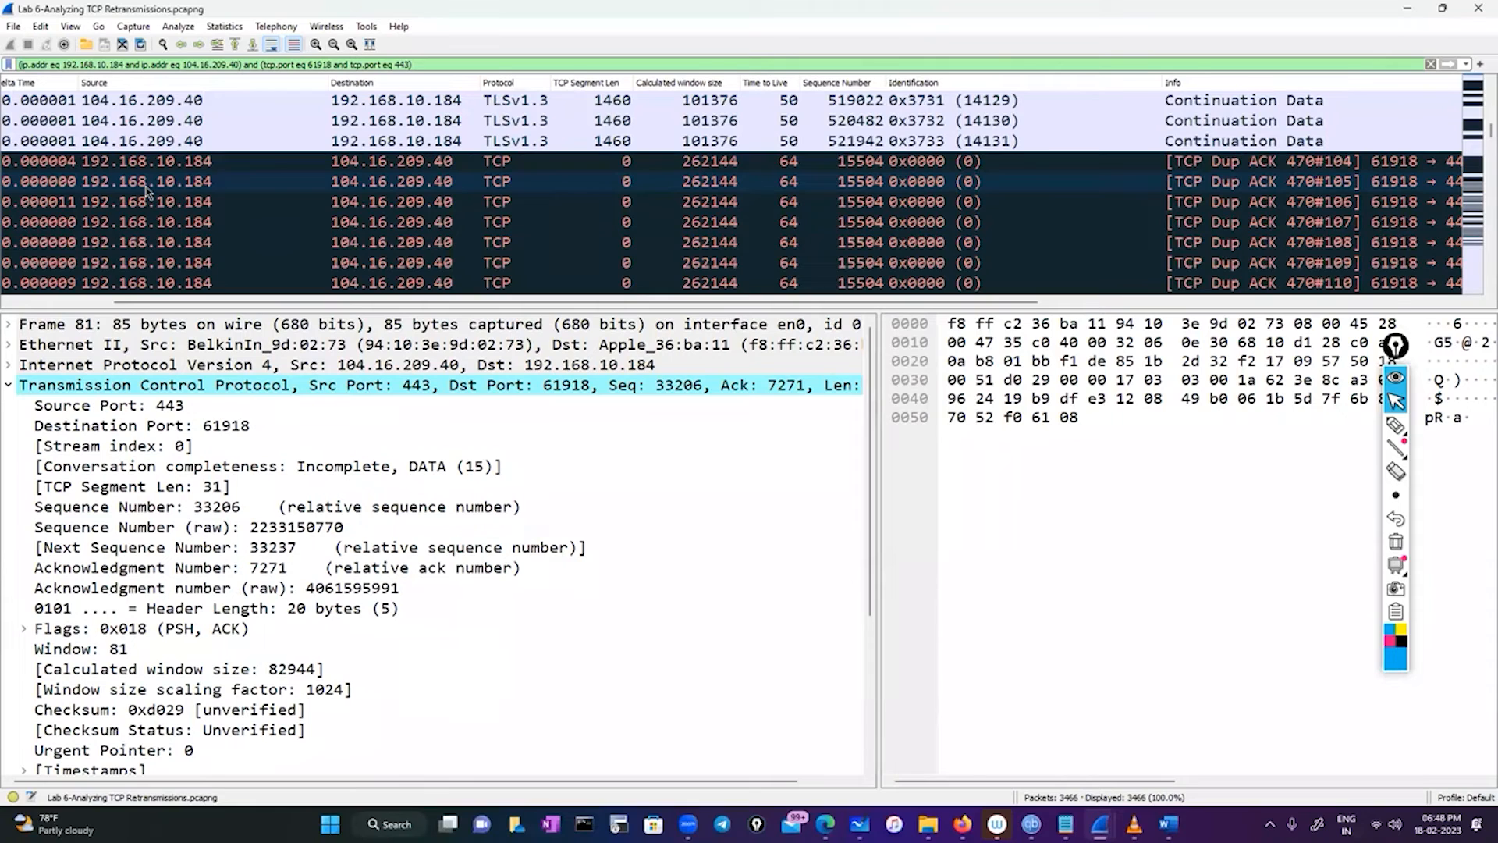
scroll(146, 191, "down", 4)
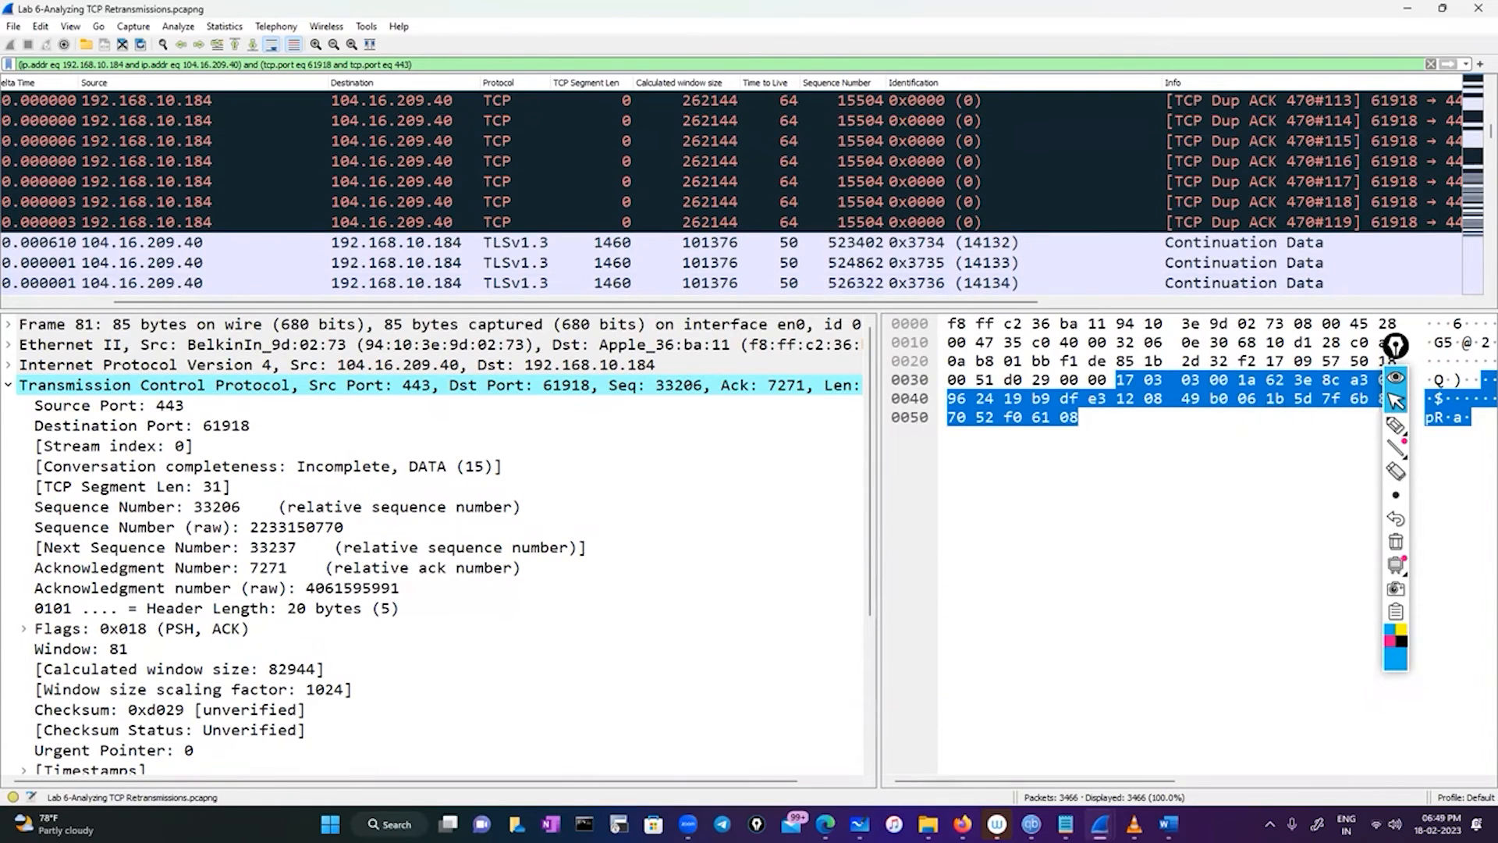
Step: Switch to Microsoft Whiteboard and open a blank board
left_click(962, 824)
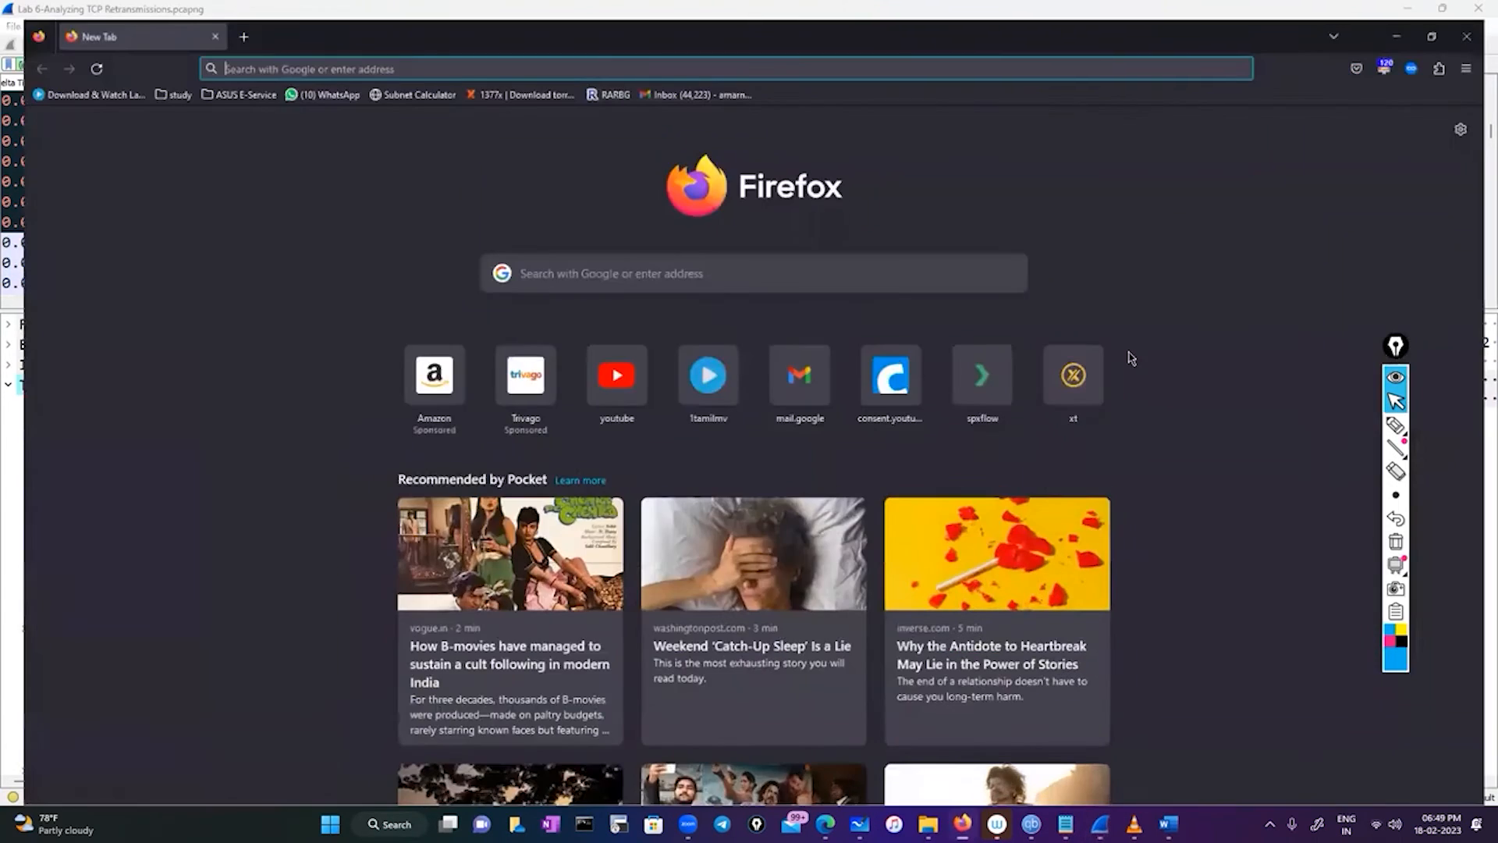
left_click(1407, 18)
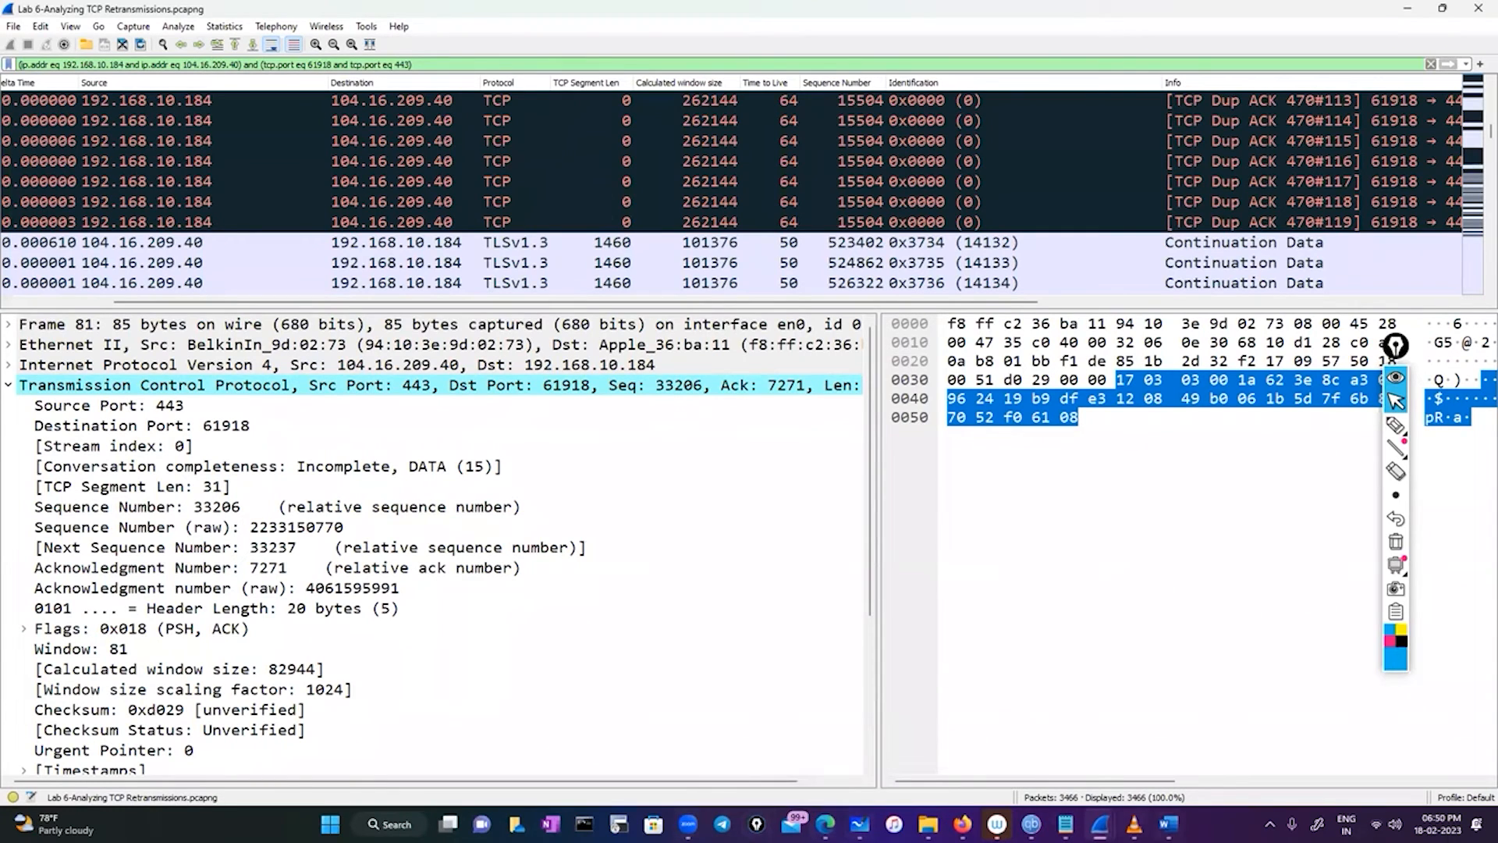
left_click(859, 824)
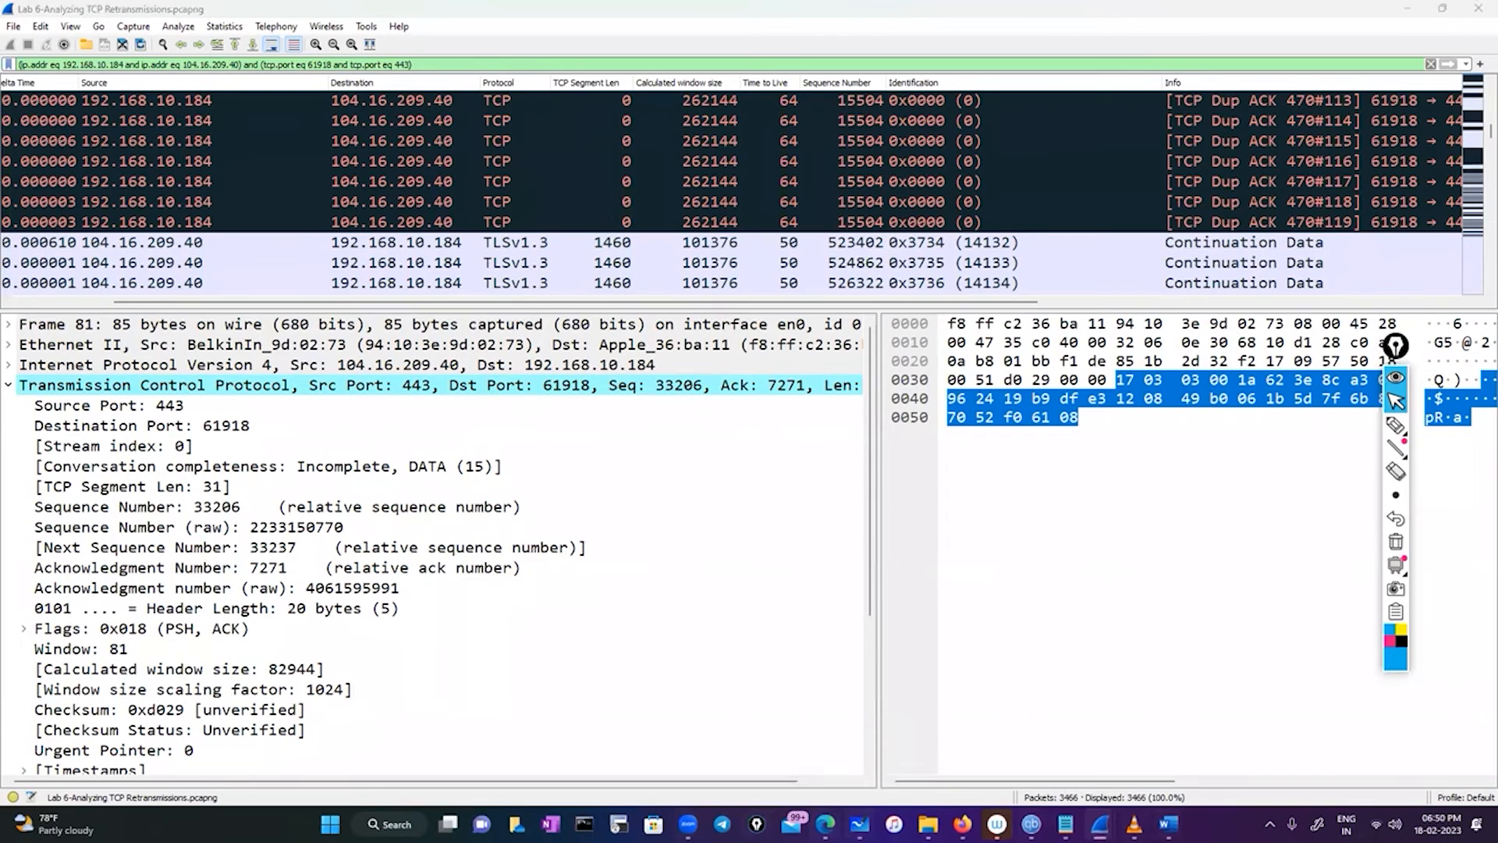
left_click(12, 46)
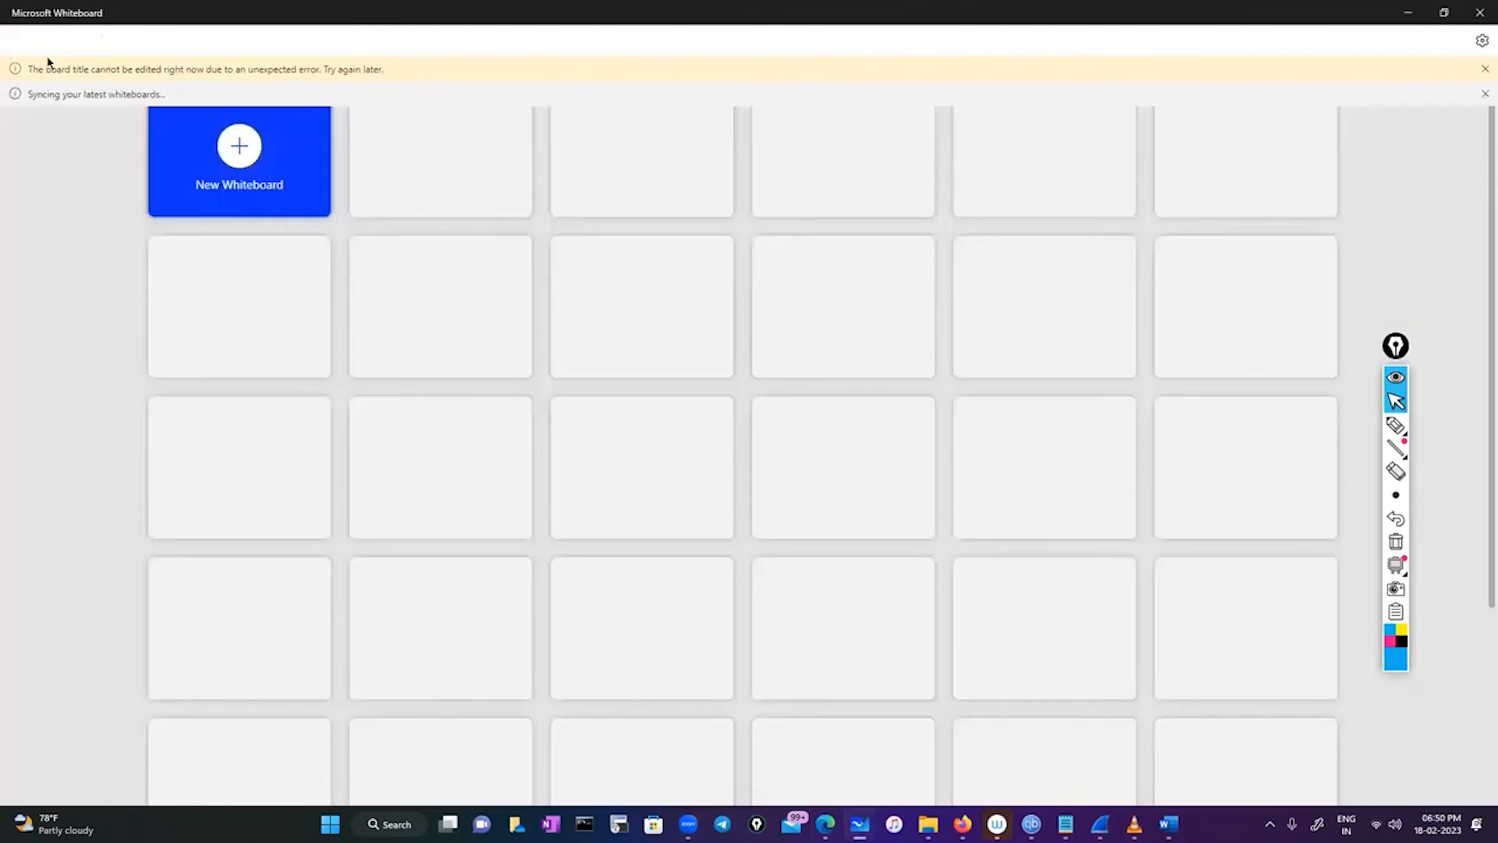
left_click(448, 160)
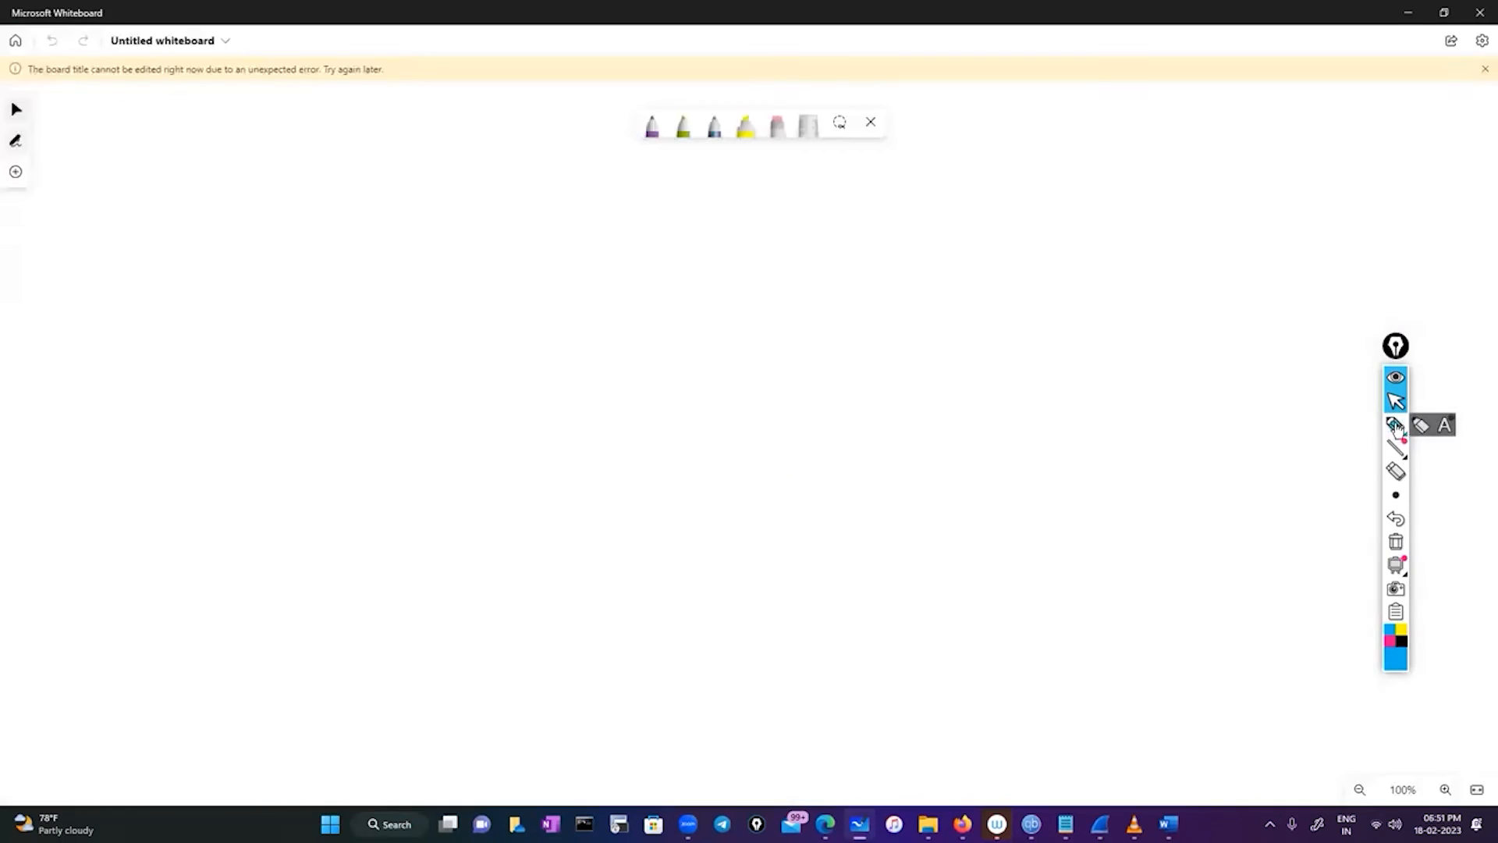
Step: With the blue pen, sketch a box labelled "cisco" with a port marked "SPAN", linked to a PC beside a box labelled "Wireshark"
left_click(1395, 427)
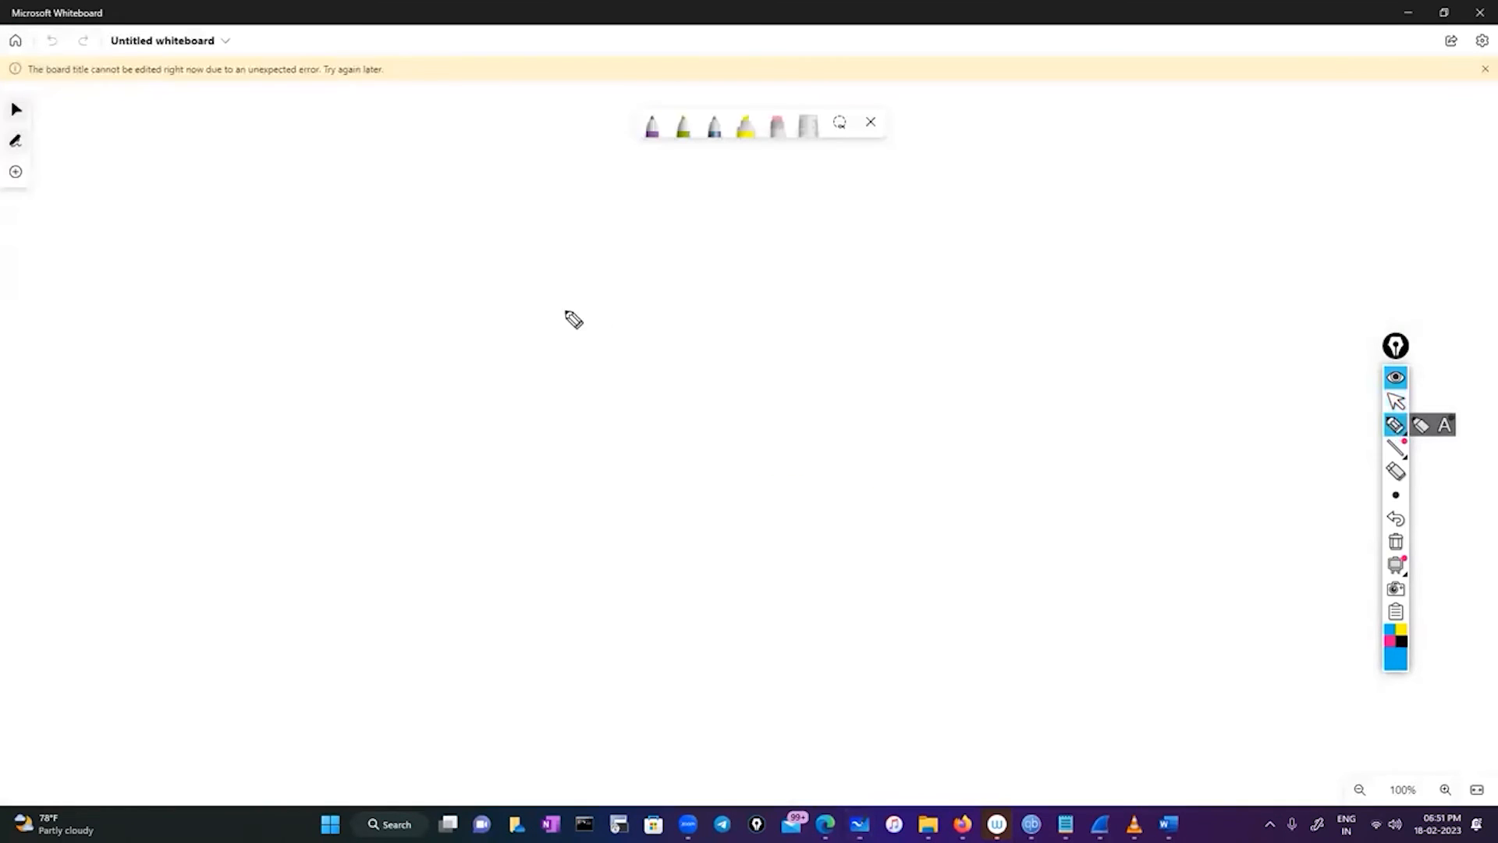
mouse_move(632, 303)
left_mouse_down()
mouse_move(799, 297)
mouse_move(702, 348)
mouse_move(607, 321)
mouse_move(652, 302)
mouse_move(673, 334)
left_mouse_up()
mouse_move(677, 316)
left_mouse_down()
mouse_move(677, 330)
mouse_move(713, 317)
left_mouse_up()
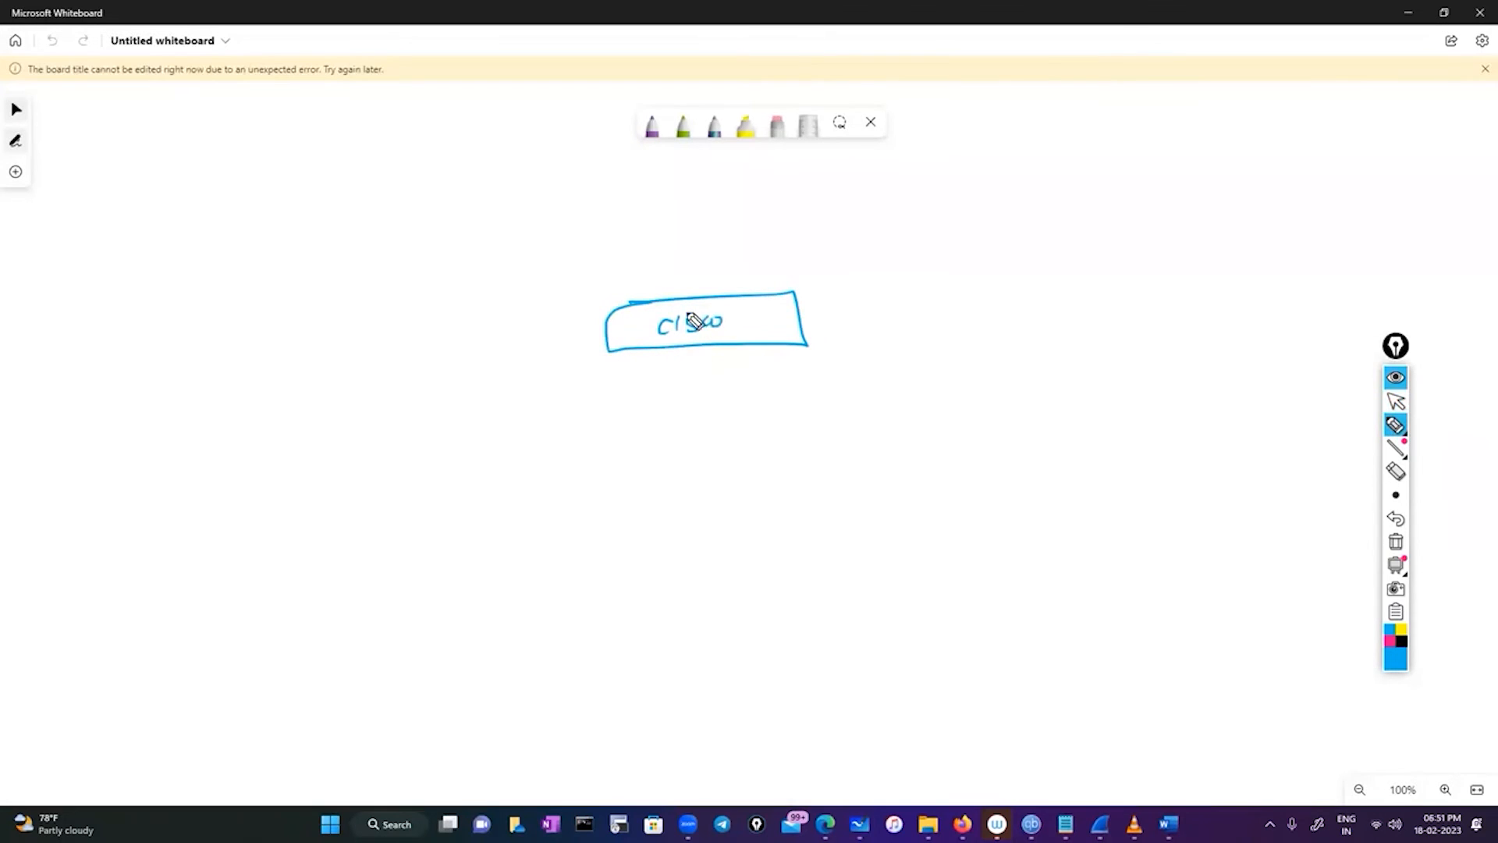
left_click_drag(819, 329, 859, 330)
mouse_move(861, 313)
left_mouse_down()
mouse_move(913, 329)
mouse_move(942, 300)
mouse_move(813, 327)
mouse_move(875, 408)
mouse_move(868, 426)
mouse_move(907, 443)
mouse_move(868, 457)
left_mouse_up()
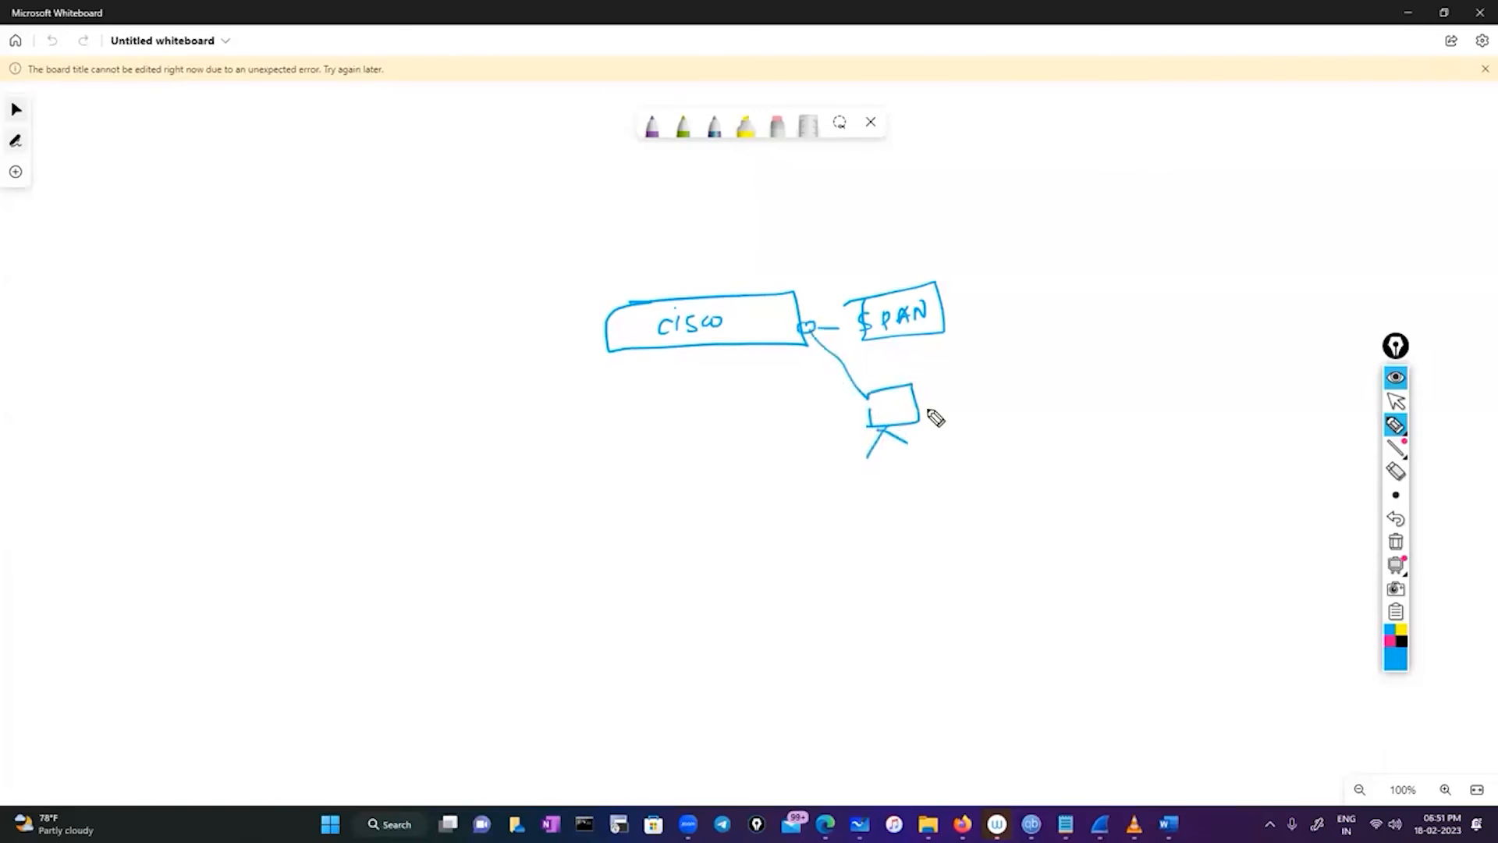
mouse_move(952, 382)
left_mouse_down()
mouse_move(952, 417)
mouse_move(1054, 356)
mouse_move(1061, 435)
mouse_move(963, 421)
mouse_move(983, 378)
mouse_move(1049, 370)
mouse_move(1051, 382)
left_mouse_up()
left_click_drag(1061, 364, 1062, 381)
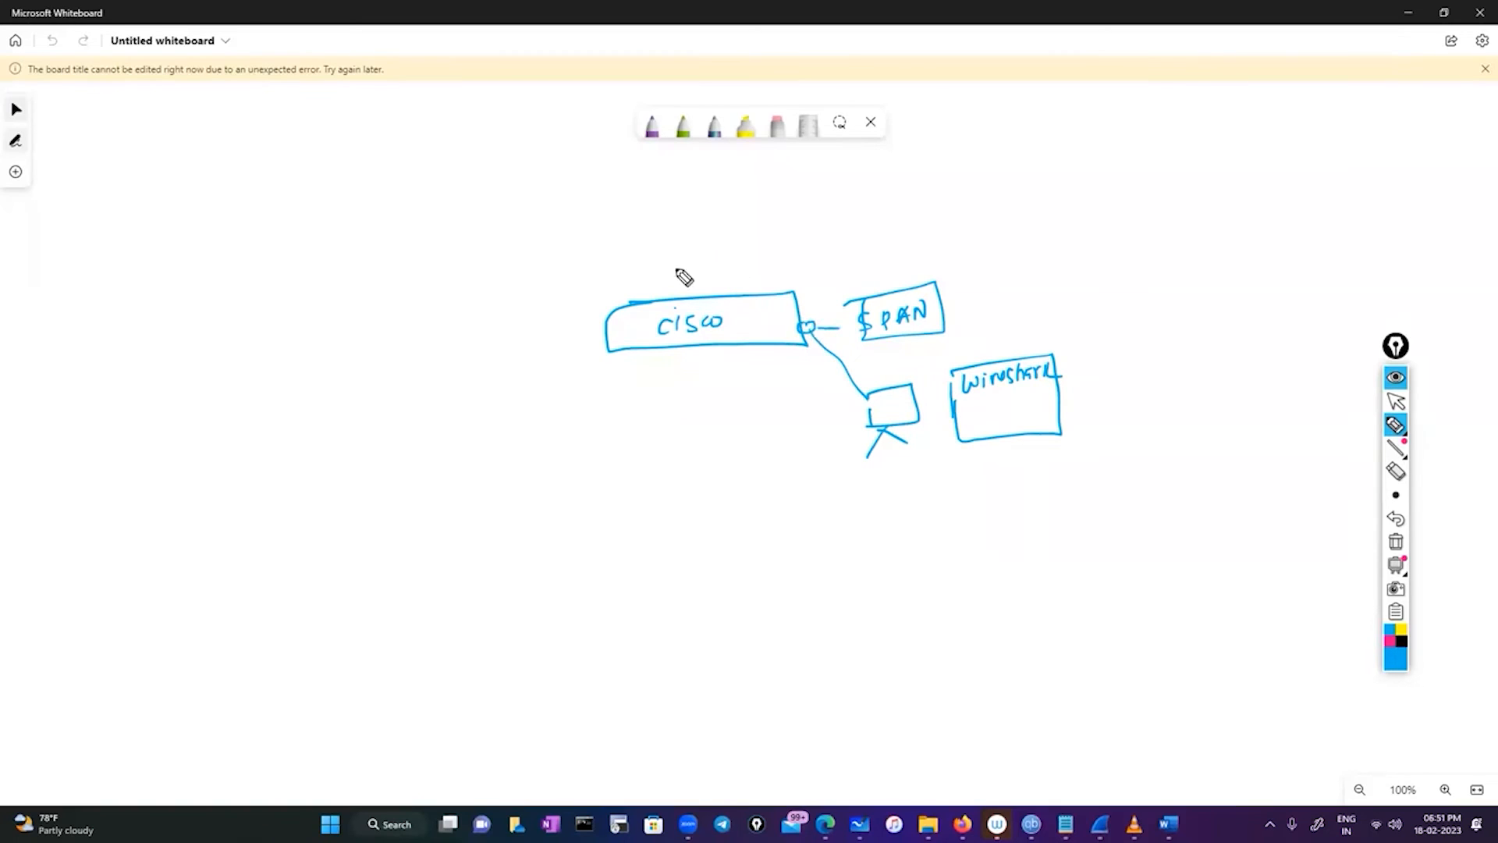
Step: Draw a second "cisco" box connected to the first, circle the link between them and run an arrow from it to the PC
left_click_drag(609, 323, 532, 341)
mouse_move(351, 387)
left_mouse_down()
mouse_move(489, 341)
mouse_move(485, 401)
mouse_move(351, 392)
mouse_move(462, 384)
left_mouse_up()
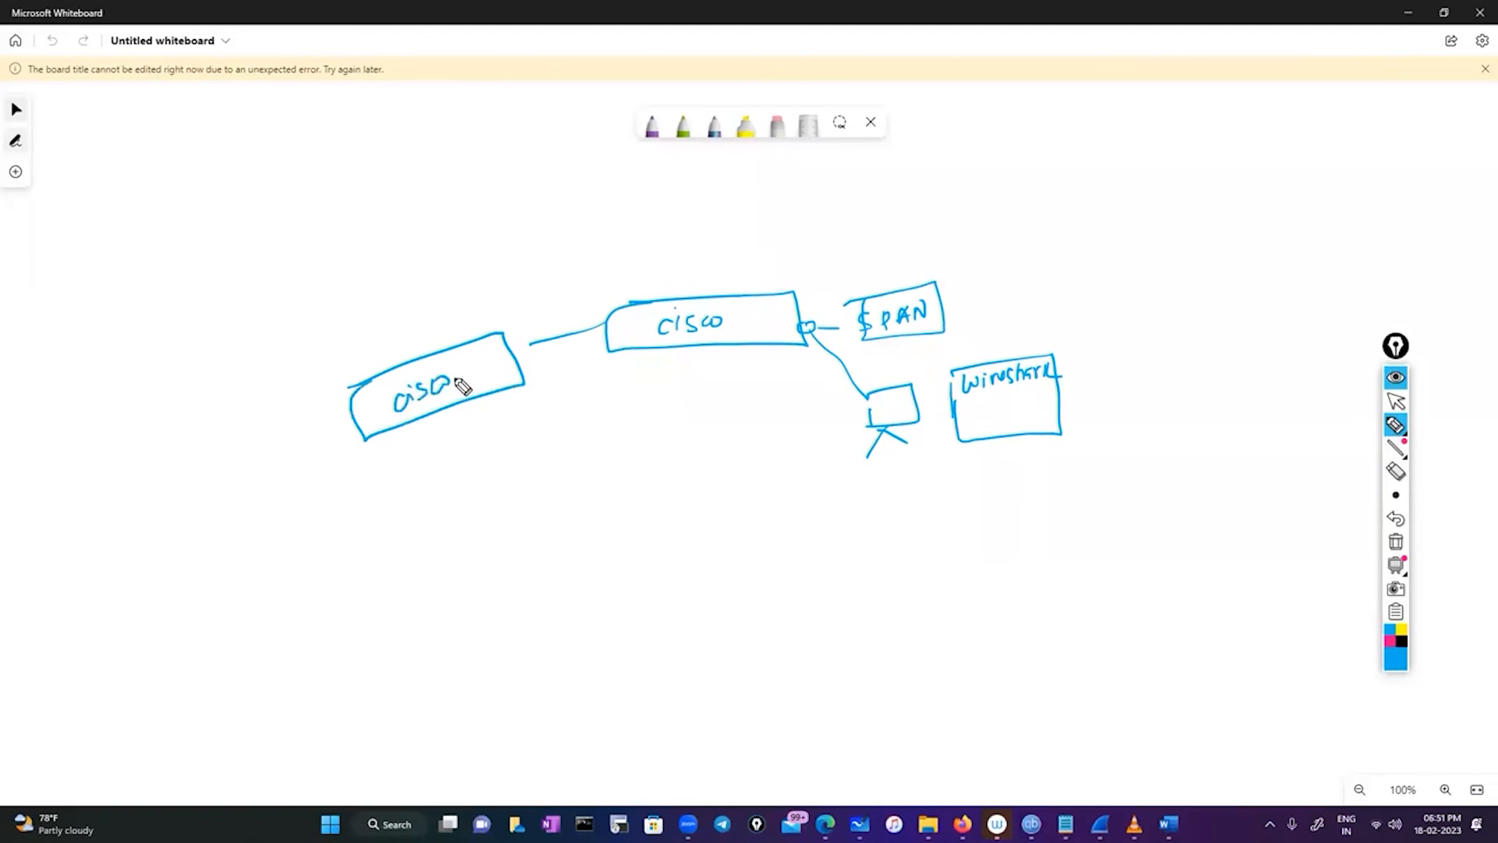
left_click_drag(531, 343, 515, 354)
mouse_move(585, 330)
left_mouse_down()
mouse_move(567, 358)
mouse_move(829, 411)
mouse_move(772, 421)
left_mouse_up()
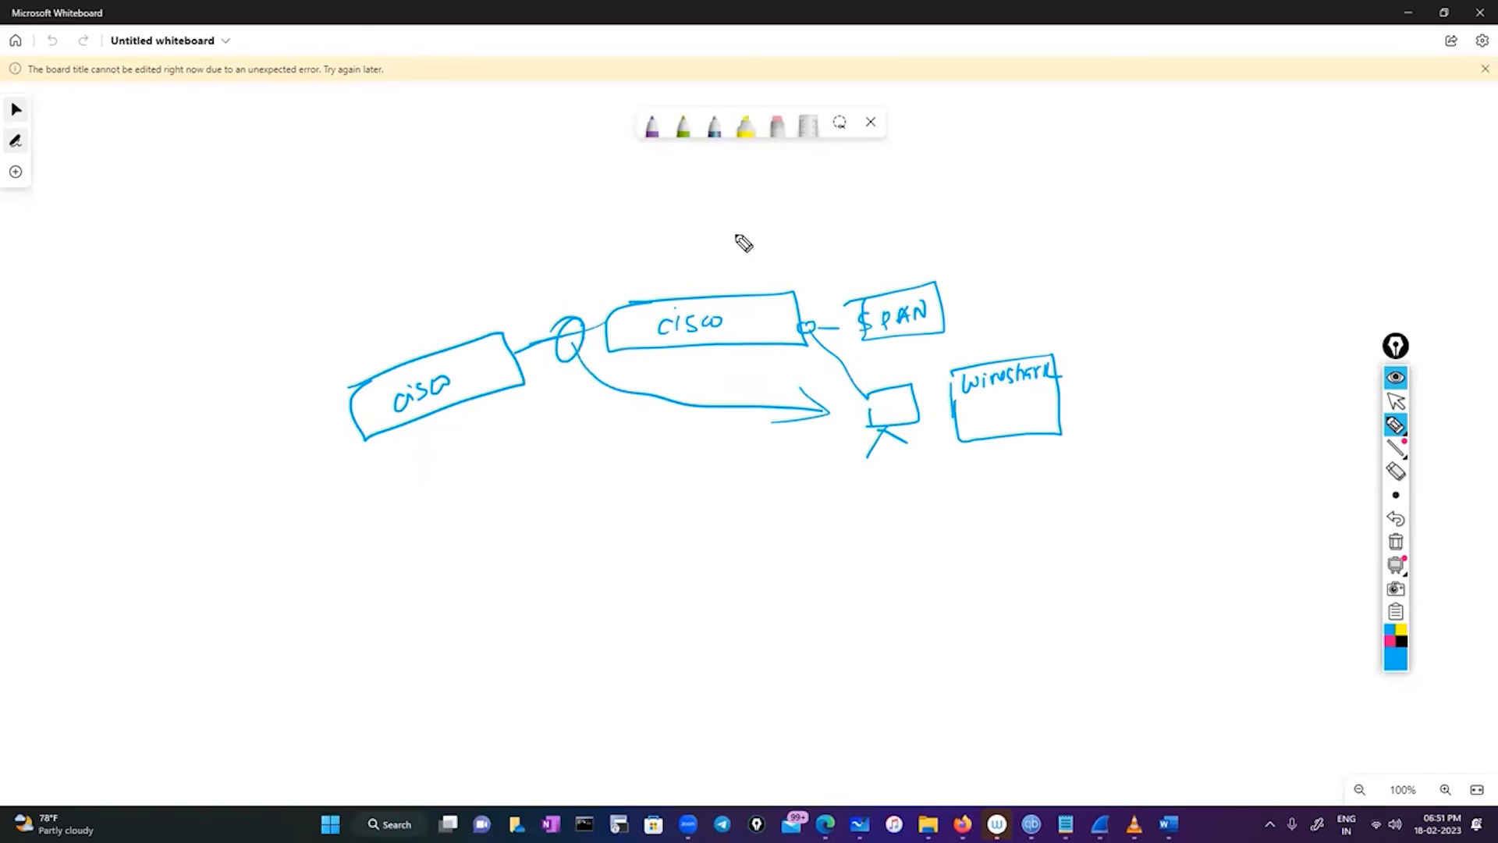
Step: Write the boxed labels "SPAN", "S.P" and "D.P" in a row above the first Cisco switch
mouse_move(744, 243)
left_mouse_down()
mouse_move(786, 234)
mouse_move(803, 192)
mouse_move(728, 238)
left_mouse_up()
mouse_move(917, 201)
left_mouse_down()
mouse_move(905, 226)
mouse_move(949, 208)
left_mouse_up()
left_click(927, 212)
mouse_move(880, 195)
left_mouse_down()
mouse_move(879, 234)
mouse_move(876, 211)
left_mouse_up()
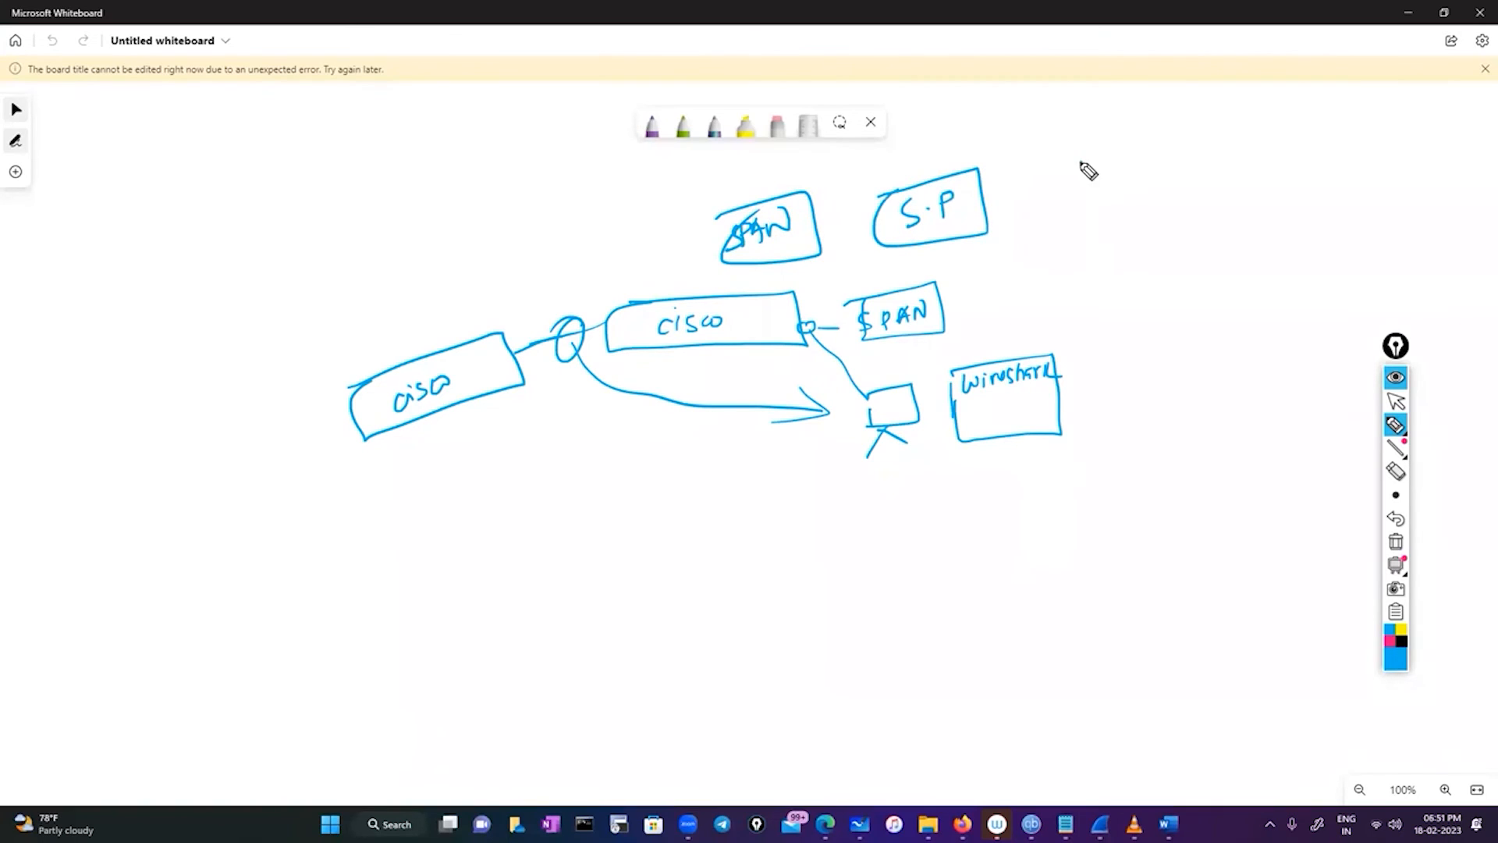
mouse_move(1082, 163)
left_mouse_down()
mouse_move(1147, 173)
mouse_move(1120, 201)
mouse_move(1081, 145)
left_mouse_up()
left_click(1110, 178)
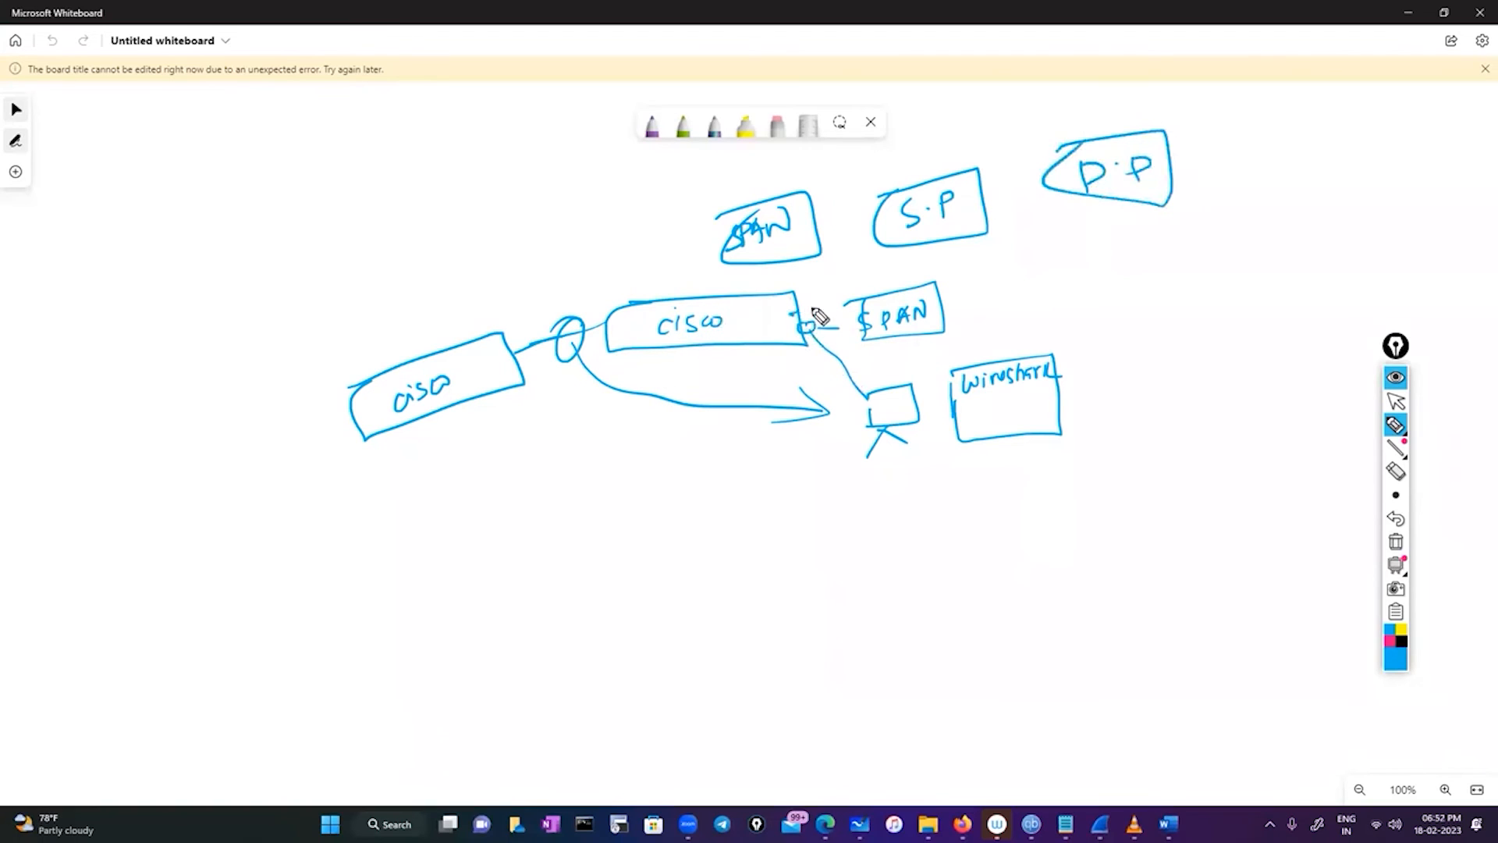
Step: Box the SPAN port and the Wireshark label, and mark the inter-switch link with the note "Vlan mis"
left_click_drag(816, 310, 796, 326)
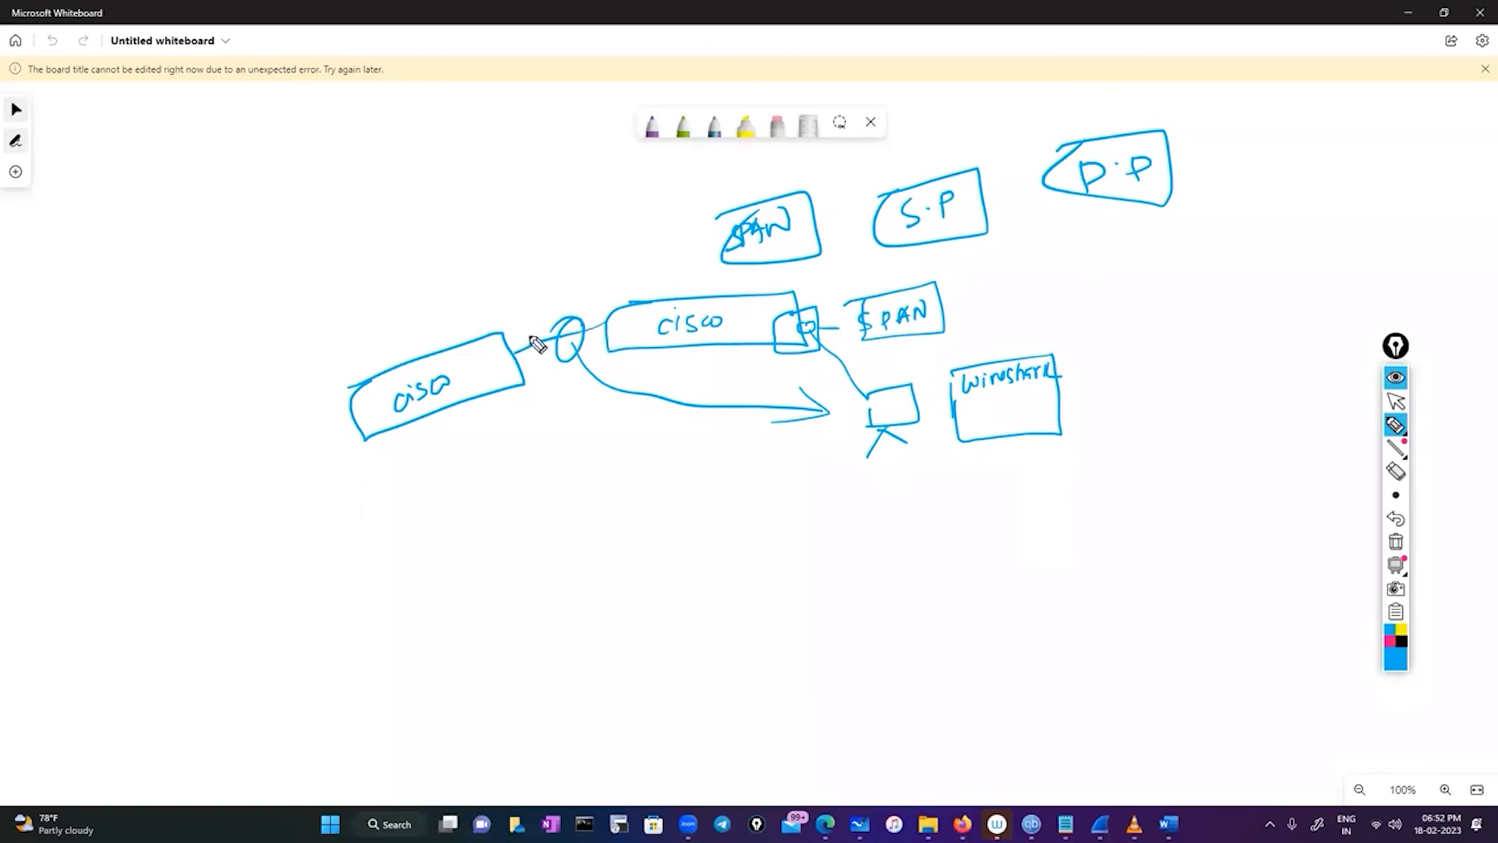
left_click_drag(604, 322, 516, 355)
mouse_move(944, 407)
left_mouse_down()
mouse_move(1056, 399)
mouse_move(1038, 345)
mouse_move(971, 403)
left_mouse_up()
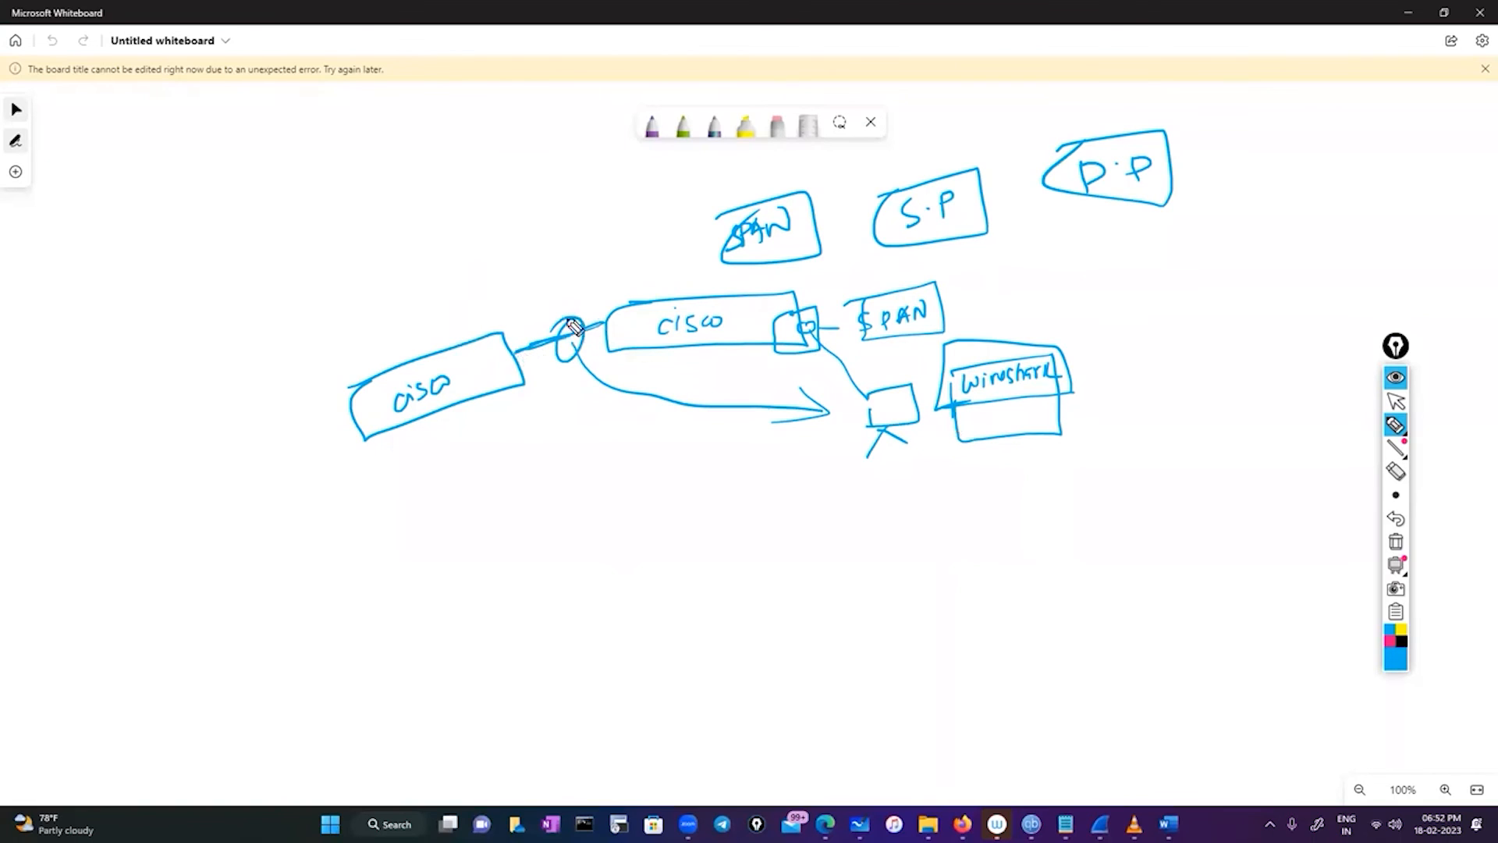
left_click_drag(474, 297, 493, 287)
mouse_move(500, 284)
left_mouse_down()
mouse_move(500, 306)
mouse_move(559, 268)
mouse_move(539, 369)
mouse_move(563, 341)
left_mouse_up()
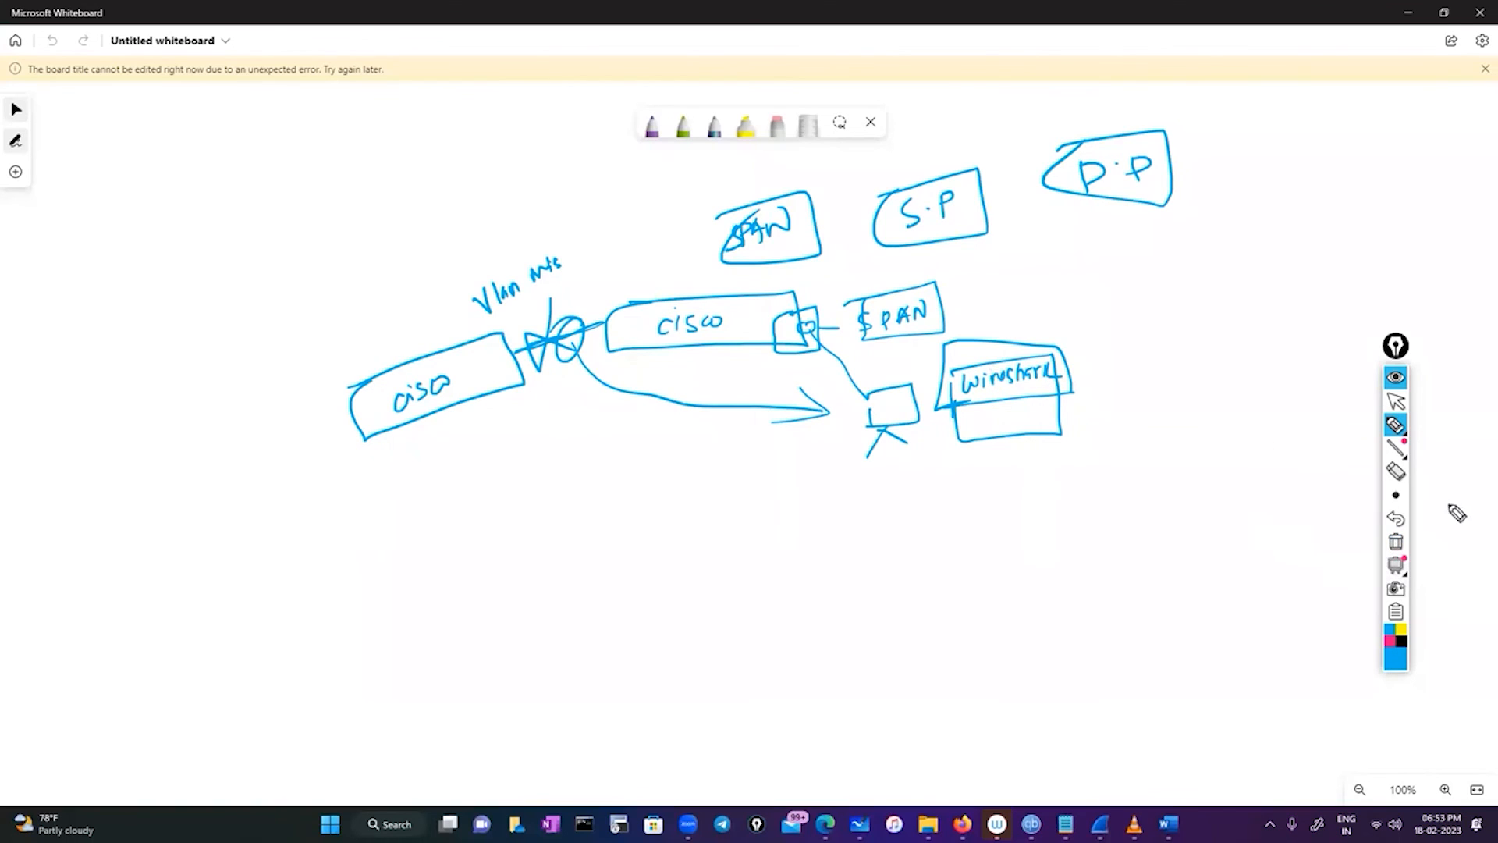
Step: Clear the whole drawing and sketch a new box labelled "Switch" in the middle of the board
left_click(1395, 542)
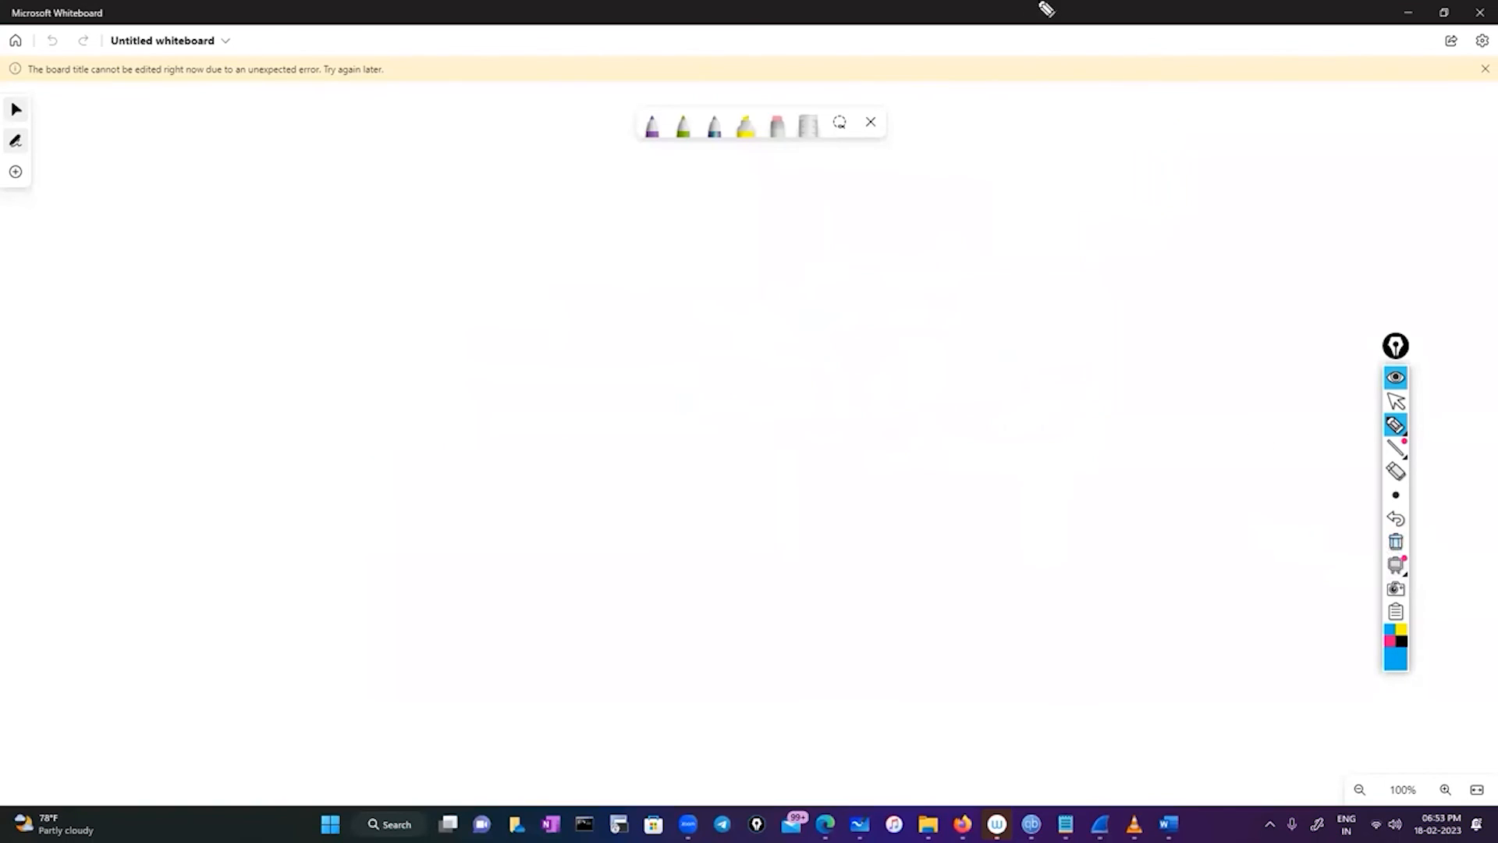
left_click(1396, 401)
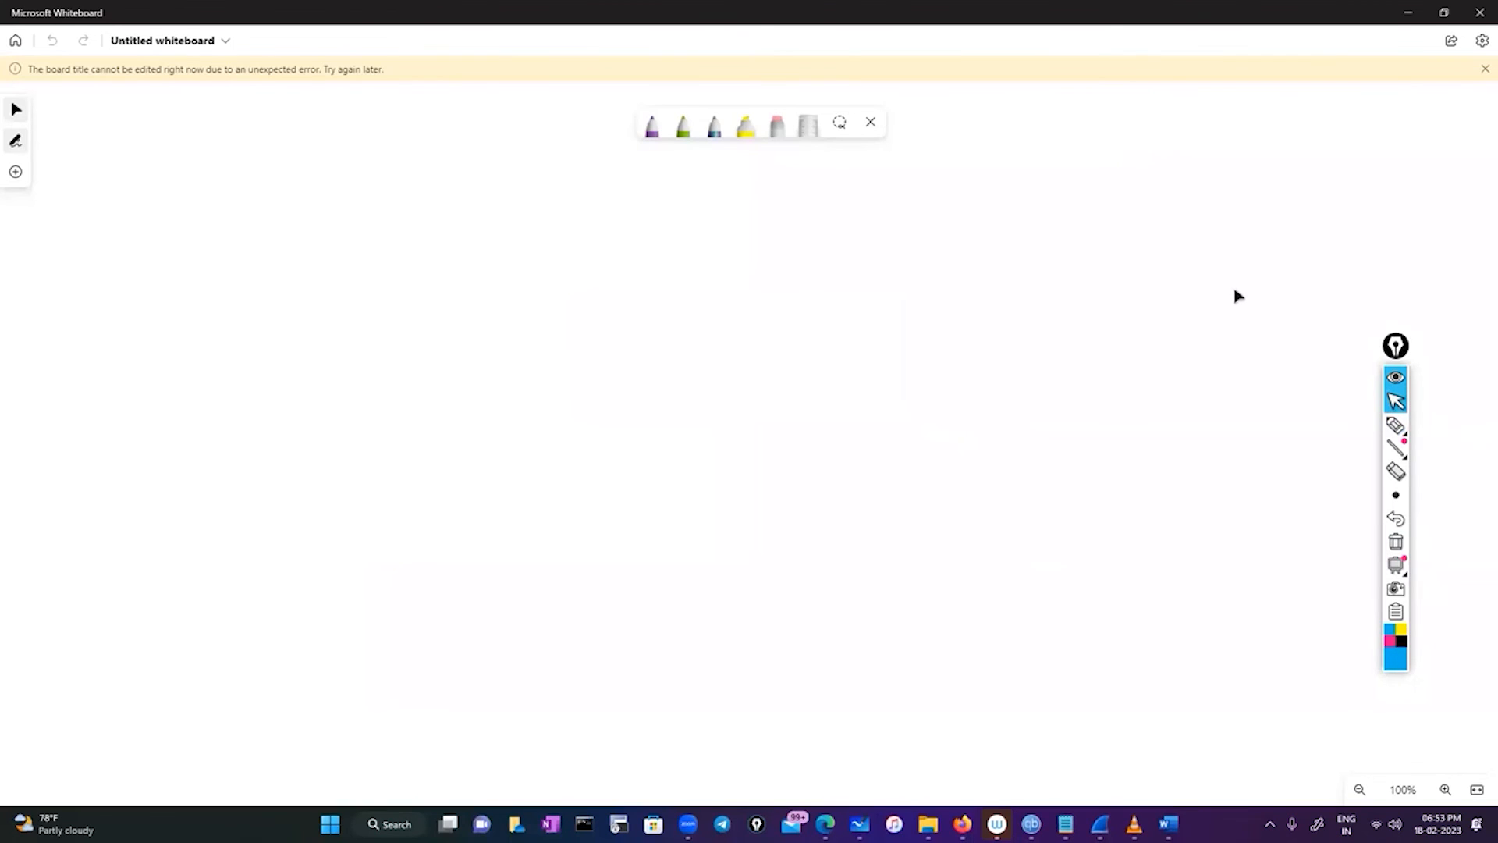
left_click(1395, 426)
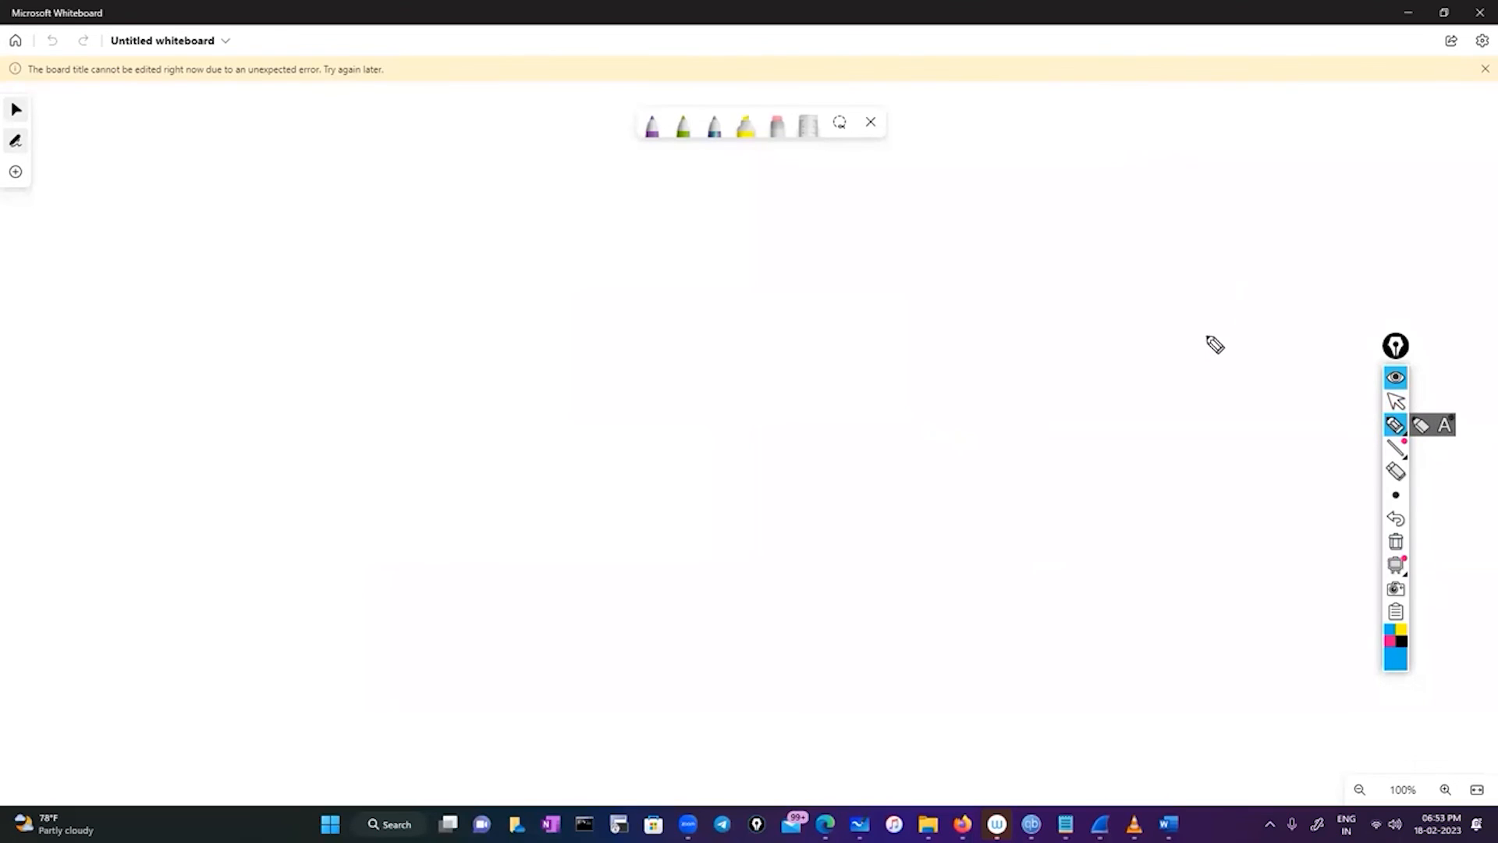
left_click(678, 351)
mouse_move(687, 383)
left_mouse_down()
mouse_move(689, 344)
mouse_move(936, 311)
mouse_move(772, 424)
mouse_move(757, 396)
mouse_move(831, 376)
left_mouse_up()
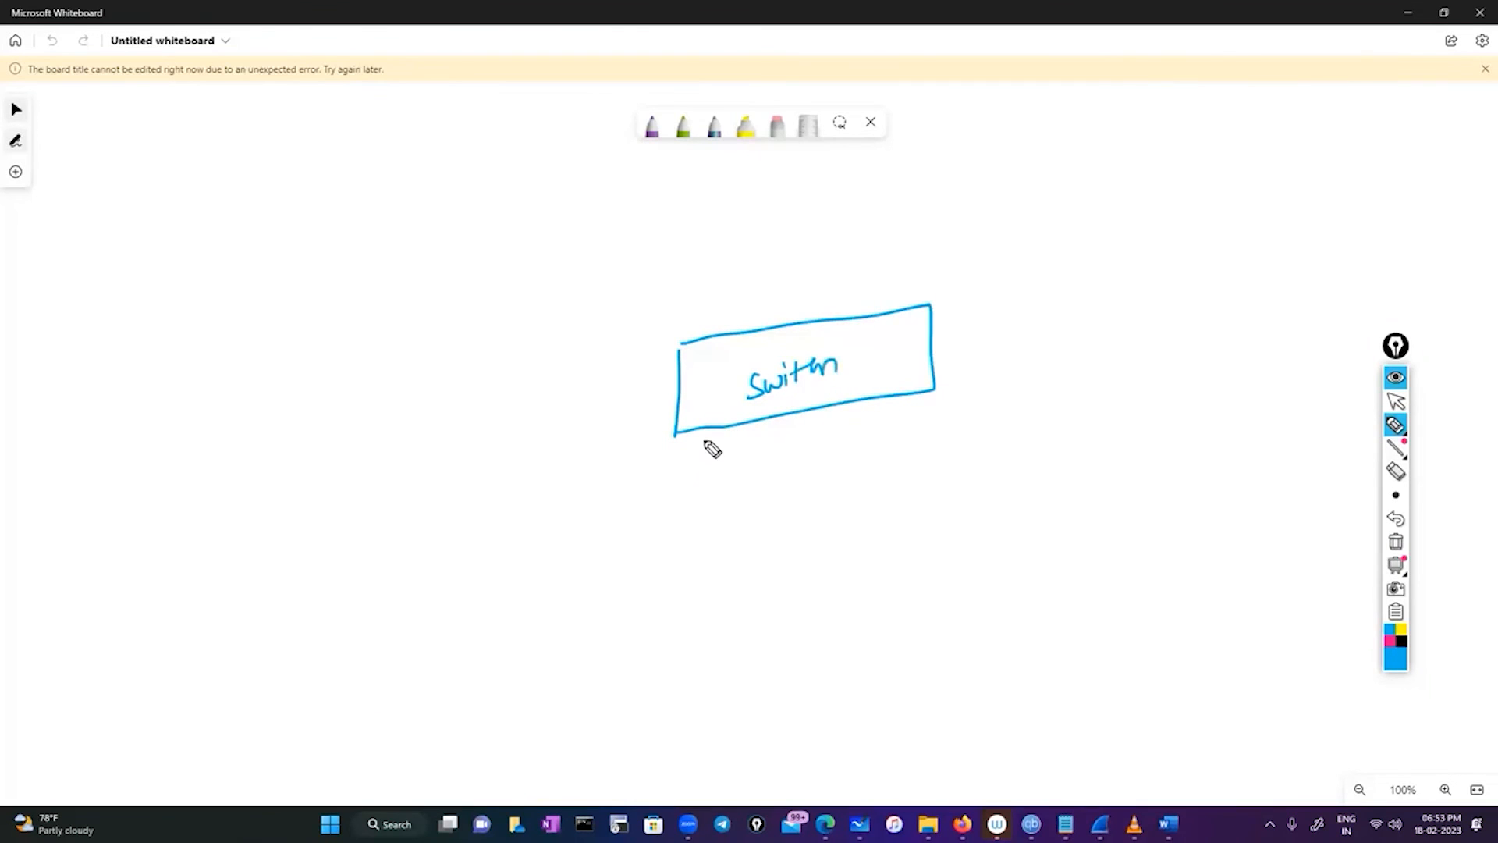
Step: Connect a small box labelled "PC" below the switch and a second box labelled "Switch" on its other side
mouse_move(719, 422)
left_mouse_down()
mouse_move(634, 511)
mouse_move(617, 558)
left_mouse_up()
mouse_move(614, 518)
left_mouse_down()
mouse_move(663, 504)
mouse_move(618, 565)
left_mouse_up()
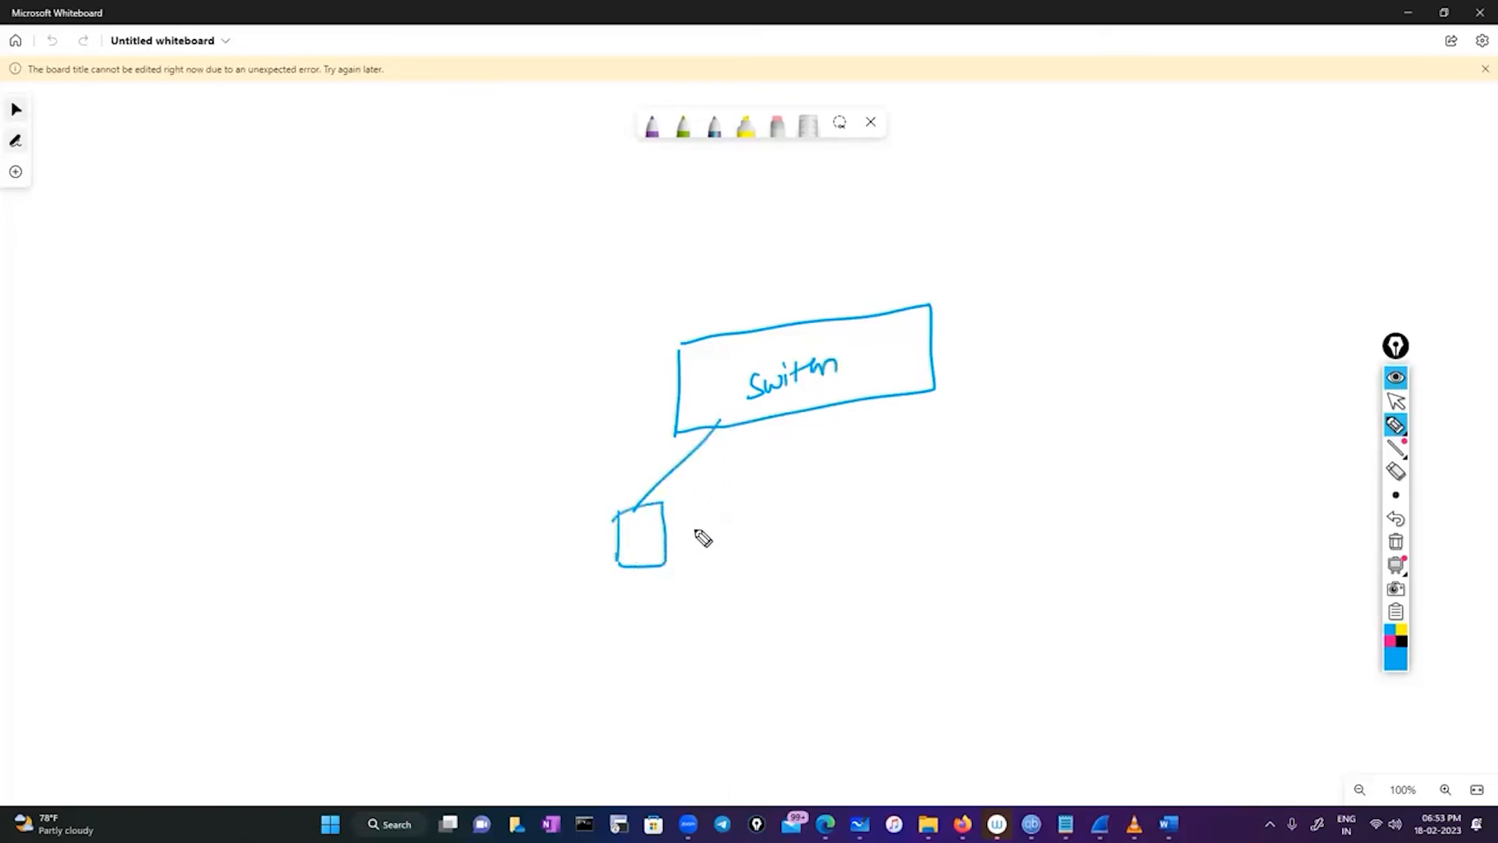
left_click_drag(690, 530, 690, 562)
mouse_move(690, 532)
left_mouse_down()
mouse_move(696, 546)
mouse_move(729, 536)
left_mouse_up()
mouse_move(922, 345)
left_mouse_down()
mouse_move(1047, 317)
mouse_move(1063, 334)
left_mouse_up()
mouse_move(1062, 275)
left_mouse_down()
mouse_move(1237, 314)
mouse_move(1075, 326)
mouse_move(1125, 295)
mouse_move(1192, 297)
left_mouse_up()
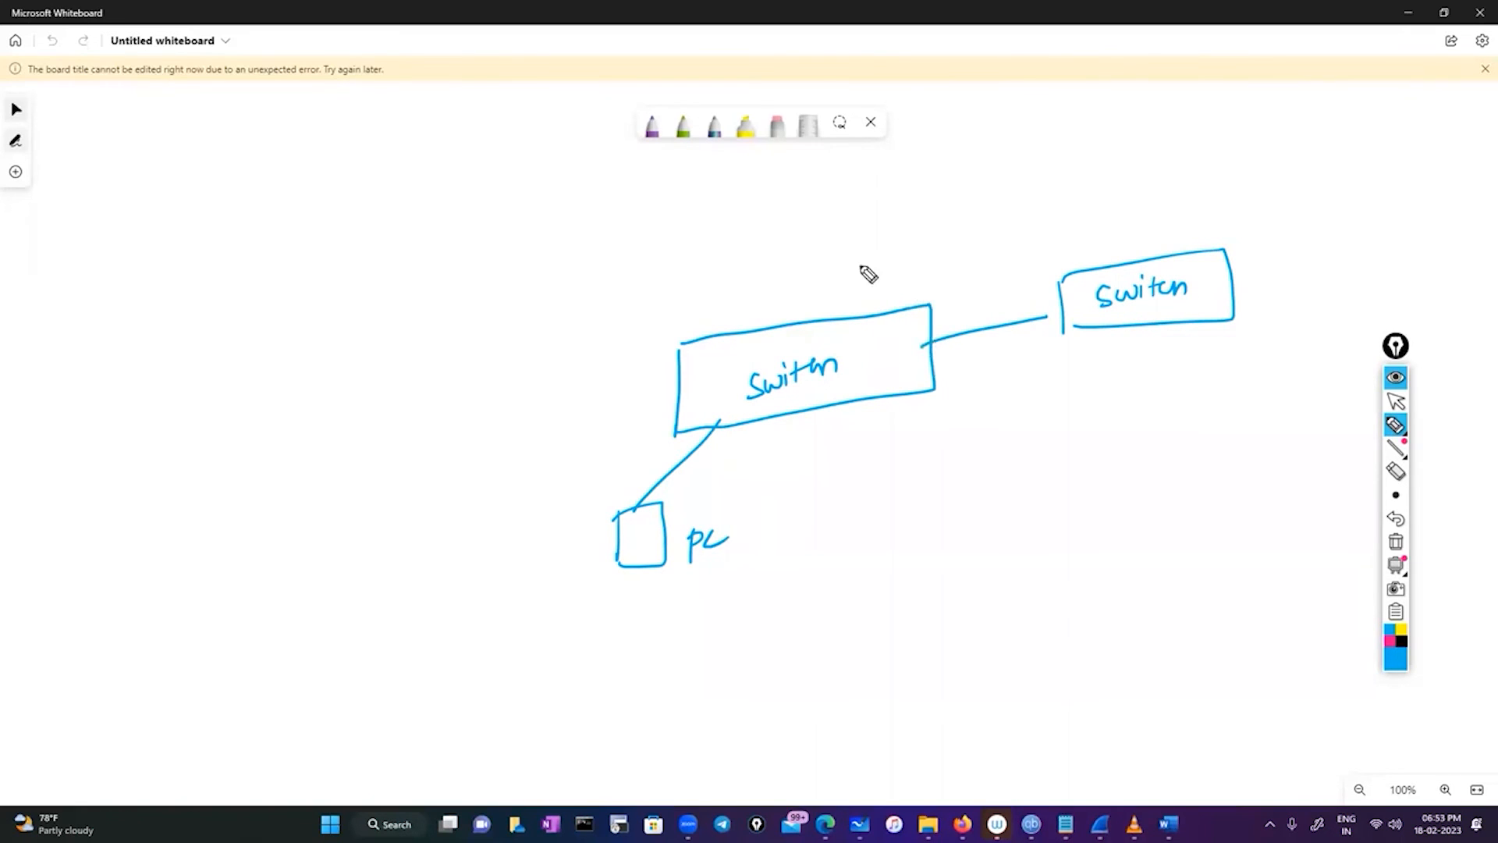
Step: Add a boxed label "SIP" above the middle switch and a boxed "D.P" above the link to the second switch
mouse_move(841, 268)
left_mouse_down()
mouse_move(827, 285)
mouse_move(871, 265)
mouse_move(894, 294)
mouse_move(887, 246)
left_mouse_up()
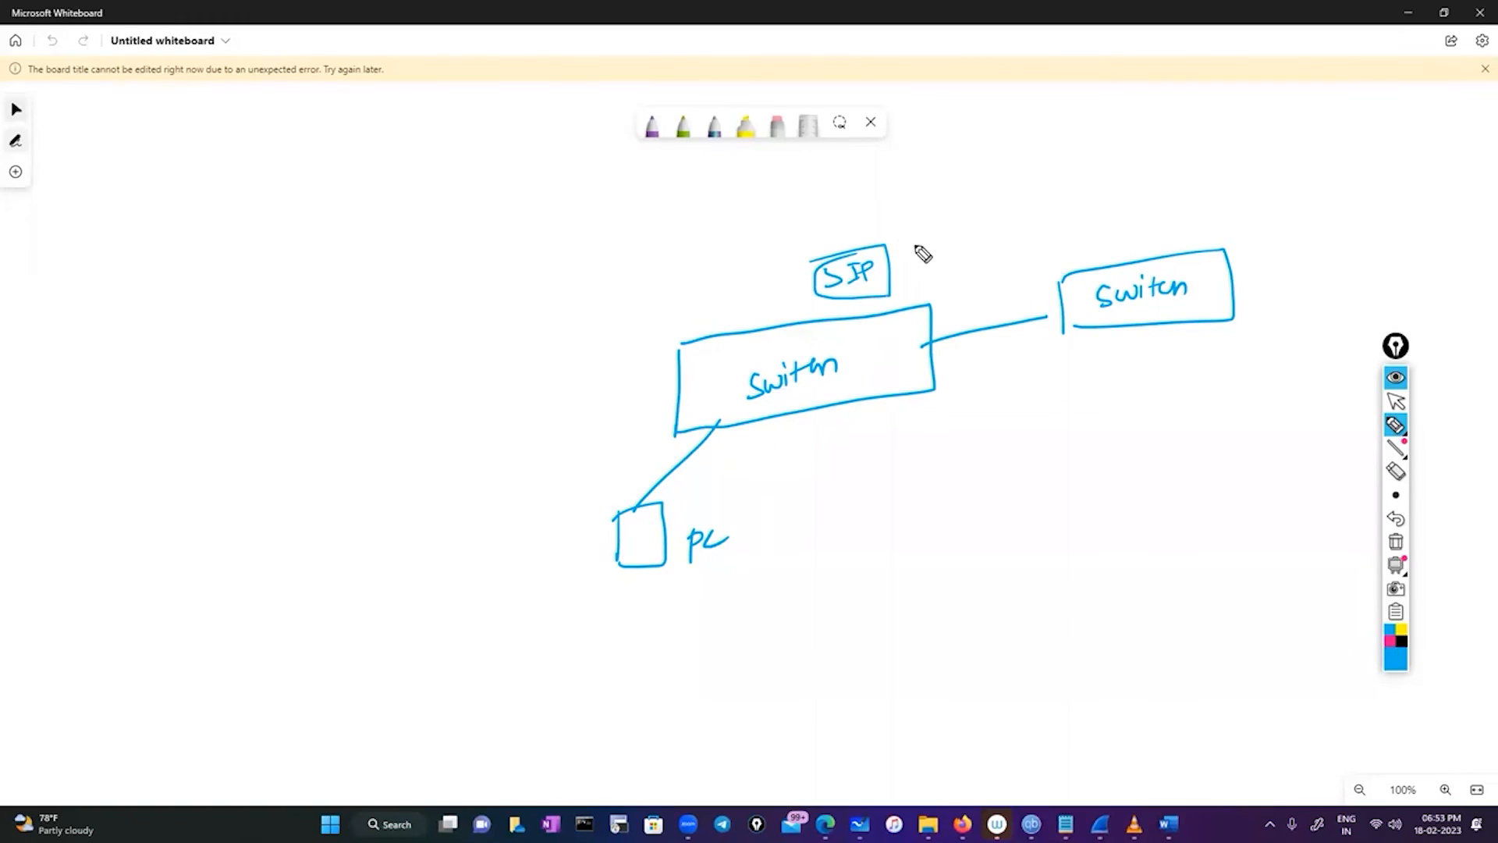
left_click_drag(982, 247, 1025, 220)
mouse_move(971, 212)
left_mouse_down()
mouse_move(1040, 195)
mouse_move(977, 255)
mouse_move(964, 212)
left_mouse_up()
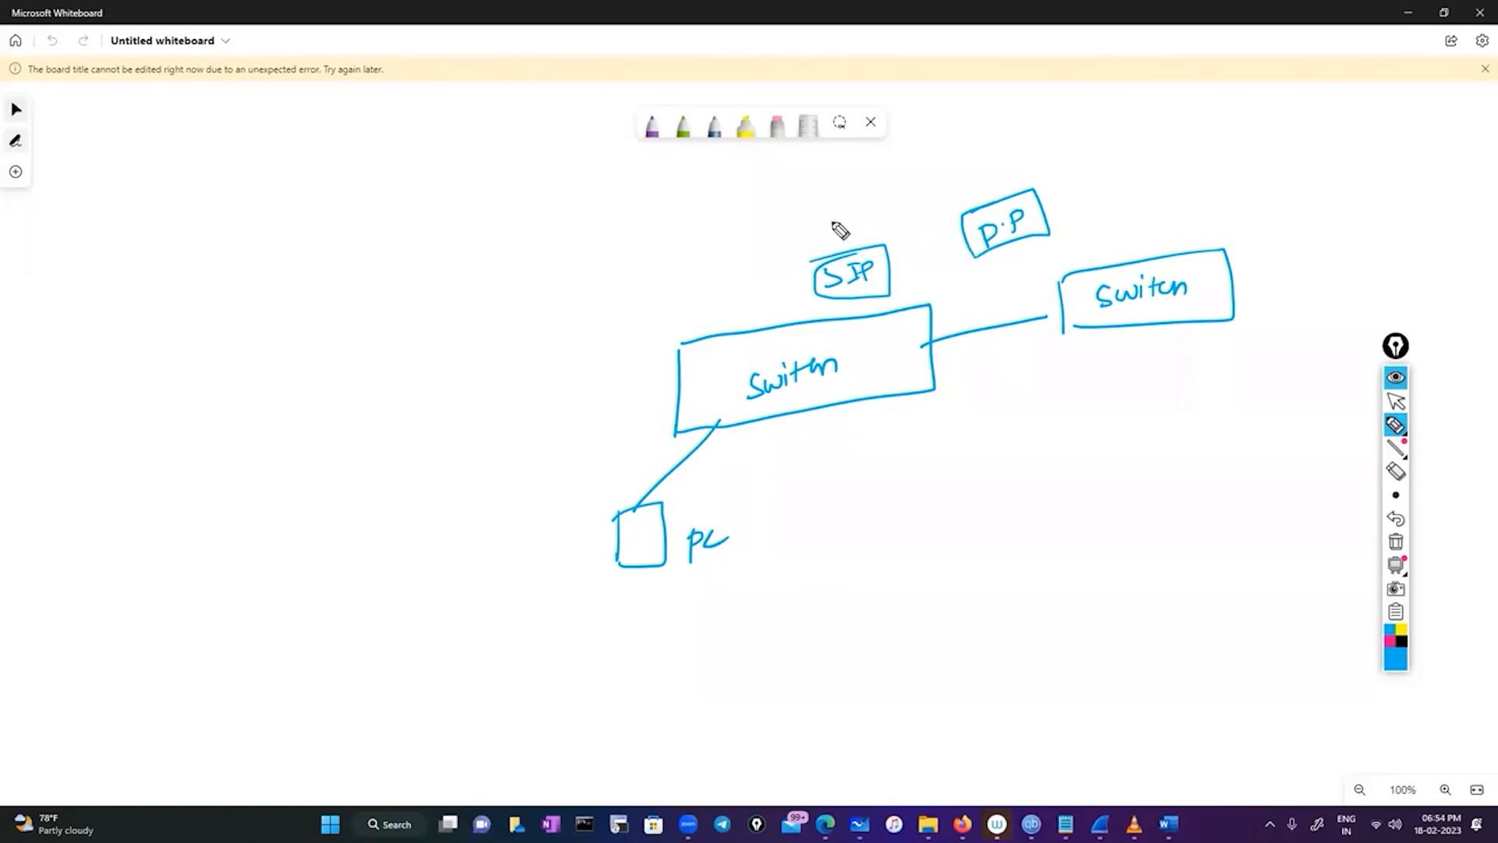
Step: Write "Vlan 20" above the SIP box, strike it through and write "SPAN" beside the box
mouse_move(813, 227)
left_mouse_down()
mouse_move(823, 250)
mouse_move(832, 224)
left_mouse_up()
mouse_move(837, 221)
left_mouse_down()
mouse_move(841, 239)
mouse_move(856, 235)
left_mouse_up()
left_click_drag(858, 236, 870, 234)
mouse_move(880, 217)
left_mouse_down()
mouse_move(894, 232)
mouse_move(899, 214)
left_mouse_up()
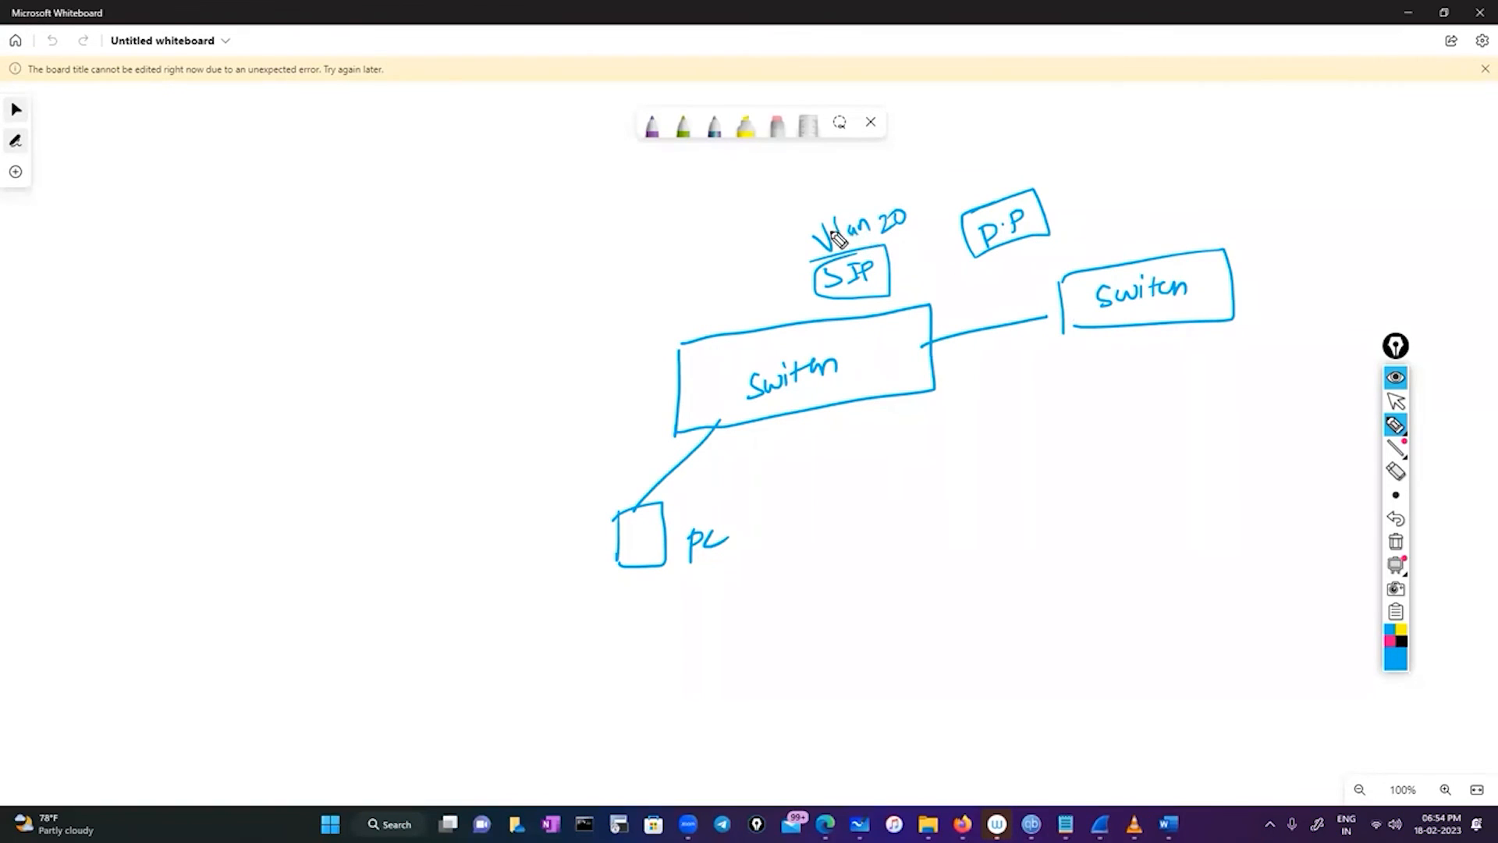
left_click_drag(833, 247, 901, 223)
mouse_move(929, 269)
left_mouse_down()
mouse_move(966, 280)
mouse_move(991, 259)
left_mouse_up()
Step: Draw an arrow from the inter-switch link to a box labelled "Monitor" and circle the arrow's starting point on the link
left_click_drag(973, 337, 991, 378)
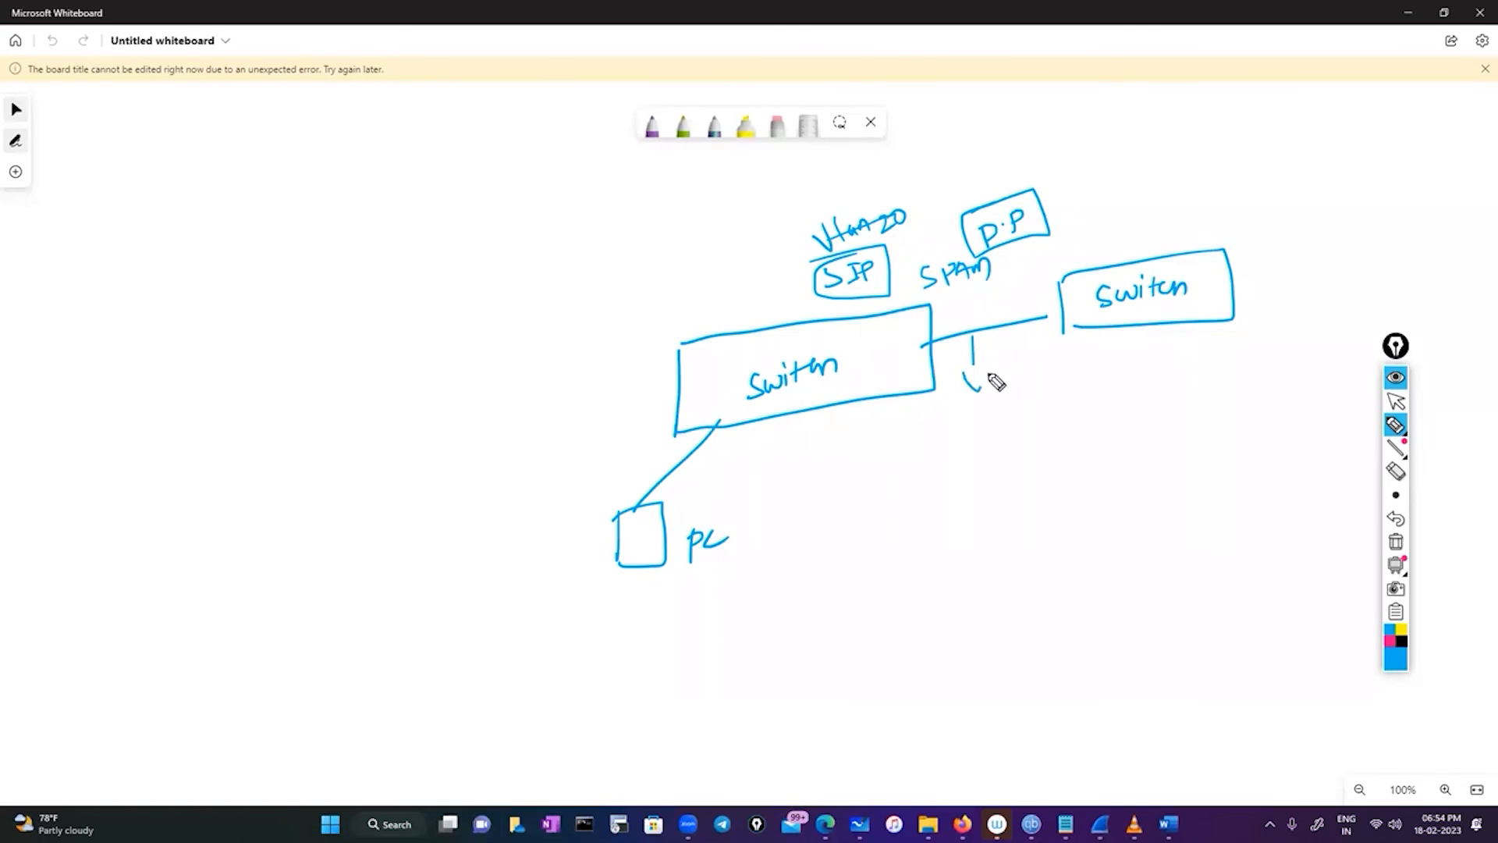
mouse_move(983, 433)
left_mouse_down()
mouse_move(1064, 398)
mouse_move(1076, 375)
mouse_move(968, 441)
mouse_move(964, 402)
left_mouse_up()
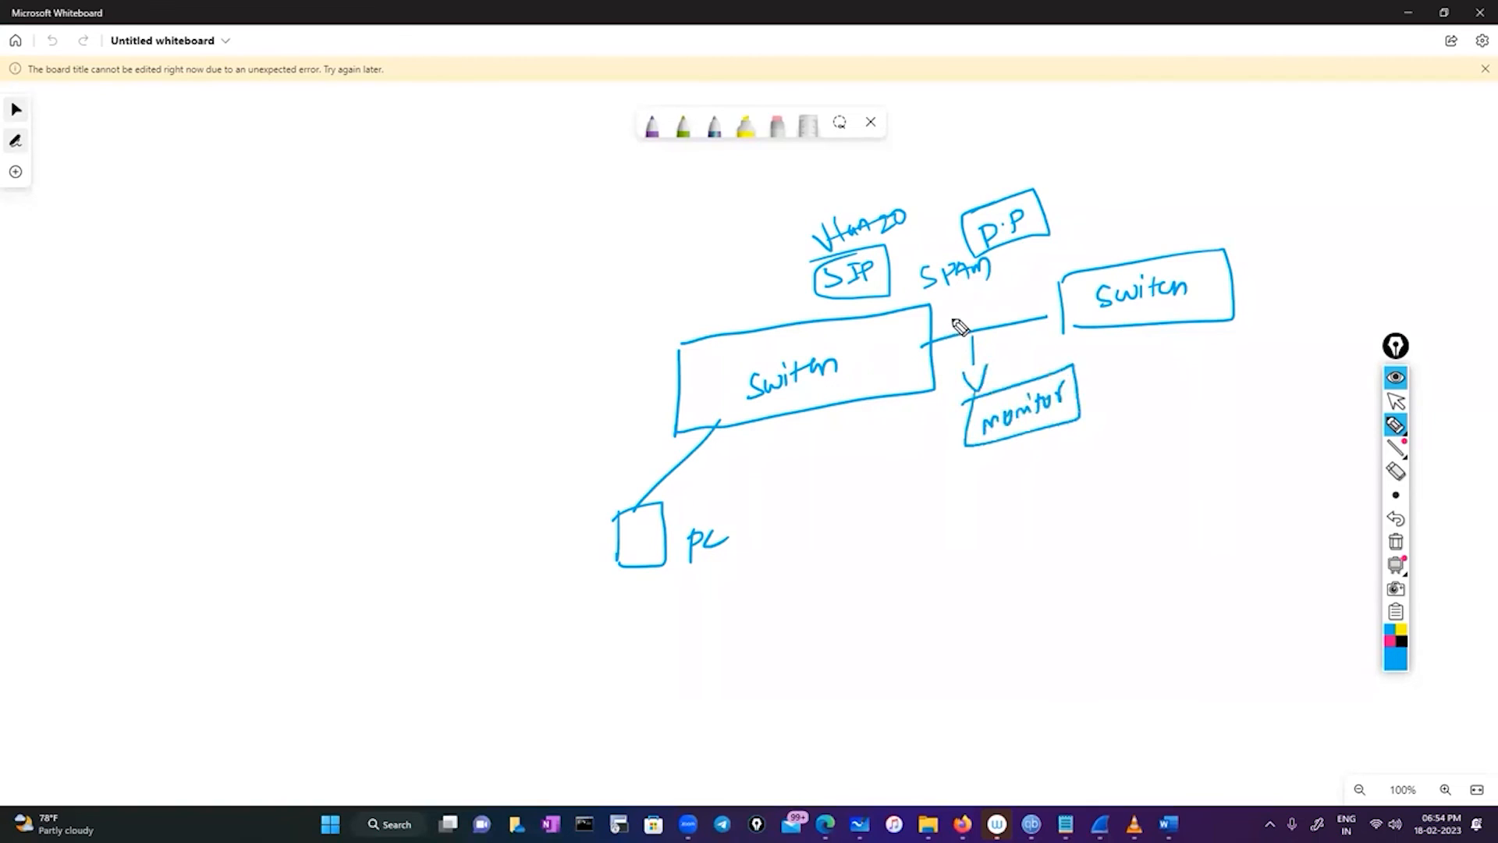
left_click_drag(950, 335, 950, 326)
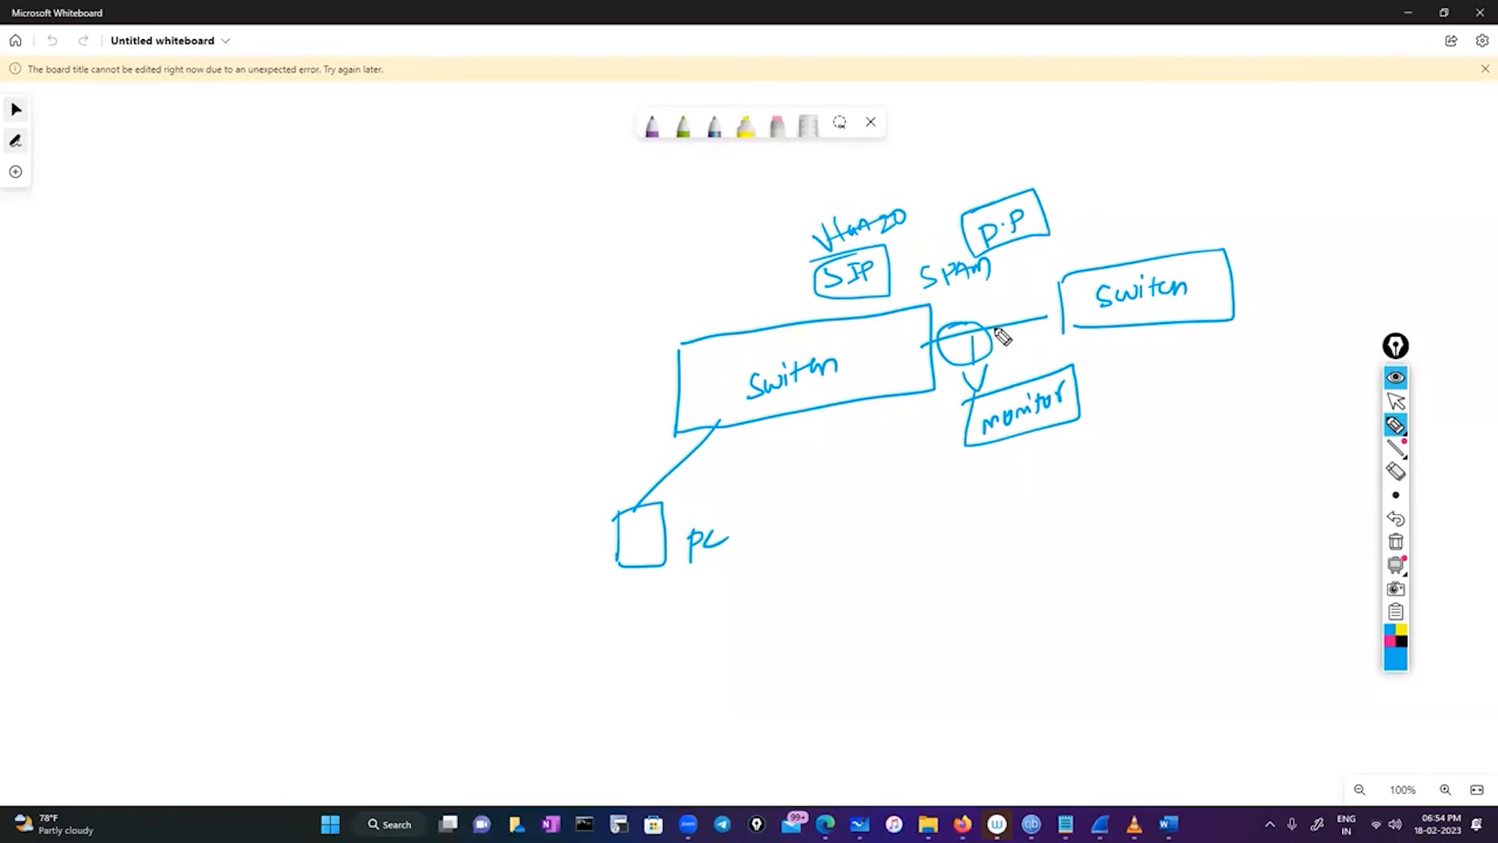
Step: Add boxed port labels "Gi0/2" near the PC link and "Gi0/1" near the second switch, joining the two ports with a pink curve
mouse_move(740, 460)
left_mouse_down()
mouse_move(740, 477)
mouse_move(808, 465)
mouse_move(808, 449)
mouse_move(716, 460)
left_mouse_up()
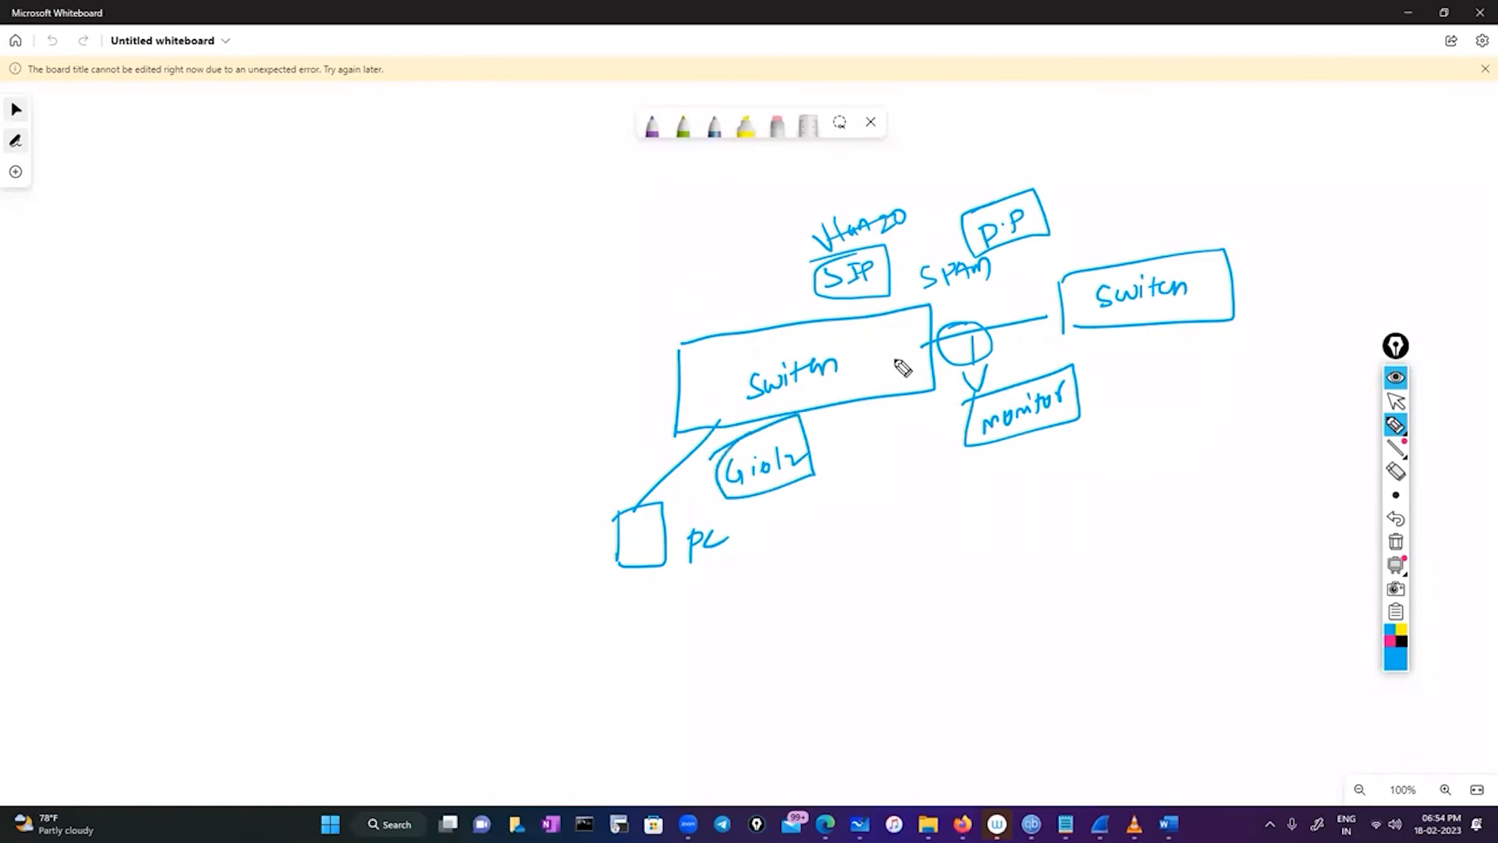
mouse_move(996, 278)
left_mouse_down()
mouse_move(985, 298)
mouse_move(1009, 292)
left_mouse_up()
left_click_drag(1020, 273, 1054, 239)
mouse_move(1061, 239)
left_mouse_down()
mouse_move(1063, 260)
mouse_move(988, 303)
mouse_move(1061, 292)
mouse_move(822, 503)
mouse_move(687, 467)
mouse_move(717, 428)
left_mouse_up()
left_click(1389, 641)
Step: Below the middle switch, draw a pink box divided into three rows labelled "DNS", "DHCP" and "UDP", and mark the DNS row
mouse_move(771, 560)
left_mouse_down()
mouse_move(924, 538)
mouse_move(766, 700)
mouse_move(824, 554)
left_mouse_up()
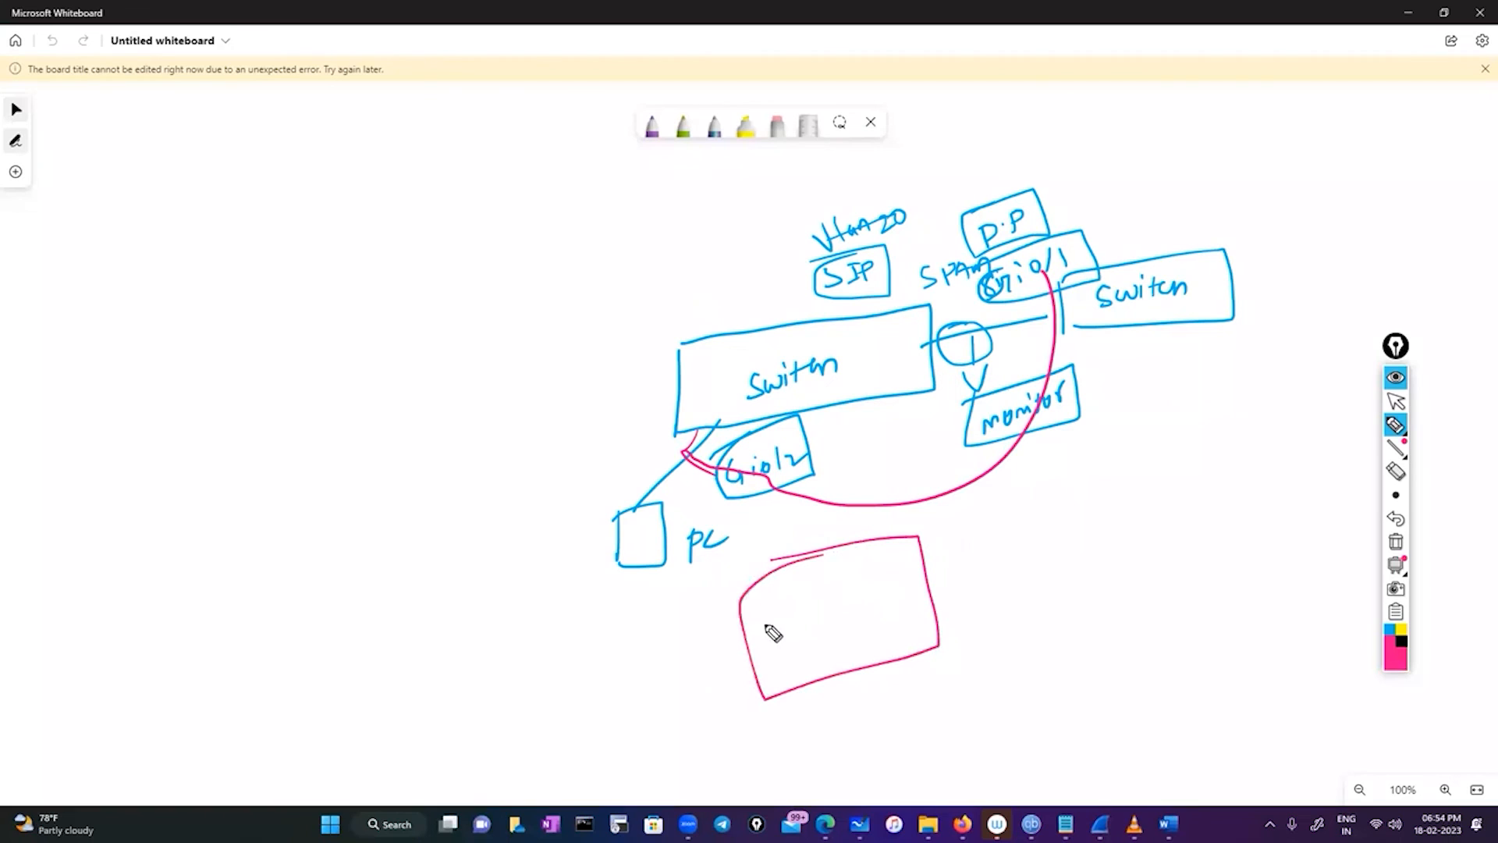
left_click_drag(751, 629, 896, 587)
left_click_drag(775, 666, 895, 631)
left_click_drag(799, 591, 802, 612)
mouse_move(799, 592)
left_mouse_down()
mouse_move(831, 586)
mouse_move(832, 600)
left_mouse_up()
mouse_move(816, 634)
left_mouse_down()
mouse_move(817, 652)
mouse_move(869, 624)
mouse_move(851, 655)
left_mouse_up()
left_click_drag(866, 644, 862, 665)
left_click_drag(866, 644, 869, 655)
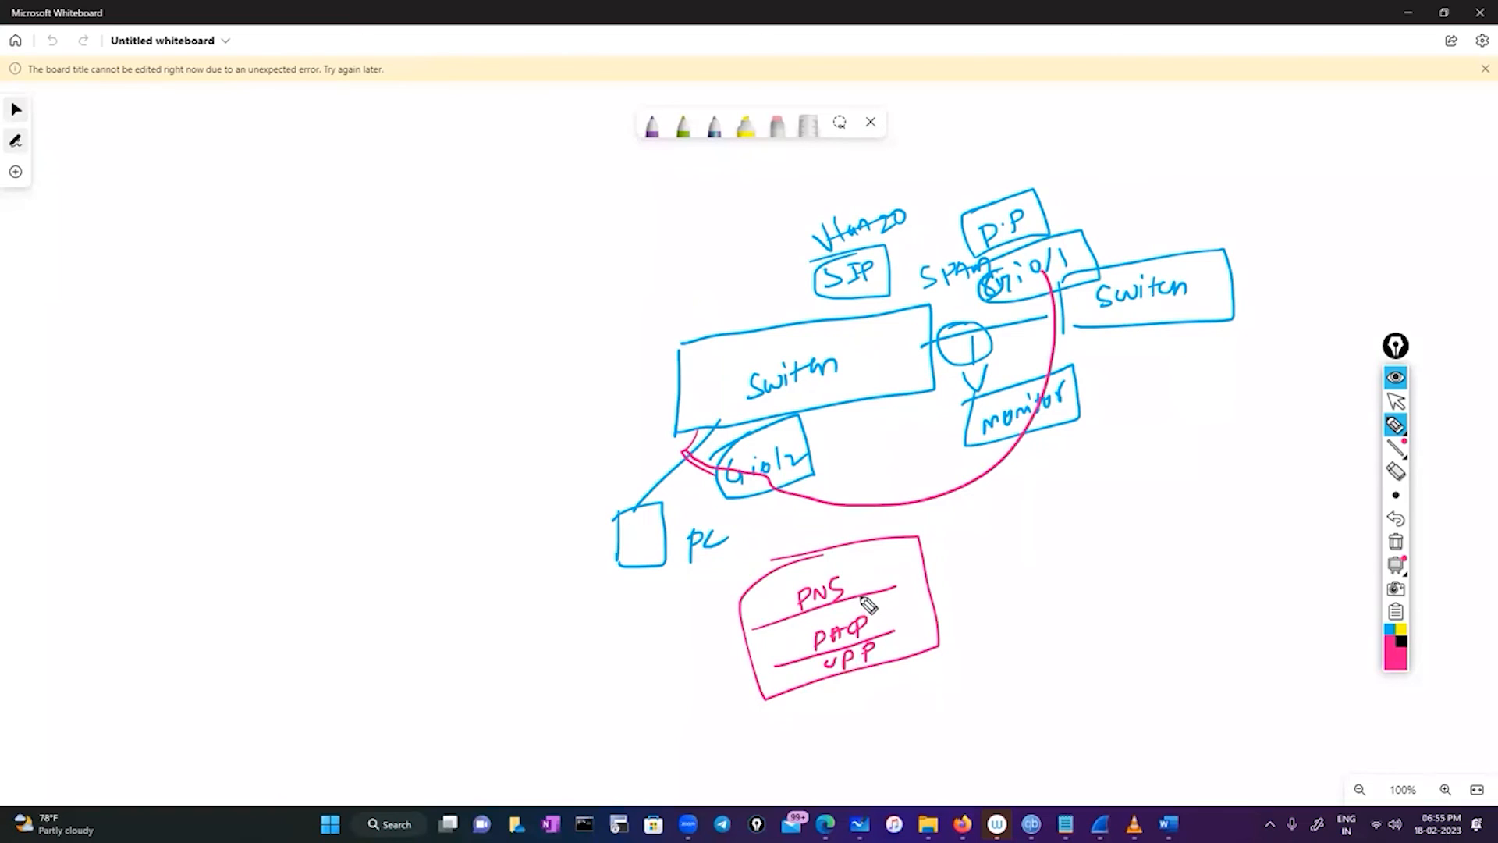
mouse_move(866, 577)
left_mouse_down()
mouse_move(940, 563)
mouse_move(919, 593)
left_mouse_up()
Step: Erase all pen annotations from the board and return to the pointer
left_click(1396, 540)
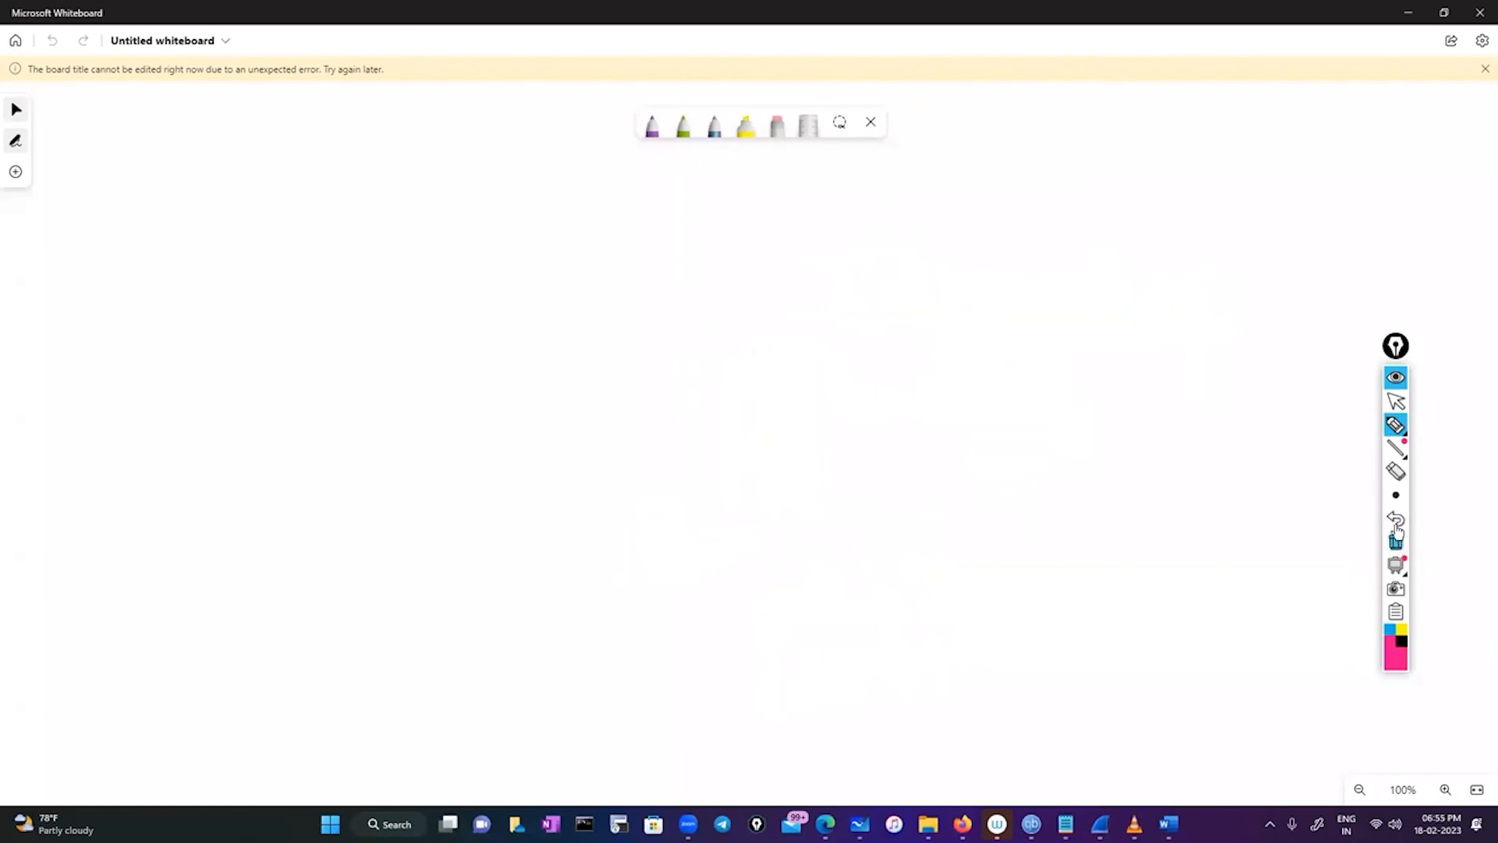
left_click(1396, 402)
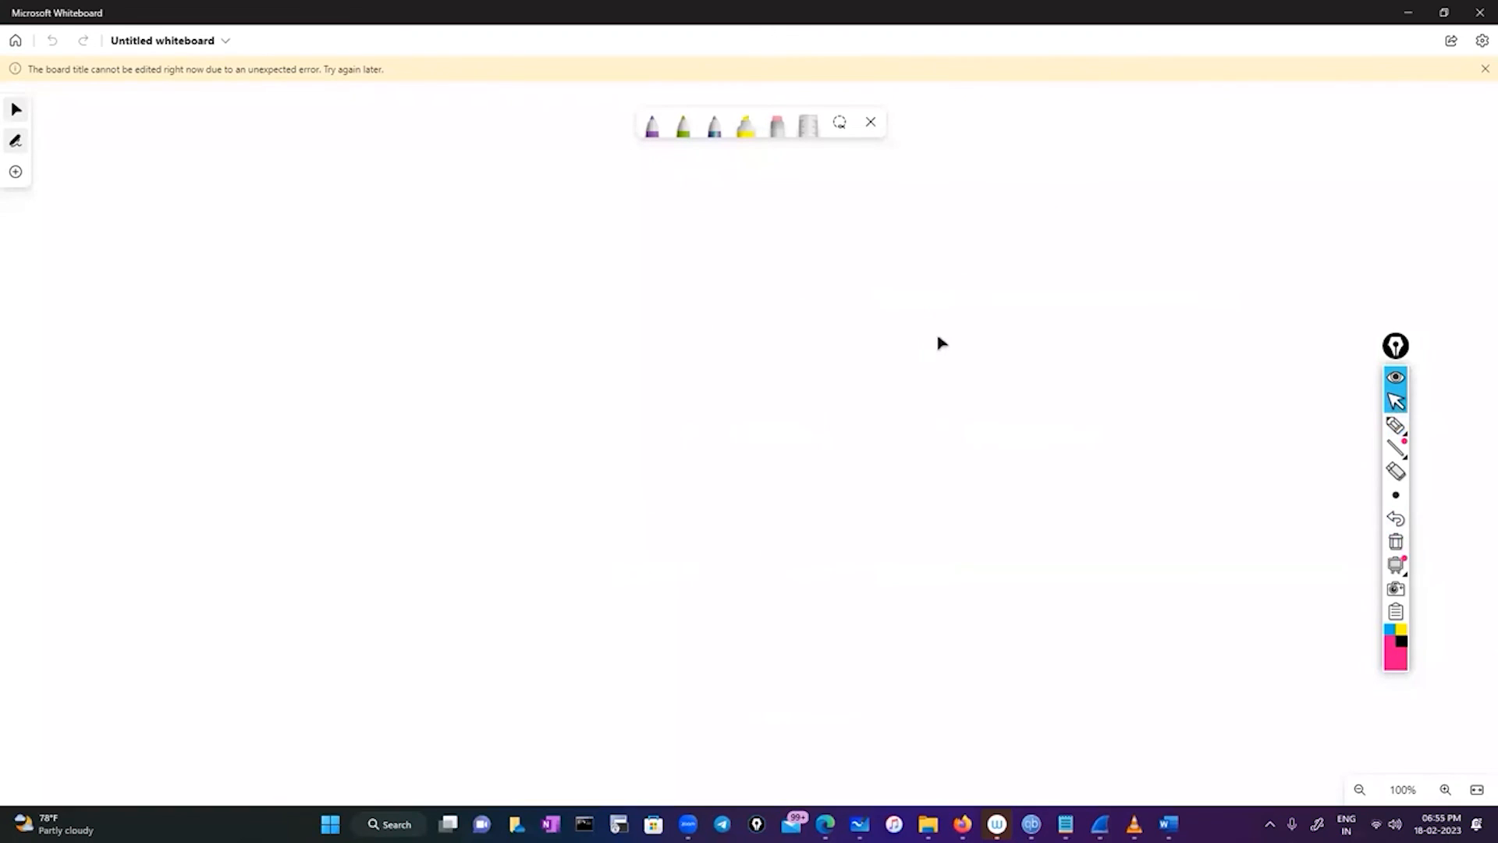